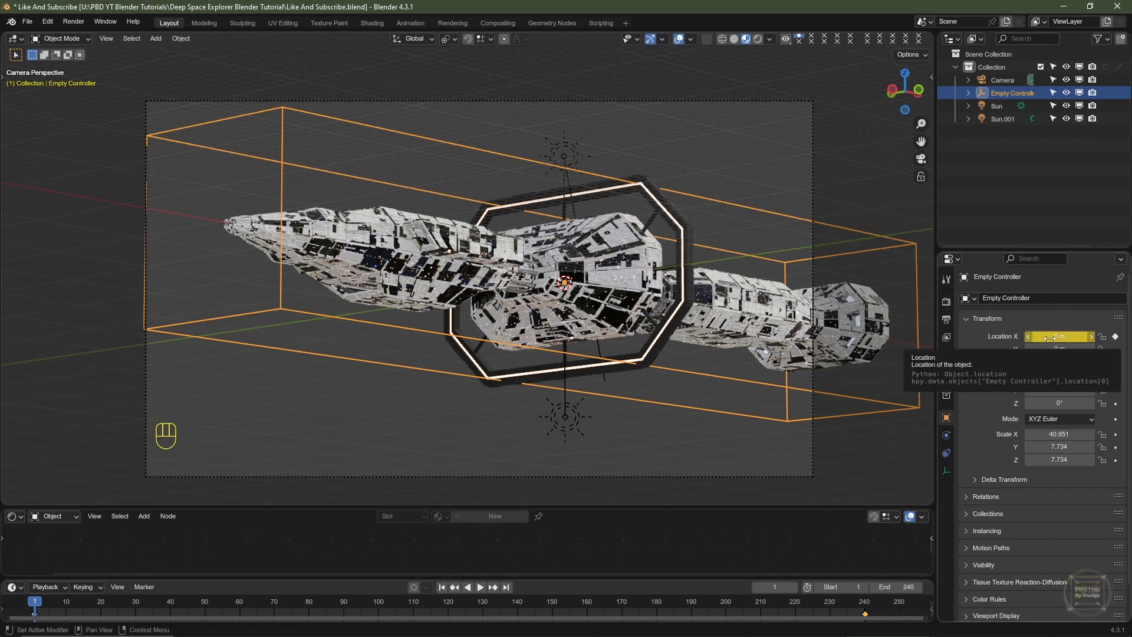
# Clear the Empty Controller's location keyframes and play the animation to check that the ship stays still
pyautogui.rightClick(1051, 338)
pyautogui.click(1016, 394)
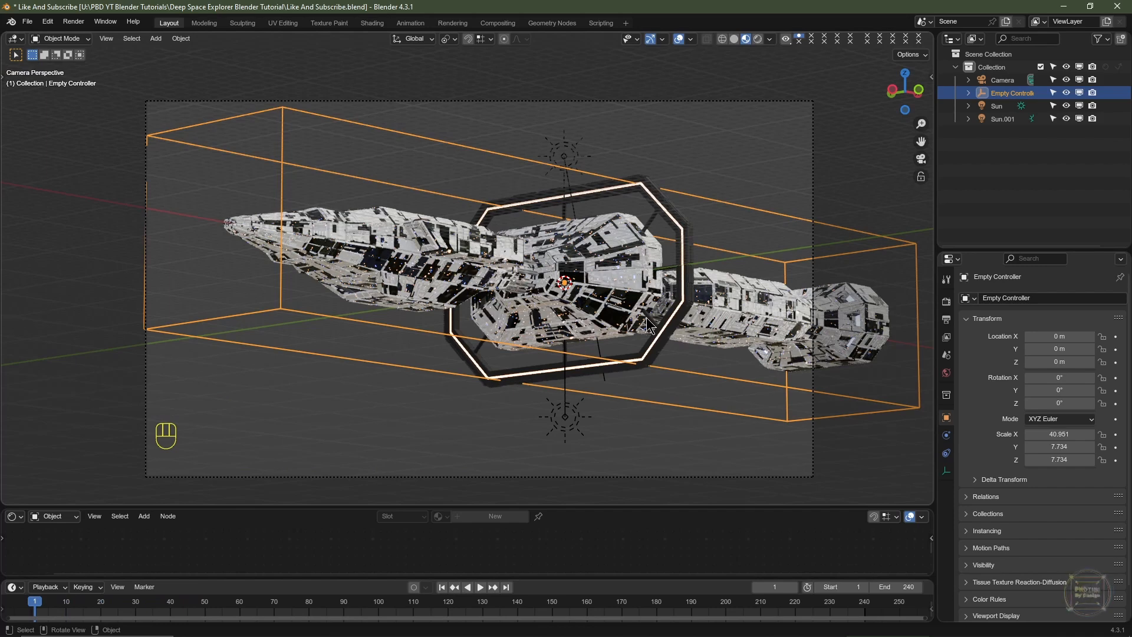
pyautogui.press('space')
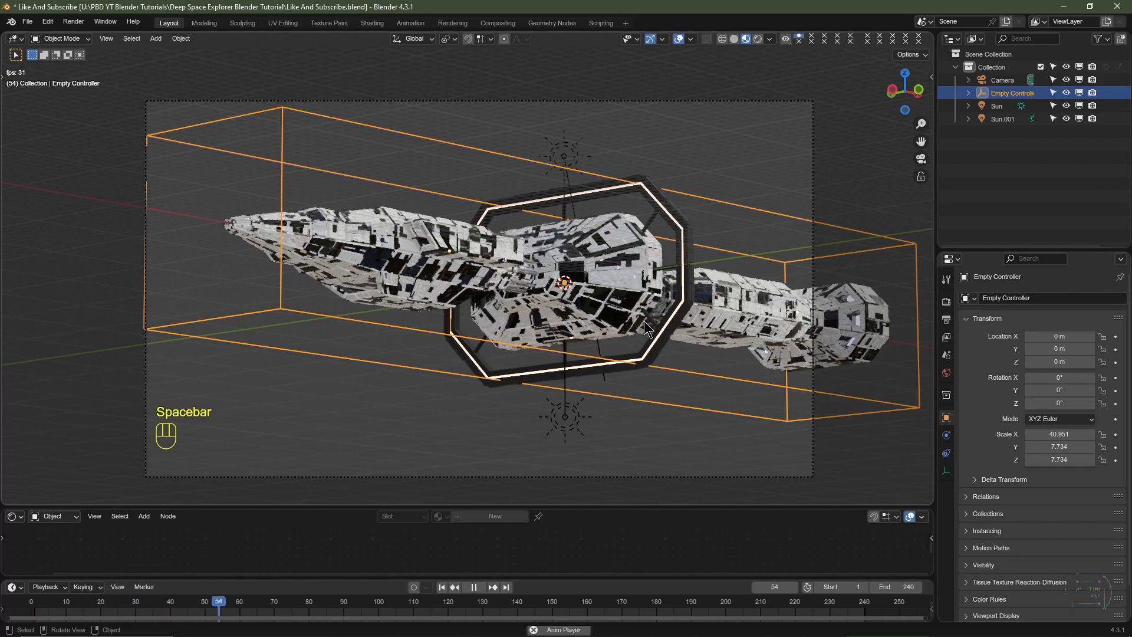
pyautogui.press('Escape')
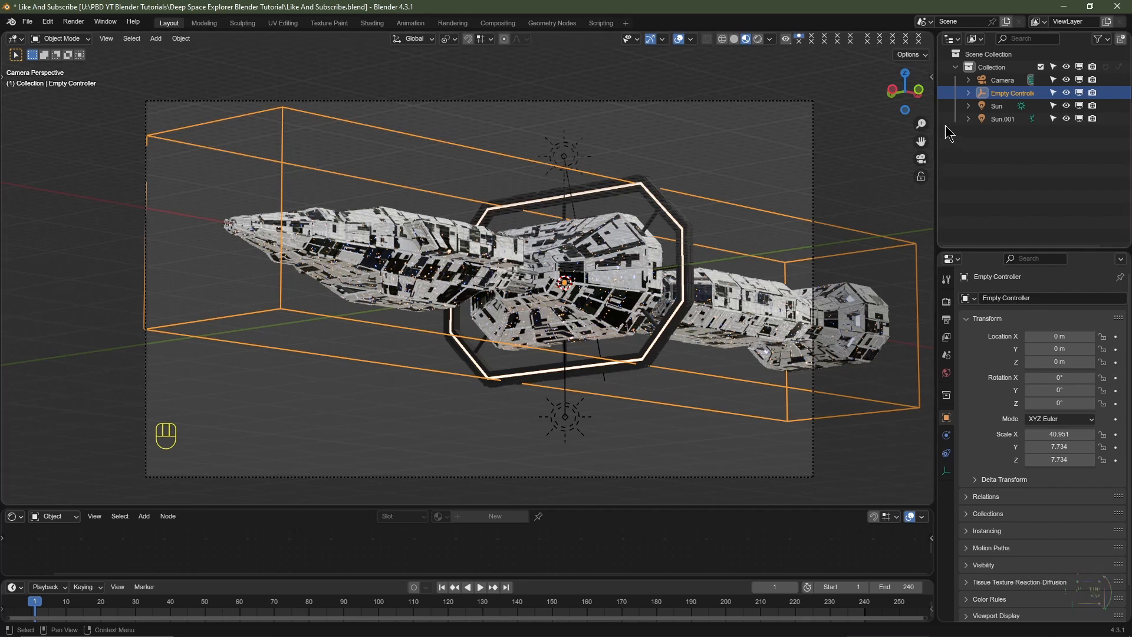
# Expand the Empty Controller's hierarchy and widen the outliner so the child object names are readable
pyautogui.click(969, 94)
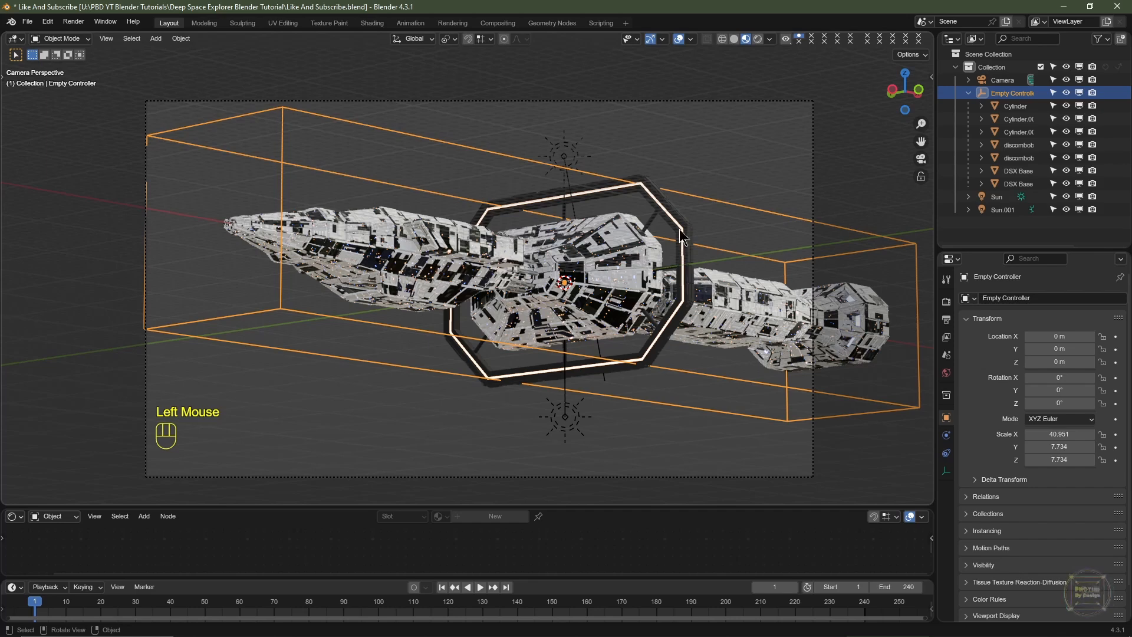
pyautogui.moveTo(1015, 134); pyautogui.dragTo(985, 139, button='middle')
pyautogui.moveTo(936, 159); pyautogui.dragTo(893, 159)
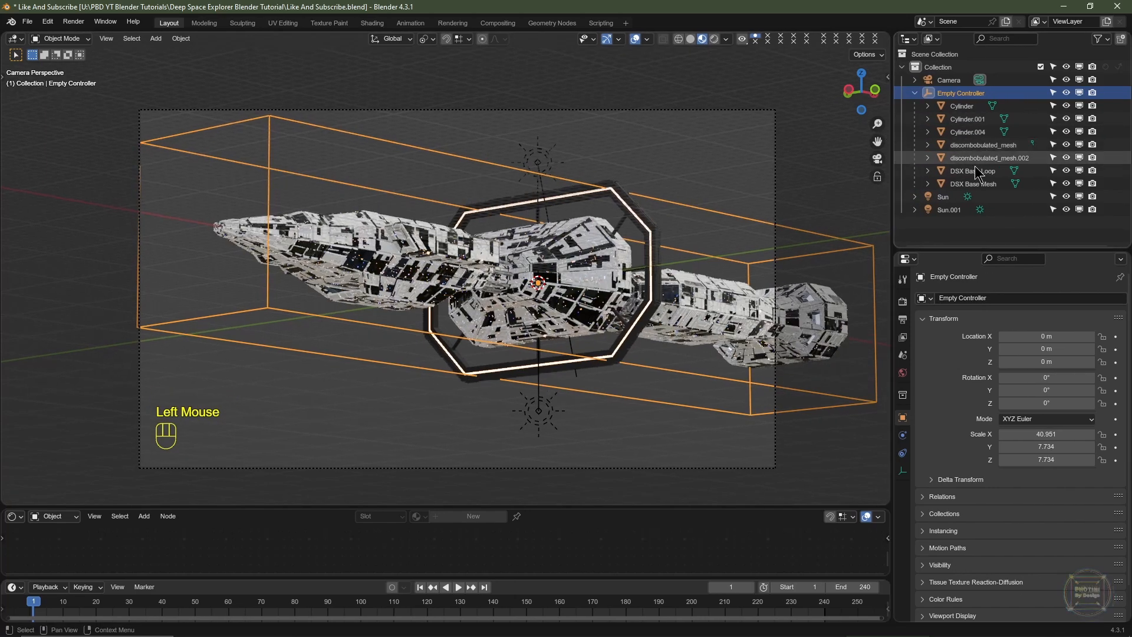
# Inspect the ring's discombobulated_mesh.002 and its DSX Base Loop up close, including the loop's mesh in Edit Mode
pyautogui.click(976, 158)
pyautogui.moveTo(708, 277); pyautogui.dragTo(725, 276, button='middle')
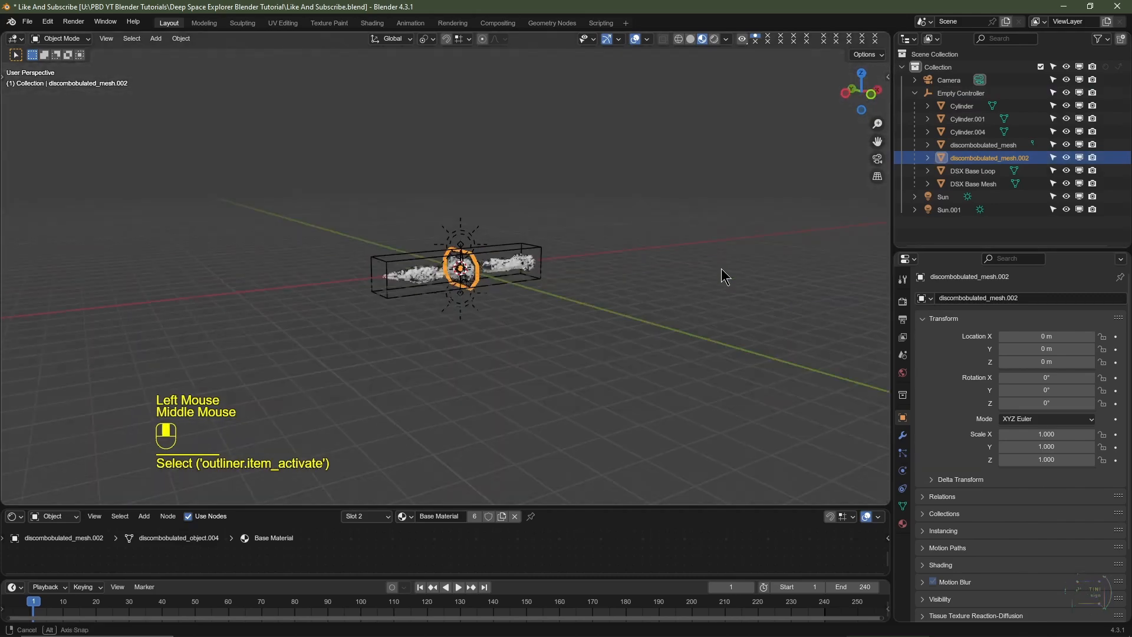
pyautogui.scroll(3, 726, 276)
pyautogui.keyDown('shift'); pyautogui.moveTo(778, 164); pyautogui.dragTo(550, 221, button='middle'); pyautogui.keyUp('shift')
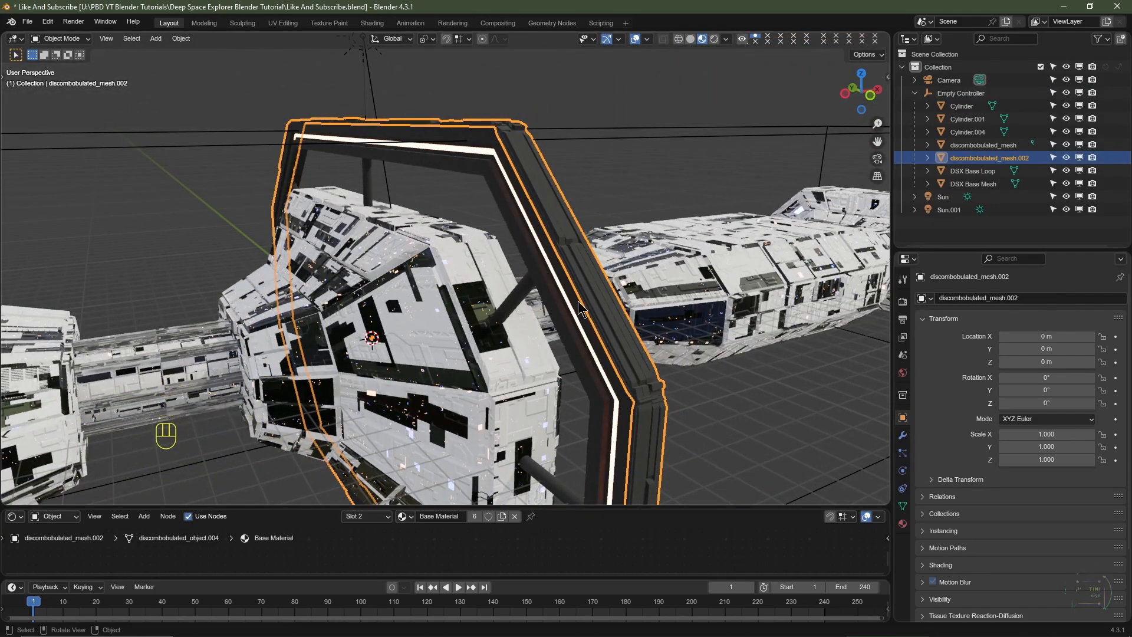
pyautogui.click(546, 262)
pyautogui.press('Tab')
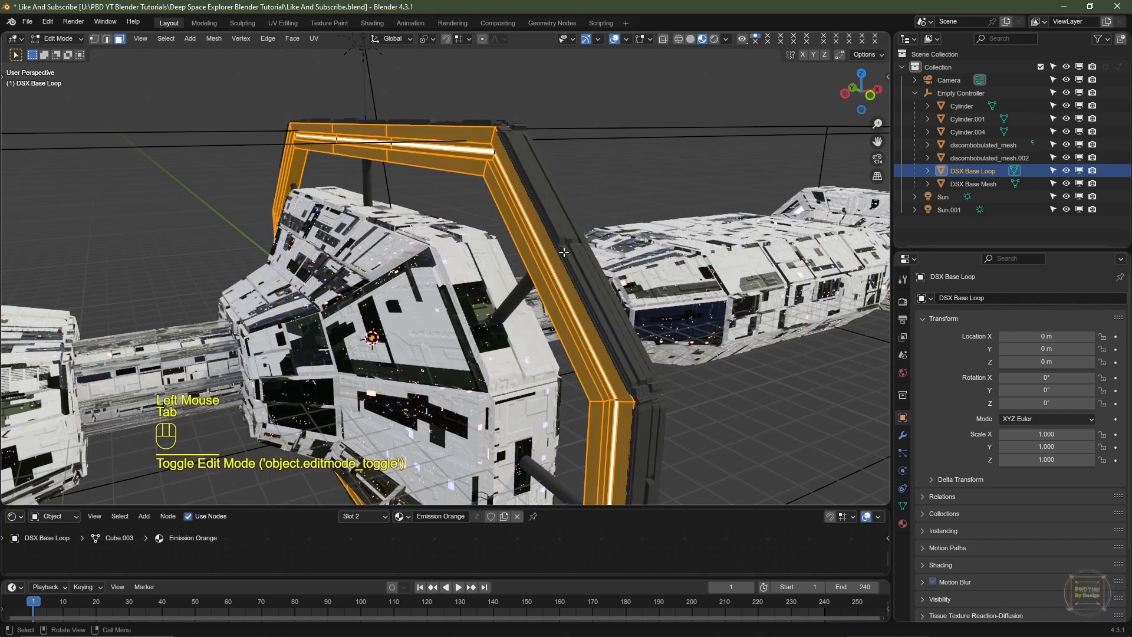
pyautogui.moveTo(519, 139); pyautogui.dragTo(597, 225, button='middle')
pyautogui.press('Tab')
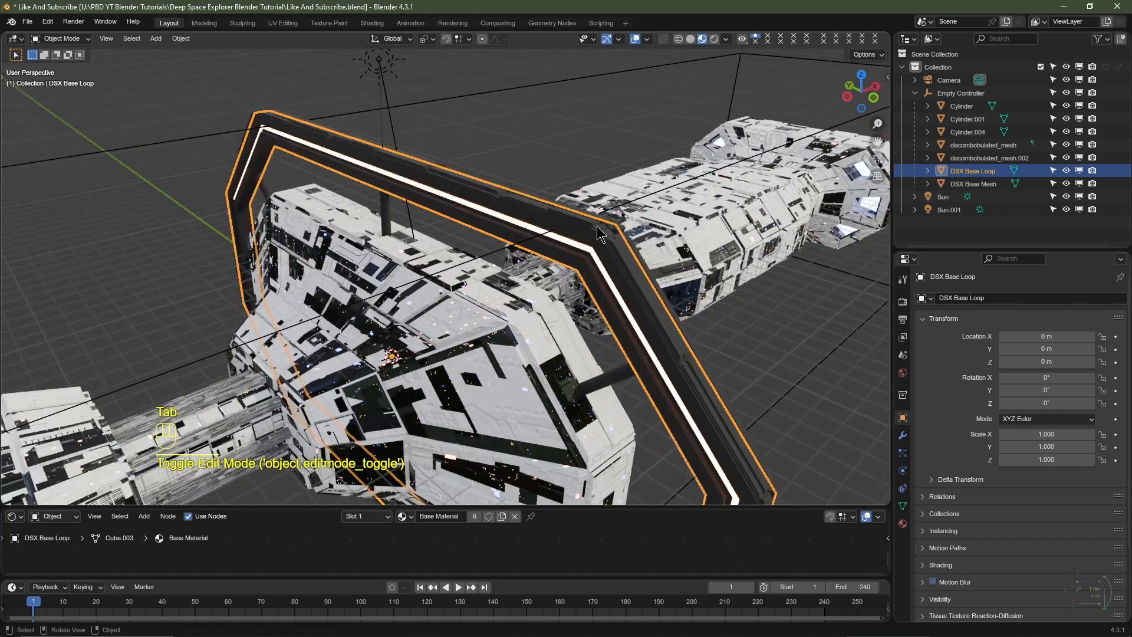
pyautogui.scroll(-3, 625, 282)
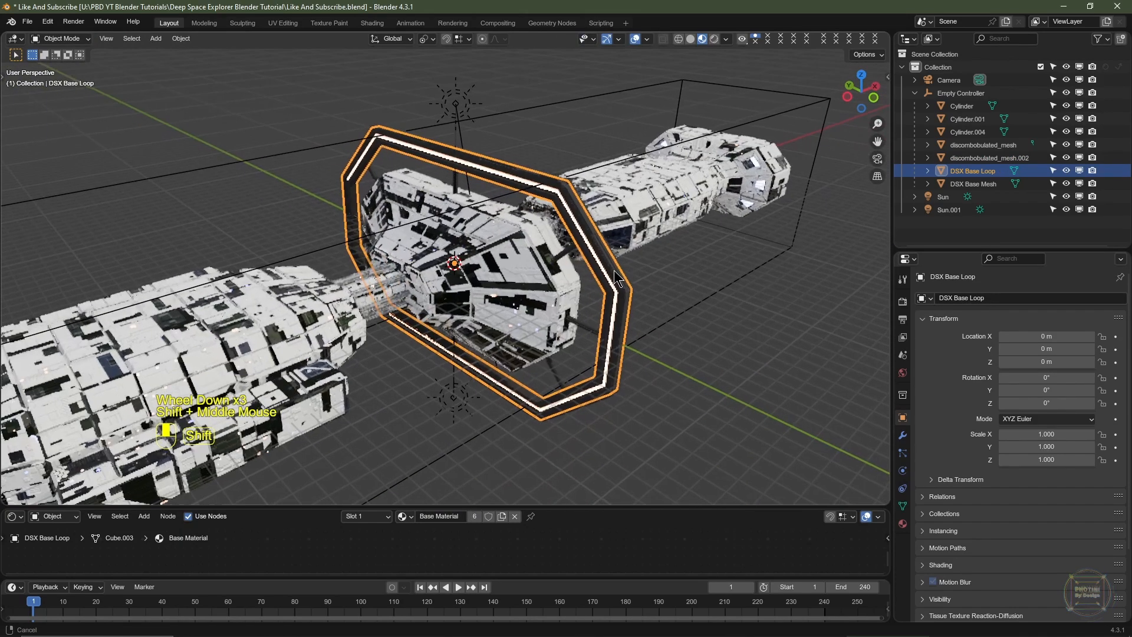
pyautogui.moveTo(614, 271); pyautogui.dragTo(566, 232, button='middle')
pyautogui.press('Tab')
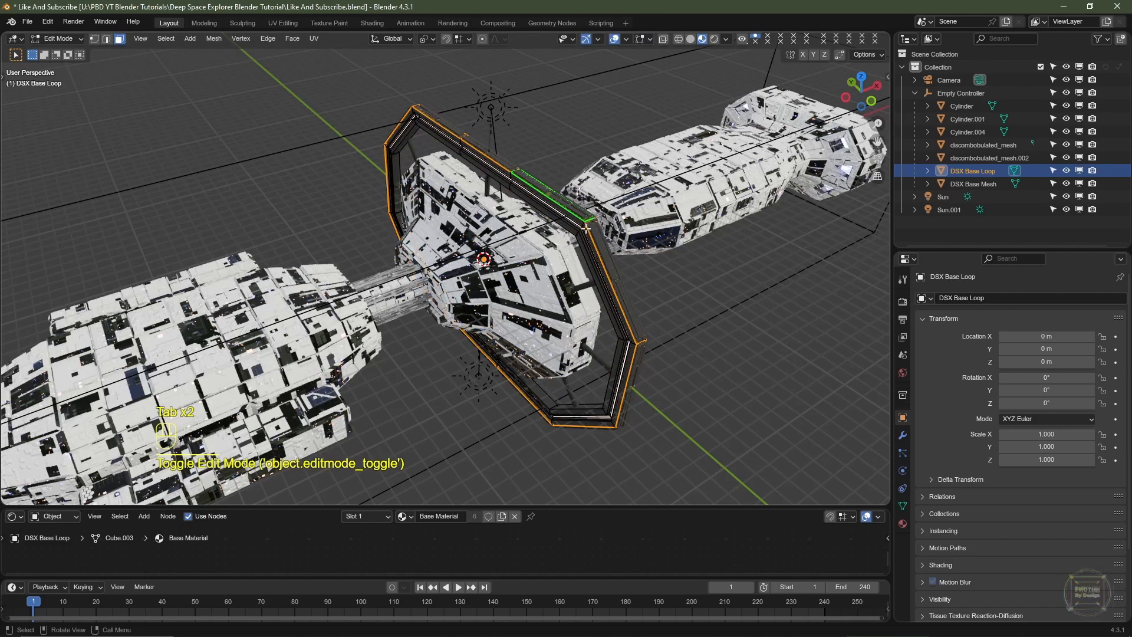
pyautogui.hotkey('shift', 'a')
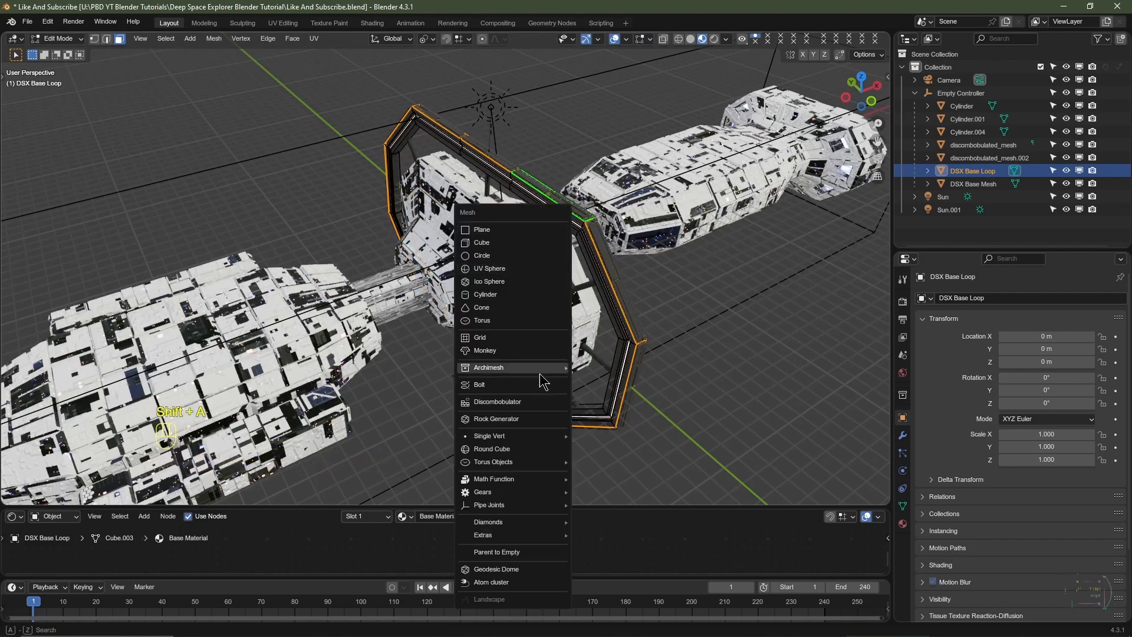
pyautogui.press('Tab')
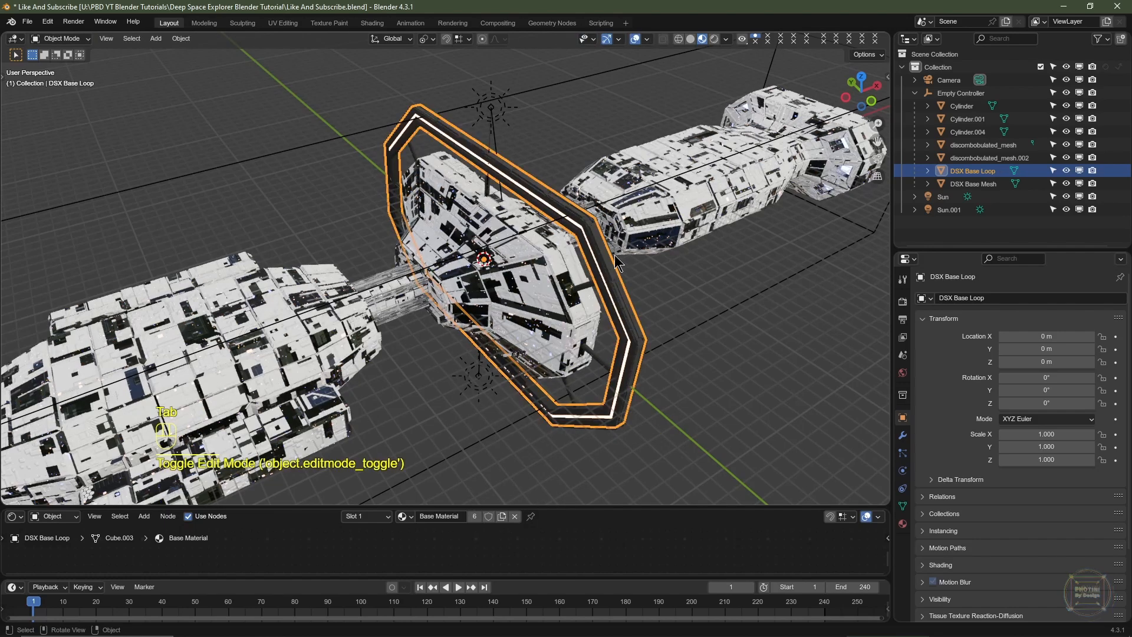
# Join the ring's discombobulated_mesh.002 into the hull's discombobulated_mesh
pyautogui.moveTo(677, 299); pyautogui.dragTo(611, 220, button='middle')
pyautogui.click(611, 214)
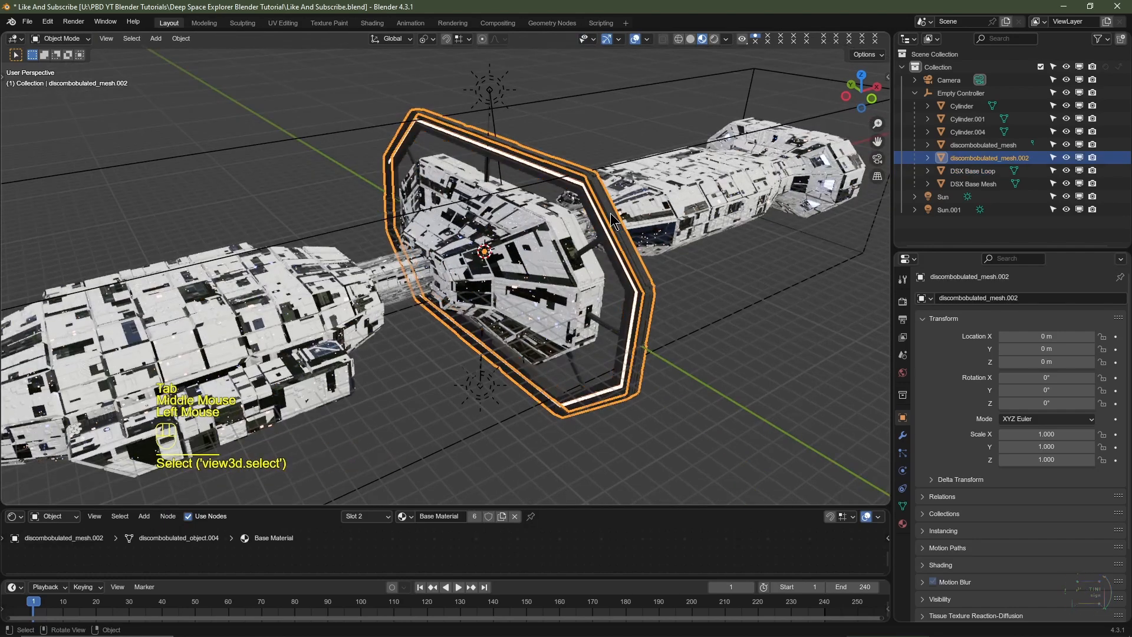
pyautogui.keyDown('shift'); pyautogui.click(291, 298); pyautogui.keyUp('shift')
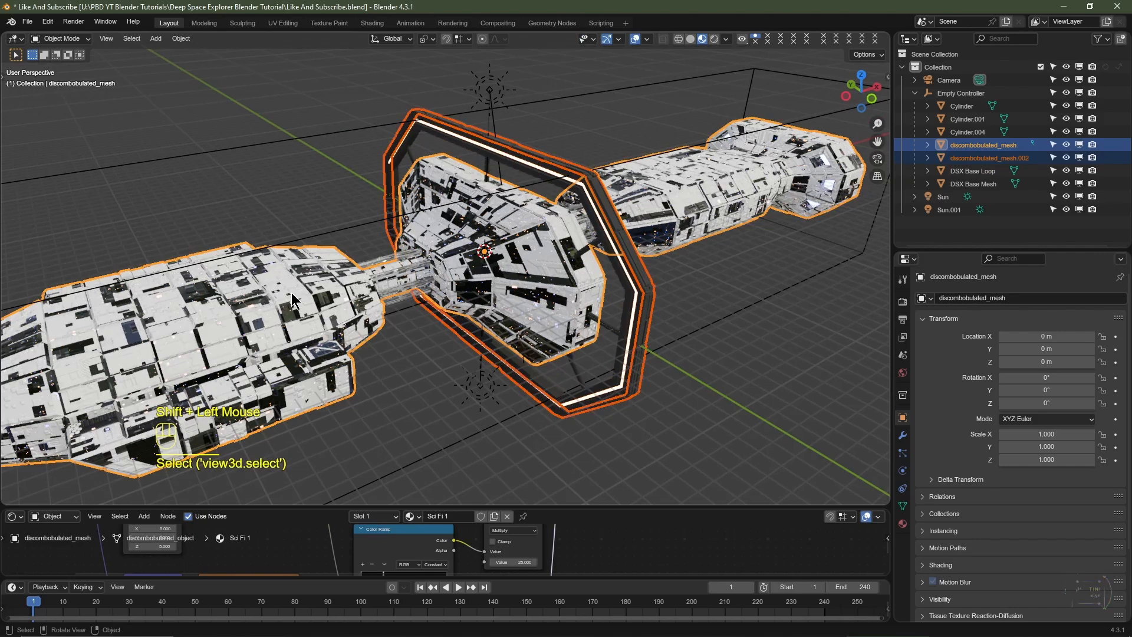
pyautogui.hotkey('ctrl', 'j')
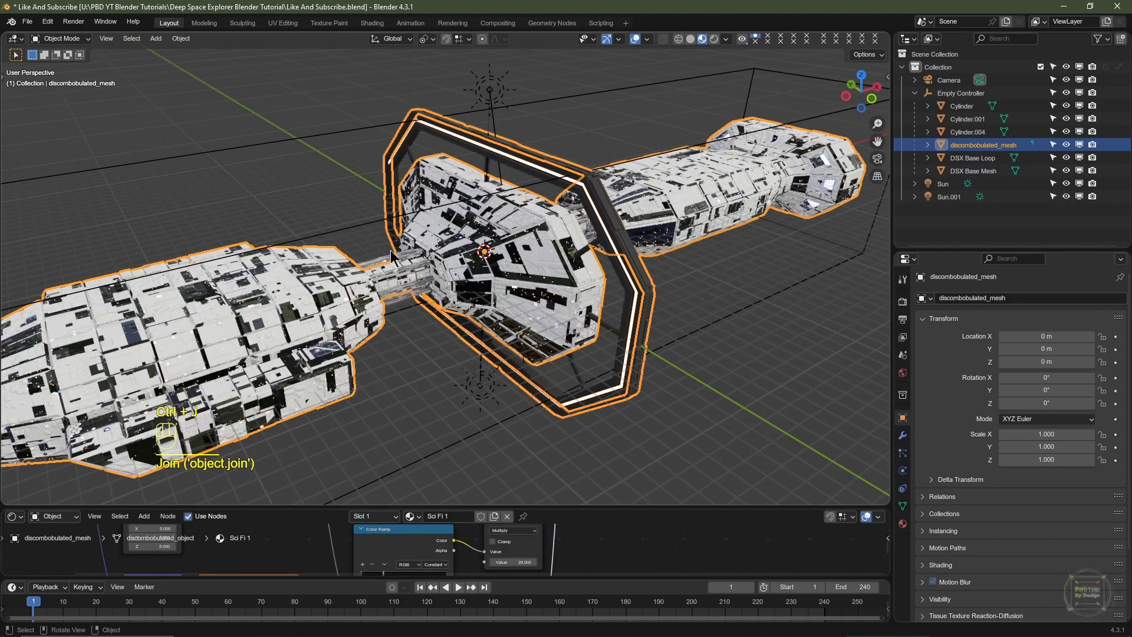
# Rename the Cylinder object as Center Cylinder
pyautogui.click(961, 106)
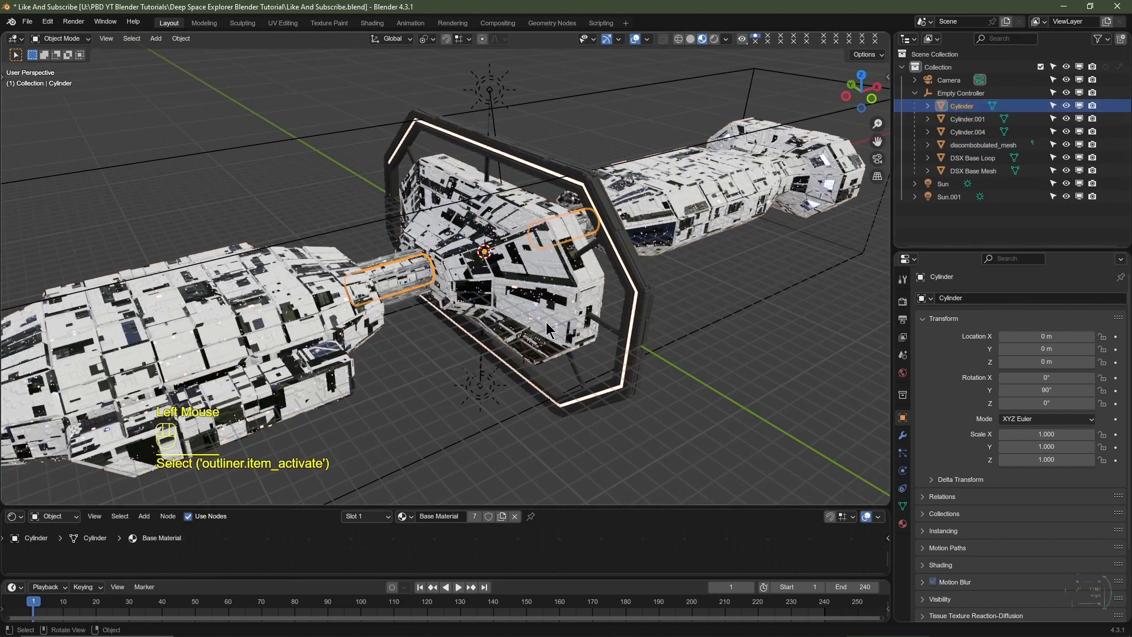
pyautogui.doubleClick(963, 106)
pyautogui.press('Left')
pyautogui.write('Center')
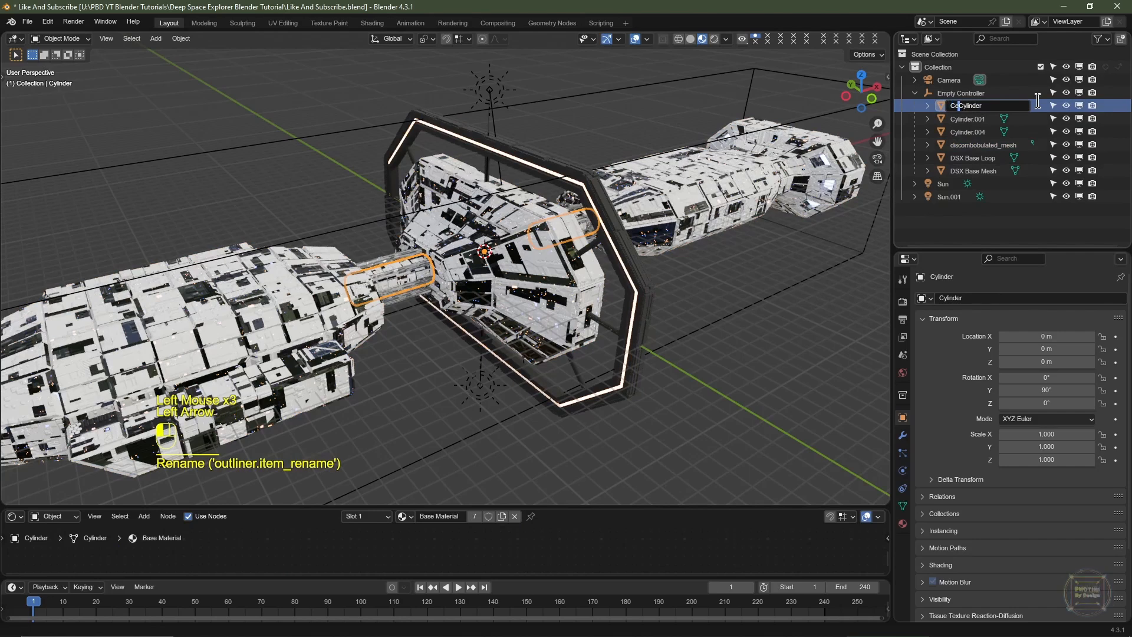
pyautogui.press('Return')
# Rename Cylinder.001 as Center Cylinders
pyautogui.click(979, 119)
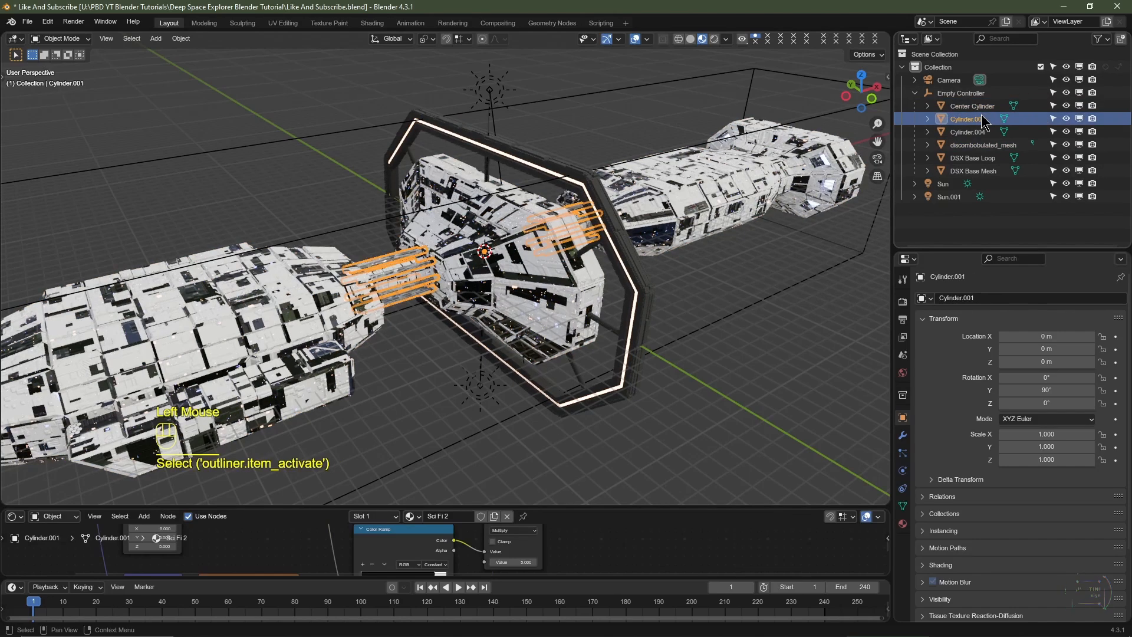
pyautogui.doubleClick(984, 120)
pyautogui.press('End')
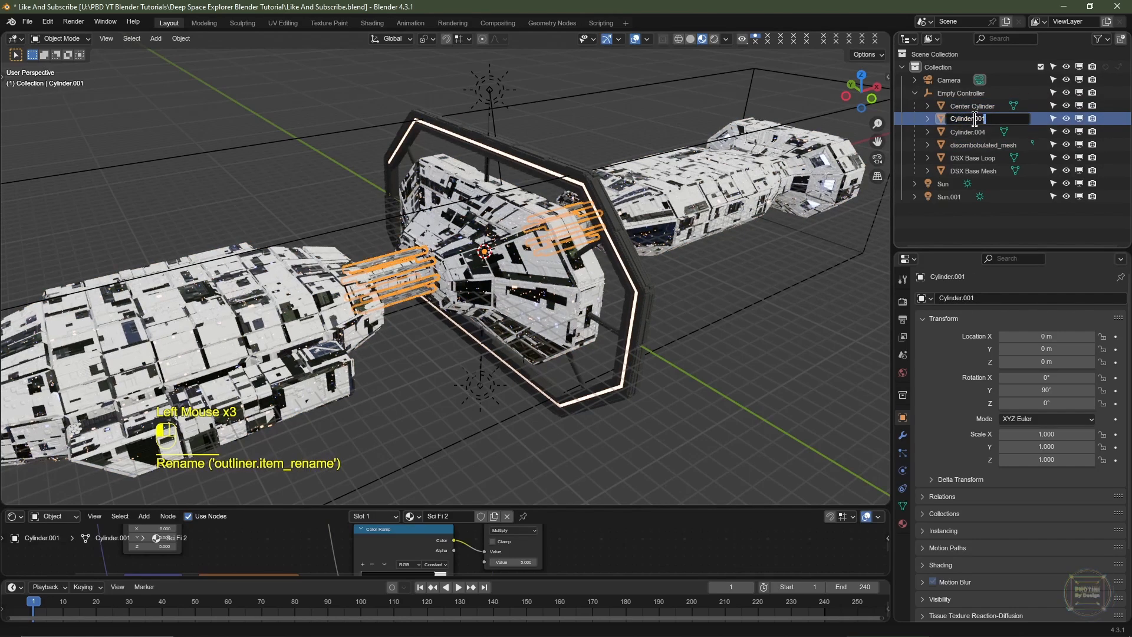
pyautogui.press('BackSpace')
pyautogui.press('BackSpace')
pyautogui.press('BackSpace')
pyautogui.press('BackSpace')
pyautogui.press('Home')
pyautogui.write('Cen')
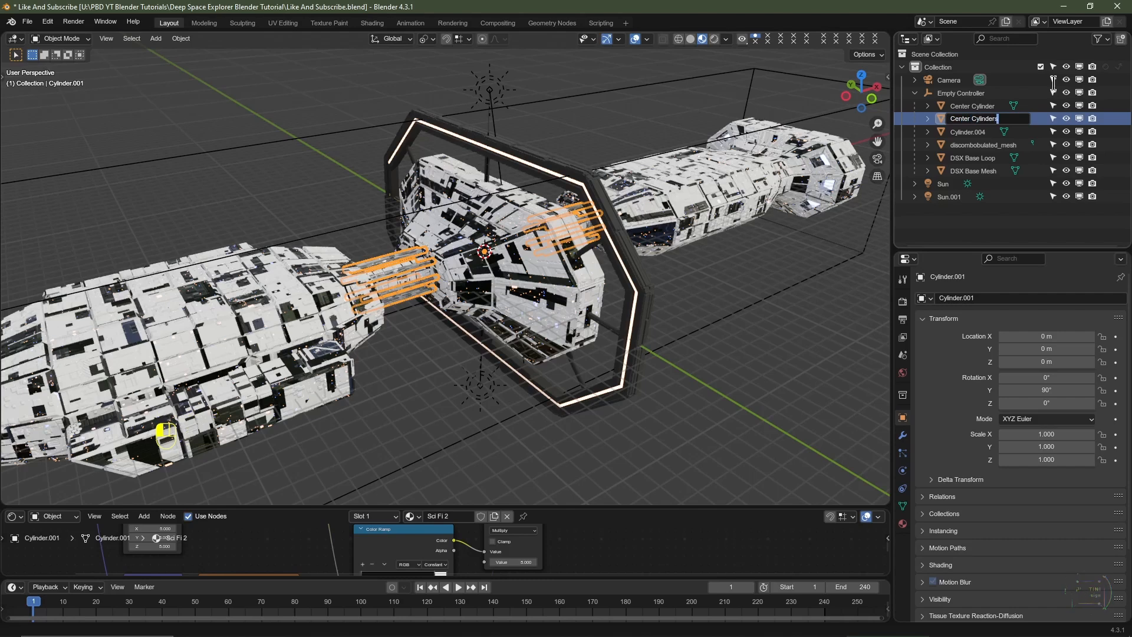
# Rename Cylinder.004, the supports between the hull and the ring, as Struts
pyautogui.click(997, 131)
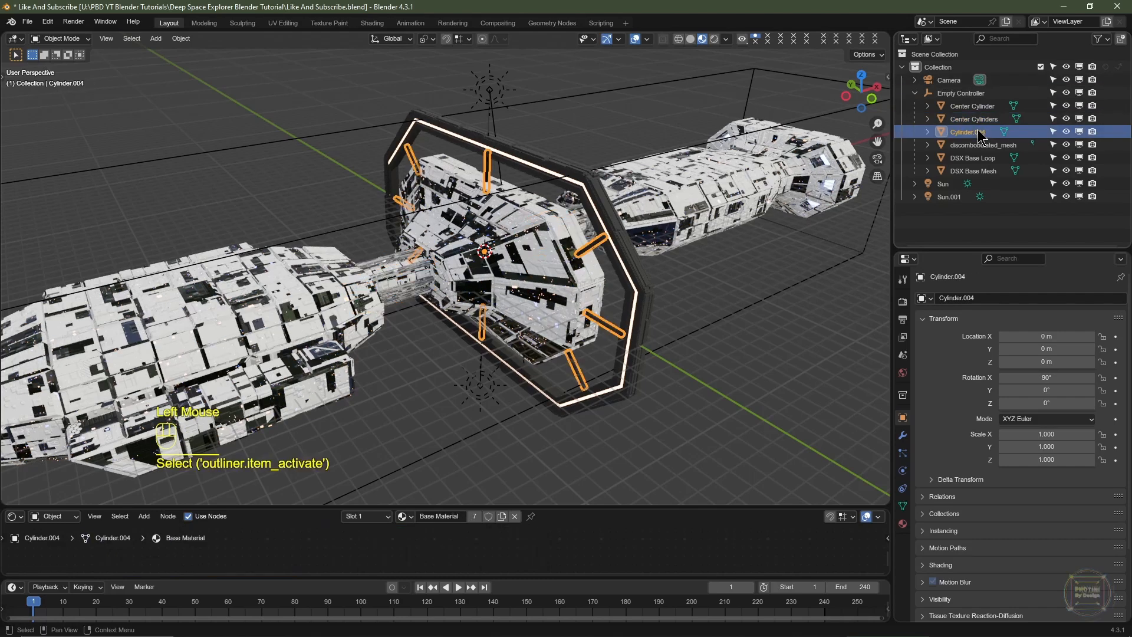
pyautogui.doubleClick(998, 131)
pyautogui.write('Struts')
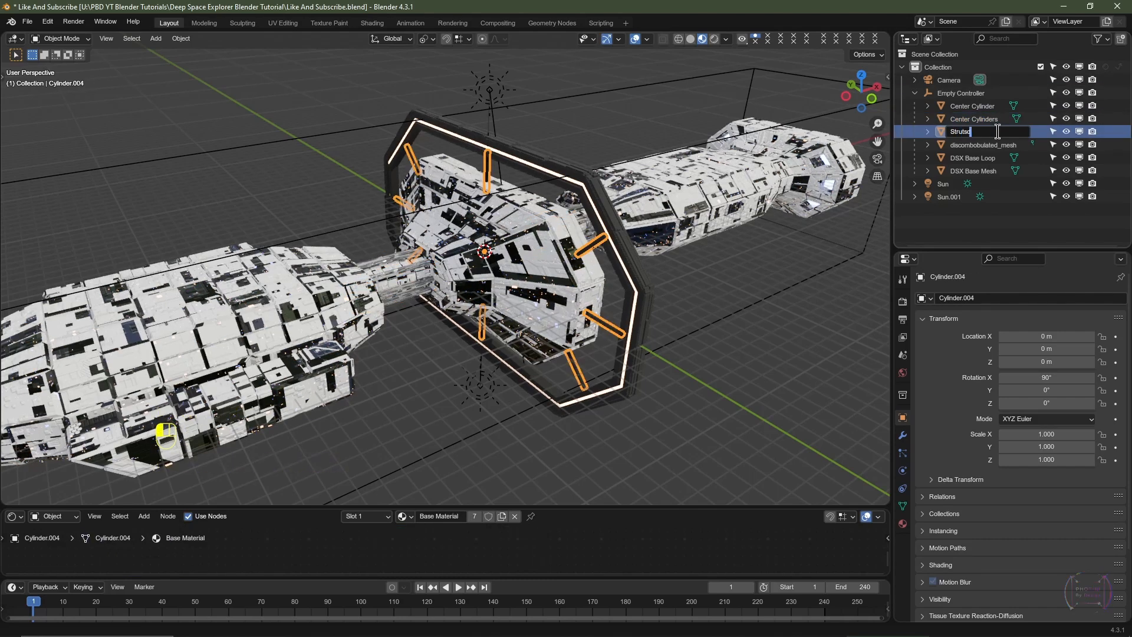
pyautogui.press('Return')
# Rename the joined discombobulated_mesh as Sci Fi Panels
pyautogui.click(995, 135)
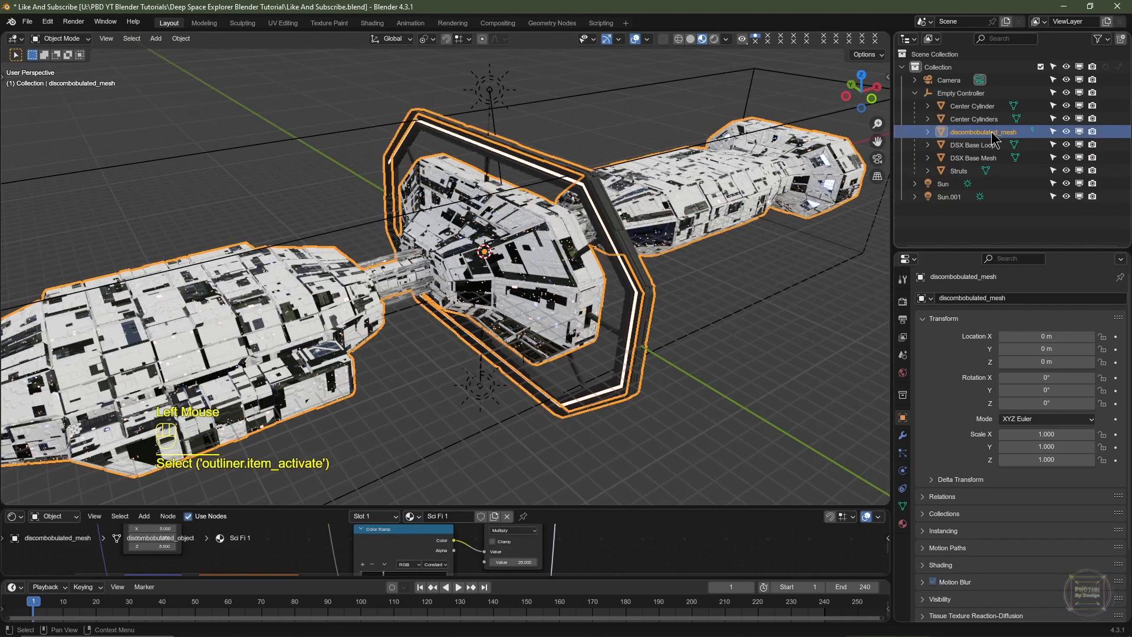
pyautogui.doubleClick(993, 133)
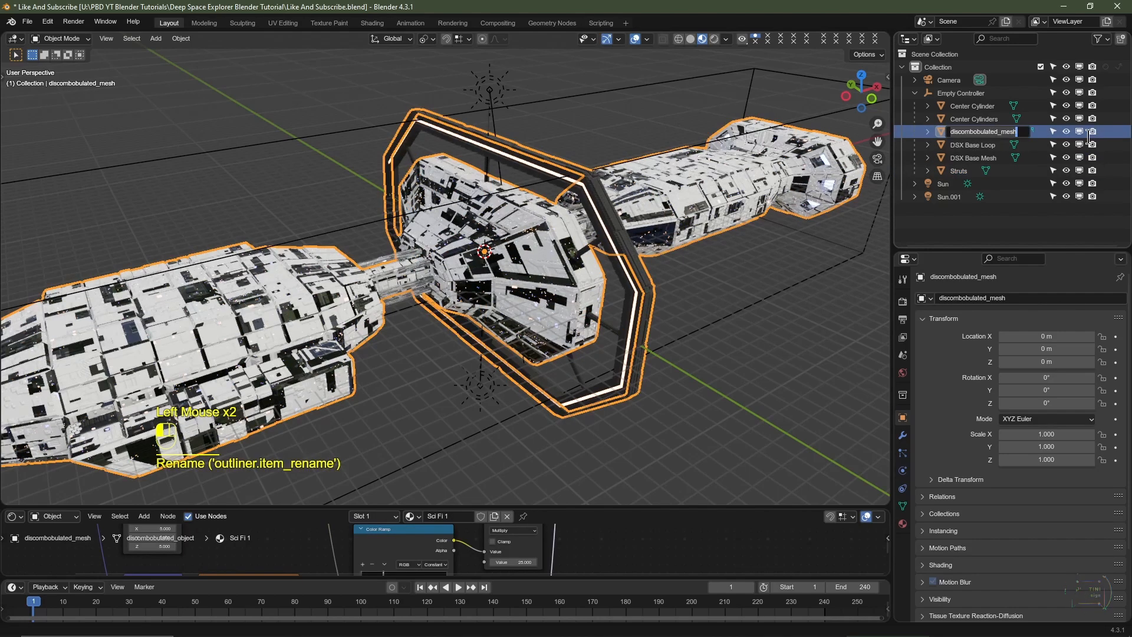
pyautogui.write('Sci Fi Panels')
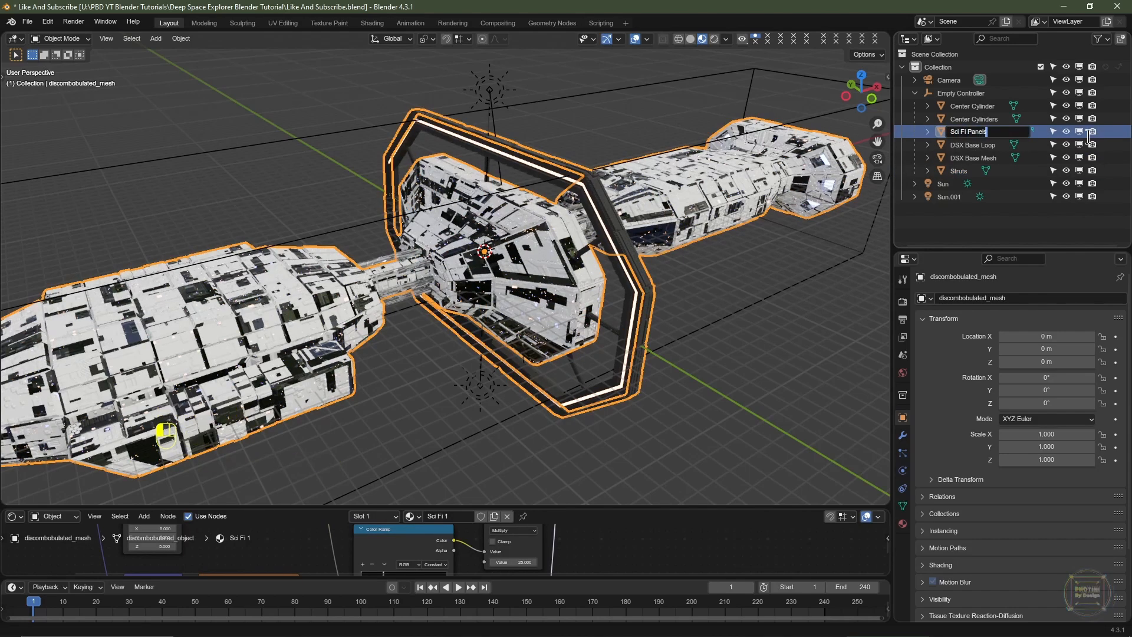
pyautogui.press('Return')
# Check which parts DSX Base Loop and DSX Base Mesh are, test-moving the loop without keeping the move
pyautogui.click(1002, 133)
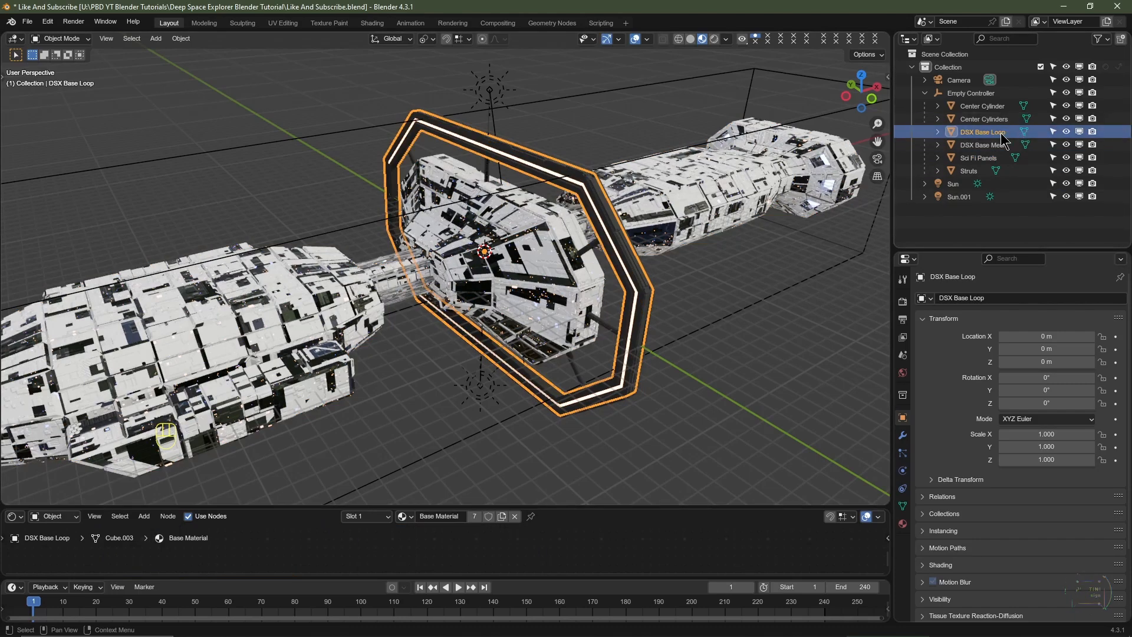
pyautogui.press('g')
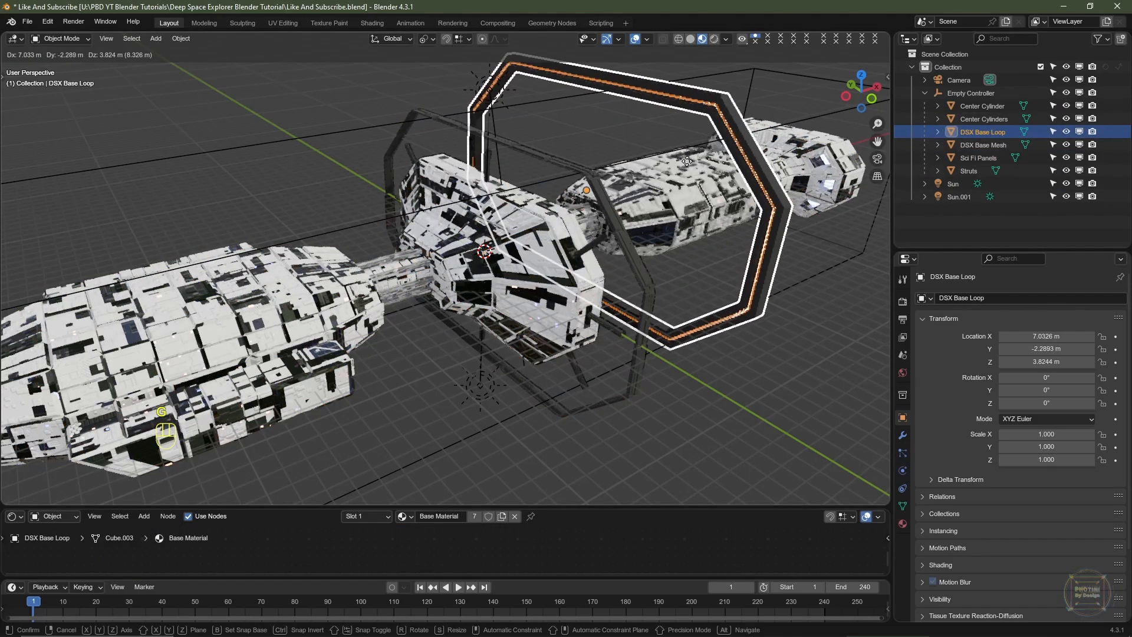
pyautogui.rightClick(955, 167)
pyautogui.click(984, 145)
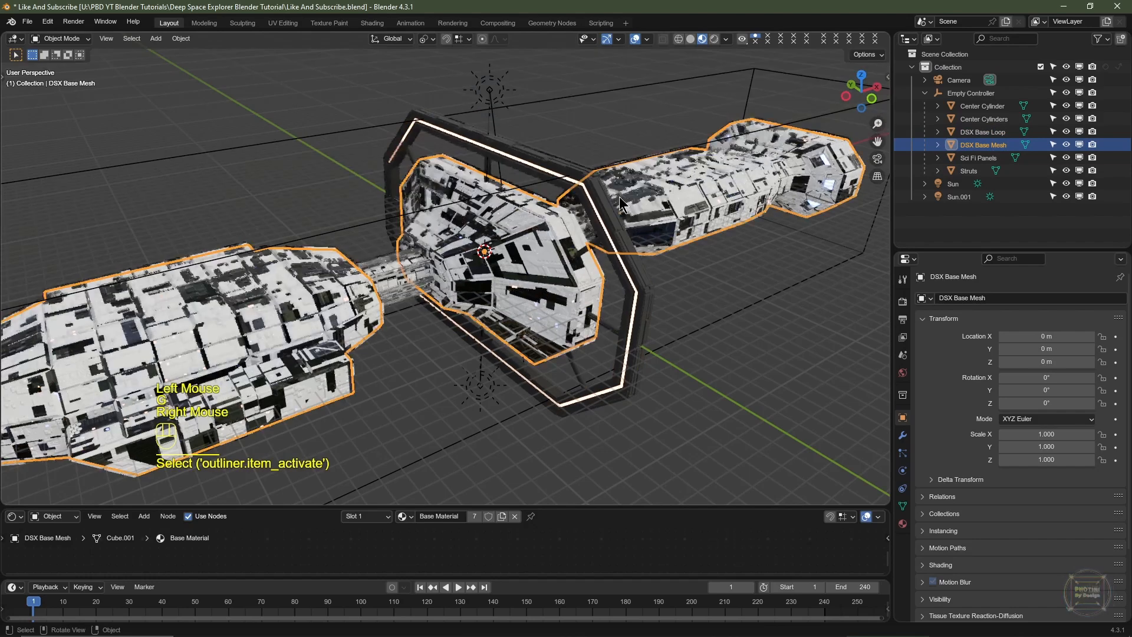
# Move Empty Controller and all its child parts, from Center Cylinder through Struts, into a new collection named Spacecraft
pyautogui.click(969, 171)
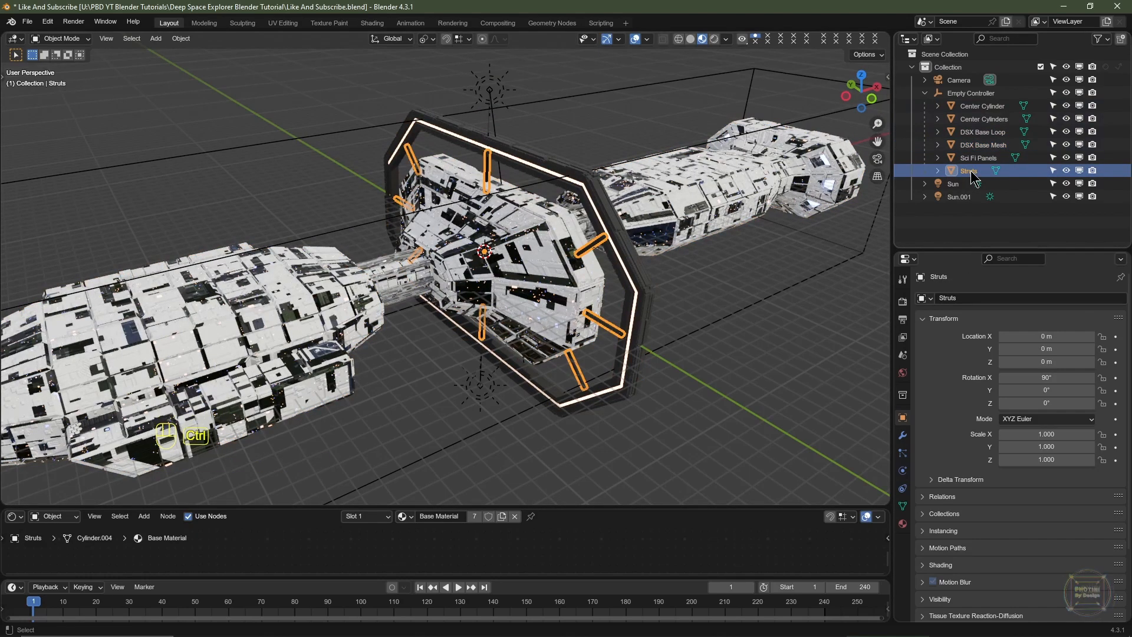
pyautogui.keyDown('ctrl'); pyautogui.keyDown('shift'); pyautogui.click(973, 108); pyautogui.keyUp('shift'); pyautogui.keyUp('ctrl')
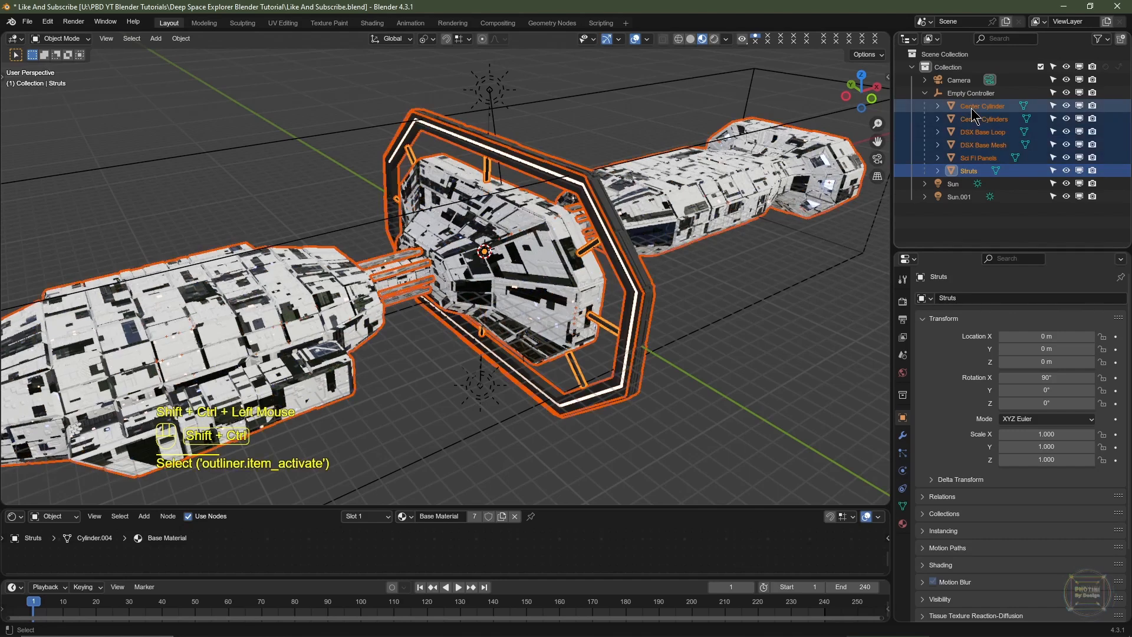
pyautogui.keyDown('ctrl'); pyautogui.click(970, 94); pyautogui.keyUp('ctrl')
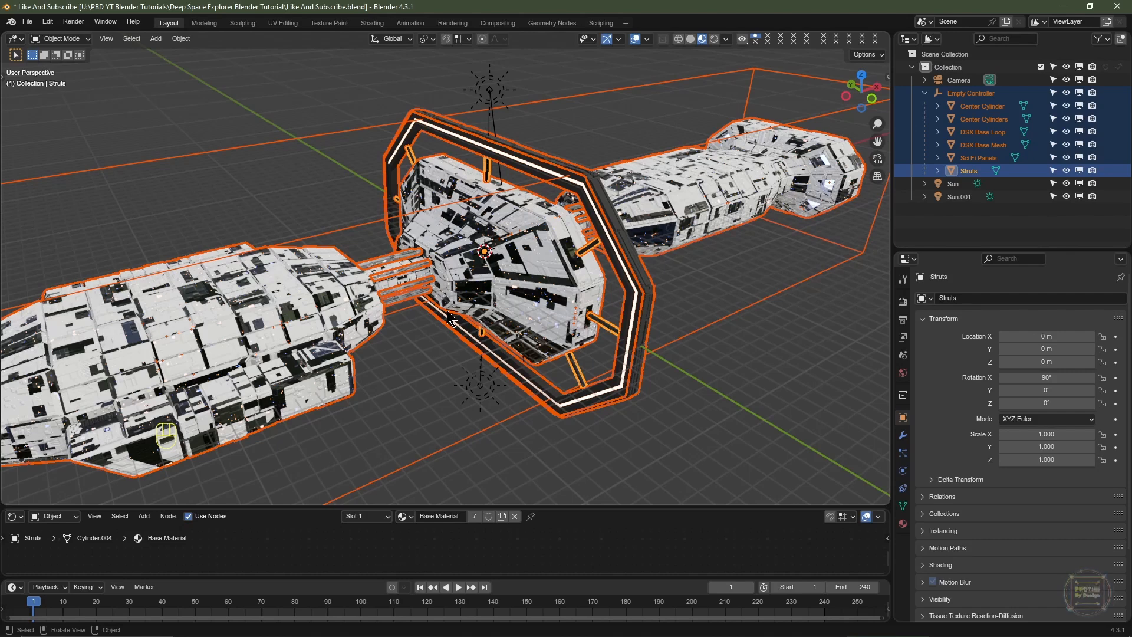
pyautogui.press('m')
pyautogui.click(513, 603)
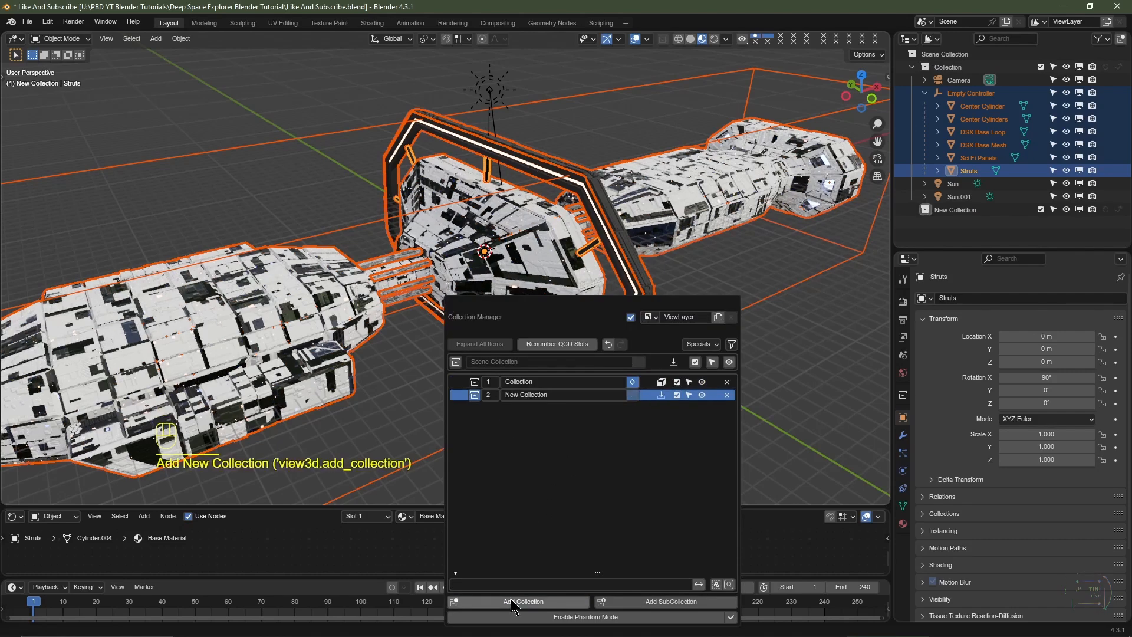
pyautogui.doubleClick(553, 395)
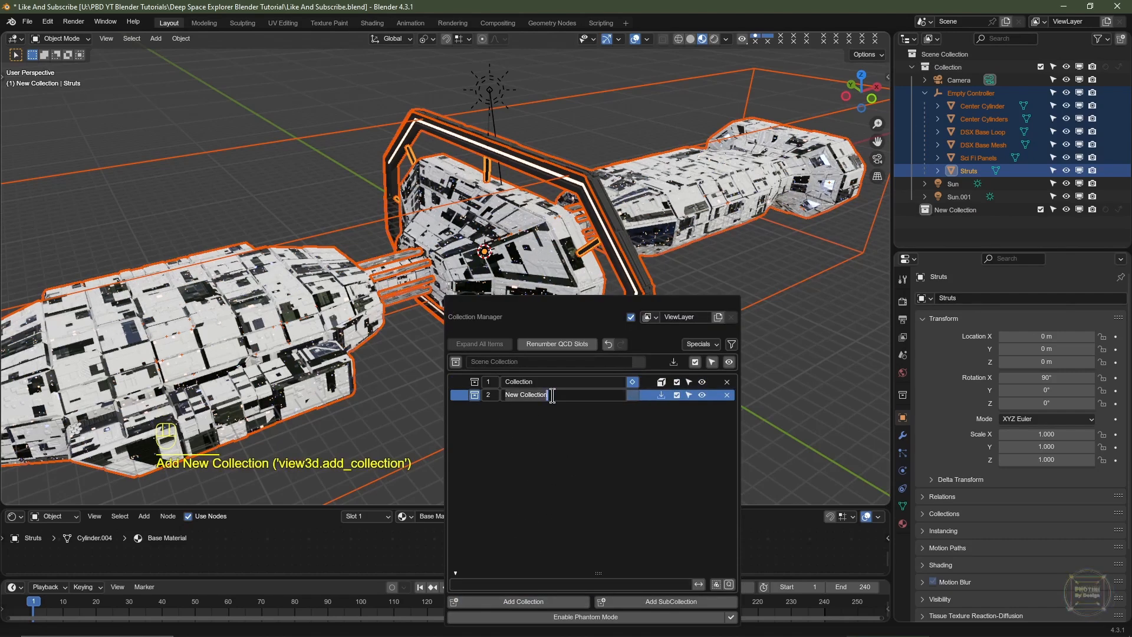
pyautogui.write('Spacecraf')
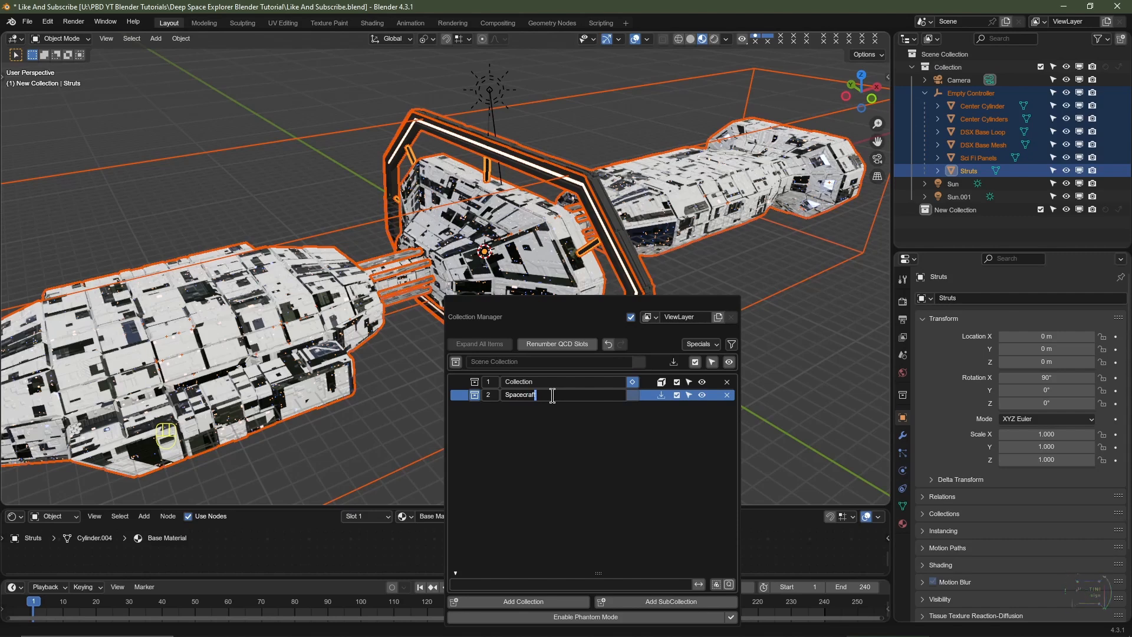
pyautogui.write('t')
pyautogui.press('Return')
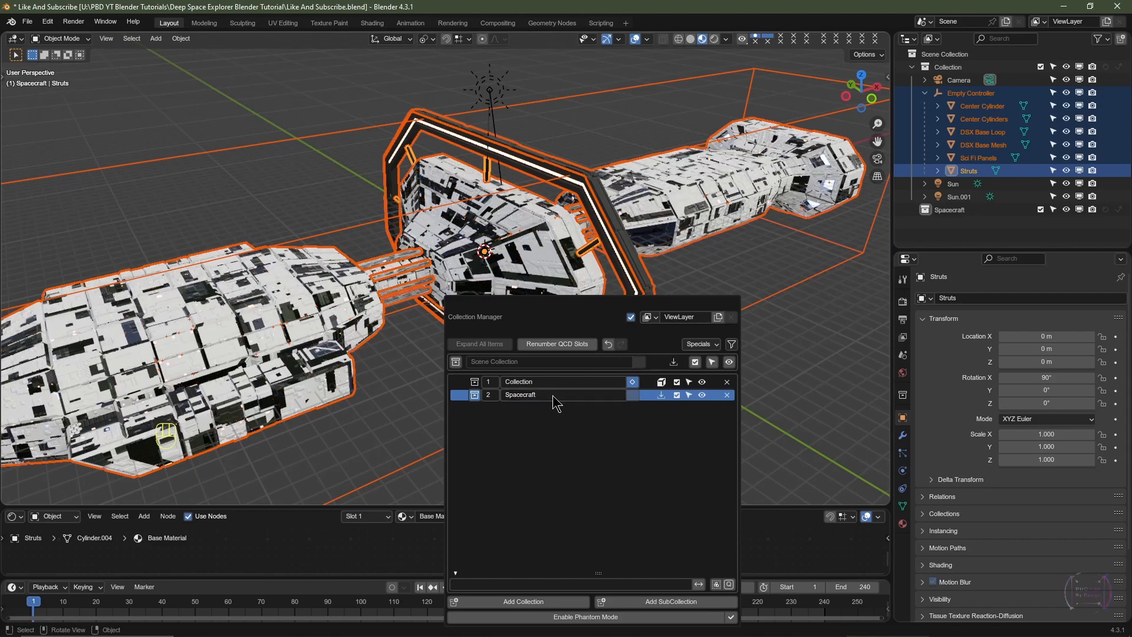
pyautogui.click(661, 394)
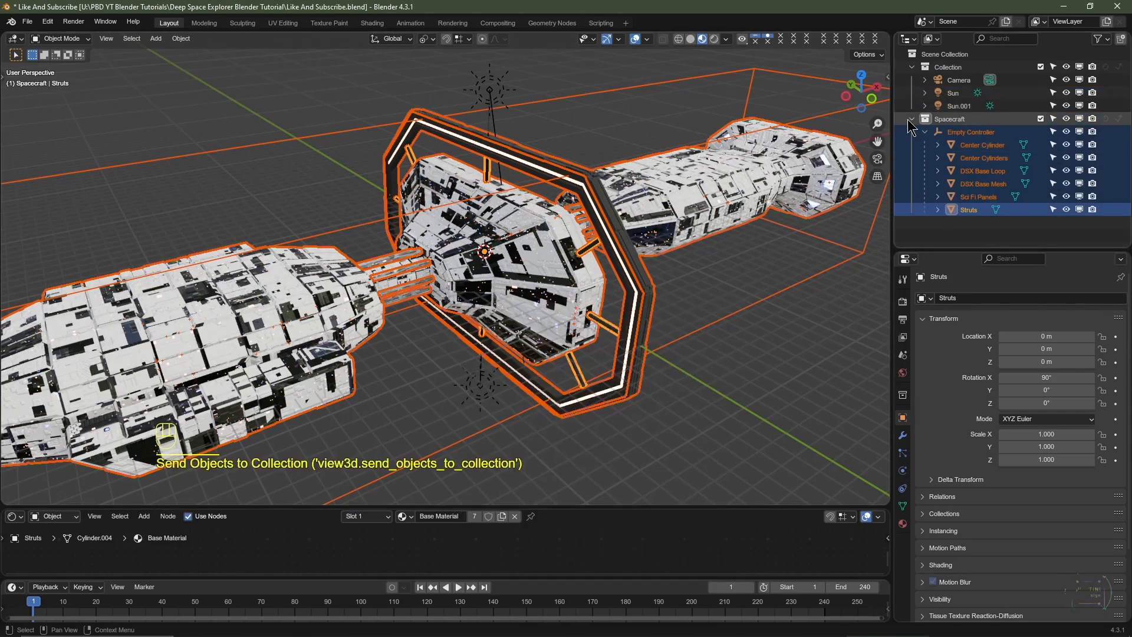
# Collapse the Spacecraft collection and exclude it from the view layer
pyautogui.click(912, 120)
pyautogui.click(911, 120)
pyautogui.click(912, 119)
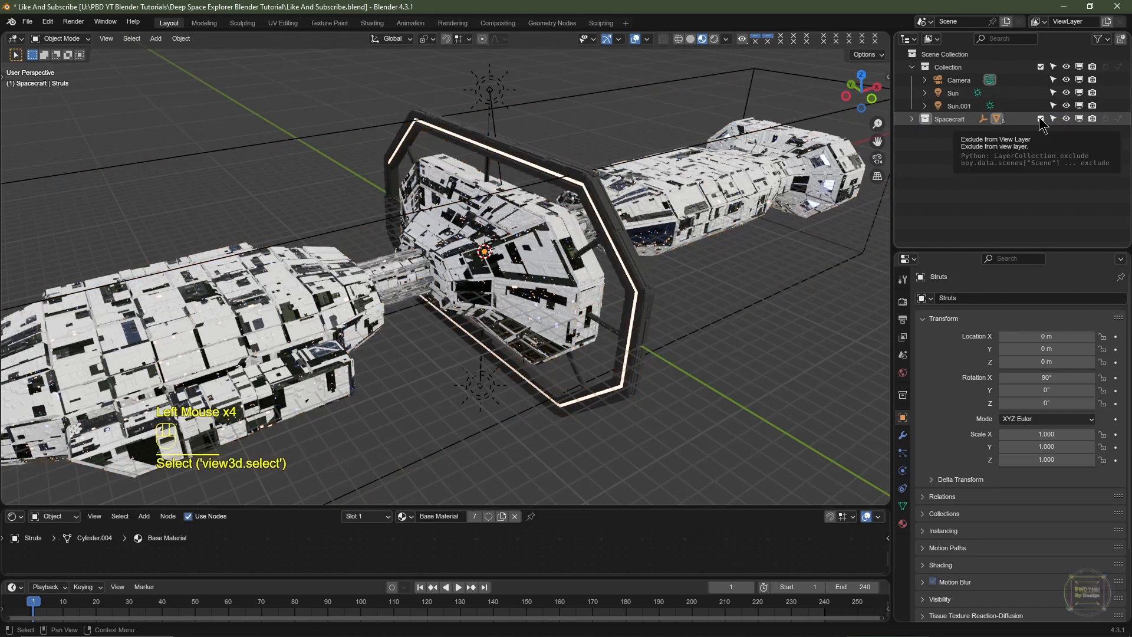
pyautogui.click(1041, 119)
# Add a 2 m cube at the world origin and frame it in the front orthographic view
pyautogui.press('KP_1')
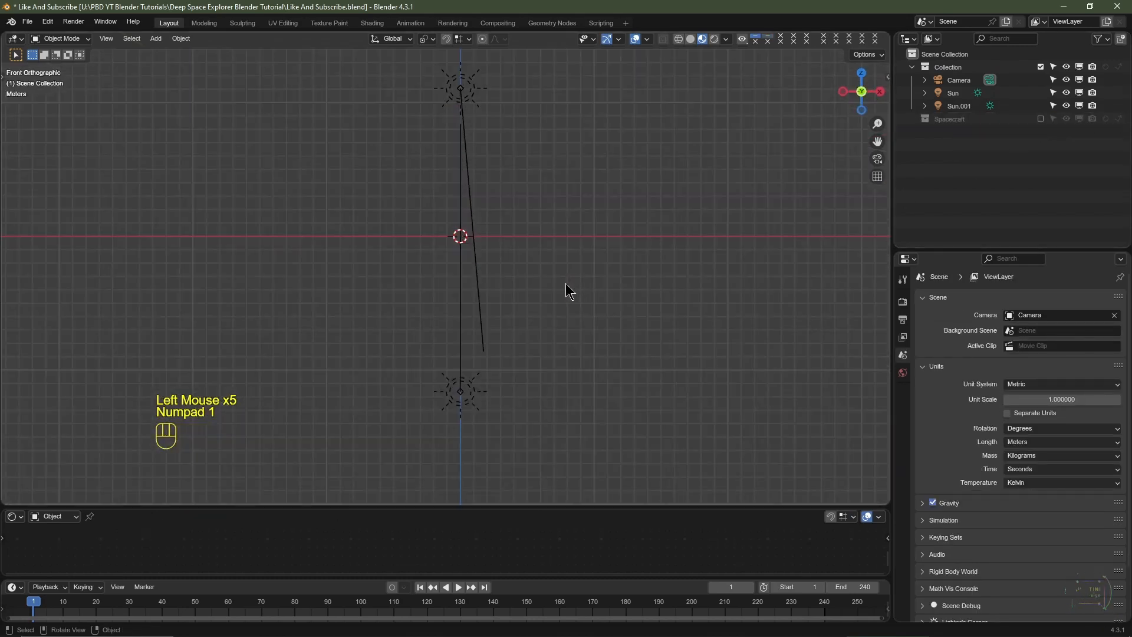
pyautogui.keyDown('shift'); pyautogui.moveTo(495, 279); pyautogui.dragTo(360, 318, button='middle'); pyautogui.keyUp('shift')
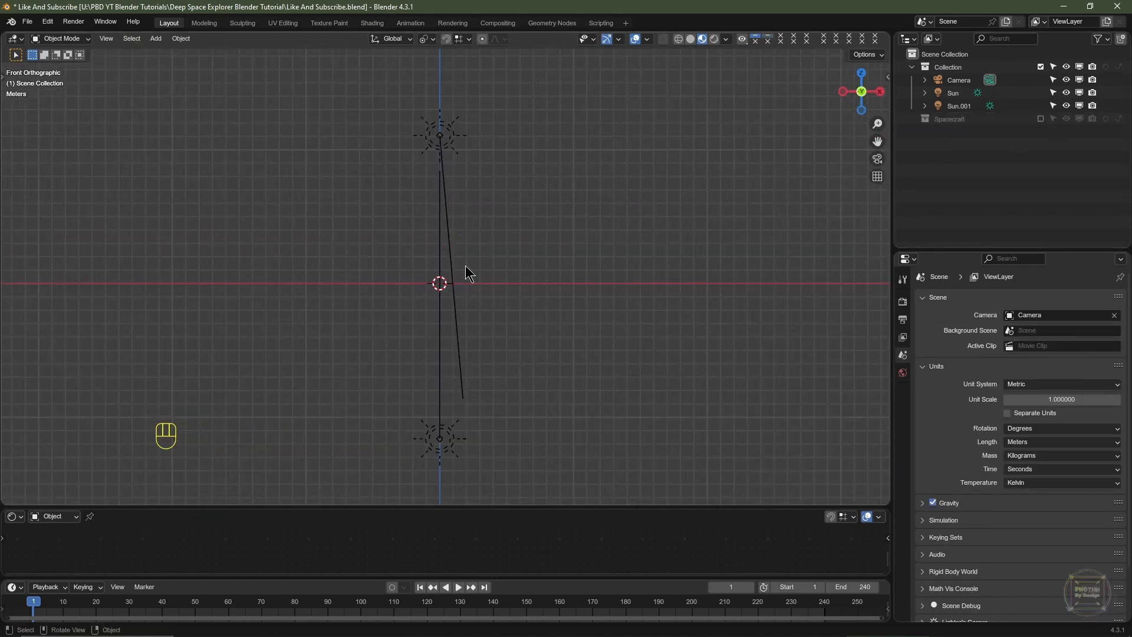
pyautogui.hotkey('shift', 'a')
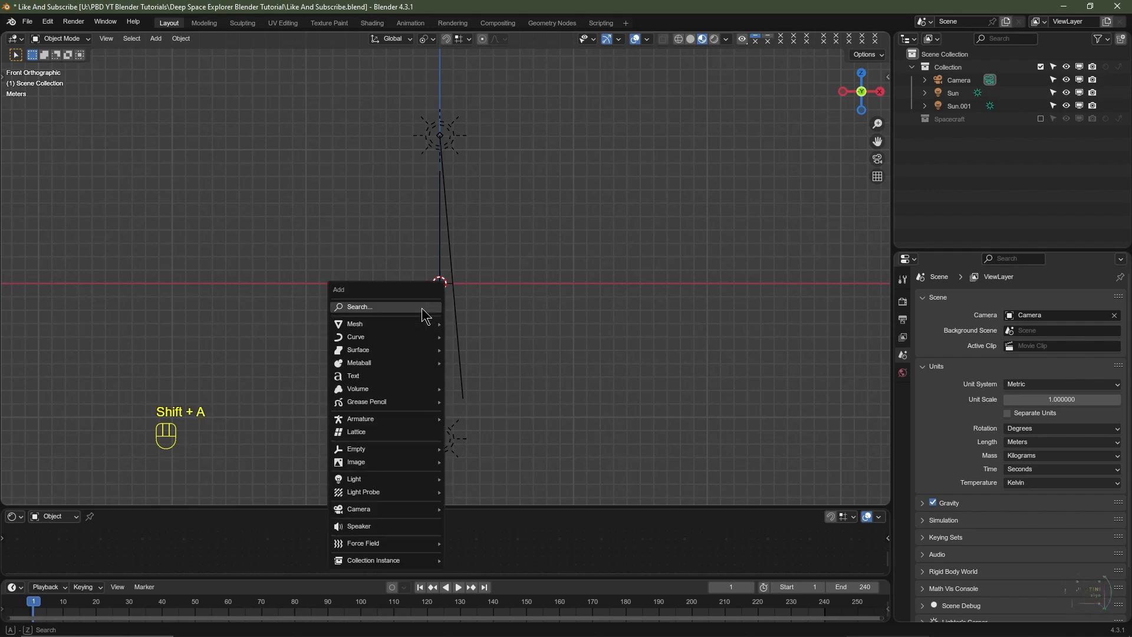
pyautogui.moveTo(415, 326)
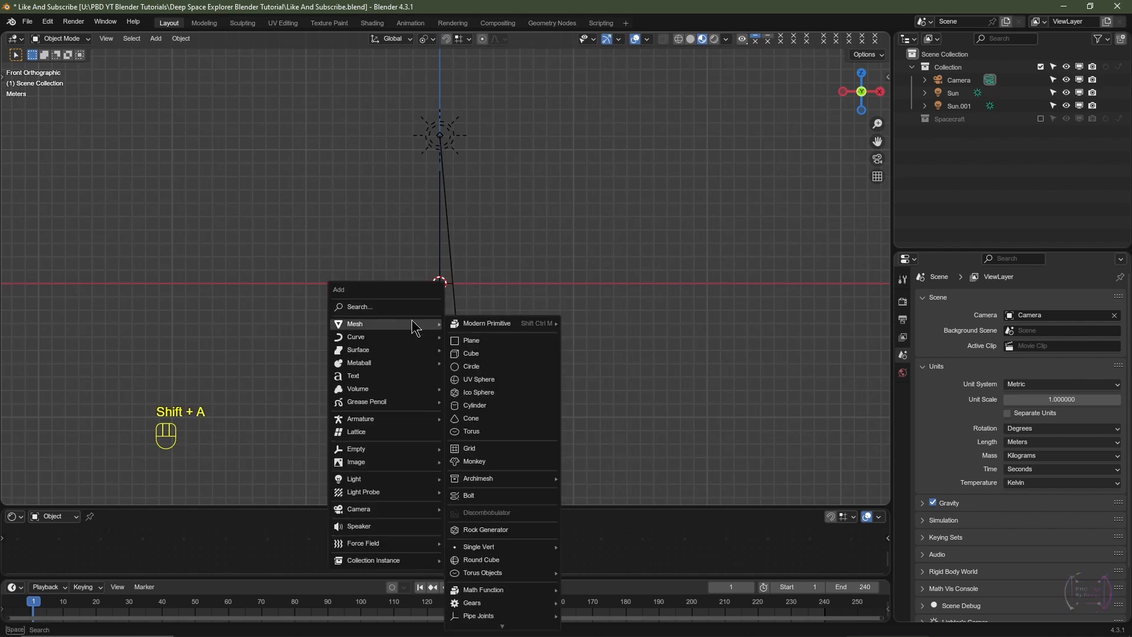
pyautogui.click(489, 354)
pyautogui.press('KP_Decimal')
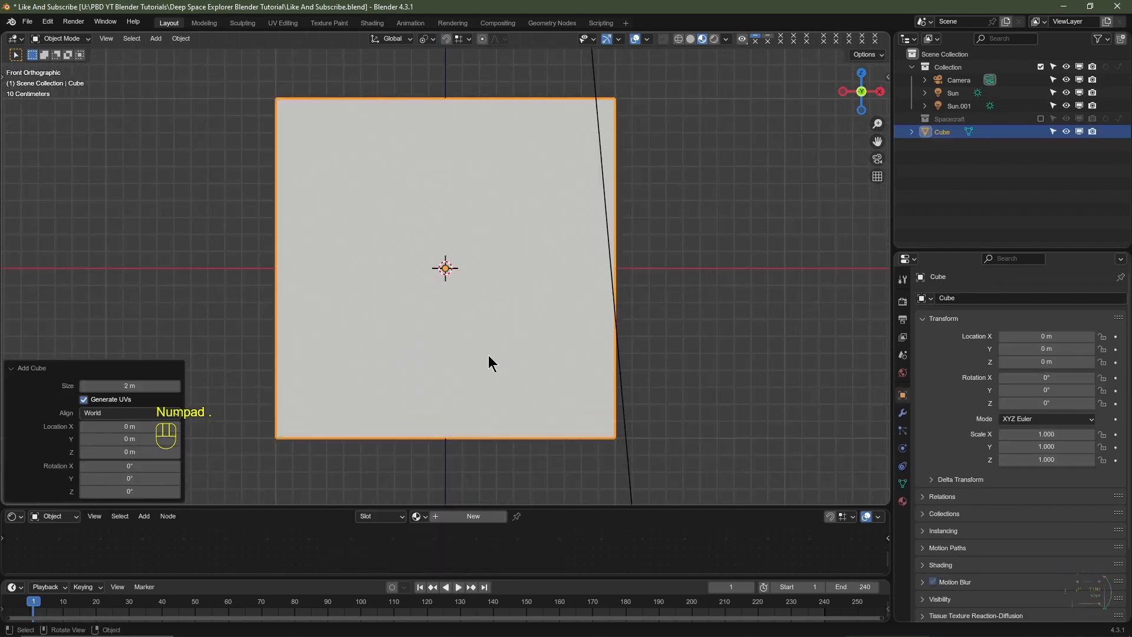
pyautogui.scroll(-4, 454, 207)
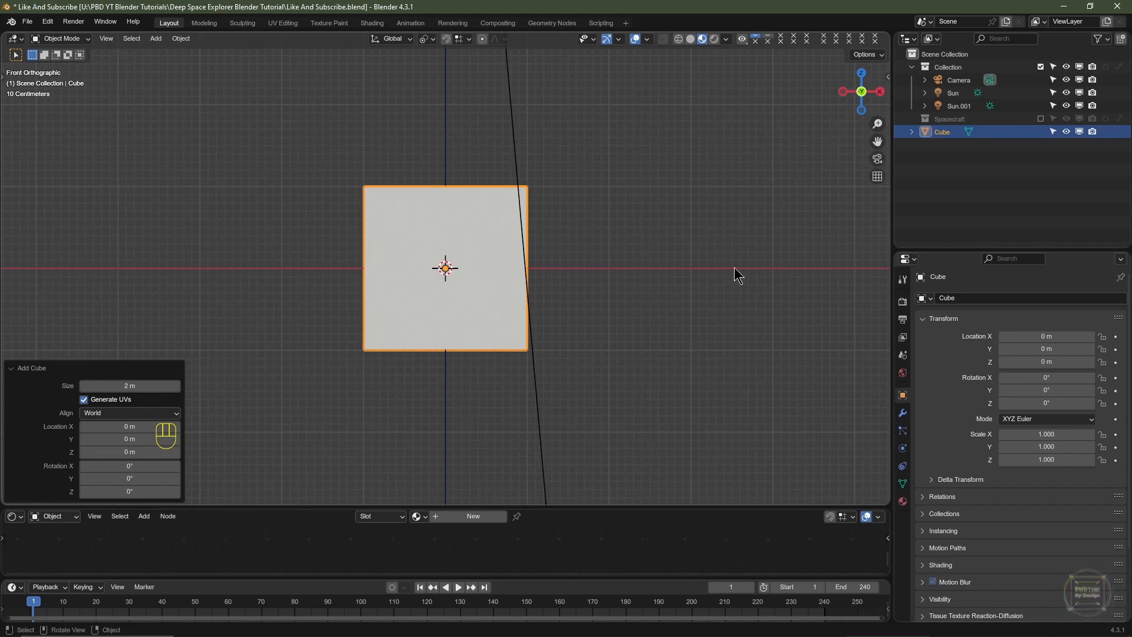
# Show the cube's modifier properties and enlarge their area
pyautogui.click(904, 415)
pyautogui.moveTo(960, 251); pyautogui.dragTo(961, 168)
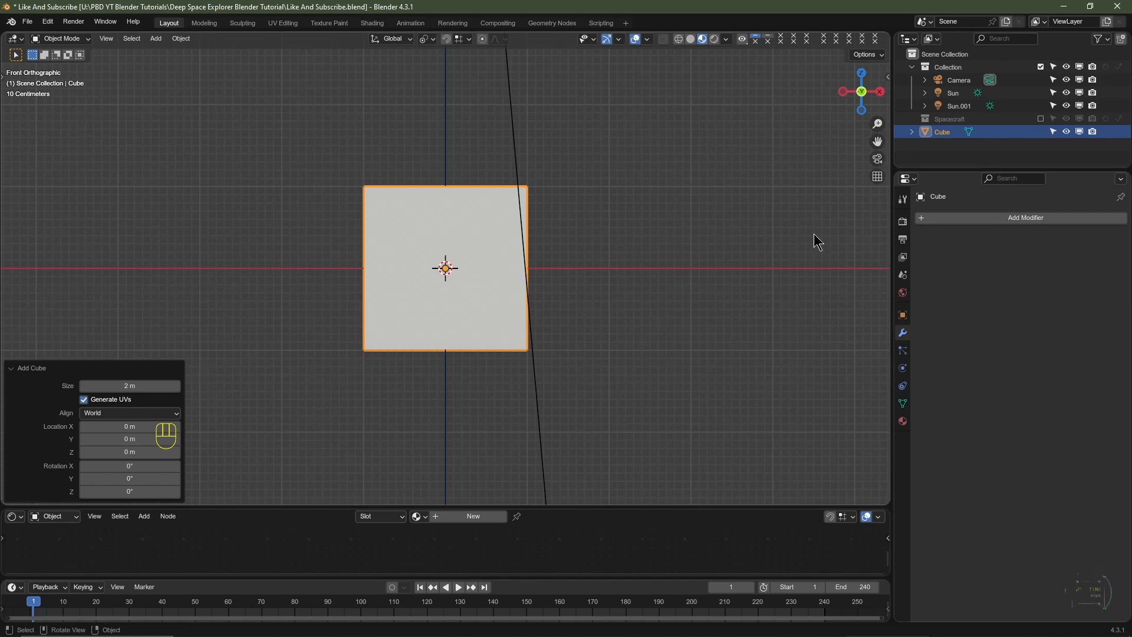
pyautogui.click(1000, 221)
pyautogui.moveTo(971, 273)
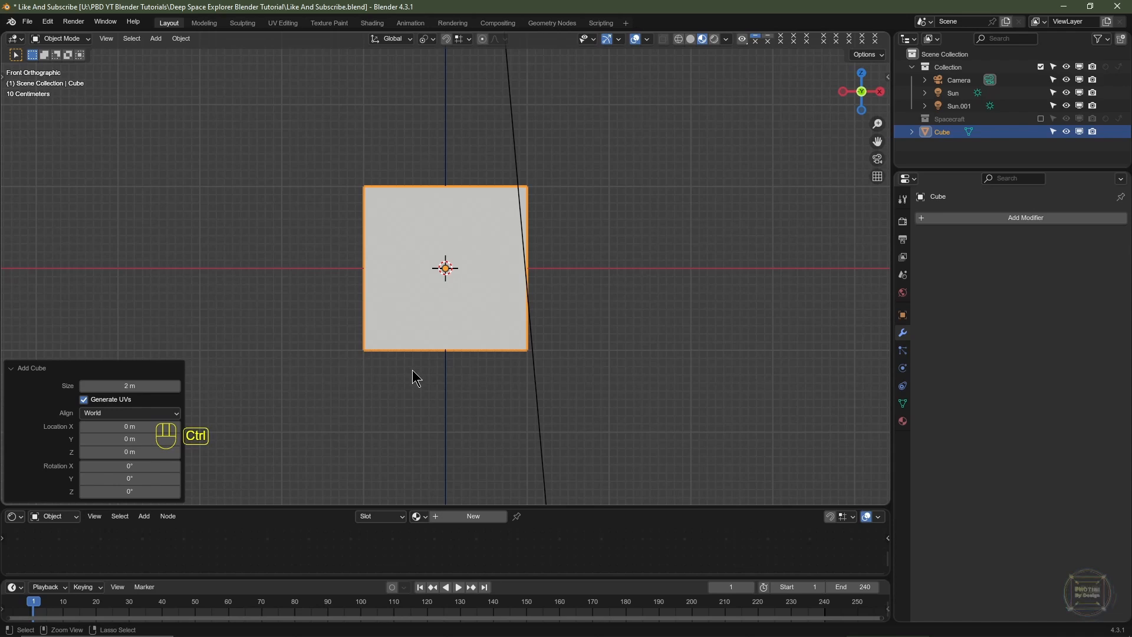
pyautogui.hotkey('ctrl', '1')
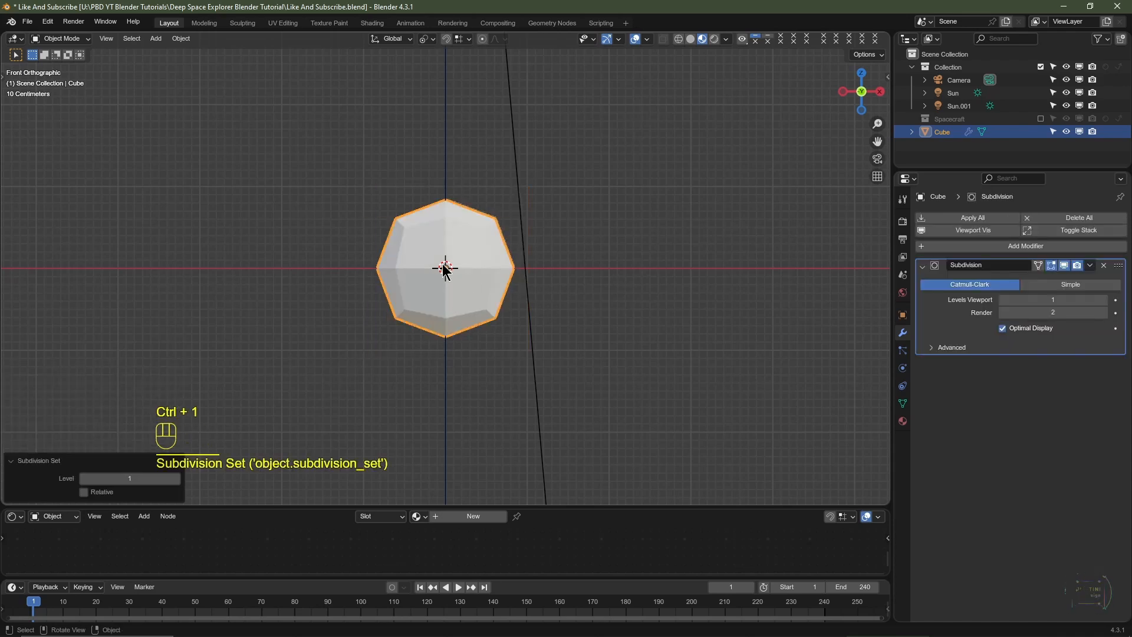
pyautogui.click(1104, 265)
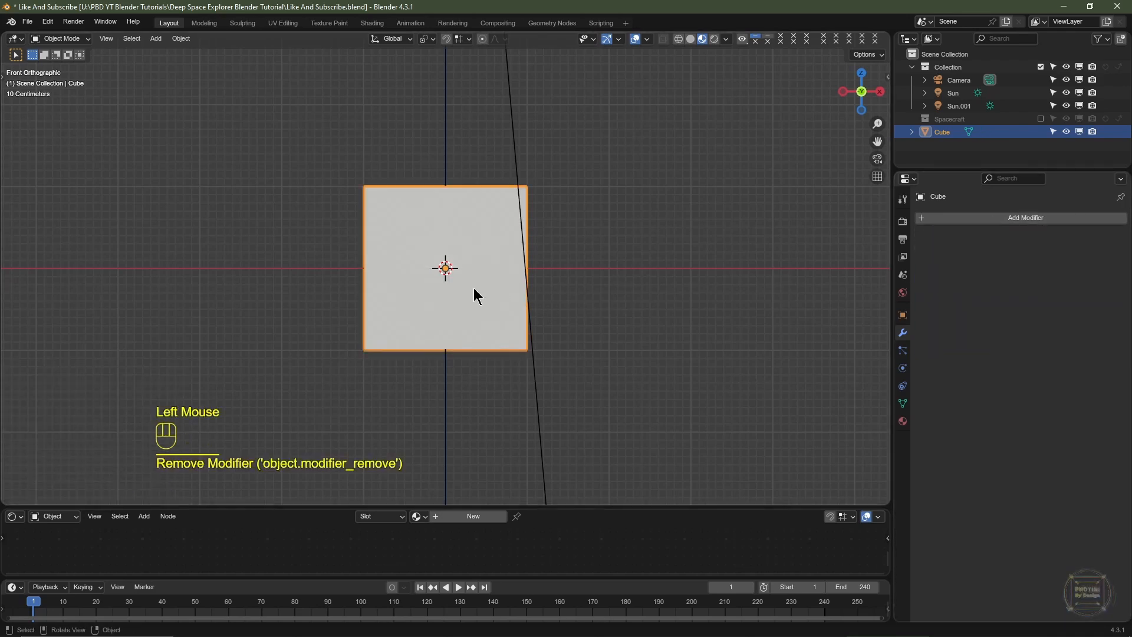
# Add a Subdivision modifier to the cube, set its viewport level to 1, and apply it
pyautogui.hotkey('ctrl', '2')
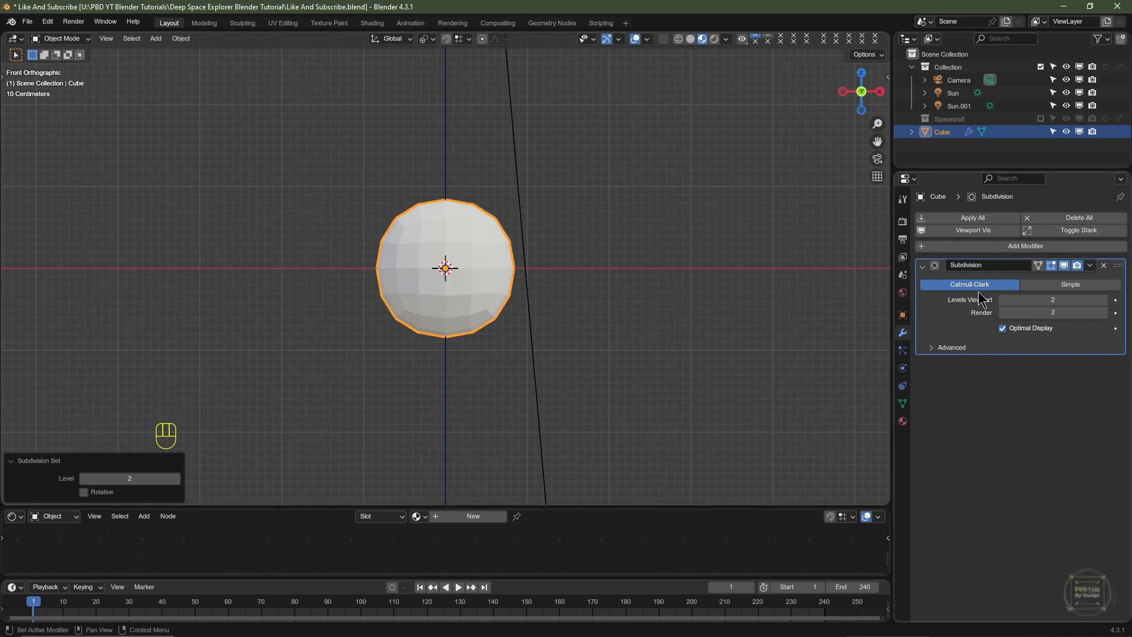
pyautogui.click(1002, 300)
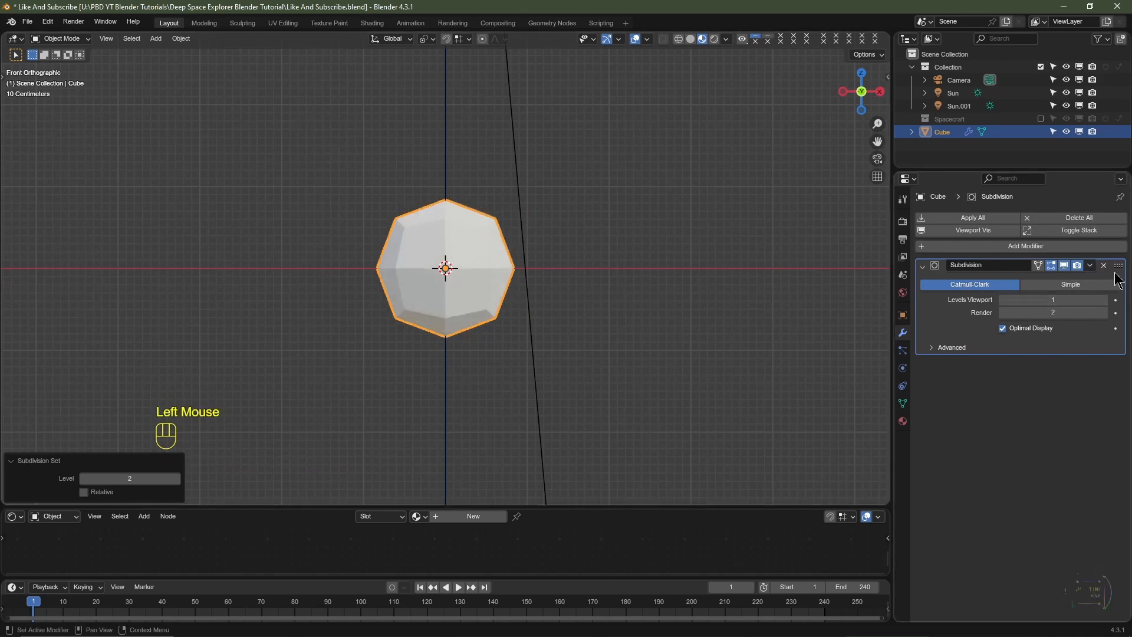
pyautogui.click(1089, 265)
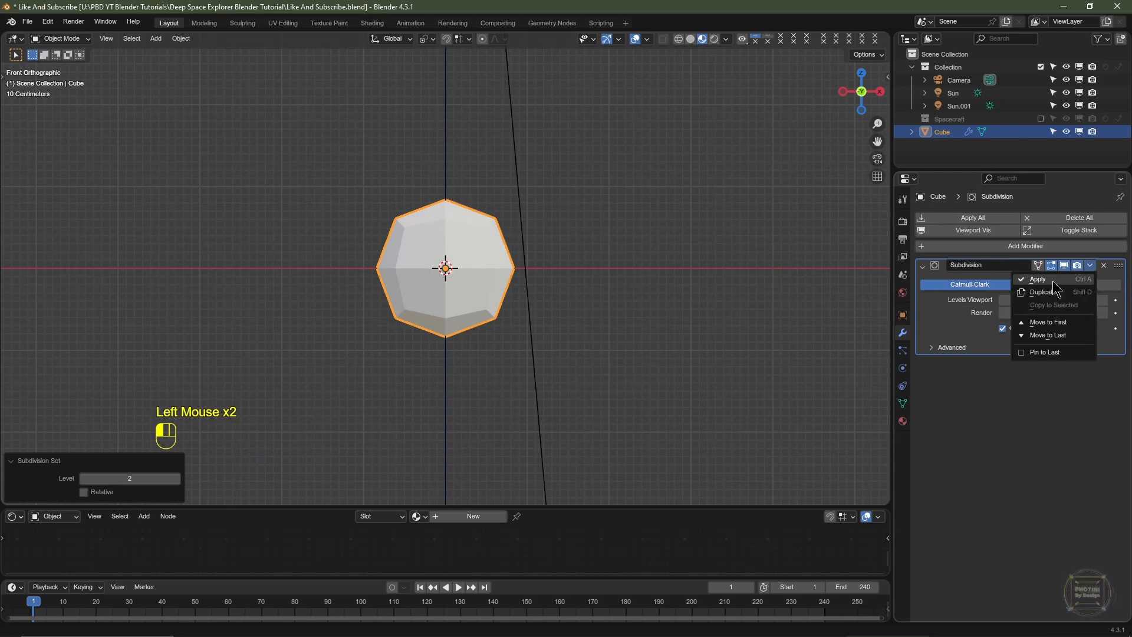
pyautogui.hotkey('ctrl', 'z')
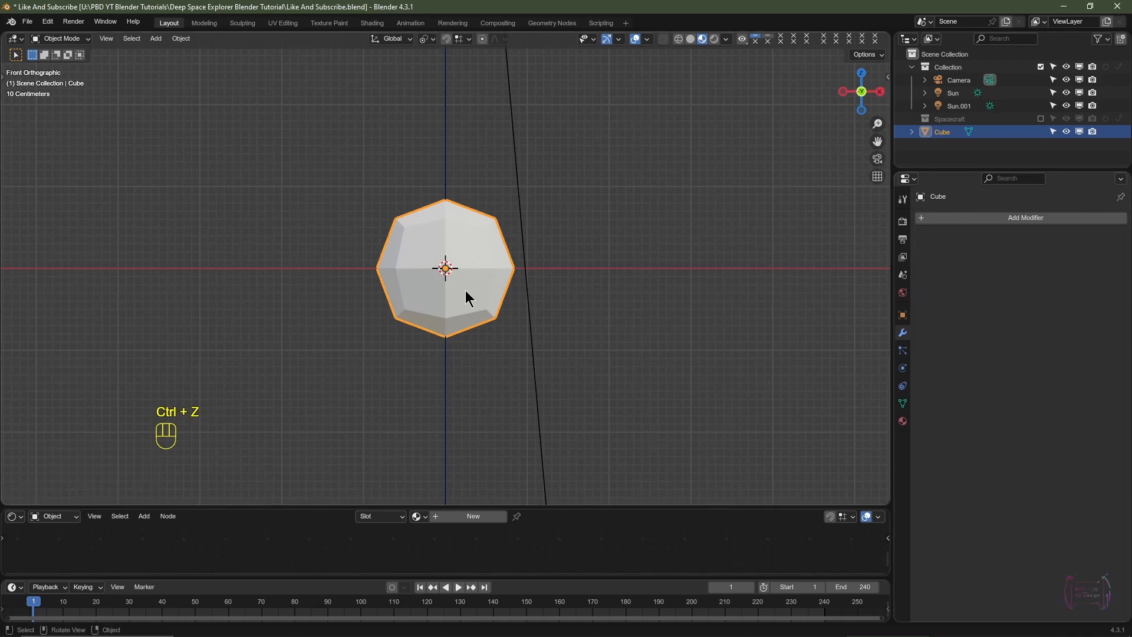
# Rename the subdivided cube as Astroid
pyautogui.doubleClick(952, 134)
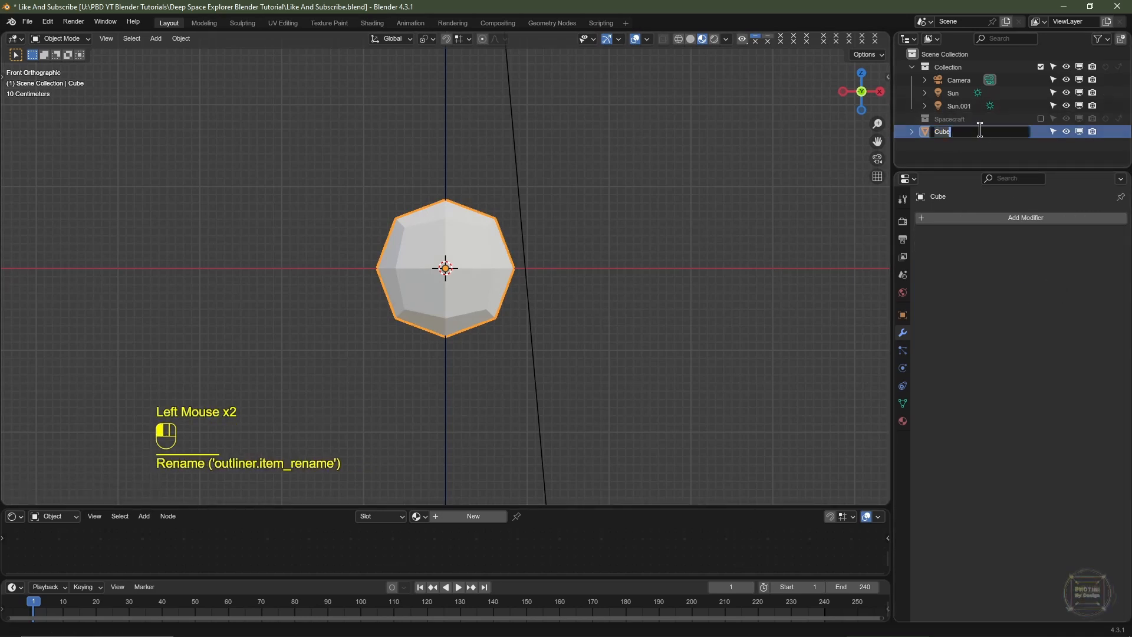
pyautogui.write('Astroid')
pyautogui.press('Return')
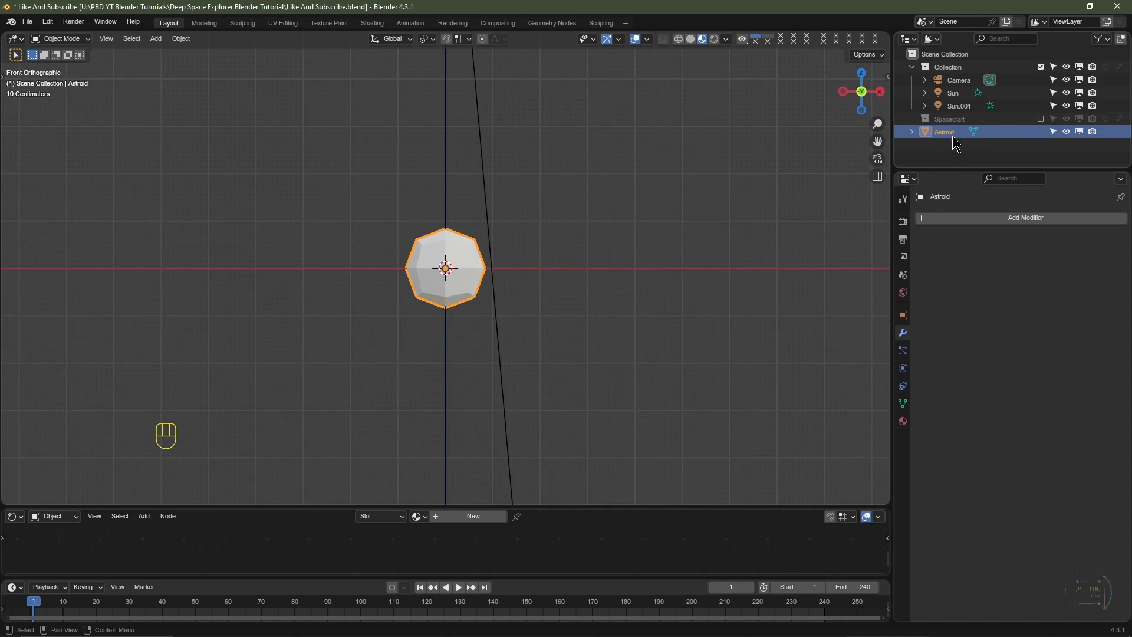
# Duplicate Astroid by -3 m along the X axis, and duplicate that copy by a further -3 m along X
pyautogui.scroll(-3, 447, 270)
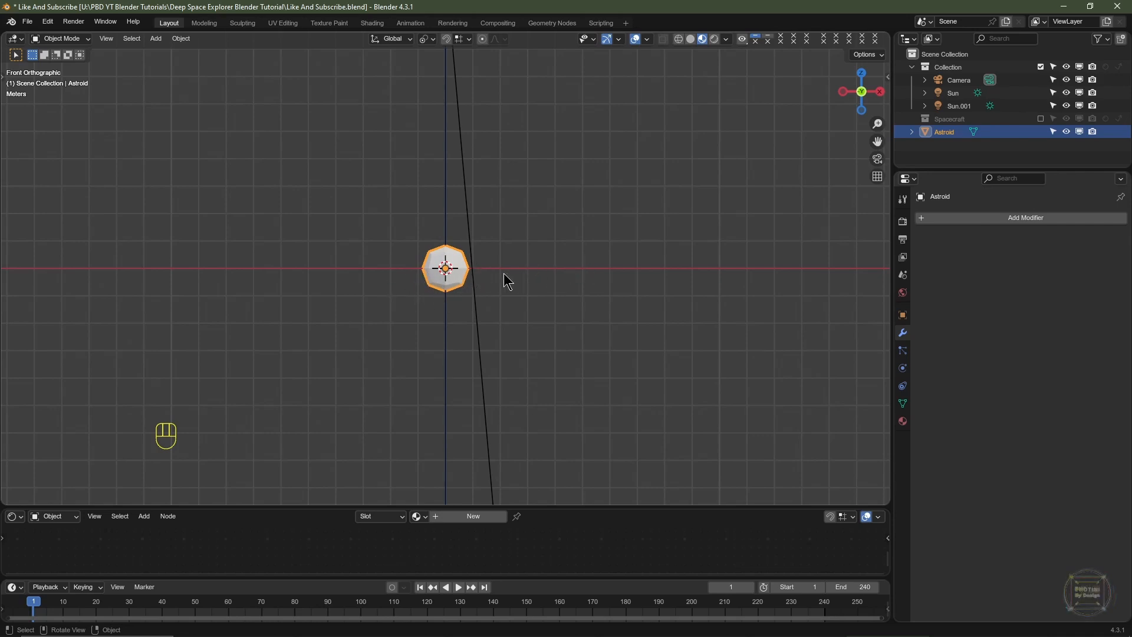
pyautogui.hotkey('shift', 'd')
pyautogui.press('x')
pyautogui.press('ctrl')
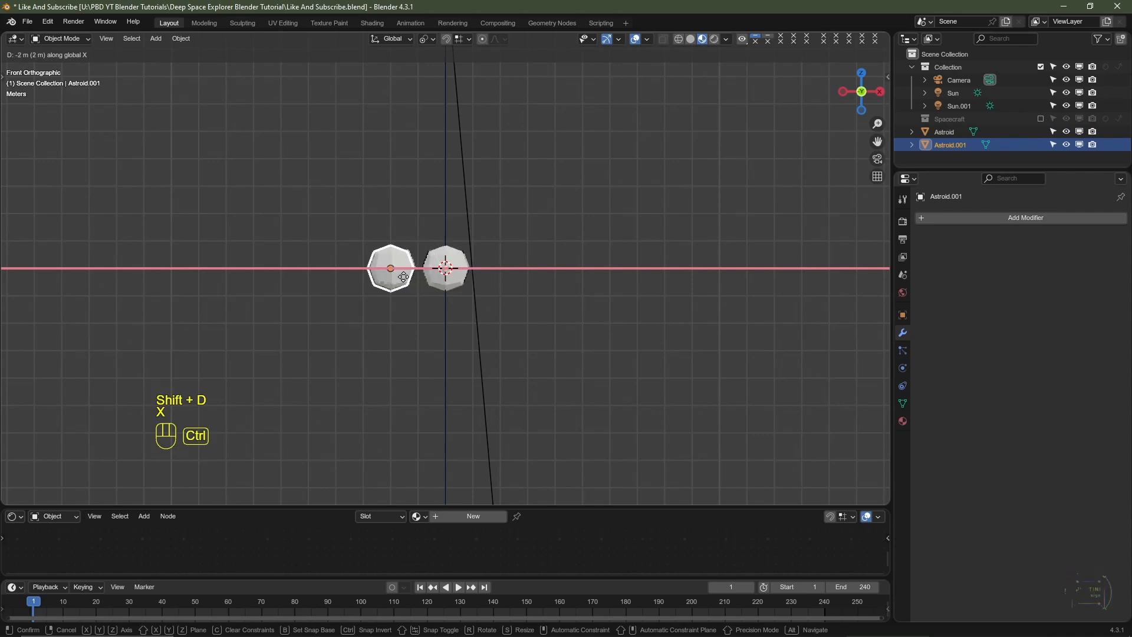
pyautogui.keyDown('ctrl'); pyautogui.click(364, 276); pyautogui.keyUp('ctrl')
pyautogui.hotkey('shift', 'd')
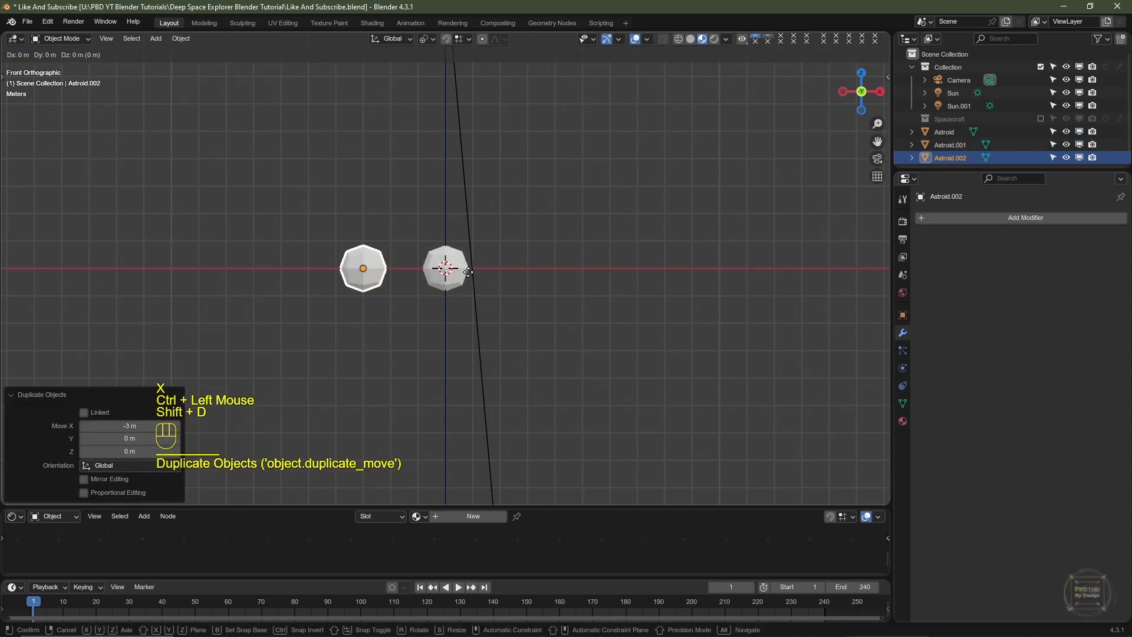
pyautogui.press('x')
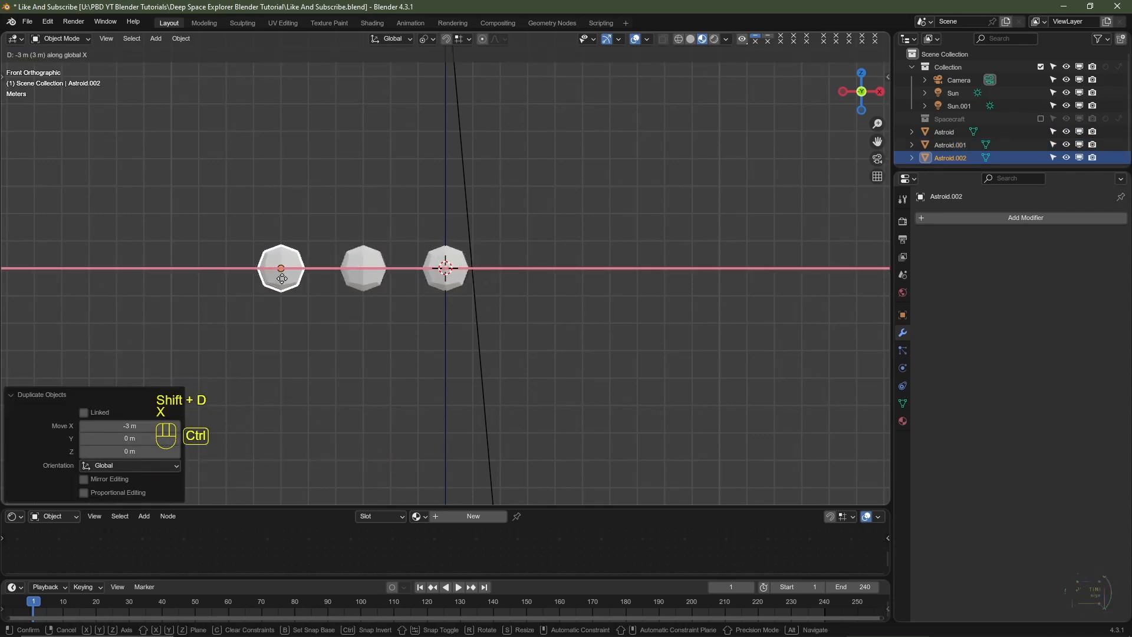
pyautogui.keyDown('ctrl'); pyautogui.click(386, 271); pyautogui.keyUp('ctrl')
# Duplicate the two copies Astroid.001 and Astroid.002 together, placing the new pair 9.5 m along the X axis
pyautogui.keyDown('shift'); pyautogui.click(367, 267); pyautogui.keyUp('shift')
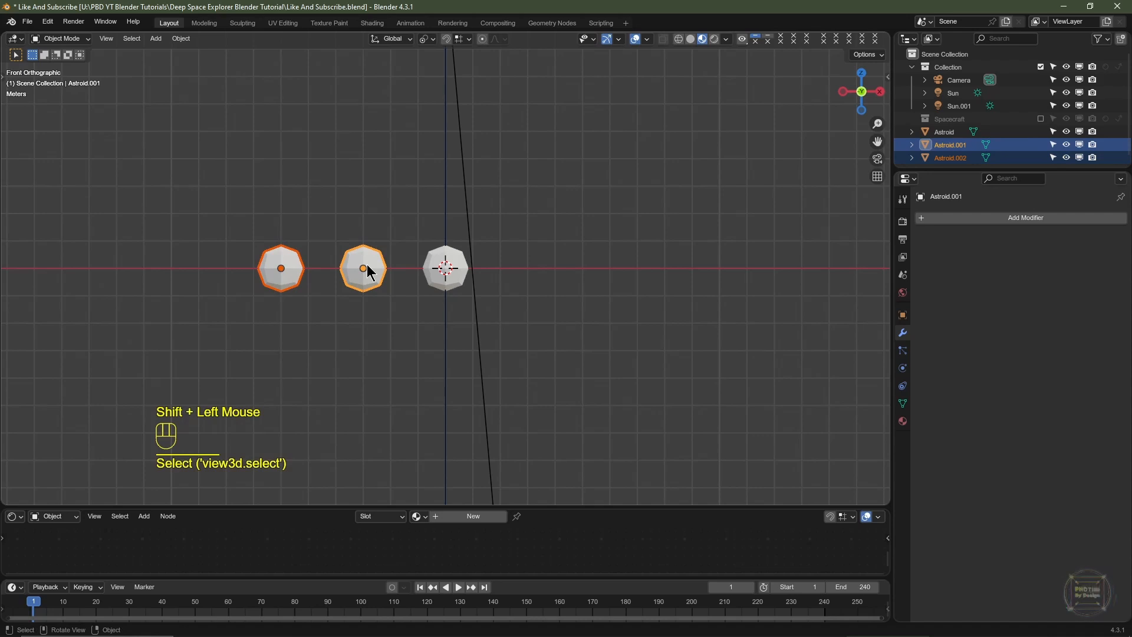
pyautogui.hotkey('shift', 'd')
pyautogui.press('x')
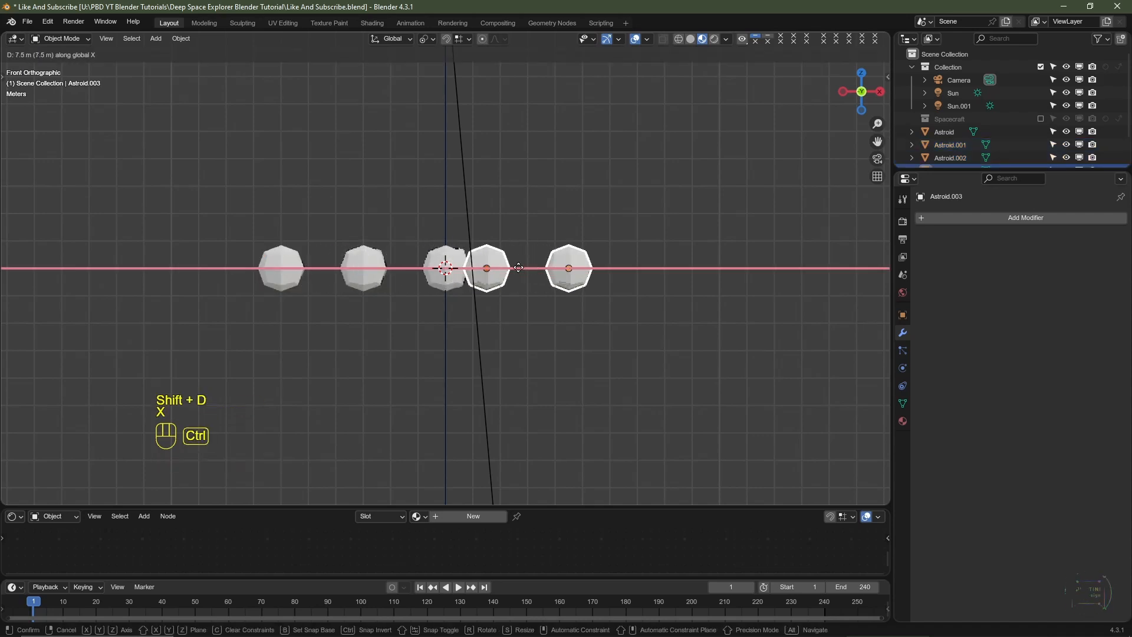
pyautogui.keyDown('ctrl'); pyautogui.click(573, 267); pyautogui.keyUp('ctrl')
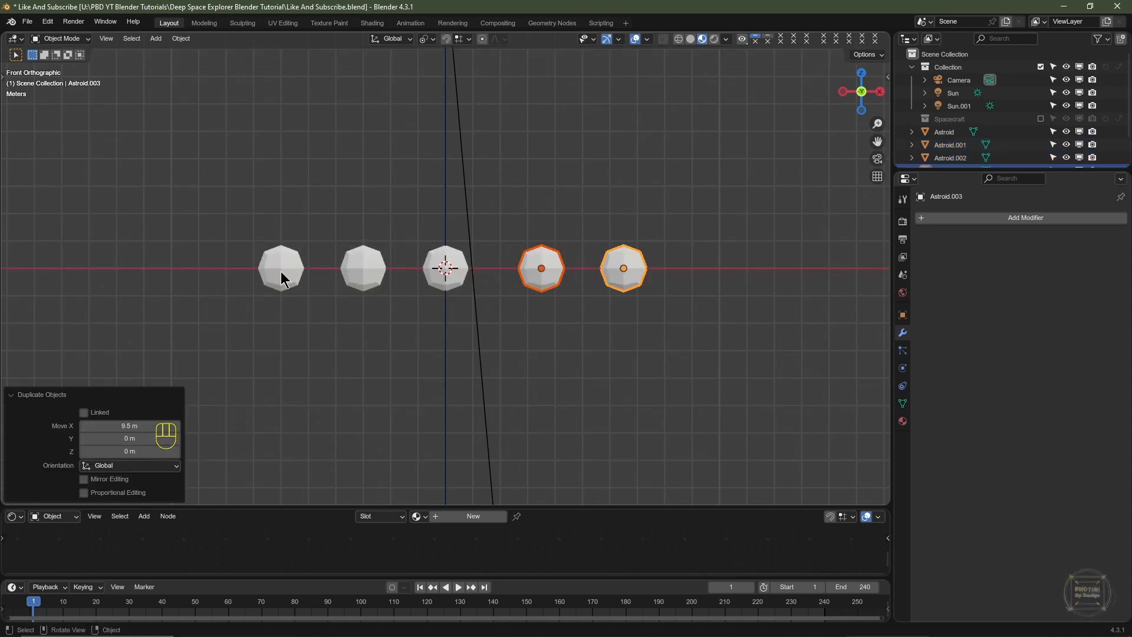
# Randomize all vertices of the leftmost copy, Astroid.002, with an amount of 0.35 m
pyautogui.click(281, 272)
pyautogui.scroll(2, 288, 285)
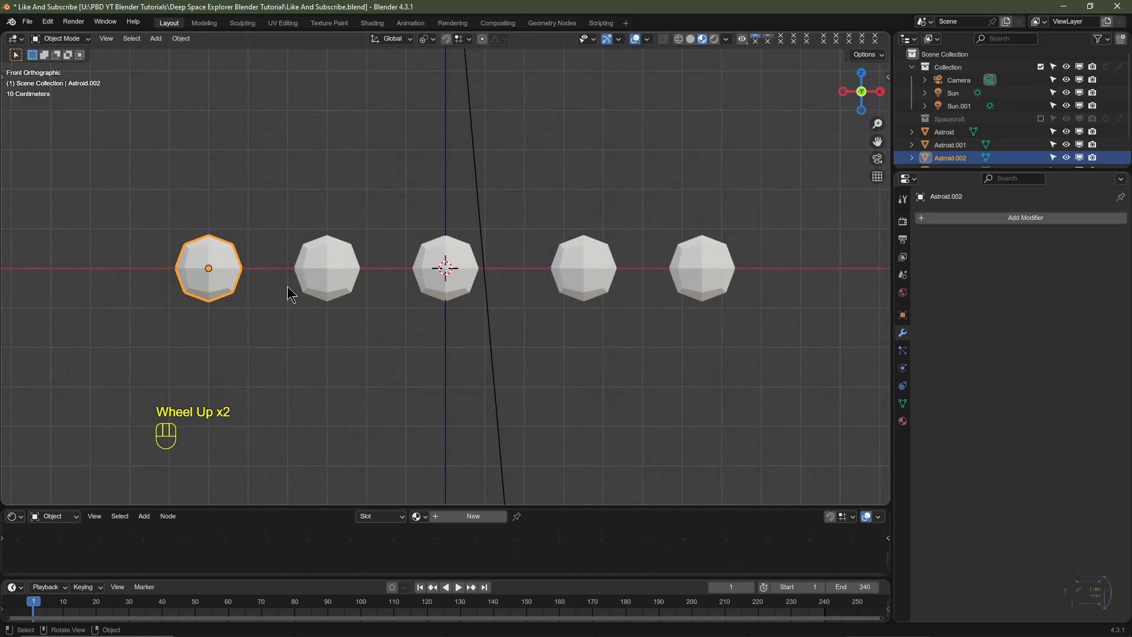
pyautogui.press('KP_Decimal')
pyautogui.scroll(-3, 455, 303)
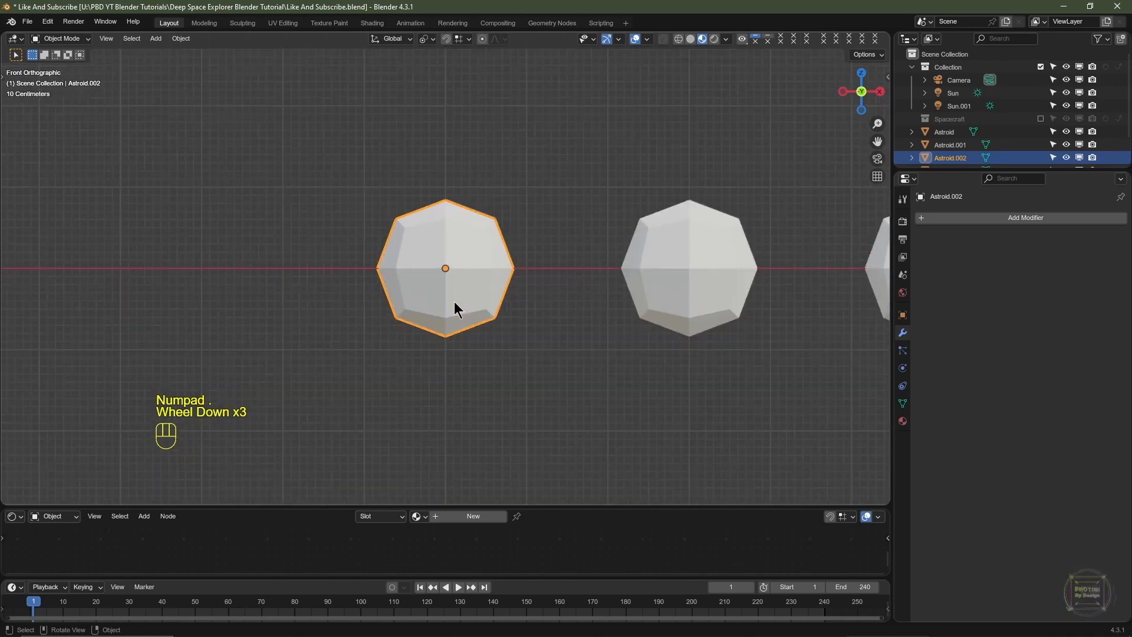
pyautogui.press('Tab')
pyautogui.press('1')
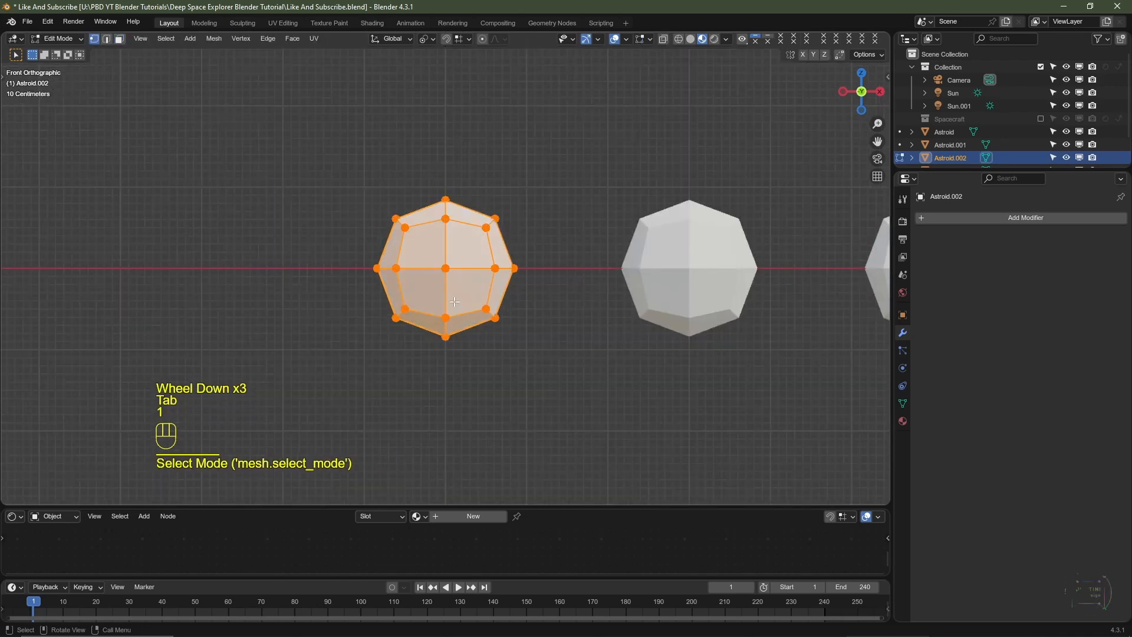
pyautogui.rightClick(469, 292)
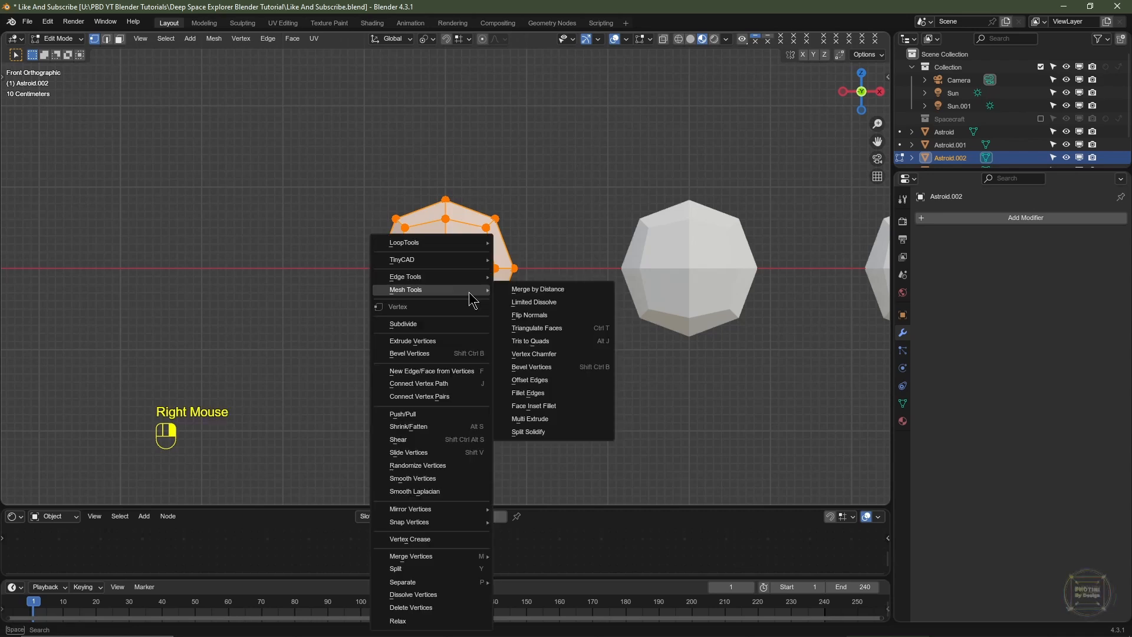
pyautogui.click(440, 465)
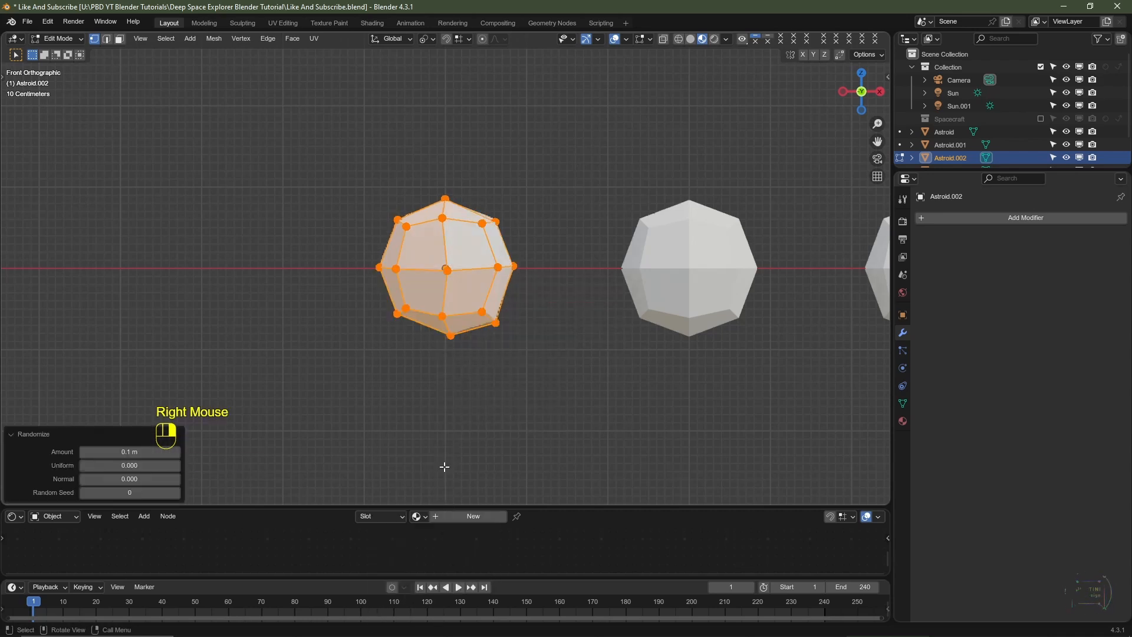
pyautogui.click(25, 440)
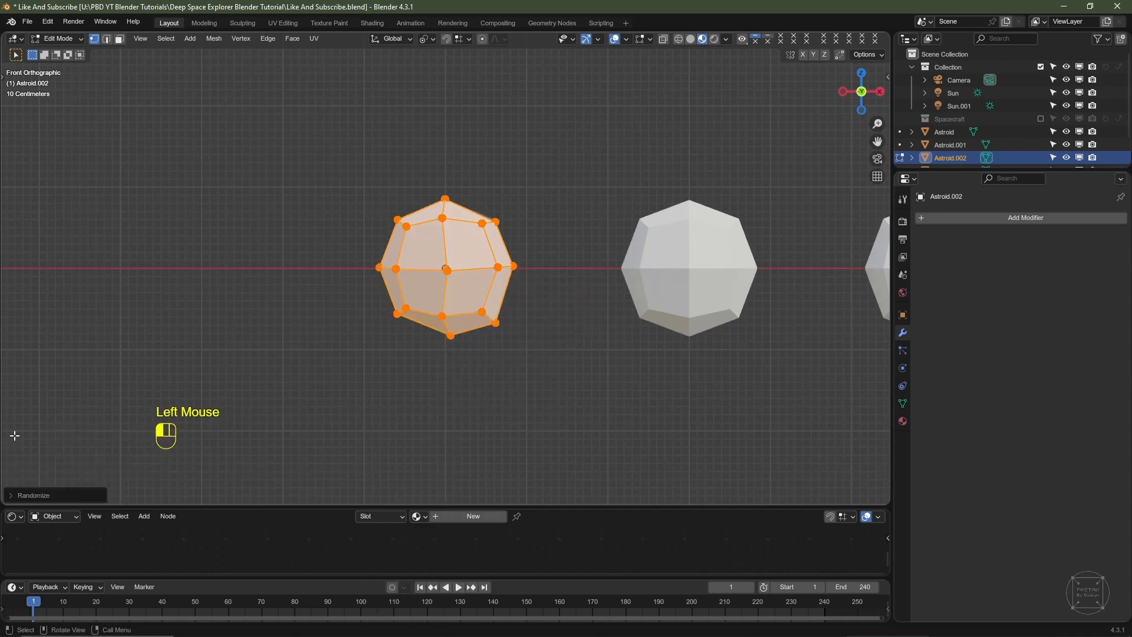
pyautogui.click(17, 494)
pyautogui.moveTo(111, 450); pyautogui.dragTo(147, 450)
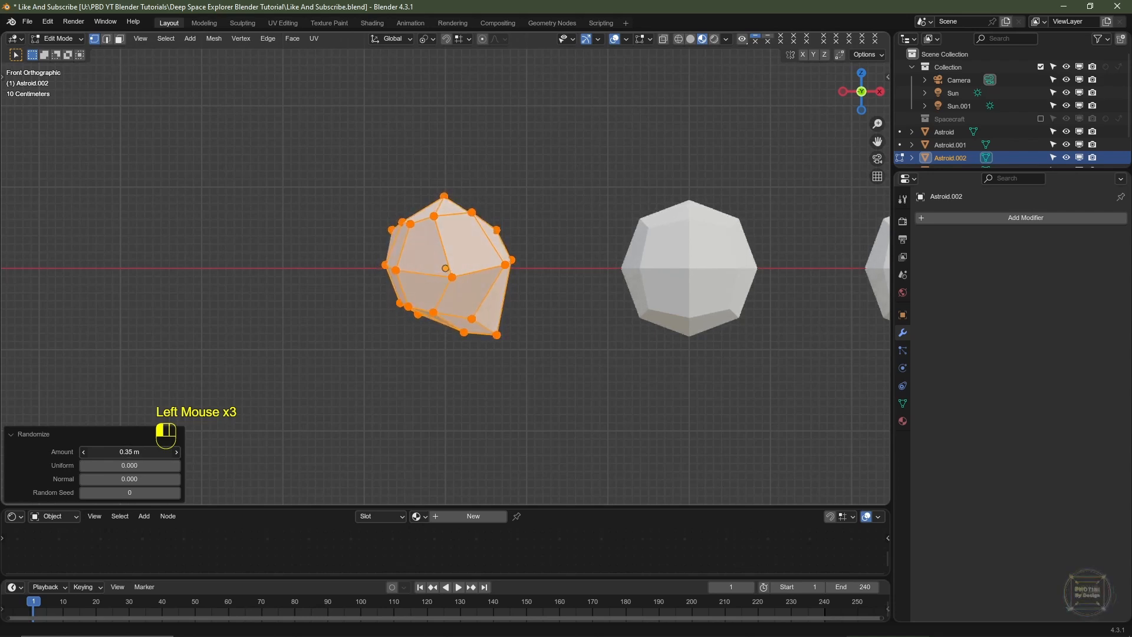
# Stretch the Astroid.002 mesh along the Z axis by a factor of 1.7 and leave mesh editing
pyautogui.press('s')
pyautogui.press('z')
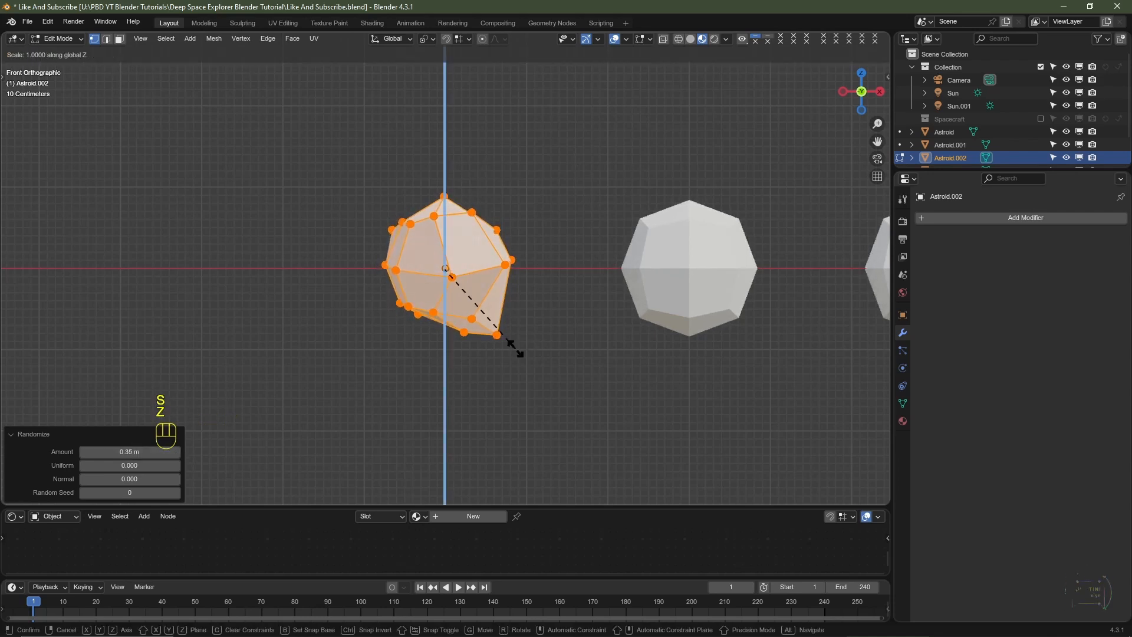
pyautogui.keyDown('ctrl'); pyautogui.click(595, 377); pyautogui.keyUp('ctrl')
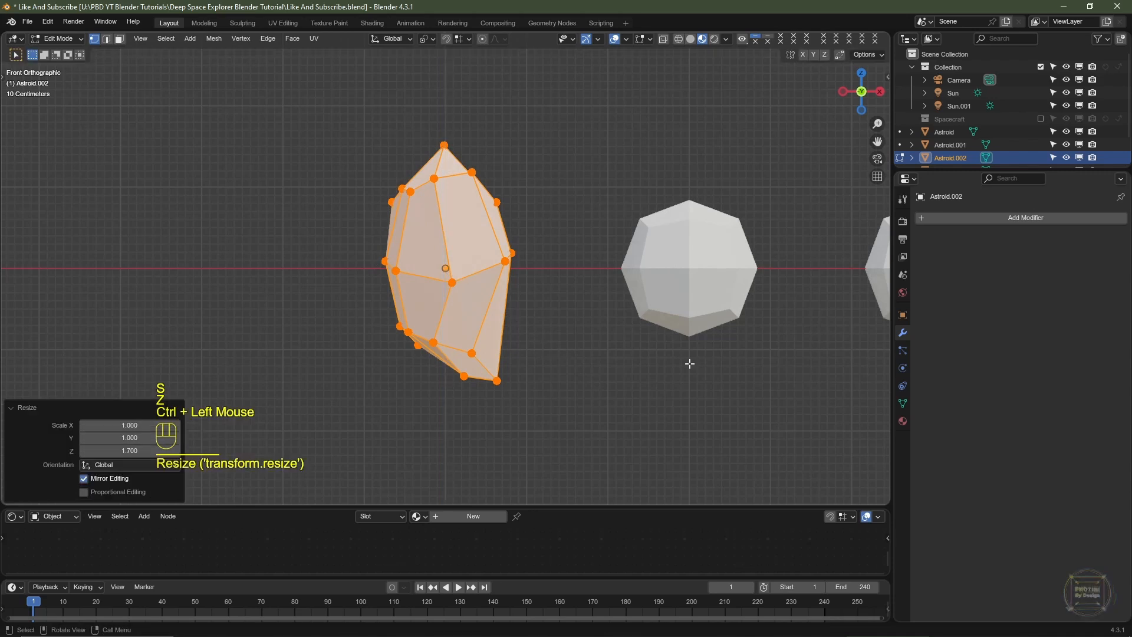
pyautogui.keyDown('shift'); pyautogui.moveTo(675, 371); pyautogui.dragTo(591, 372, button='middle'); pyautogui.keyUp('shift')
pyautogui.press('Tab')
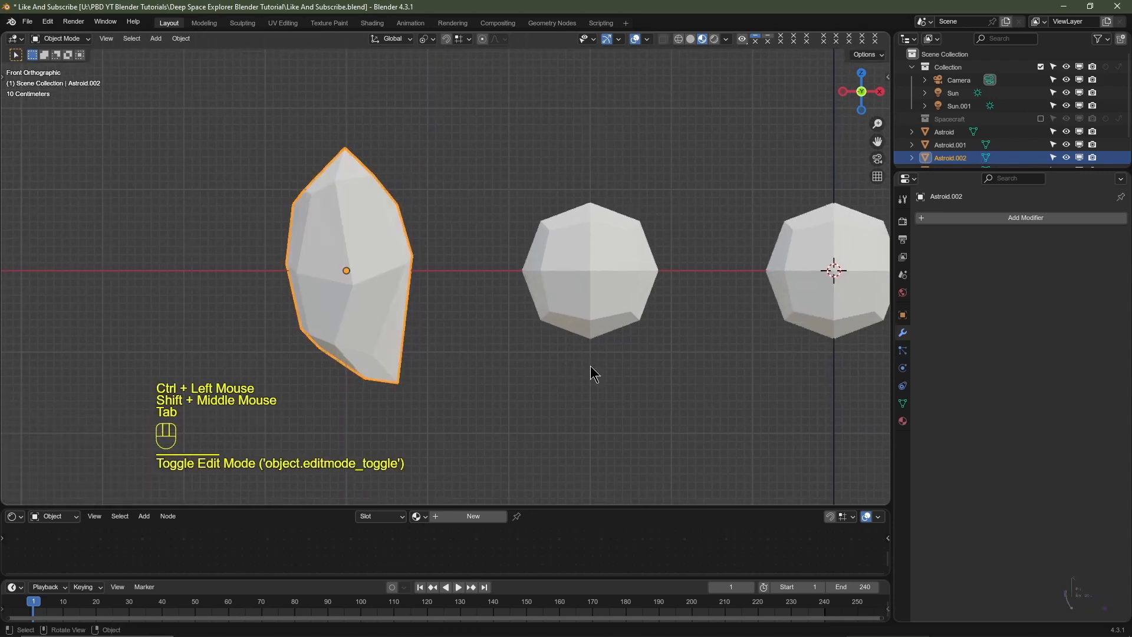
# Randomize all vertices of Astroid.001 with an amount of 0.41 m and random seed 50
pyautogui.click(582, 258)
pyautogui.press('Tab')
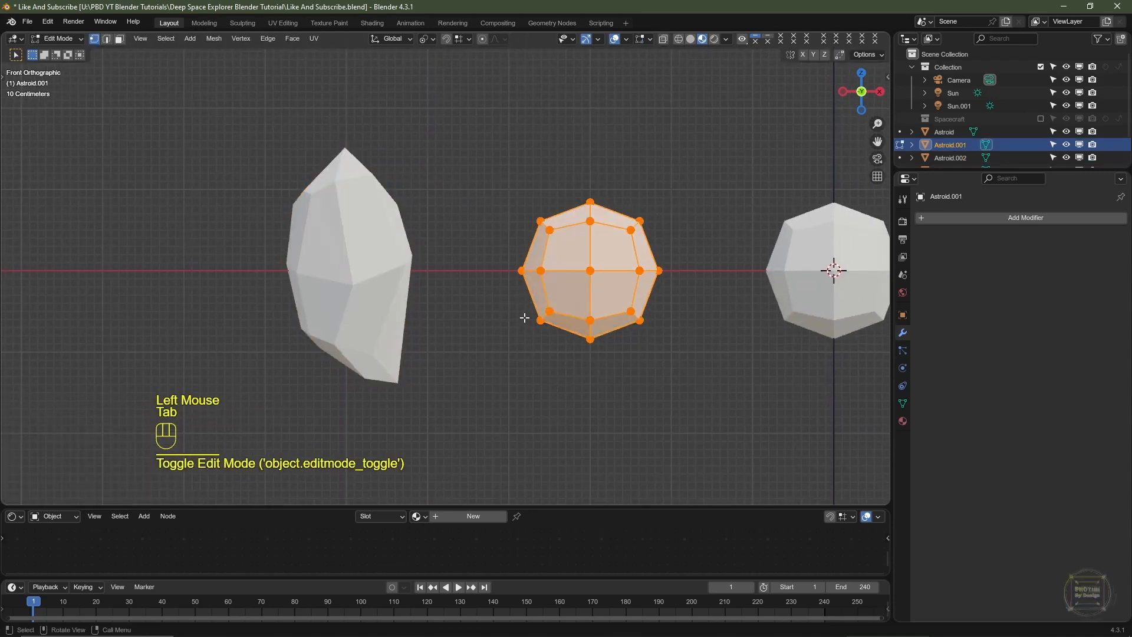
pyautogui.rightClick(580, 303)
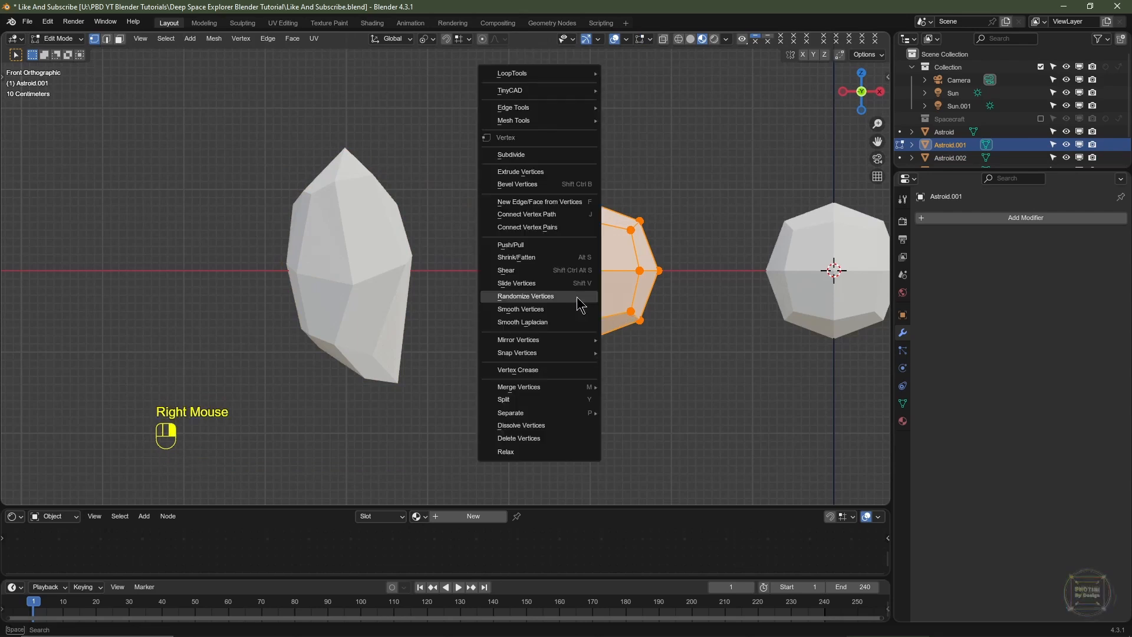
pyautogui.click(577, 297)
pyautogui.moveTo(130, 452); pyautogui.dragTo(166, 451)
pyautogui.moveTo(129, 492); pyautogui.dragTo(154, 492)
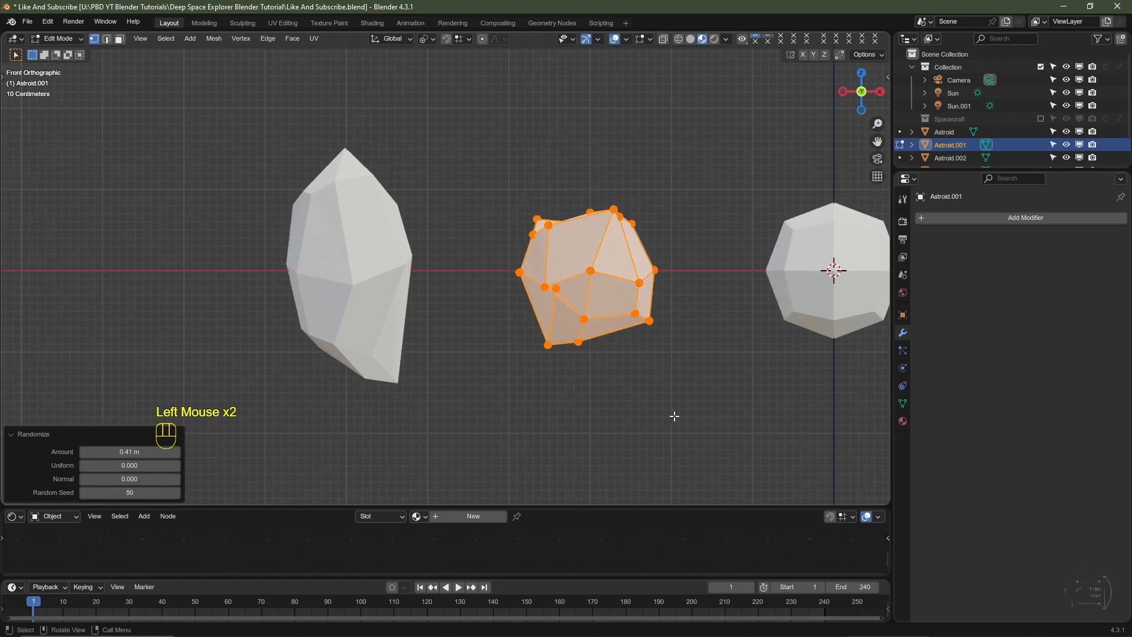
# Stretch the Astroid.001 mesh along the X axis by a factor of 2 and return to Object Mode
pyautogui.press('s')
pyautogui.press('x')
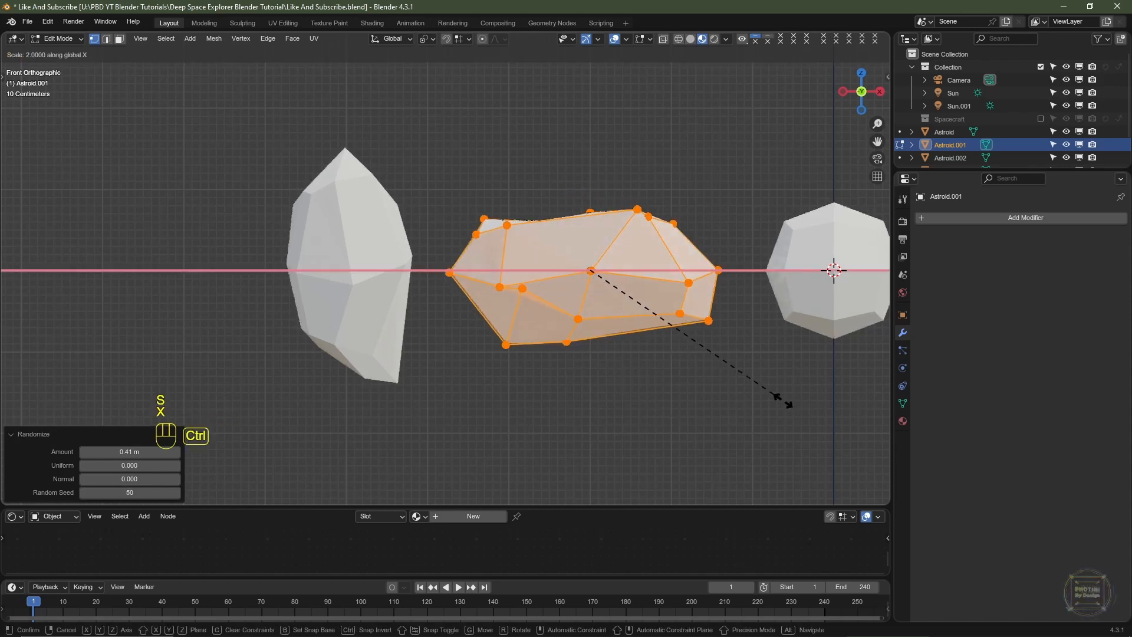
pyautogui.keyDown('ctrl'); pyautogui.click(786, 402); pyautogui.keyUp('ctrl')
pyautogui.keyDown('shift'); pyautogui.moveTo(787, 401); pyautogui.dragTo(543, 381, button='middle'); pyautogui.keyUp('shift')
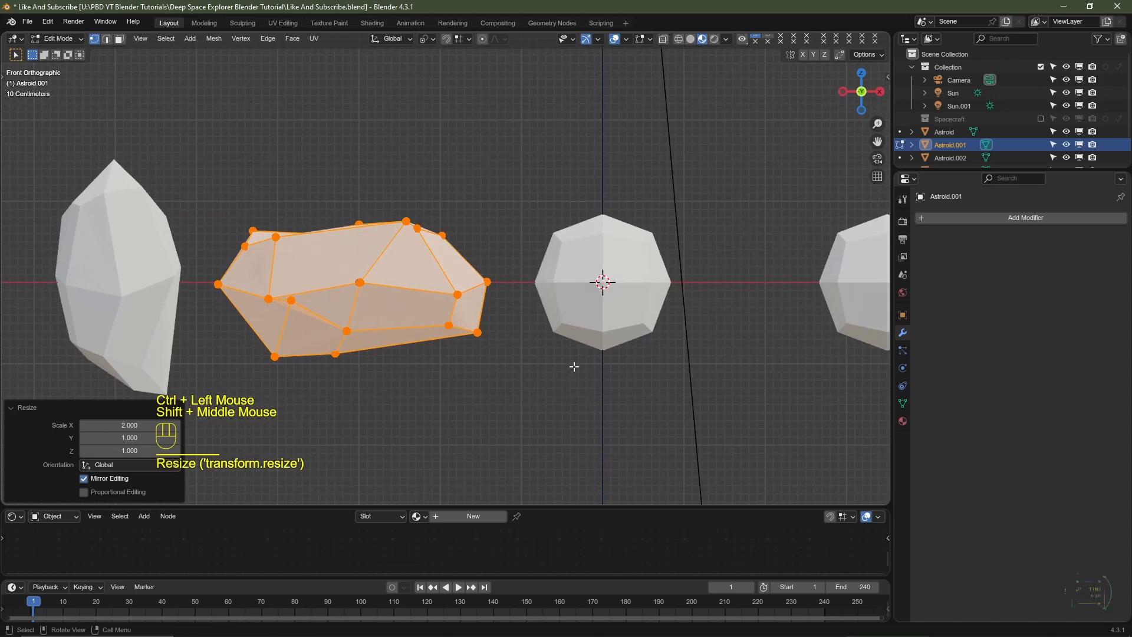
pyautogui.press('Tab')
# Randomize all vertices of the original Astroid with an amount of 0.39 m and random seed 26
pyautogui.keyDown('shift'); pyautogui.moveTo(716, 362); pyautogui.dragTo(543, 365, button='middle'); pyautogui.keyUp('shift')
pyautogui.click(424, 291)
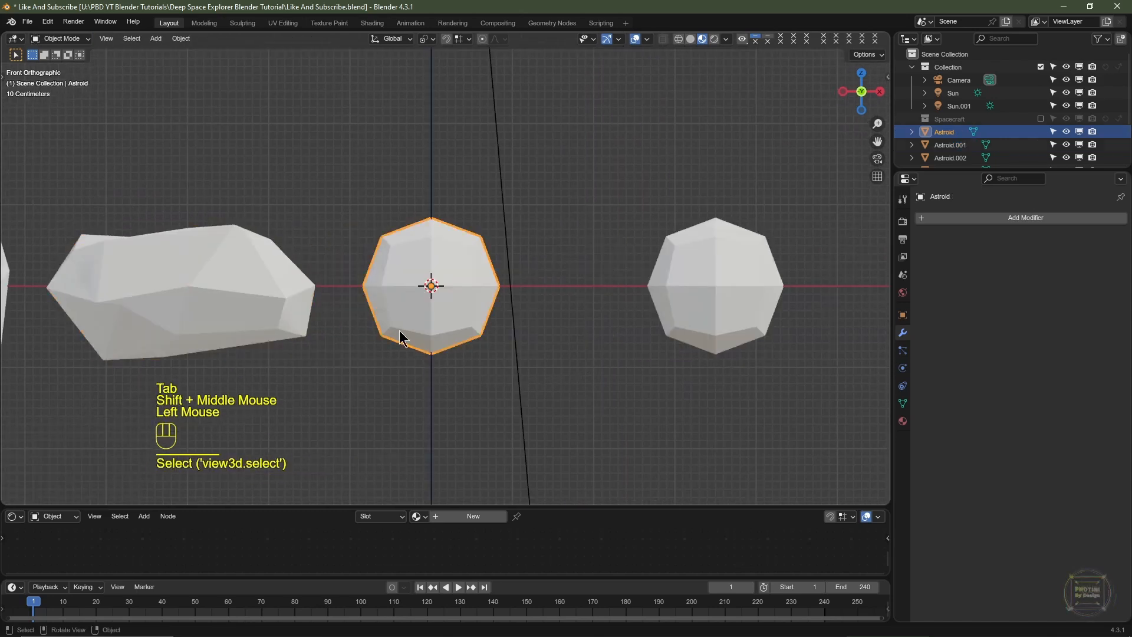
pyautogui.press('Tab')
pyautogui.rightClick(449, 290)
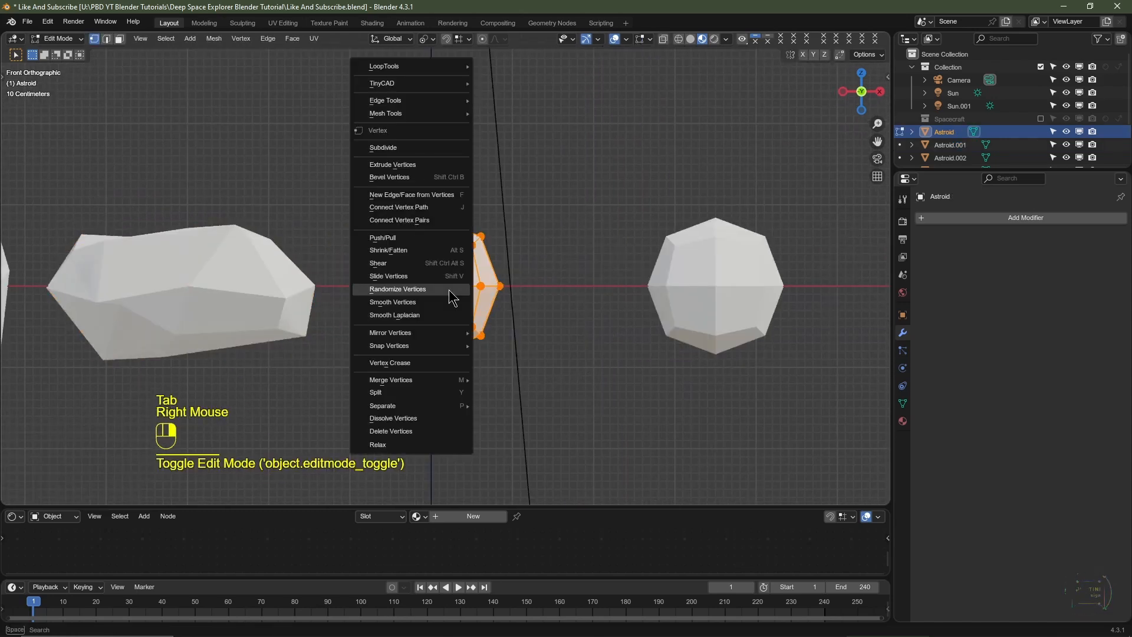
pyautogui.click(450, 290)
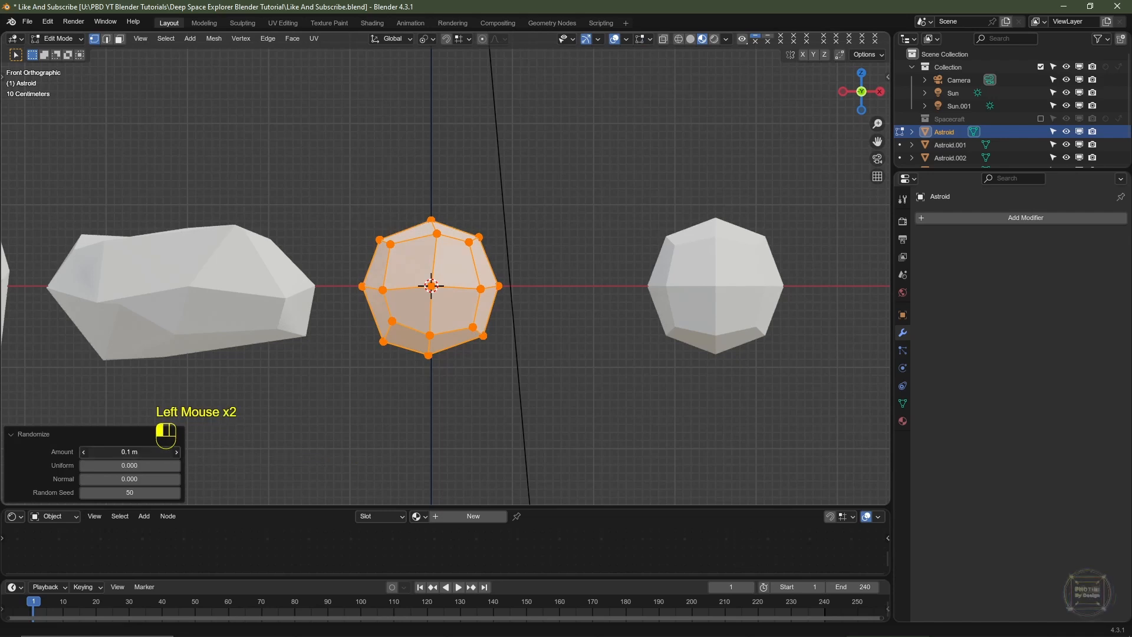
pyautogui.moveTo(118, 452); pyautogui.dragTo(154, 451)
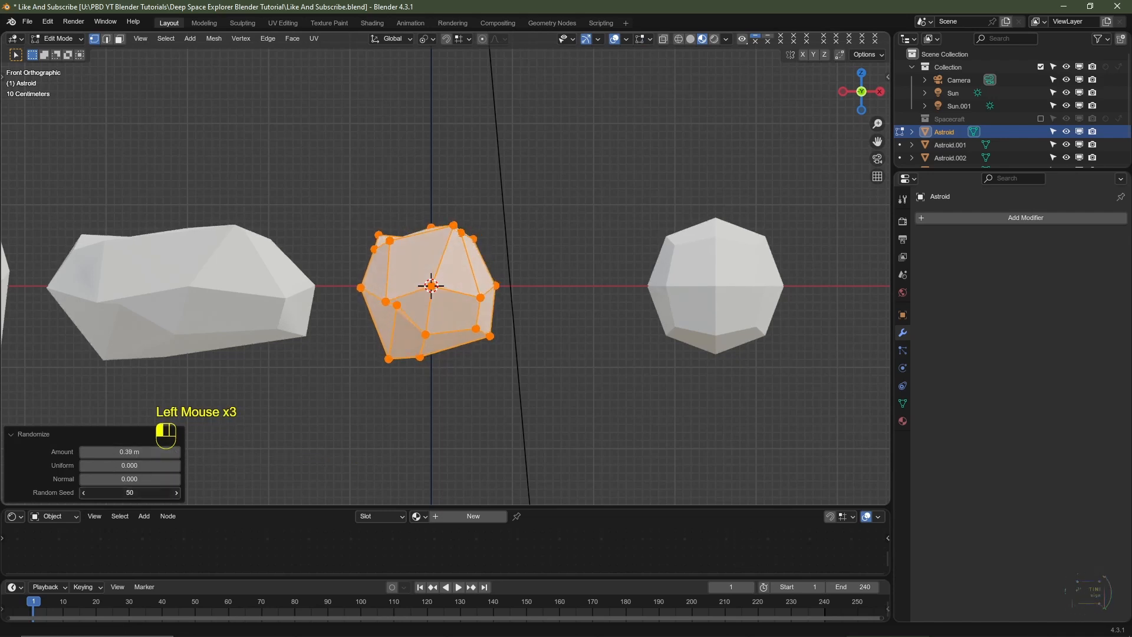
pyautogui.moveTo(130, 492); pyautogui.dragTo(118, 493)
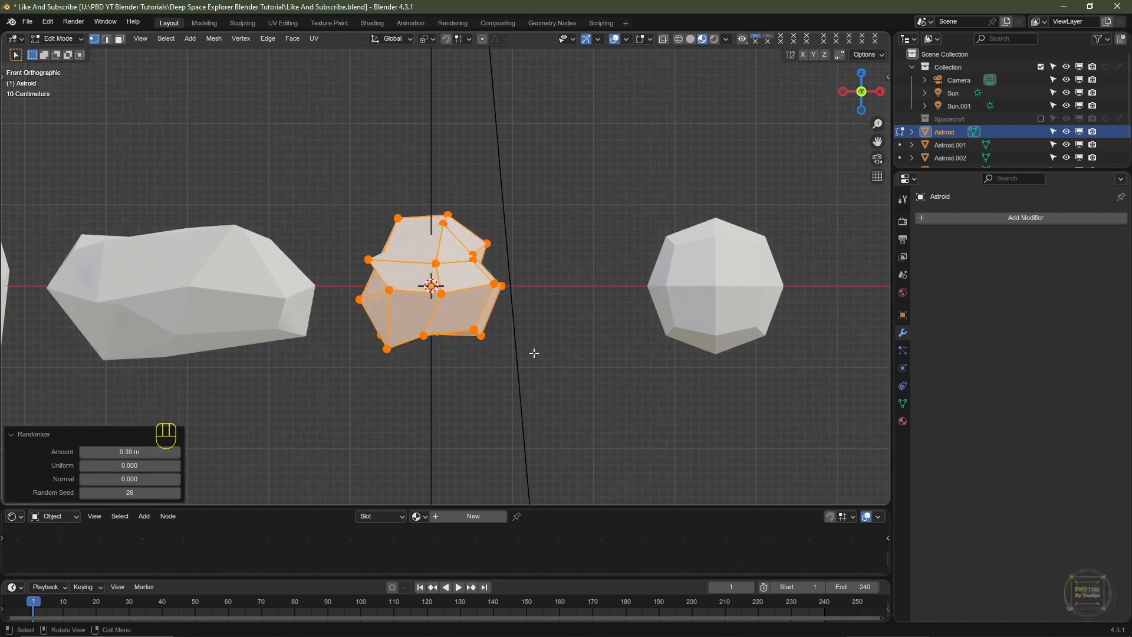
# Stretch the Astroid mesh along the Y axis by a factor of 2.1 and return to Object Mode
pyautogui.moveTo(555, 346); pyautogui.dragTo(582, 331, button='middle')
pyautogui.press('s')
pyautogui.press('y')
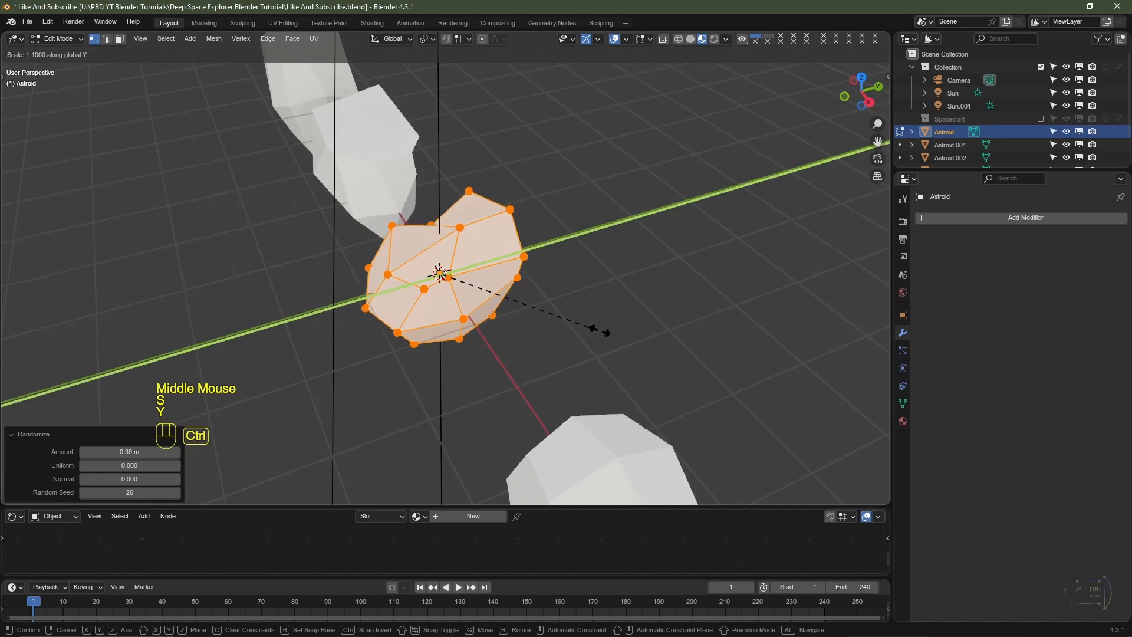
pyautogui.keyDown('ctrl'); pyautogui.click(742, 315); pyautogui.keyUp('ctrl')
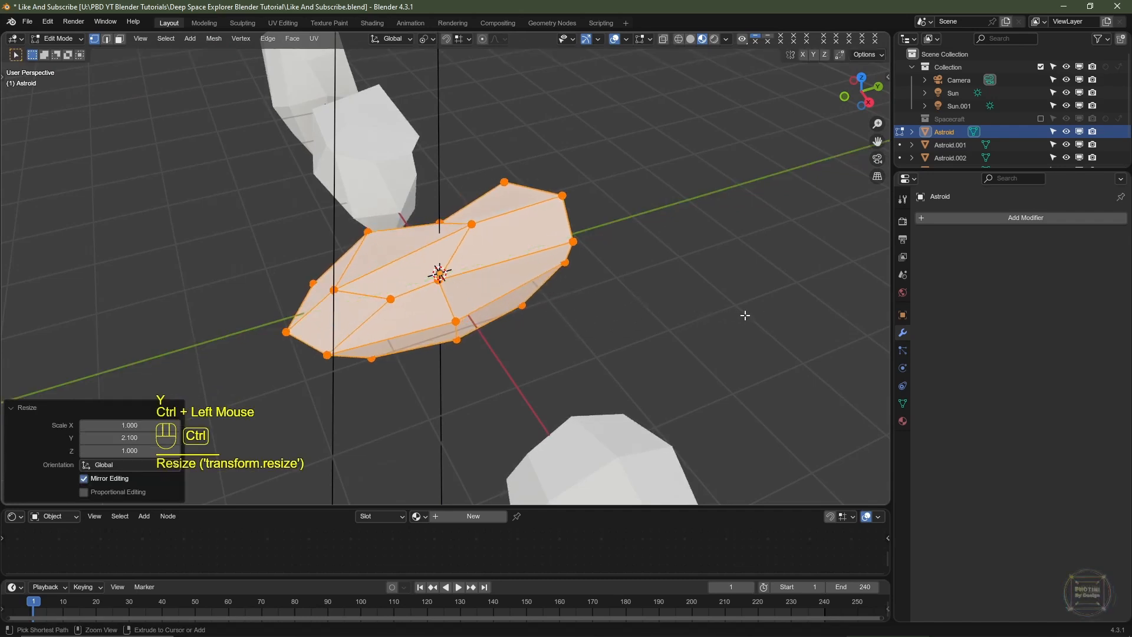
pyautogui.press('Tab')
pyautogui.press('Tab')
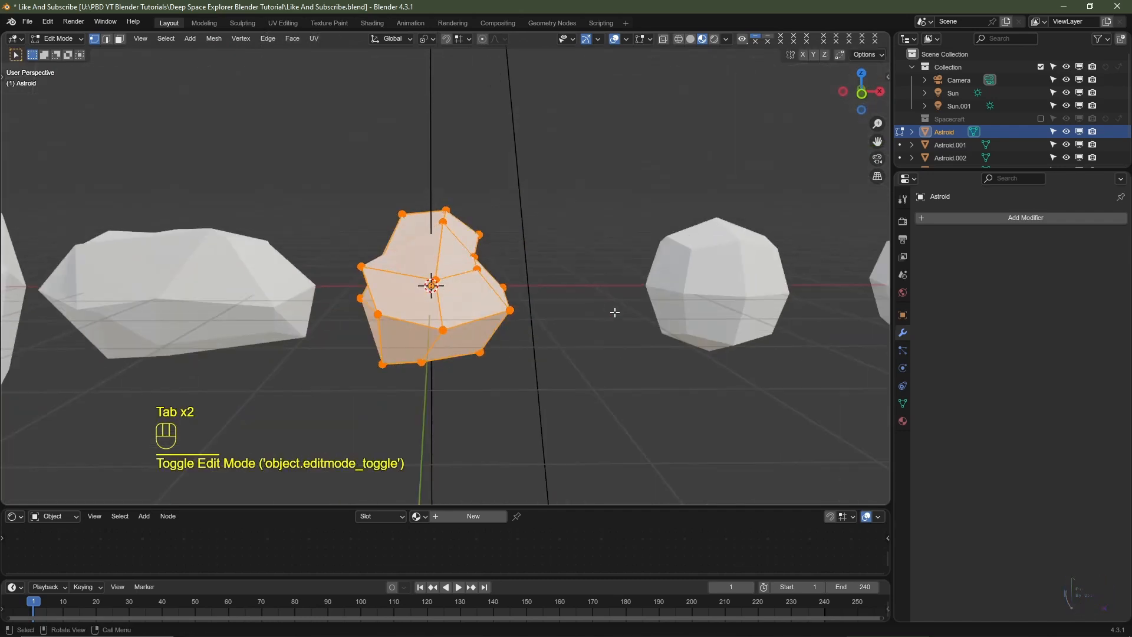
pyautogui.press('Tab')
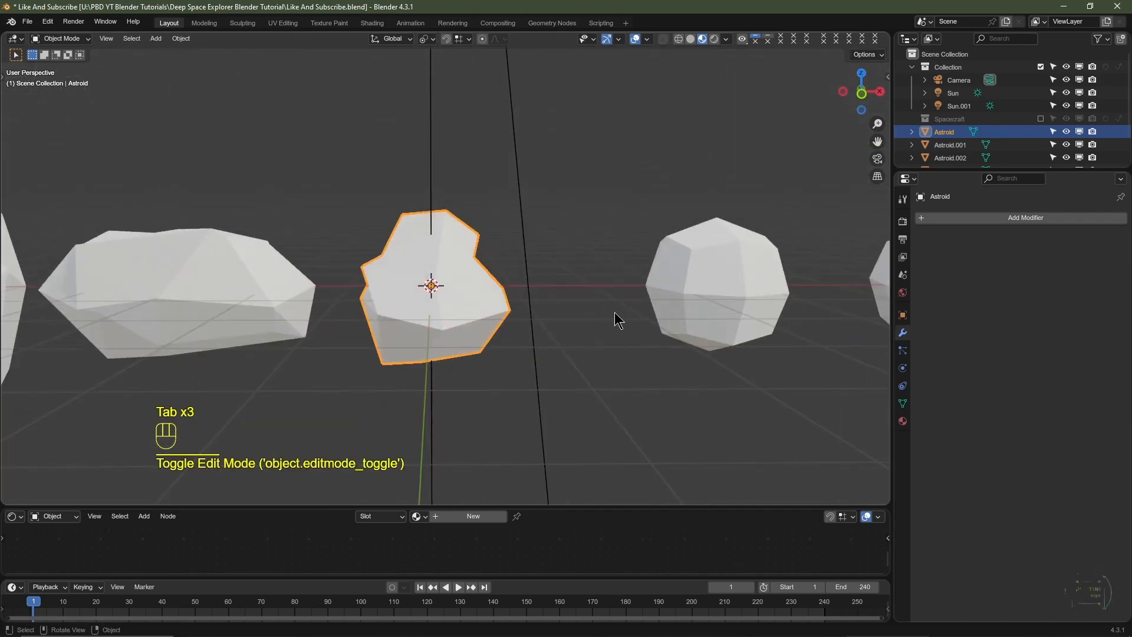
# Randomize all vertices of Astroid.004 with an amount of 0.55 m and random seed 22
pyautogui.press('KP_1')
pyautogui.keyDown('shift'); pyautogui.moveTo(760, 350); pyautogui.dragTo(551, 302, button='middle'); pyautogui.keyUp('shift')
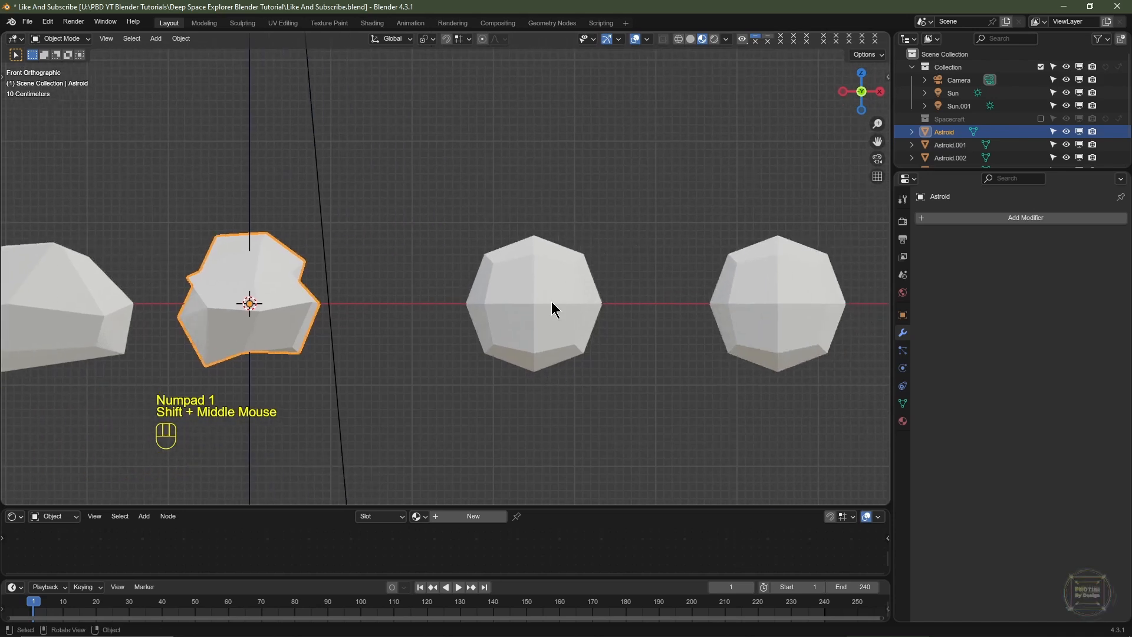
pyautogui.click(537, 306)
pyautogui.press('Tab')
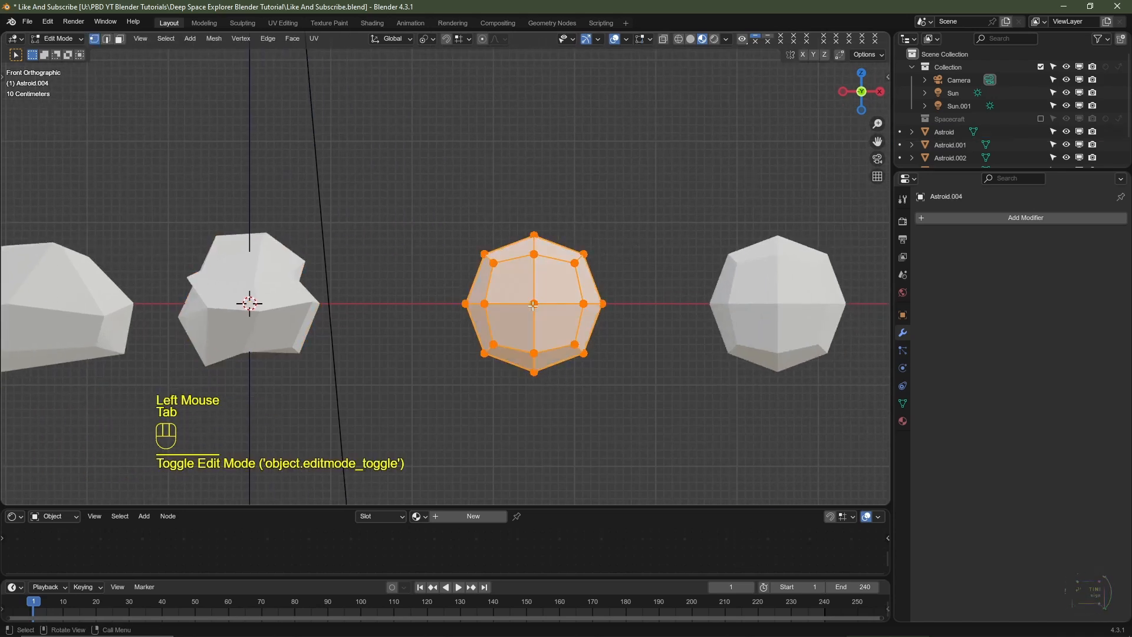
pyautogui.rightClick(543, 296)
pyautogui.click(541, 290)
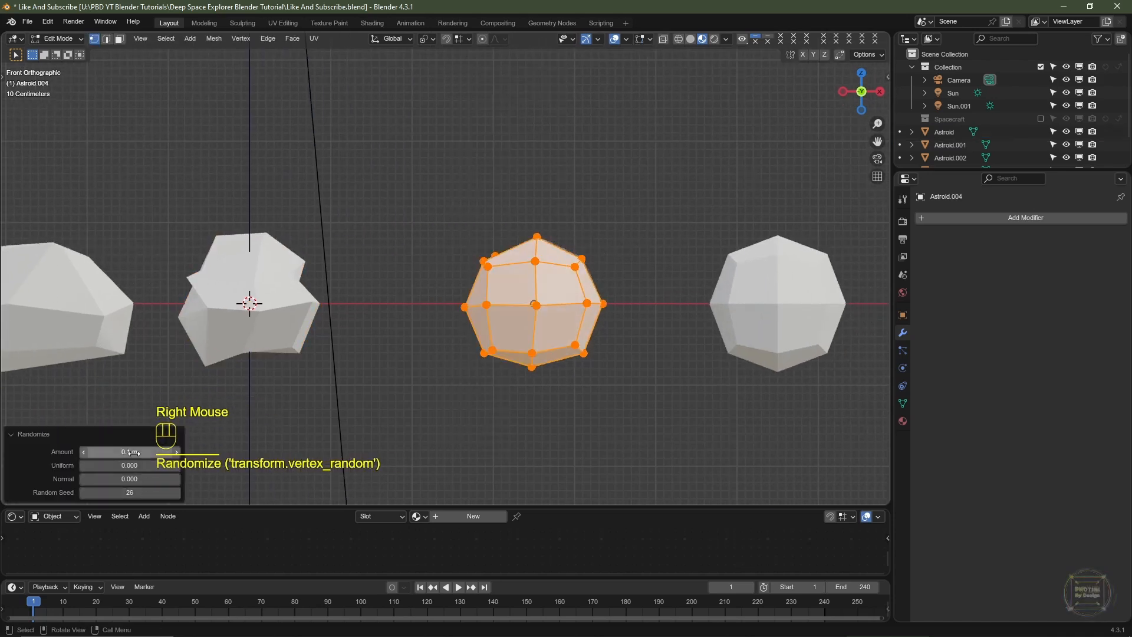
pyautogui.moveTo(135, 453); pyautogui.dragTo(151, 453)
pyautogui.moveTo(135, 493); pyautogui.dragTo(118, 493)
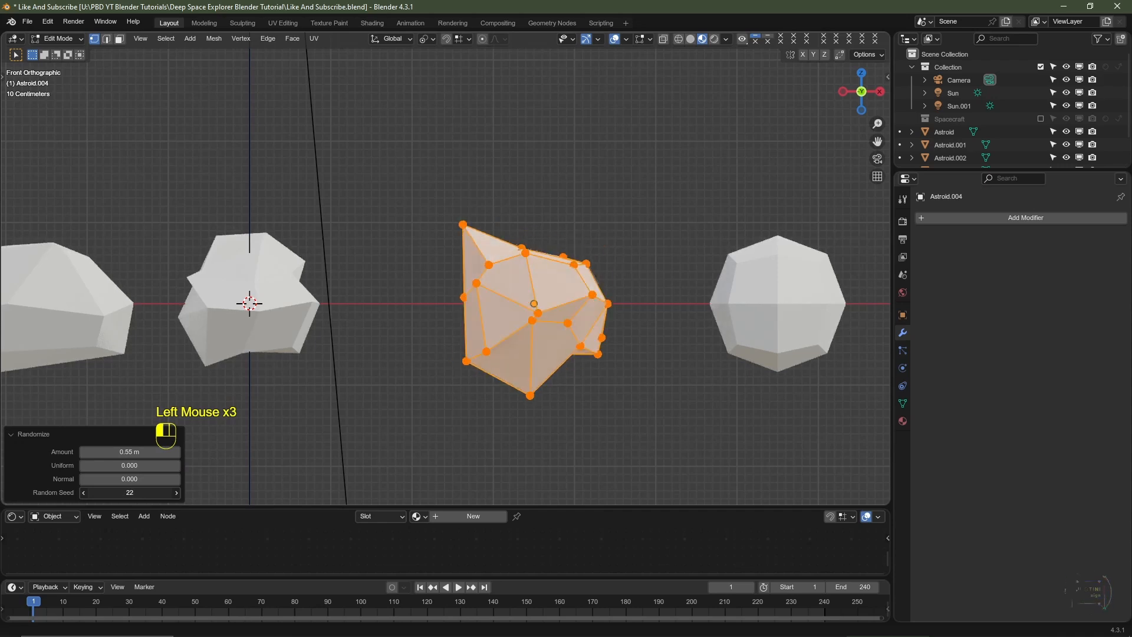
# Scale the Astroid.004 mesh by 1.6 along X and Y only, keeping Z locked, and return to Object Mode
pyautogui.keyDown('shift'); pyautogui.moveTo(607, 331); pyautogui.dragTo(541, 373, button='middle'); pyautogui.keyUp('shift')
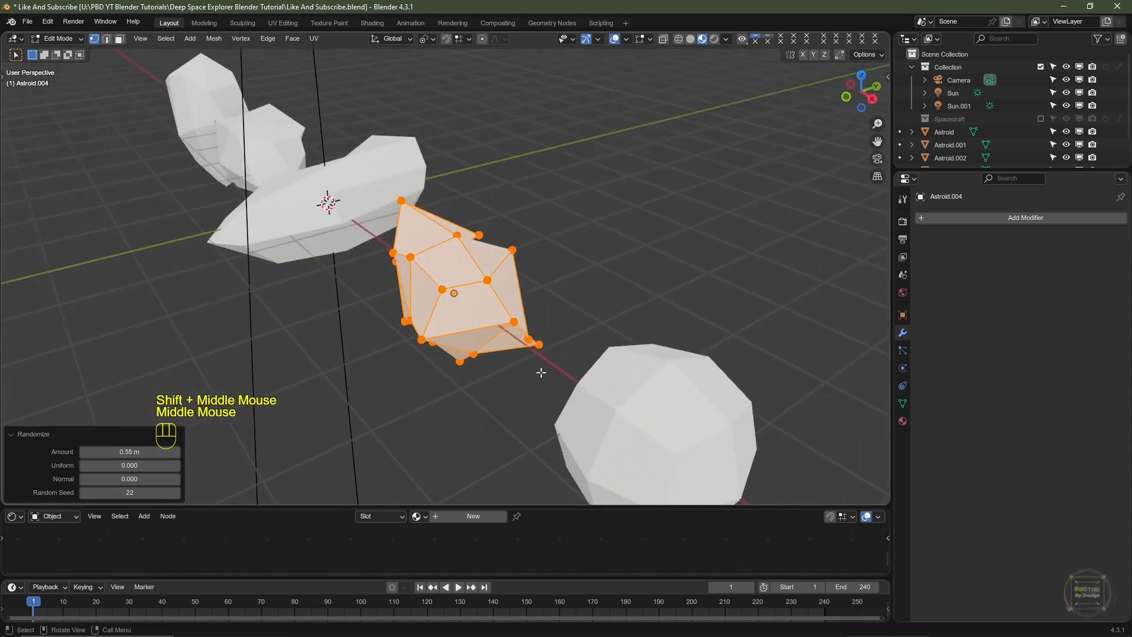
pyautogui.press('s')
pyautogui.hotkey('shift', 'z')
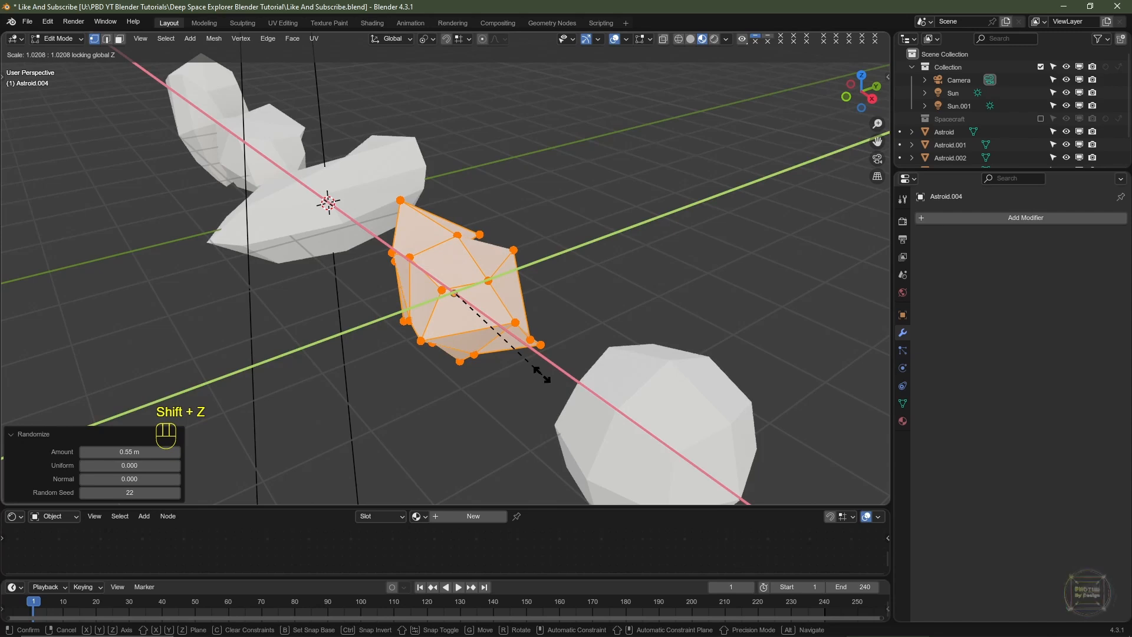
pyautogui.press('ctrl')
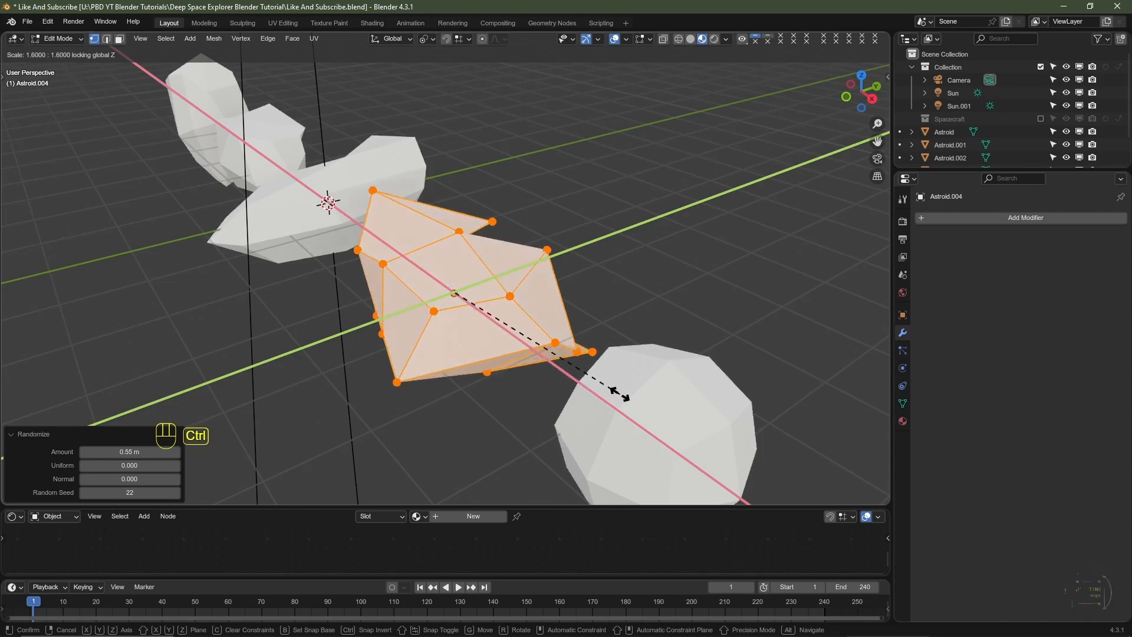
pyautogui.keyDown('ctrl'); pyautogui.click(620, 394); pyautogui.keyUp('ctrl')
pyautogui.moveTo(619, 394); pyautogui.dragTo(568, 374, button='middle')
pyautogui.scroll(-3, 534, 371)
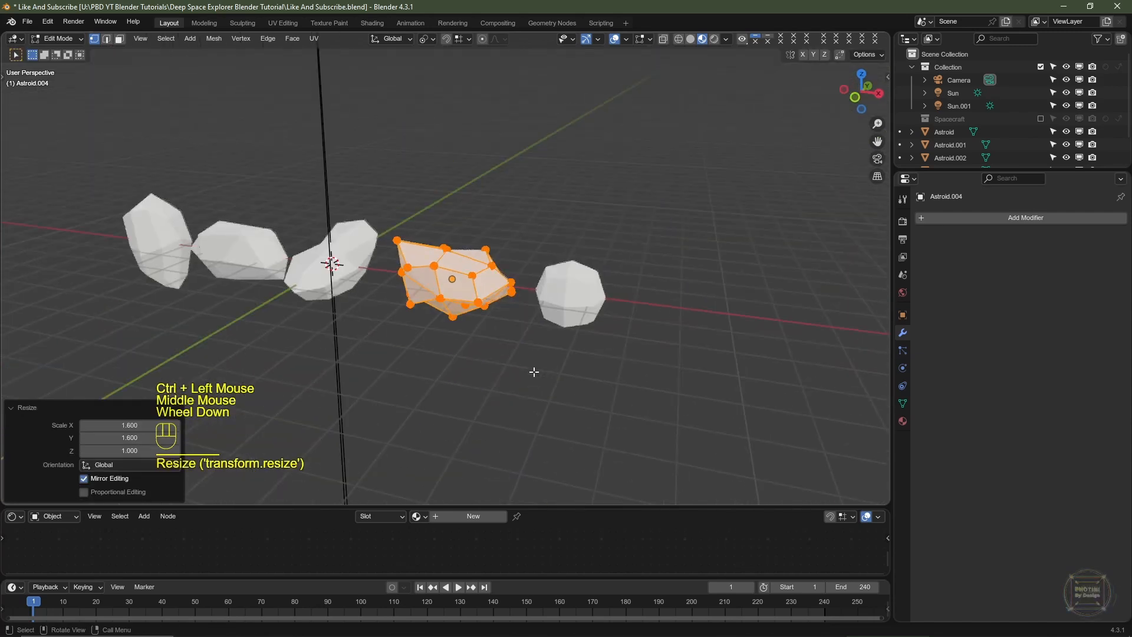
pyautogui.press('Tab')
pyautogui.press('Tab')
pyautogui.press('Tab')
# Randomize all vertices of Astroid.003 with an amount of 0.53 m and random seed 16
pyautogui.click(570, 296)
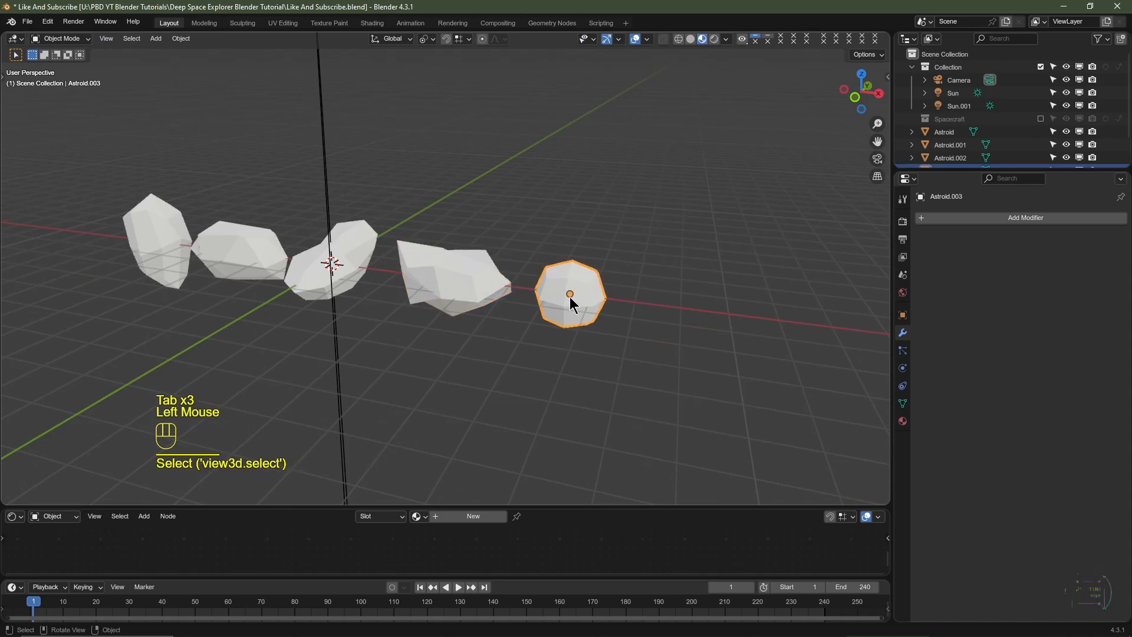
pyautogui.press('Tab')
pyautogui.rightClick(556, 311)
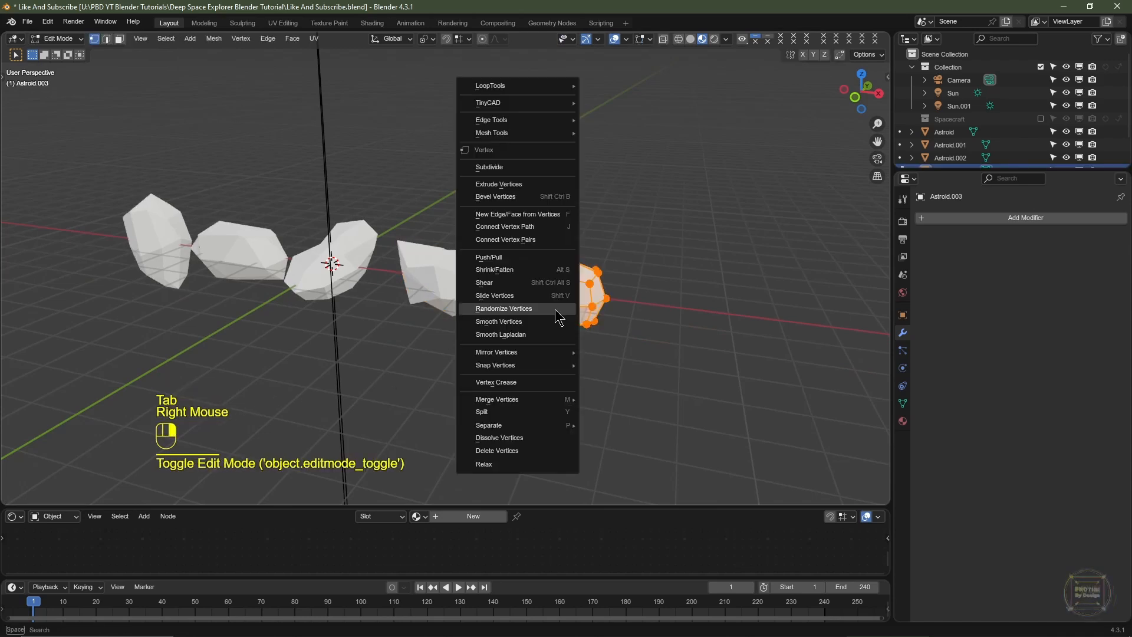
pyautogui.click(557, 313)
pyautogui.moveTo(130, 452); pyautogui.dragTo(160, 452)
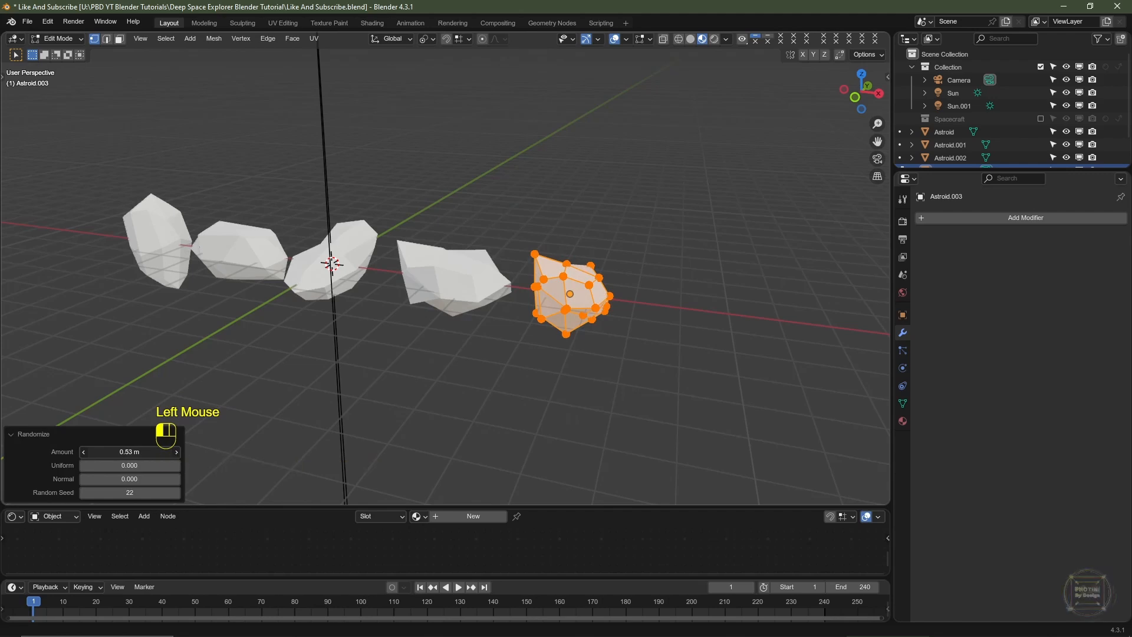
pyautogui.moveTo(133, 492); pyautogui.dragTo(116, 493)
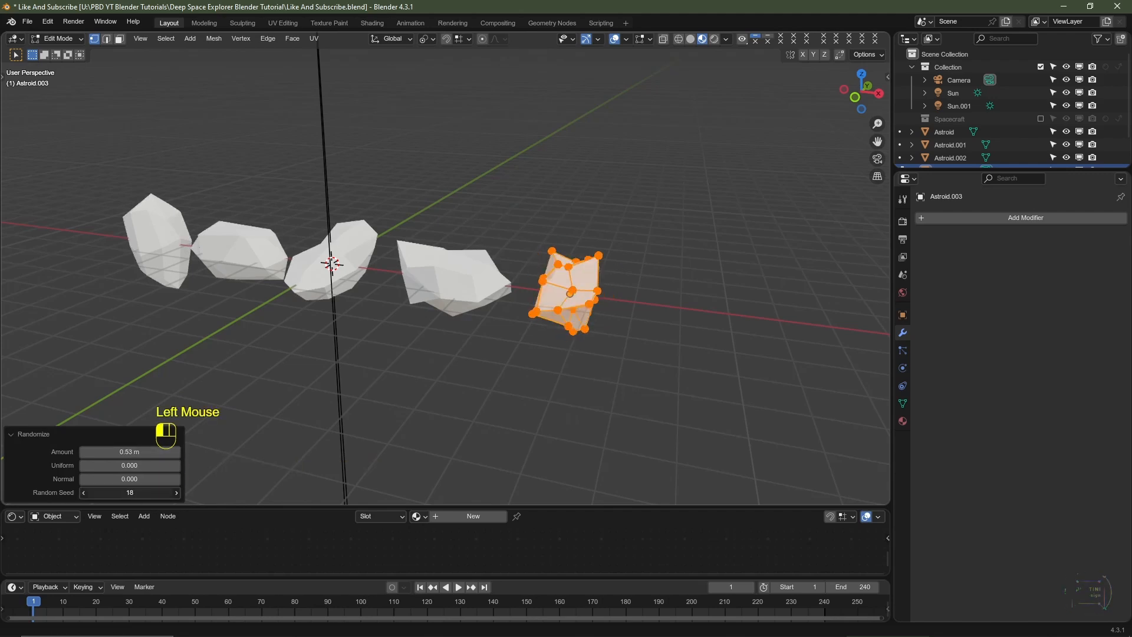
pyautogui.moveTo(116, 493); pyautogui.dragTo(107, 492)
# Scale the Astroid.003 mesh uniformly by 1.6 and return to Object Mode
pyautogui.moveTo(694, 341); pyautogui.dragTo(582, 325, button='middle')
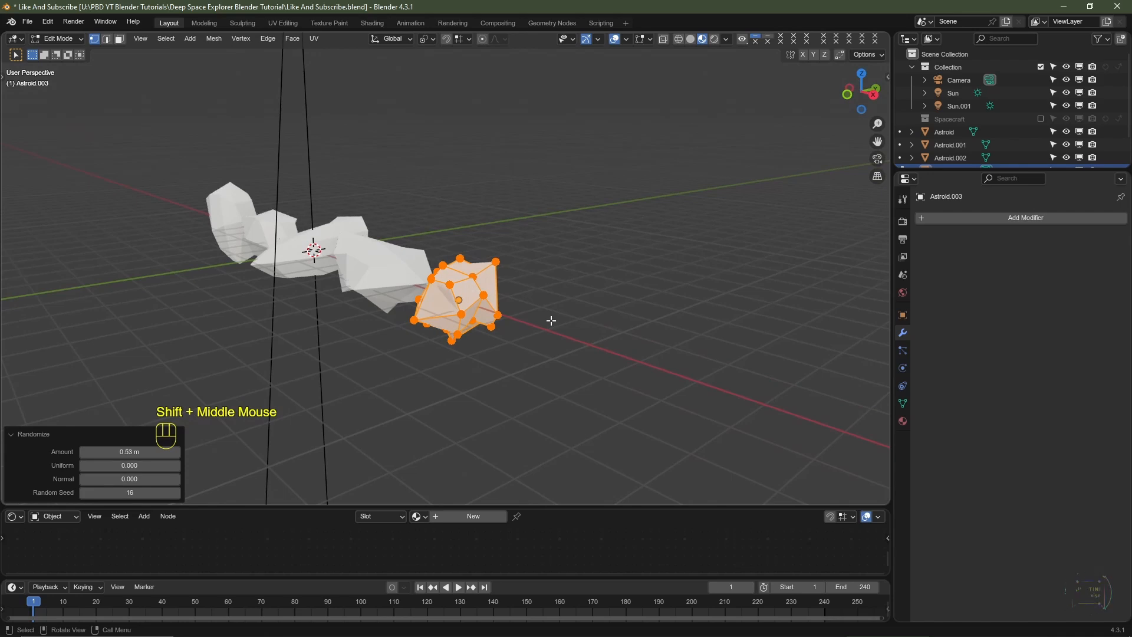
pyautogui.press('s')
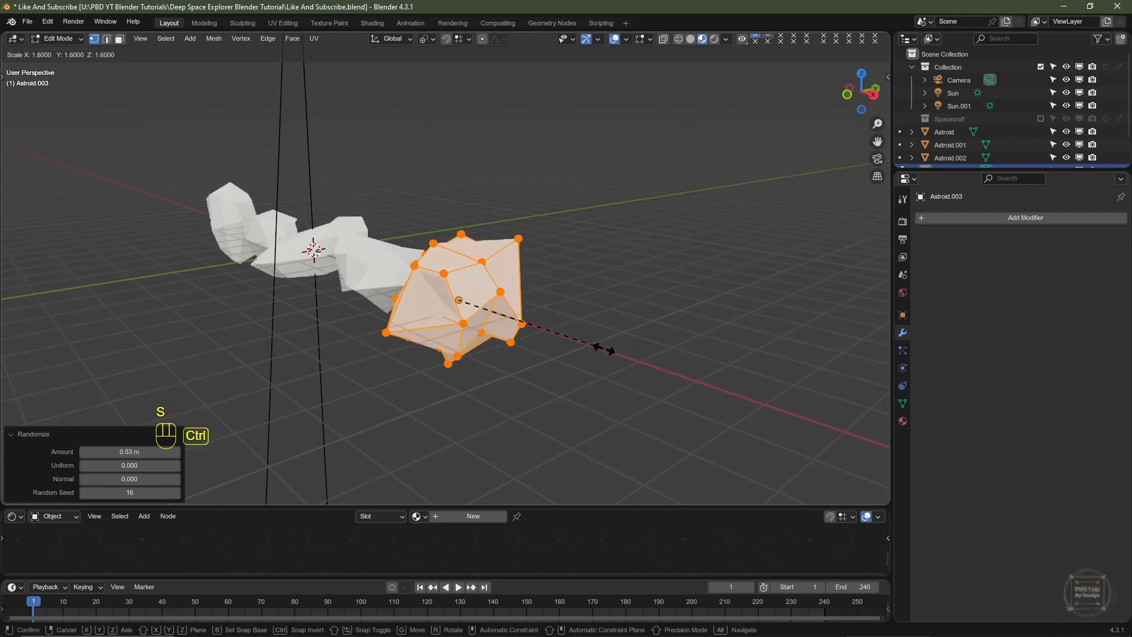
pyautogui.keyDown('ctrl'); pyautogui.click(605, 348); pyautogui.keyUp('ctrl')
pyautogui.moveTo(605, 348); pyautogui.dragTo(546, 357, button='middle')
pyautogui.press('Tab')
# Select all five asteroids together and apply Shade Smooth to them
pyautogui.keyDown('shift'); pyautogui.moveTo(546, 298); pyautogui.dragTo(578, 276, button='middle'); pyautogui.keyUp('shift')
pyautogui.keyDown('shift'); pyautogui.click(578, 276); pyautogui.keyUp('shift')
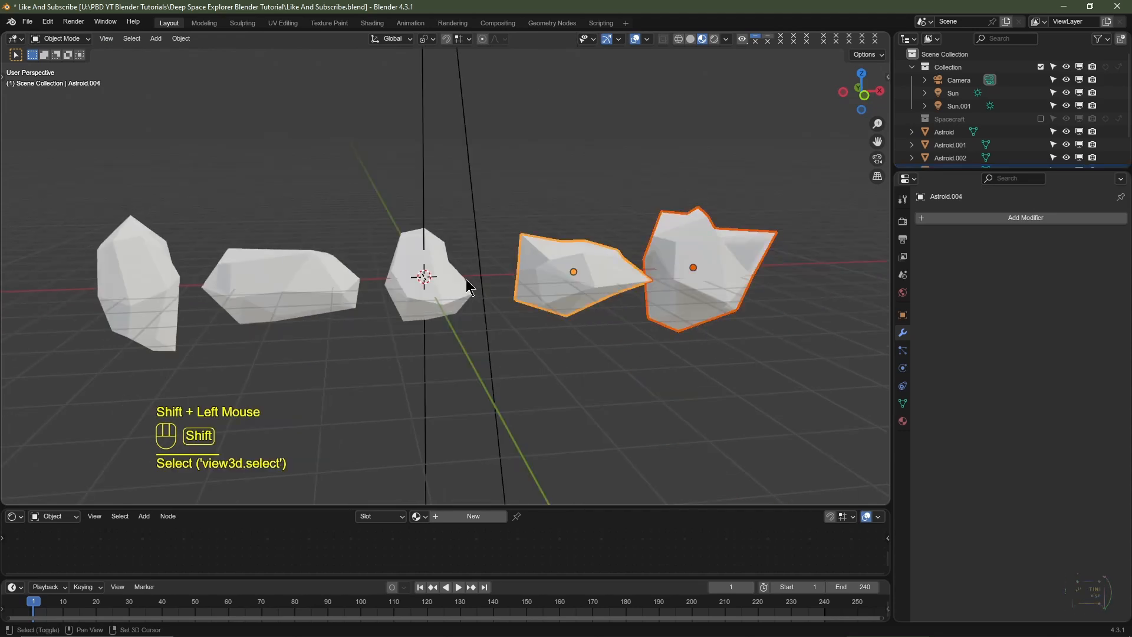
pyautogui.keyDown('shift'); pyautogui.click(449, 287); pyautogui.keyUp('shift')
pyautogui.keyDown('shift'); pyautogui.click(289, 295); pyautogui.keyUp('shift')
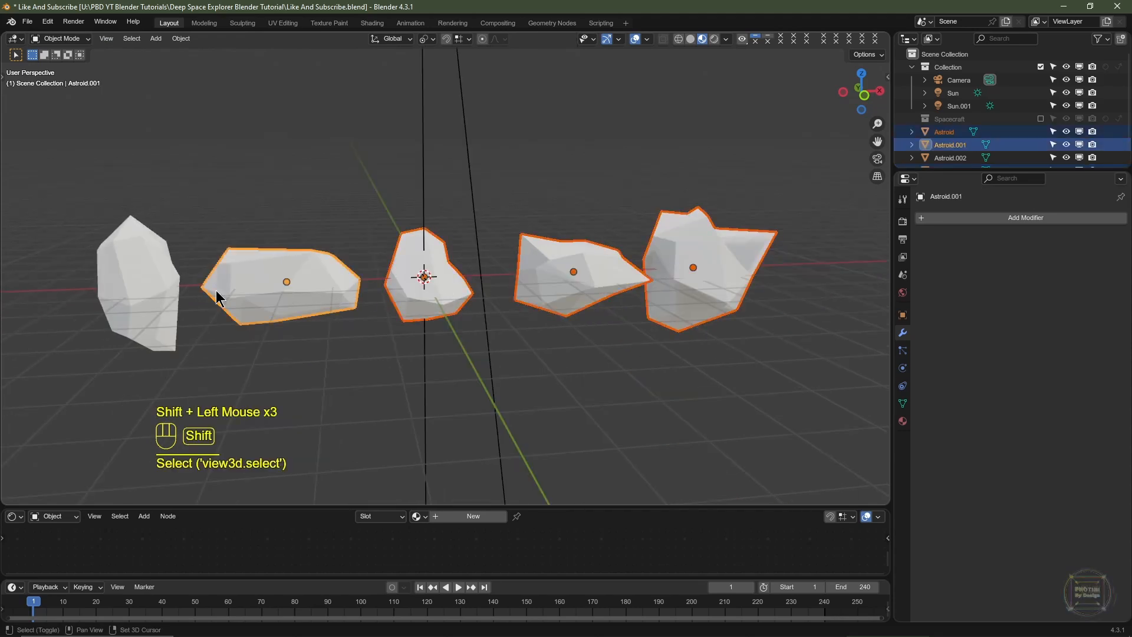
pyautogui.keyDown('shift'); pyautogui.click(148, 285); pyautogui.keyUp('shift')
pyautogui.rightClick(460, 306)
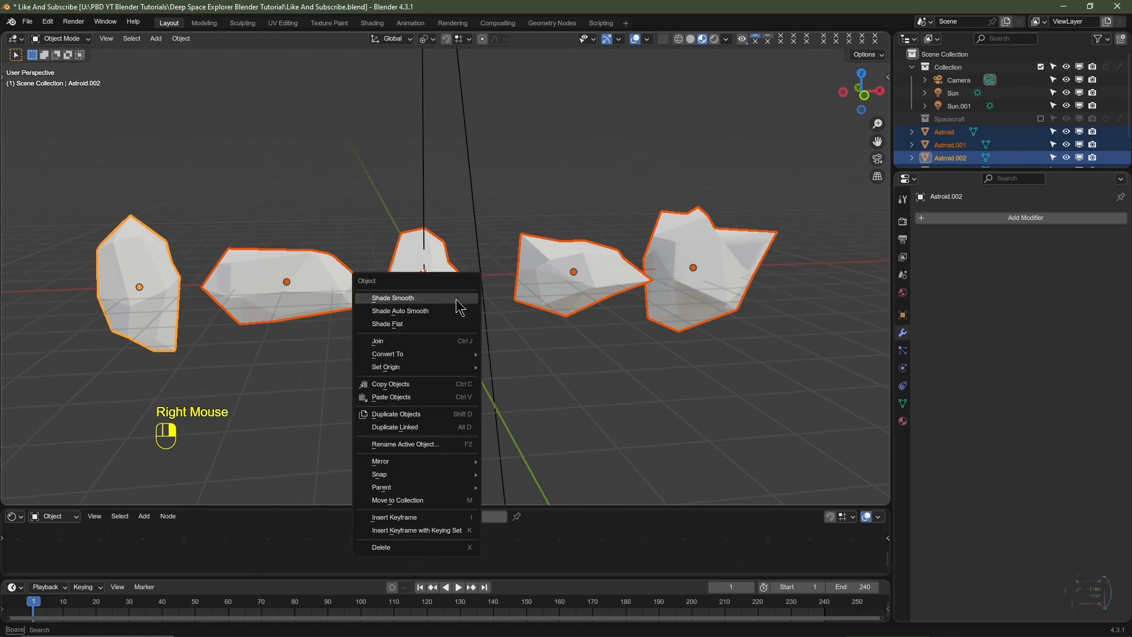
pyautogui.click(451, 297)
# Add a Subdivision Surface modifier to Astroid.002 with 3 viewport levels and 4 render levels
pyautogui.keyDown('shift'); pyautogui.moveTo(150, 261); pyautogui.dragTo(203, 260, button='middle'); pyautogui.keyUp('shift')
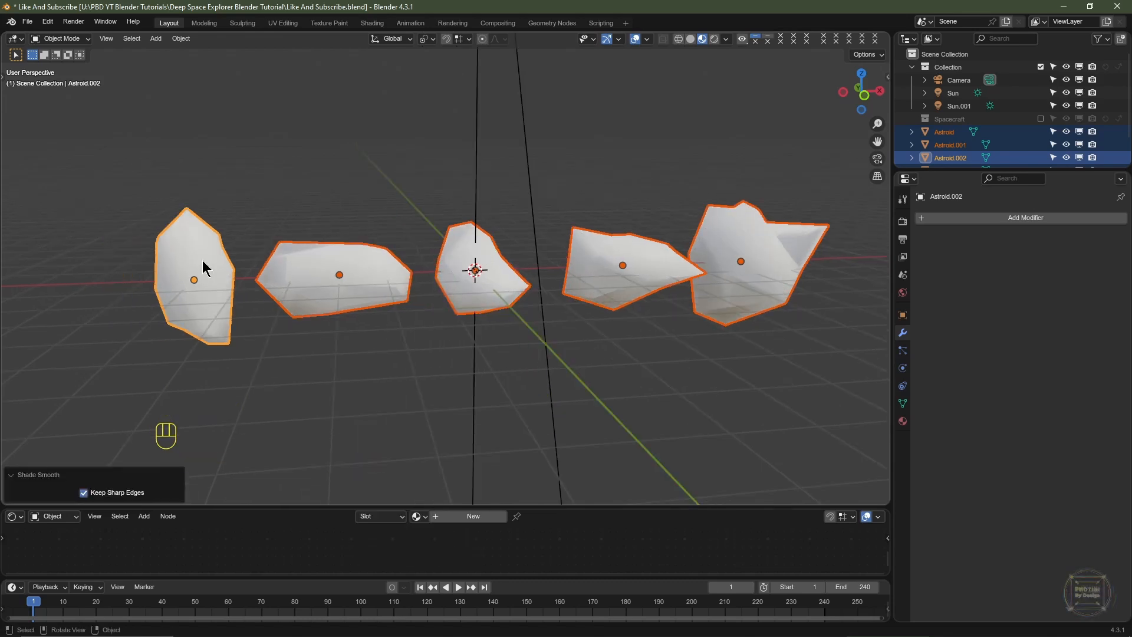
pyautogui.click(203, 261)
pyautogui.click(1014, 219)
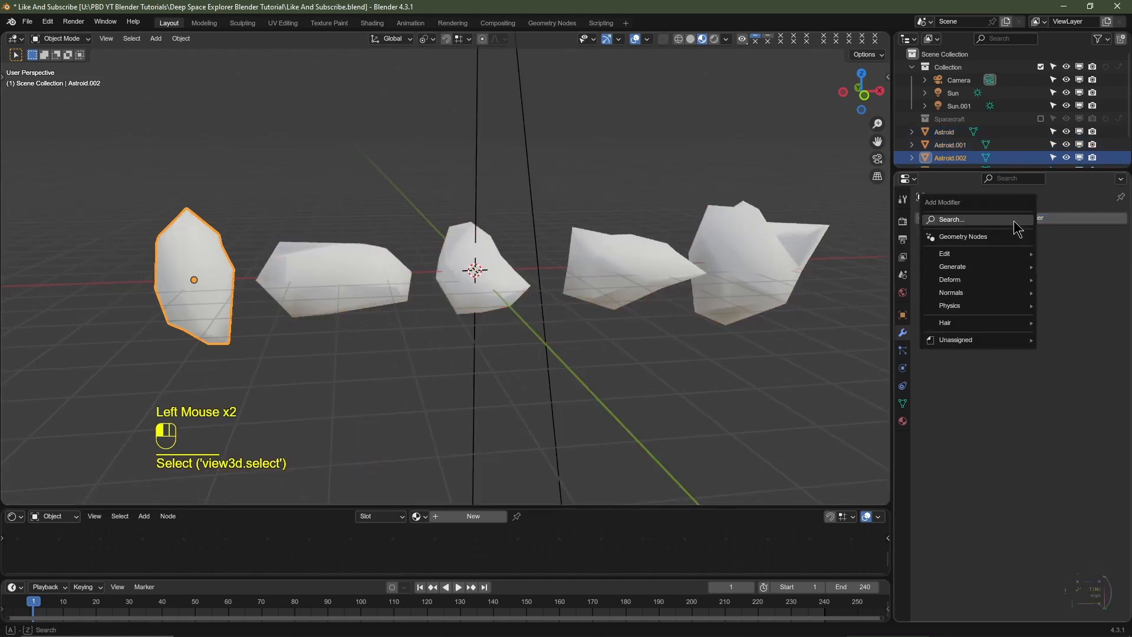
pyautogui.moveTo(986, 276)
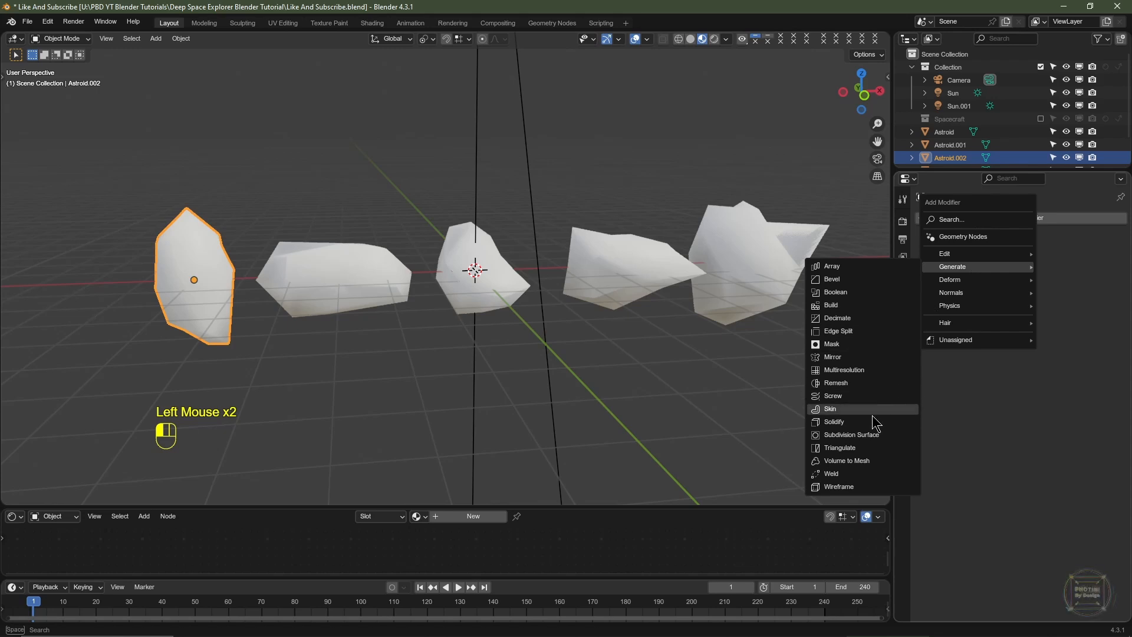
pyautogui.click(869, 435)
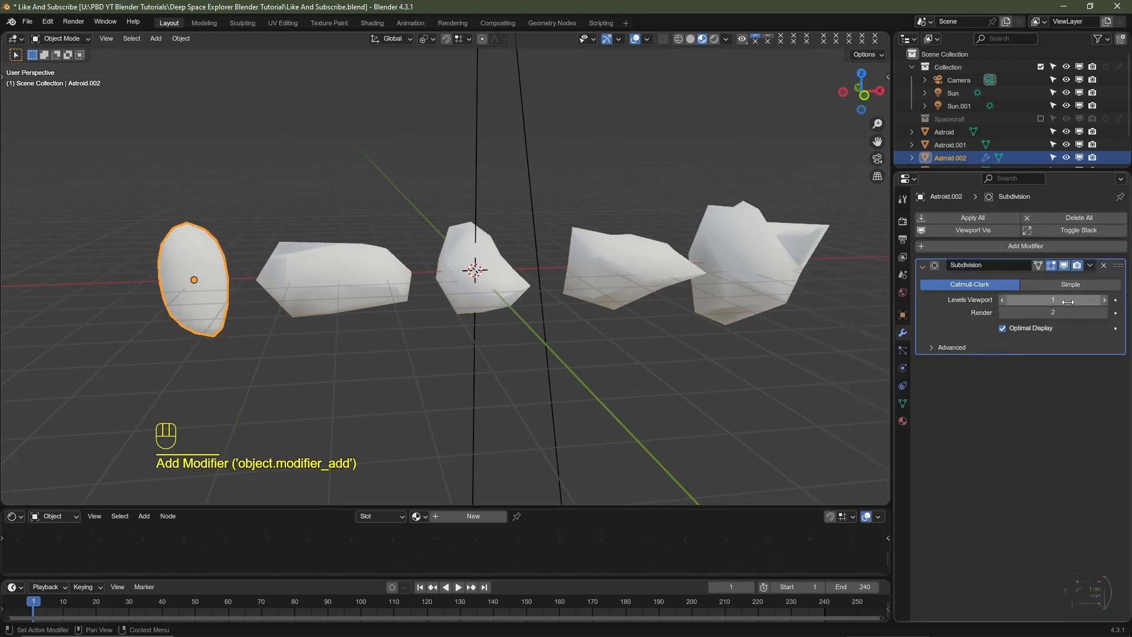
pyautogui.click(1105, 300)
pyautogui.click(1104, 300)
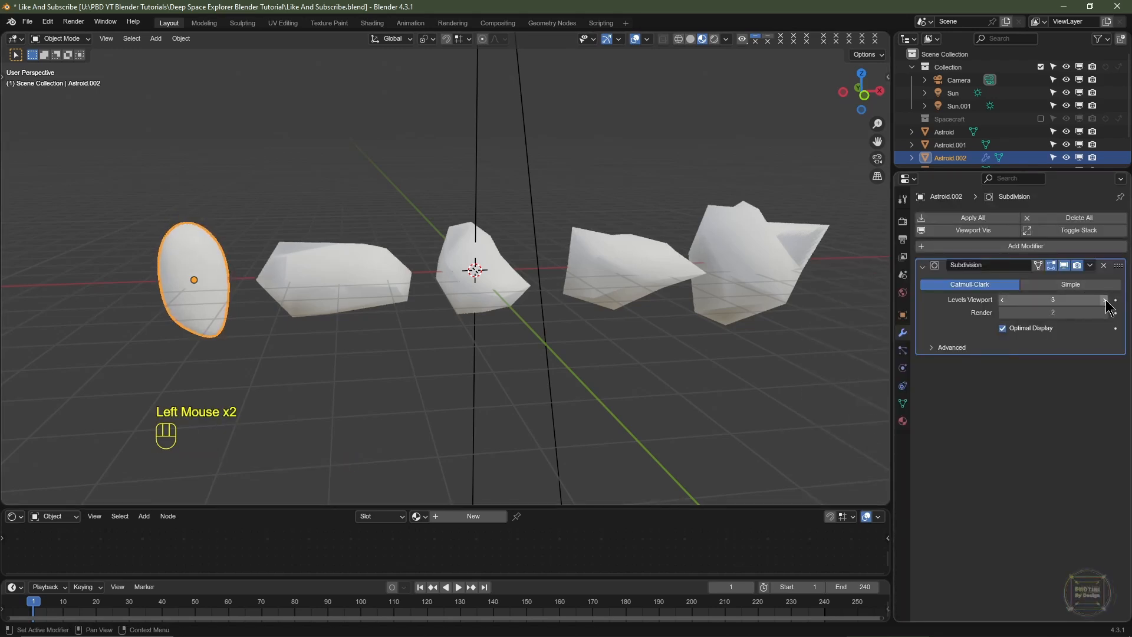
pyautogui.click(1105, 313)
pyautogui.click(1105, 313)
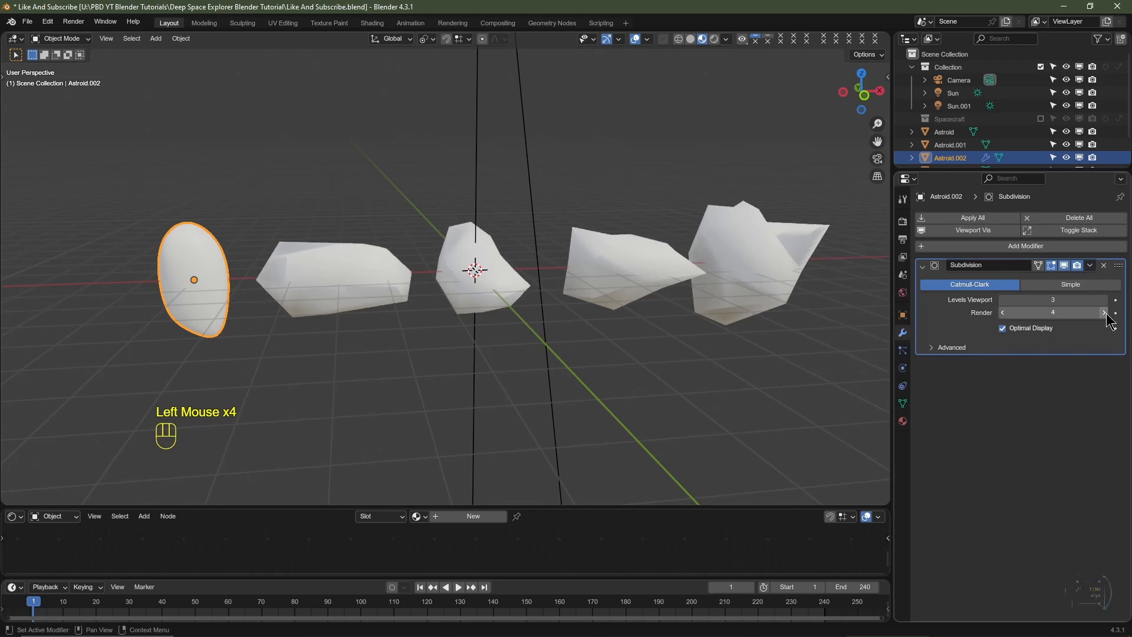
# Add a Displace modifier to Astroid.002 and create a new texture for it
pyautogui.click(990, 246)
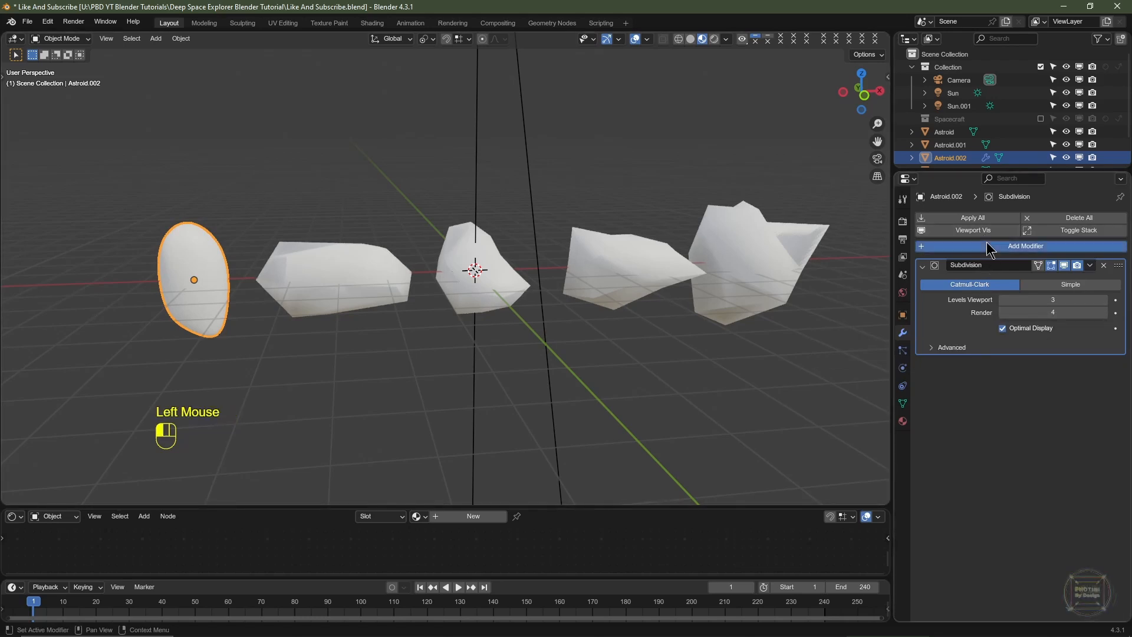
pyautogui.moveTo(991, 251)
pyautogui.moveTo(956, 259)
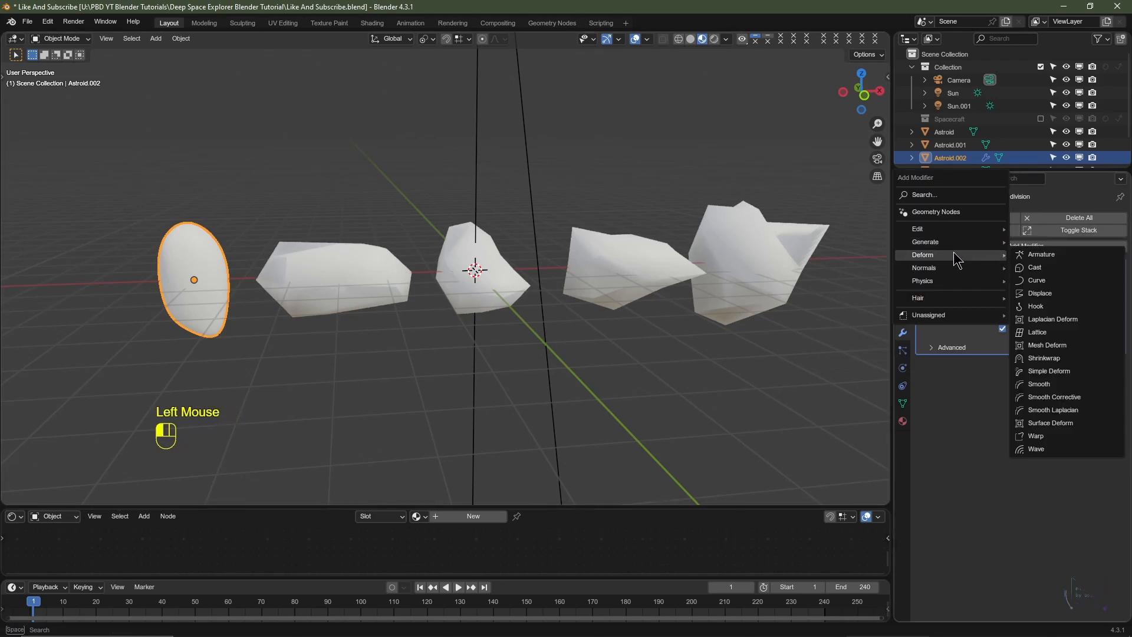
pyautogui.click(1056, 295)
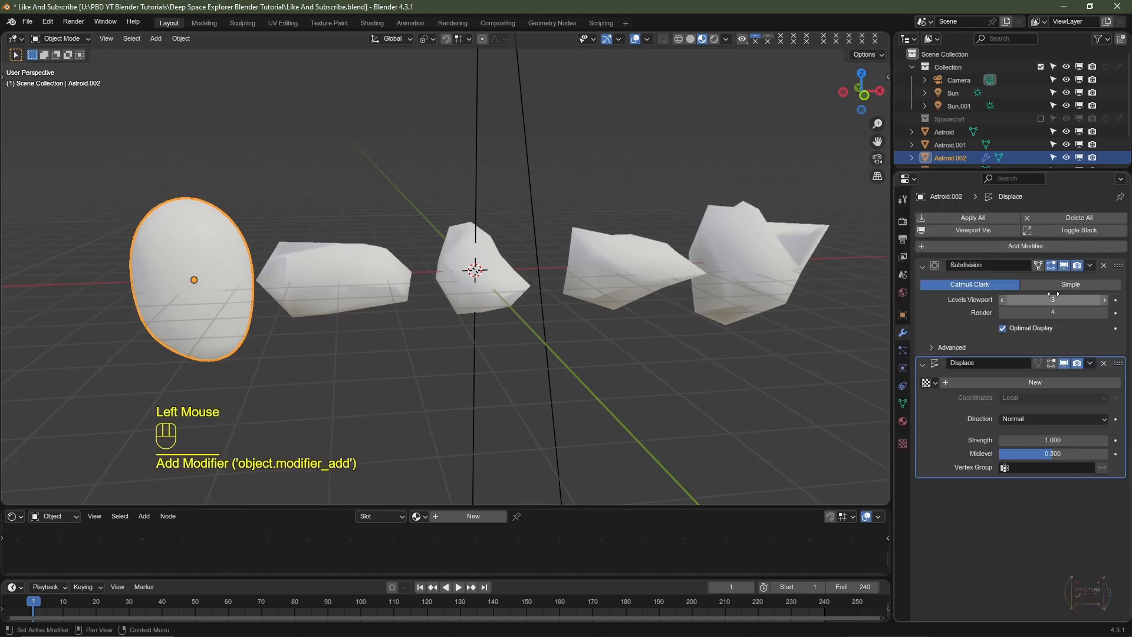
pyautogui.click(1049, 384)
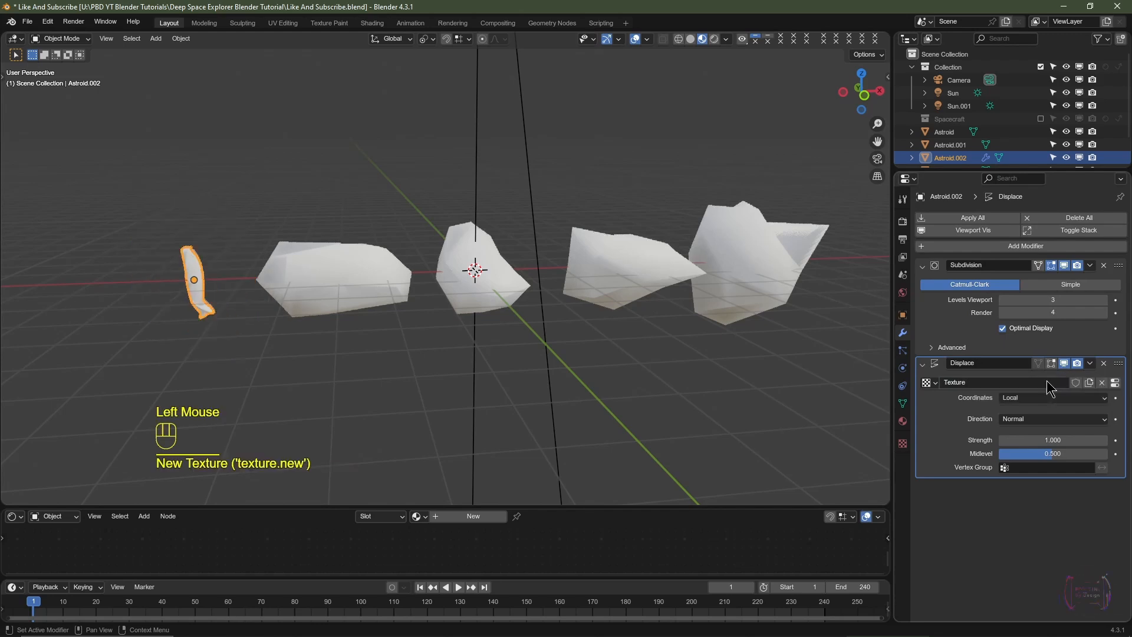
# Make the displacement texture a Clouds texture with size 2.00 and Hard noise type
pyautogui.click(1116, 384)
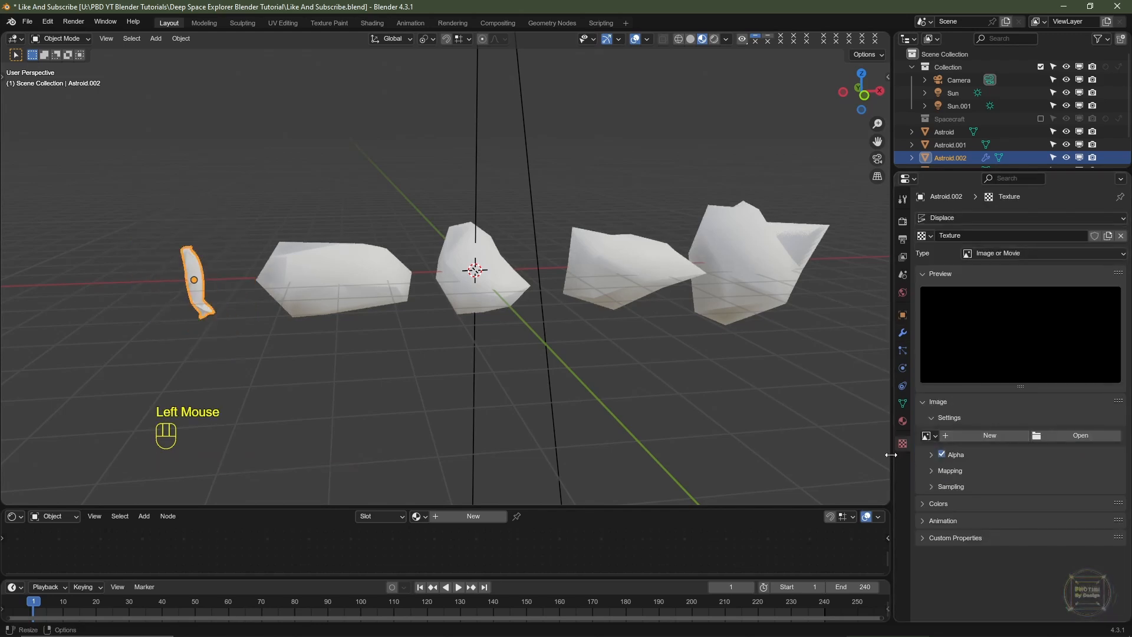
pyautogui.click(999, 253)
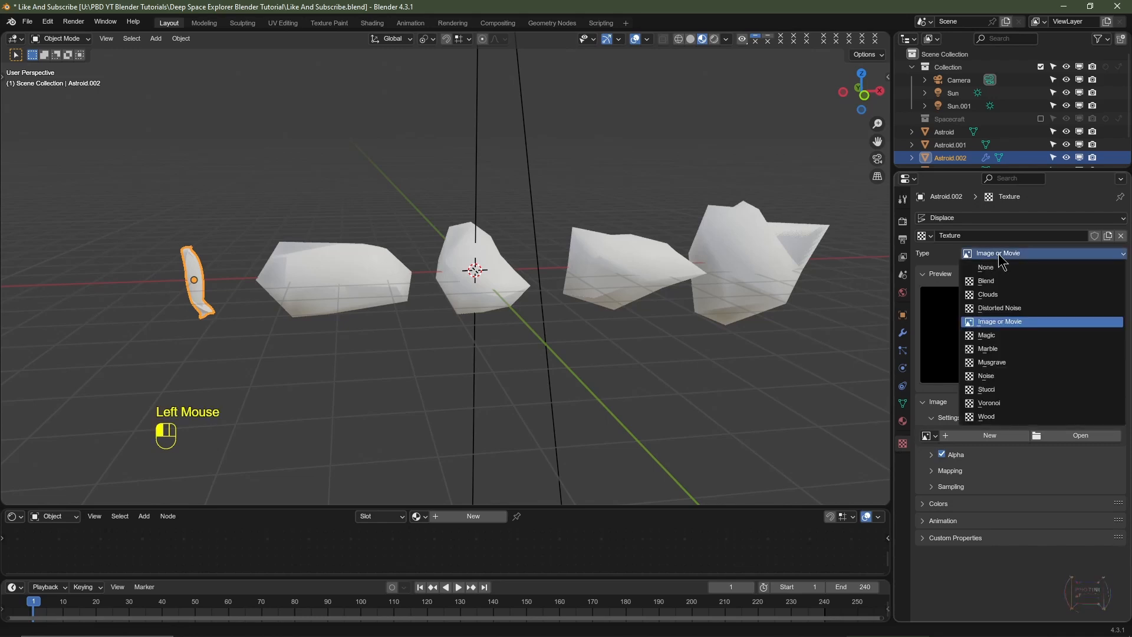
pyautogui.click(996, 296)
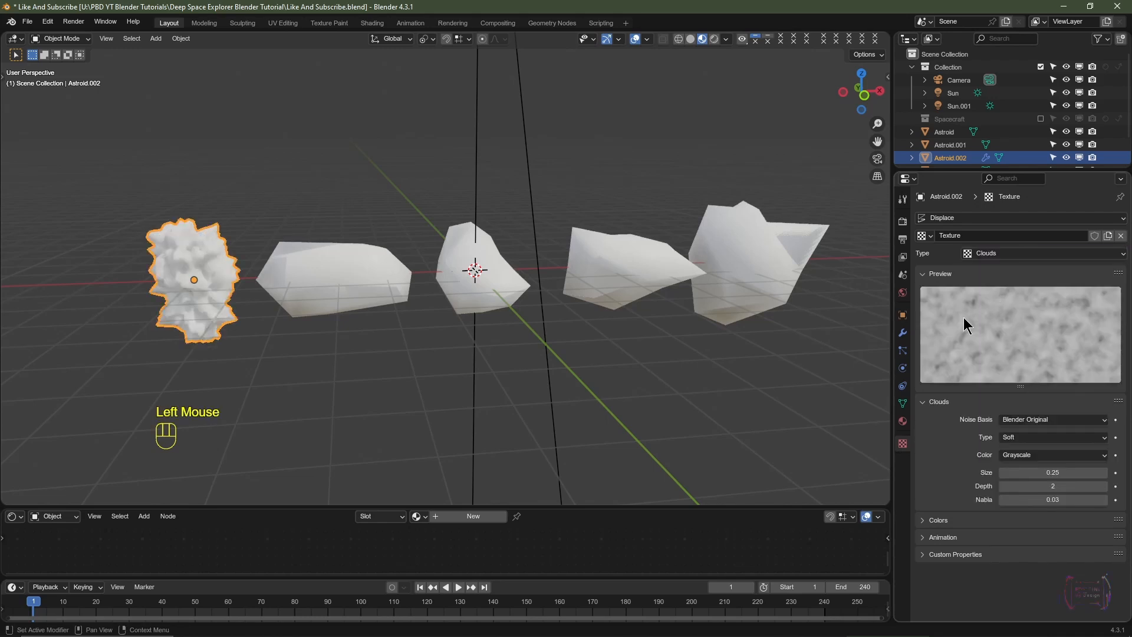
pyautogui.click(1045, 473)
pyautogui.write('2')
pyautogui.press('Return')
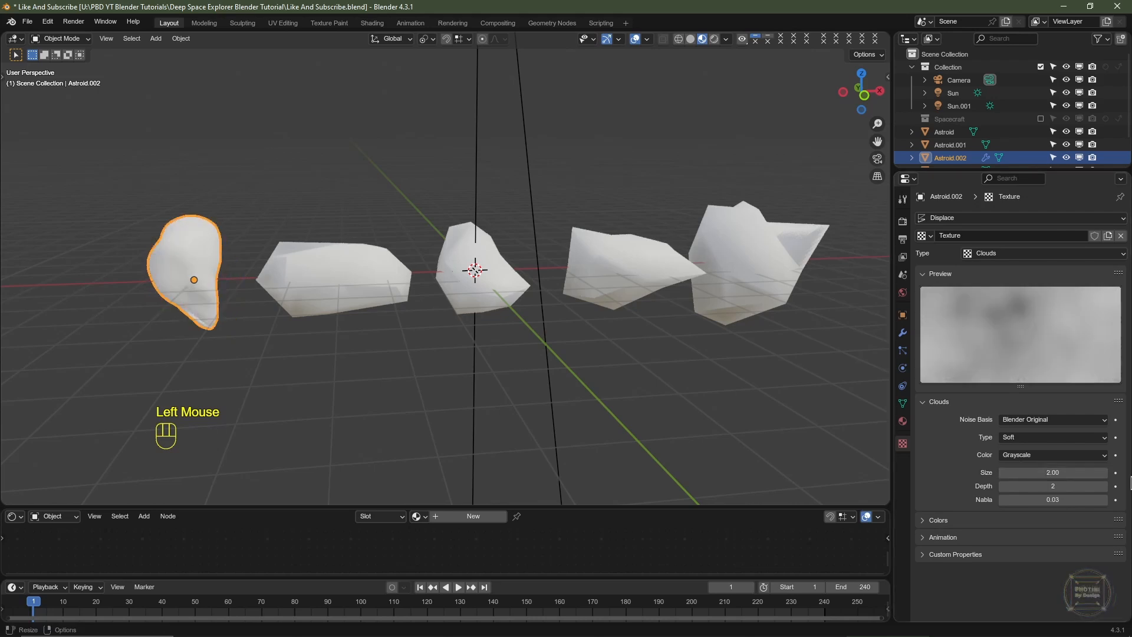
pyautogui.click(1035, 436)
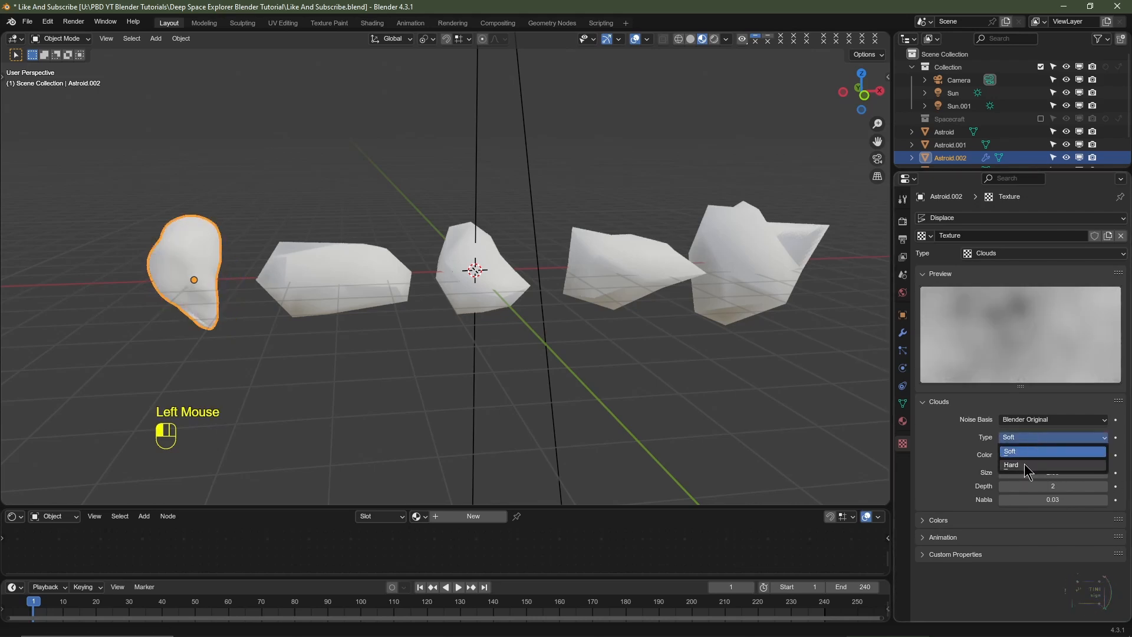
pyautogui.click(1025, 464)
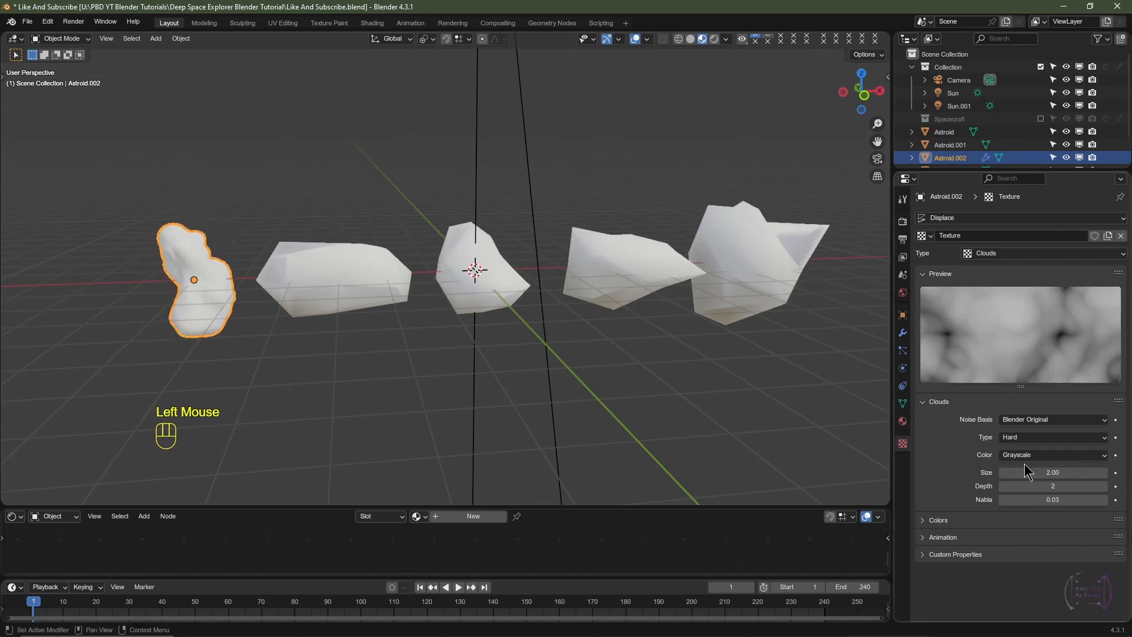
# Add a sphere empty at the world origin and rename it Displace Empty
pyautogui.click(902, 333)
pyautogui.hotkey('shift', 'a')
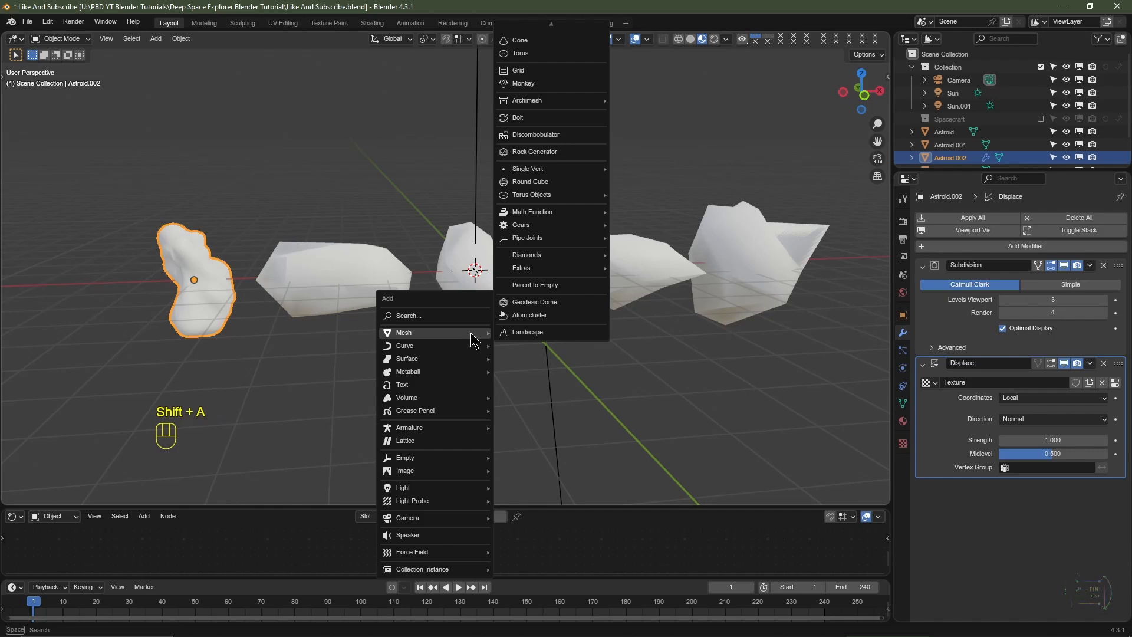
pyautogui.moveTo(444, 470)
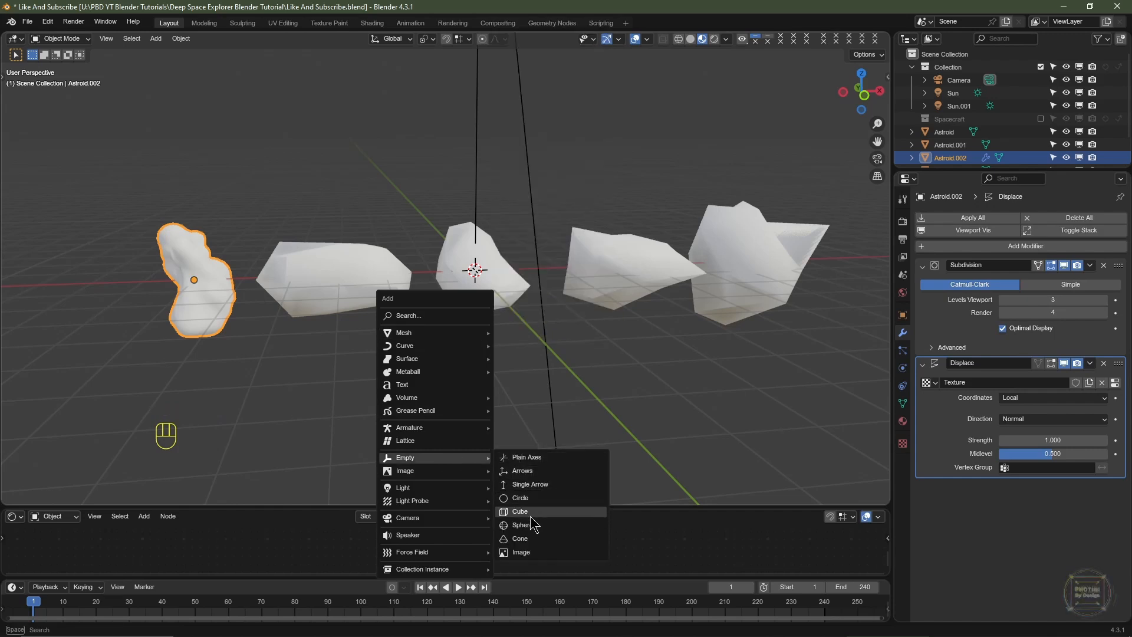
pyautogui.click(530, 522)
pyautogui.scroll(-2, 913, 160)
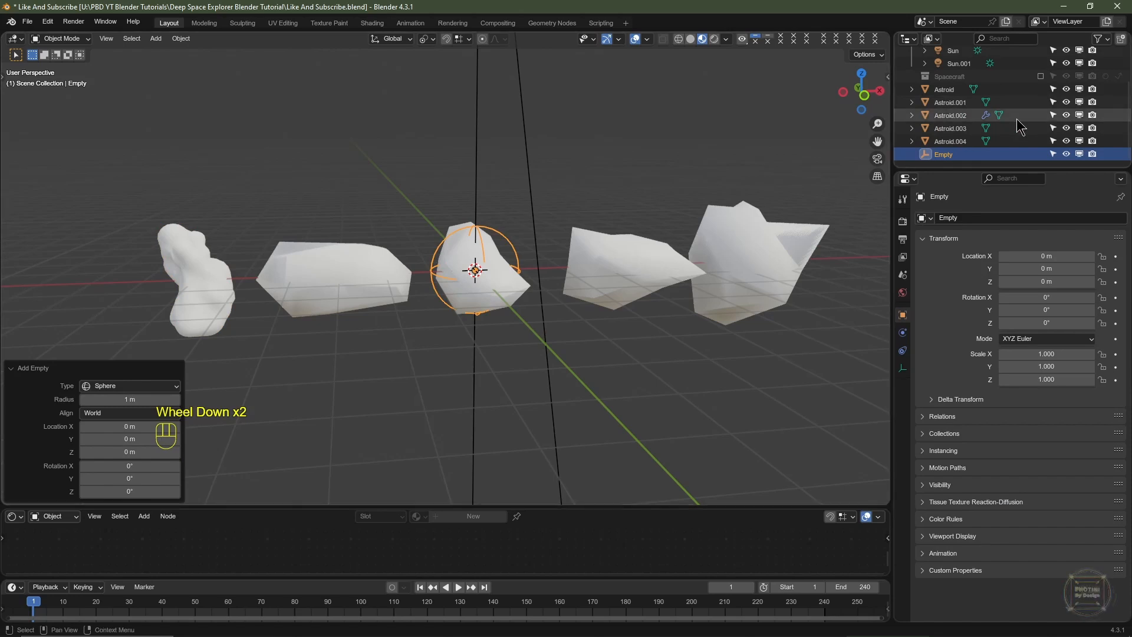
pyautogui.doubleClick(944, 156)
pyautogui.write('Displace Empty')
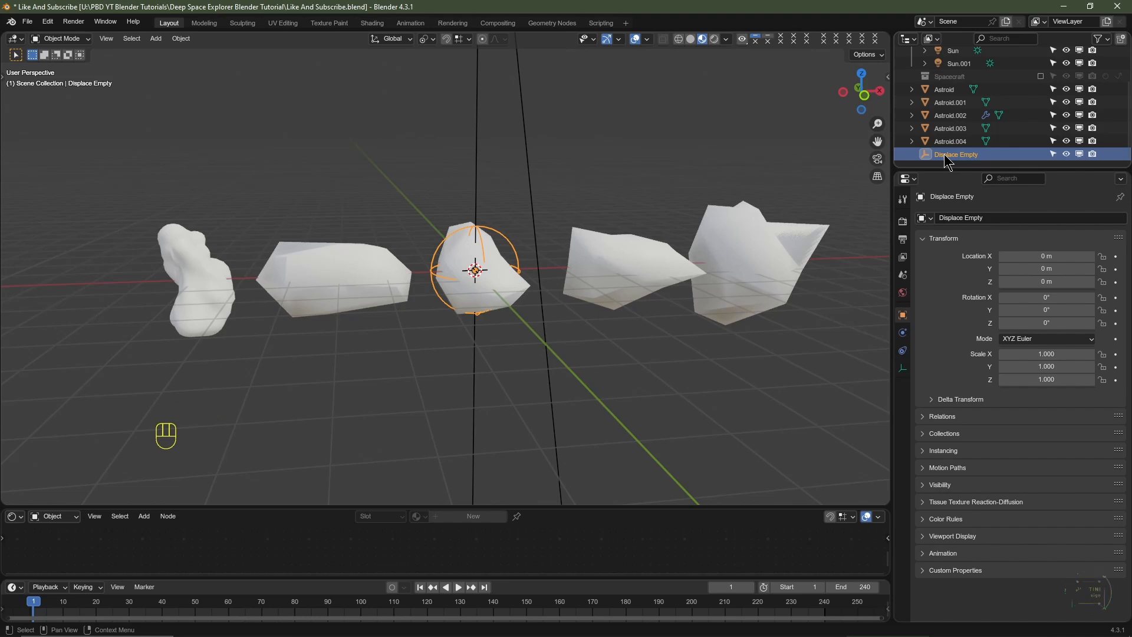
# Set the Displace modifier of Astroid.002 to Object texture coordinates, using Displace Empty as the reference object
pyautogui.click(213, 281)
pyautogui.hotkey('ctrl', 'z')
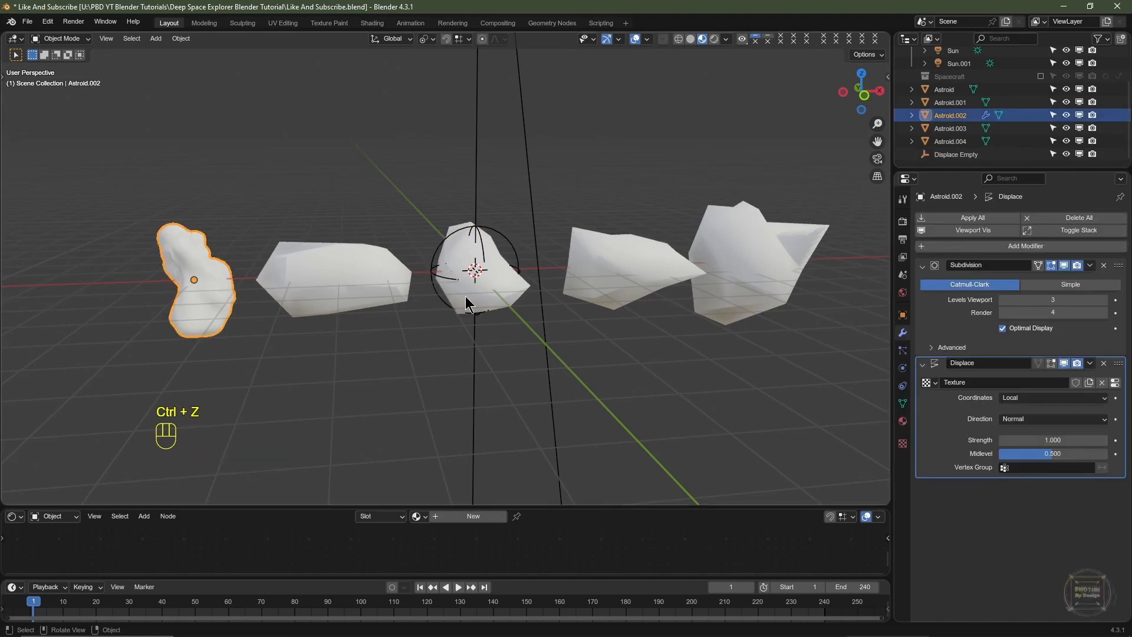
pyautogui.click(1010, 405)
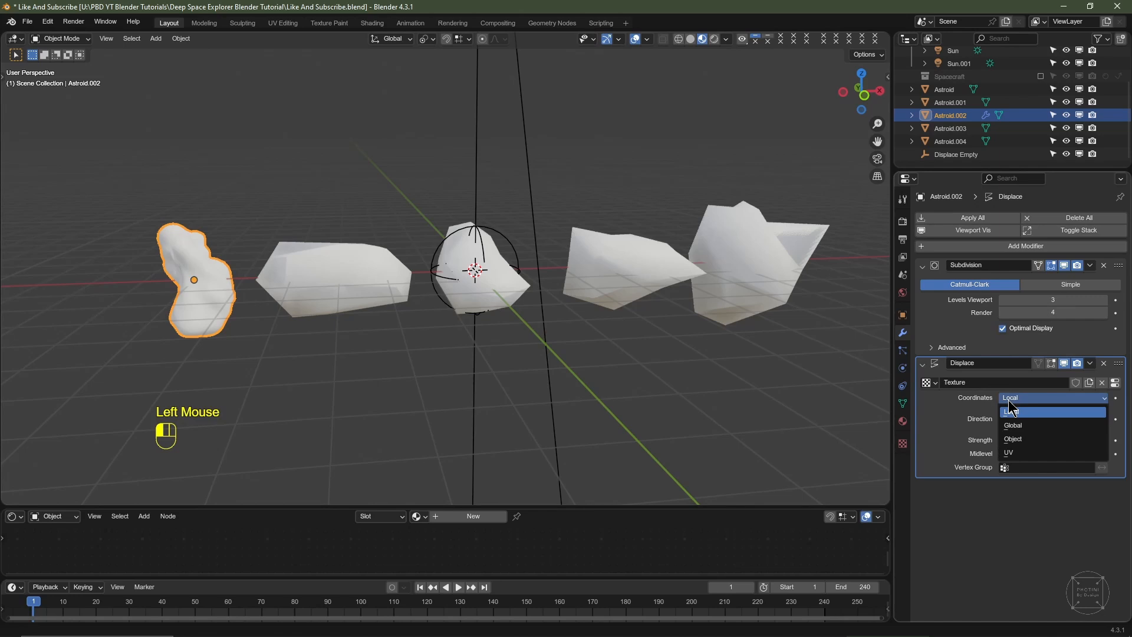
pyautogui.click(1004, 432)
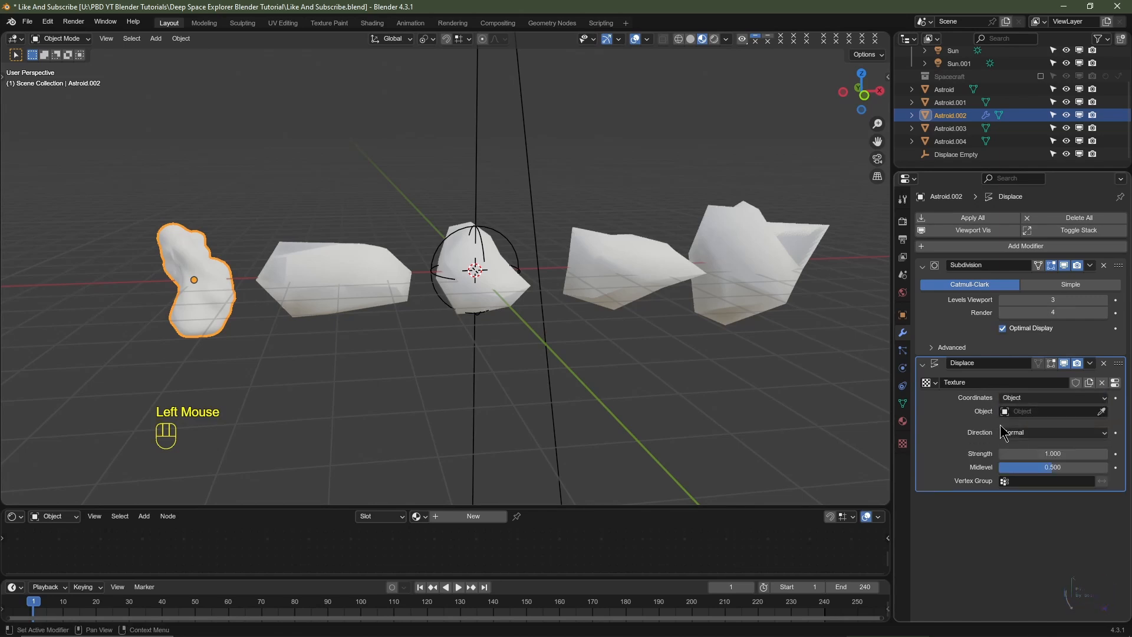
pyautogui.click(1027, 413)
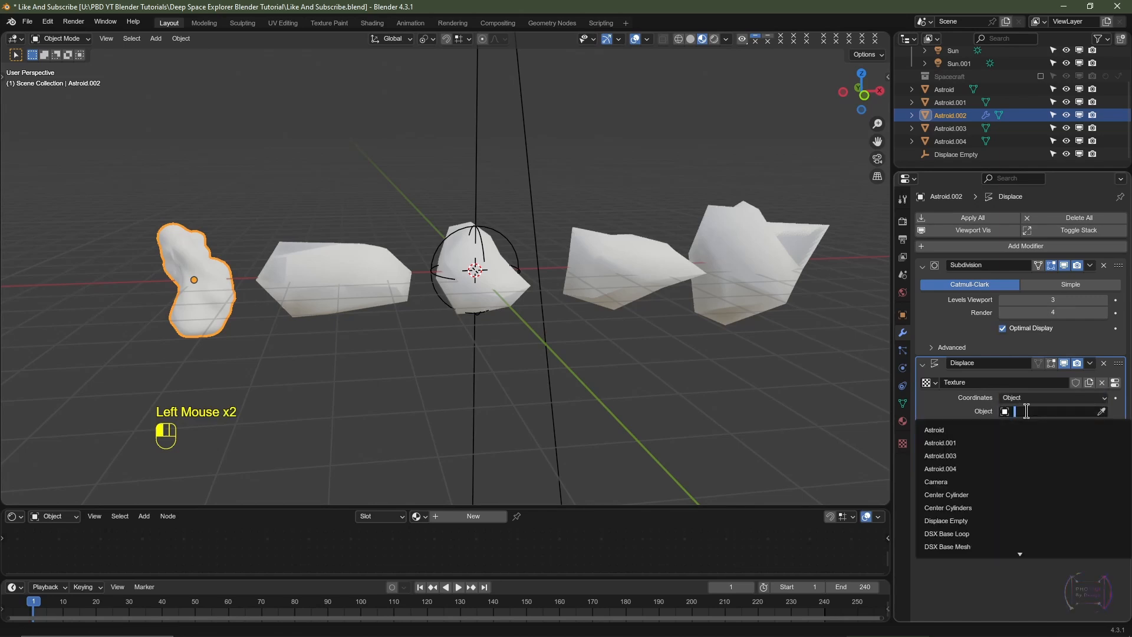
pyautogui.click(972, 521)
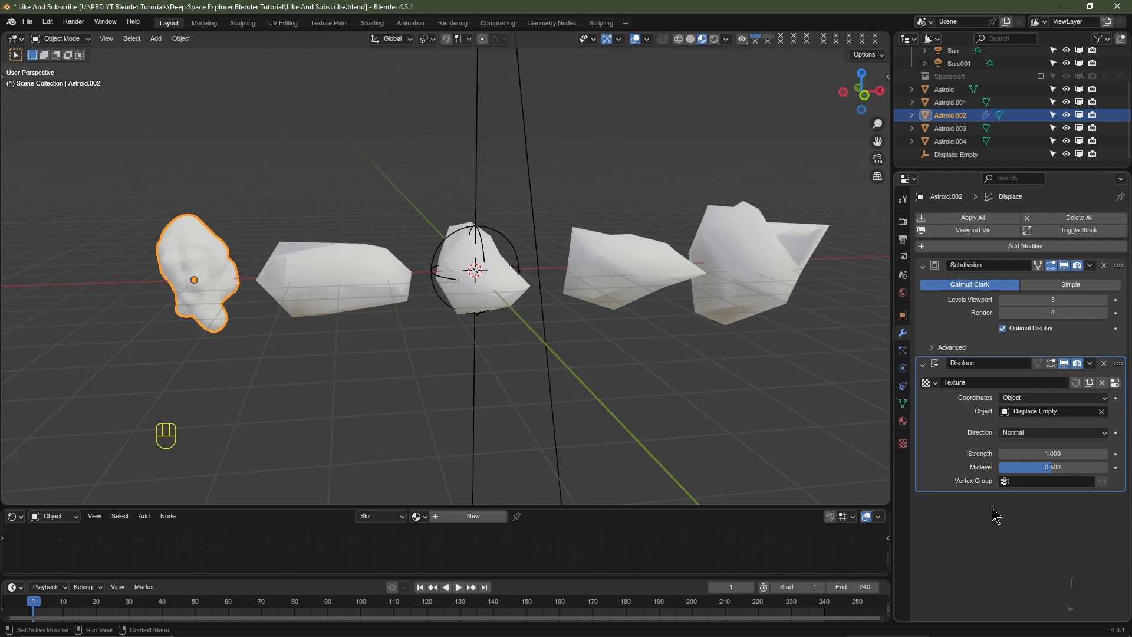
# Try moving Displace Empty to see how the displacement of Astroid.002 reacts, leaving the empty where it was
pyautogui.click(511, 251)
pyautogui.rightClick(494, 278)
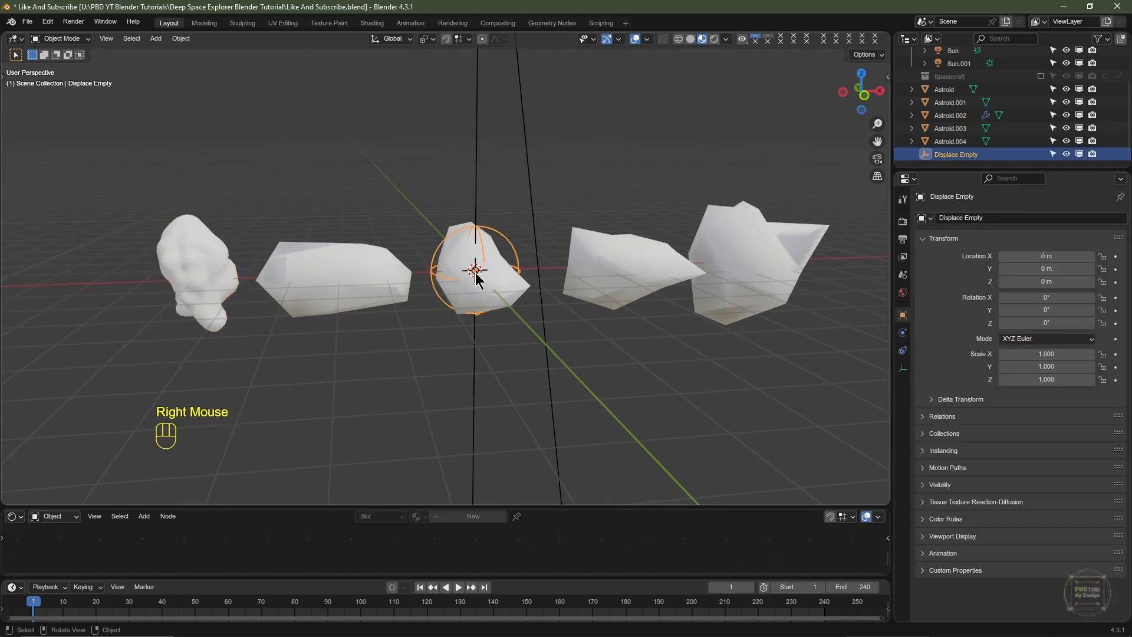
pyautogui.press('g')
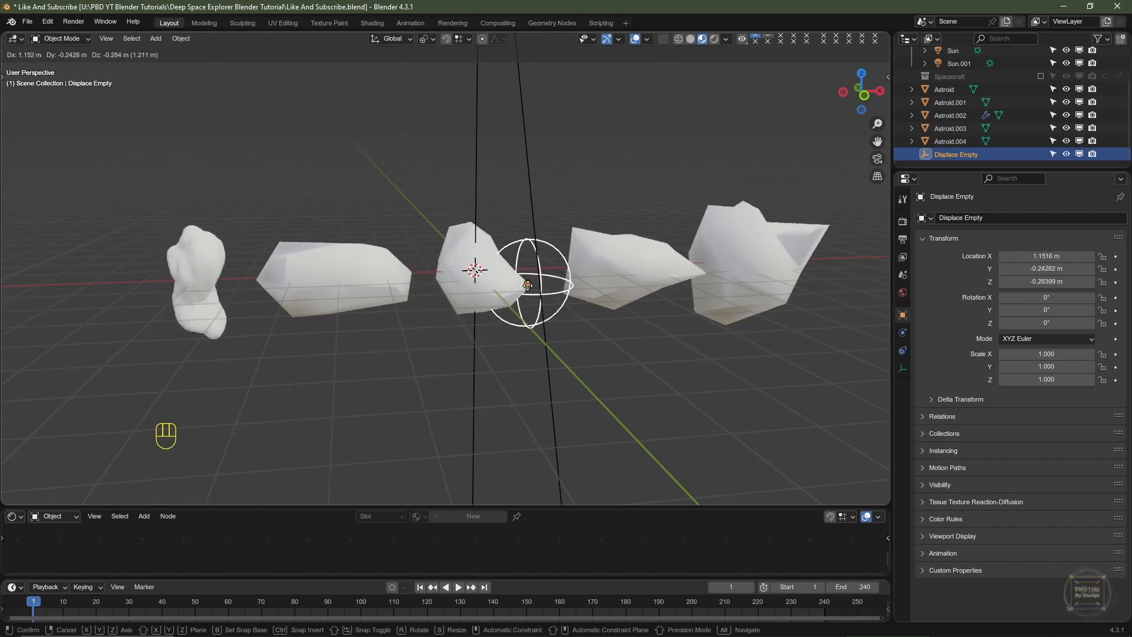
pyautogui.rightClick(507, 281)
# Set the Displace modifier strength of Astroid.002 to 0.75
pyautogui.click(179, 263)
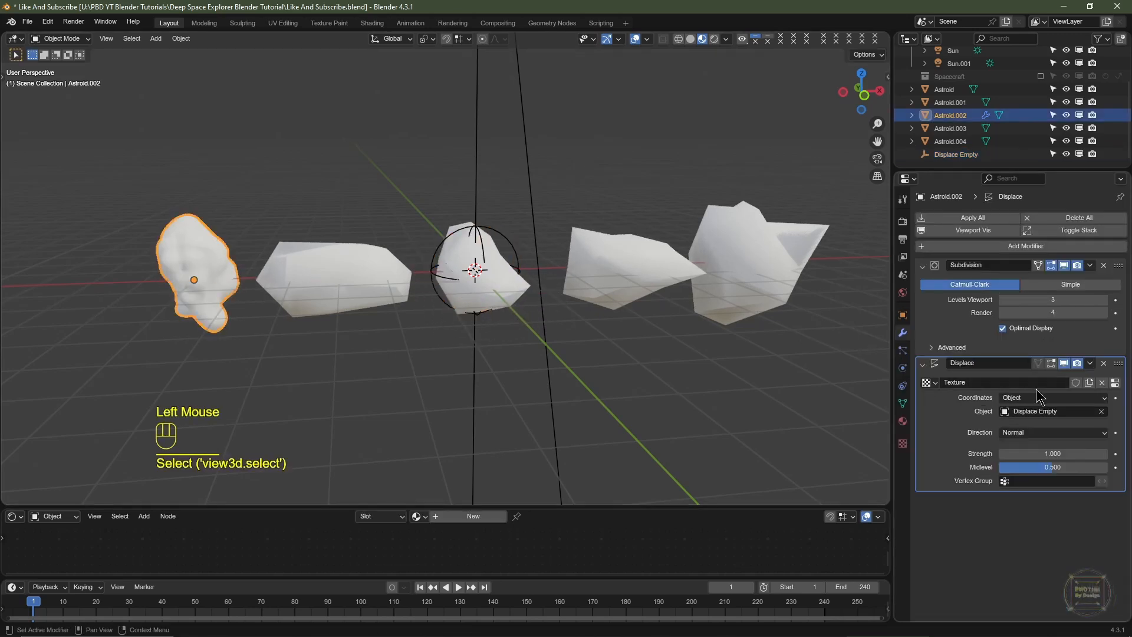
pyautogui.click(1025, 451)
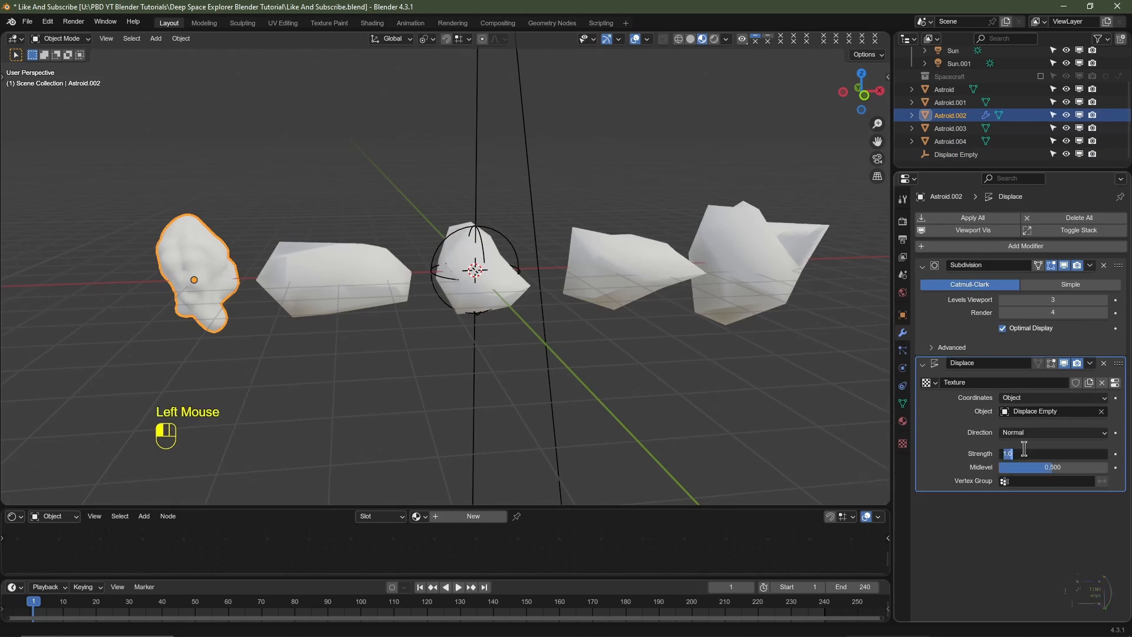
pyautogui.write('.75')
pyautogui.press('Return')
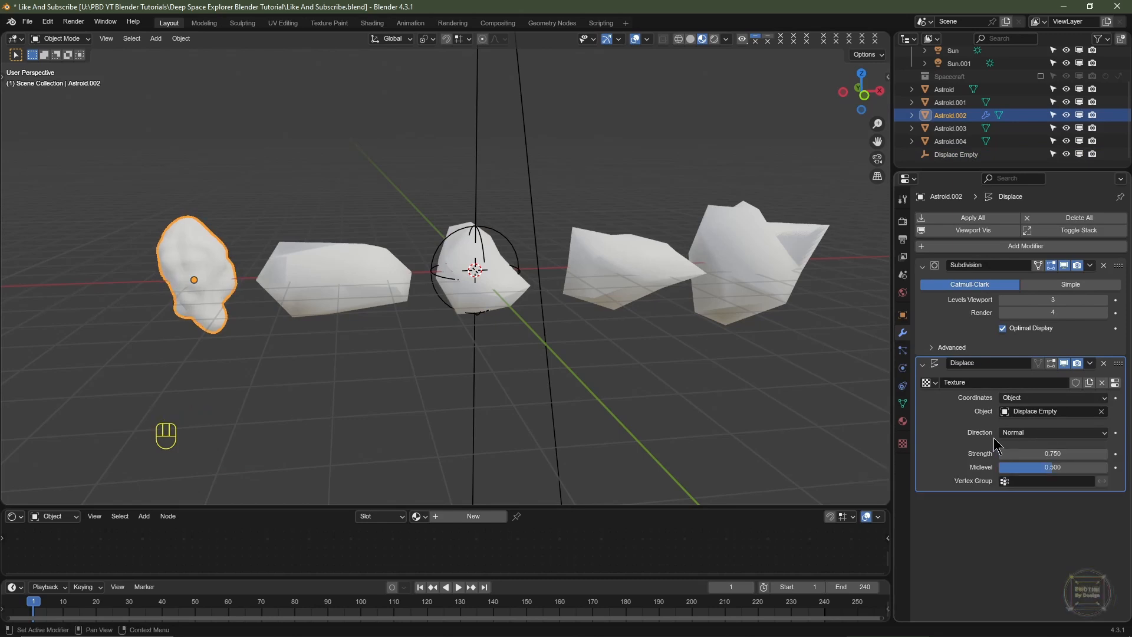
# Add a second Displace modifier to Astroid.002 and create a new texture for it
pyautogui.click(1011, 248)
pyautogui.moveTo(1004, 242)
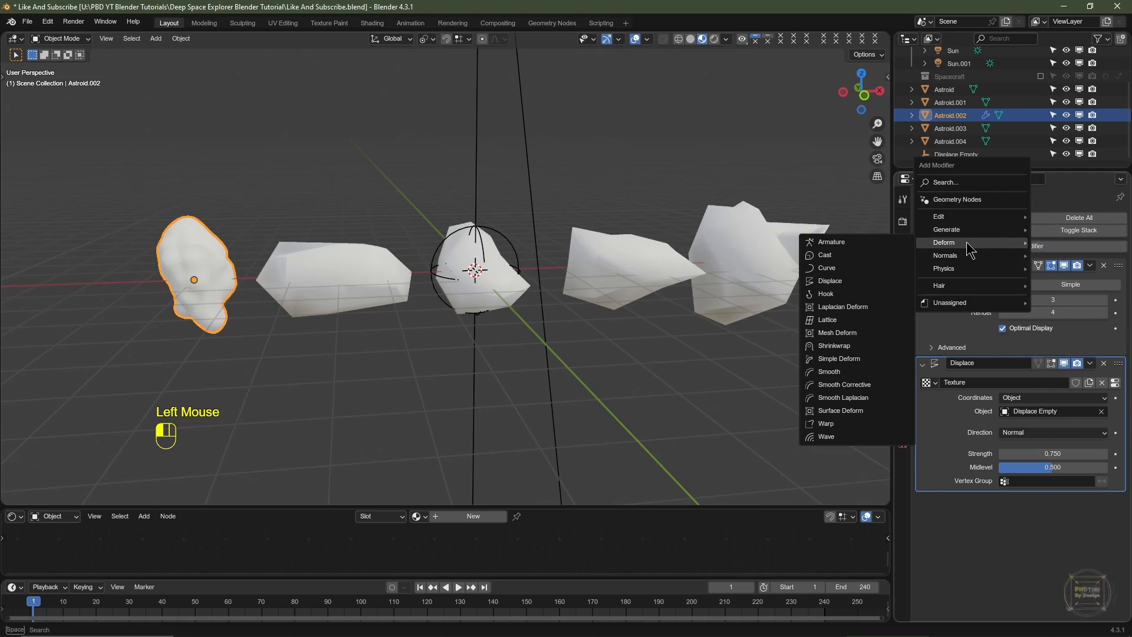
pyautogui.click(875, 281)
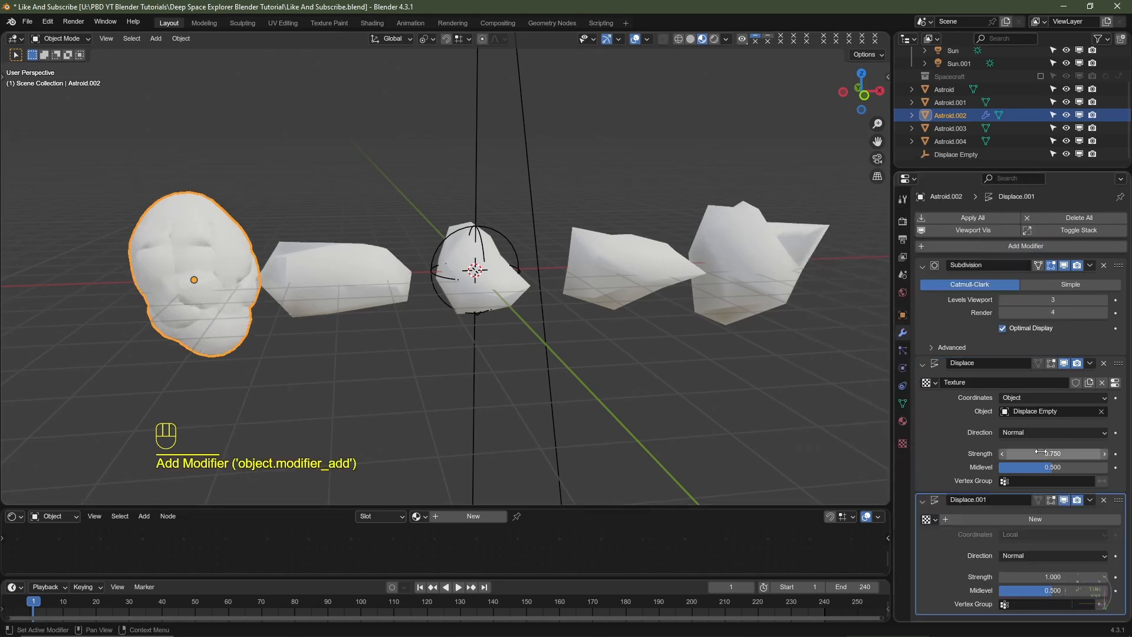
pyautogui.scroll(-3, 1033, 519)
pyautogui.click(1033, 519)
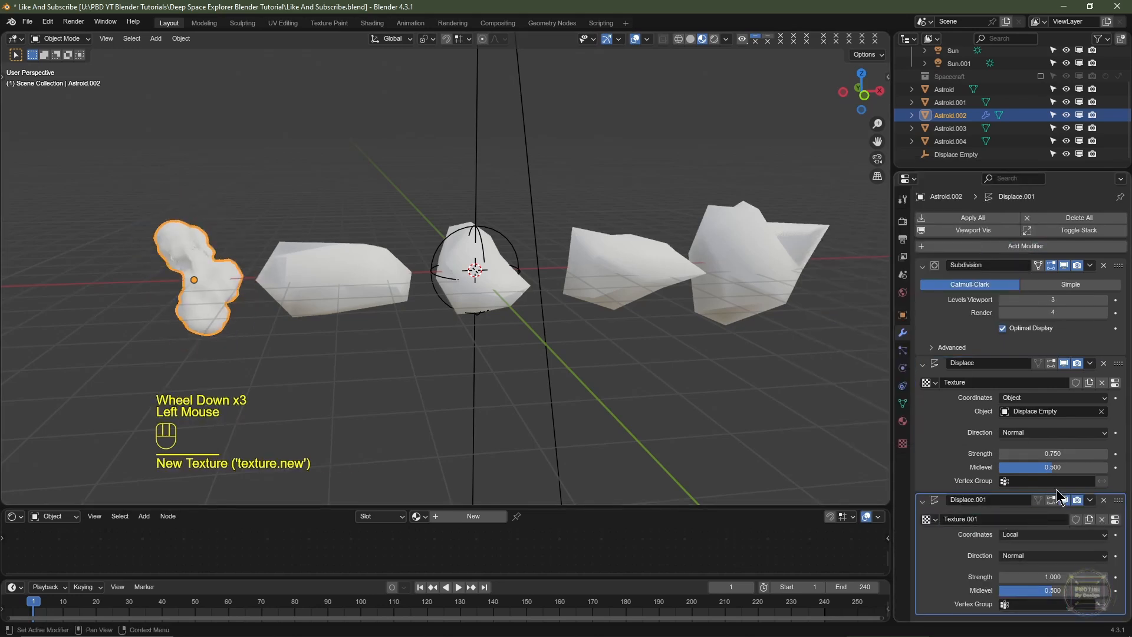
# Set the second Displace modifier to Object texture coordinates, using Displace Empty as the reference object
pyautogui.scroll(-2, 1037, 522)
pyautogui.click(1046, 541)
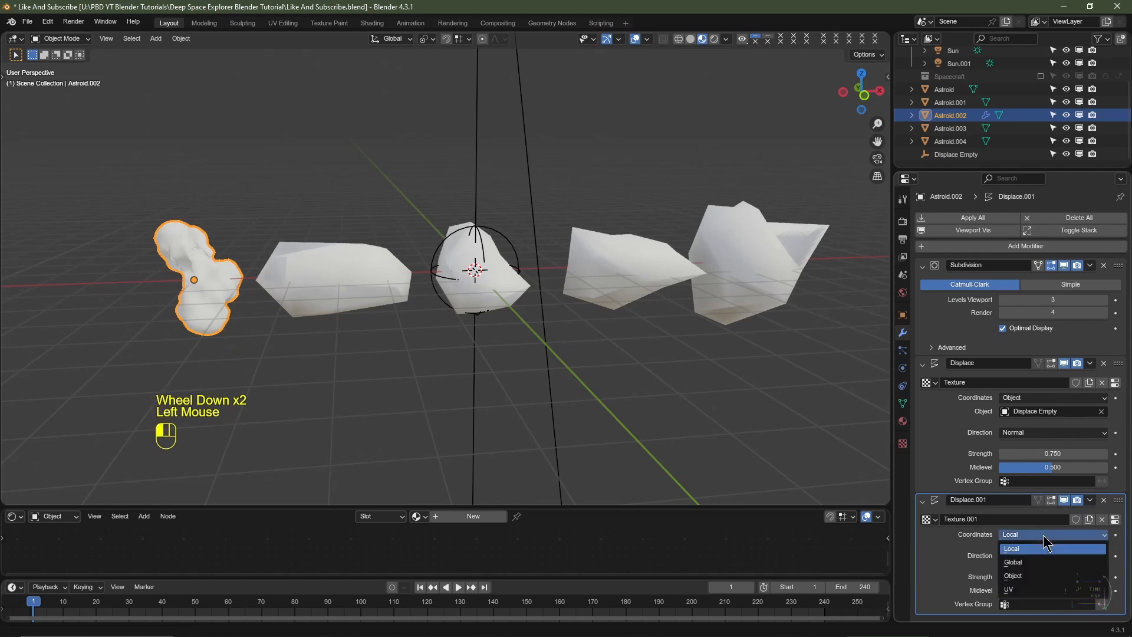
pyautogui.click(1038, 567)
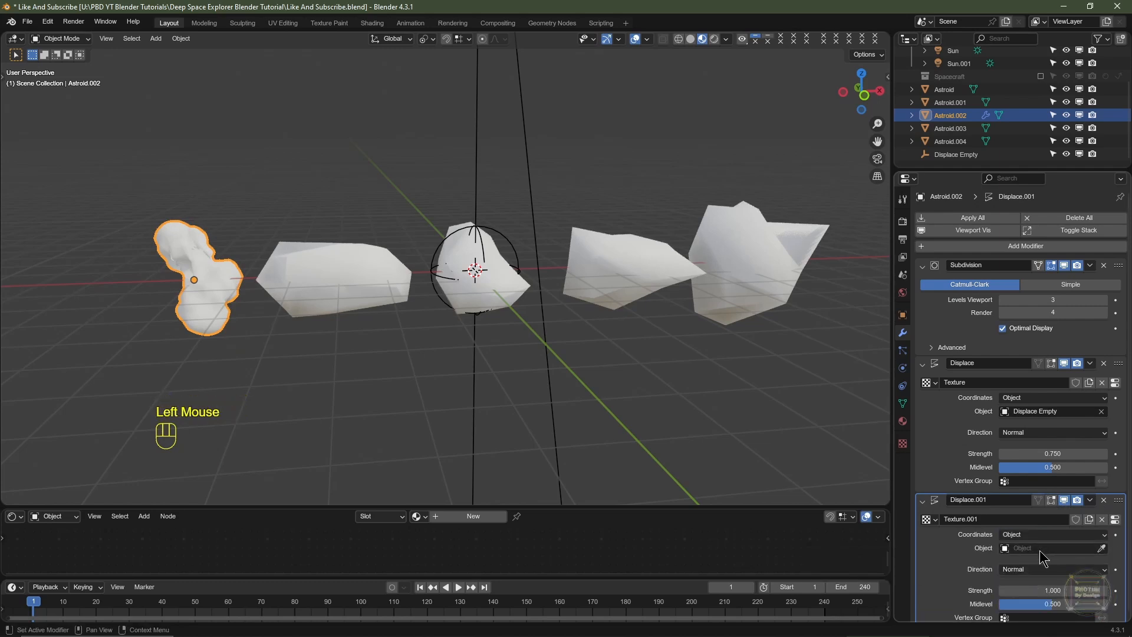
pyautogui.click(1040, 547)
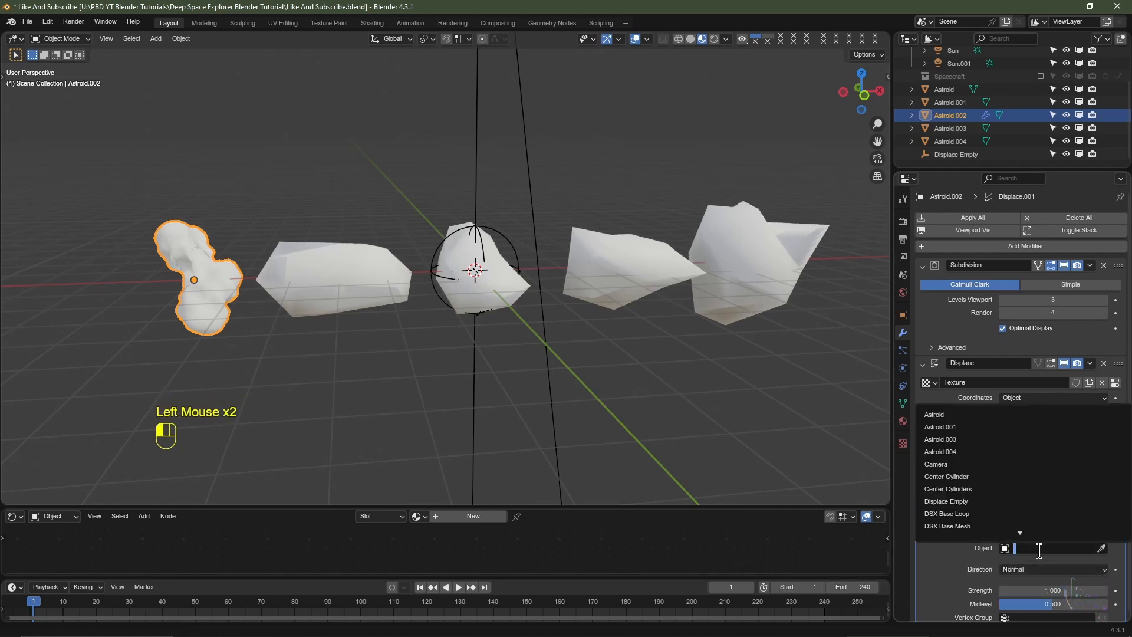
pyautogui.click(992, 502)
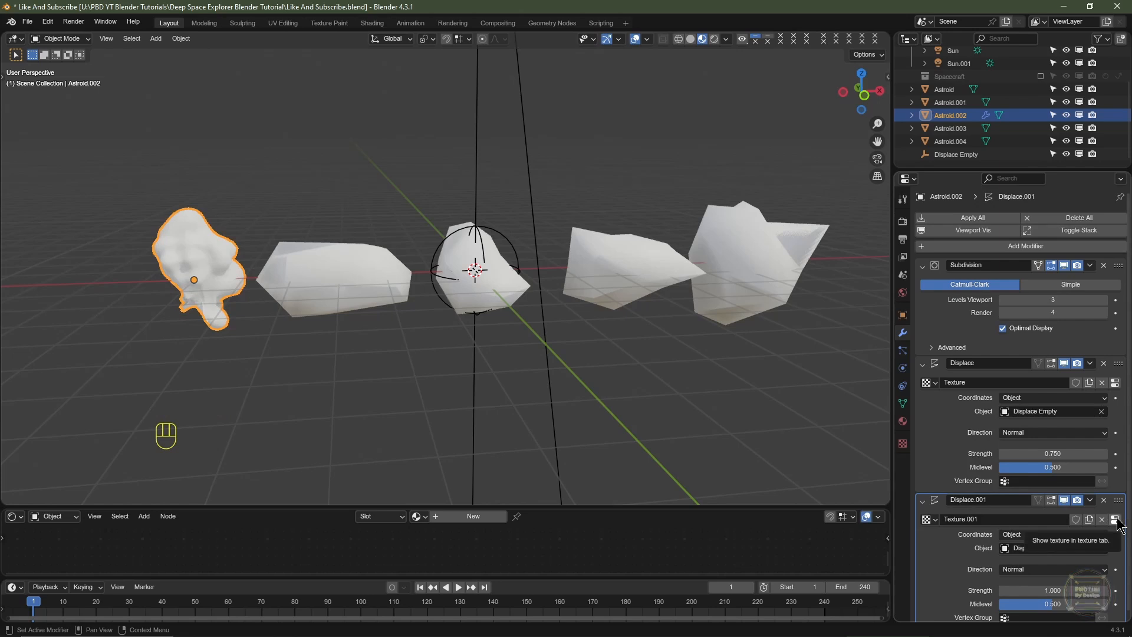
# Set the Clouds size of the second Displace modifier's texture, Texture.001, to 0.50
pyautogui.click(1115, 520)
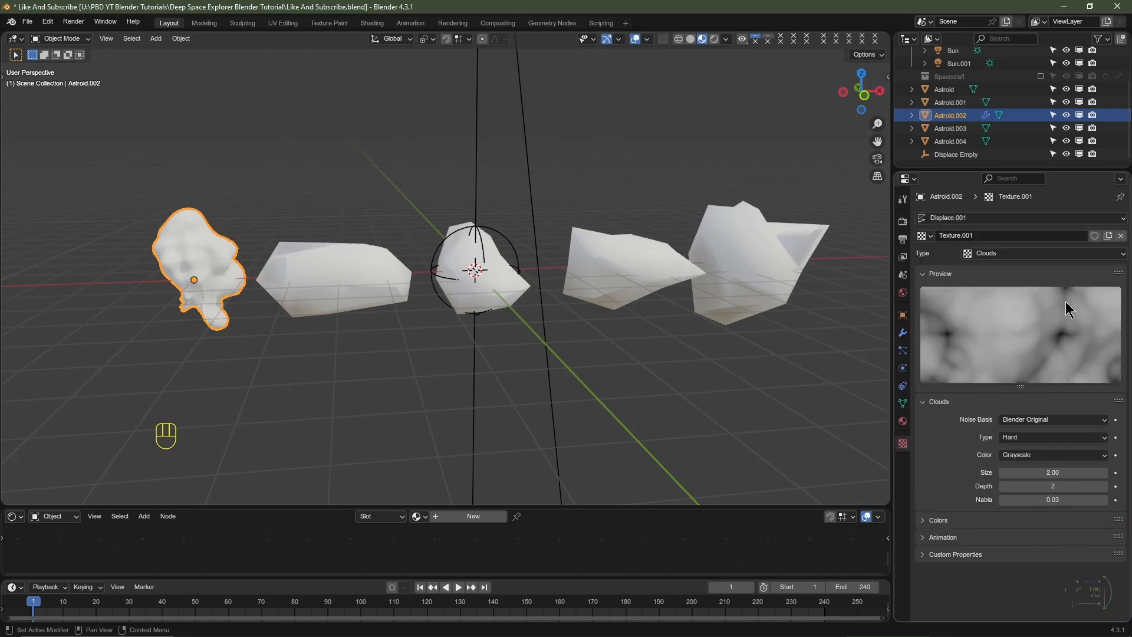
pyautogui.click(925, 236)
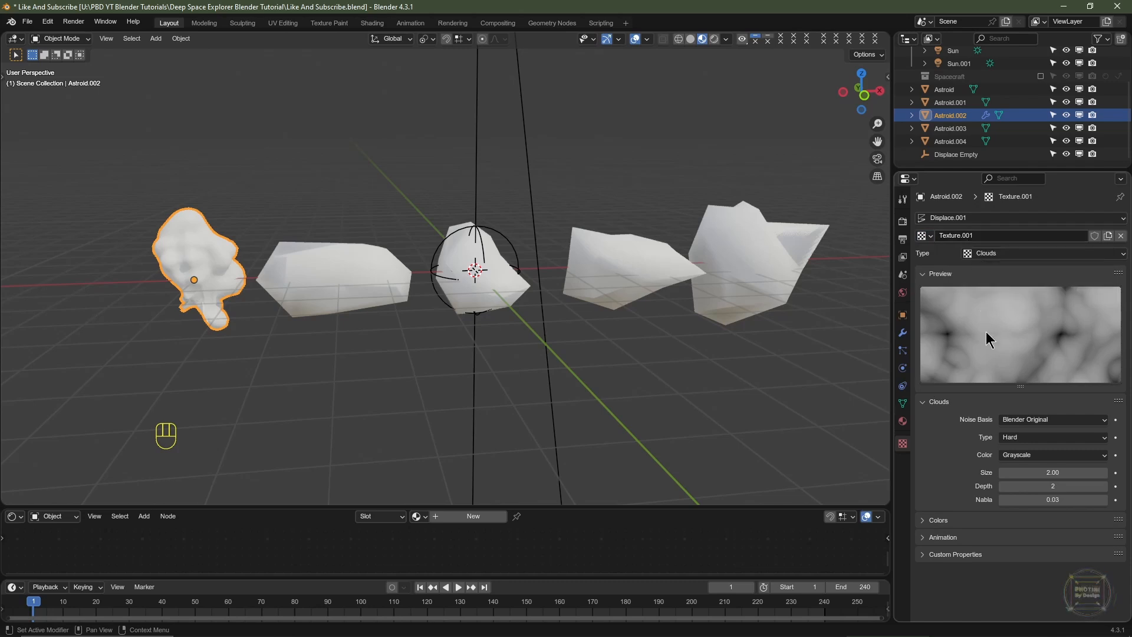
pyautogui.click(1046, 472)
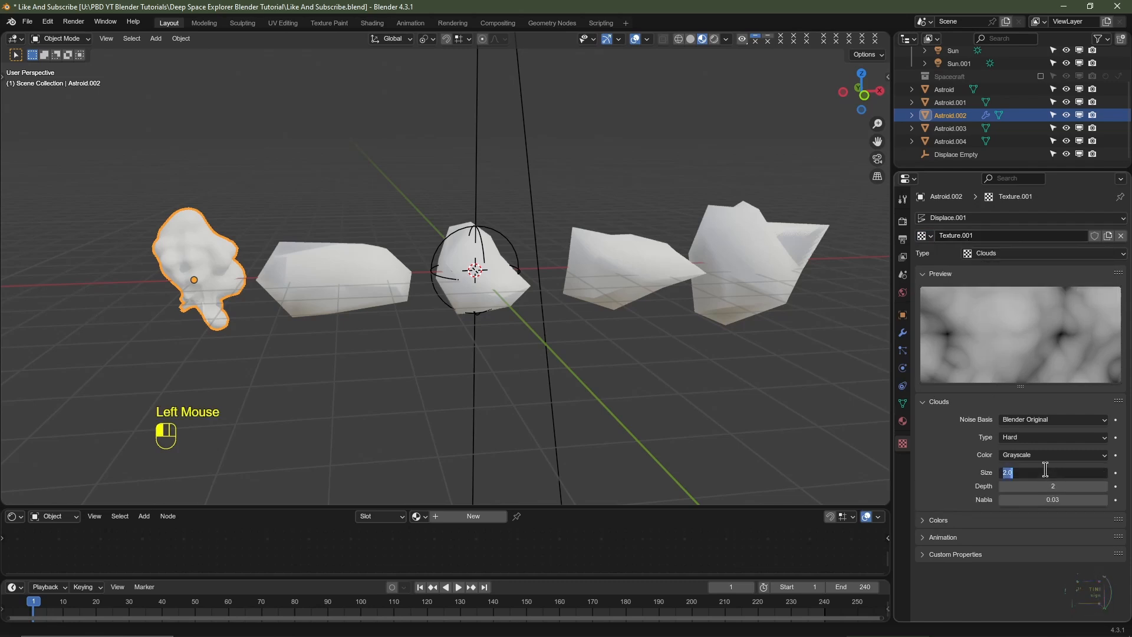
pyautogui.write('.5')
pyautogui.press('Return')
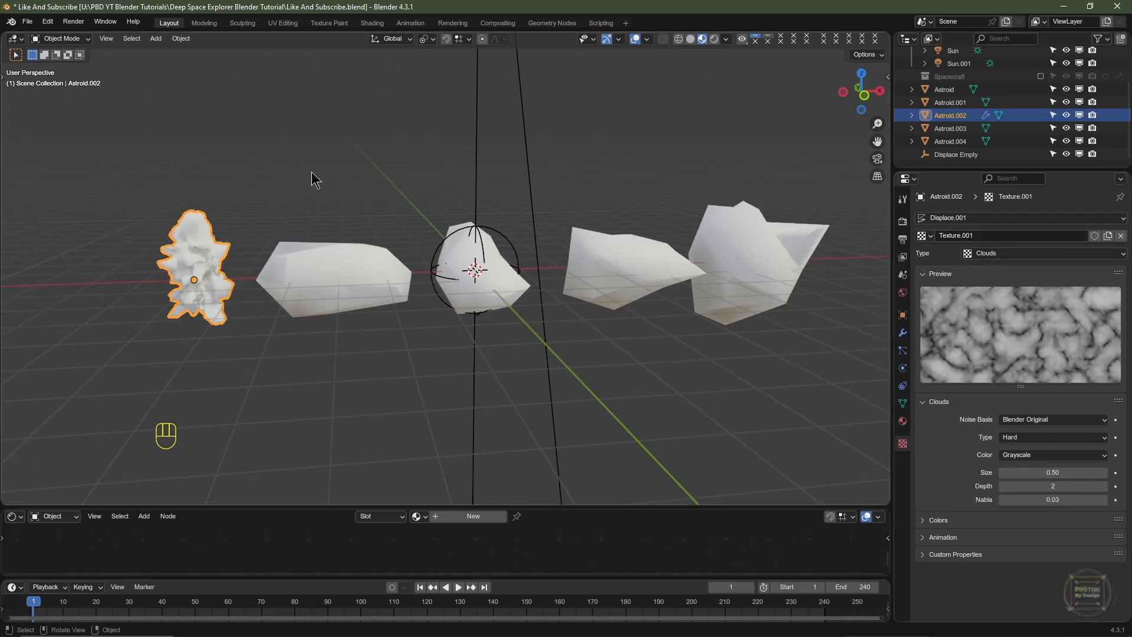
# Set the strength of the second Displace modifier on Astroid.002 to 0.25
pyautogui.click(903, 333)
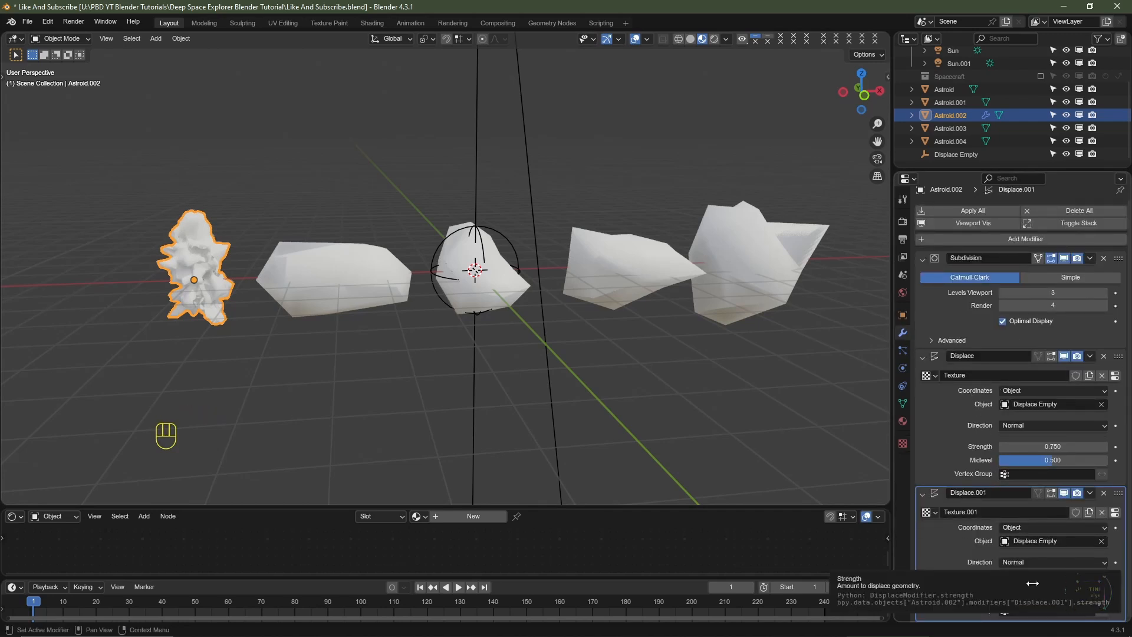
pyautogui.click(1032, 583)
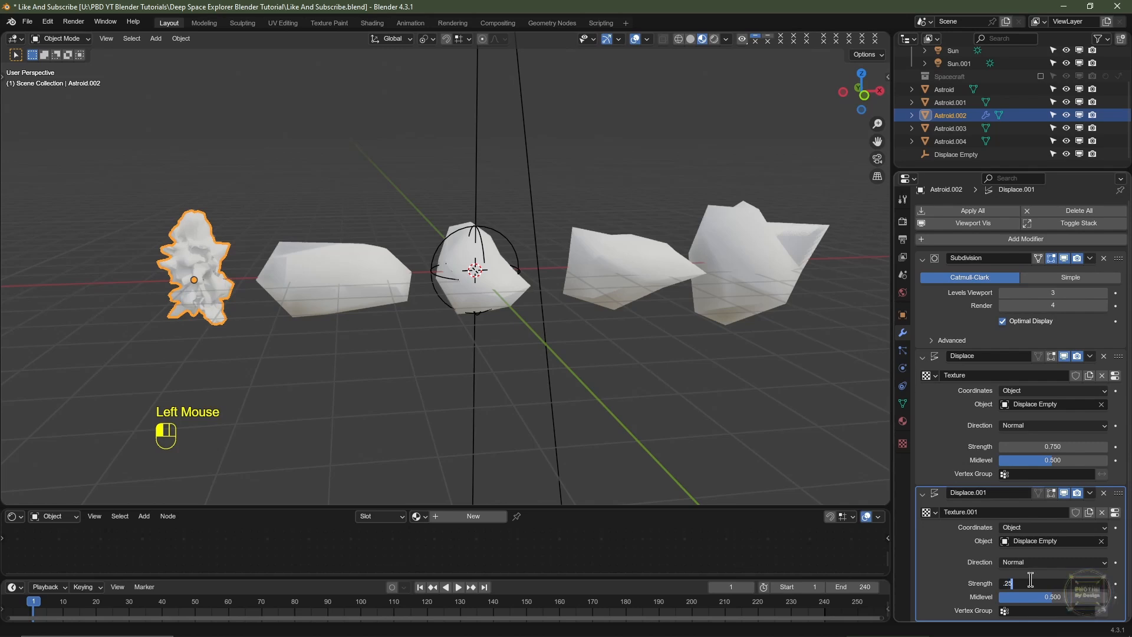
pyautogui.press('Return')
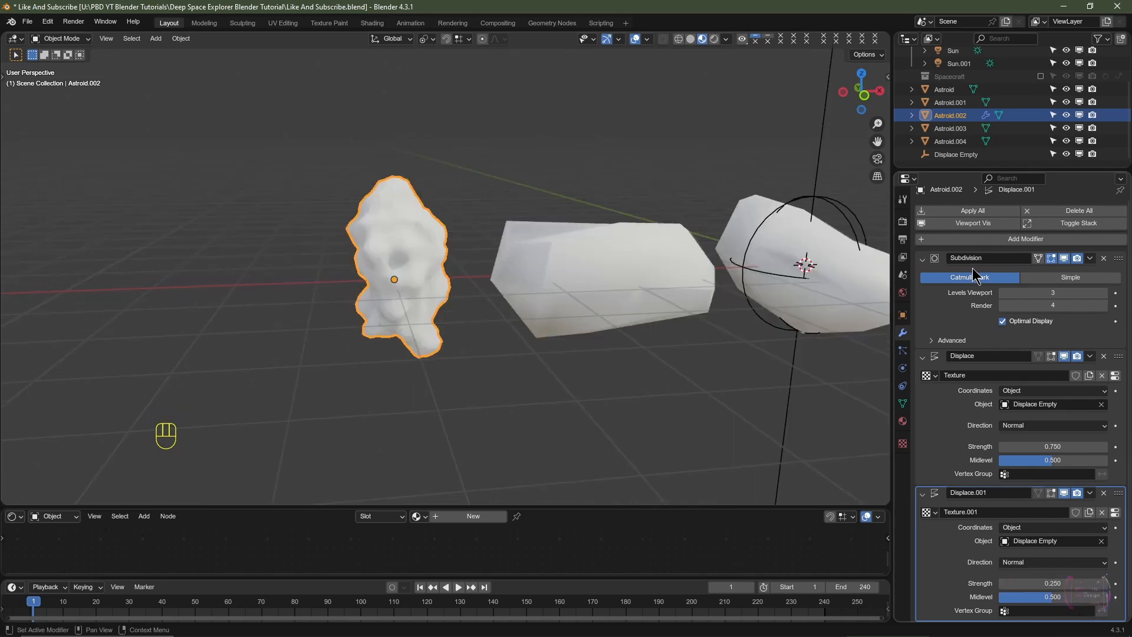
# Apply Shade Auto Smooth to Astroid.002 and set its Smooth by Angle angle to 60°
pyautogui.rightClick(428, 273)
pyautogui.rightClick(424, 269)
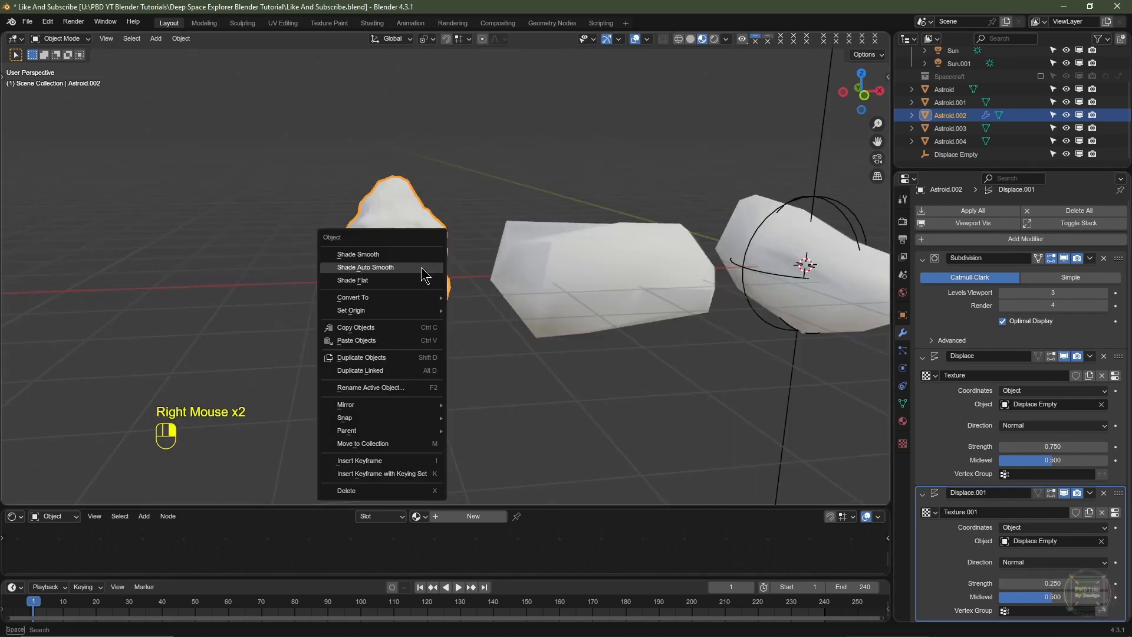
pyautogui.click(421, 267)
pyautogui.scroll(2, 1023, 341)
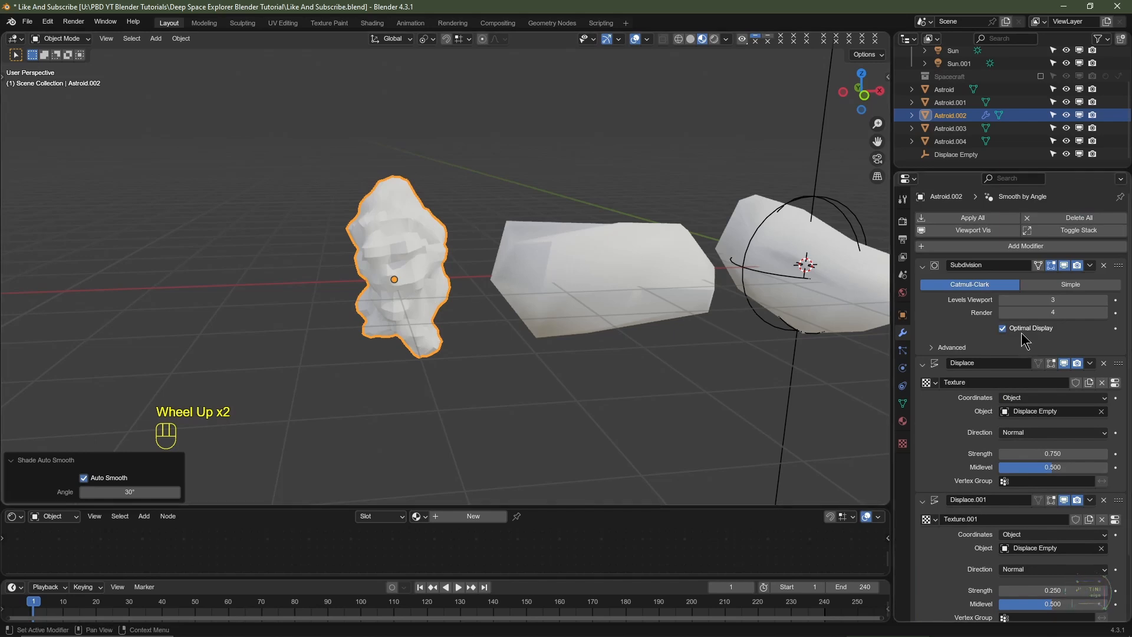
pyautogui.scroll(-4, 1023, 341)
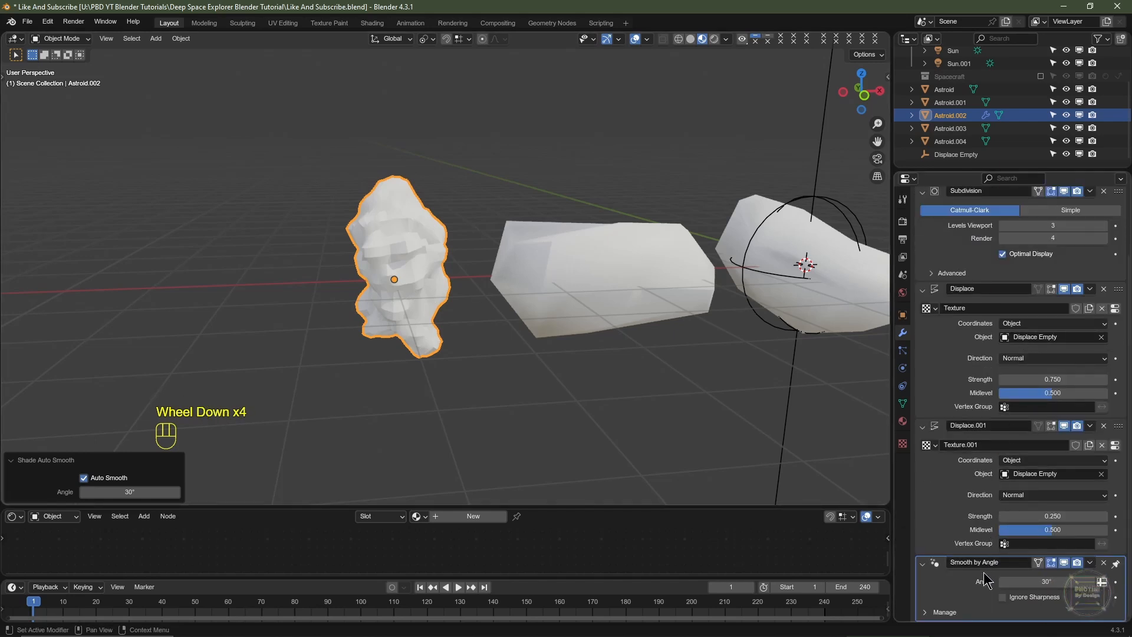
pyautogui.click(1040, 583)
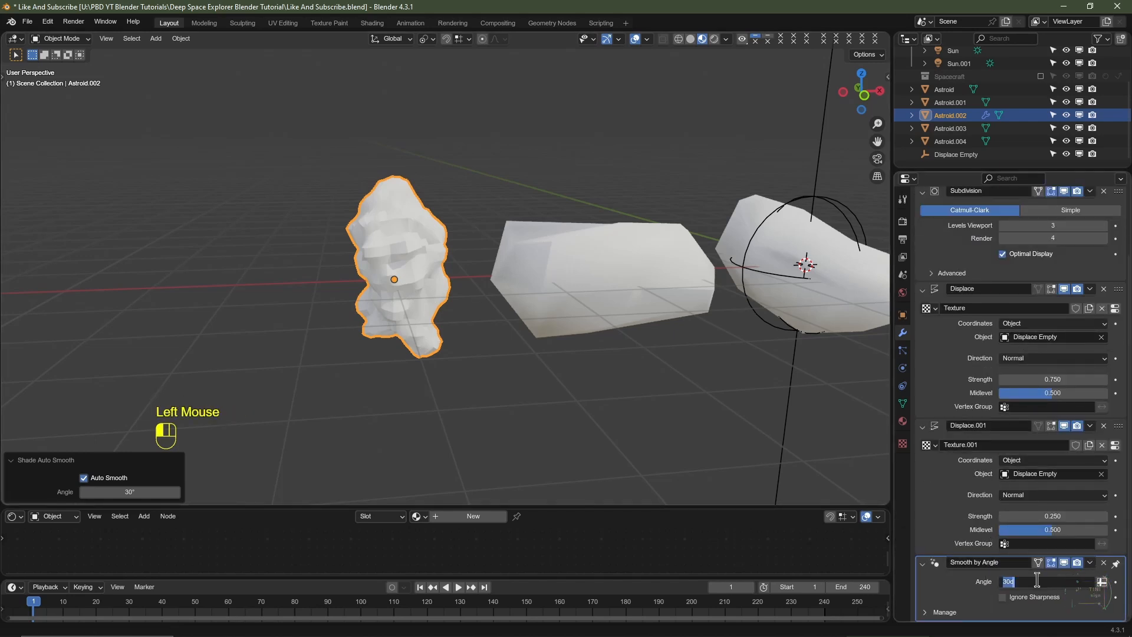
pyautogui.press('Return')
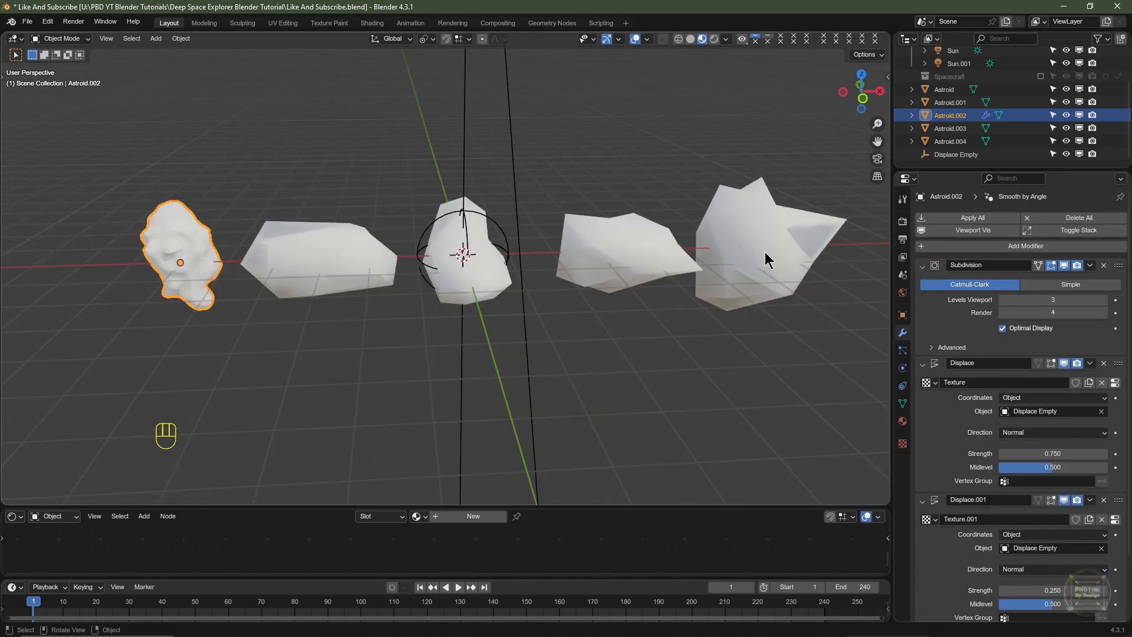
# Copy the modifiers of Astroid.002 to the other four asteroids, keeping Astroid.002 as the active object
pyautogui.click(765, 251)
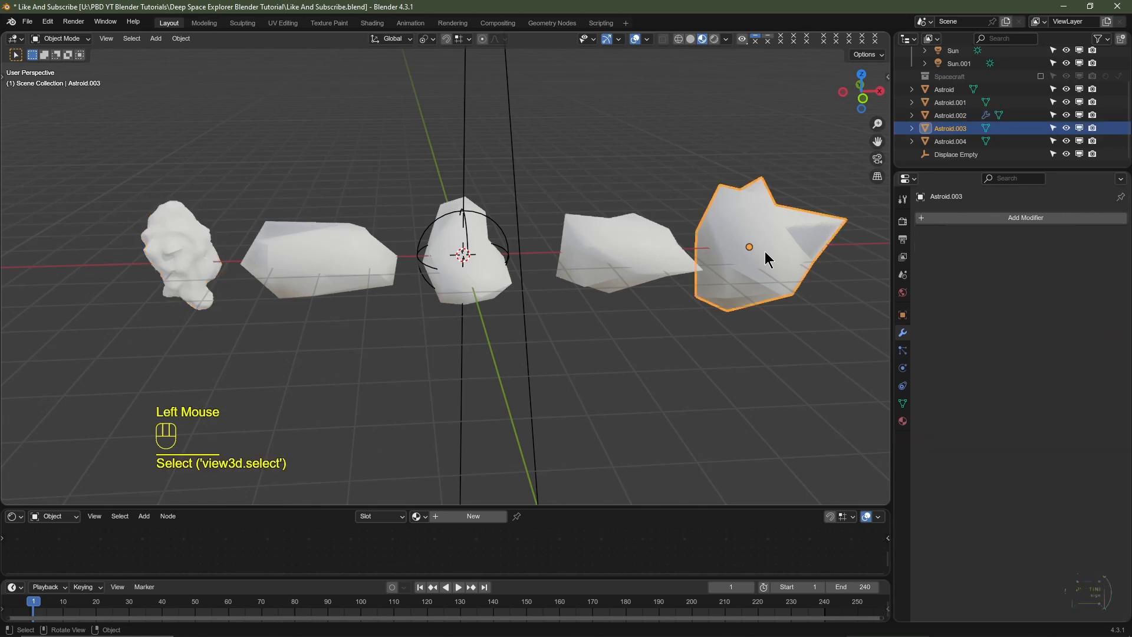
pyautogui.keyDown('shift'); pyautogui.click(606, 255); pyautogui.keyUp('shift')
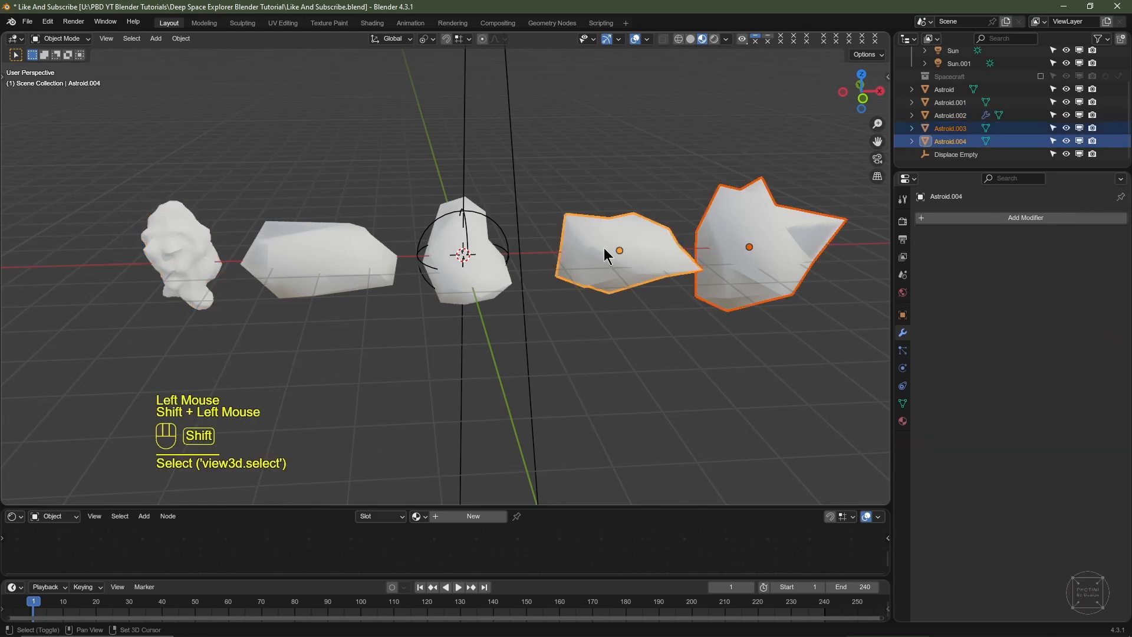
pyautogui.keyDown('shift'); pyautogui.click(503, 270); pyautogui.keyUp('shift')
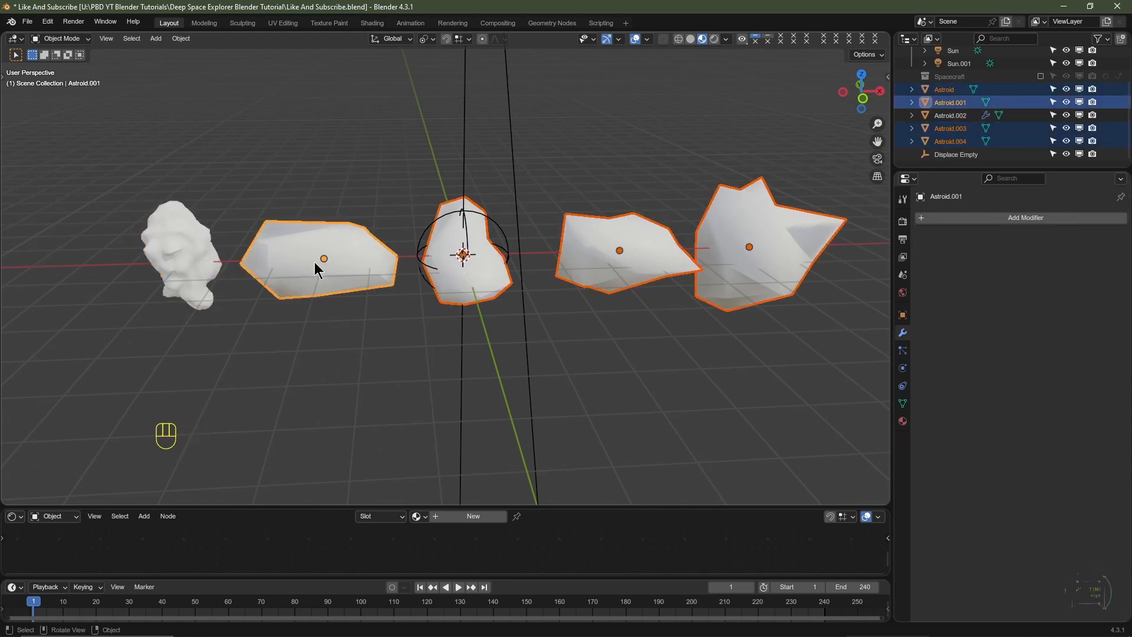
pyautogui.keyDown('shift'); pyautogui.click(189, 252); pyautogui.keyUp('shift')
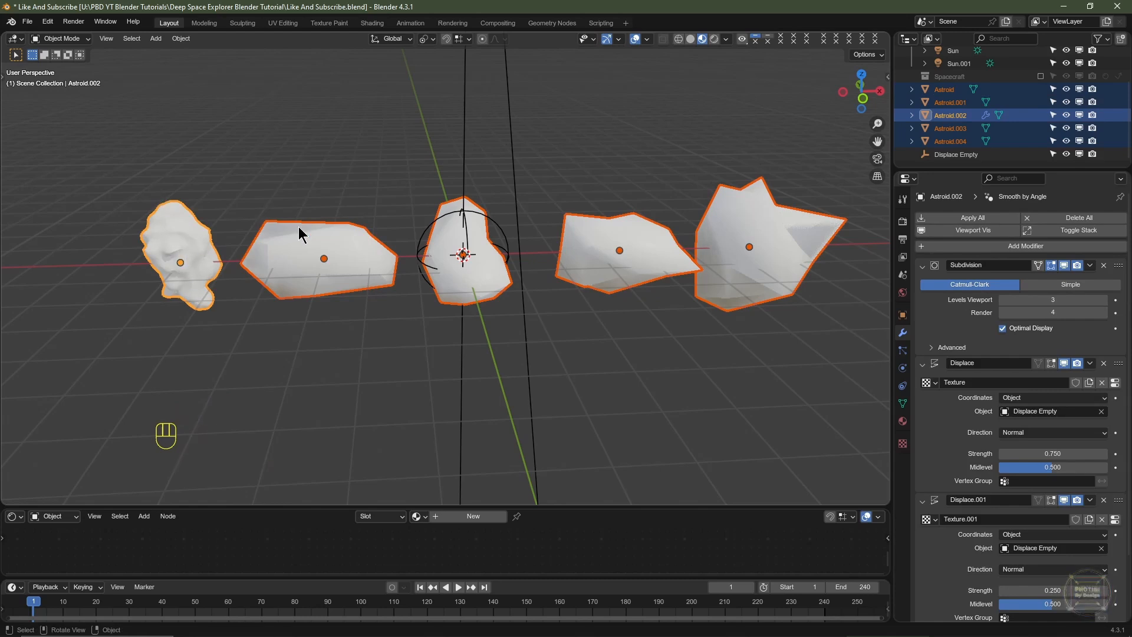
pyautogui.hotkey('ctrl', 'l')
pyautogui.moveTo(298, 230)
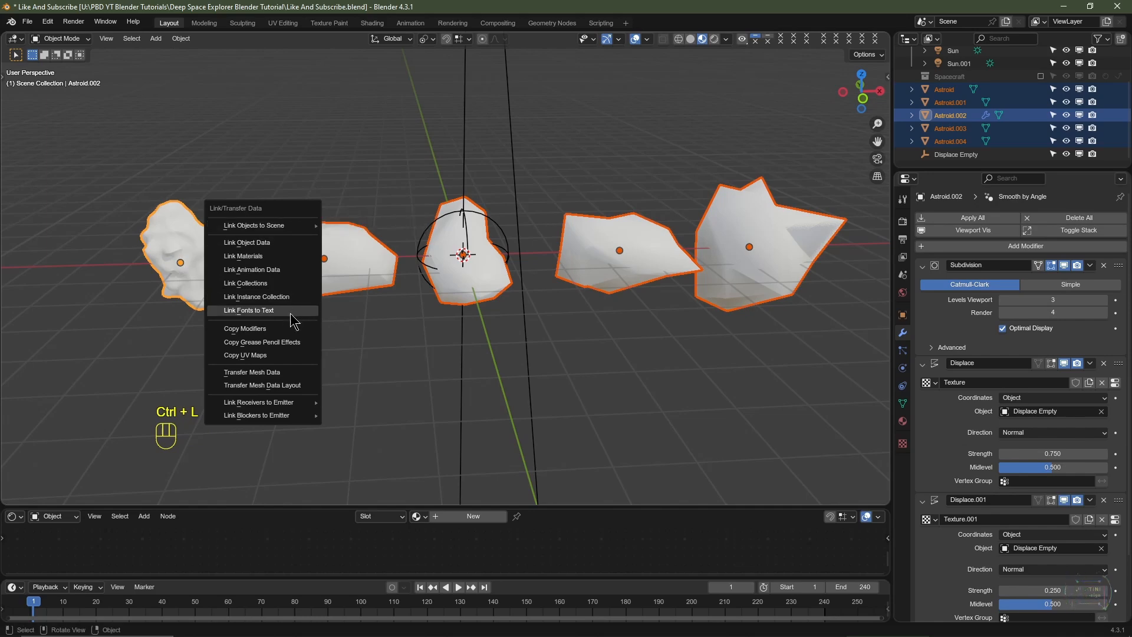
pyautogui.click(281, 330)
# Examine the displaced shapes of all five asteroids from different angles, selecting each one in turn
pyautogui.scroll(1, 580, 339)
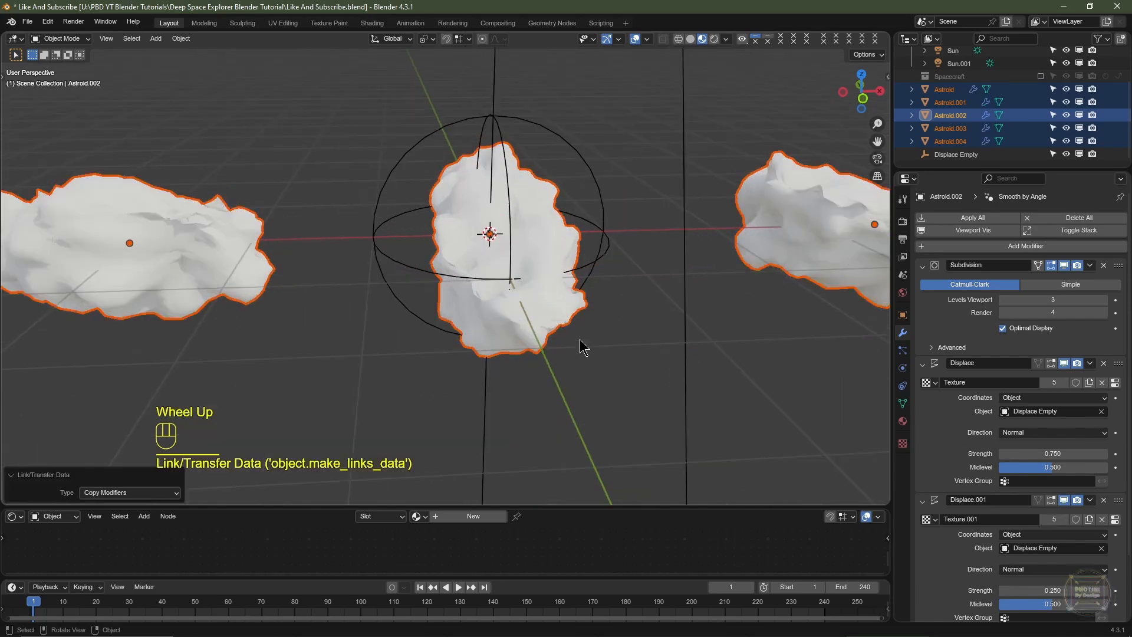
pyautogui.moveTo(580, 338); pyautogui.dragTo(666, 315, button='middle')
pyautogui.scroll(-2, 661, 319)
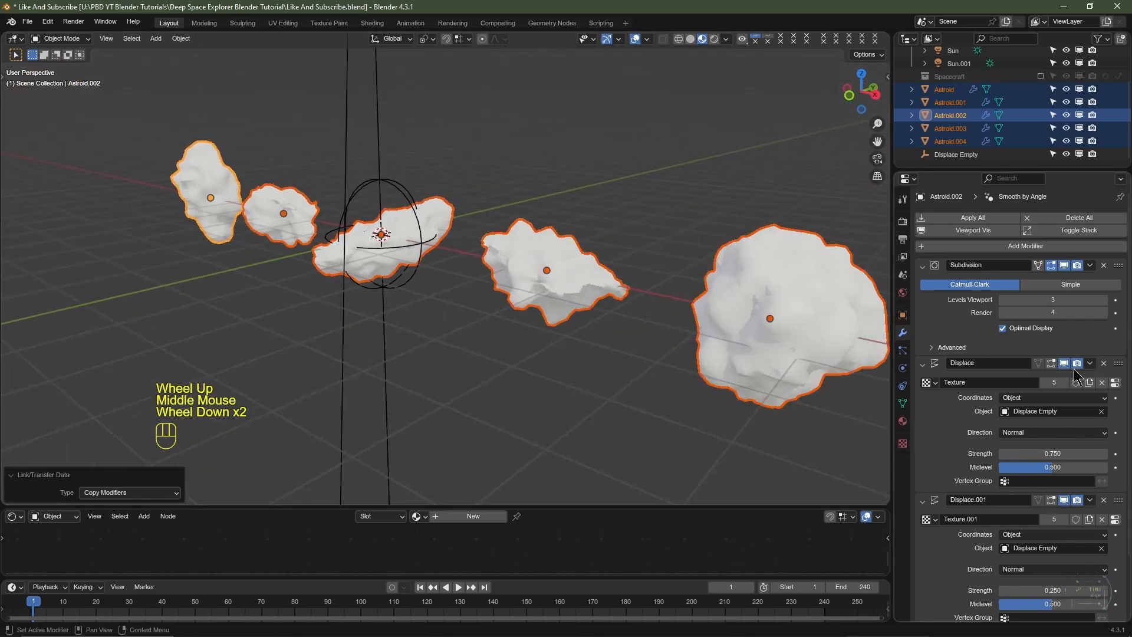
pyautogui.scroll(-3, 1014, 366)
pyautogui.click(735, 354)
pyautogui.click(578, 281)
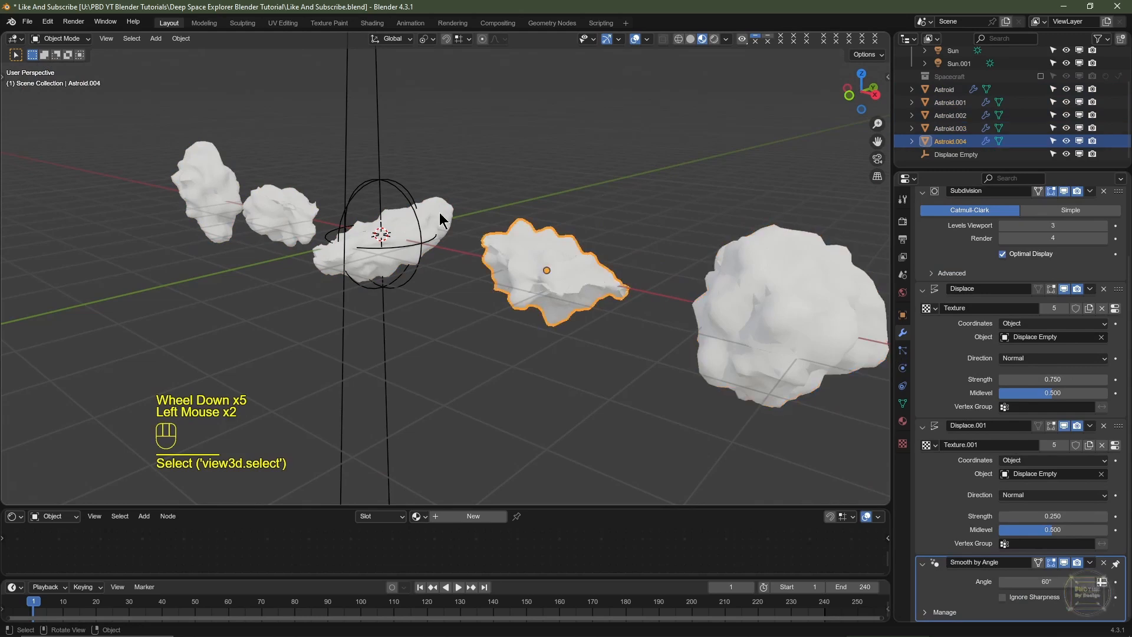
pyautogui.click(395, 225)
pyautogui.click(283, 208)
pyautogui.click(225, 189)
pyautogui.moveTo(492, 323); pyautogui.dragTo(562, 358, button='middle')
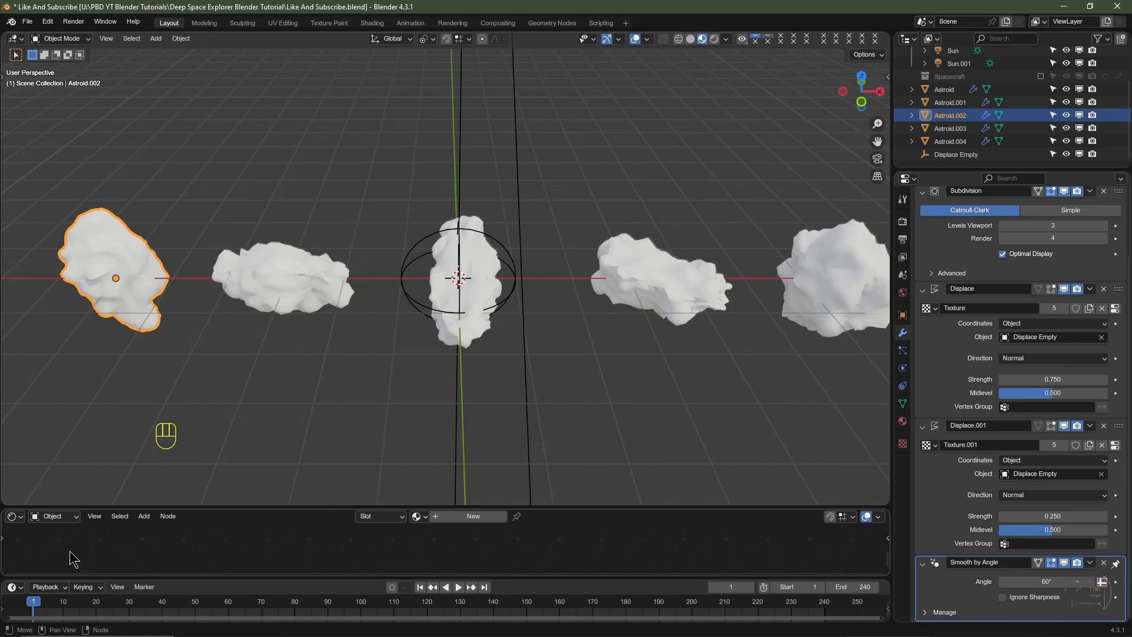
# Close the Shader Editor area beneath the 3D viewport and split the viewport into two stacked areas
pyautogui.moveTo(7, 499); pyautogui.dragTo(6, 526)
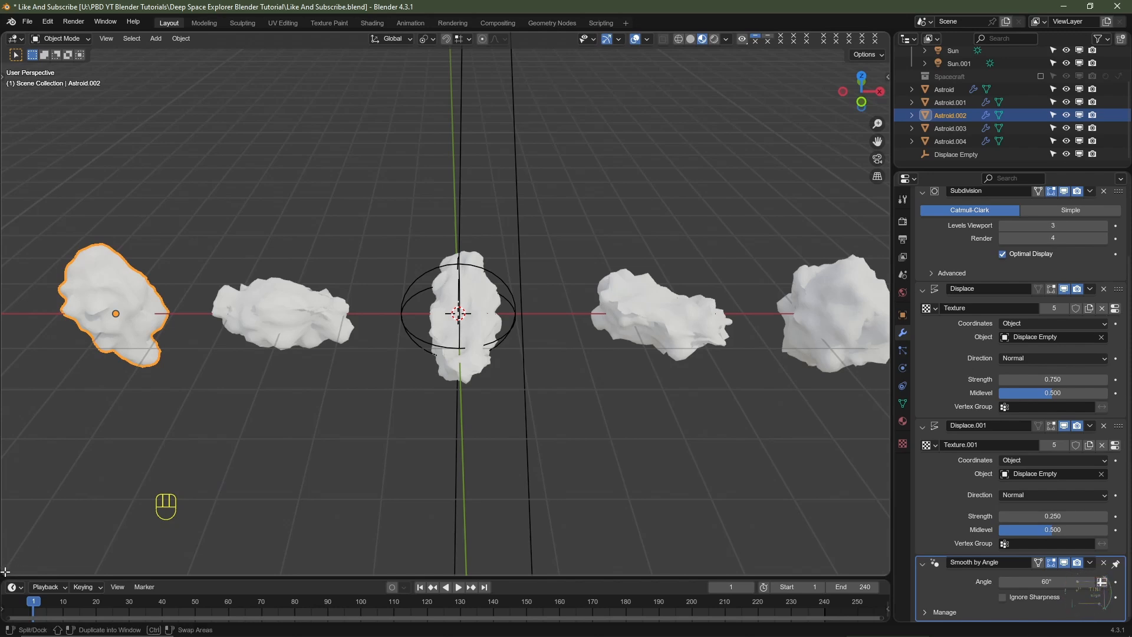
pyautogui.moveTo(6, 572); pyautogui.dragTo(18, 319)
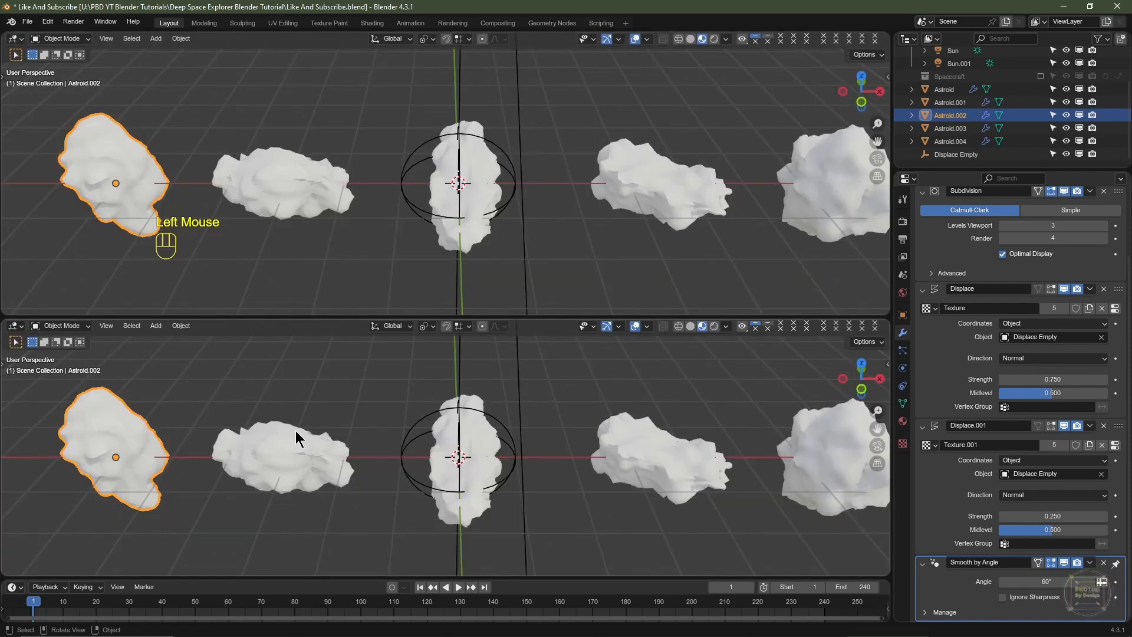
# Turn the lower 3D viewport area into a Shader Editor and keep Astroid.002 selected
pyautogui.click(14, 326)
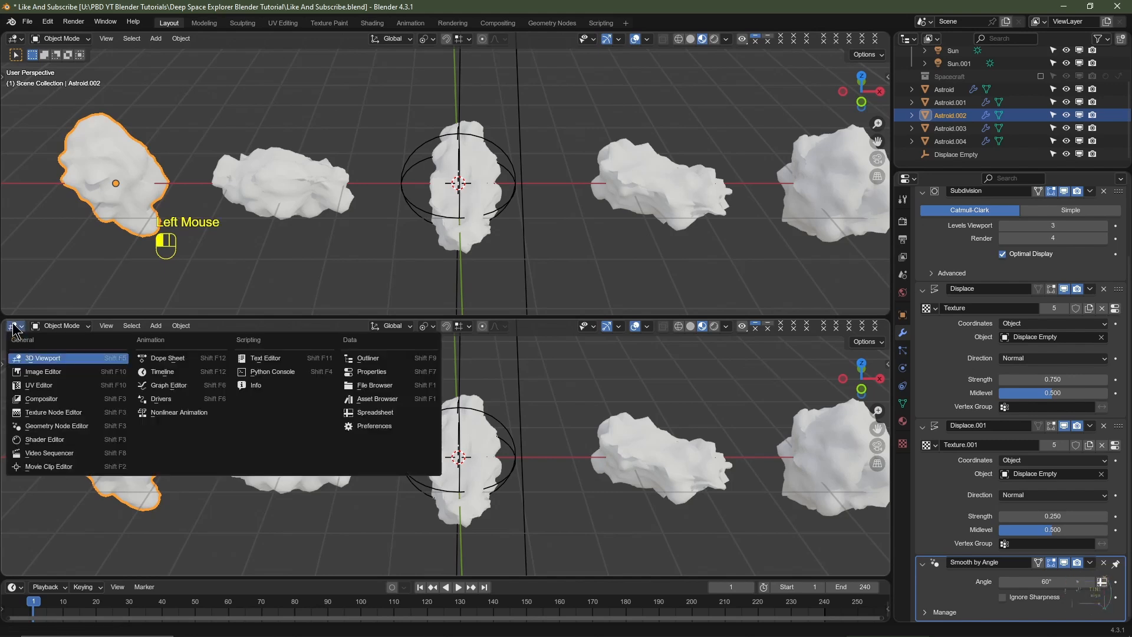
pyautogui.click(42, 440)
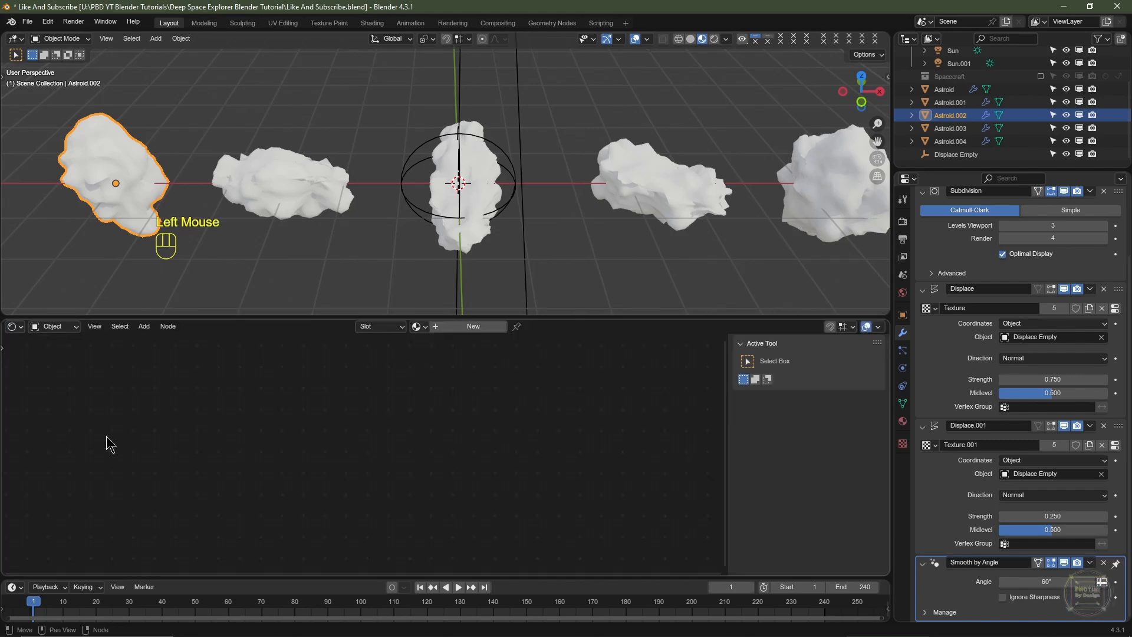
pyautogui.click(106, 182)
pyautogui.keyDown('shift'); pyautogui.moveTo(106, 182); pyautogui.dragTo(310, 193, button='middle'); pyautogui.keyUp('shift')
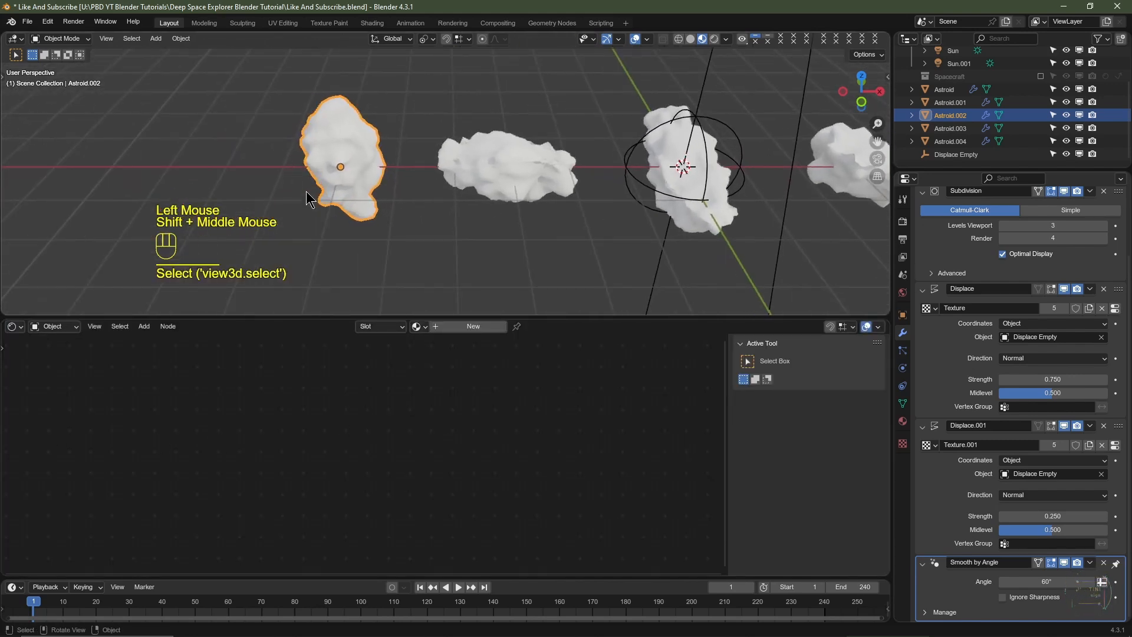
# Create a new material on Astroid.002 and name it Astroid
pyautogui.click(454, 326)
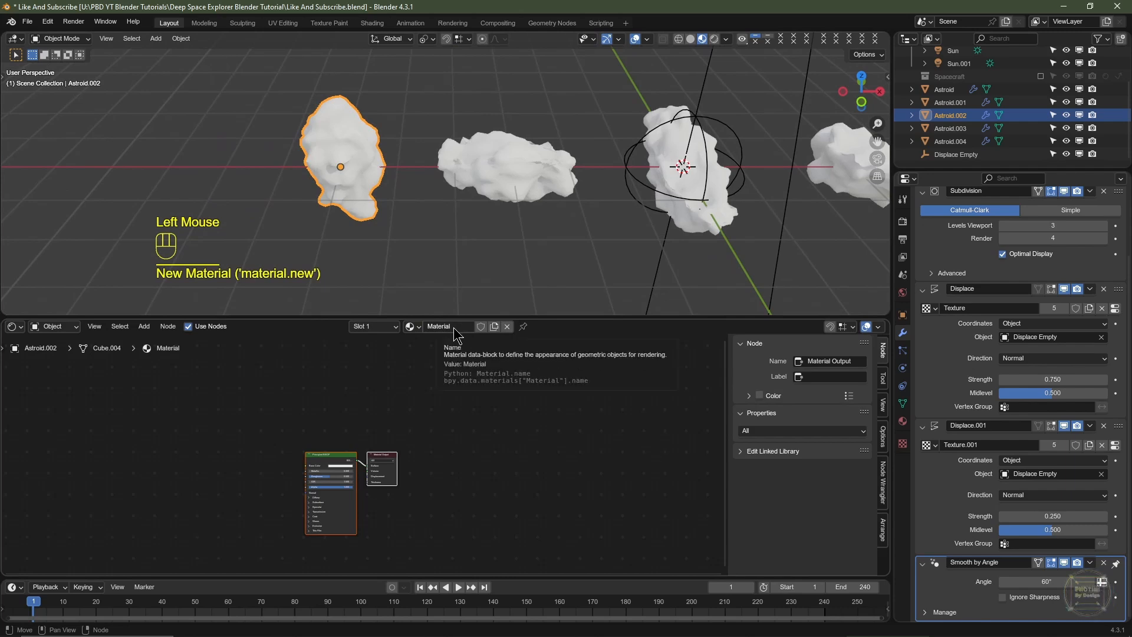
pyautogui.click(453, 326)
pyautogui.write('Astroid')
pyautogui.press('Return')
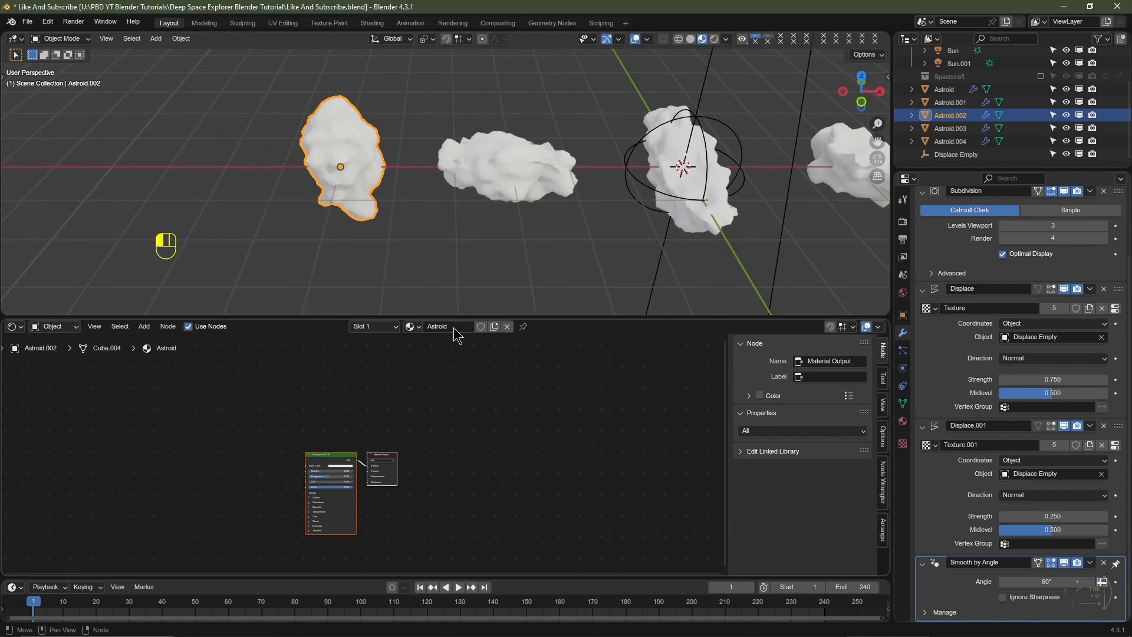
# Hide the Shader Editor's sidebar and enlarge the editor area at the expense of the 3D viewport above it
pyautogui.press('n')
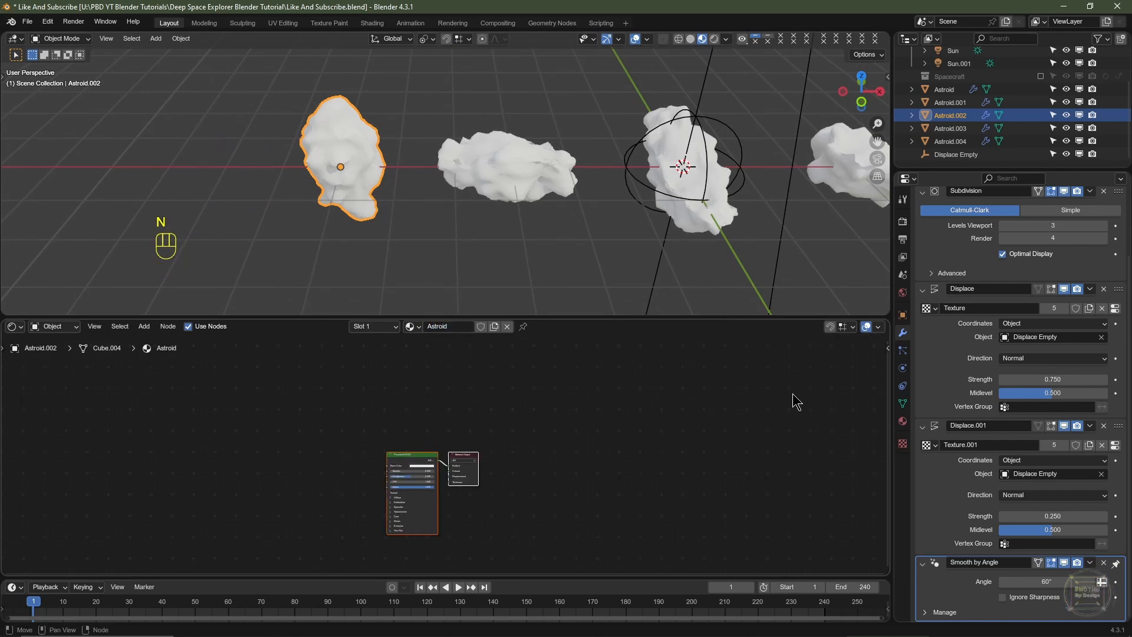
pyautogui.scroll(2, 698, 431)
pyautogui.moveTo(590, 319); pyautogui.dragTo(590, 198)
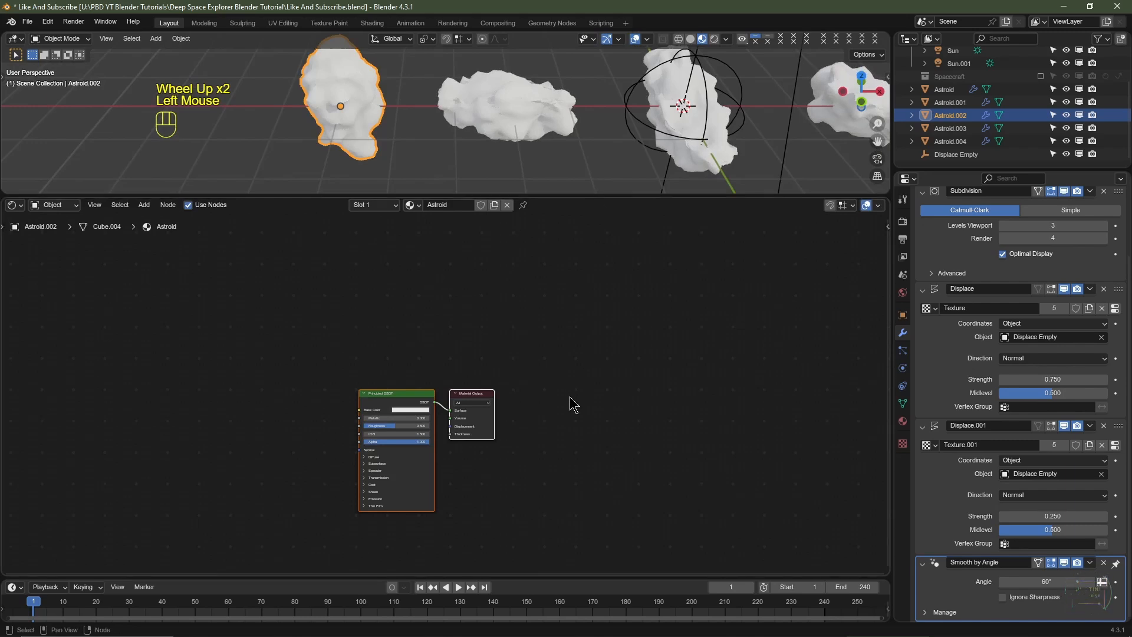
pyautogui.scroll(3, 512, 454)
pyautogui.moveTo(512, 454); pyautogui.dragTo(603, 372, button='middle')
# Frame Astroid.002 in front view and move the Principled BSDF and Material Output nodes over to free space ahead of them
pyautogui.keyDown('shift'); pyautogui.moveTo(448, 130); pyautogui.dragTo(463, 106, button='middle'); pyautogui.keyUp('shift')
pyautogui.press('KP_1')
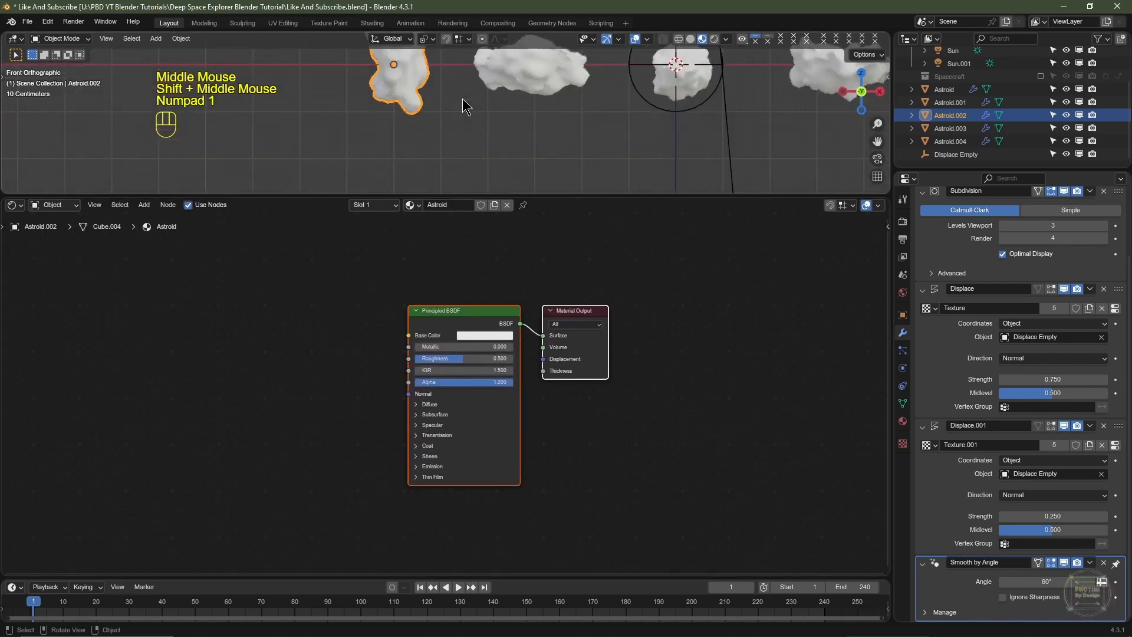
pyautogui.press('KP_Decimal')
pyautogui.scroll(2, 479, 117)
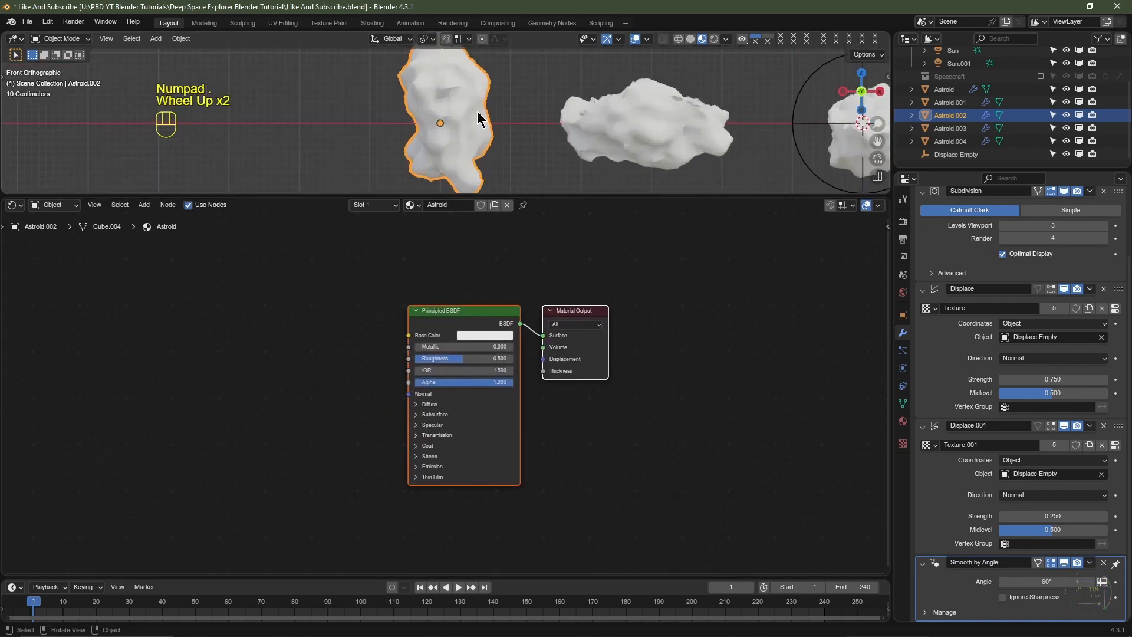
pyautogui.moveTo(506, 279); pyautogui.dragTo(551, 375)
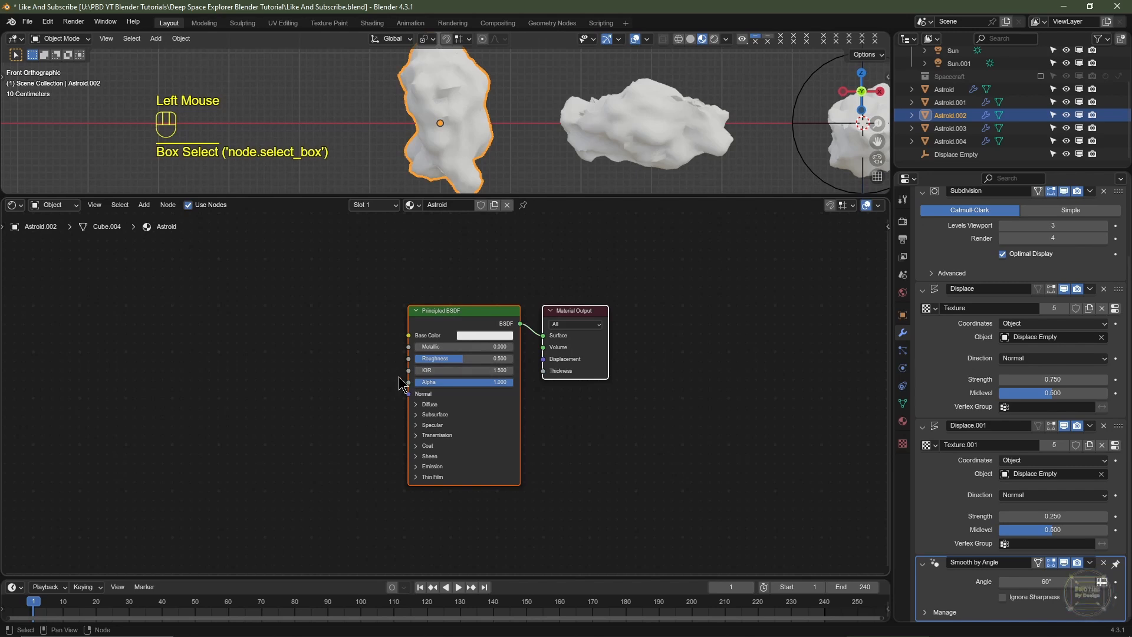
pyautogui.press('g')
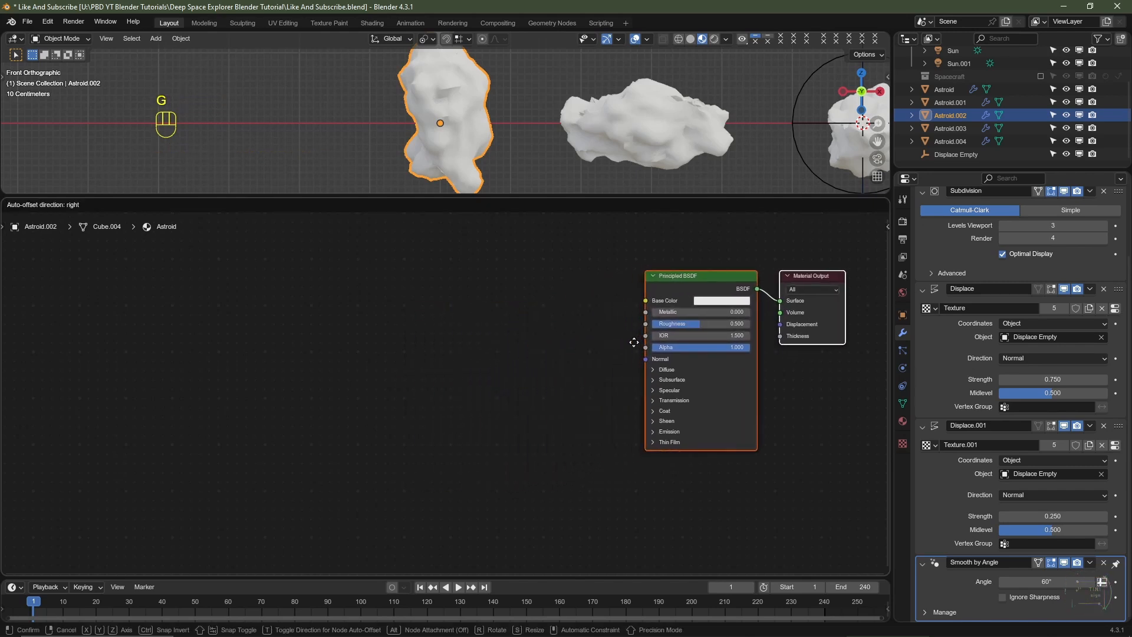
pyautogui.click(637, 349)
# Set the Principled BSDF's base color to a dark slate blue with a hue of about 0.6
pyautogui.moveTo(384, 152); pyautogui.dragTo(373, 131, button='middle')
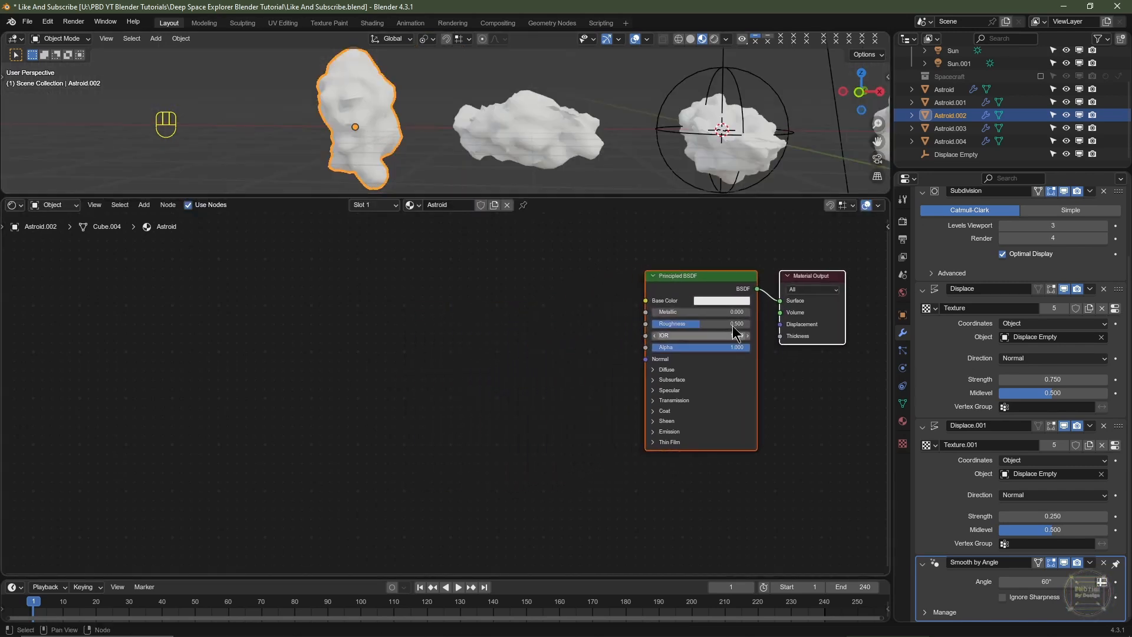
pyautogui.click(724, 302)
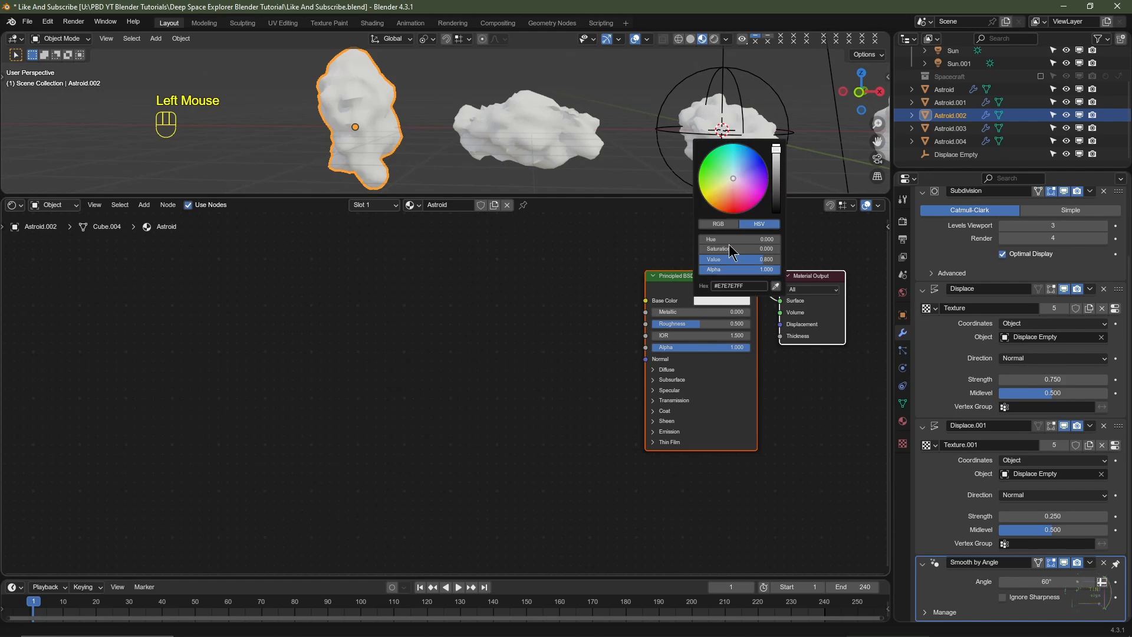
pyautogui.click(739, 169)
pyautogui.scroll(-9, 738, 169)
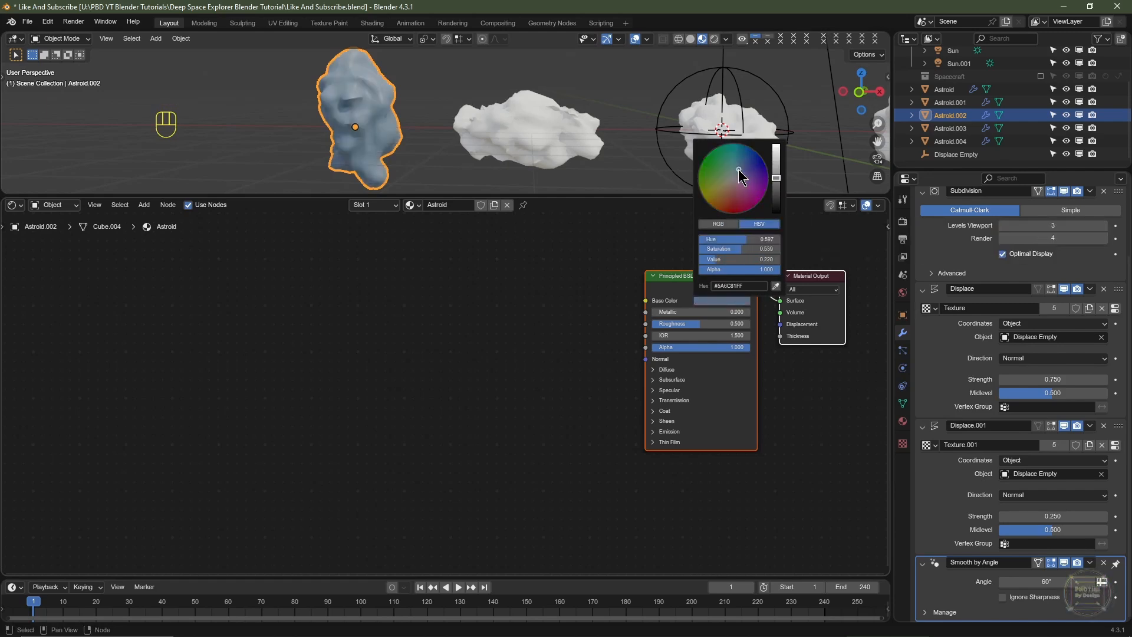
pyautogui.scroll(-3, 432, 386)
# Link the Astroid material to the other four asteroids, with Astroid.002 as the active object
pyautogui.scroll(-4, 625, 152)
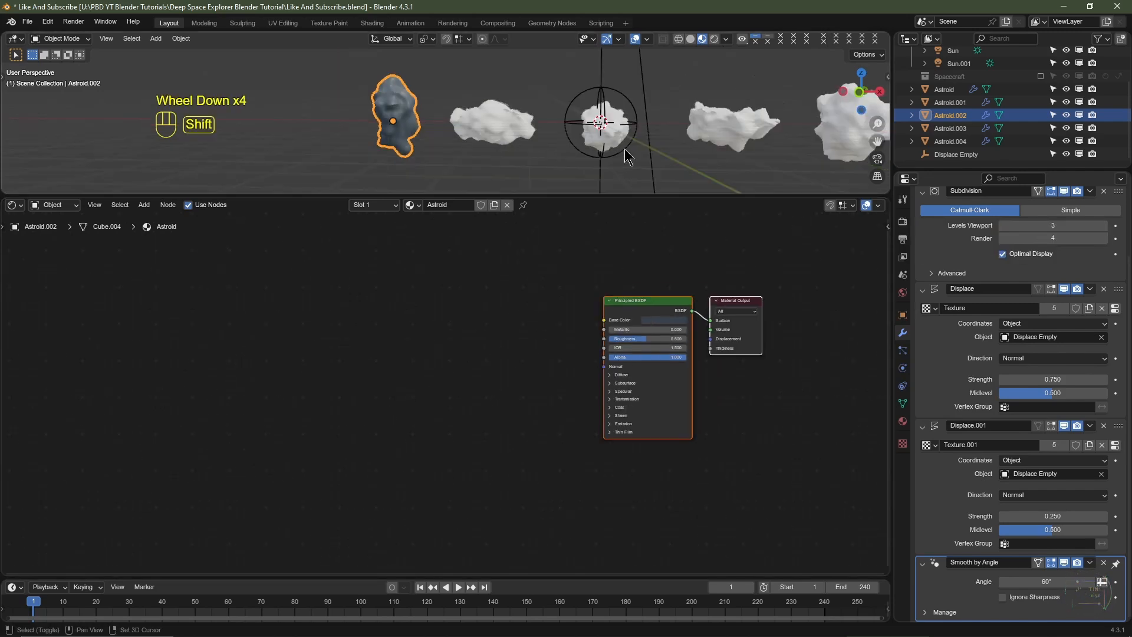
pyautogui.keyDown('shift'); pyautogui.moveTo(625, 151); pyautogui.dragTo(503, 150, button='middle'); pyautogui.keyUp('shift')
pyautogui.click(732, 116)
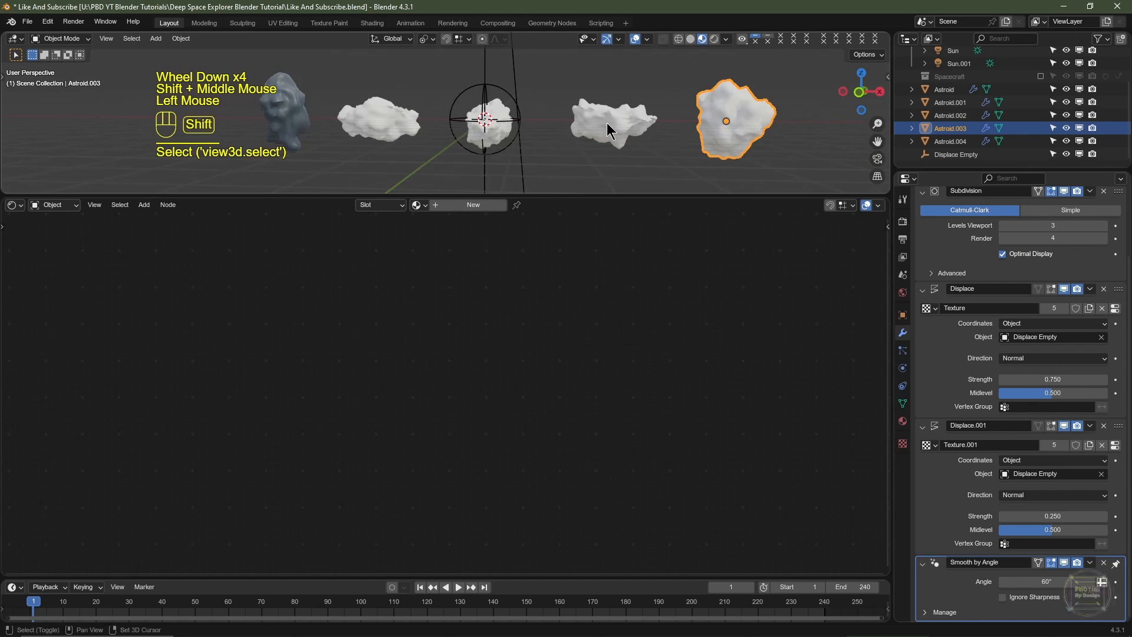
pyautogui.keyDown('shift'); pyautogui.click(567, 135); pyautogui.keyUp('shift')
pyautogui.keyDown('shift'); pyautogui.click(502, 133); pyautogui.keyUp('shift')
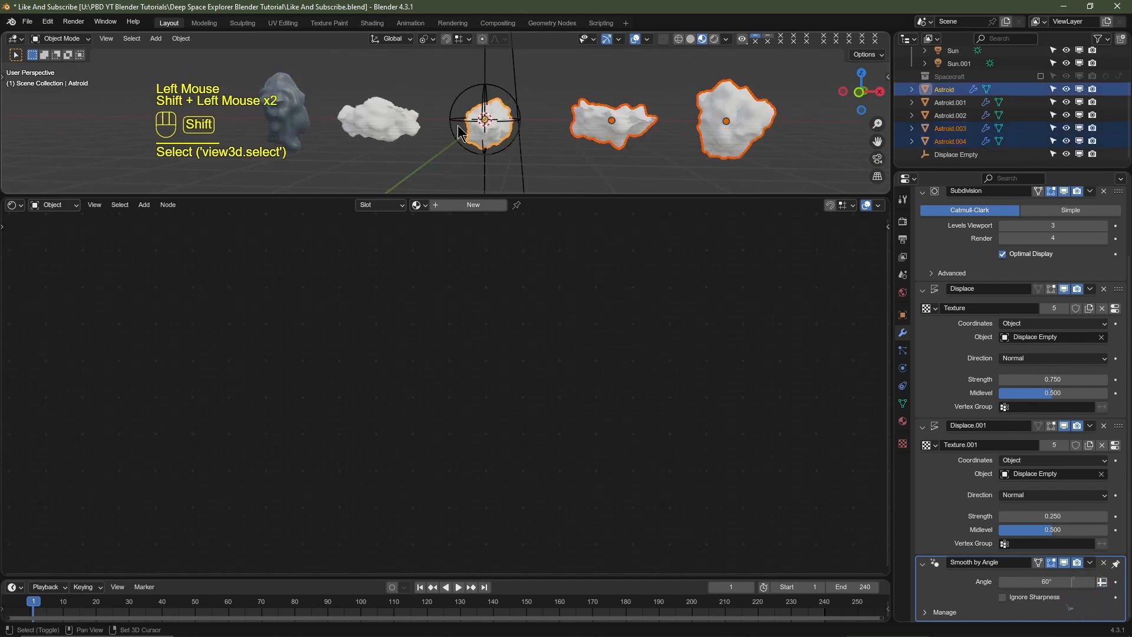
pyautogui.keyDown('shift'); pyautogui.click(399, 131); pyautogui.keyUp('shift')
pyautogui.keyDown('shift'); pyautogui.click(293, 131); pyautogui.keyUp('shift')
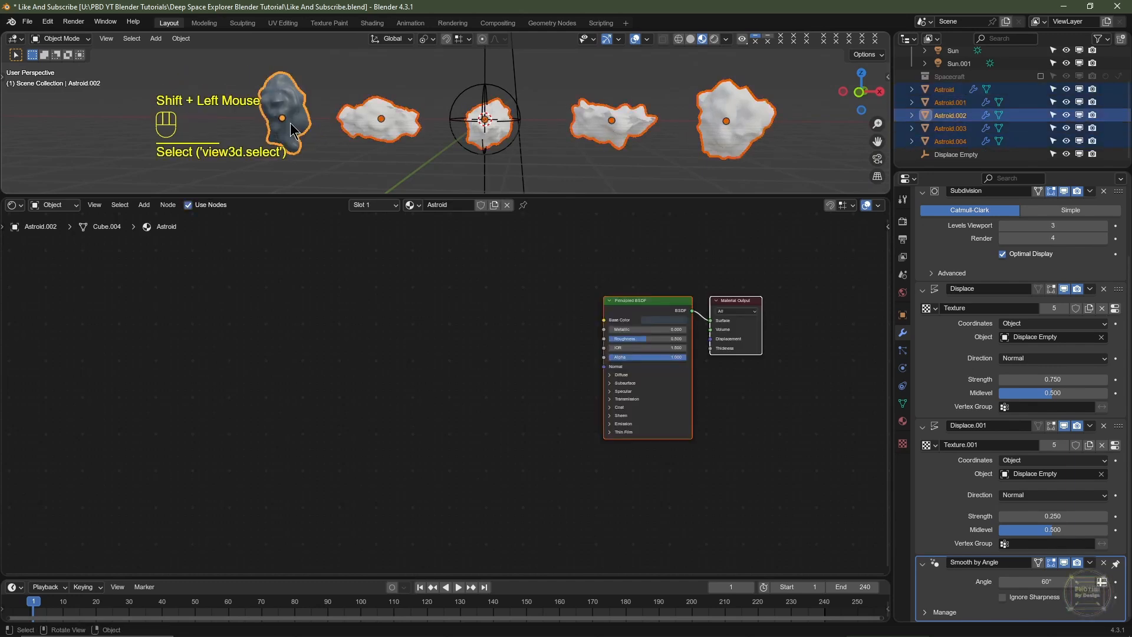
pyautogui.hotkey('ctrl', 'l')
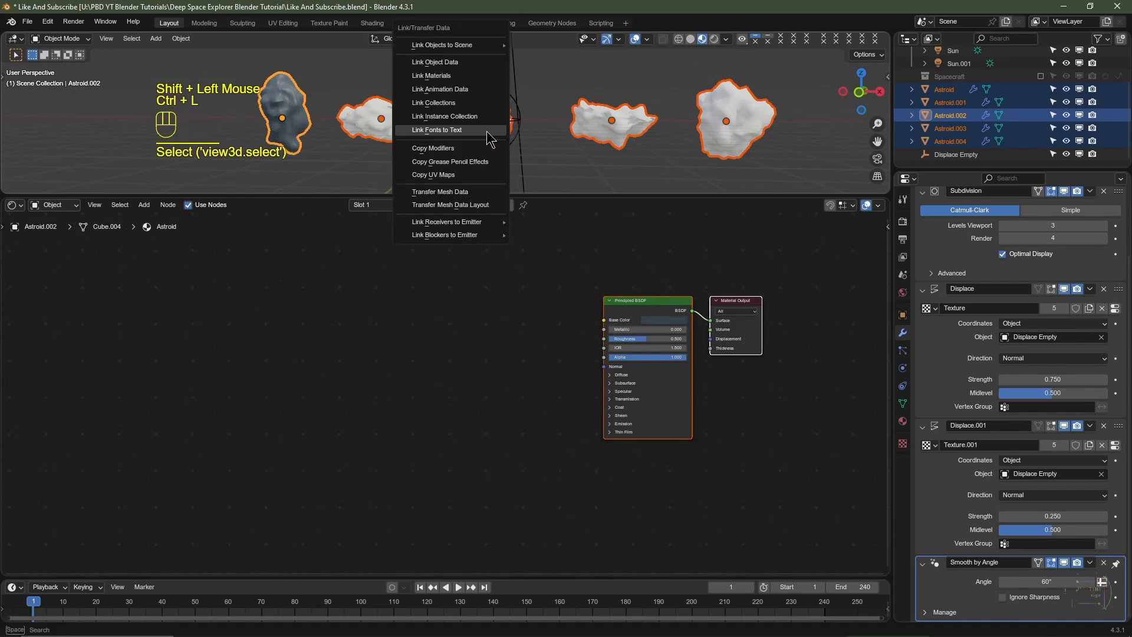
pyautogui.click(468, 79)
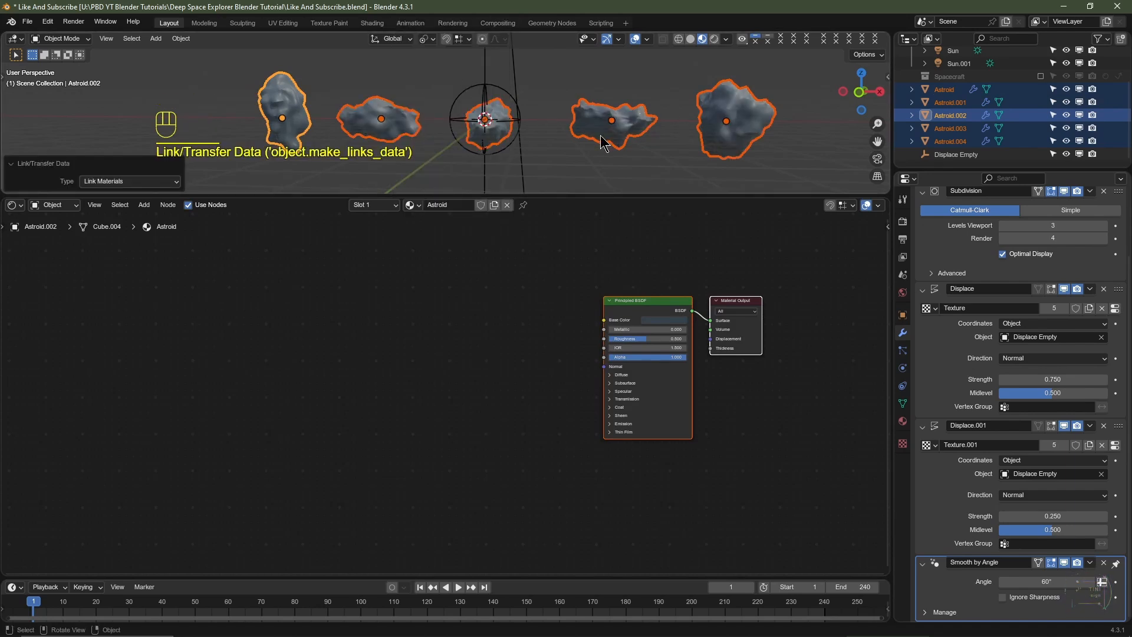
# Add a Geometry input node at the start of the Astroid material's node tree
pyautogui.scroll(-3, 603, 144)
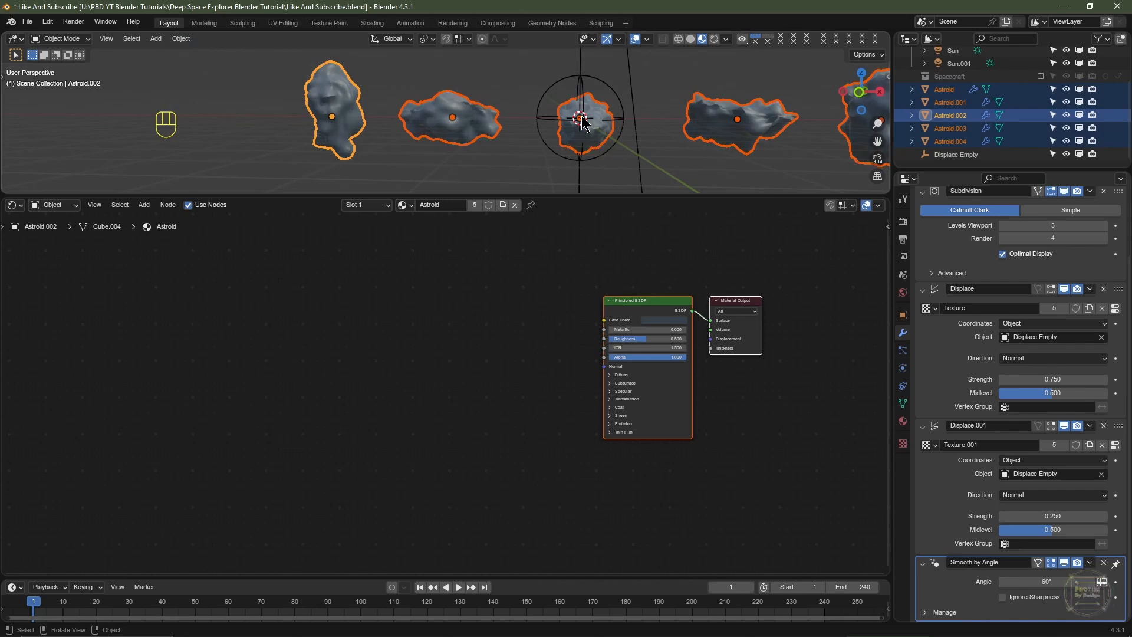
pyautogui.moveTo(581, 116); pyautogui.dragTo(595, 161, button='right')
pyautogui.moveTo(396, 151); pyautogui.dragTo(444, 167, button='middle')
pyautogui.scroll(-3, 445, 167)
pyautogui.moveTo(478, 357)
pyautogui.mouseDown(button='middle')
pyautogui.moveTo(537, 369)
pyautogui.moveTo(474, 375)
pyautogui.mouseUp(button='middle')
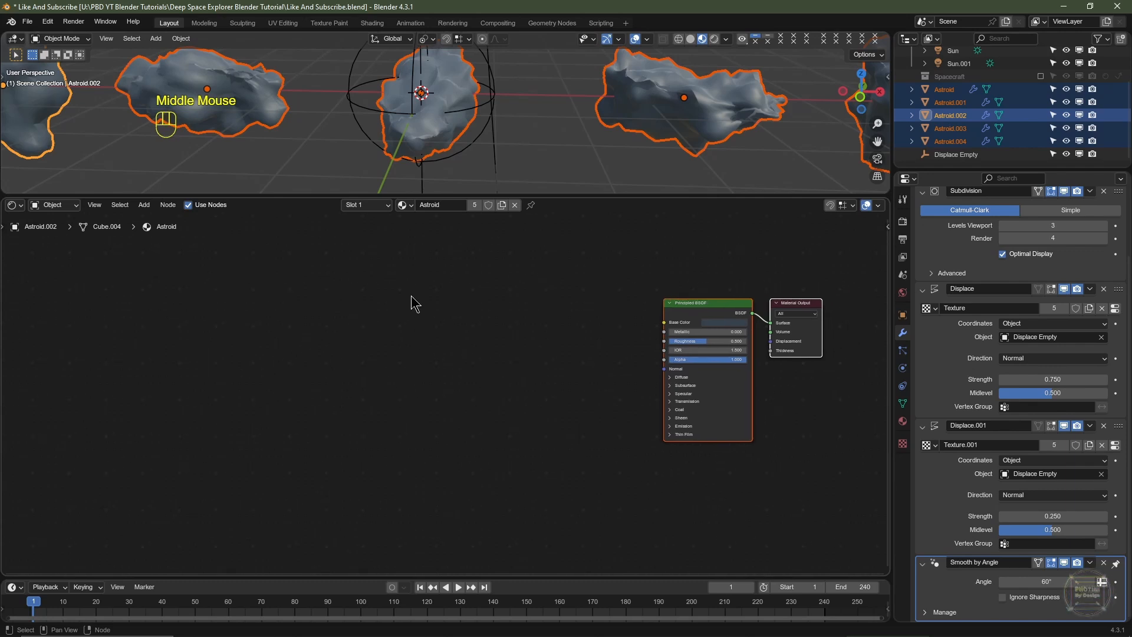
pyautogui.moveTo(429, 131); pyautogui.dragTo(466, 177, button='middle')
pyautogui.click(227, 440)
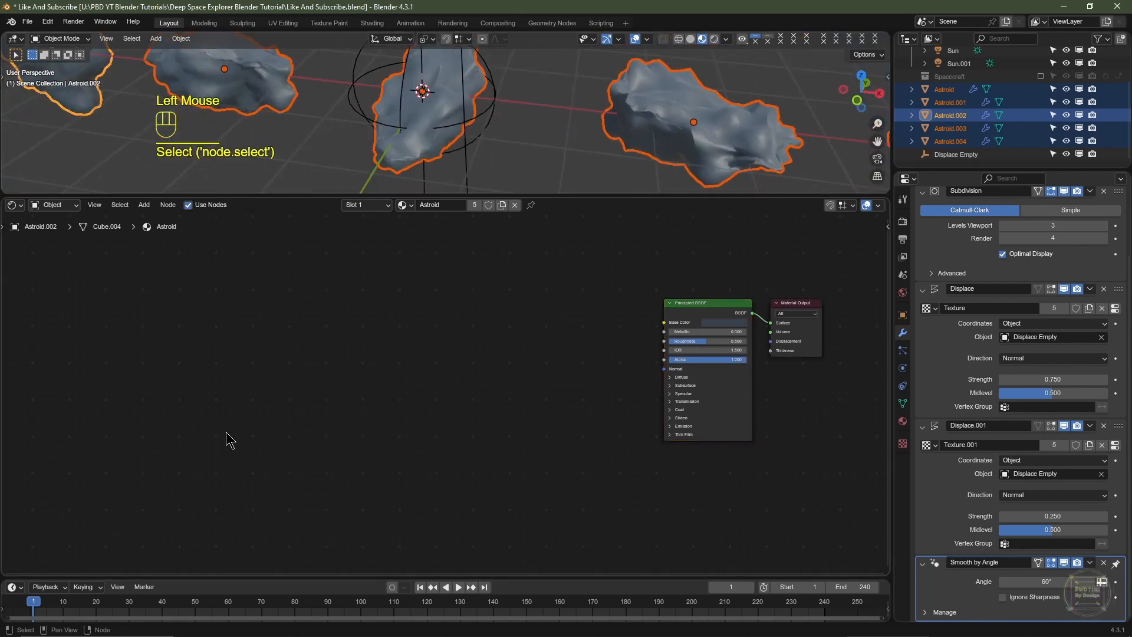
pyautogui.hotkey('shift', 'a')
pyautogui.moveTo(239, 455)
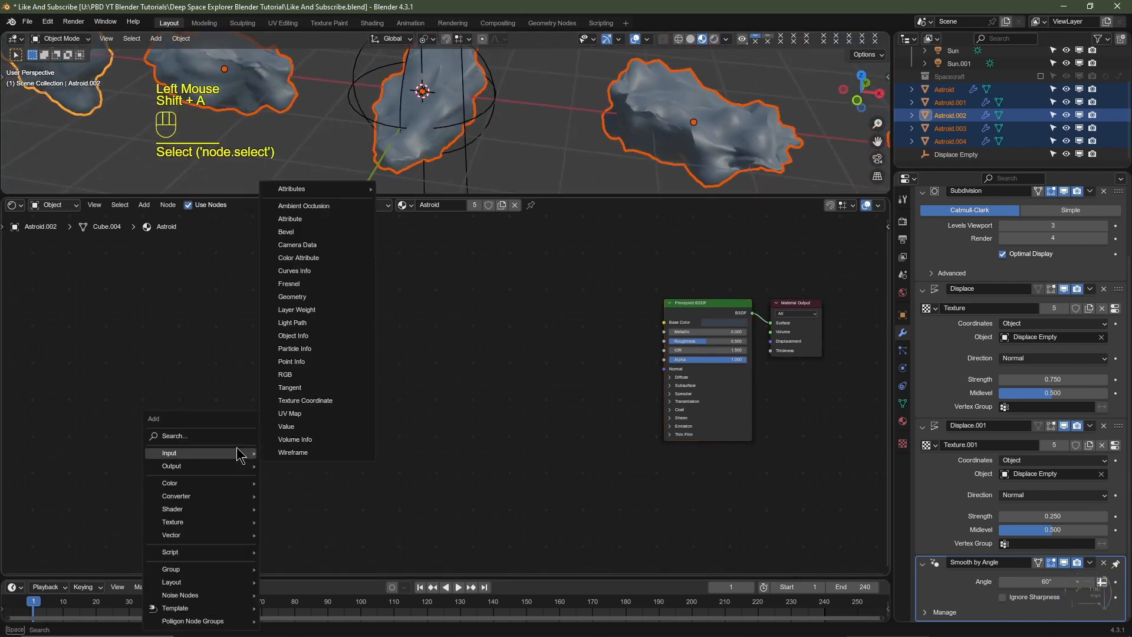
pyautogui.click(347, 298)
pyautogui.click(133, 450)
# Add an Ambient Occlusion node after the Geometry node, followed by a Color Ramp node
pyautogui.hotkey('shift', 'a')
pyautogui.moveTo(274, 460)
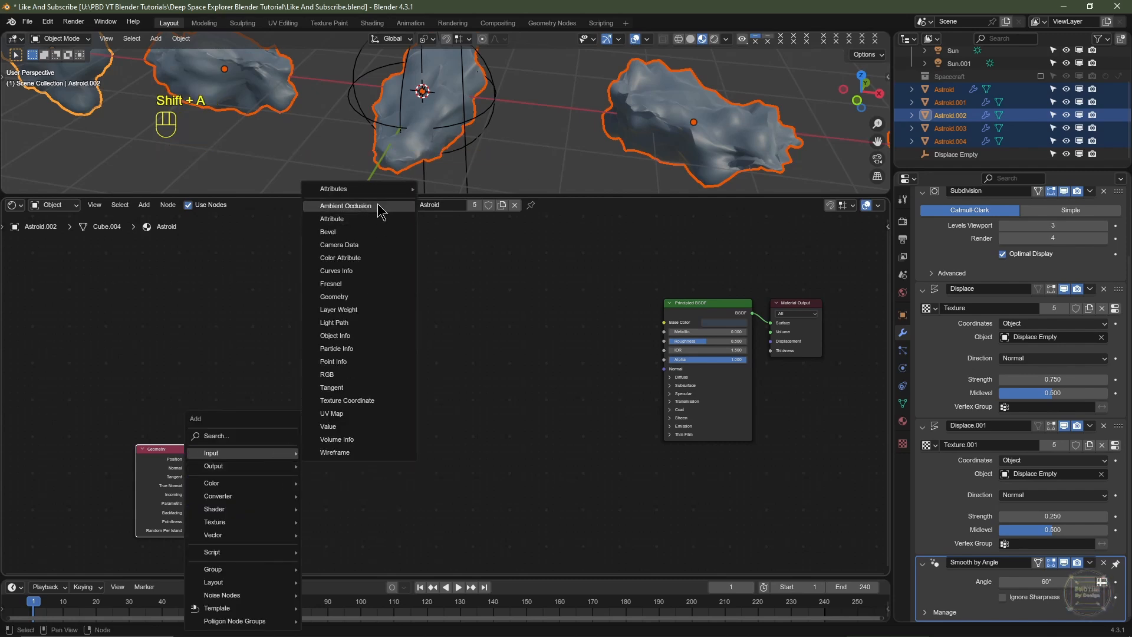
pyautogui.click(345, 206)
pyautogui.click(216, 411)
pyautogui.scroll(2, 273, 455)
pyautogui.hotkey('shift', 'a')
pyautogui.moveTo(307, 402)
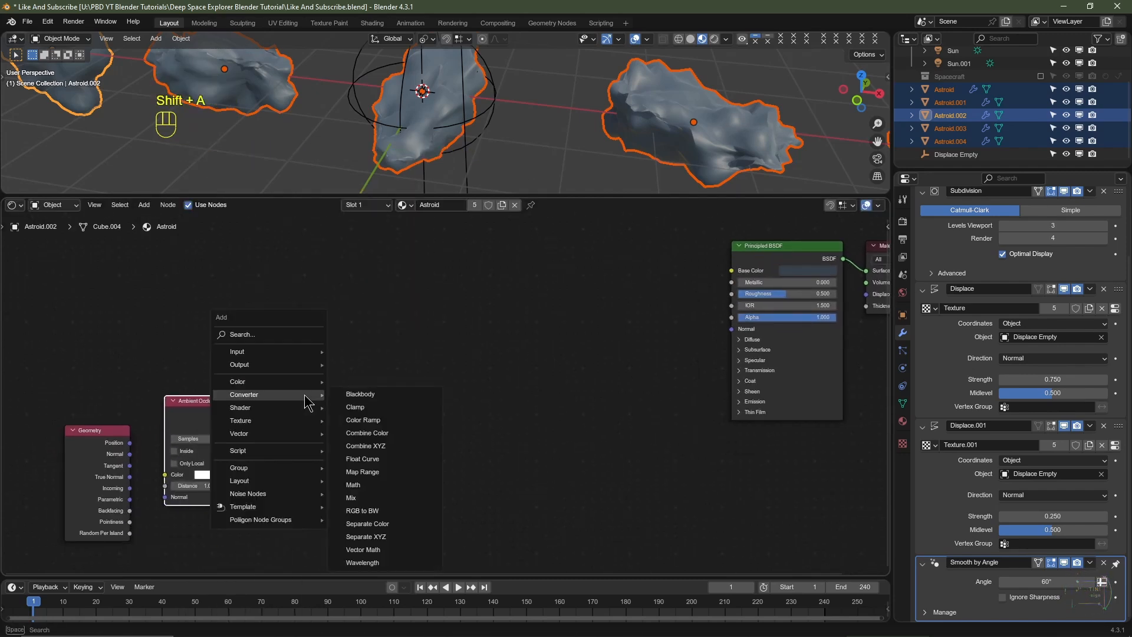
pyautogui.click(389, 423)
pyautogui.click(289, 384)
# Add a Mix Color node after the Color Ramp and set its A color to white and B color to black
pyautogui.hotkey('shift', 'a')
pyautogui.moveTo(298, 386)
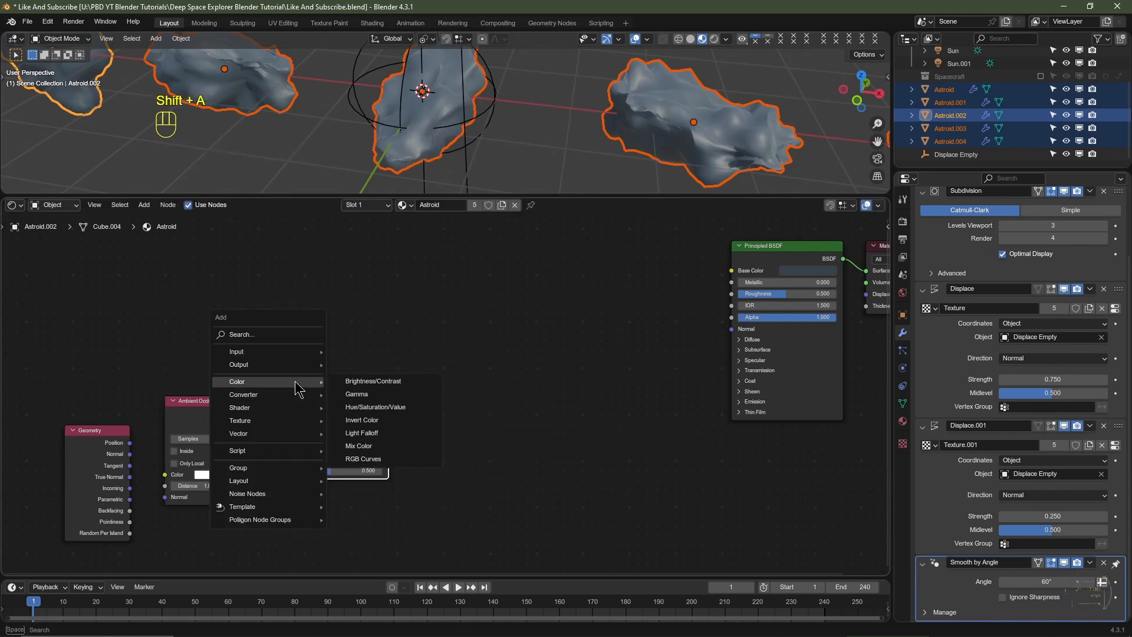
pyautogui.click(358, 446)
pyautogui.scroll(2, 472, 451)
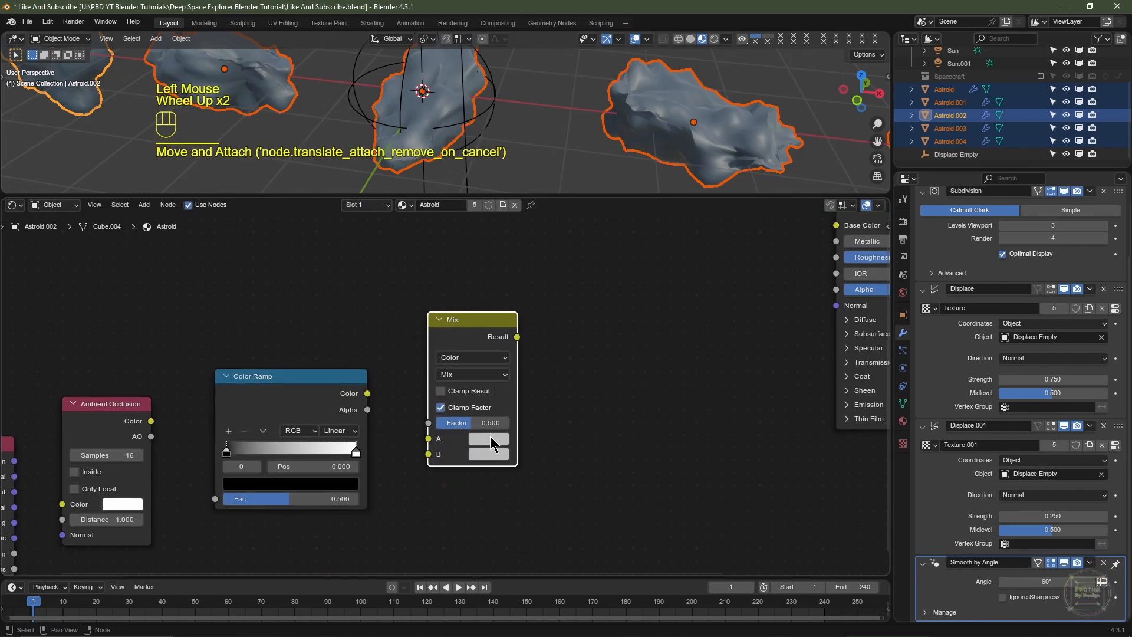
pyautogui.click(490, 438)
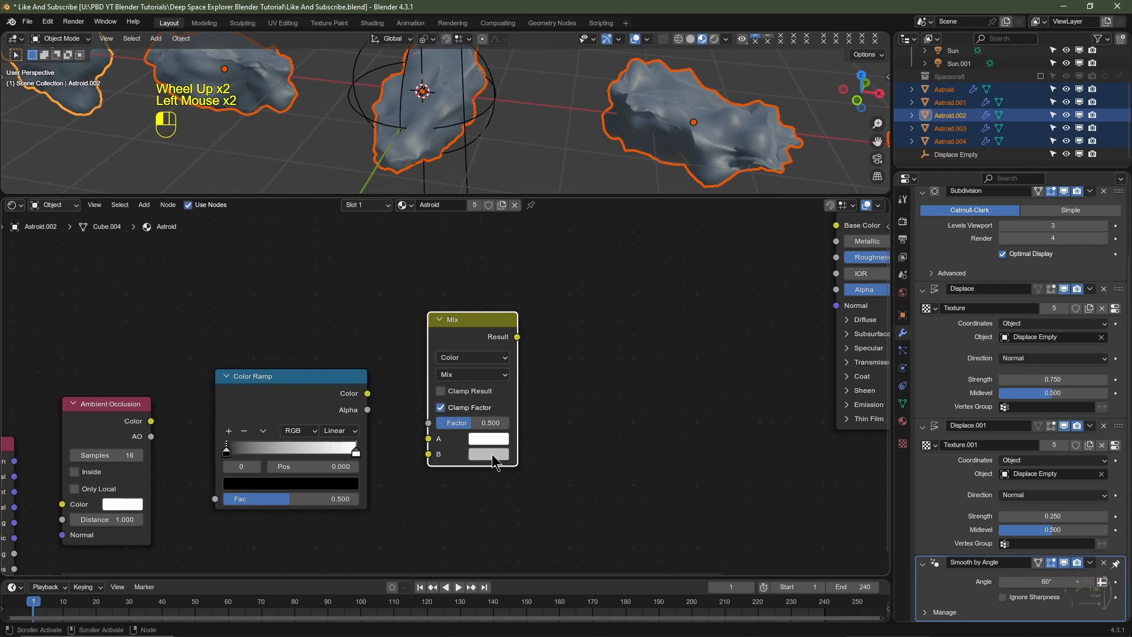
pyautogui.click(489, 454)
pyautogui.scroll(-10, 493, 463)
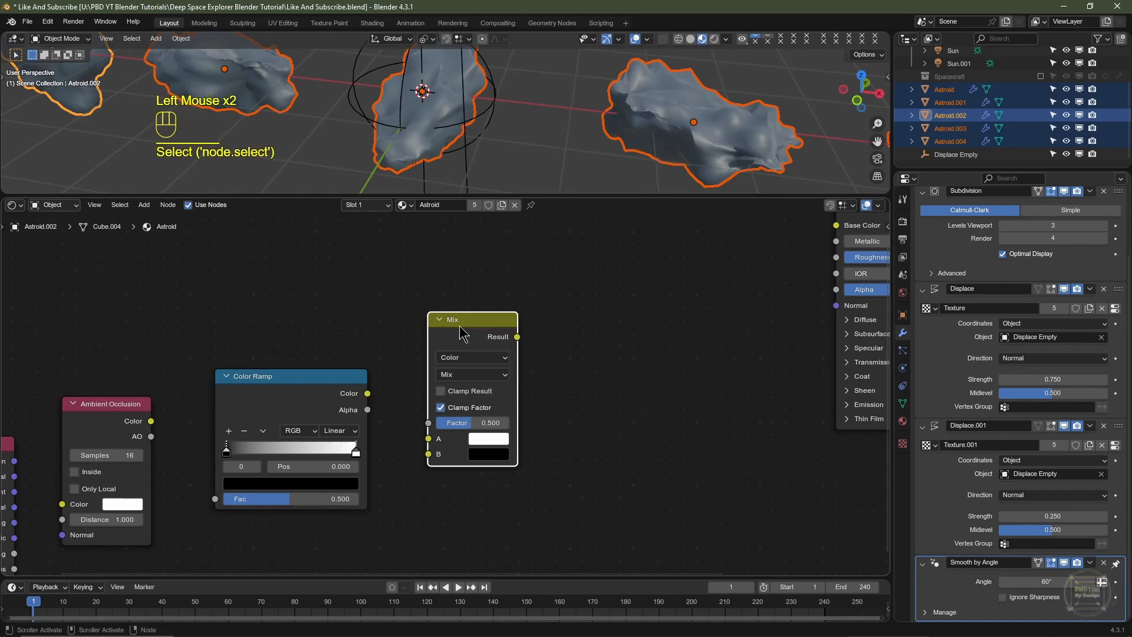
# Duplicate the Mix node, place the copy before the Principled BSDF, and set its A color to slate blue #546280
pyautogui.hotkey('shift', 'd')
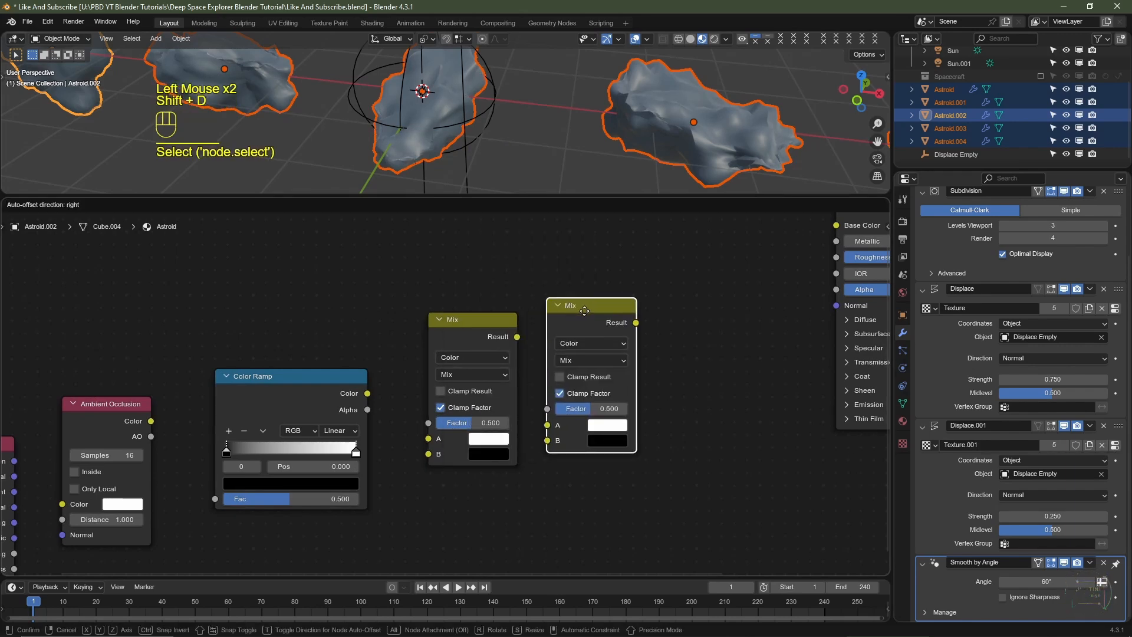
pyautogui.click(624, 293)
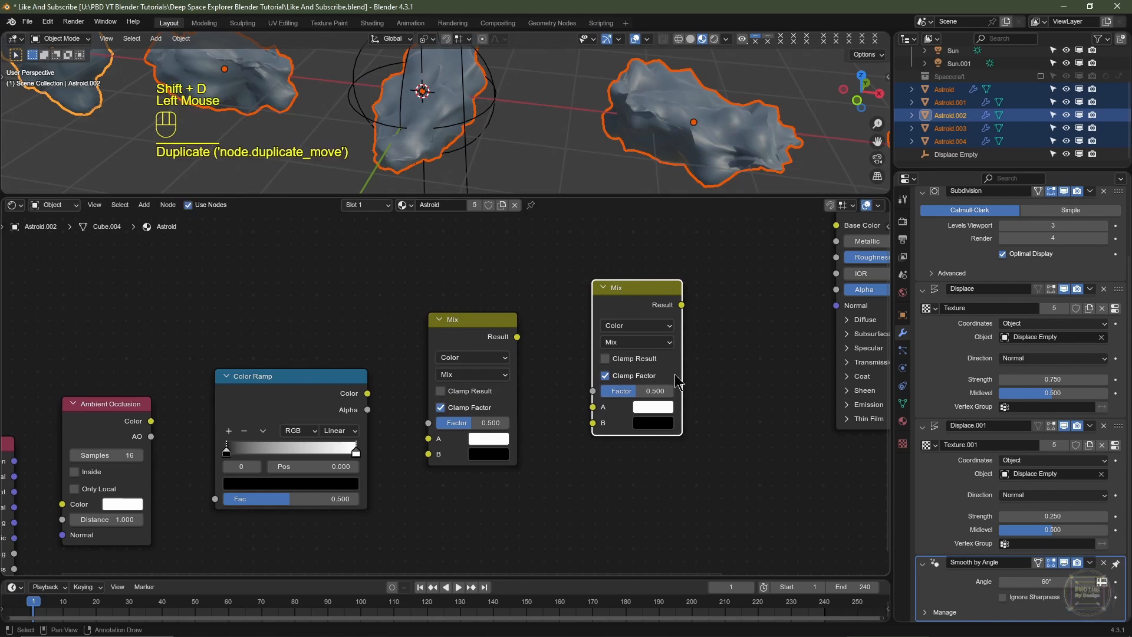
pyautogui.moveTo(653, 407); pyautogui.dragTo(494, 398, button='middle')
pyautogui.click(494, 398)
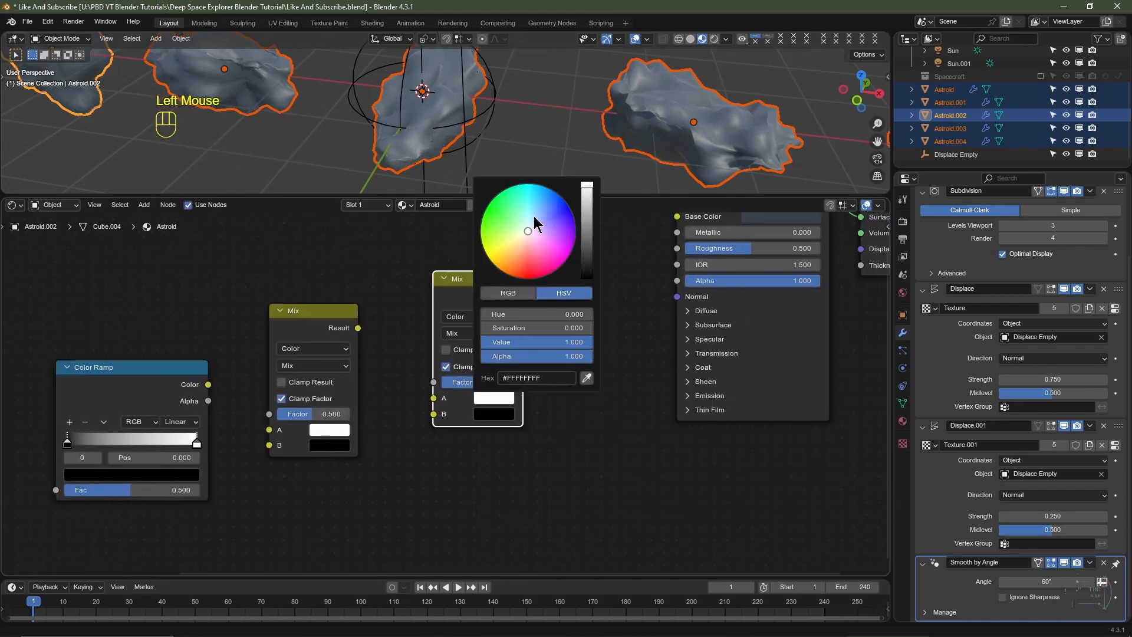
pyautogui.click(537, 218)
pyautogui.scroll(-6, 540, 223)
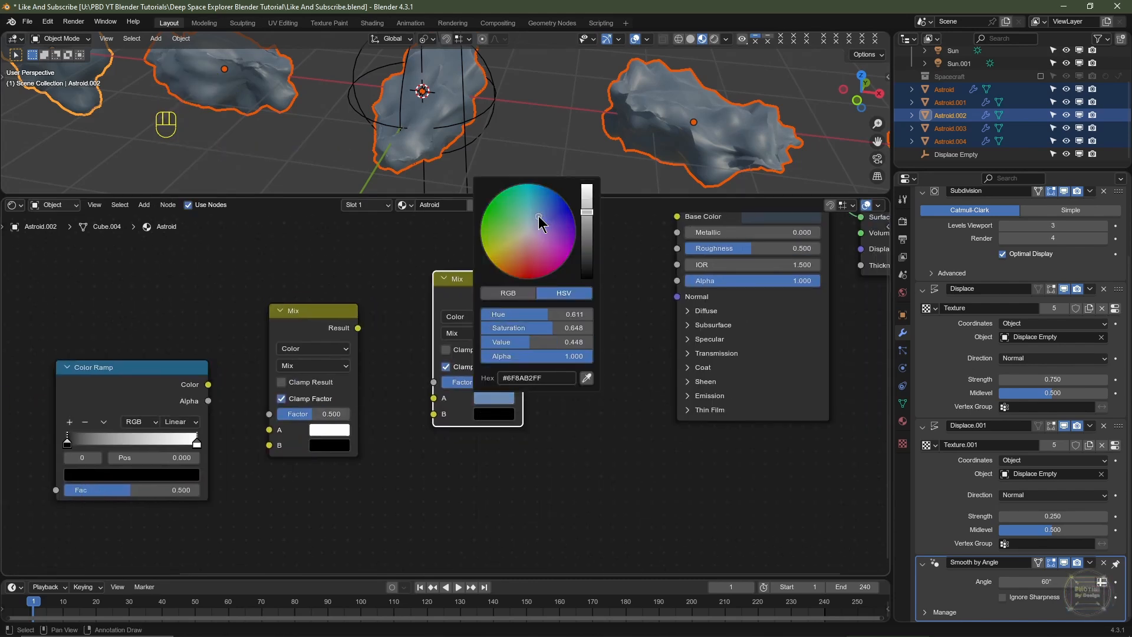
pyautogui.scroll(-4, 539, 223)
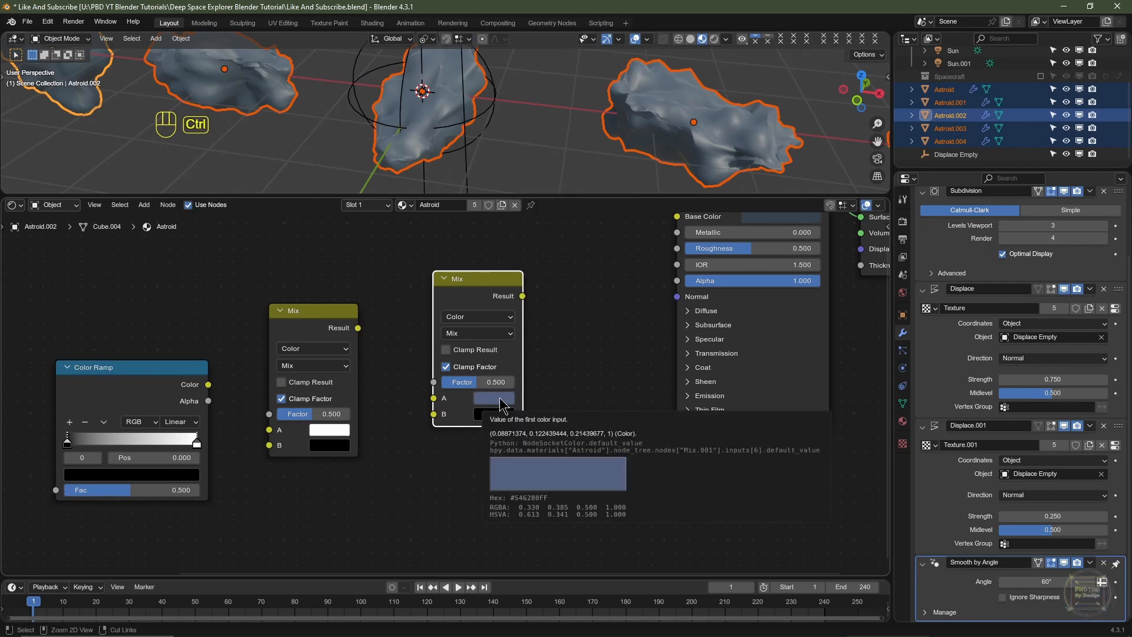
# Copy the second Mix node's A color to its B input and darken B to a deep slate blue of about #222733
pyautogui.hotkey('ctrl', 'c')
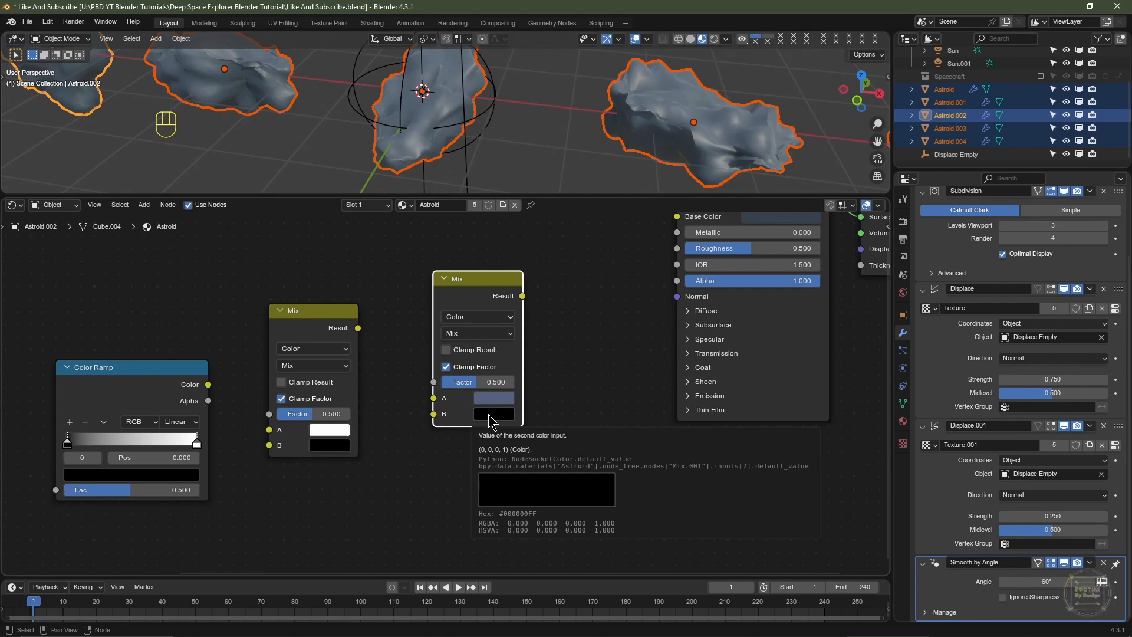
pyautogui.hotkey('ctrl', 'v')
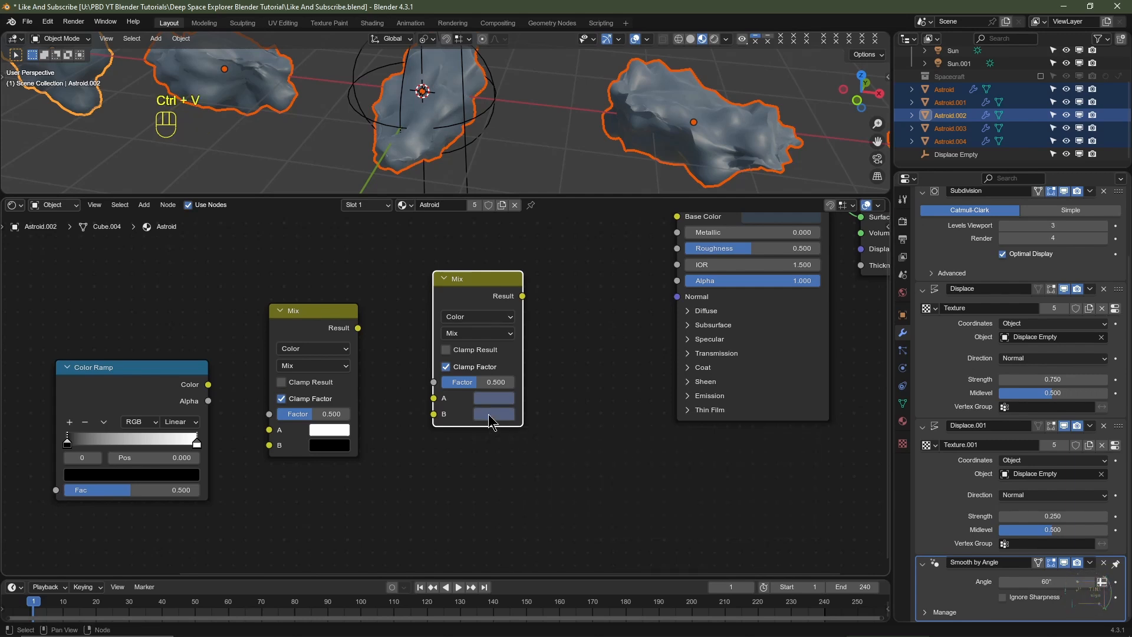
pyautogui.click(490, 415)
pyautogui.scroll(-5, 489, 416)
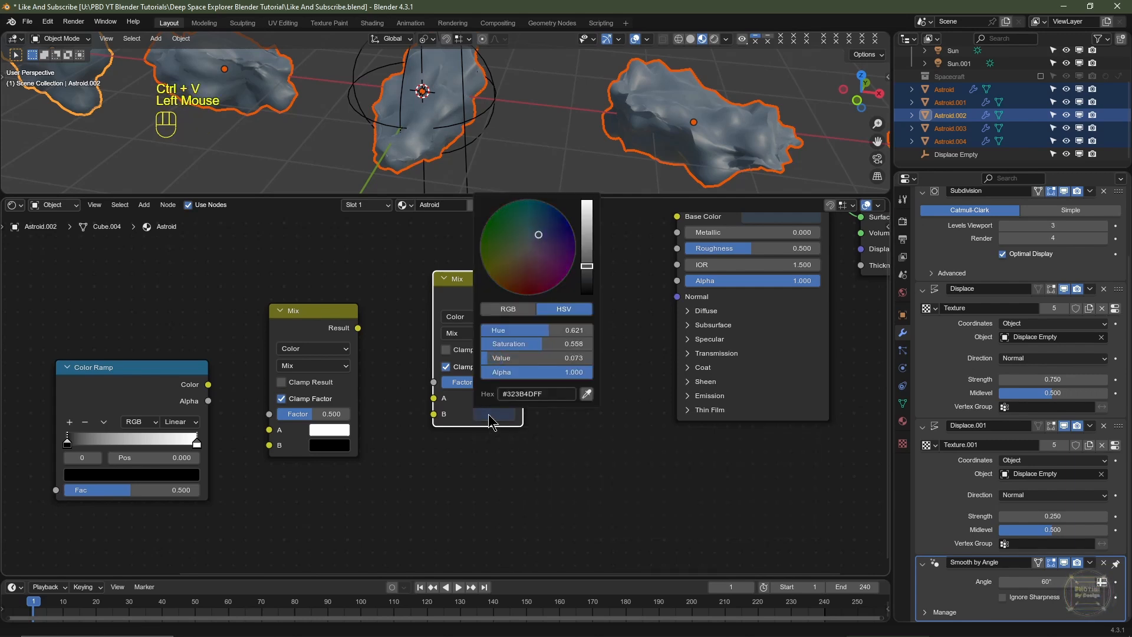
pyautogui.scroll(-1, 489, 415)
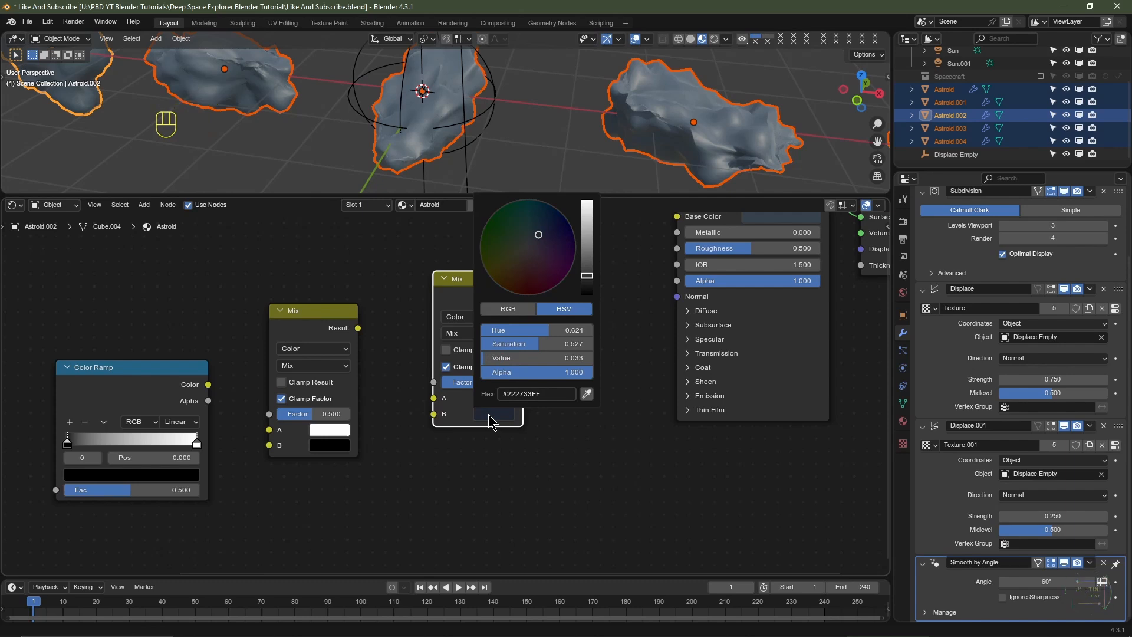
pyautogui.scroll(1, 489, 415)
# Link the second Mix node's Result to the Principled BSDF's Base Color, and the first Mix node's Result to the second's Factor
pyautogui.moveTo(570, 507); pyautogui.dragTo(530, 574, button='middle')
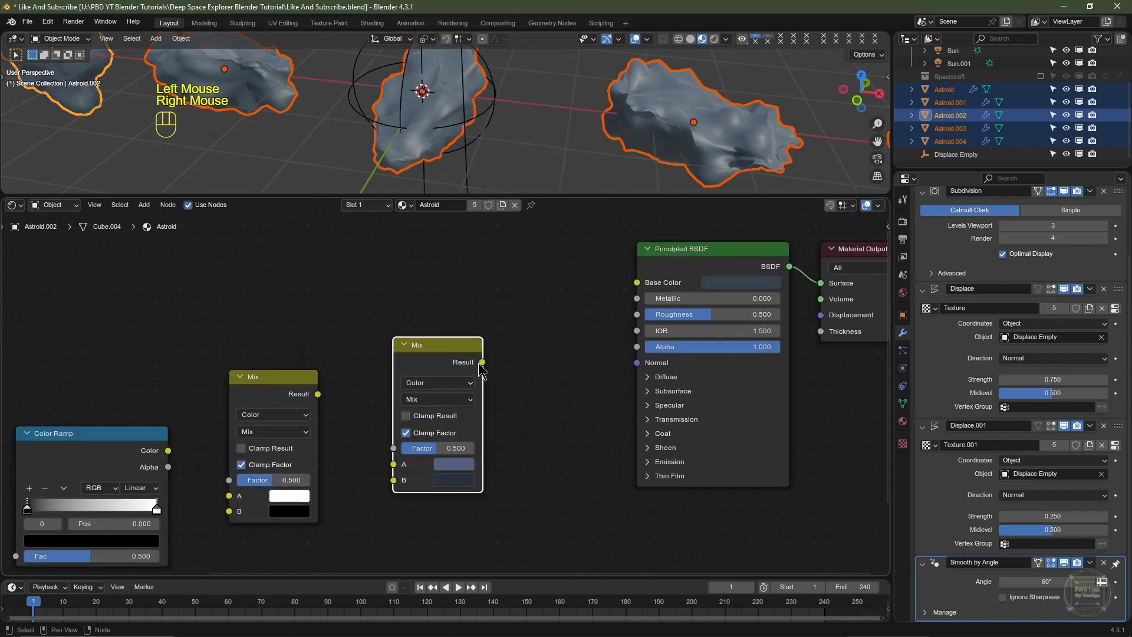
pyautogui.moveTo(482, 362); pyautogui.dragTo(637, 283)
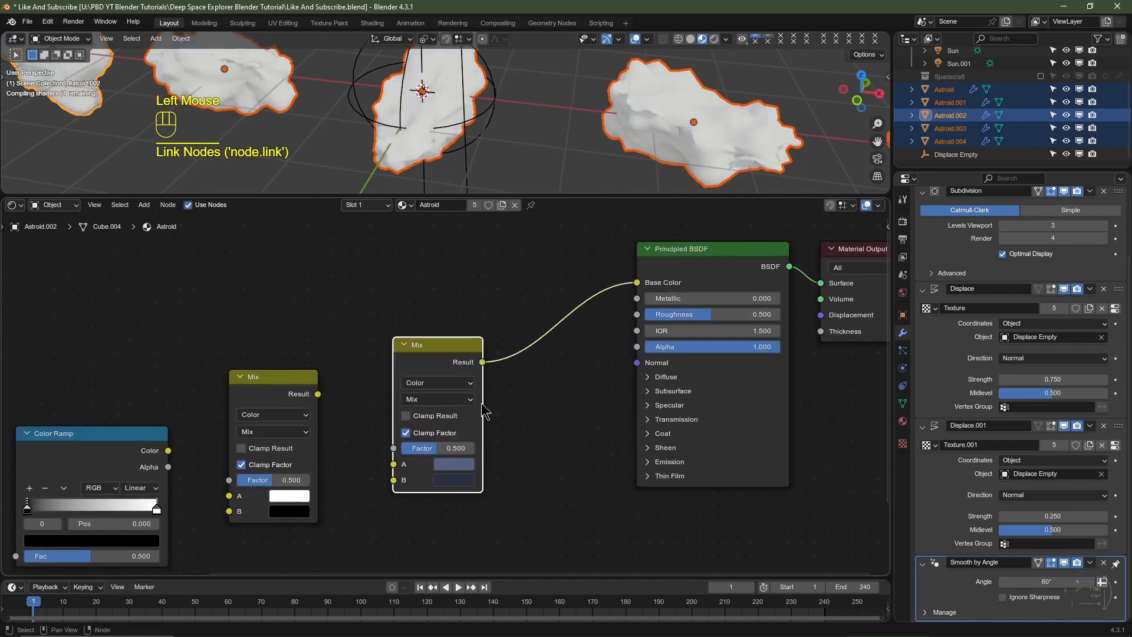
pyautogui.moveTo(482, 403); pyautogui.dragTo(567, 332, button='right')
pyautogui.moveTo(403, 320); pyautogui.dragTo(479, 377)
pyautogui.moveTo(371, 431); pyautogui.dragTo(484, 388, button='middle')
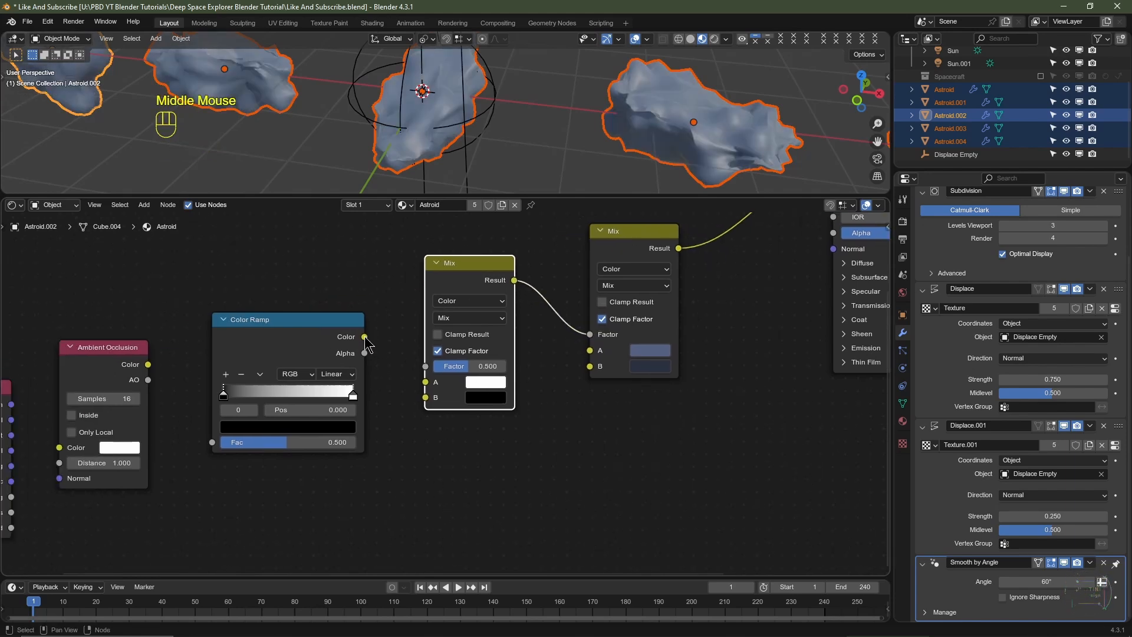
# Link the Color Ramp's Color to the first Mix node's Factor, and the Ambient Occlusion Color to the ramp's Fac
pyautogui.moveTo(366, 337); pyautogui.dragTo(426, 367)
pyautogui.moveTo(426, 366); pyautogui.dragTo(579, 350, button='middle')
pyautogui.moveTo(299, 349); pyautogui.dragTo(360, 427)
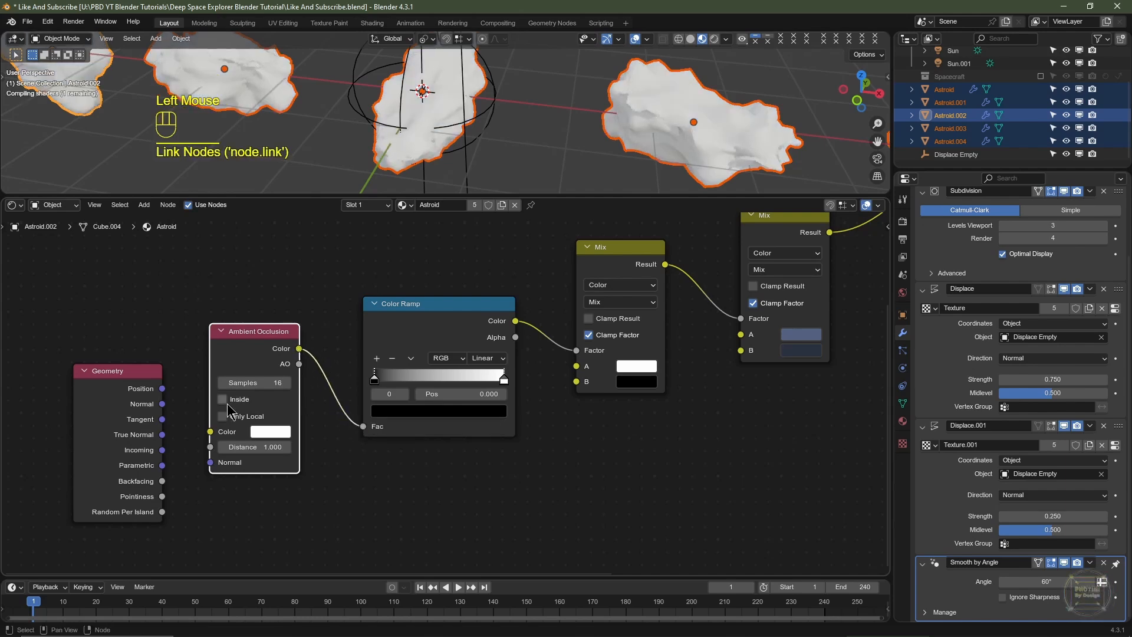
# Link the Geometry node's Normal to the Ambient Occlusion node's Normal and enable Only Local on the Ambient Occlusion node
pyautogui.rightClick(162, 404)
pyautogui.moveTo(162, 405)
pyautogui.mouseDown()
pyautogui.moveTo(196, 462)
pyautogui.moveTo(219, 468)
pyautogui.mouseUp()
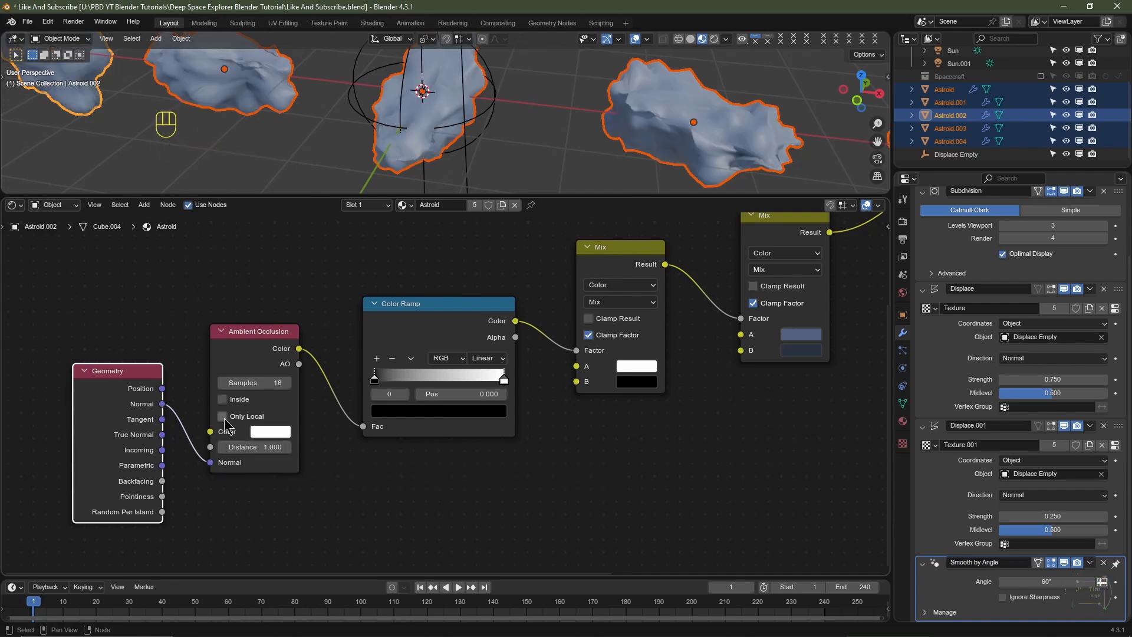
pyautogui.moveTo(224, 416); pyautogui.dragTo(94, 469, button='middle')
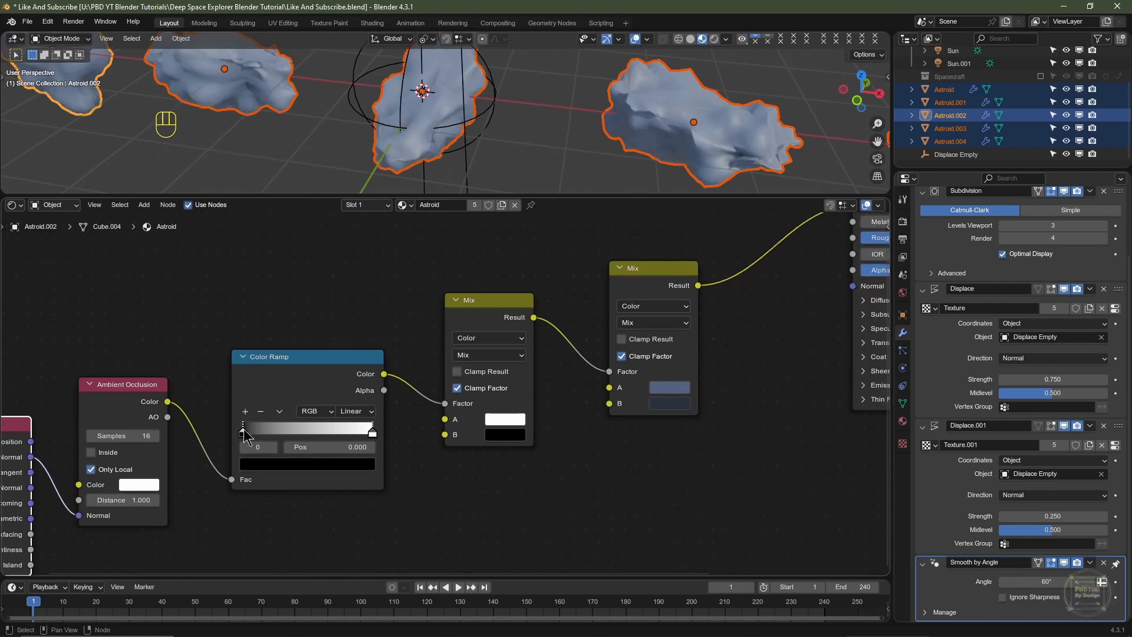
# Tighten the Color Ramp by moving the black stop to about 0.841 with the white stop just beyond it
pyautogui.moveTo(243, 430); pyautogui.dragTo(372, 444)
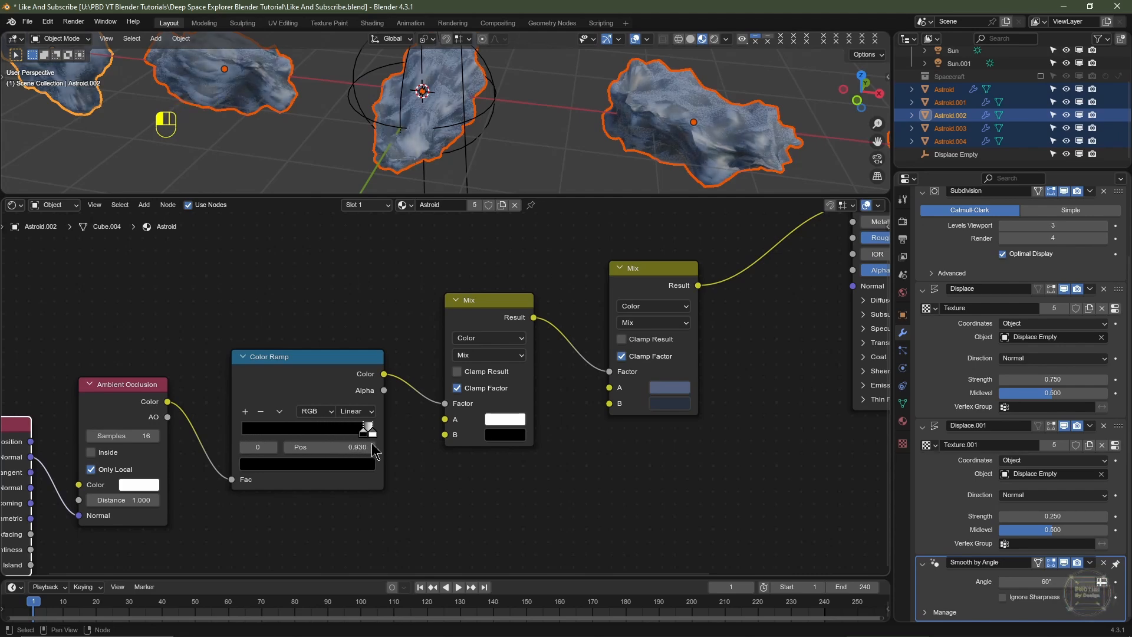
pyautogui.scroll(2, 562, 136)
pyautogui.keyDown('shift'); pyautogui.moveTo(562, 136); pyautogui.dragTo(637, 121, button='middle'); pyautogui.keyUp('shift')
pyautogui.moveTo(361, 432); pyautogui.dragTo(351, 433)
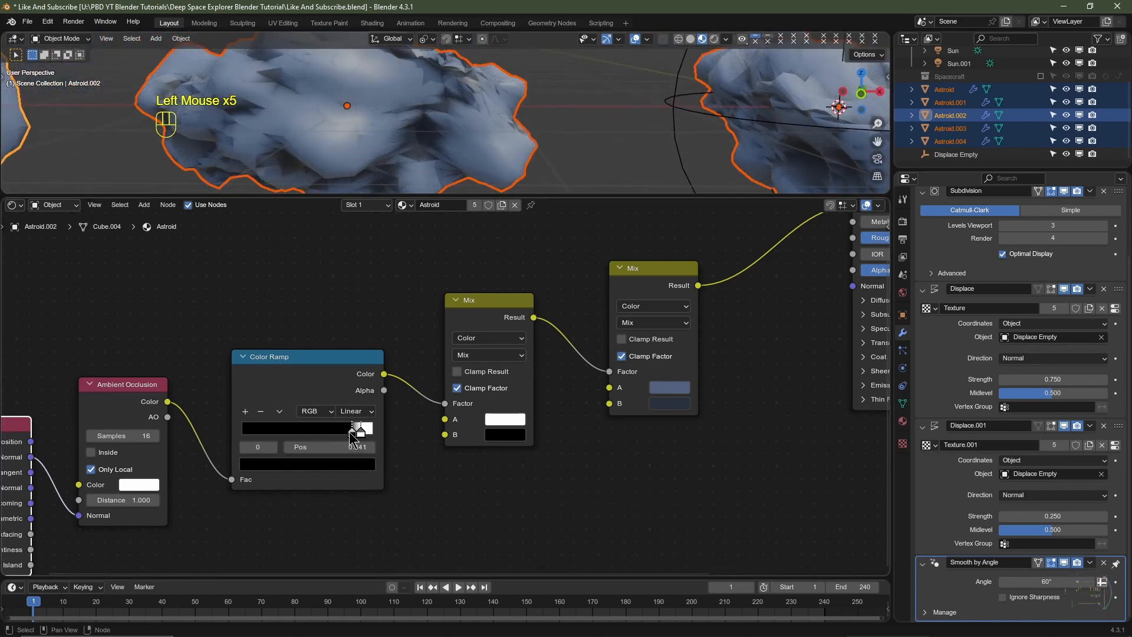
# Examine the occlusion-based color shading on the different asteroids up close
pyautogui.scroll(-2, 546, 174)
pyautogui.scroll(-1, 487, 159)
pyautogui.keyDown('shift'); pyautogui.moveTo(356, 157); pyautogui.dragTo(443, 154, button='middle'); pyautogui.keyUp('shift')
pyautogui.keyDown('shift'); pyautogui.moveTo(442, 154); pyautogui.dragTo(454, 116, button='middle'); pyautogui.keyUp('shift')
pyautogui.scroll(2, 455, 115)
pyautogui.scroll(1, 1091, 230)
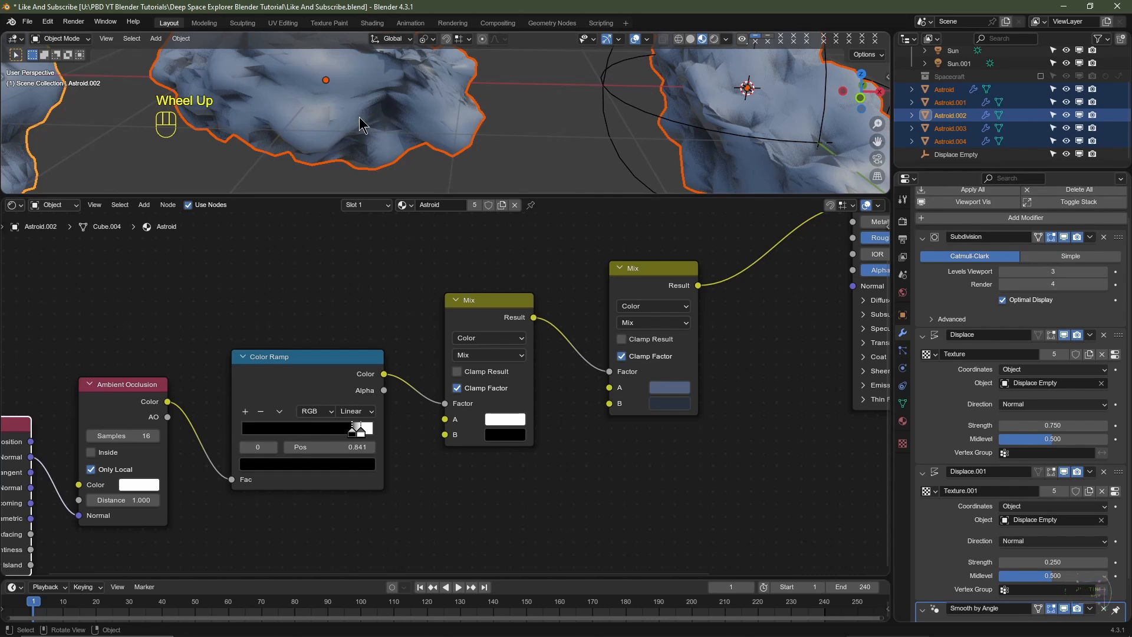
pyautogui.scroll(-2, 250, 144)
pyautogui.keyDown('shift'); pyautogui.moveTo(250, 144); pyautogui.dragTo(411, 148, button='middle'); pyautogui.keyUp('shift')
pyautogui.scroll(2, 425, 171)
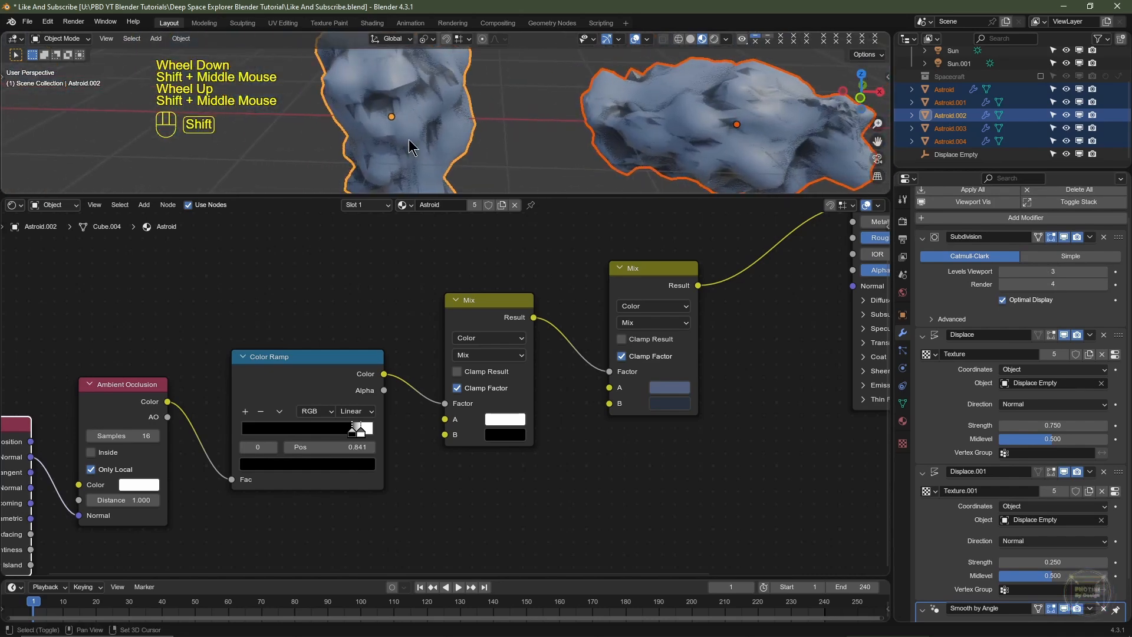
pyautogui.scroll(2, 411, 148)
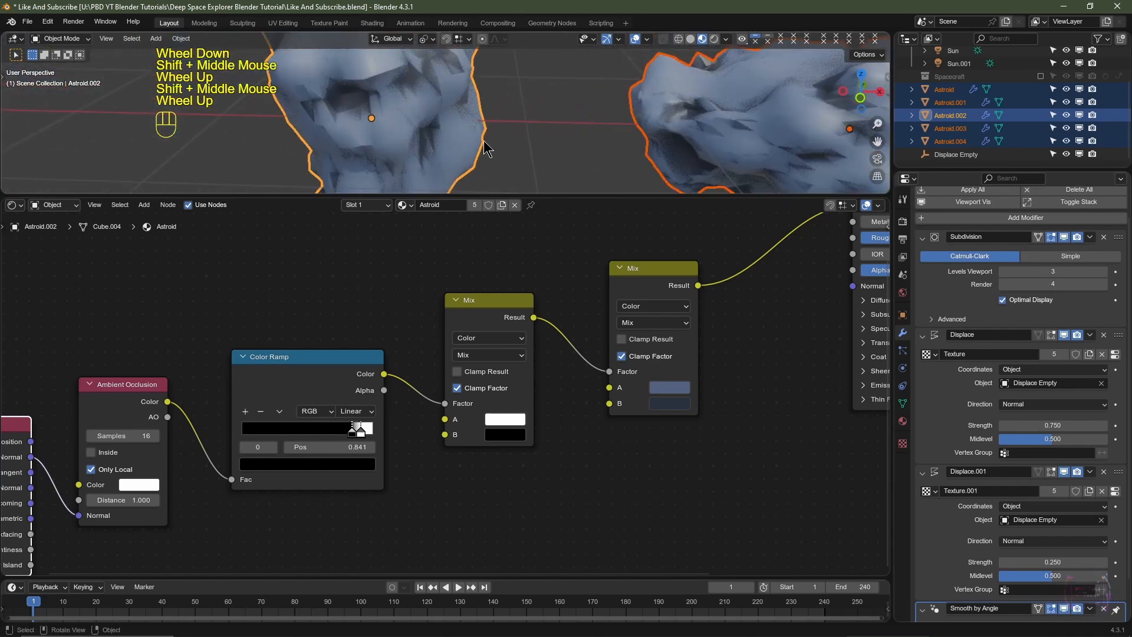
# Try a Subdivision viewport level of 5 on Astroid.002 and return it to 3
pyautogui.click(1105, 272)
pyautogui.click(1104, 273)
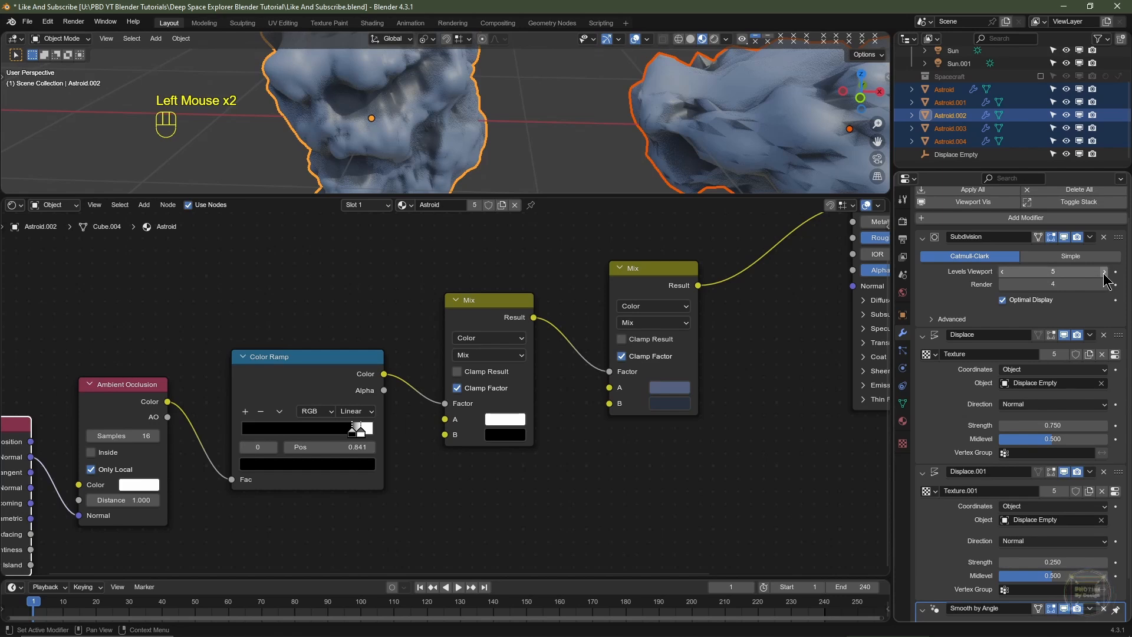
pyautogui.click(1003, 271)
pyautogui.click(1004, 271)
# Set the Subdivision modifier's render level to 5 on each of the five asteroids individually
pyautogui.scroll(-2, 702, 136)
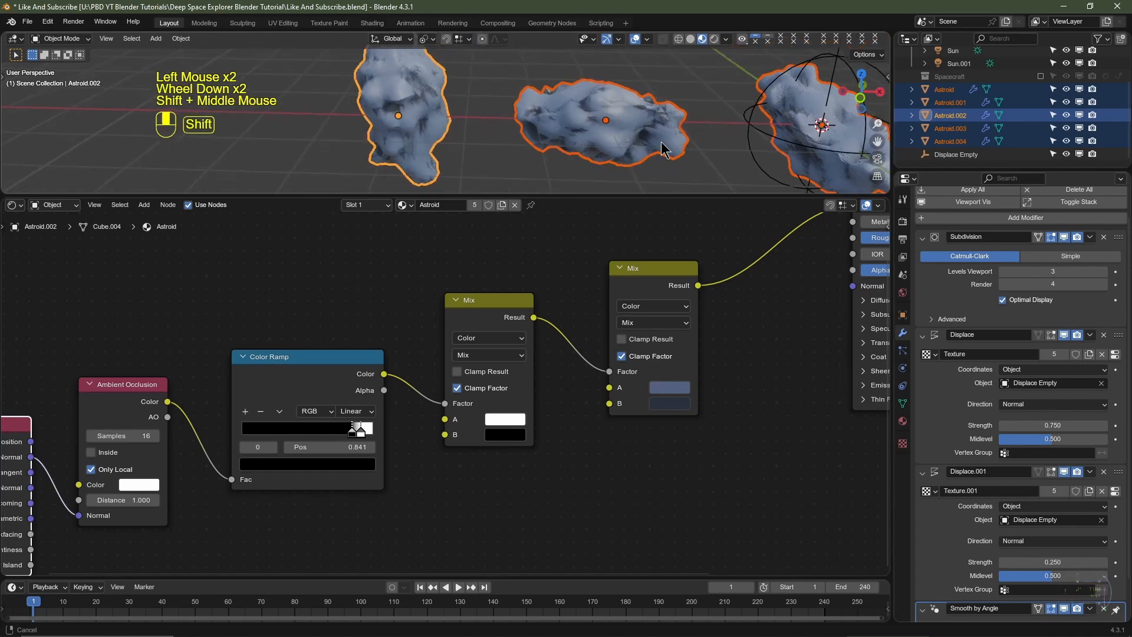
pyautogui.keyDown('shift'); pyautogui.moveTo(767, 147); pyautogui.dragTo(667, 147, button='middle'); pyautogui.keyUp('shift')
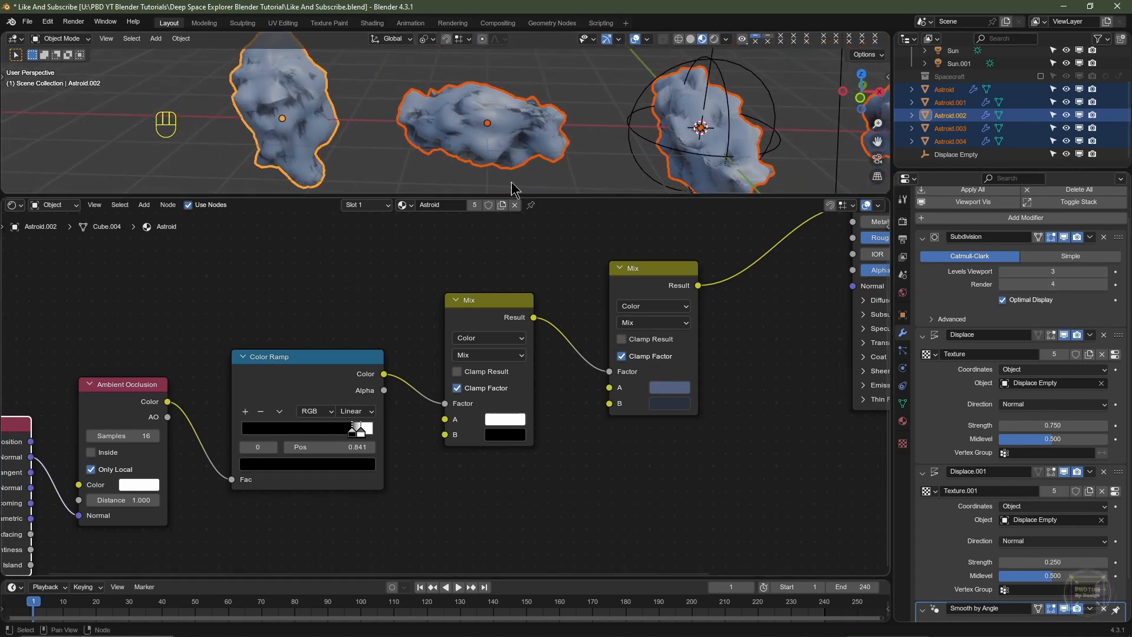
pyautogui.click(1105, 284)
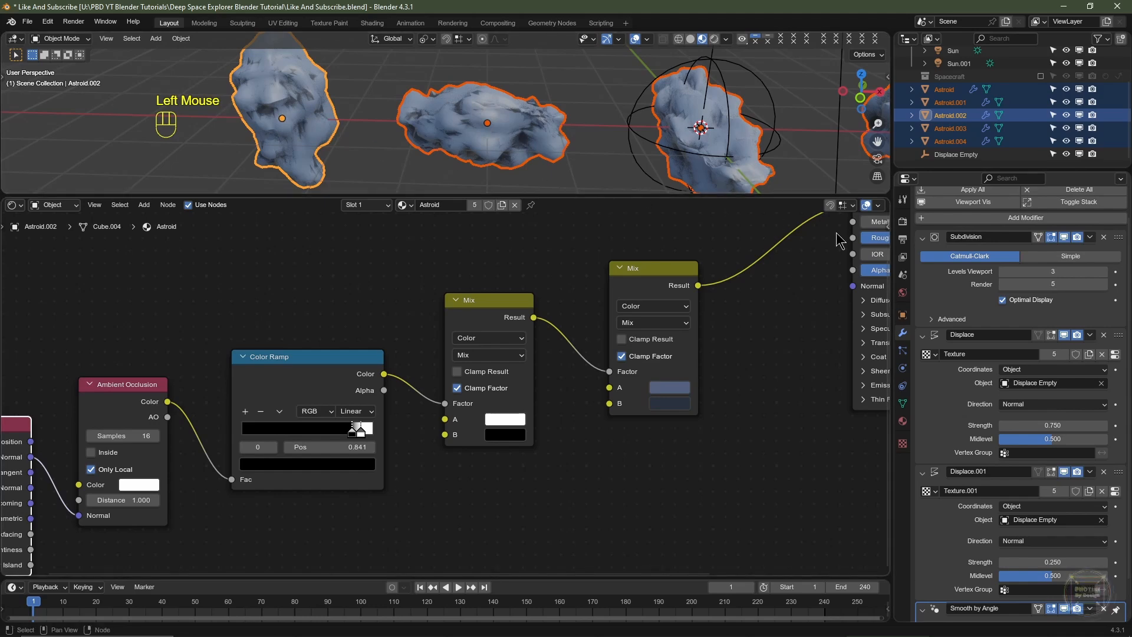
pyautogui.click(472, 127)
pyautogui.click(1105, 286)
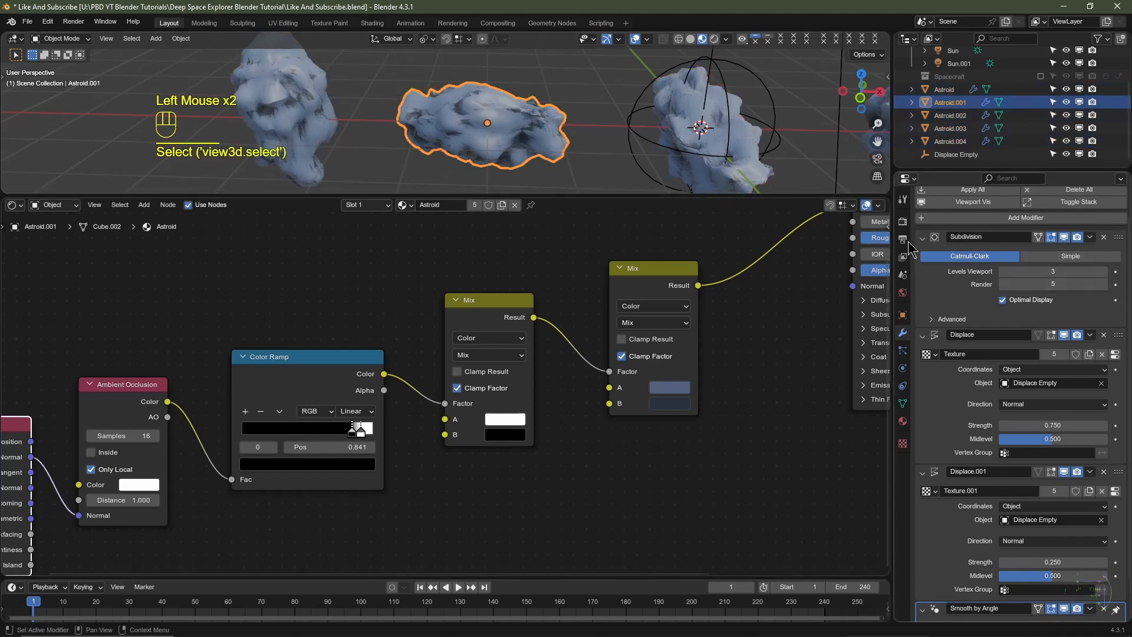
pyautogui.click(715, 142)
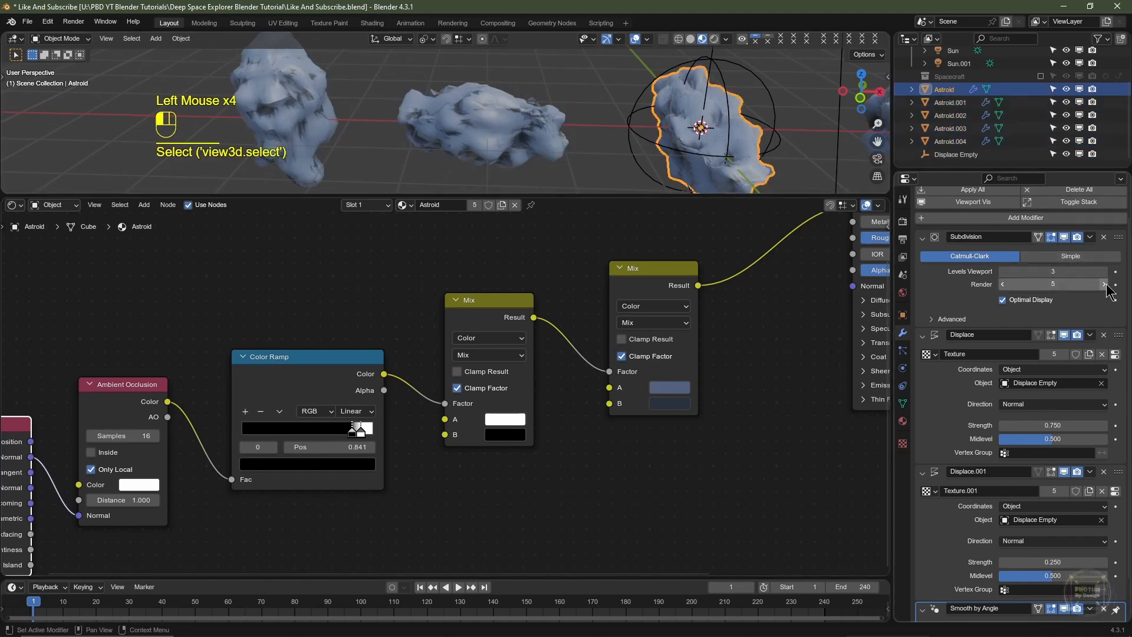
pyautogui.keyDown('shift'); pyautogui.moveTo(1062, 147); pyautogui.dragTo(639, 147, button='middle'); pyautogui.keyUp('shift')
pyautogui.click(639, 147)
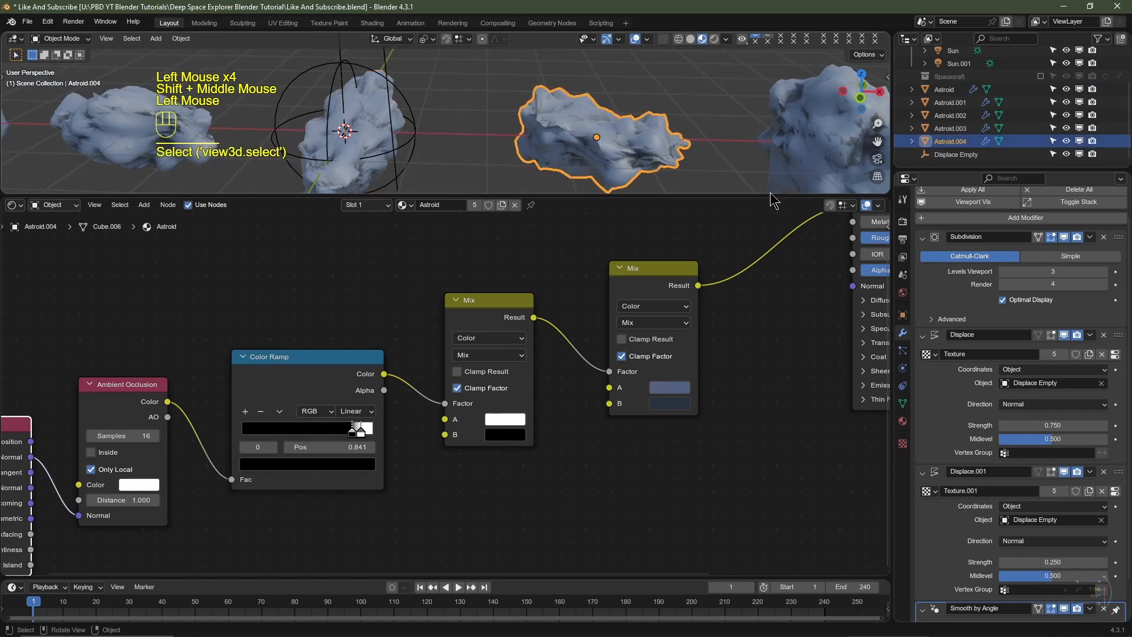
pyautogui.click(1104, 285)
pyautogui.click(816, 138)
pyautogui.click(1104, 285)
pyautogui.scroll(-3, 705, 152)
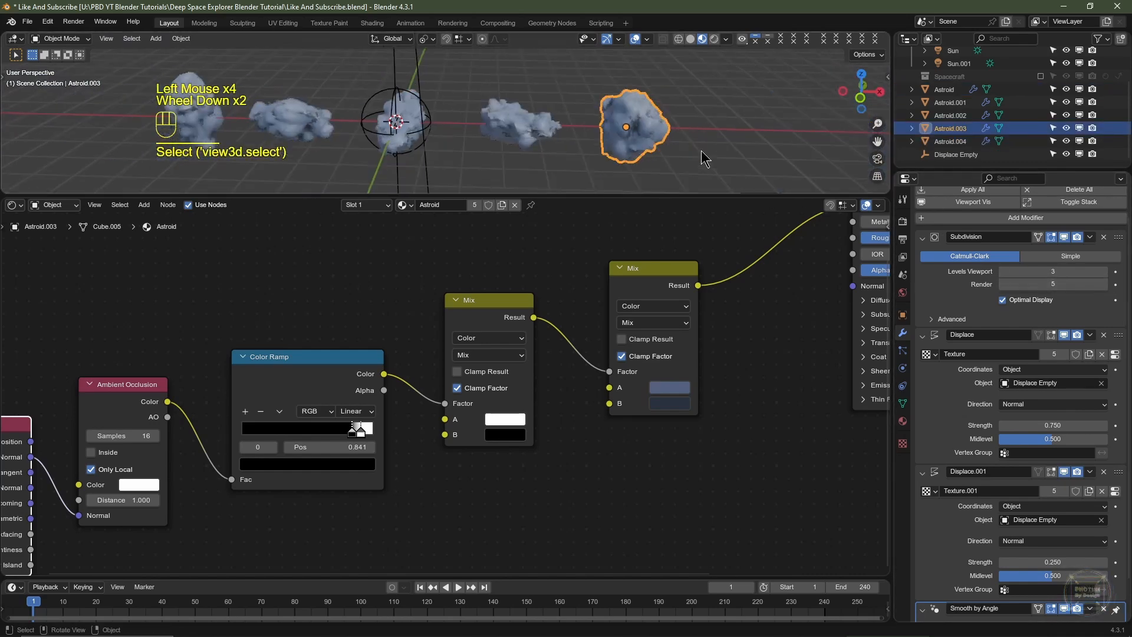
pyautogui.keyDown('shift'); pyautogui.moveTo(702, 152); pyautogui.dragTo(885, 152, button='middle'); pyautogui.keyUp('shift')
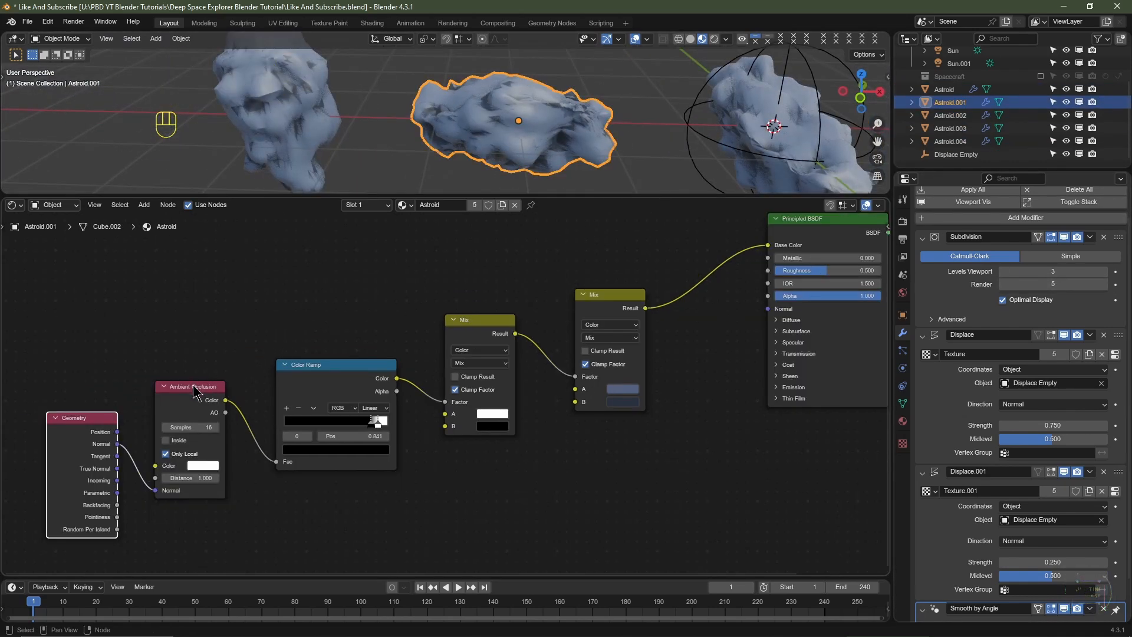
# Rearrange the Ambient Occlusion, Color Ramp and two Mix nodes more compactly beside the Geometry node
pyautogui.moveTo(193, 388); pyautogui.dragTo(175, 418)
pyautogui.moveTo(307, 367); pyautogui.dragTo(254, 420)
pyautogui.moveTo(470, 324); pyautogui.dragTo(384, 423)
pyautogui.moveTo(601, 296); pyautogui.dragTo(504, 294)
# Cut the link between the second Mix node and the Principled BSDF's Base Color
pyautogui.moveTo(609, 261); pyautogui.dragTo(595, 309, button='middle')
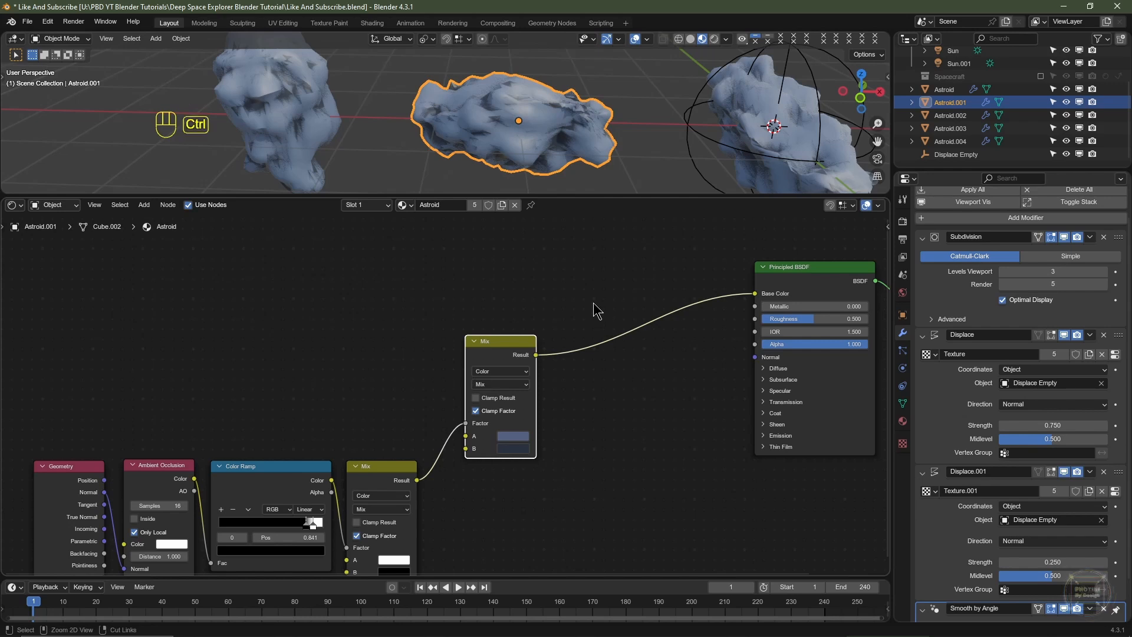
pyautogui.keyDown('ctrl'); pyautogui.moveTo(593, 303); pyautogui.dragTo(604, 398, button='right'); pyautogui.keyUp('ctrl')
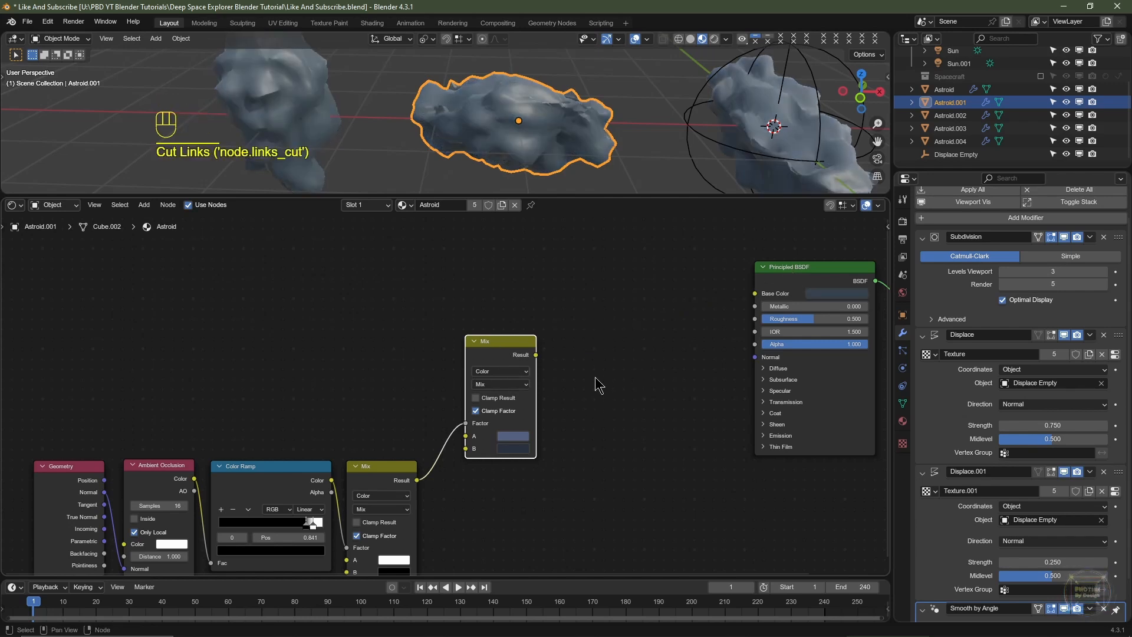
pyautogui.moveTo(599, 384); pyautogui.dragTo(545, 344, button='middle')
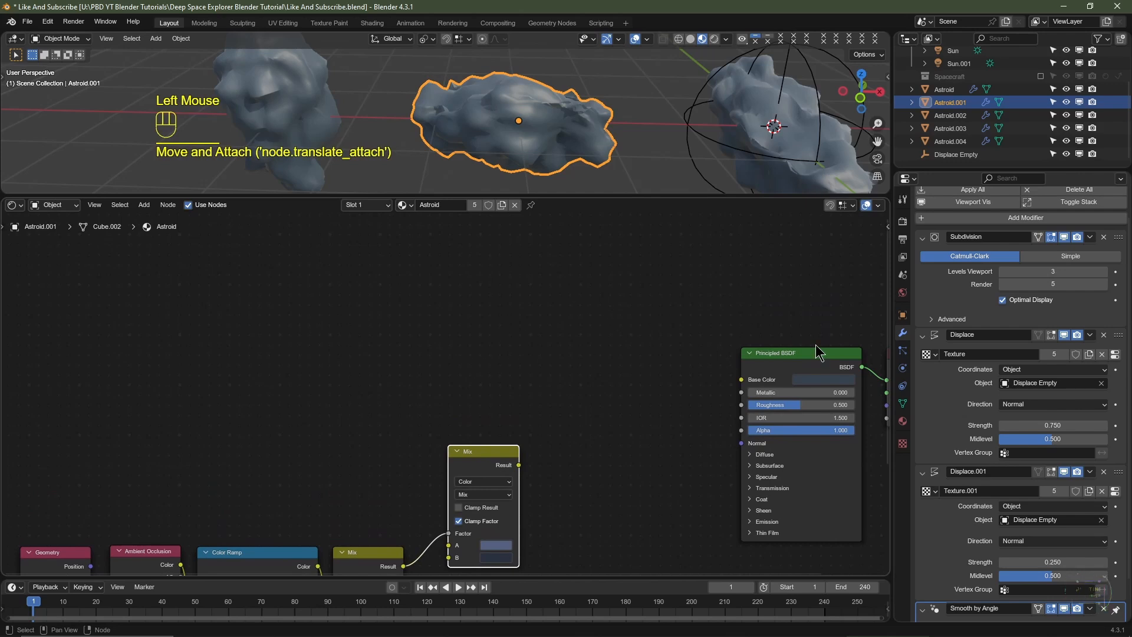
# Add a Texture Coordinate node above the existing node chain, followed by a Mapping node
pyautogui.hotkey('shift', 'a')
pyautogui.moveTo(372, 358)
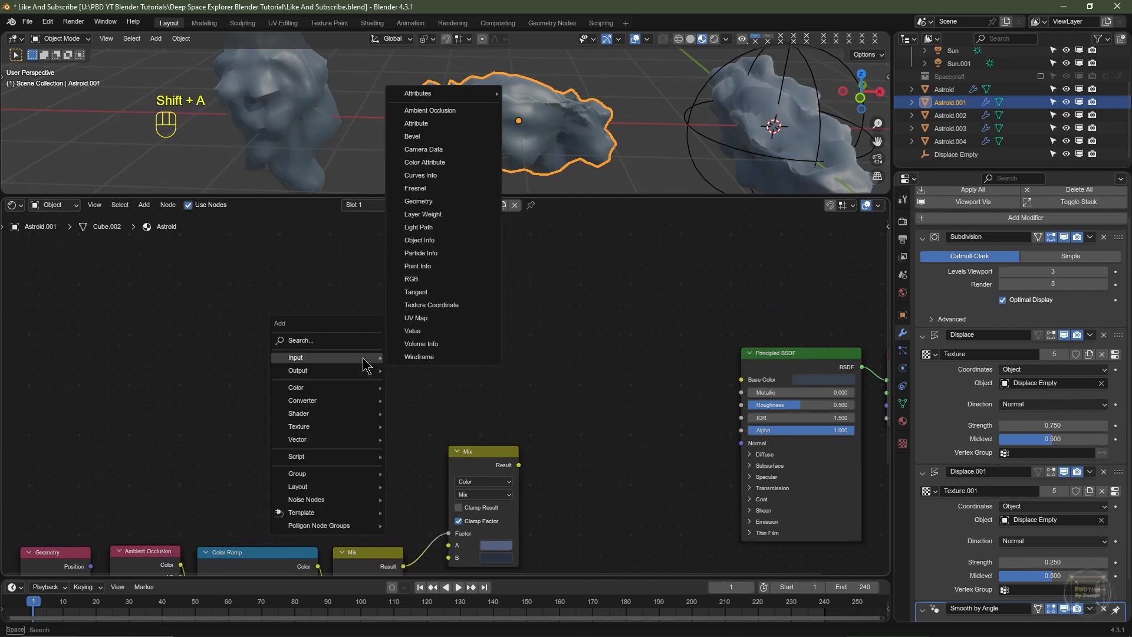
pyautogui.click(431, 305)
pyautogui.click(351, 347)
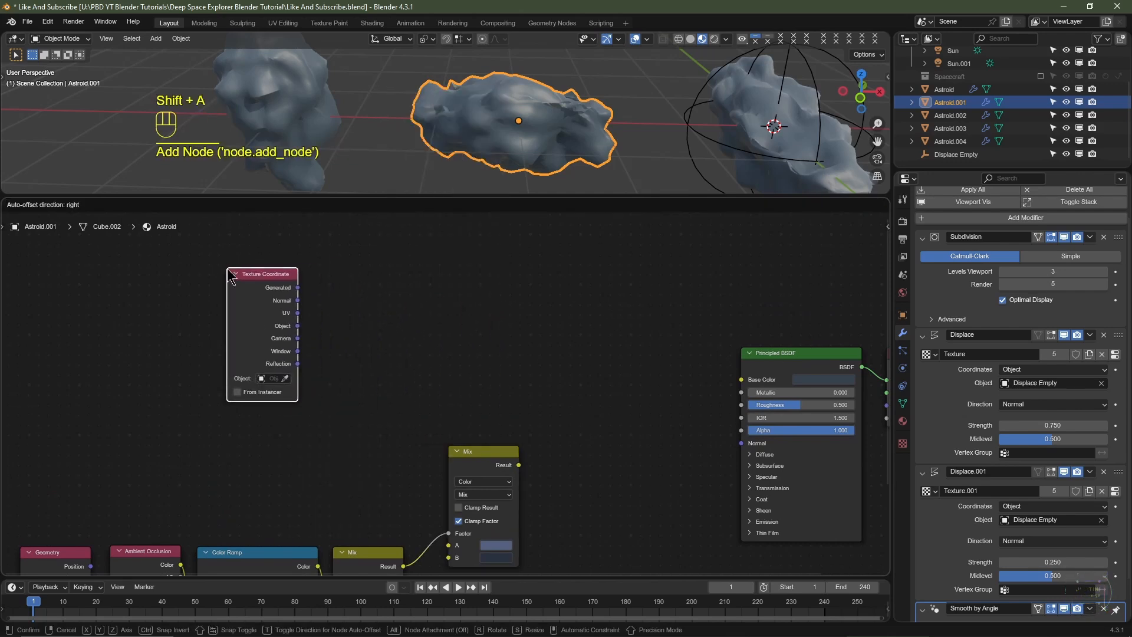
pyautogui.hotkey('shift', 'a')
pyautogui.moveTo(356, 433)
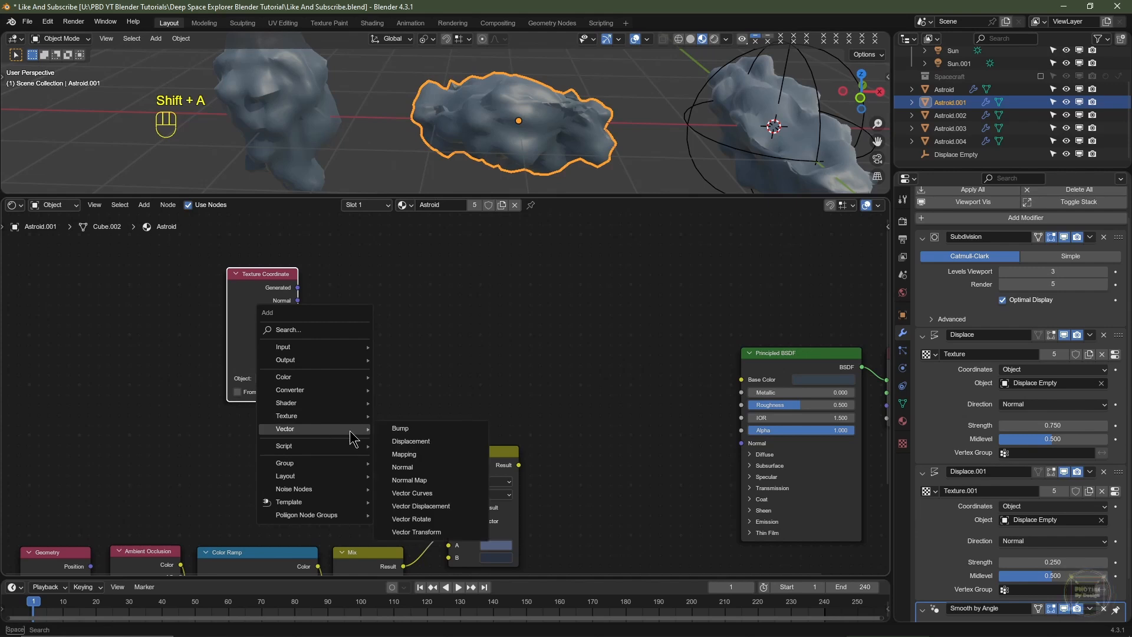
pyautogui.click(407, 454)
pyautogui.click(378, 419)
# Add a Noise Texture node after the Mapping node, followed by a Color Ramp node
pyautogui.hotkey('shift', 'a')
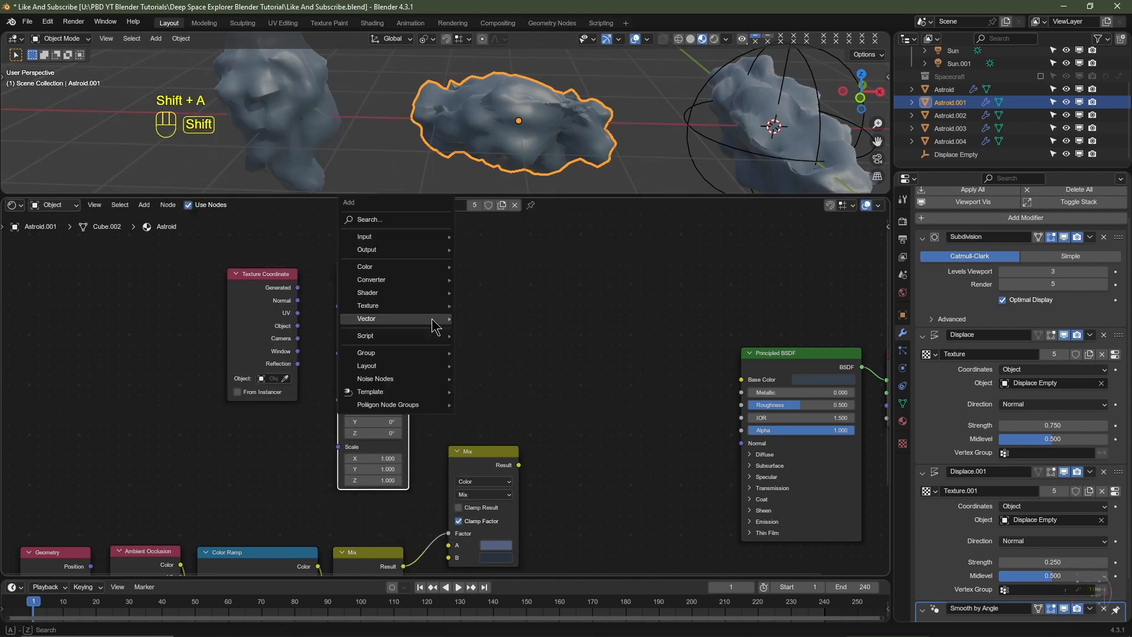
pyautogui.moveTo(435, 326)
pyautogui.moveTo(427, 307)
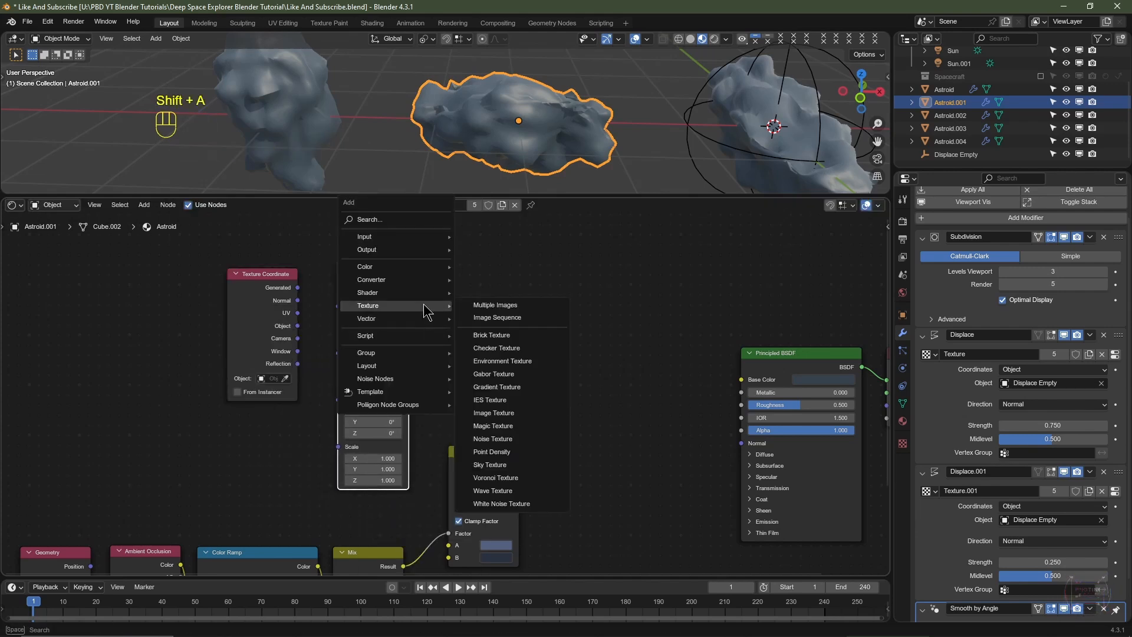
pyautogui.click(498, 438)
pyautogui.click(501, 331)
pyautogui.hotkey('shift', 'a')
pyautogui.moveTo(596, 287)
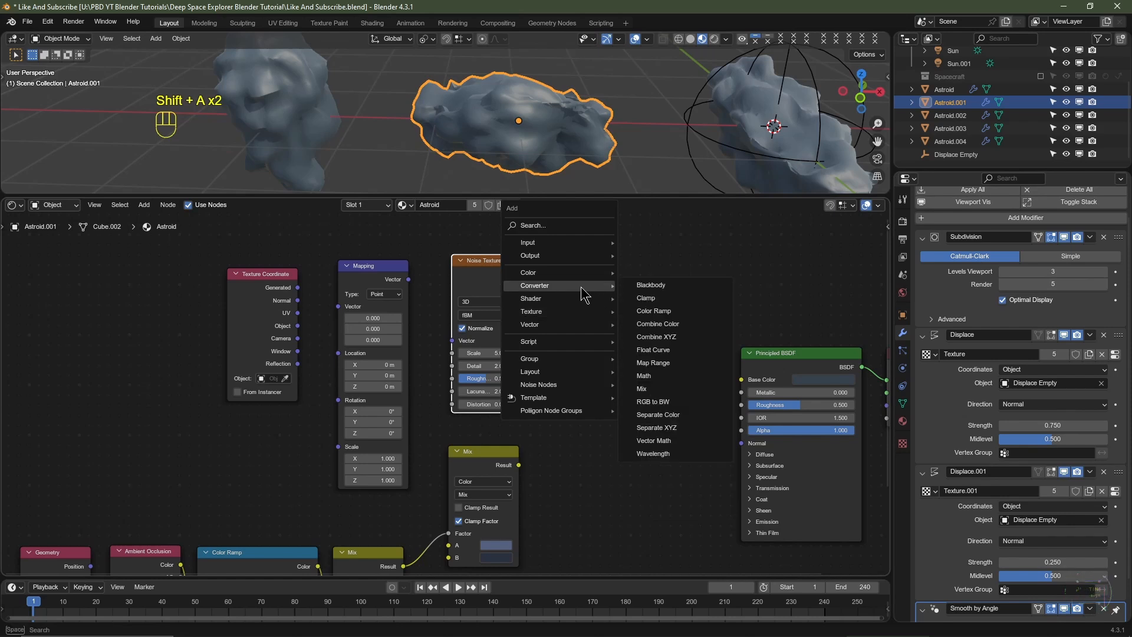
pyautogui.click(686, 309)
pyautogui.click(653, 304)
# Add a Mix Color node after the Color Ramp of the unlinked noise node row
pyautogui.hotkey('shift', 'a')
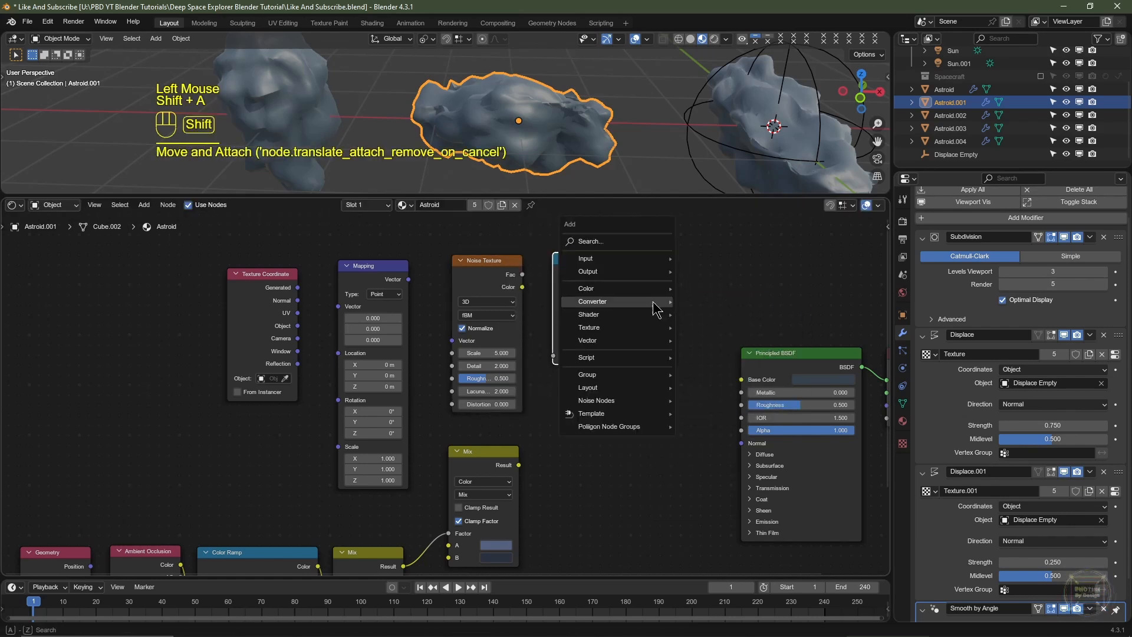
pyautogui.moveTo(653, 303)
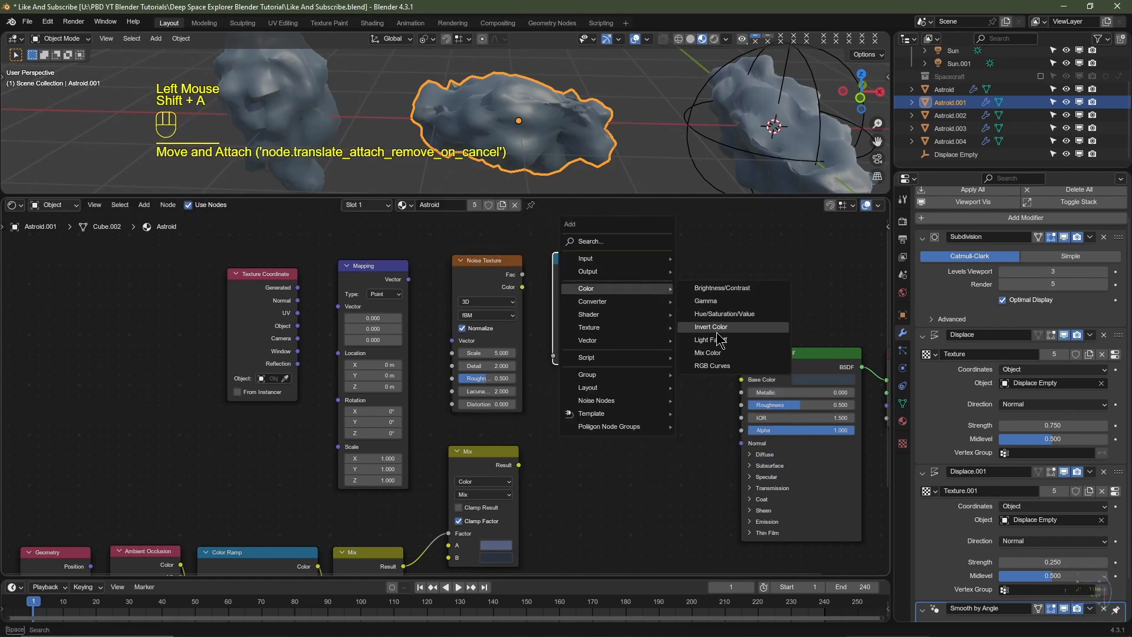
pyautogui.click(715, 354)
pyautogui.click(716, 348)
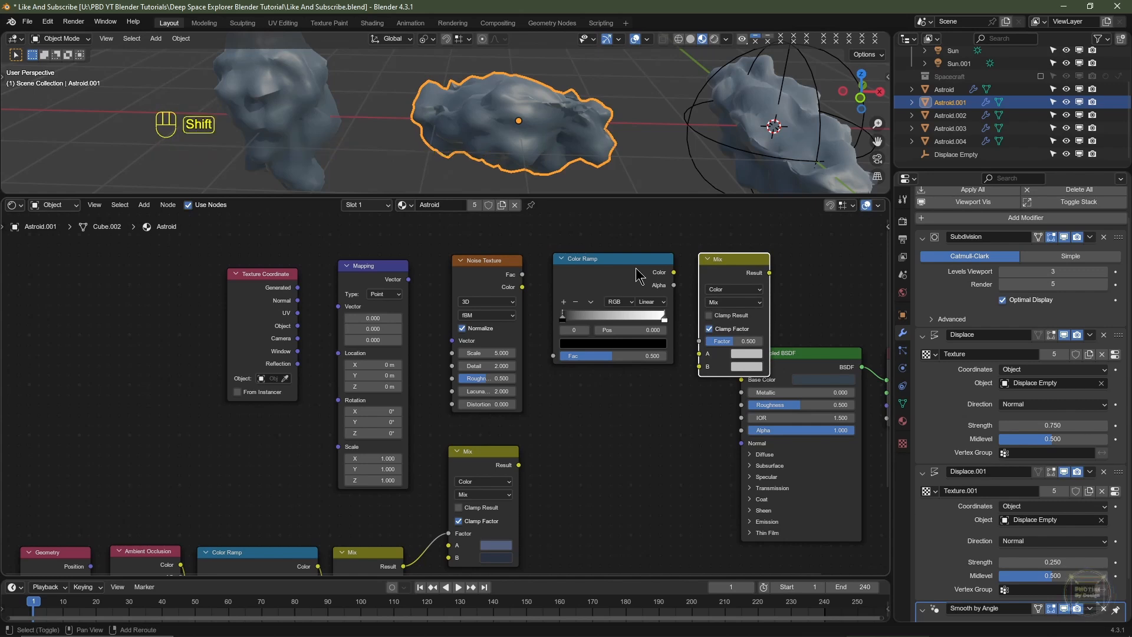
# Shift the Texture Coordinate, Mapping, Noise Texture, Color Ramp and new Mix nodes together away from the Principled BSDF, above the Ambient Occlusion chain
pyautogui.keyDown('shift'); pyautogui.click(595, 277); pyautogui.keyUp('shift')
pyautogui.keyDown('shift'); pyautogui.click(494, 270); pyautogui.keyUp('shift')
pyautogui.keyDown('shift'); pyautogui.click(390, 277); pyautogui.keyUp('shift')
pyautogui.keyDown('shift'); pyautogui.click(289, 281); pyautogui.keyUp('shift')
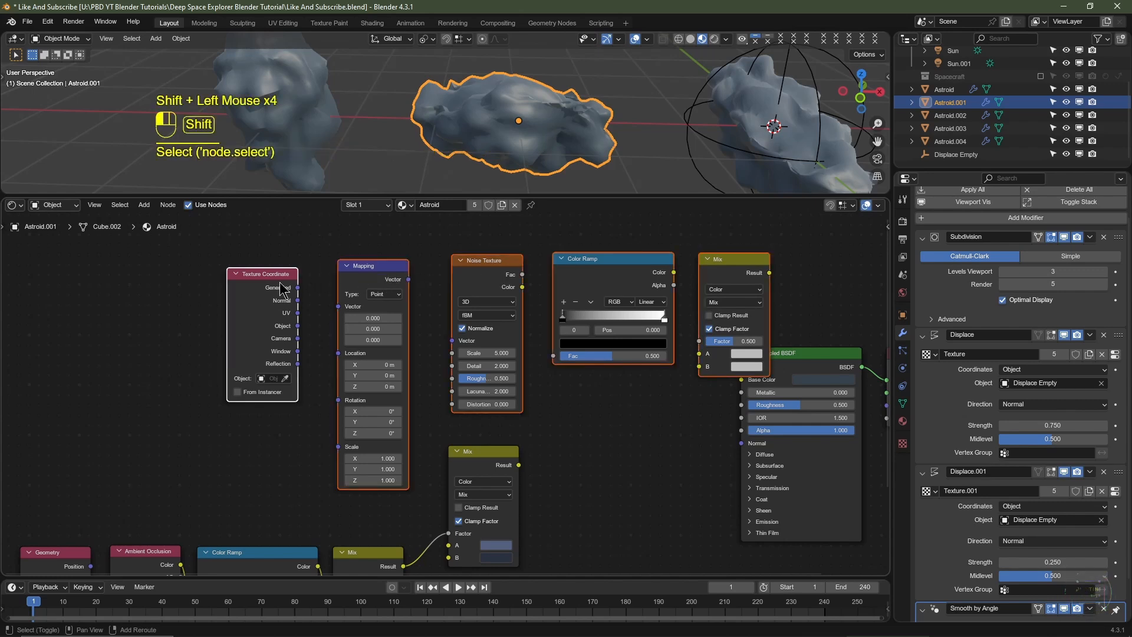
pyautogui.press('g')
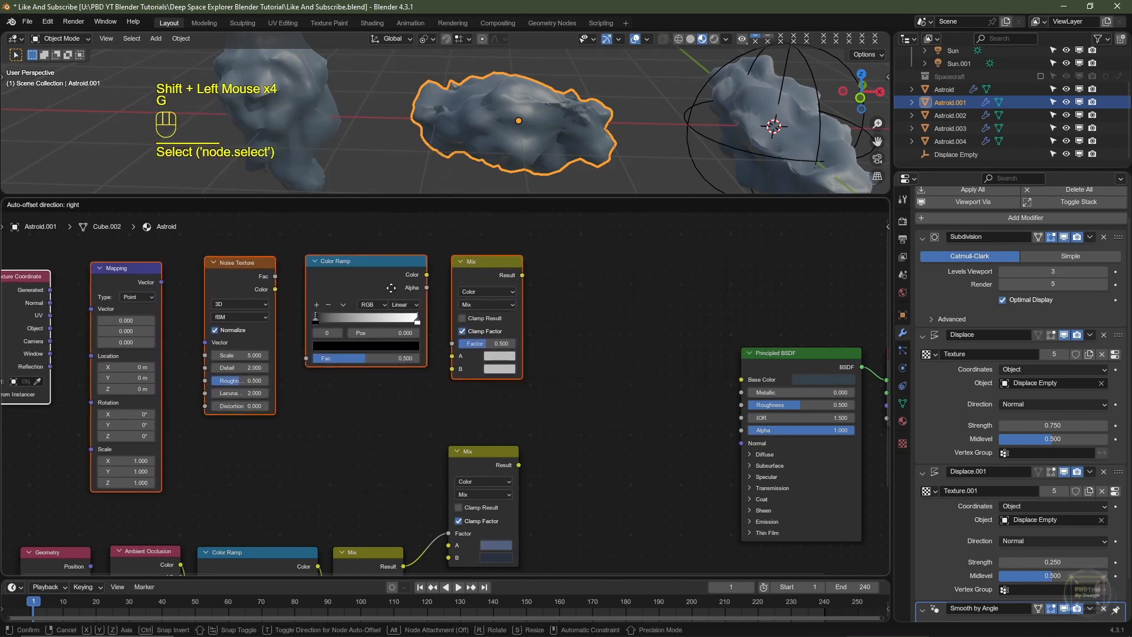
pyautogui.click(385, 289)
pyautogui.moveTo(18, 289); pyautogui.dragTo(150, 289, button='middle')
pyautogui.click(150, 289)
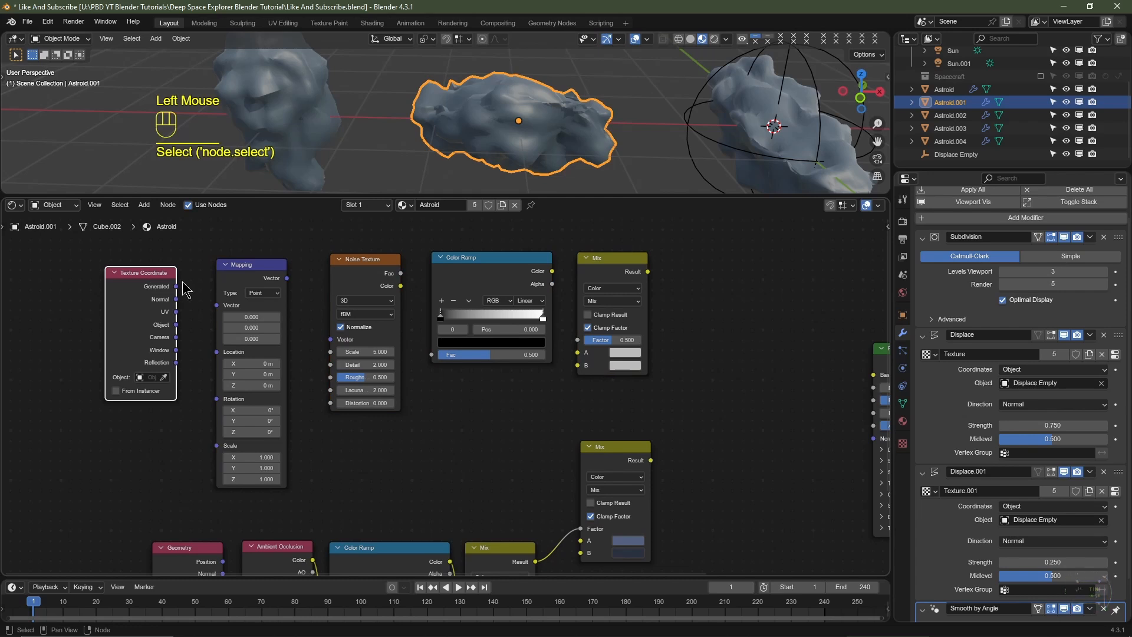
# Link Texture Coordinate Generated through Mapping into the Noise Texture, its Fac into the Color Ramp, and the ramp's Color into the Mix Factor
pyautogui.moveTo(176, 287); pyautogui.dragTo(216, 305)
pyautogui.click(287, 290)
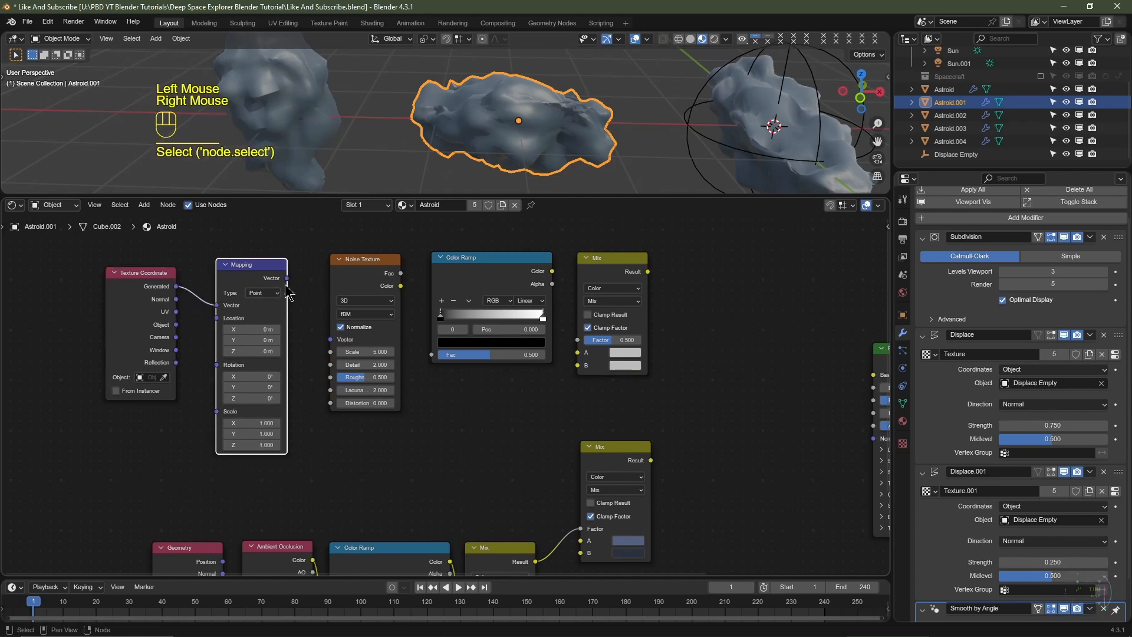
pyautogui.moveTo(286, 279); pyautogui.dragTo(330, 339)
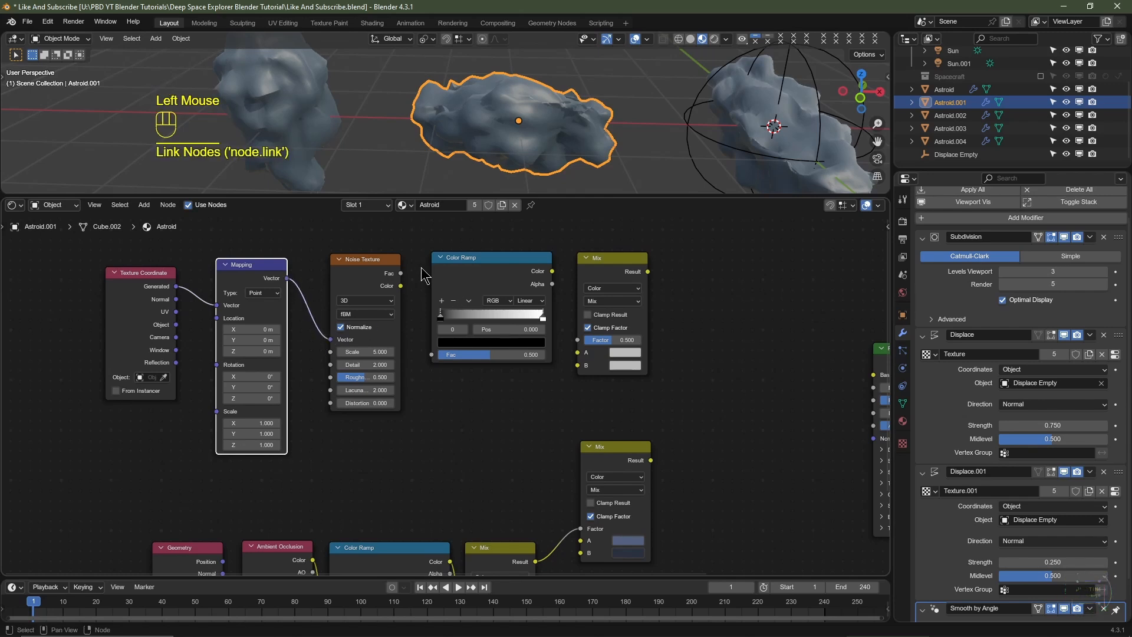
pyautogui.moveTo(401, 274); pyautogui.dragTo(432, 354)
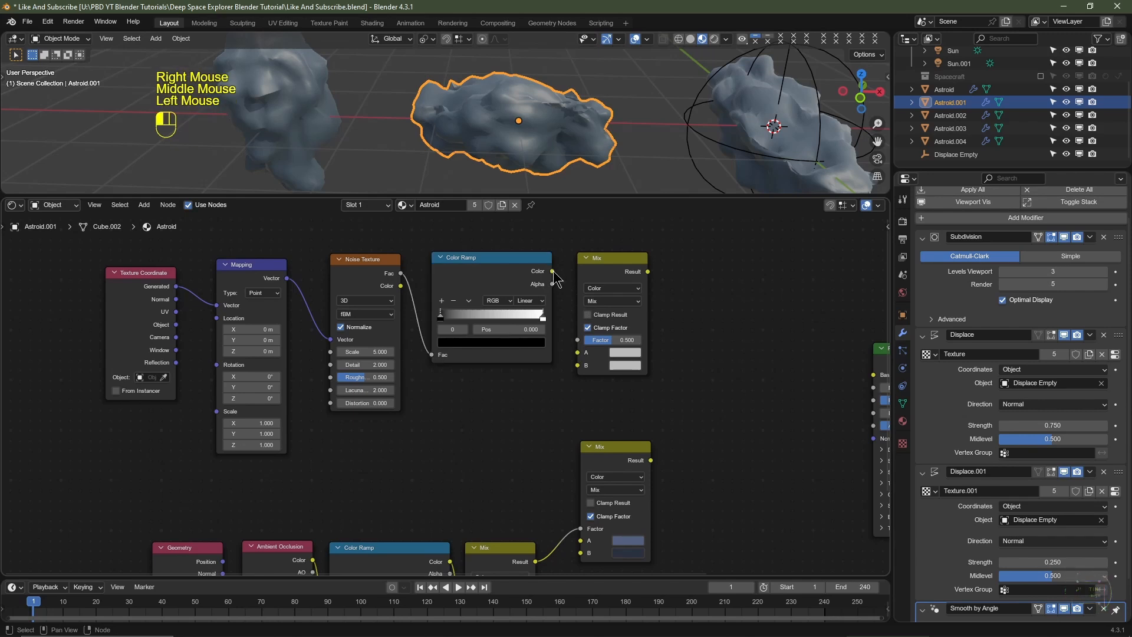
pyautogui.moveTo(553, 272); pyautogui.dragTo(578, 340)
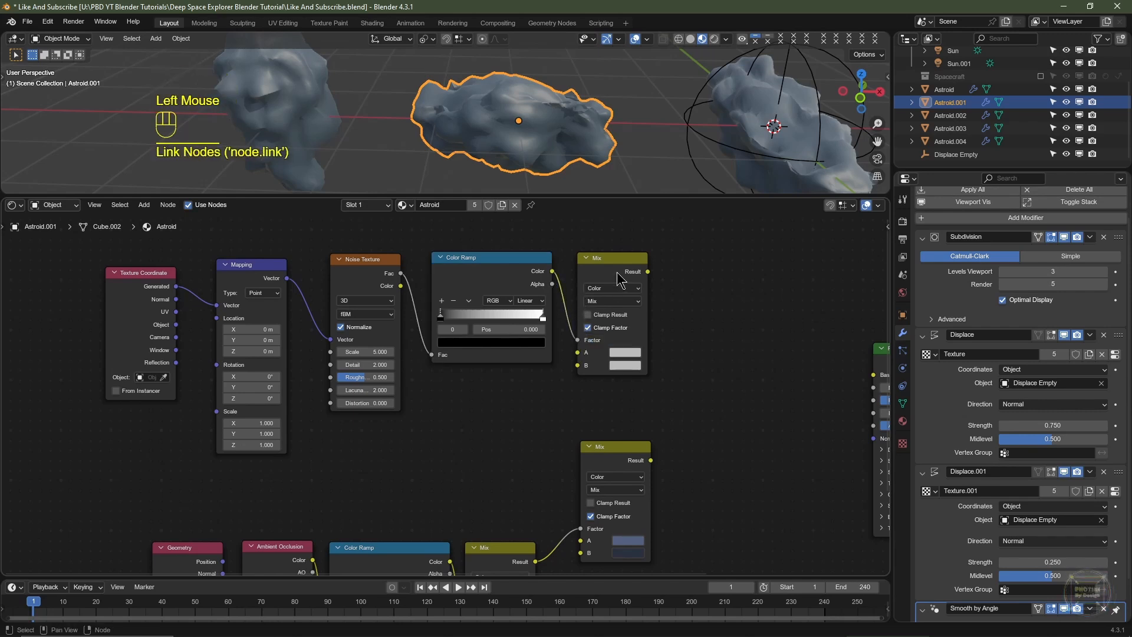
# Set the Noise Texture to 4D with Detail 15, Roughness 0.75 and Distortion 1
pyautogui.click(361, 301)
pyautogui.click(354, 363)
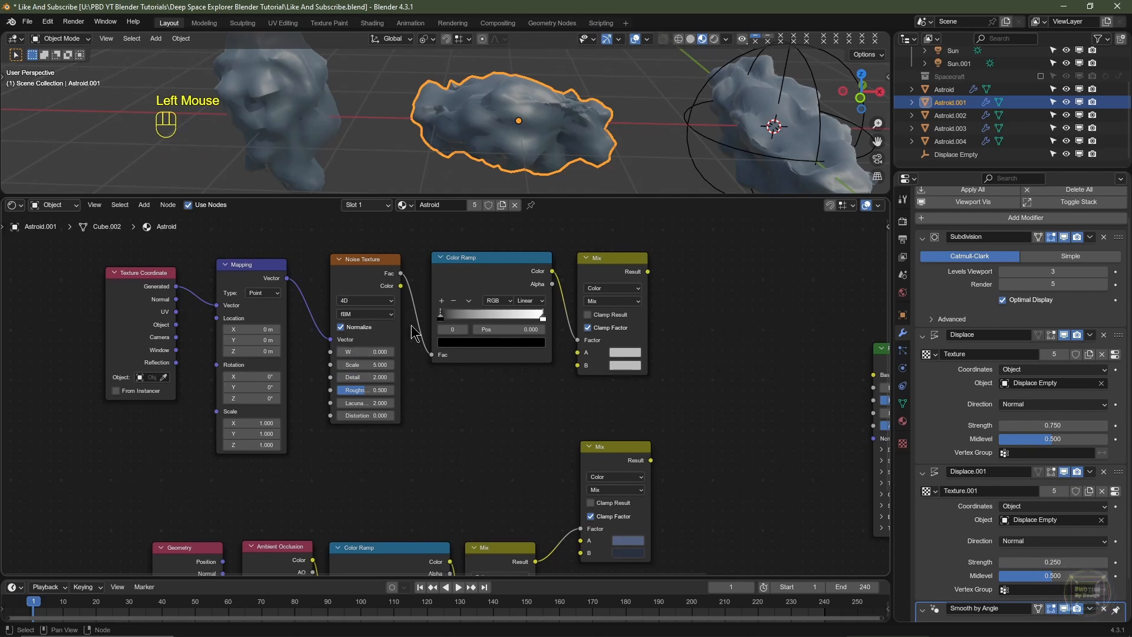
pyautogui.click(367, 374)
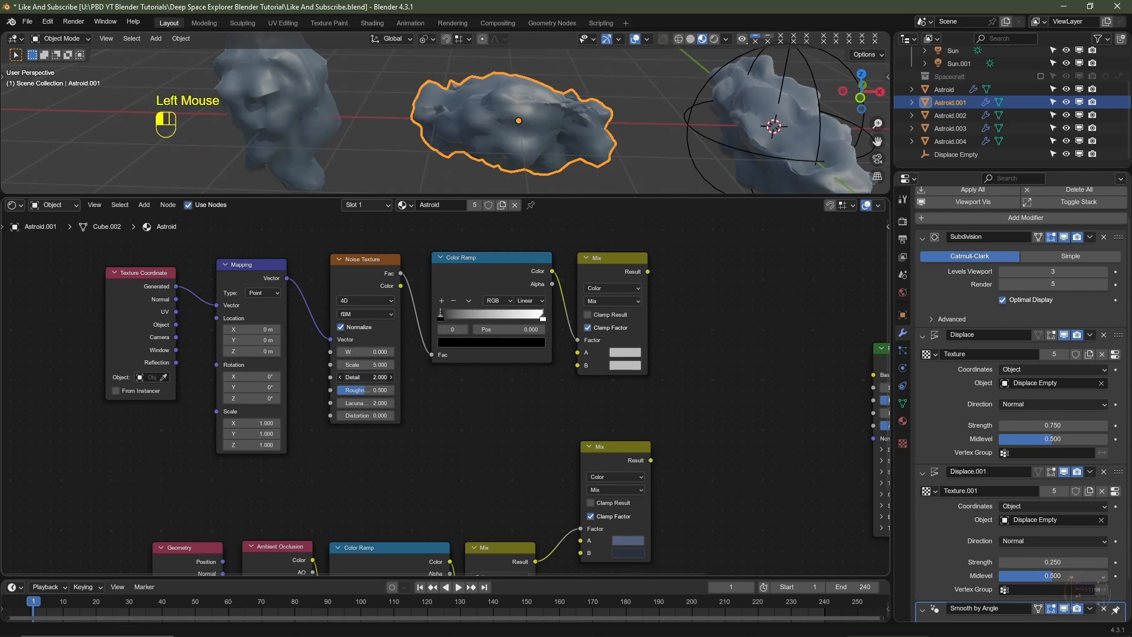
pyautogui.click(371, 389)
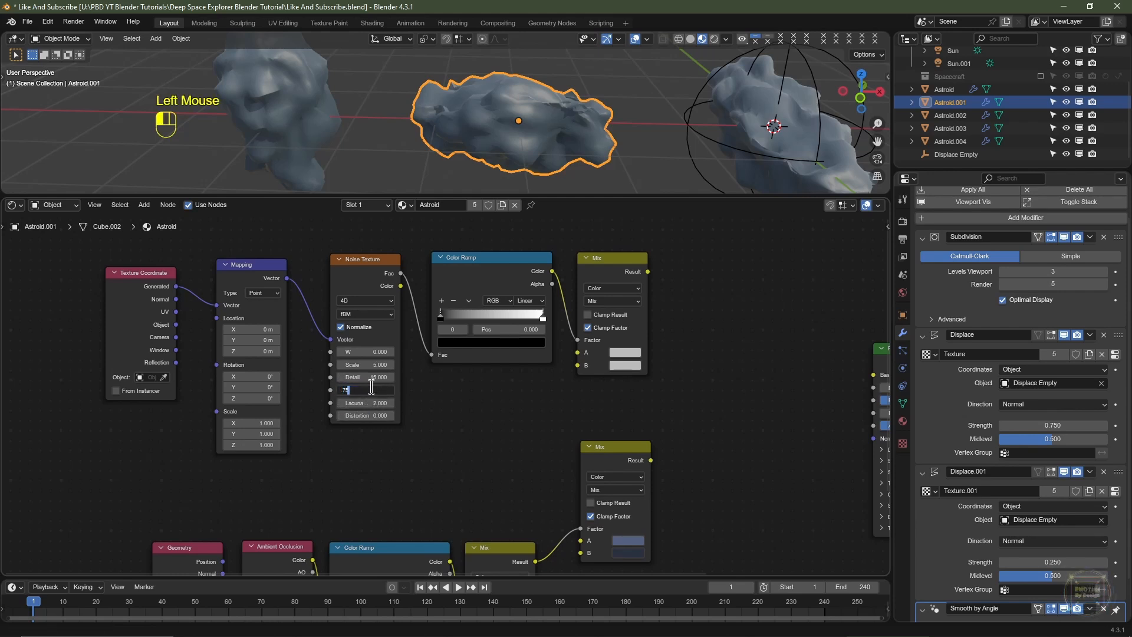
pyautogui.press('Return')
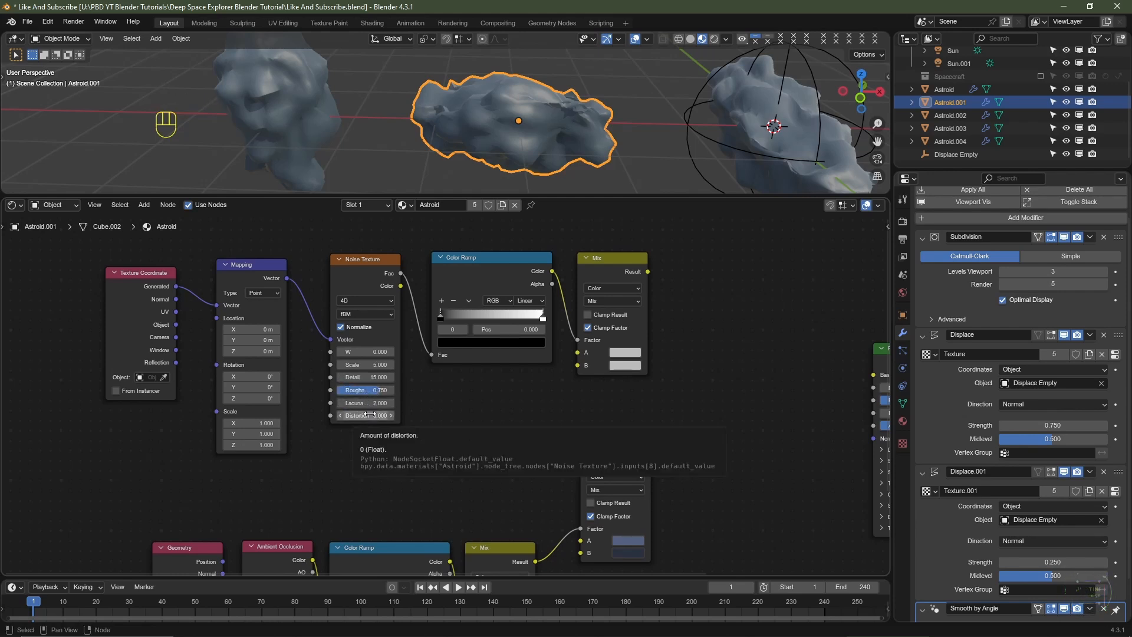
pyautogui.click(369, 415)
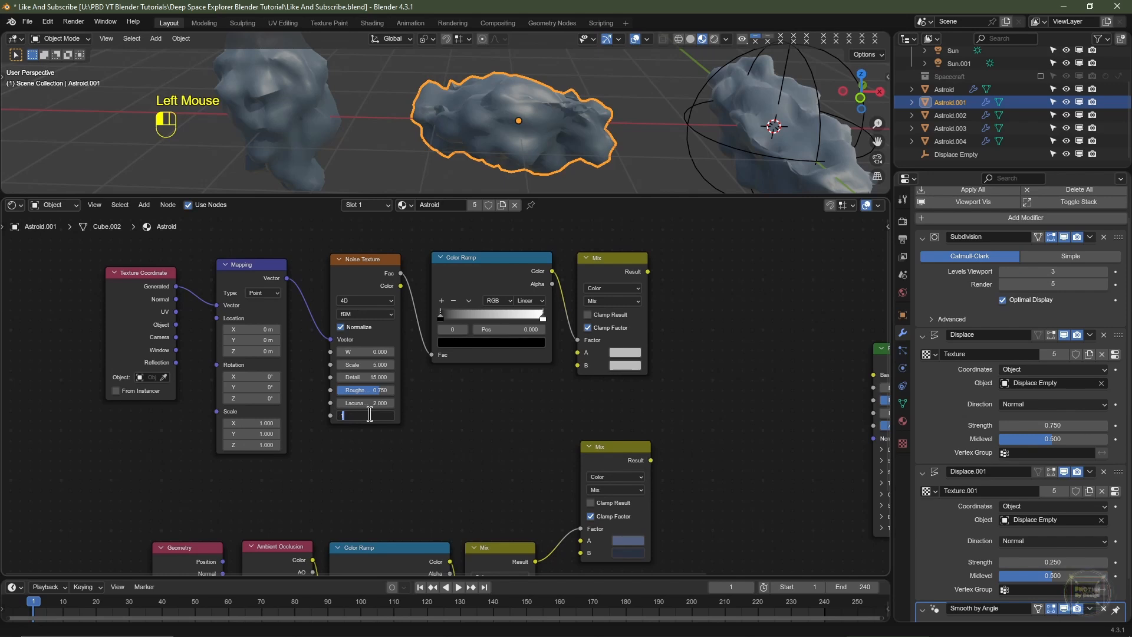
pyautogui.press('Return')
# Link the noise chain's Mix Result to the Principled BSDF's Base Color
pyautogui.moveTo(717, 348); pyautogui.dragTo(537, 366, button='middle')
pyautogui.click(468, 294)
pyautogui.rightClick(472, 298)
pyautogui.moveTo(466, 289); pyautogui.dragTo(693, 392)
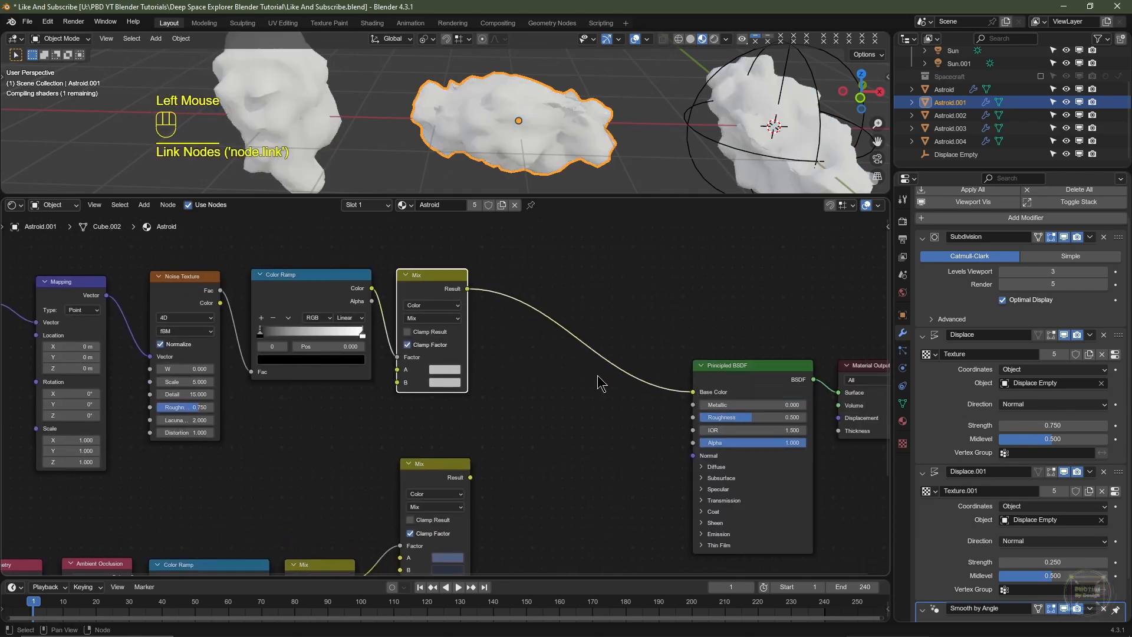
# Copy the A and B colors from the Ambient Occlusion chain's second Mix node to the noise chain's Mix node
pyautogui.moveTo(518, 391); pyautogui.dragTo(521, 358, button='middle')
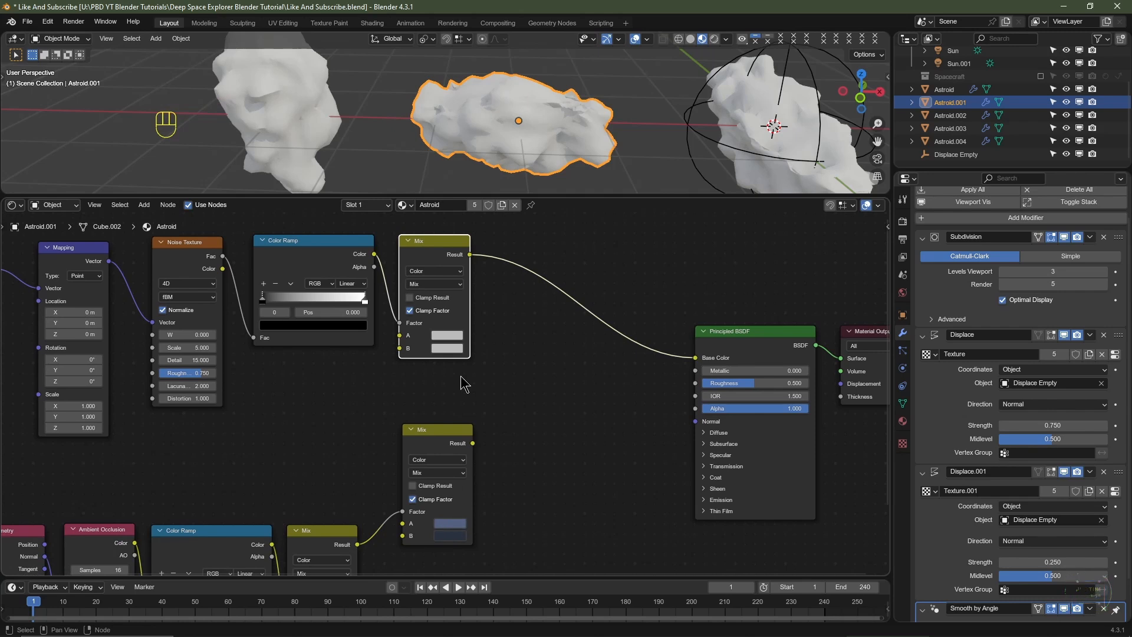
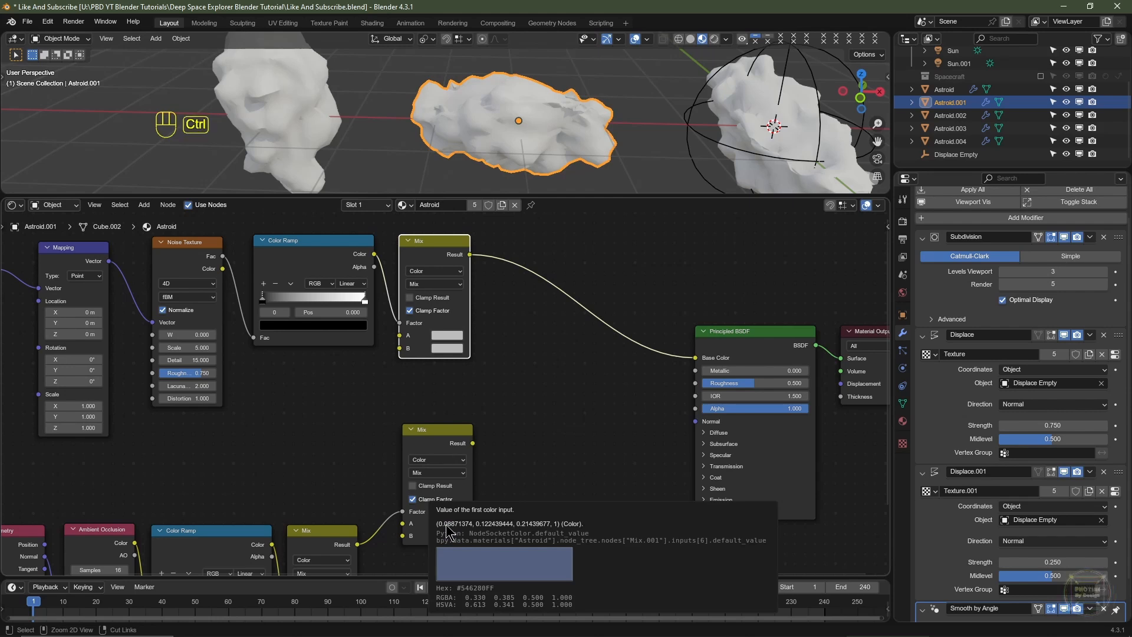
pyautogui.hotkey('ctrl', 'v')
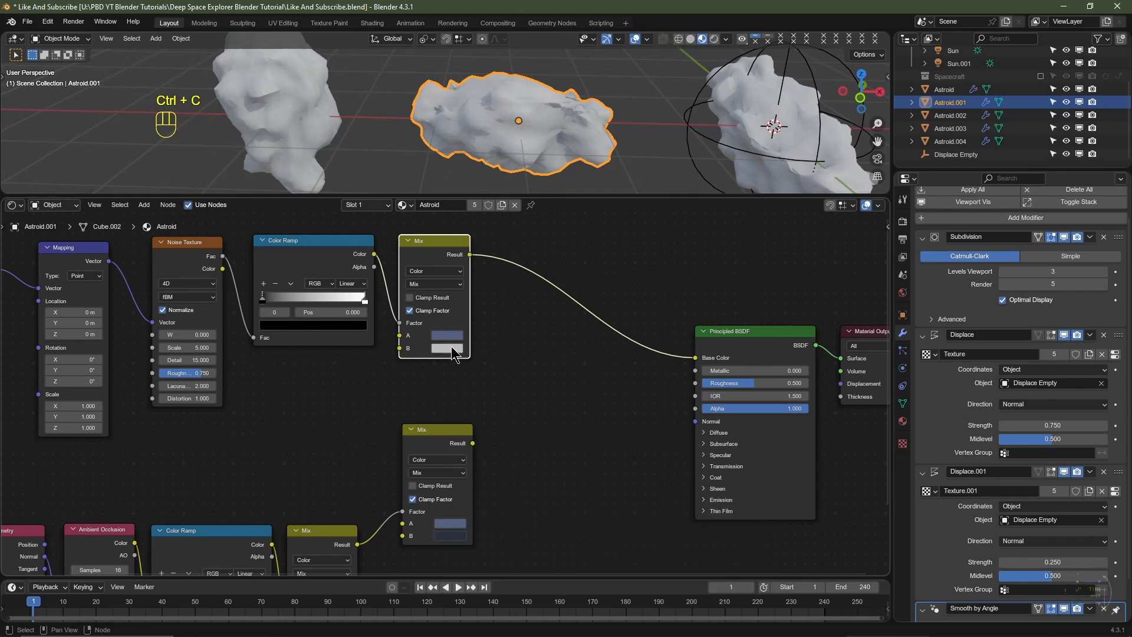
pyautogui.hotkey('ctrl', 'v')
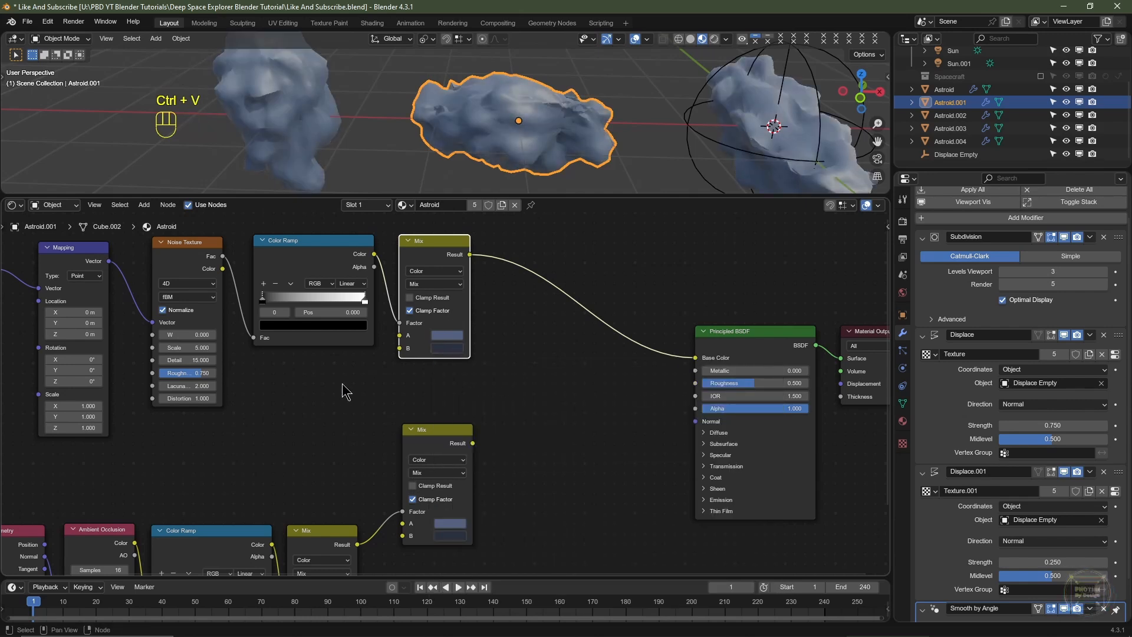
# Tighten the noise Color Ramp by moving the black stop to 0.435 and the white stop close beside it
pyautogui.moveTo(345, 391); pyautogui.dragTo(313, 460, button='middle')
pyautogui.moveTo(235, 366); pyautogui.dragTo(276, 370)
pyautogui.click(284, 369)
# Recolor the noise chain's Mix node with warm grey #595253 for A and the darker shade #403A3B for B
pyautogui.scroll(2, 420, 423)
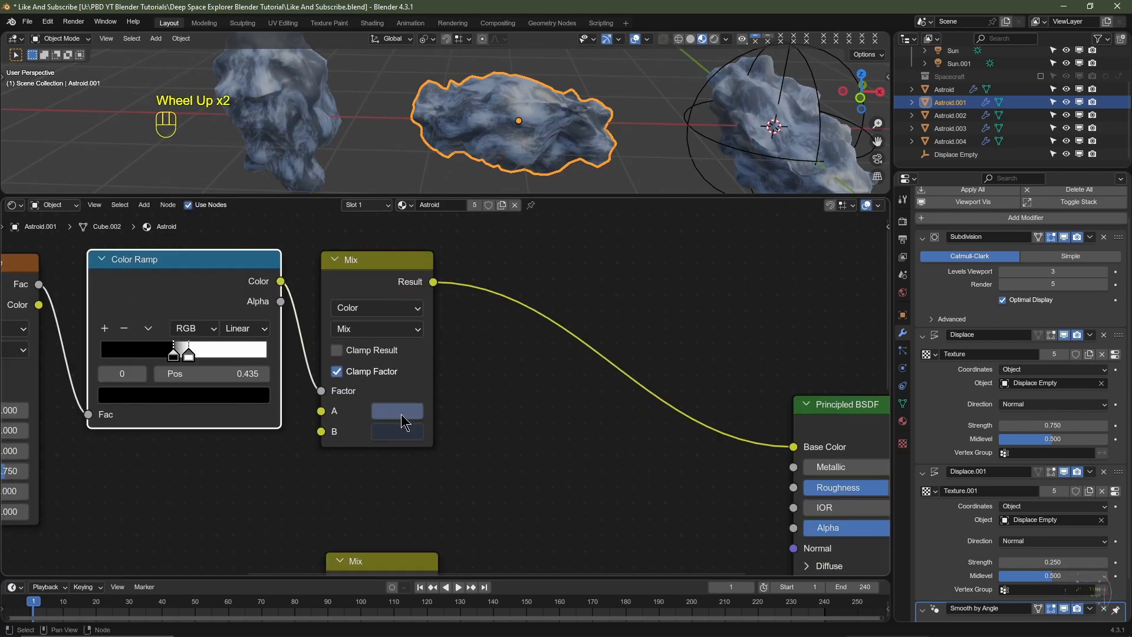
pyautogui.click(401, 412)
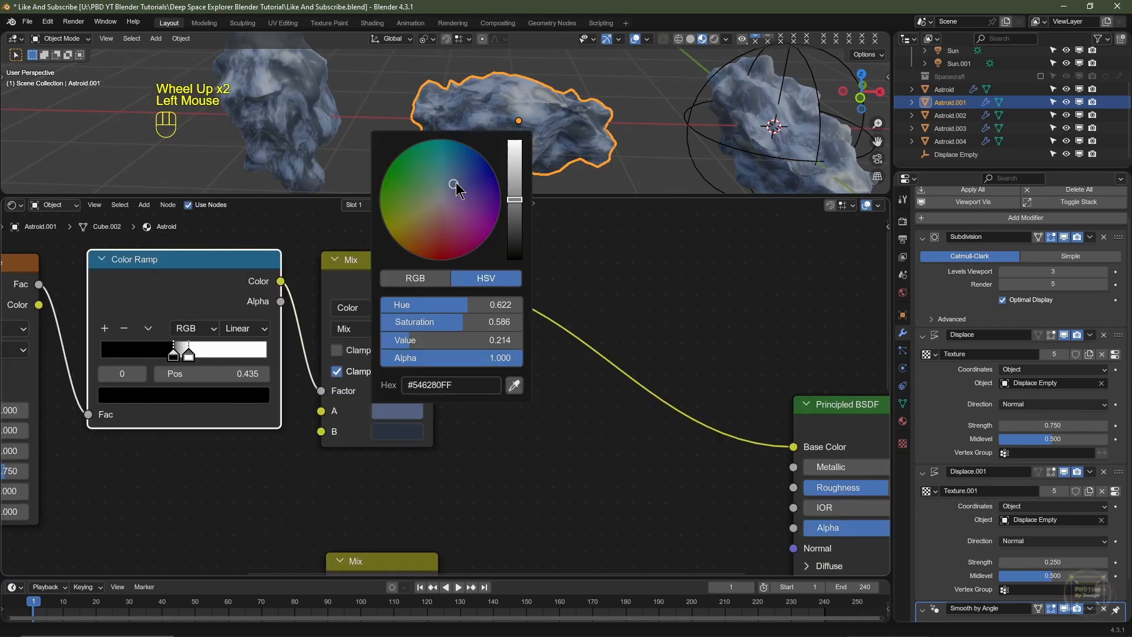
pyautogui.moveTo(455, 188); pyautogui.dragTo(442, 203)
pyautogui.keyDown('ctrl'); pyautogui.scroll(3, 442, 203); pyautogui.keyUp('ctrl')
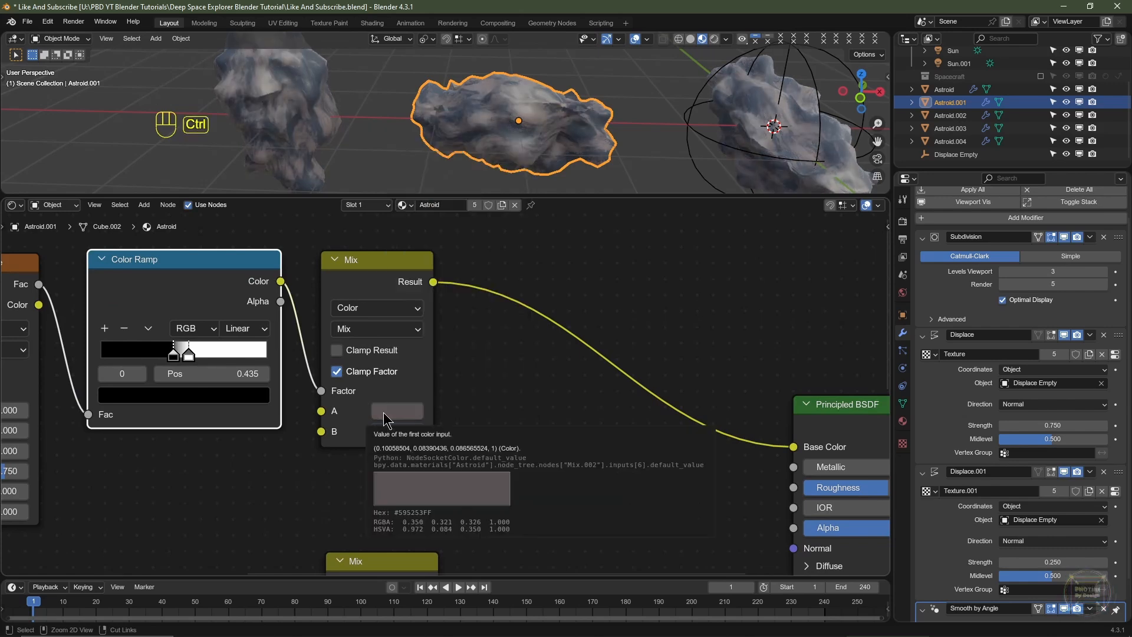
pyautogui.hotkey('ctrl', 'c')
pyautogui.hotkey('ctrl', 'v')
pyautogui.click(385, 435)
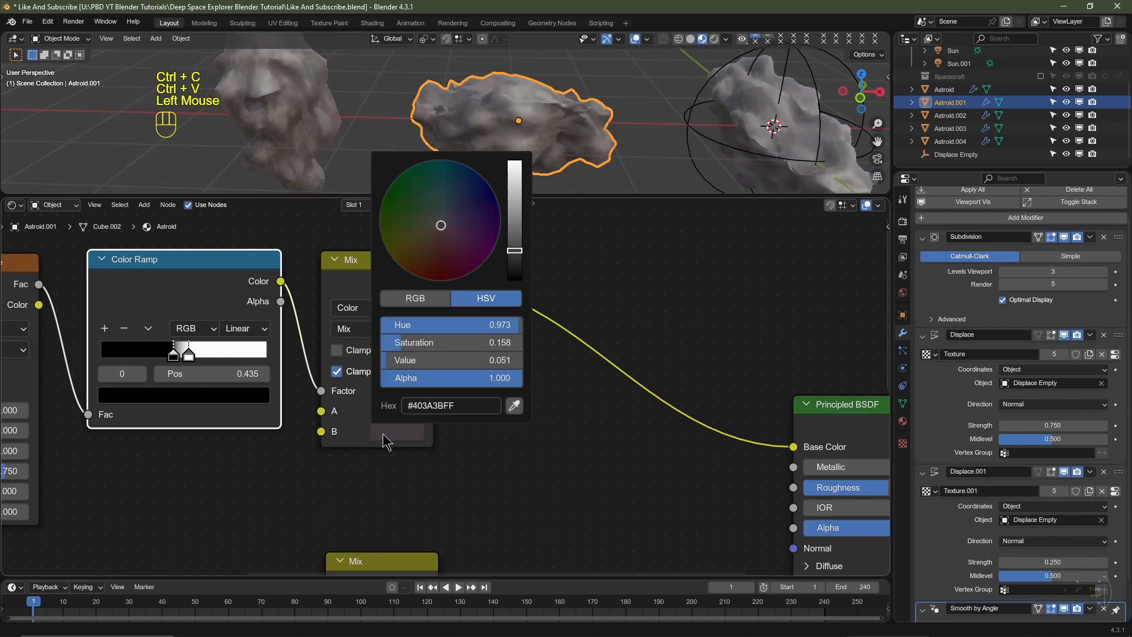
pyautogui.scroll(-2, 385, 442)
pyautogui.scroll(-3, 385, 442)
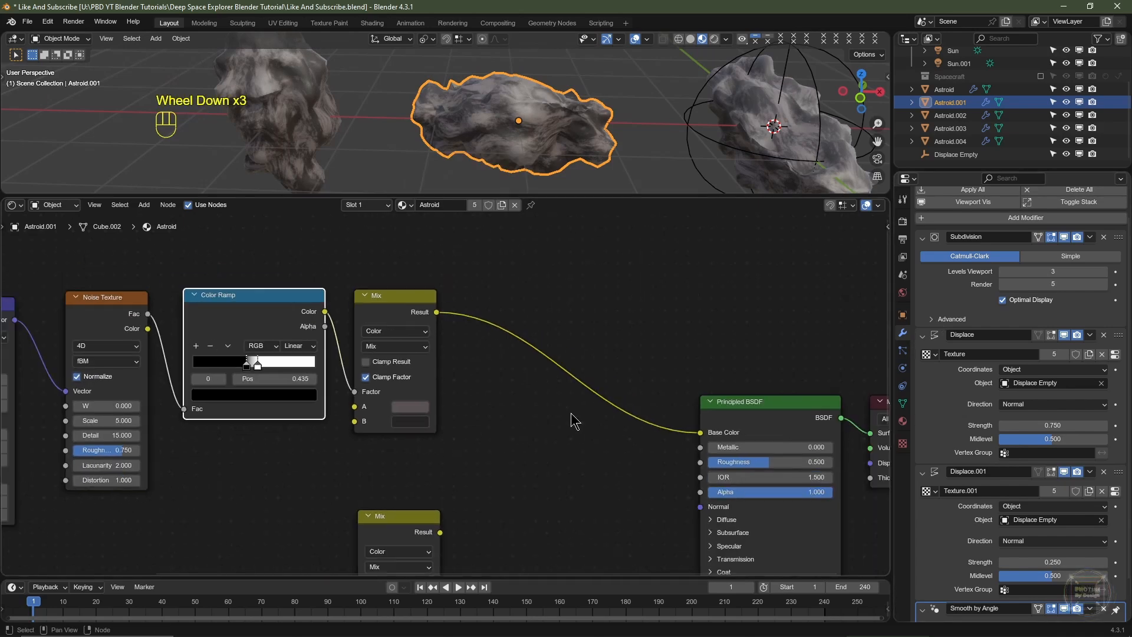
# Insert a Mix Color node before Base Color, combining the noise chain's Mix in A with the Ambient Occlusion chain's Mix in B
pyautogui.press('Delete')
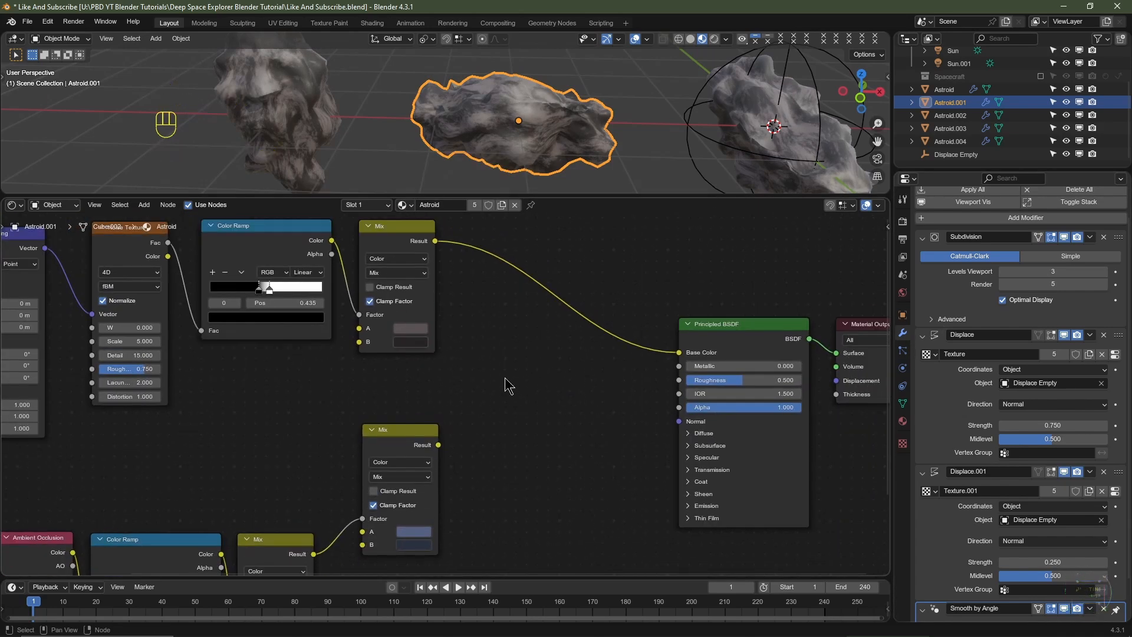
pyautogui.hotkey('shift', 'a')
pyautogui.moveTo(506, 387)
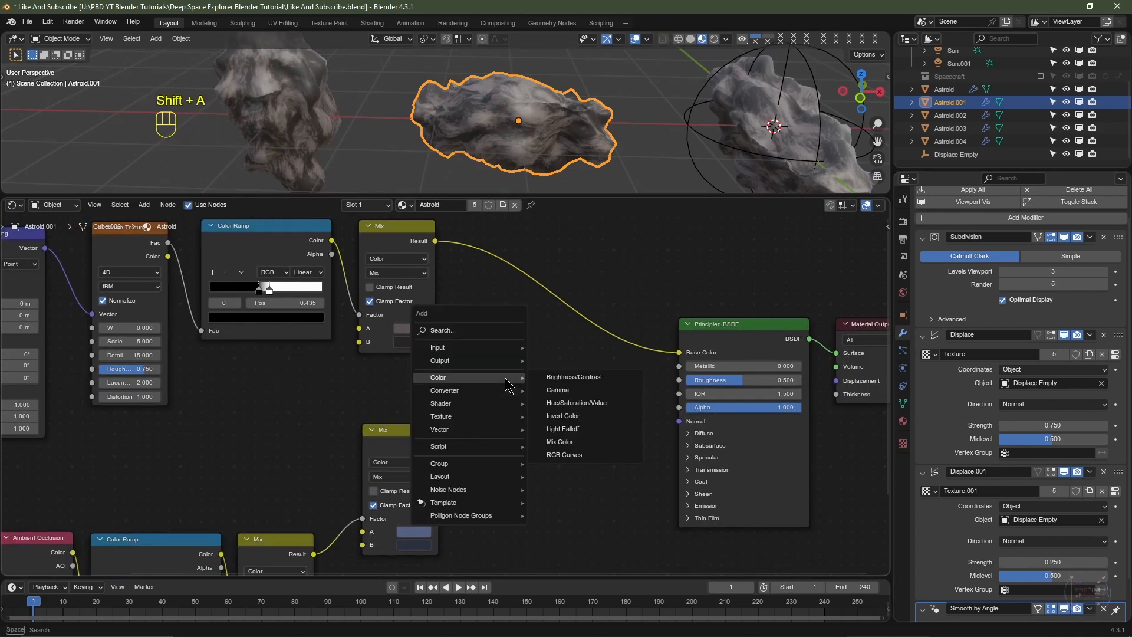
pyautogui.click(570, 447)
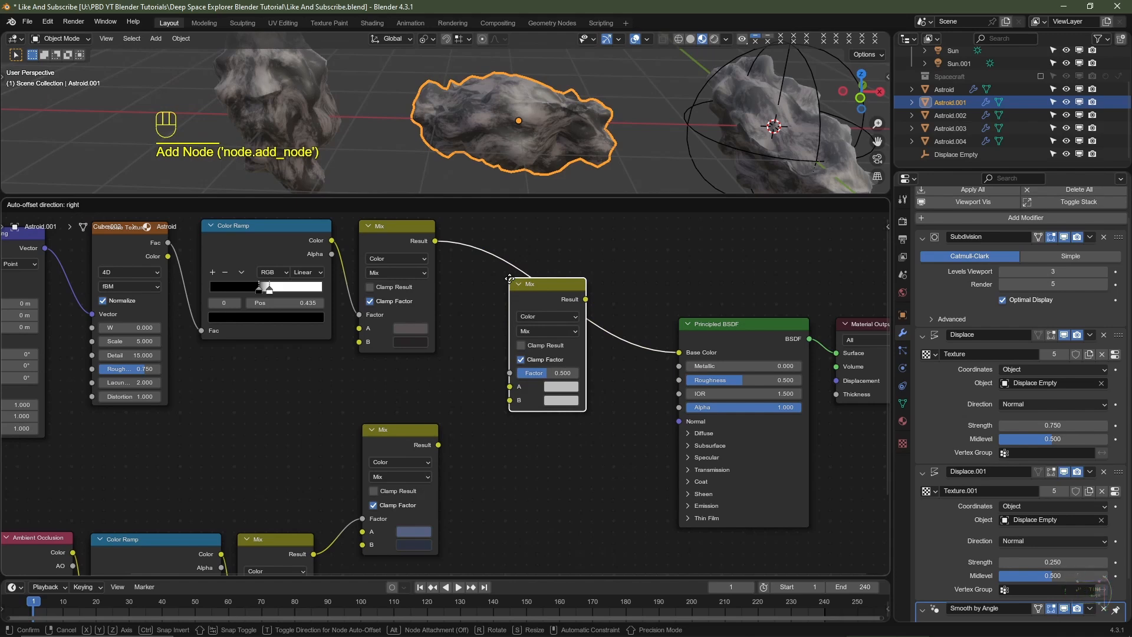
pyautogui.click(515, 369)
pyautogui.click(439, 446)
pyautogui.moveTo(438, 446); pyautogui.dragTo(509, 380)
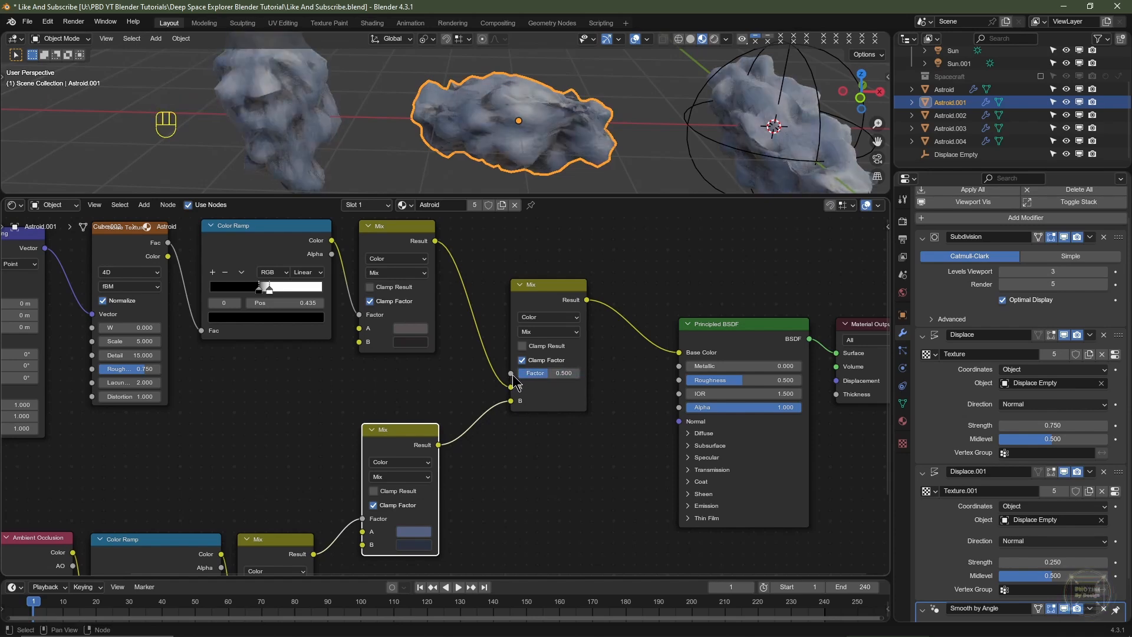
# Tidy the layout by lining up the lower Mix node with the Ambient Occlusion chain and spacing the upper noise nodes evenly
pyautogui.scroll(-3, 463, 427)
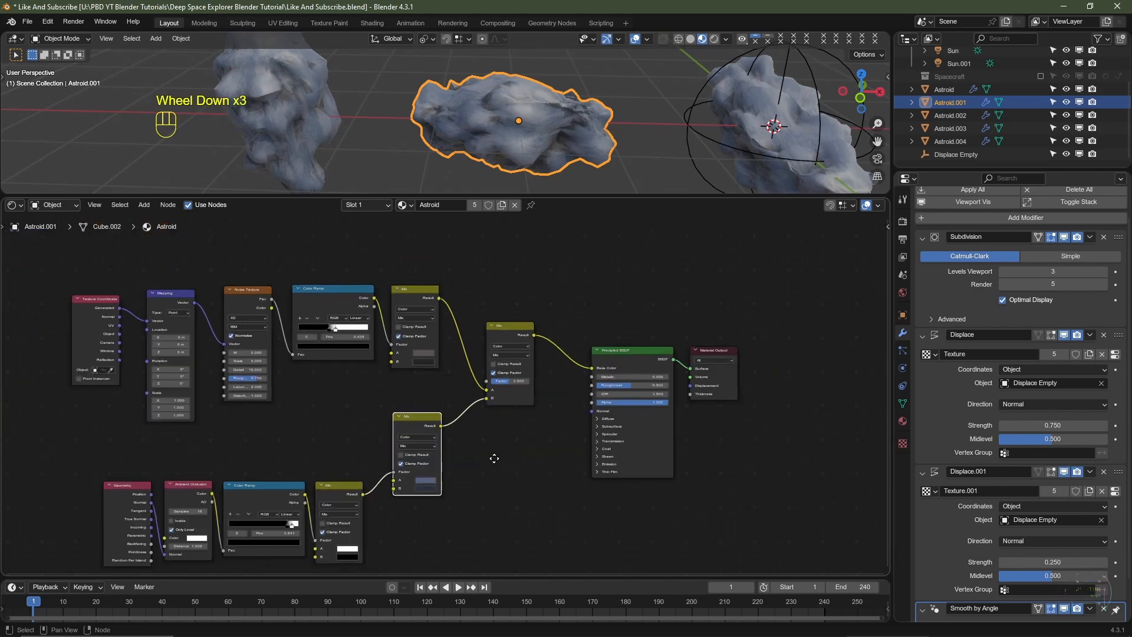
pyautogui.moveTo(484, 466); pyautogui.dragTo(496, 449, button='middle')
pyautogui.moveTo(429, 406); pyautogui.dragTo(417, 476)
pyautogui.click(109, 299)
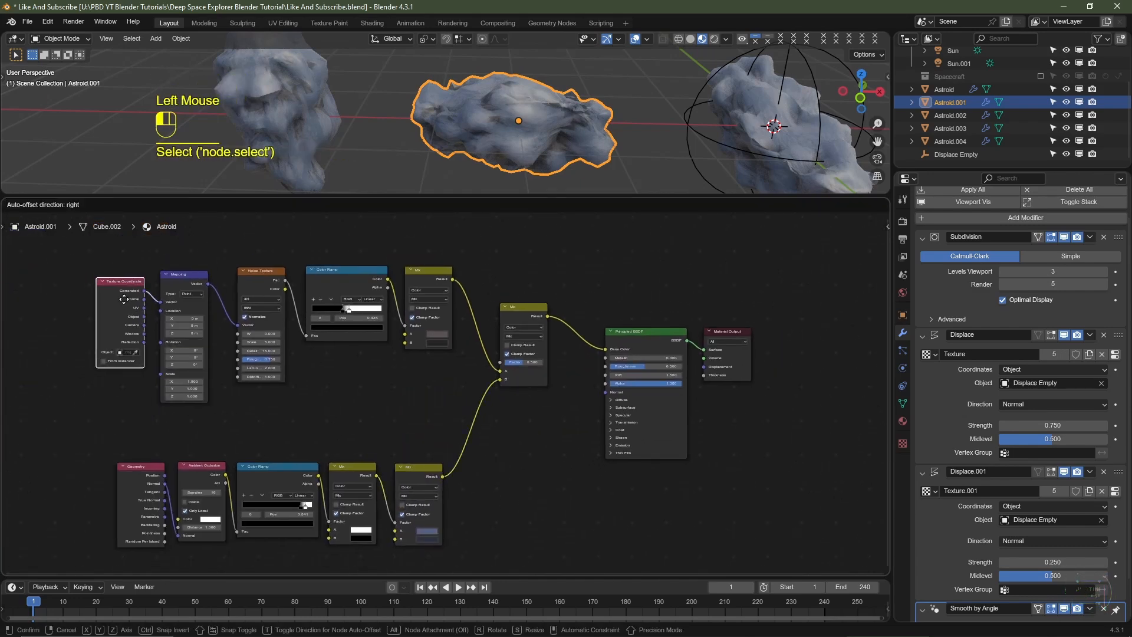
pyautogui.moveTo(109, 299); pyautogui.dragTo(138, 296)
pyautogui.moveTo(260, 280); pyautogui.dragTo(260, 287)
pyautogui.moveTo(344, 278); pyautogui.dragTo(335, 291)
pyautogui.moveTo(426, 276); pyautogui.dragTo(416, 286)
# Move the whole Ambient Occlusion chain, from Geometry to its second Mix, further down to open space between the rows
pyautogui.moveTo(504, 468); pyautogui.dragTo(102, 508)
pyautogui.keyDown('ctrl'); pyautogui.moveTo(306, 487); pyautogui.dragTo(312, 472, button='middle'); pyautogui.keyUp('ctrl')
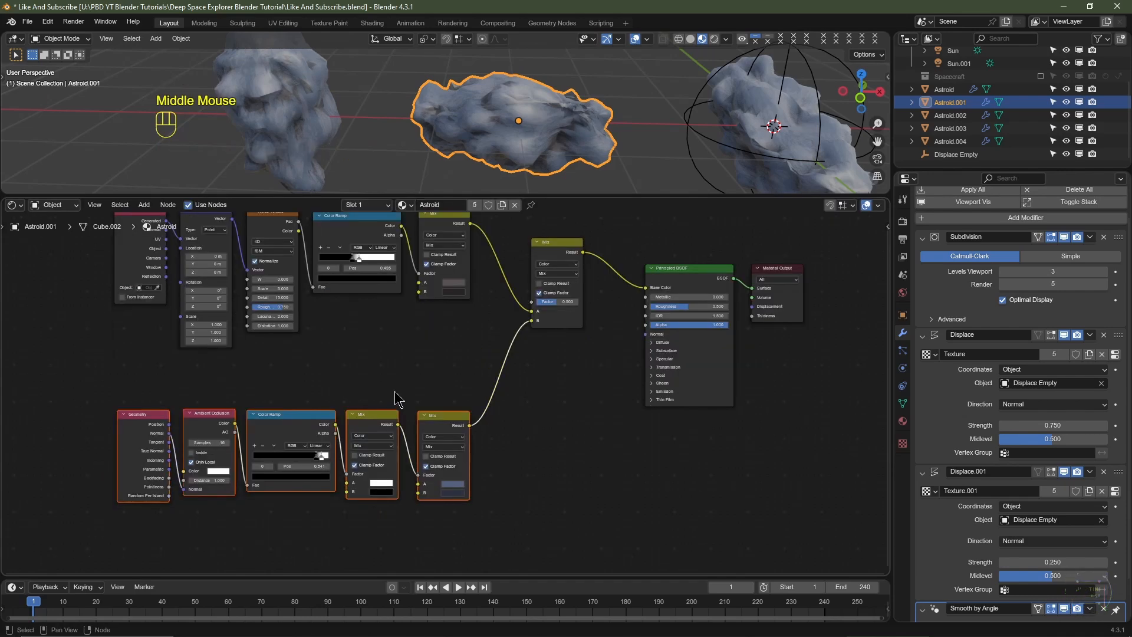
pyautogui.press('g')
pyautogui.click(387, 498)
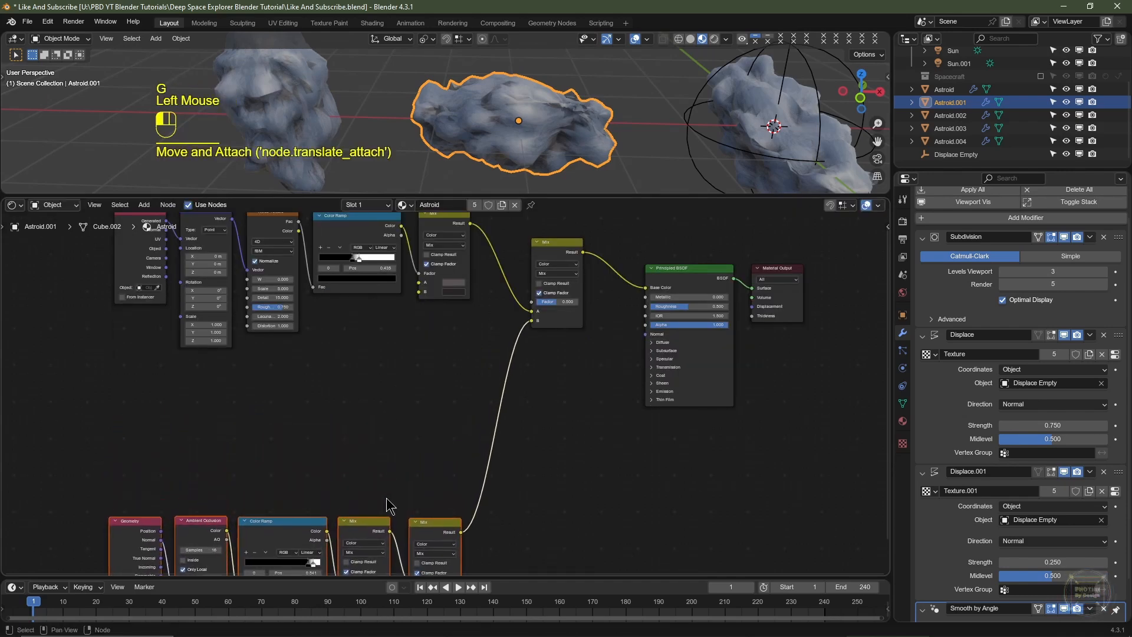
# Duplicate the noise chain from Texture Coordinate to Color Ramp, without its Mix, into the empty space between the two rows
pyautogui.moveTo(331, 401); pyautogui.dragTo(331, 449, button='middle')
pyautogui.click(259, 332)
pyautogui.moveTo(126, 255); pyautogui.dragTo(307, 330)
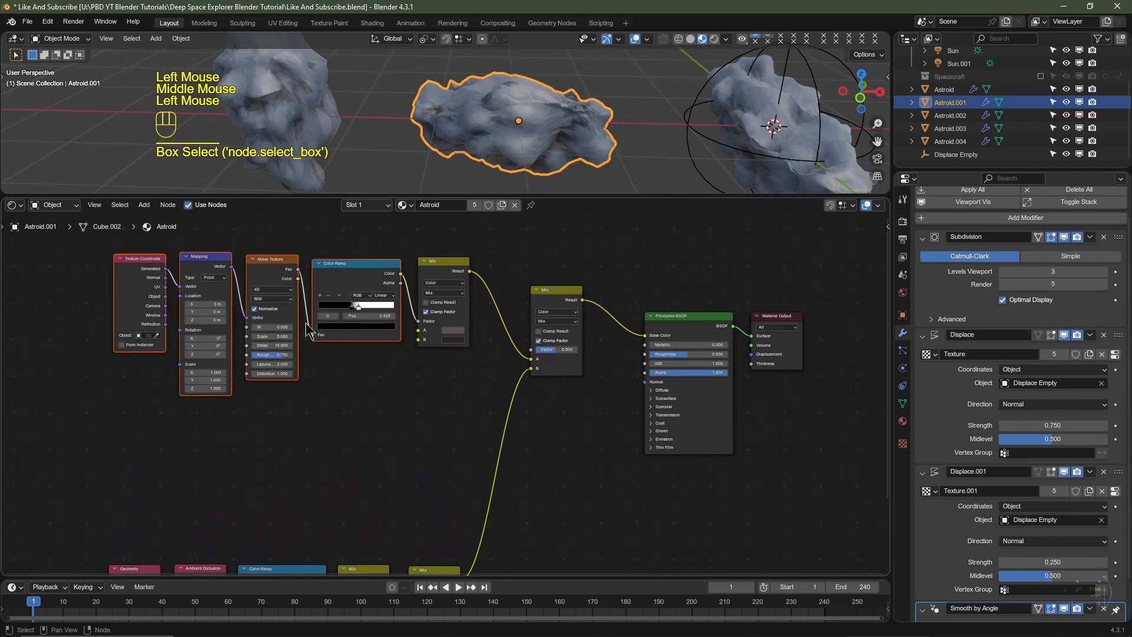
pyautogui.hotkey('shift', 'd')
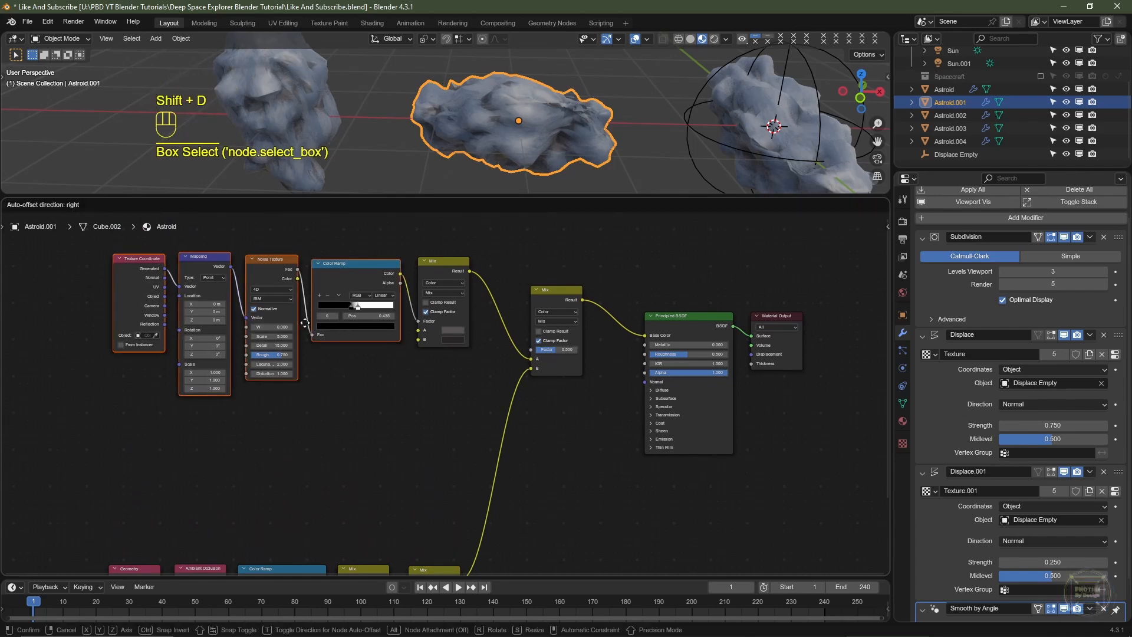
pyautogui.click(308, 473)
pyautogui.scroll(2, 308, 473)
pyautogui.moveTo(307, 472); pyautogui.dragTo(313, 425, button='middle')
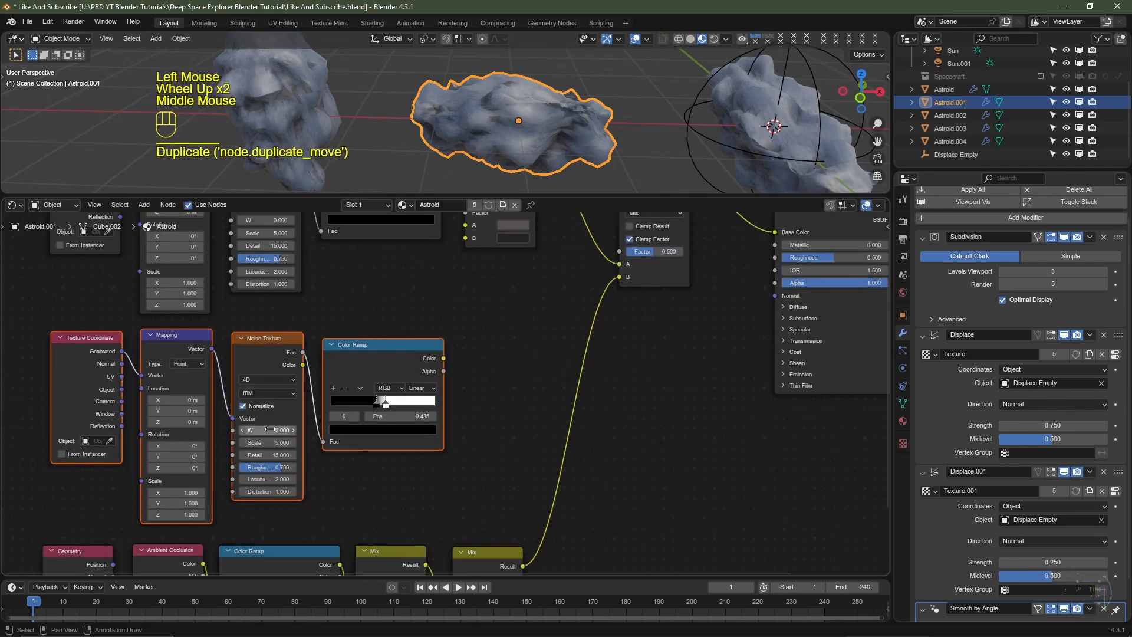
# Set the duplicated Noise Texture's W to 27.5 and its Scale to 7
pyautogui.moveTo(268, 430); pyautogui.dragTo(270, 445)
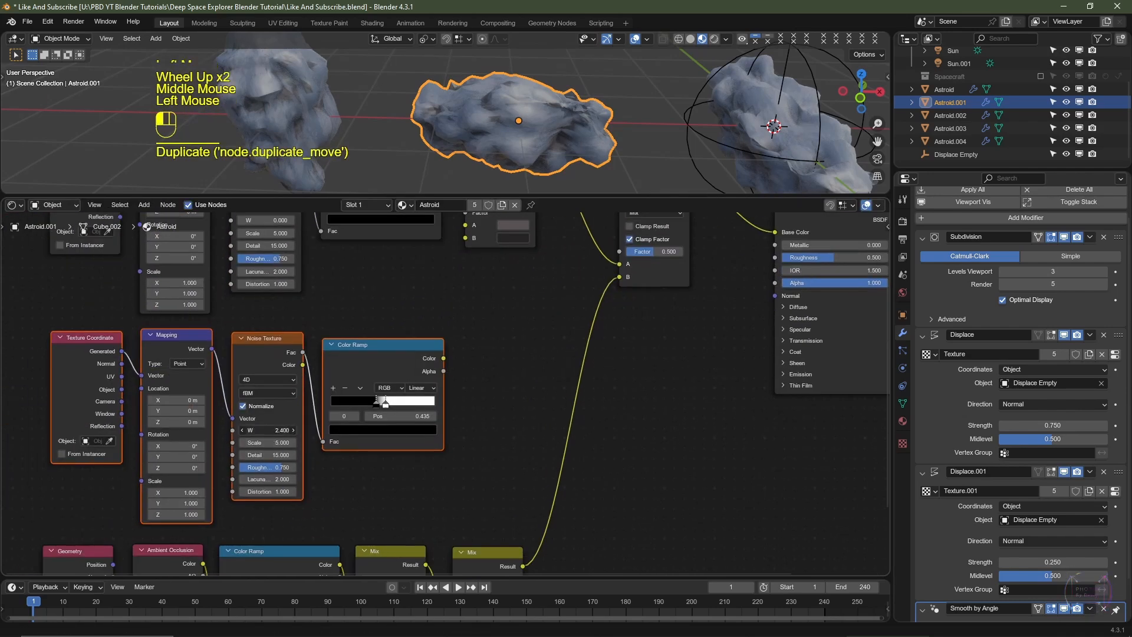
pyautogui.doubleClick(270, 444)
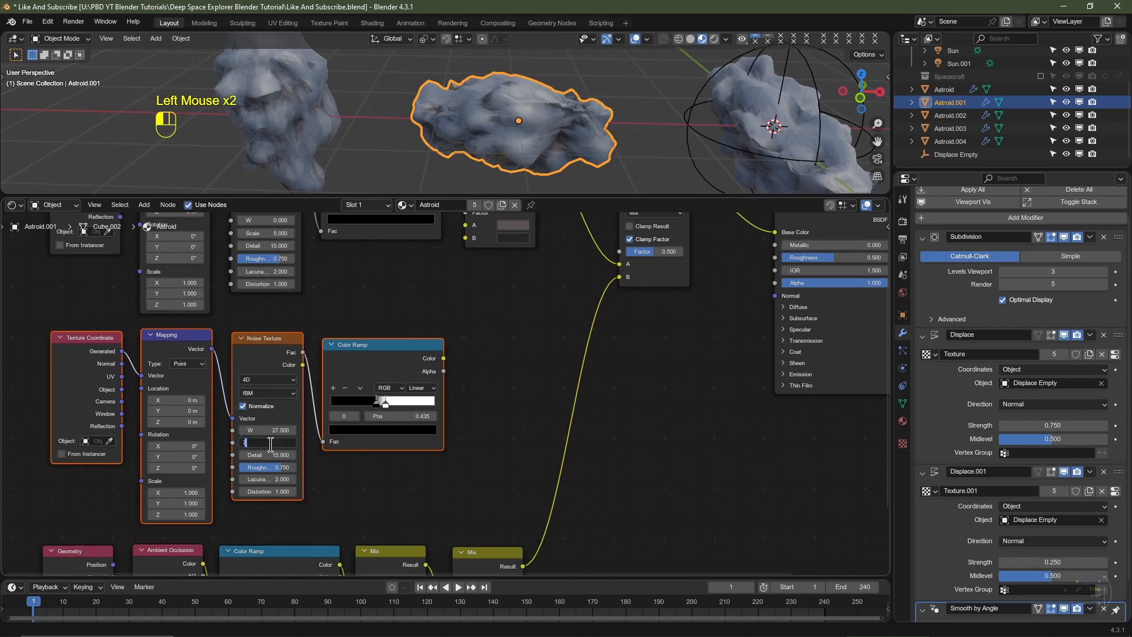
pyautogui.write('7')
pyautogui.press('Return')
# Link the duplicated Color Ramp's Color output to the Factor of the Mix node that feeds Base Color
pyautogui.moveTo(505, 362); pyautogui.dragTo(437, 484, button='middle')
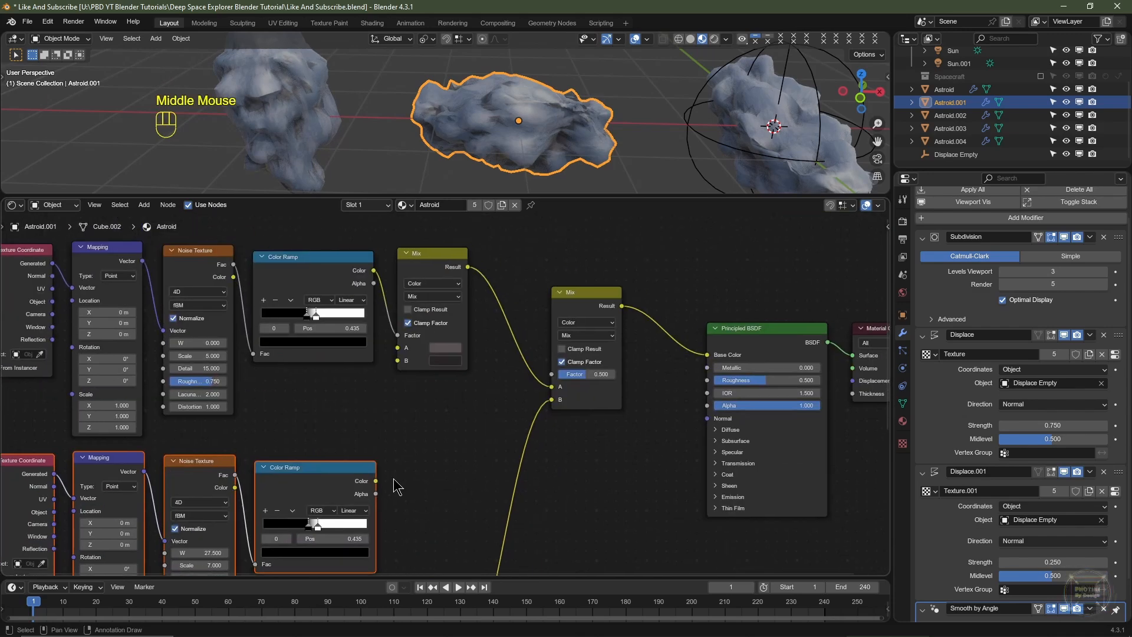
pyautogui.moveTo(376, 480); pyautogui.dragTo(554, 375)
pyautogui.moveTo(440, 469); pyautogui.dragTo(519, 404, button='middle')
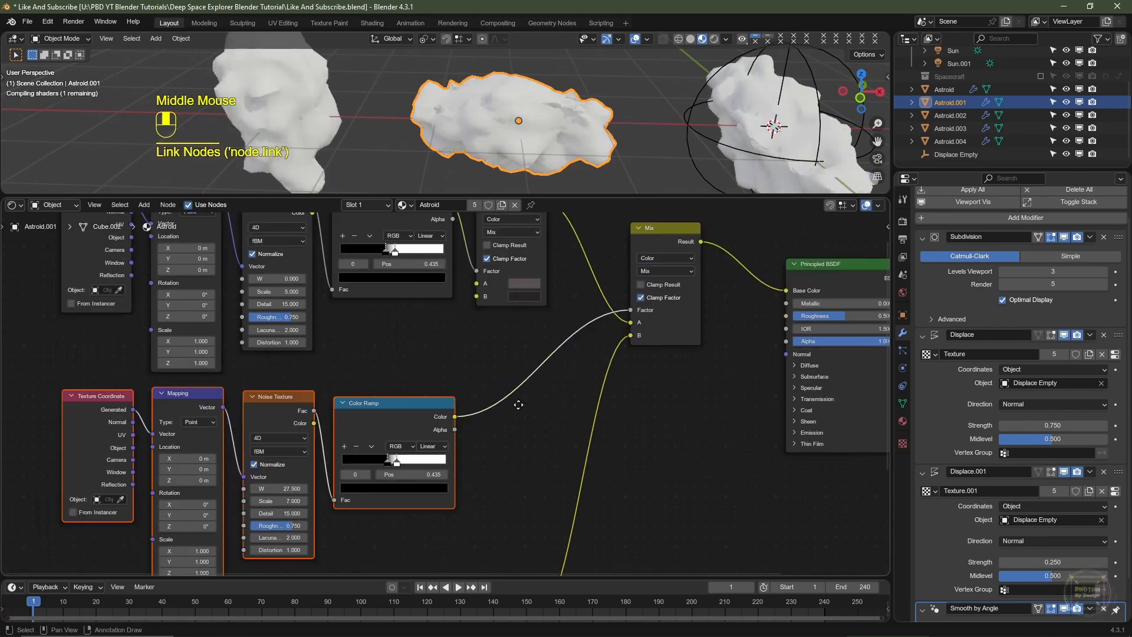
# Shift the duplicated Color Ramp's black and white stops toward white, placing the white stop at 0.579
pyautogui.moveTo(397, 463); pyautogui.dragTo(419, 462)
pyautogui.moveTo(387, 462)
pyautogui.mouseDown()
pyautogui.moveTo(418, 462)
pyautogui.moveTo(402, 463)
pyautogui.mouseUp()
pyautogui.scroll(3, 592, 148)
pyautogui.scroll(-3, 673, 112)
pyautogui.moveTo(675, 109); pyautogui.dragTo(613, 115, button='middle')
# Darken and desaturate the Ambient Occlusion chain's last Mix colors, setting A to #3C414D and B to #1D2026
pyautogui.moveTo(535, 335); pyautogui.dragTo(565, 474, button='middle')
pyautogui.scroll(2, 565, 474)
pyautogui.click(560, 505)
pyautogui.scroll(-5, 559, 504)
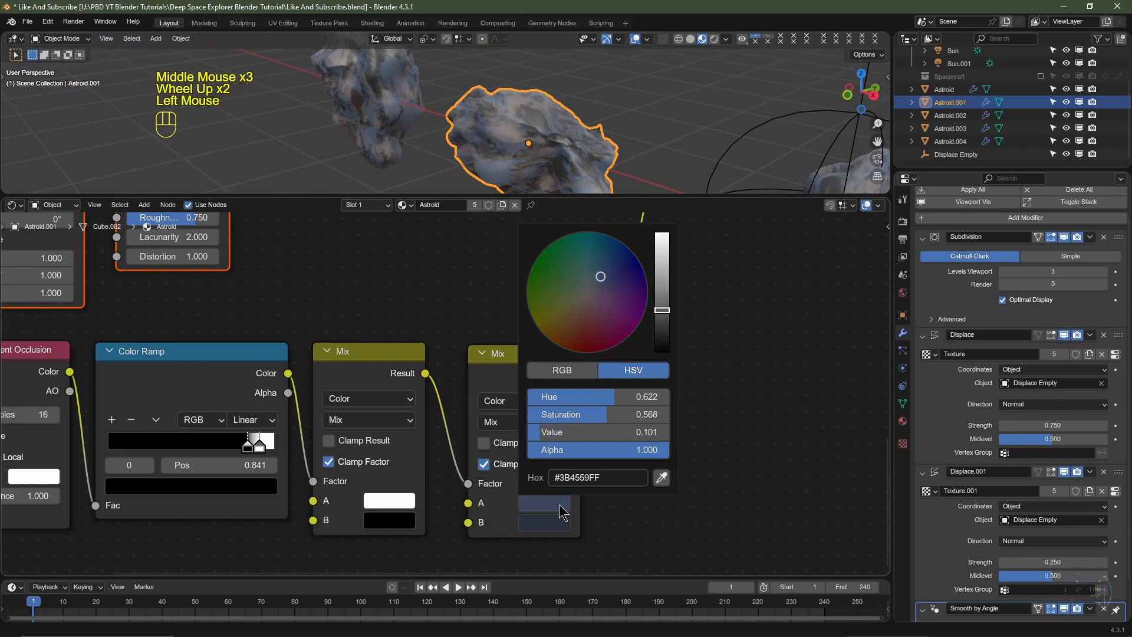
pyautogui.moveTo(622, 419); pyautogui.dragTo(598, 419)
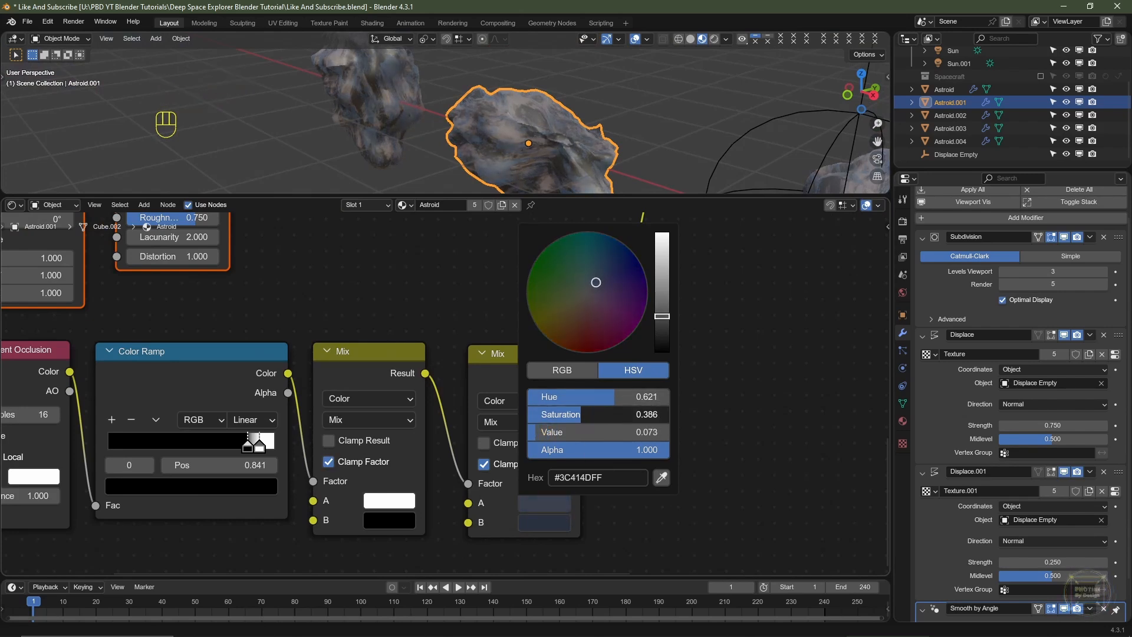
pyautogui.click(544, 522)
pyautogui.scroll(-3, 543, 531)
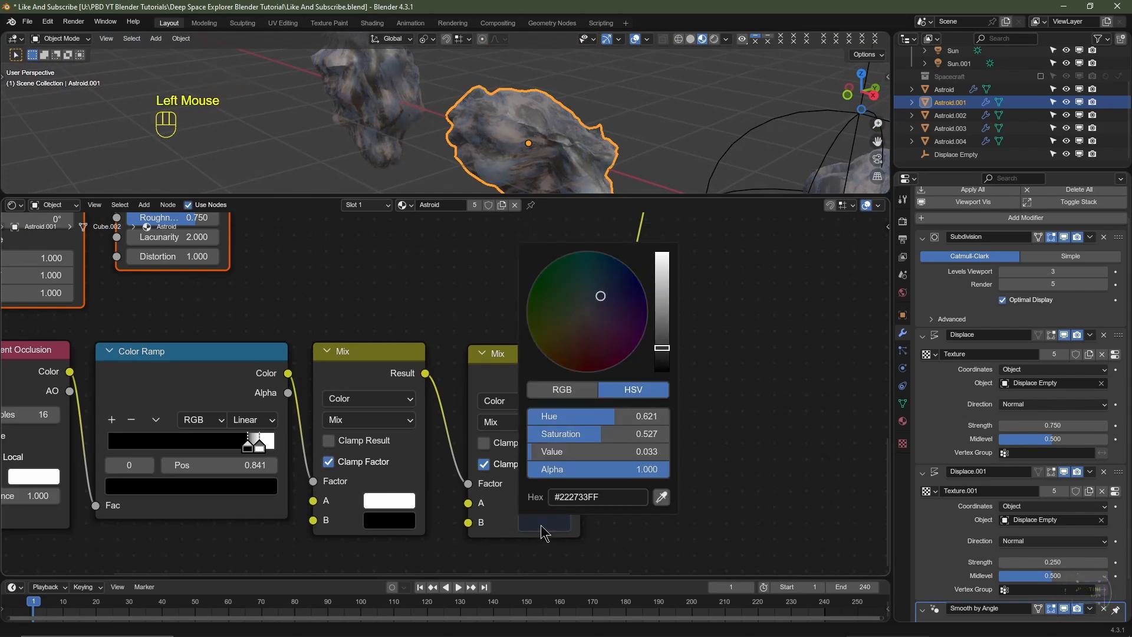
pyautogui.moveTo(617, 434); pyautogui.dragTo(601, 433)
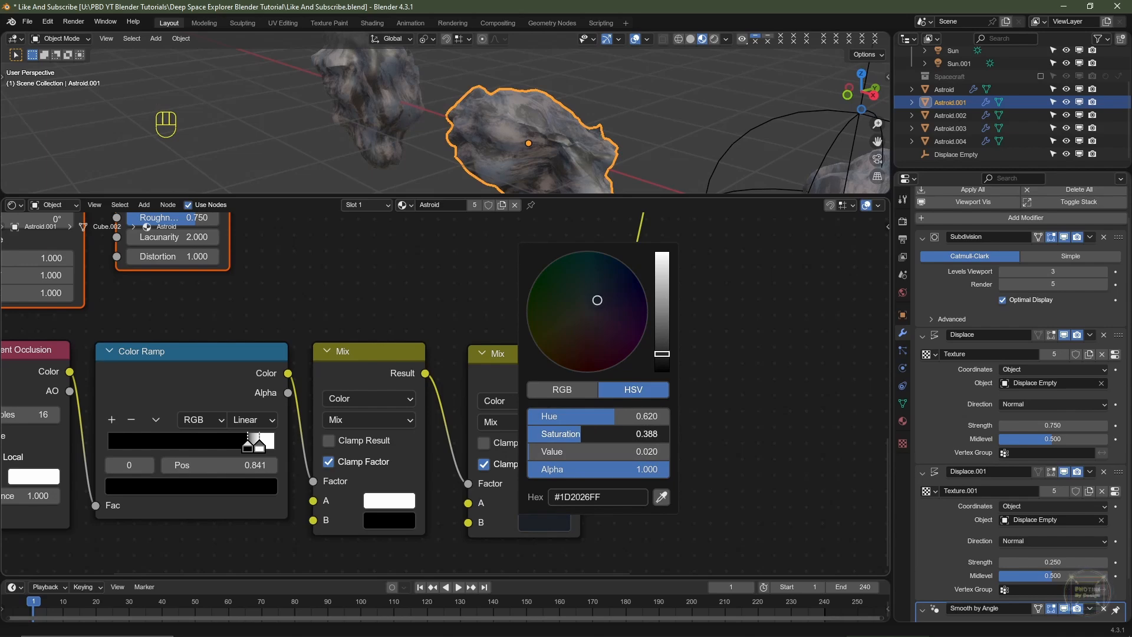
pyautogui.moveTo(442, 125); pyautogui.dragTo(519, 123, button='middle')
pyautogui.keyDown('shift'); pyautogui.moveTo(525, 133); pyautogui.dragTo(501, 109, button='middle'); pyautogui.keyUp('shift')
# Open up space around the Principled BSDF by moving the combining Mix node and the Material Output farther from it
pyautogui.scroll(-8, 660, 386)
pyautogui.moveTo(584, 230); pyautogui.dragTo(420, 366, button='middle')
pyautogui.scroll(6, 416, 334)
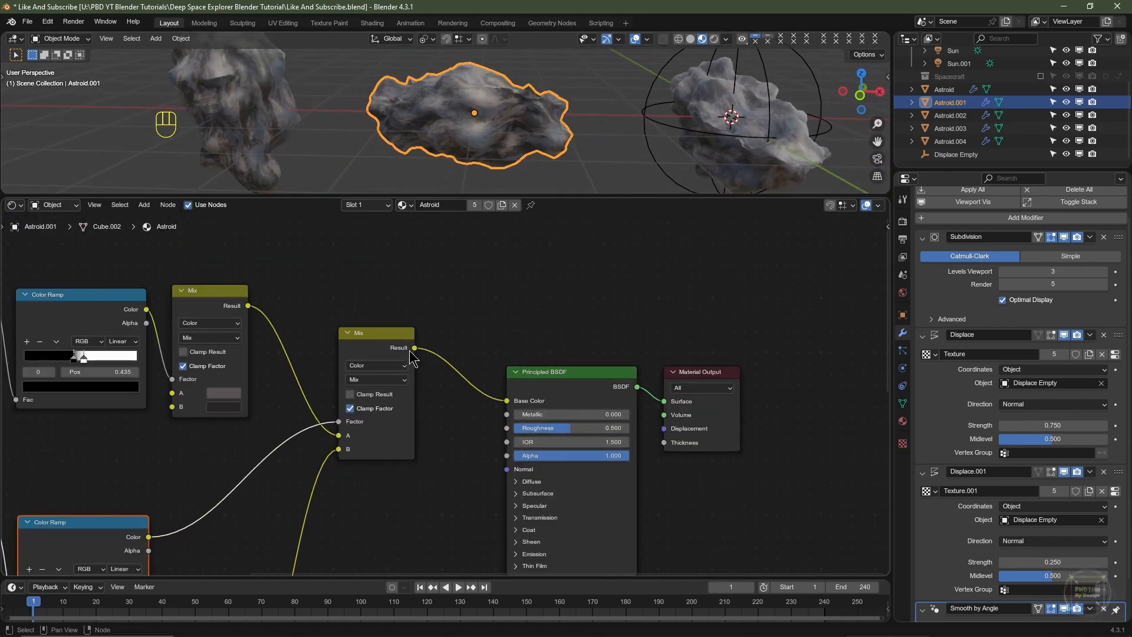
pyautogui.click(388, 333)
pyautogui.moveTo(389, 332); pyautogui.dragTo(351, 331)
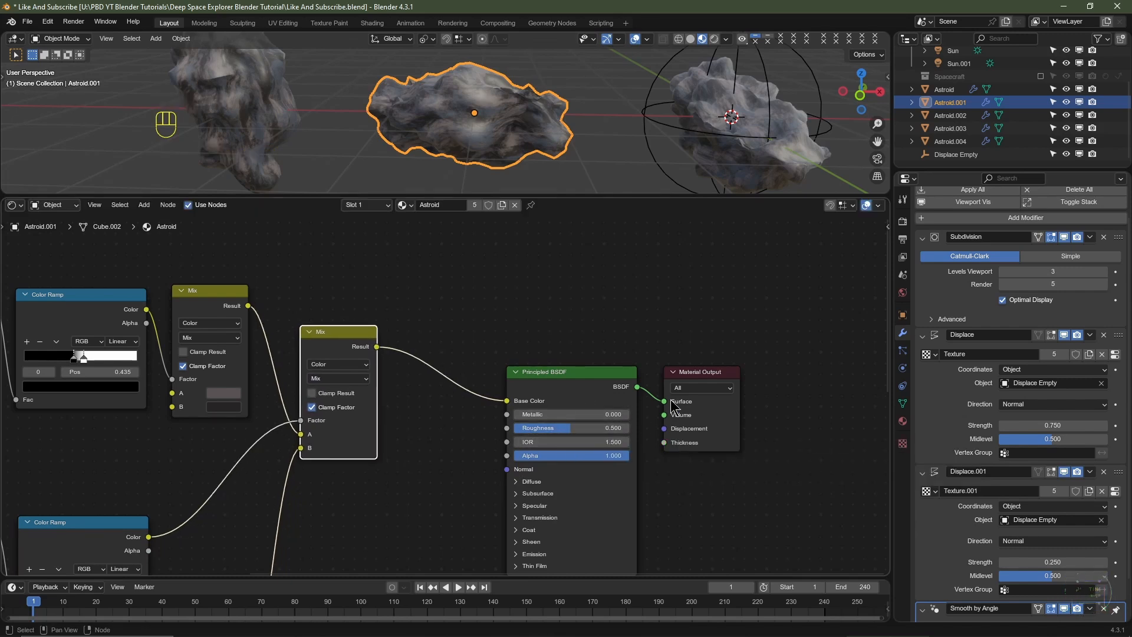
pyautogui.moveTo(696, 374); pyautogui.dragTo(761, 364)
pyautogui.hotkey('ctrl', 'z')
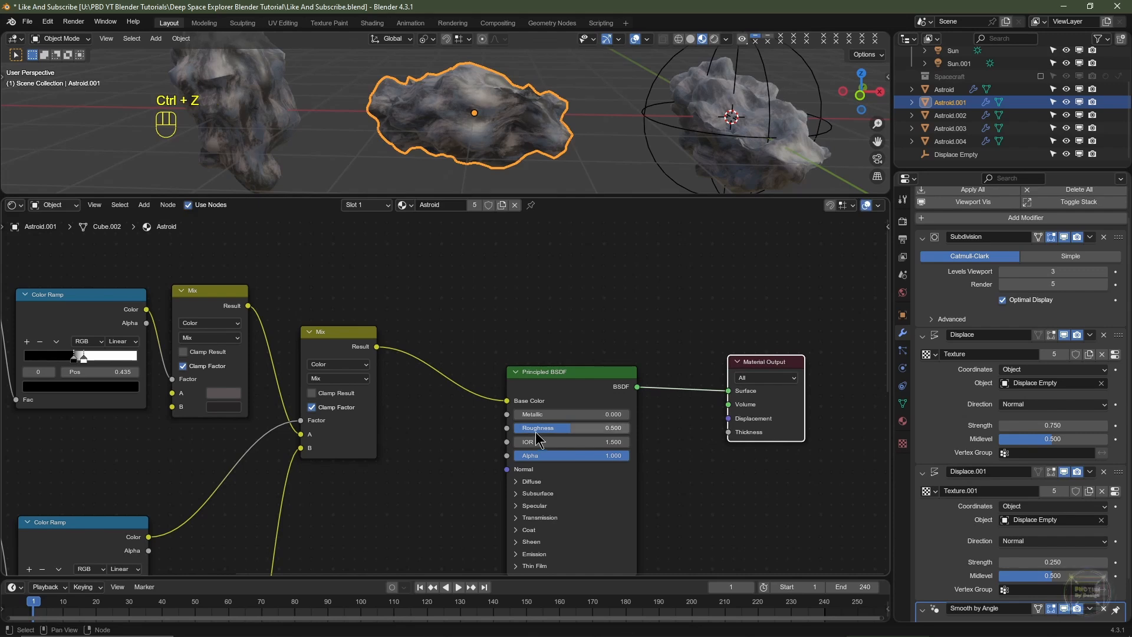
# Lower the Principled BSDF's Roughness to 0 and link the combining Mix's Result into Roughness
pyautogui.moveTo(537, 428); pyautogui.dragTo(496, 435)
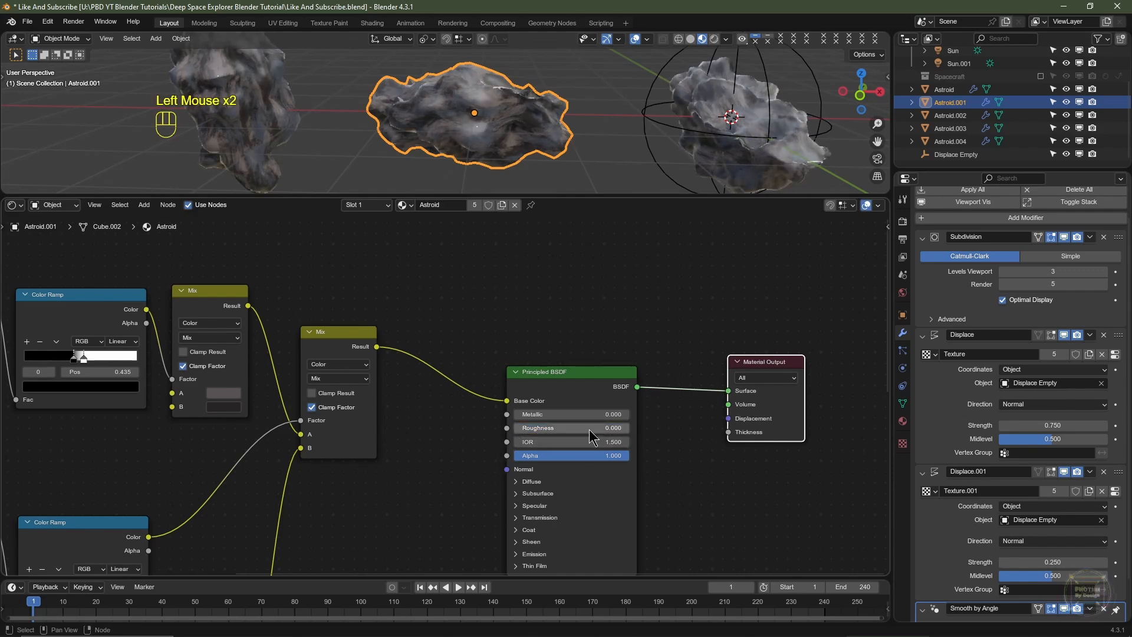
pyautogui.moveTo(544, 123)
pyautogui.mouseDown(button='middle')
pyautogui.moveTo(527, 139)
pyautogui.moveTo(516, 133)
pyautogui.moveTo(524, 127)
pyautogui.mouseUp(button='middle')
pyautogui.moveTo(378, 347); pyautogui.dragTo(507, 428)
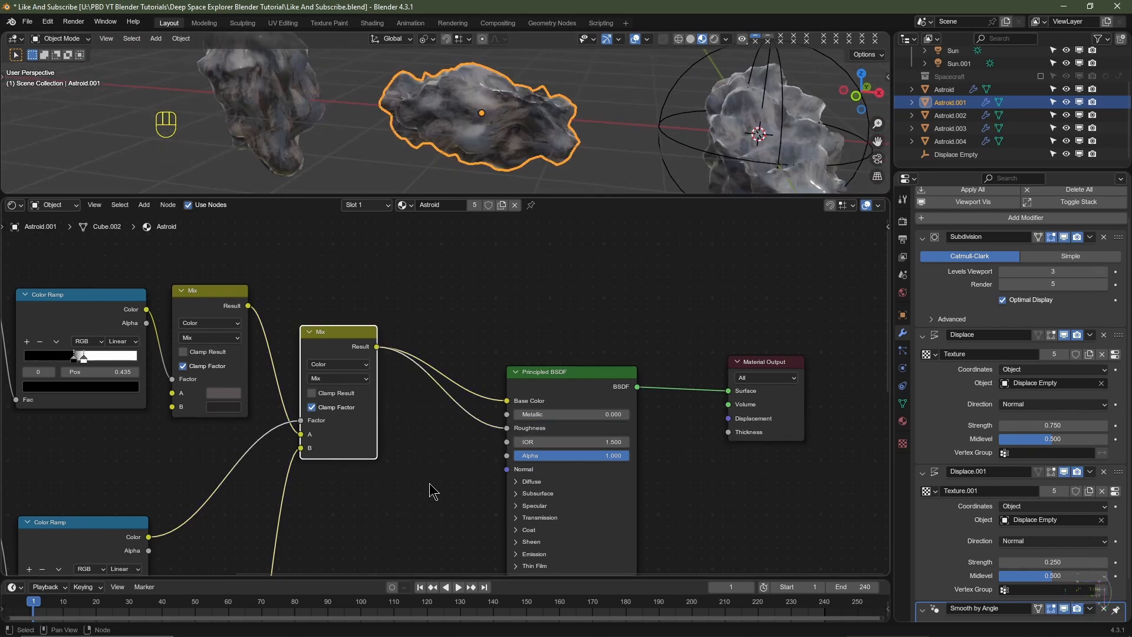
# Insert a Math node set to Multiply on the link between the combining Mix and Roughness
pyautogui.hotkey('shift', 'a')
pyautogui.moveTo(410, 495)
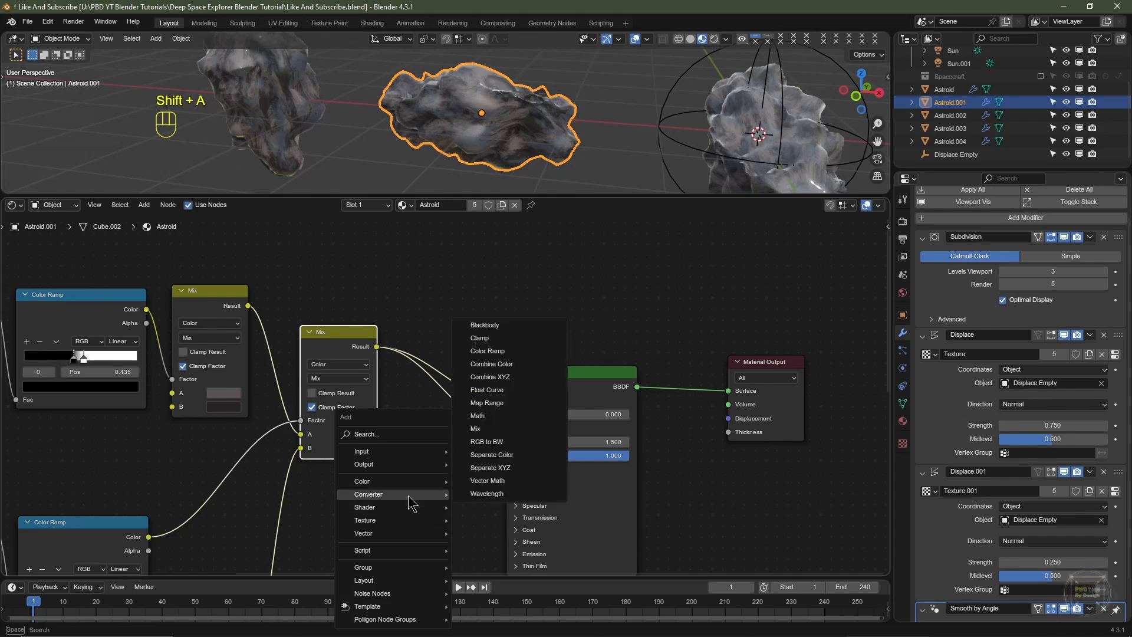
pyautogui.click(478, 416)
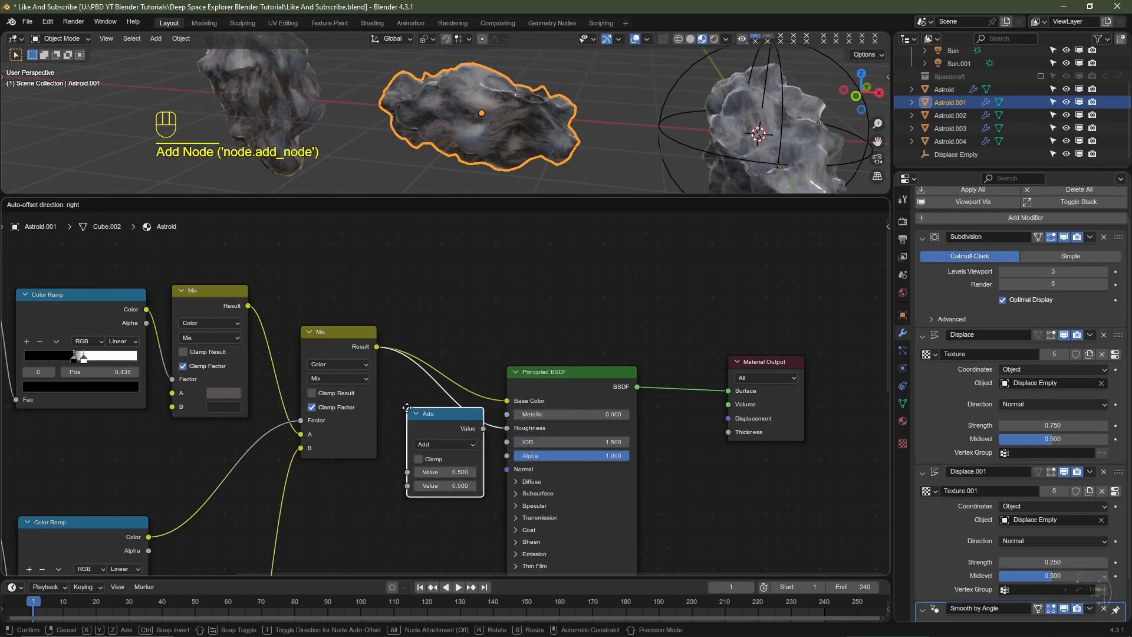
pyautogui.click(407, 408)
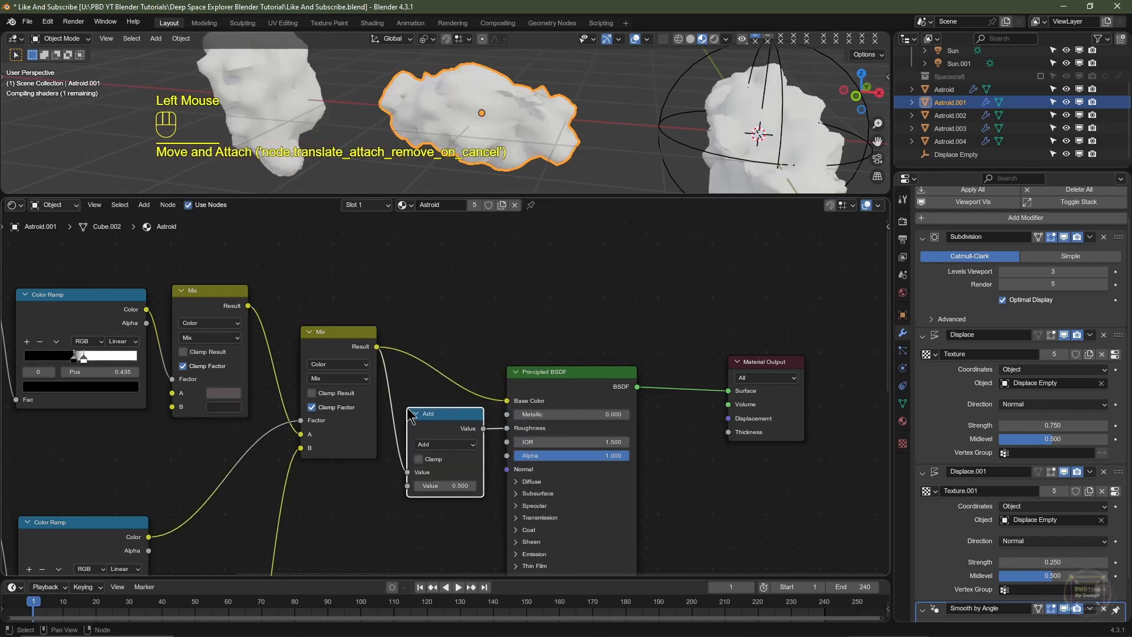
pyautogui.click(445, 445)
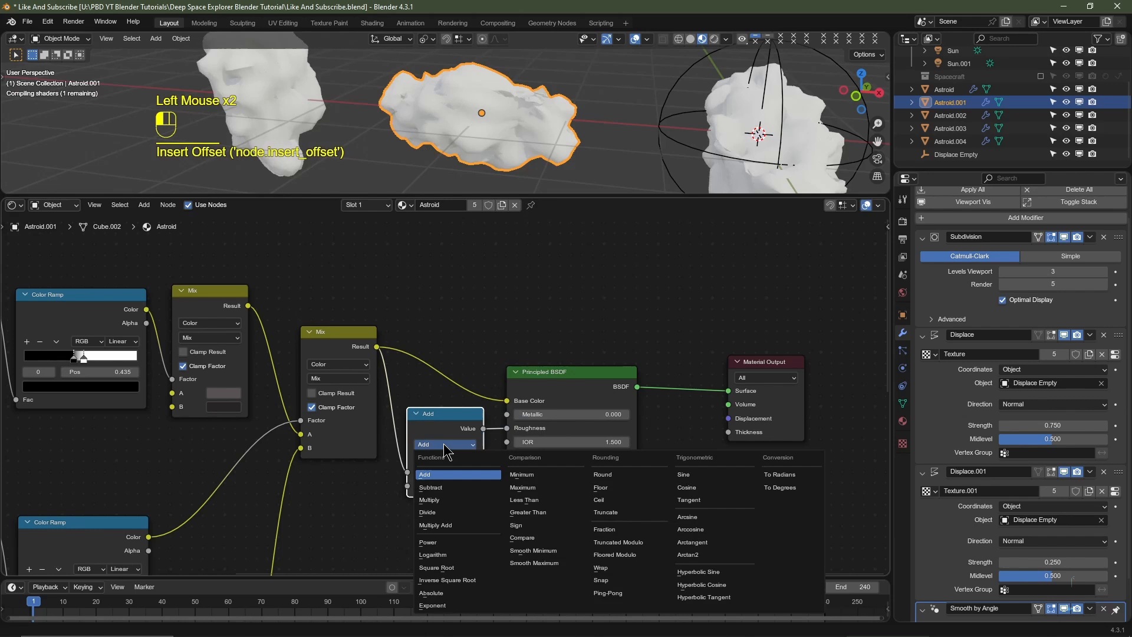
pyautogui.click(441, 500)
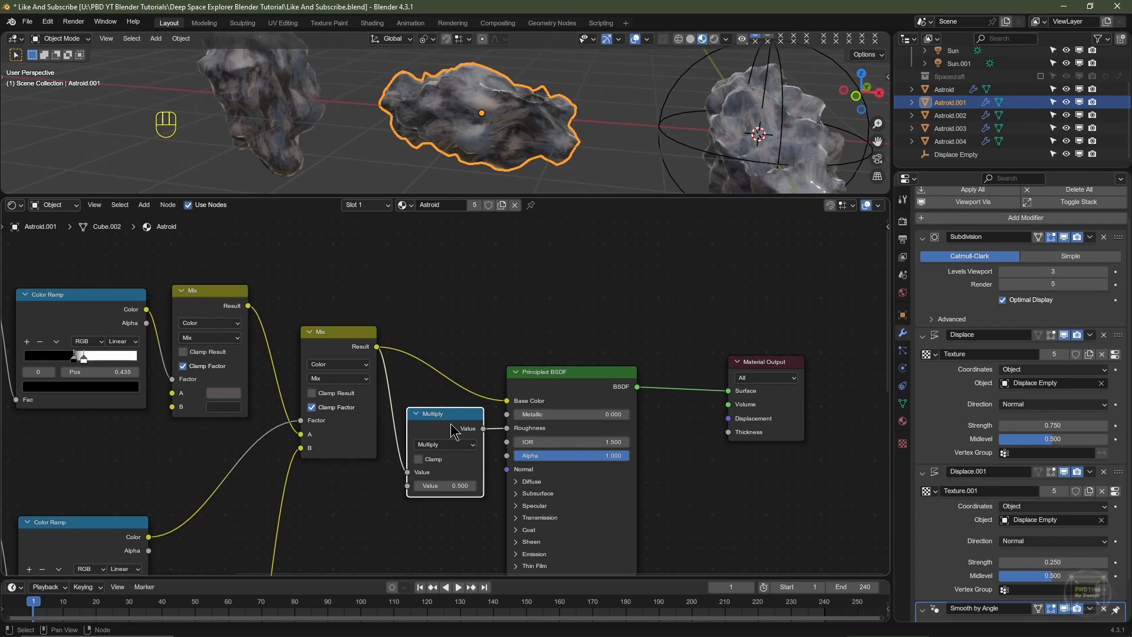
# Preview the Multiply node's output directly on the asteroid and inspect its surface up close
pyautogui.hotkey('ctrl', 'shift')
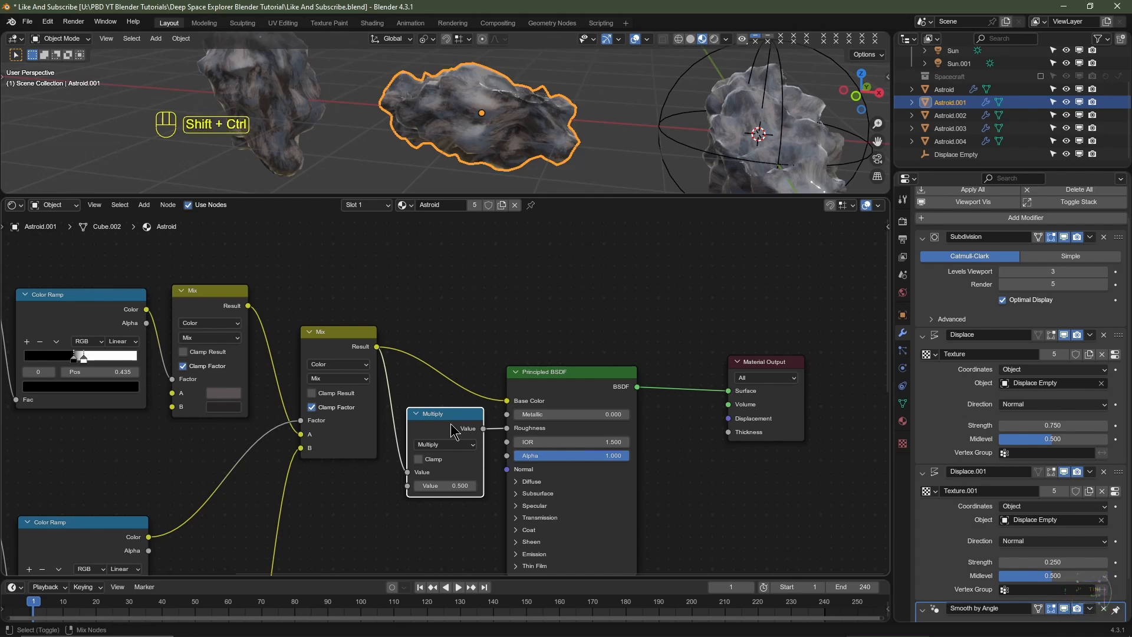
pyautogui.keyDown('ctrl'); pyautogui.keyDown('shift'); pyautogui.click(453, 429); pyautogui.keyUp('shift'); pyautogui.keyUp('ctrl')
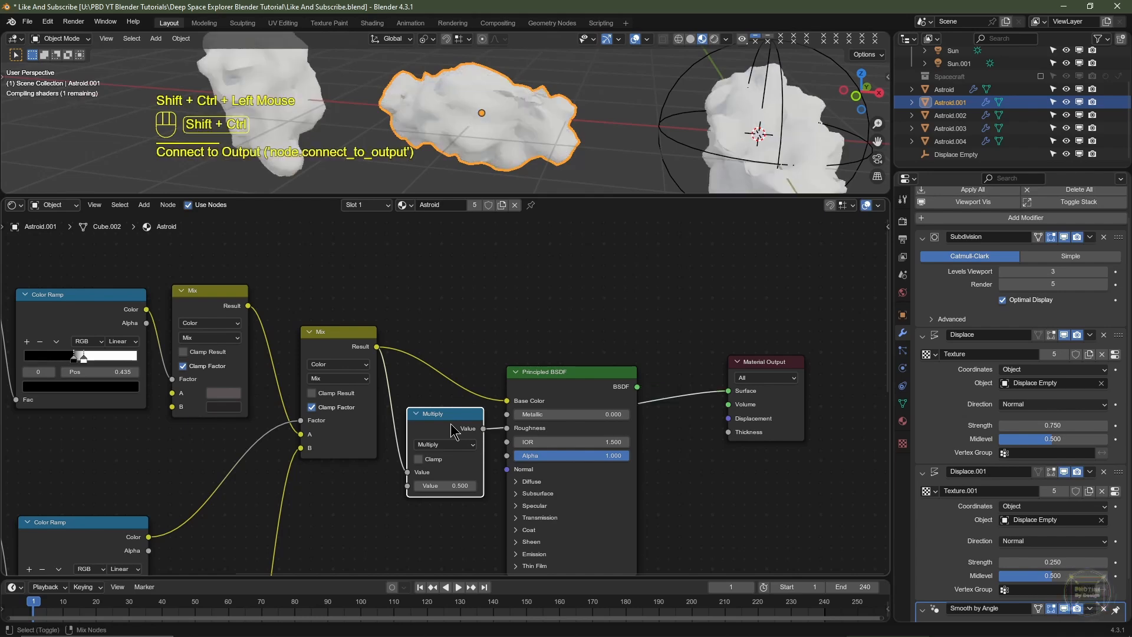
pyautogui.scroll(2, 512, 137)
pyautogui.moveTo(613, 125); pyautogui.dragTo(588, 132, button='middle')
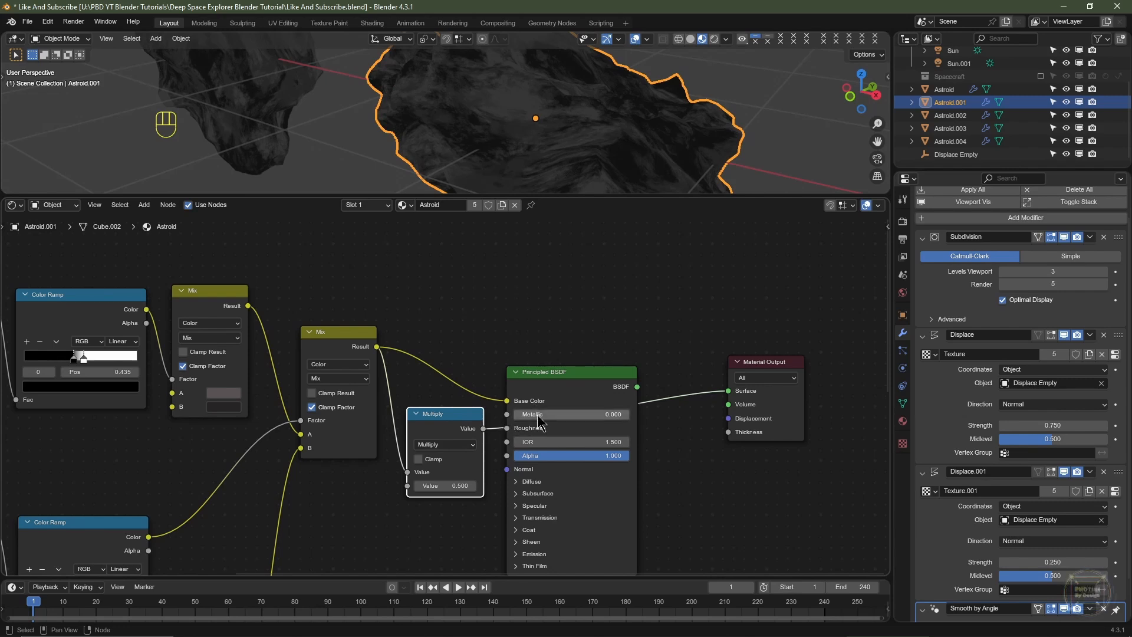
# Reconnect the Principled BSDF to the Material Output's Surface and move the shader away from the Multiply node
pyautogui.click(634, 384)
pyautogui.rightClick(634, 384)
pyautogui.click(633, 384)
pyautogui.moveTo(648, 394); pyautogui.dragTo(727, 391)
pyautogui.moveTo(605, 394); pyautogui.dragTo(665, 353)
# Insert a Color Ramp between the Multiply node and the Principled BSDF's Roughness
pyautogui.hotkey('shift', 'a')
pyautogui.moveTo(546, 410)
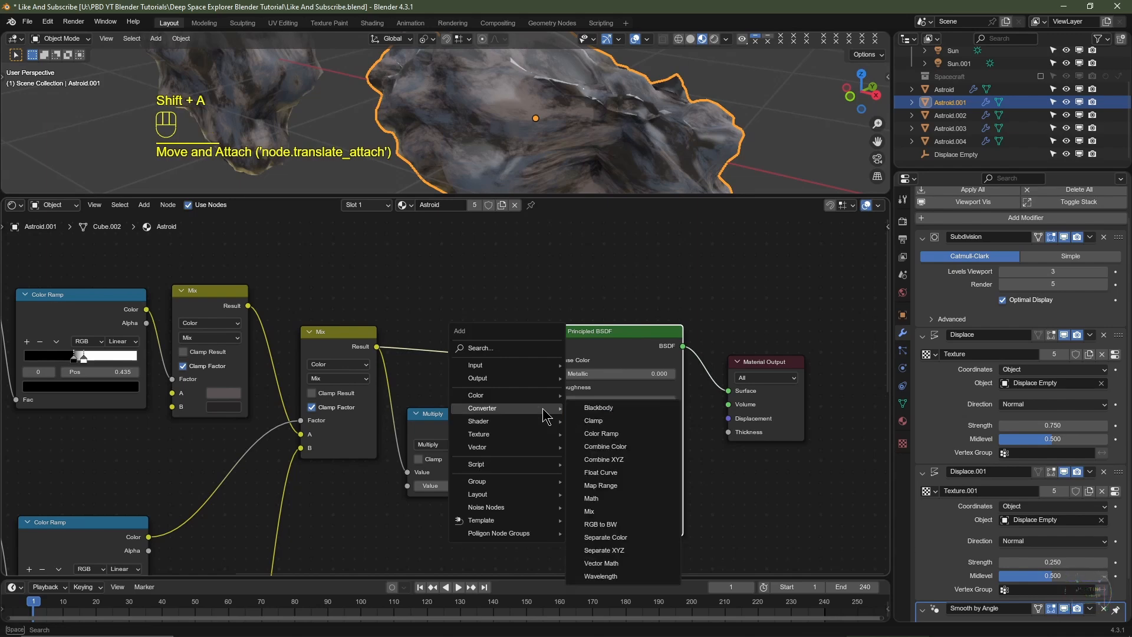
pyautogui.click(590, 435)
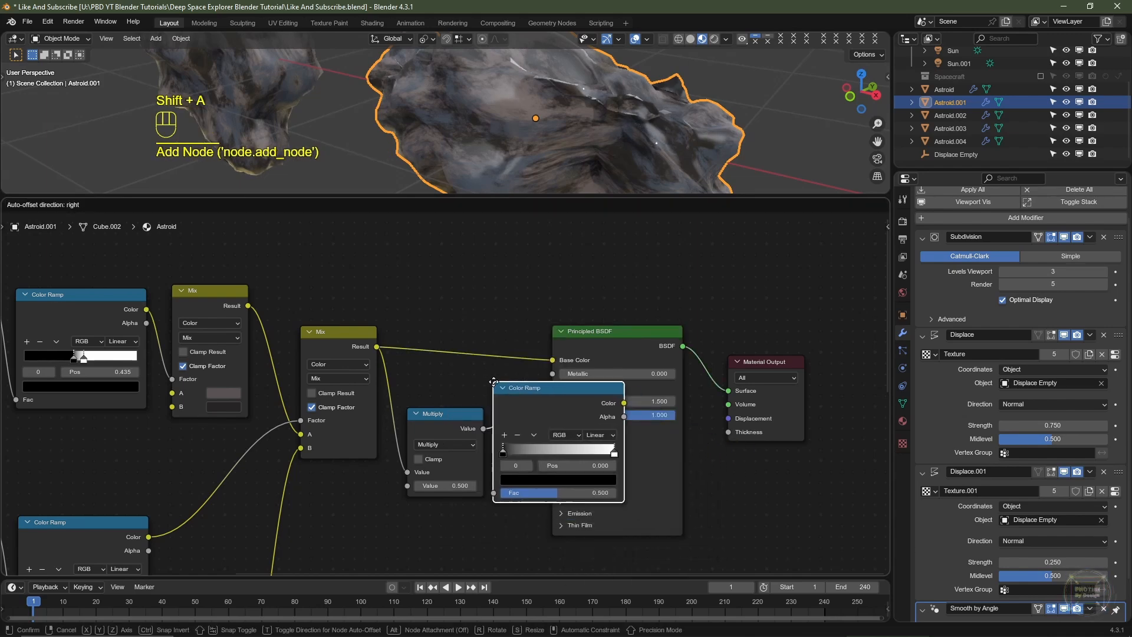
pyautogui.click(494, 375)
pyautogui.moveTo(566, 165); pyautogui.dragTo(530, 147, button='middle')
# Lighten the roughness Color Ramp's black stop to a grey with Value 0.333
pyautogui.click(536, 479)
pyautogui.scroll(5, 537, 477)
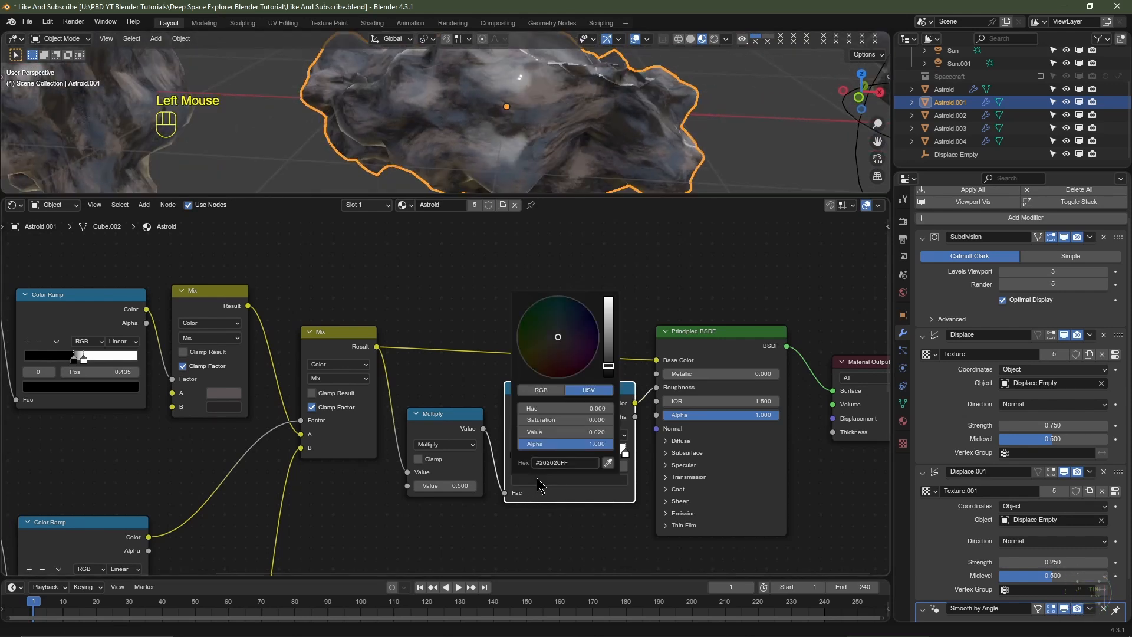
pyautogui.scroll(4, 537, 477)
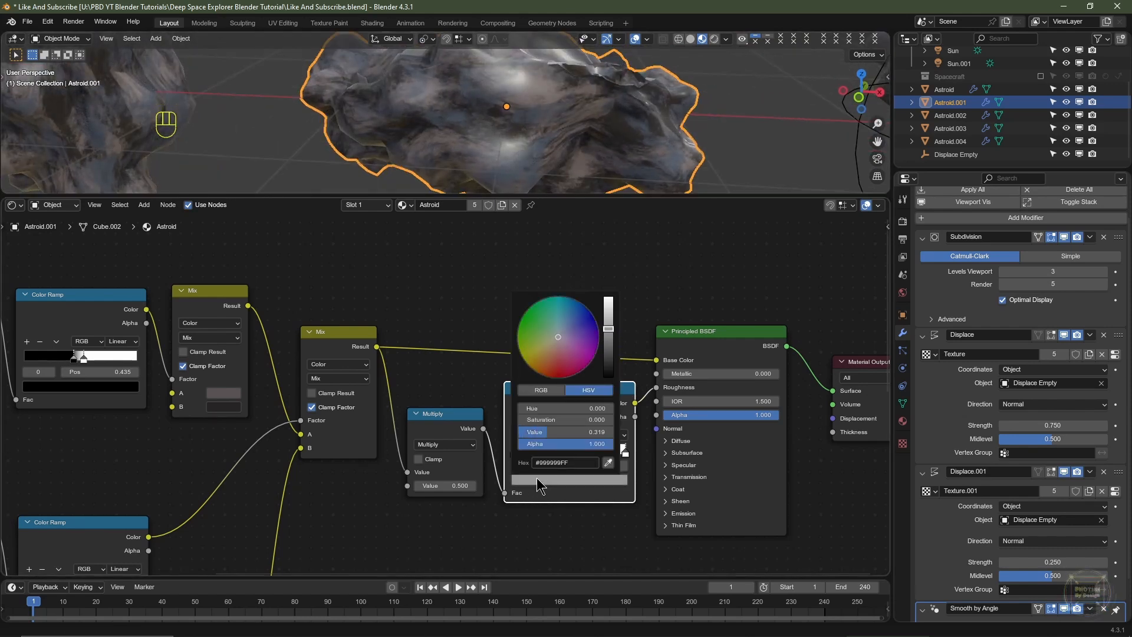
pyautogui.click(591, 431)
pyautogui.click(591, 431)
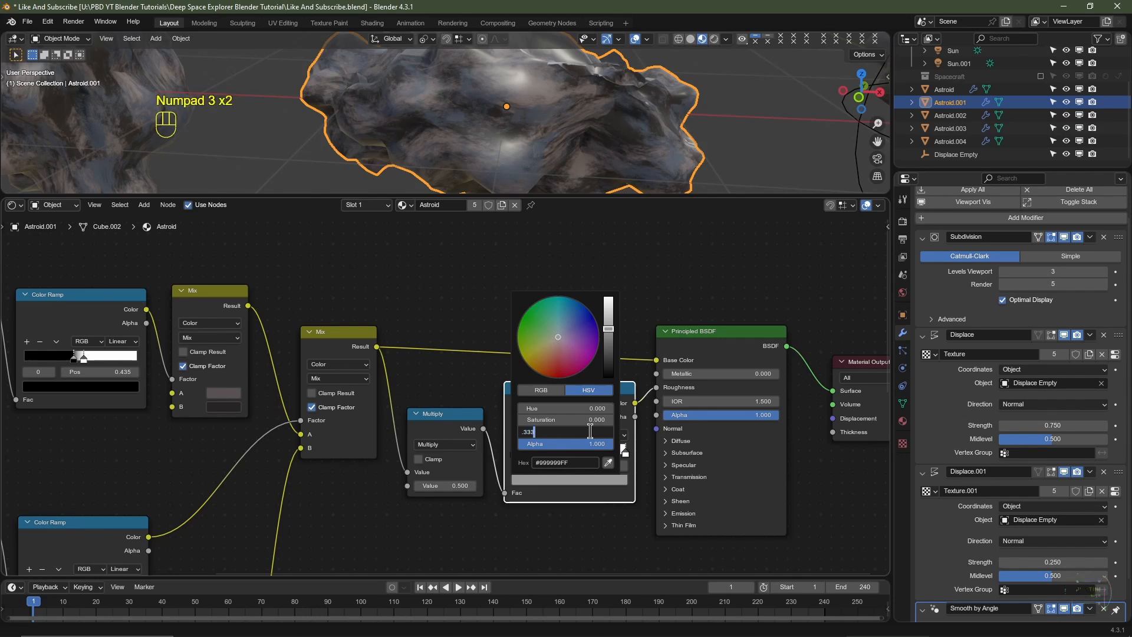
# Pull the roughness Color Ramp's white stop almost onto the grey stop, with the grey stop at position 0.037
pyautogui.moveTo(624, 451); pyautogui.dragTo(521, 455)
pyautogui.moveTo(684, 88); pyautogui.dragTo(584, 101, button='middle')
pyautogui.scroll(-3, 611, 523)
pyautogui.scroll(3, 610, 524)
# Add a Bump node in the space below the roughness Color Ramp
pyautogui.click(303, 406)
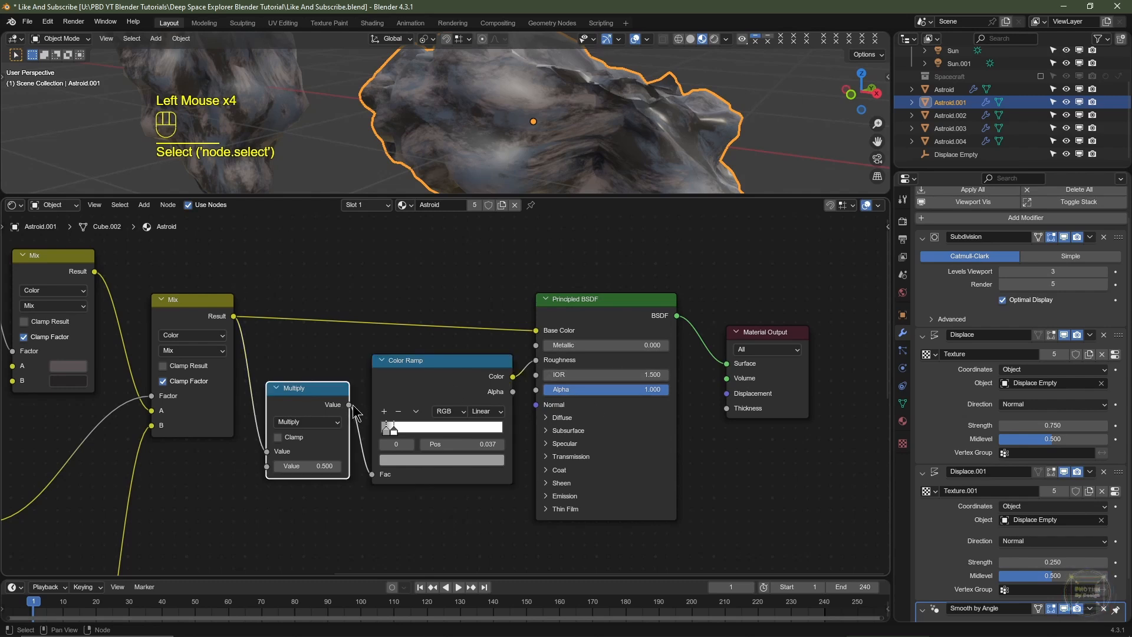
pyautogui.moveTo(489, 502); pyautogui.dragTo(497, 498, button='middle')
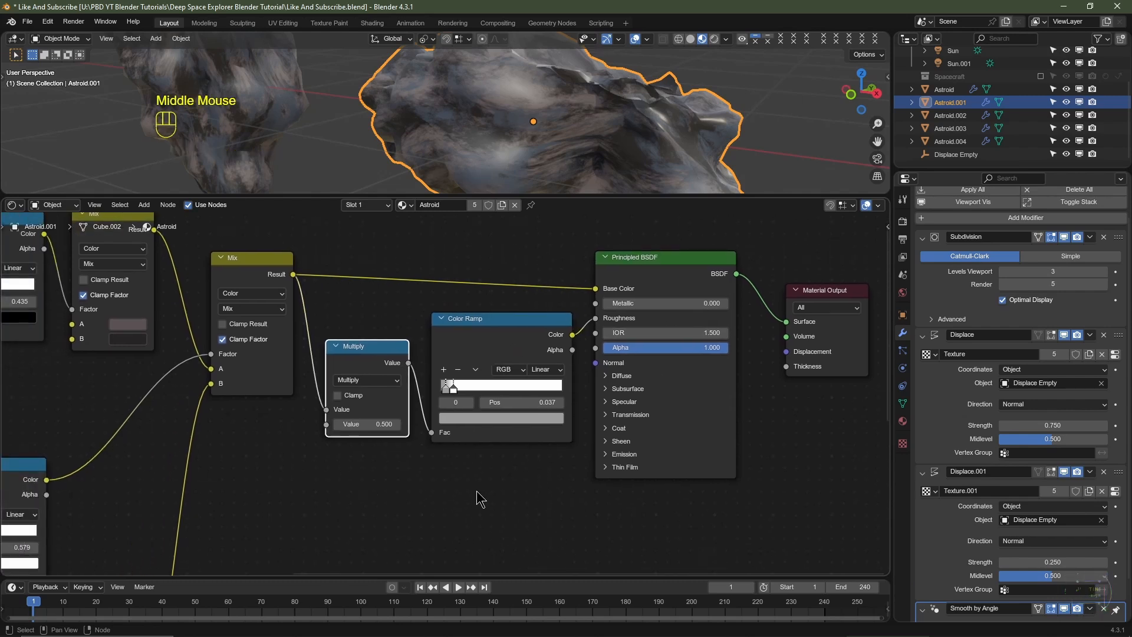
pyautogui.hotkey('shift', 'a')
pyautogui.moveTo(454, 530)
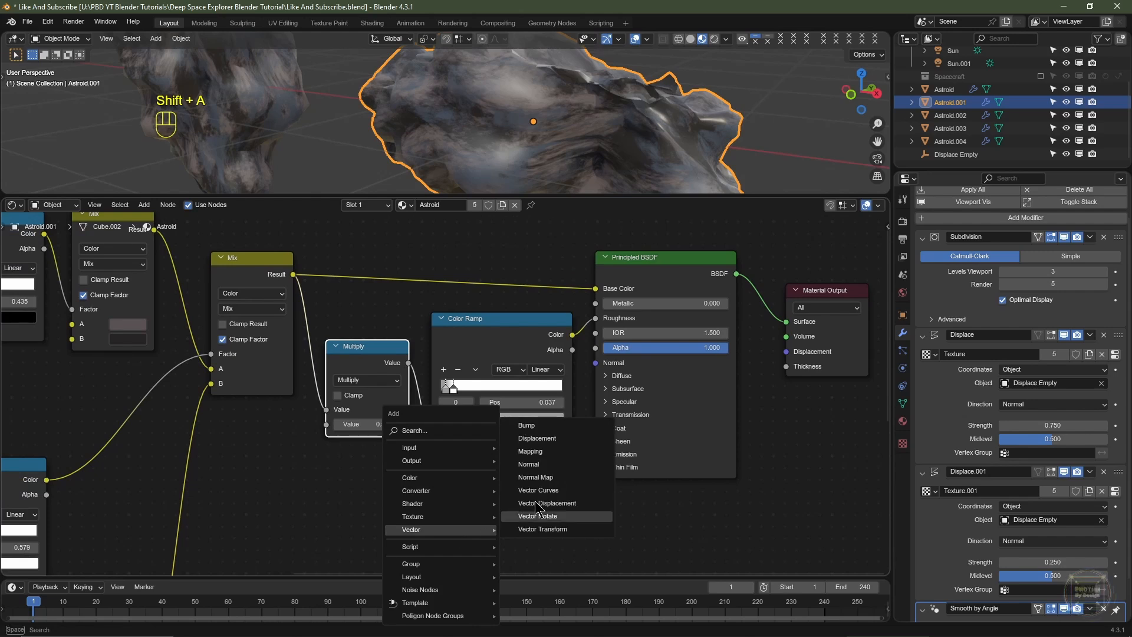
pyautogui.click(535, 436)
pyautogui.click(488, 459)
# Link the Multiply Value to the Bump's Height and the Bump's Normal to the Principled BSDF's Normal
pyautogui.moveTo(408, 363); pyautogui.dragTo(440, 541)
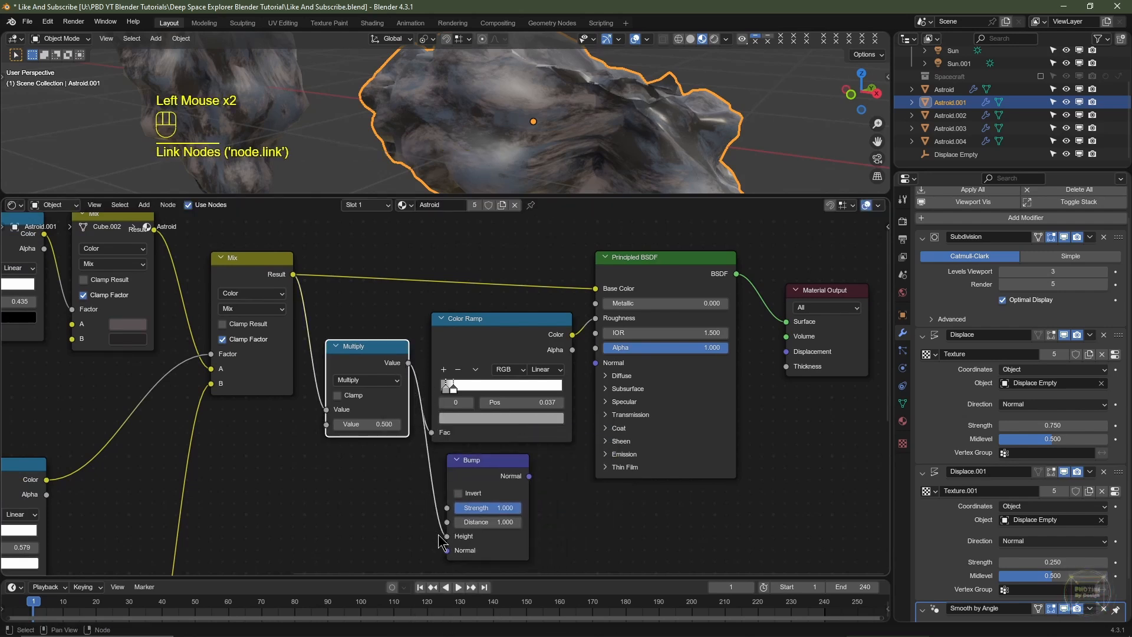
pyautogui.moveTo(531, 476); pyautogui.dragTo(597, 363)
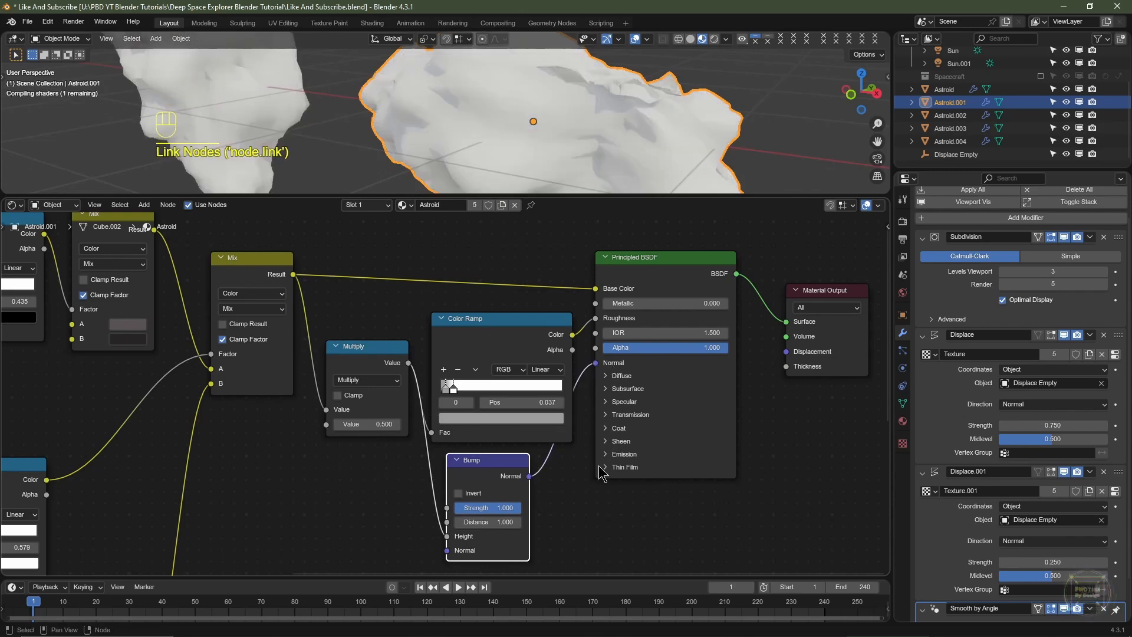
pyautogui.moveTo(571, 122); pyautogui.dragTo(581, 125, button='middle')
pyautogui.scroll(3, 513, 471)
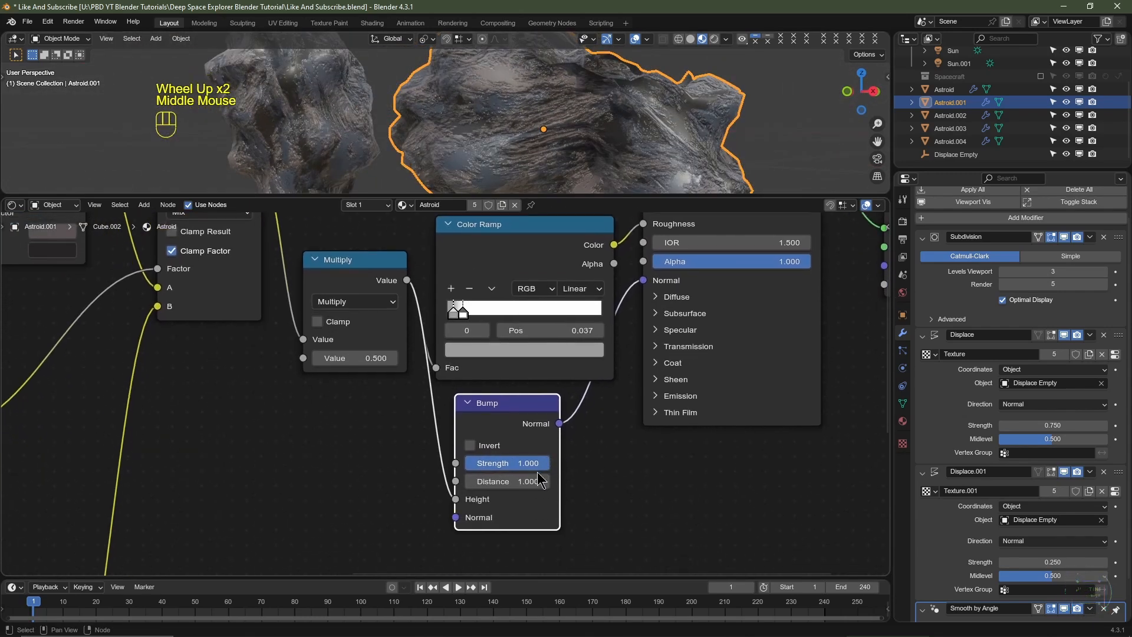
# Set the Bump node's Distance to 2 and look closely at the asteroid's surface
pyautogui.click(499, 521)
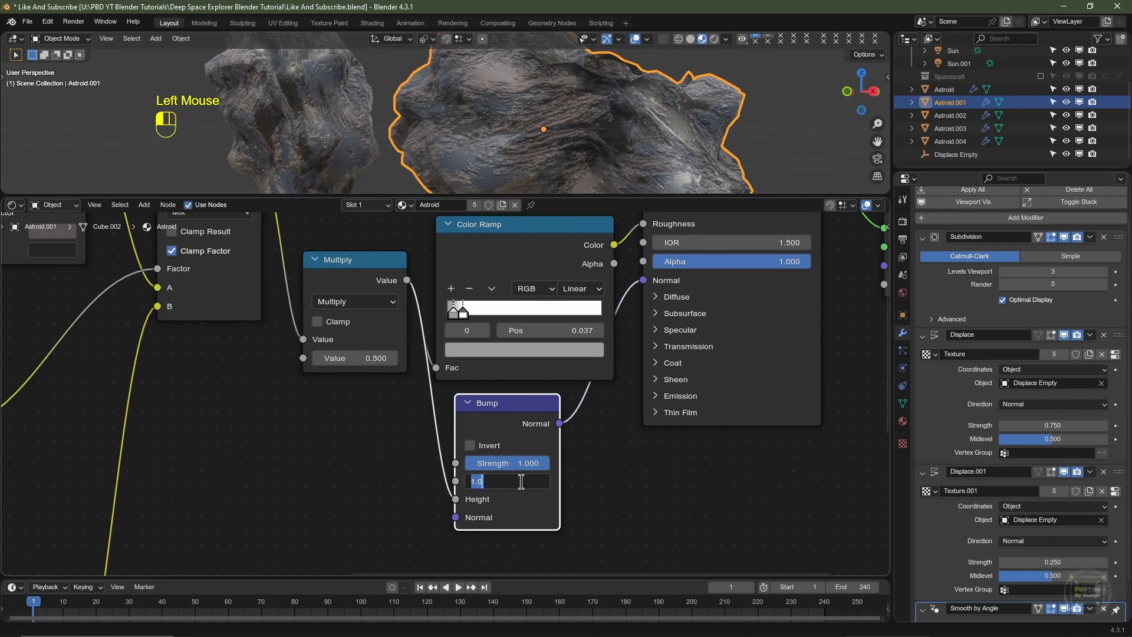
pyautogui.press('Return')
pyautogui.moveTo(545, 127); pyautogui.dragTo(434, 121, button='middle')
pyautogui.scroll(3, 434, 120)
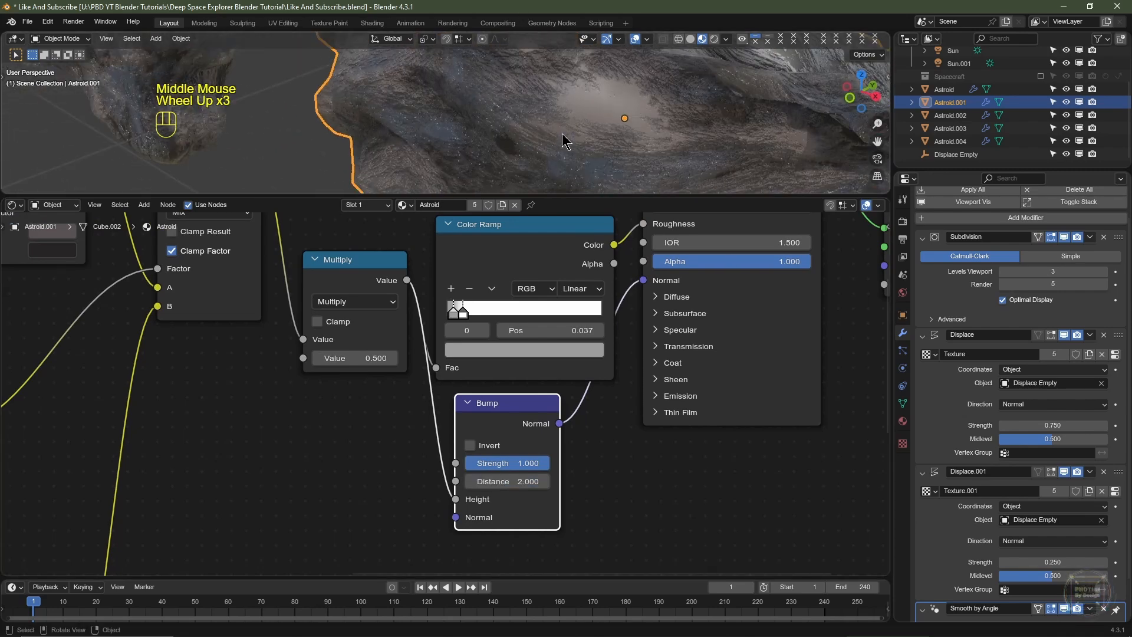
# Lighten the grey stop of the roughness Color Ramp to a Value of 0.5
pyautogui.moveTo(402, 434); pyautogui.dragTo(313, 510, button='middle')
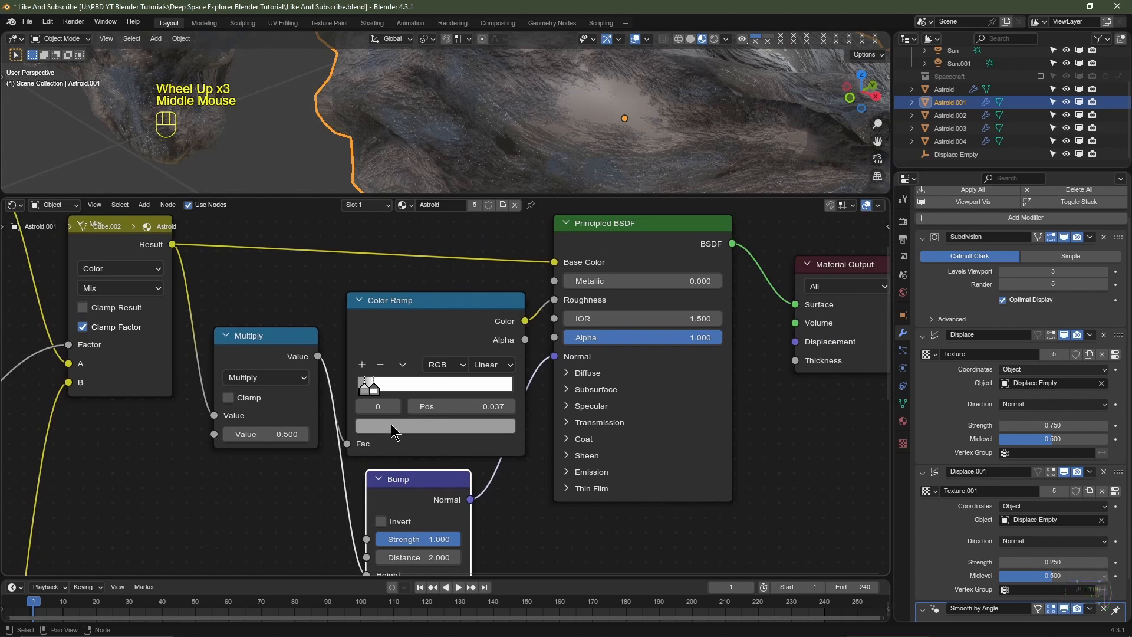
pyautogui.click(394, 426)
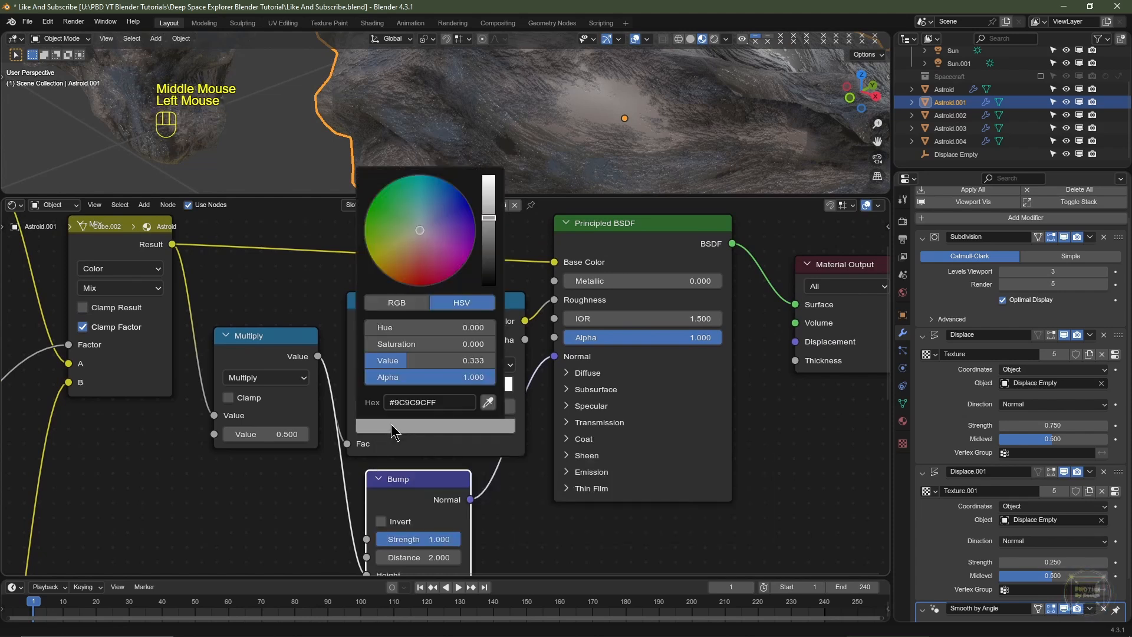
pyautogui.scroll(3, 394, 429)
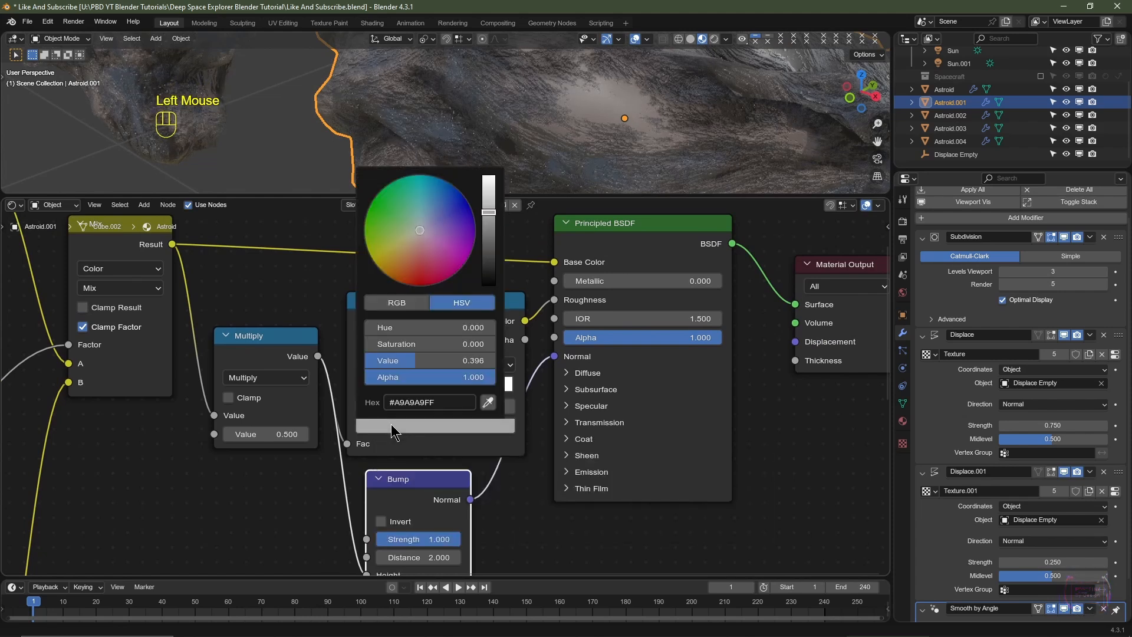
pyautogui.click(434, 360)
pyautogui.write('0.5')
pyautogui.press('Return')
# Tidy the shader layout by repositioning the Multiply, roughness Color Ramp, Principled BSDF and Bump nodes so they are evenly spaced
pyautogui.moveTo(600, 103); pyautogui.dragTo(708, 89, button='middle')
pyautogui.scroll(-5, 136, 466)
pyautogui.moveTo(118, 472); pyautogui.dragTo(300, 390, button='middle')
pyautogui.scroll(2, 300, 389)
pyautogui.moveTo(389, 326); pyautogui.dragTo(390, 376)
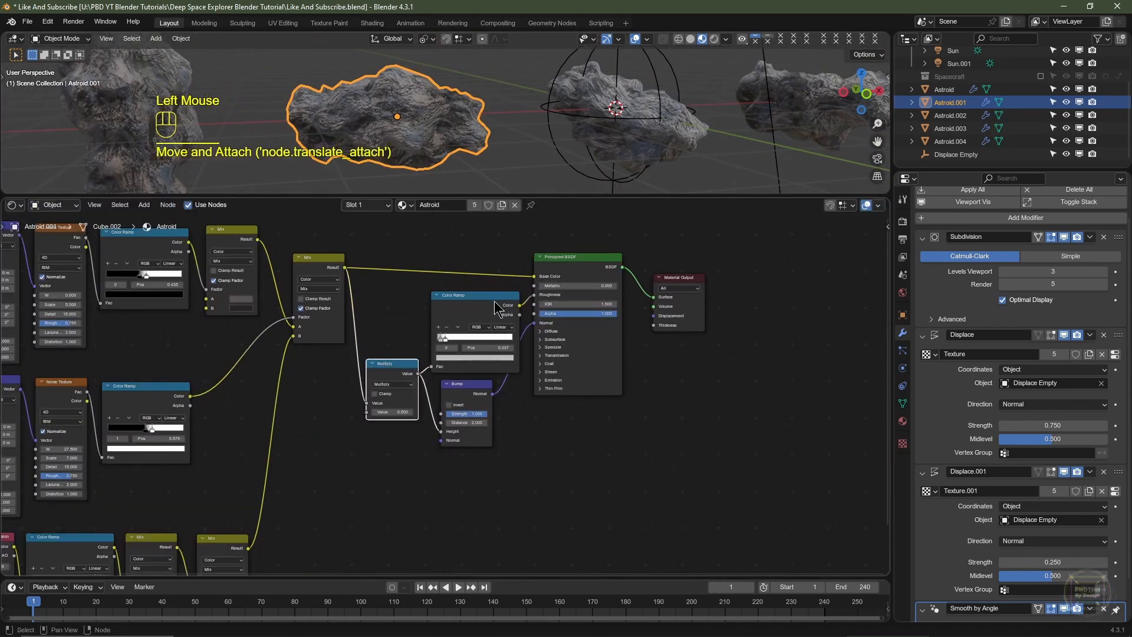
pyautogui.moveTo(494, 301); pyautogui.dragTo(494, 292)
pyautogui.moveTo(555, 266); pyautogui.dragTo(550, 257)
pyautogui.moveTo(486, 294); pyautogui.dragTo(479, 288)
pyautogui.moveTo(467, 385); pyautogui.dragTo(489, 367)
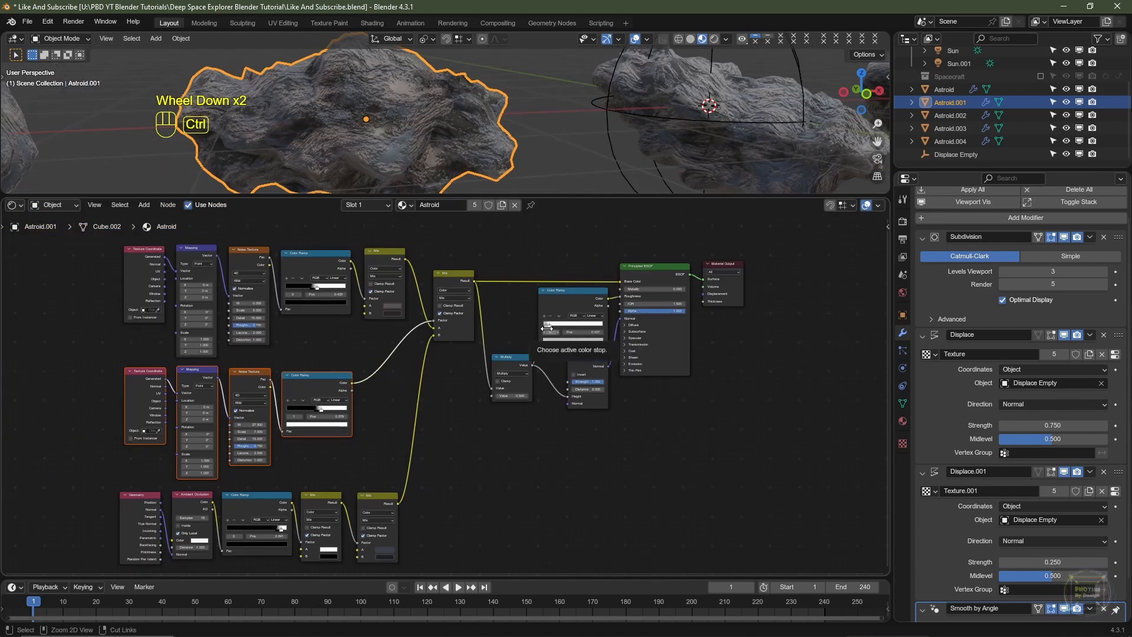
# Look over the complete node tree in full screen, return, and enlarge the 3D viewport so it is taller than the Shader Editor
pyautogui.hotkey('ctrl', 'space')
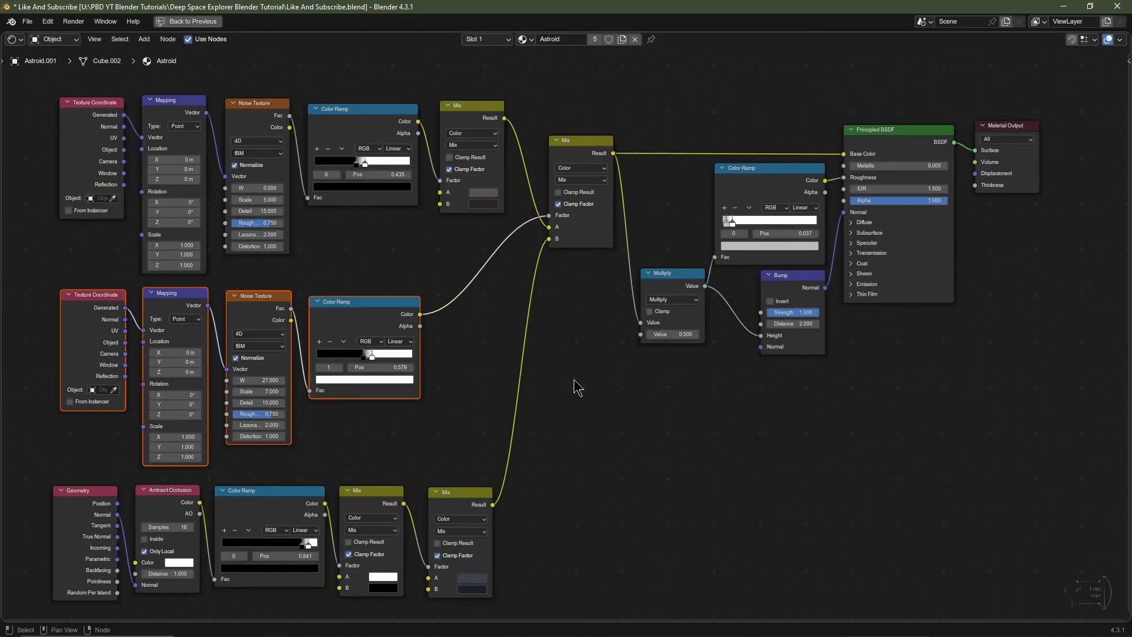
pyautogui.hotkey('ctrl', 'space')
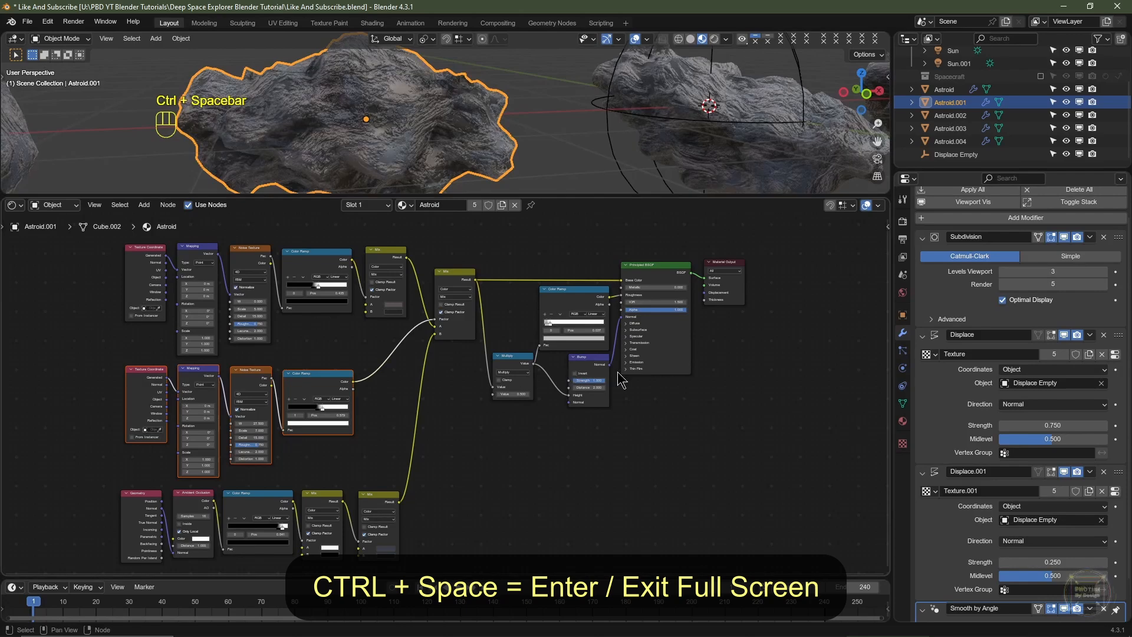
pyautogui.moveTo(559, 196); pyautogui.dragTo(559, 407)
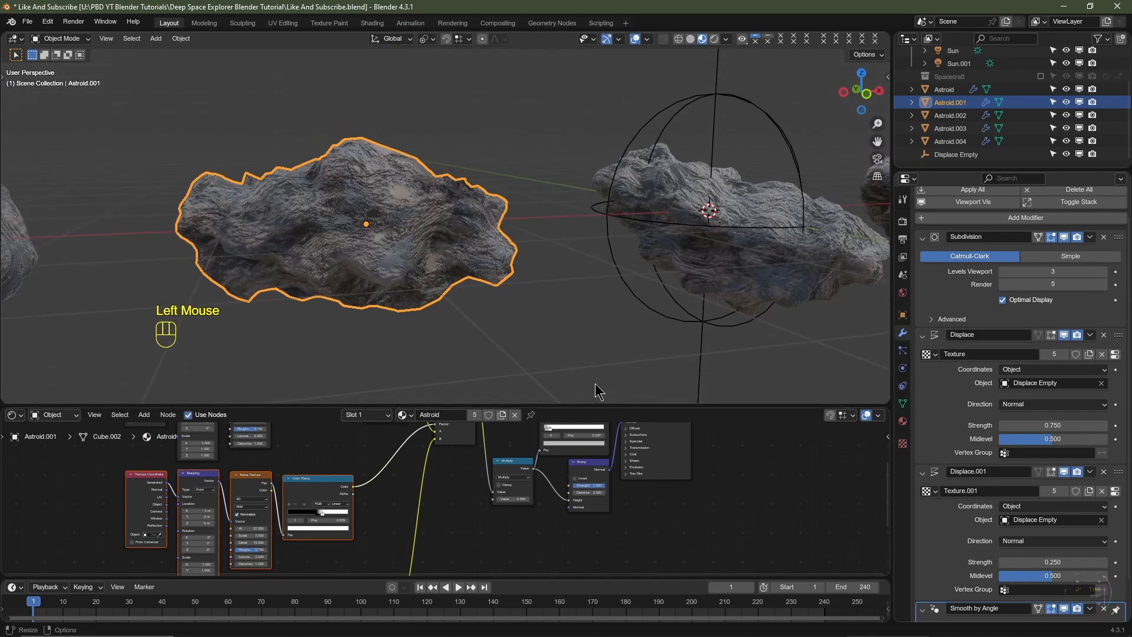
pyautogui.scroll(-3, 307, 286)
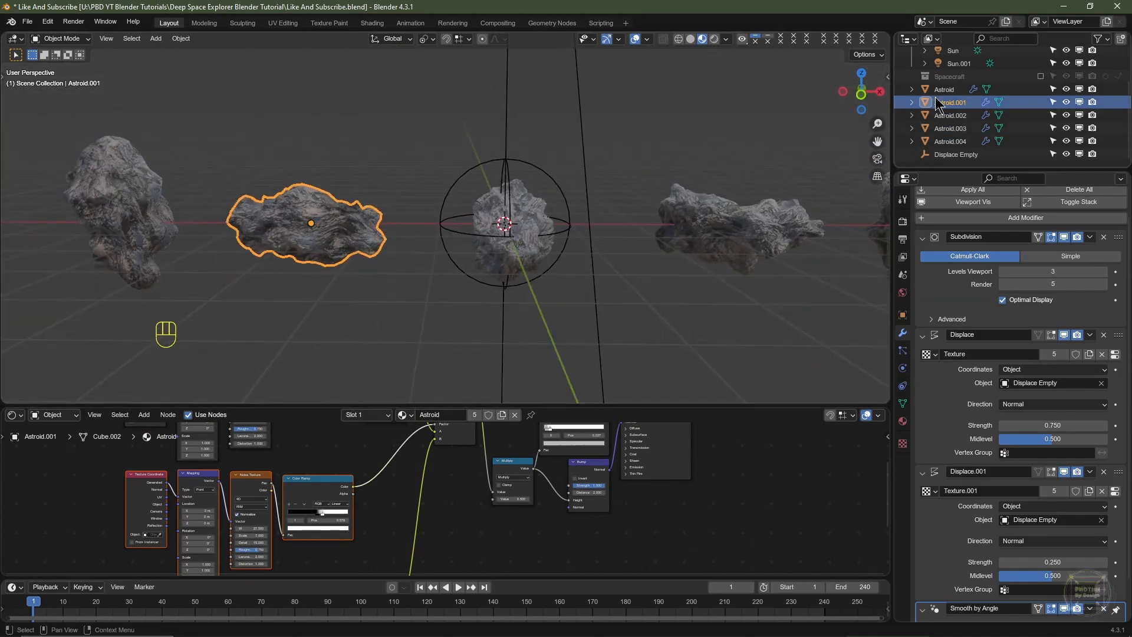
# Move all five asteroids and the Displace Empty into a new collection named Astroids
pyautogui.click(944, 91)
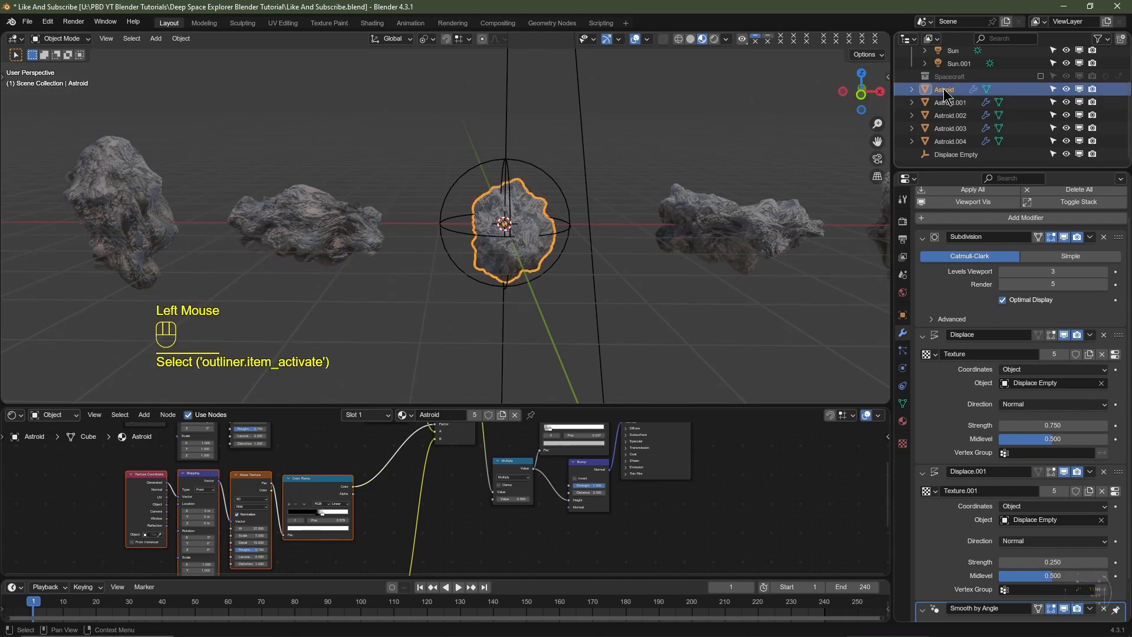
pyautogui.keyDown('ctrl'); pyautogui.keyDown('shift'); pyautogui.click(955, 144); pyautogui.keyUp('shift'); pyautogui.keyUp('ctrl')
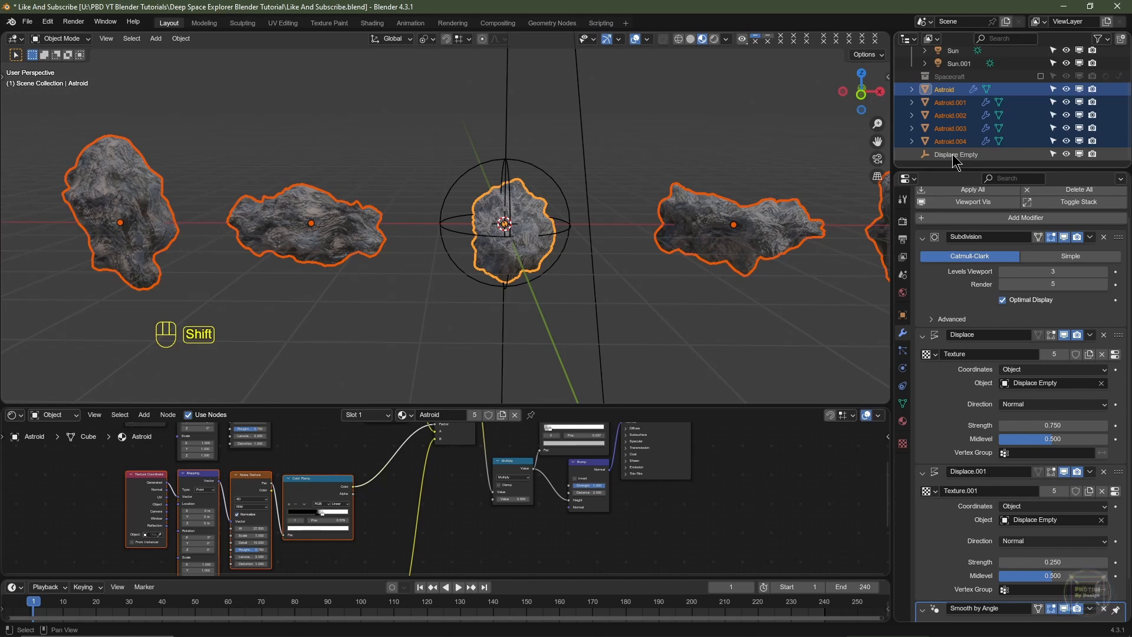
pyautogui.keyDown('shift'); pyautogui.click(956, 155); pyautogui.keyUp('shift')
pyautogui.press('m')
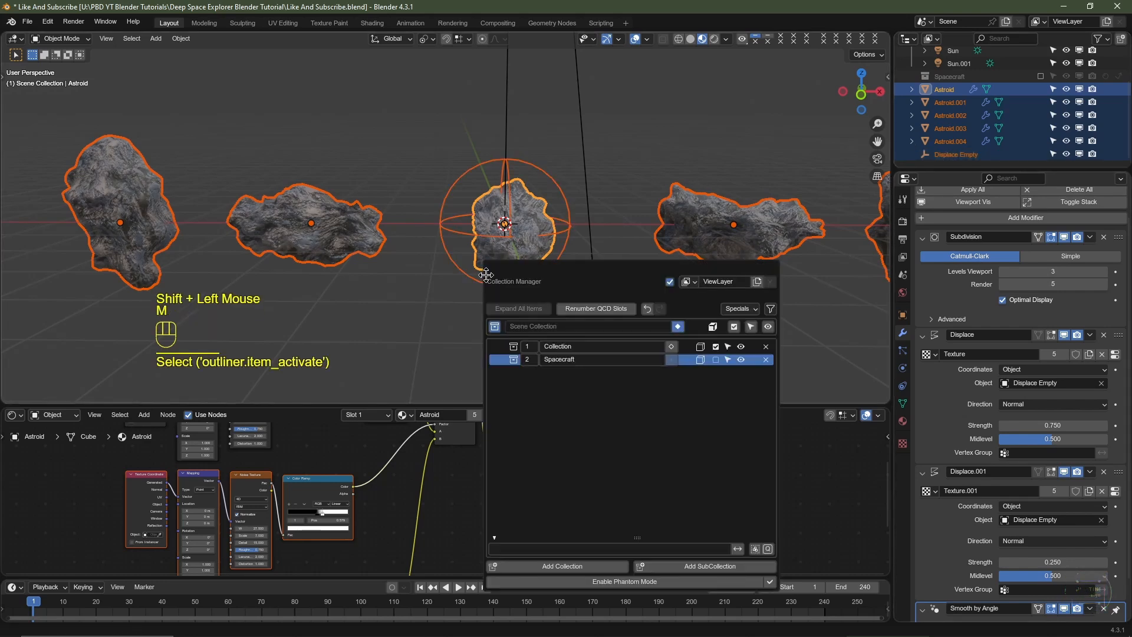
pyautogui.click(562, 566)
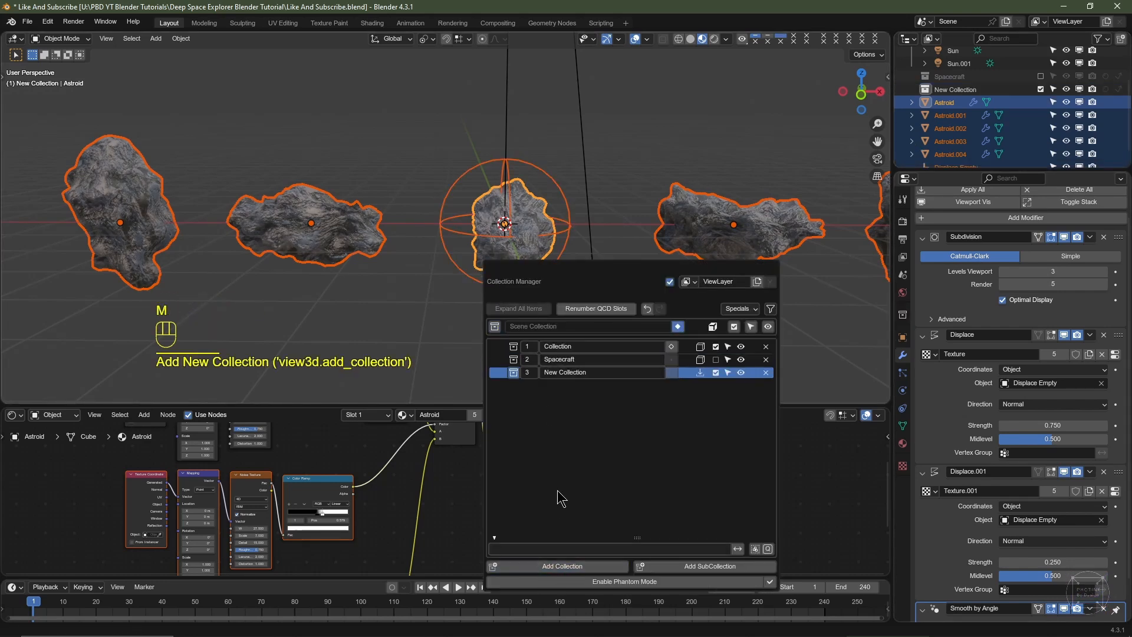
pyautogui.doubleClick(581, 372)
pyautogui.write('Astroids')
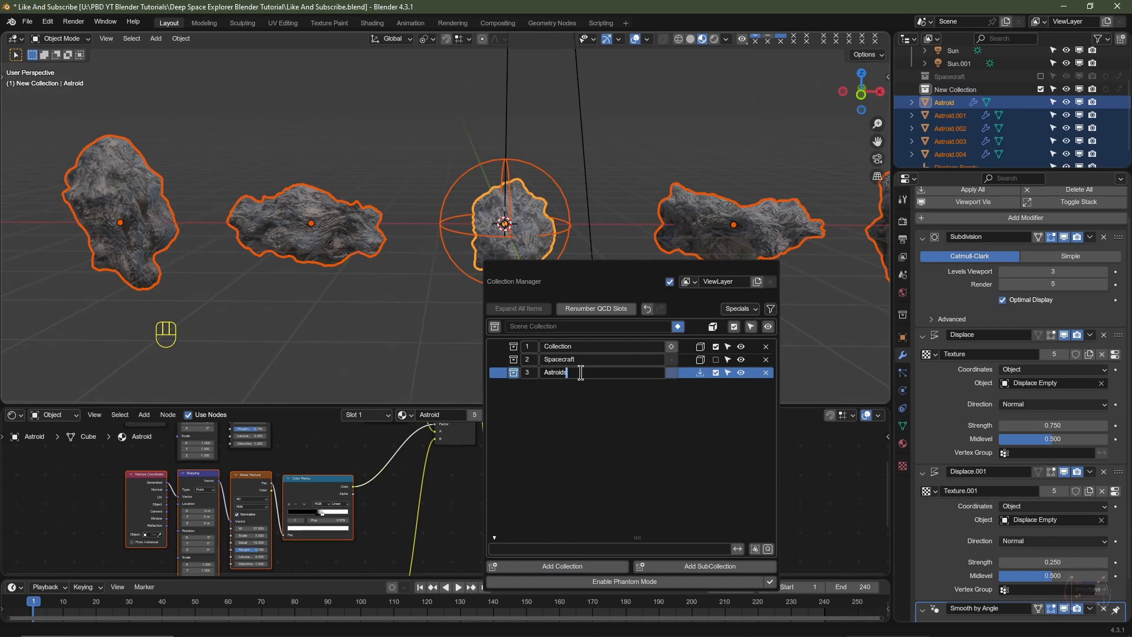
pyautogui.press('Return')
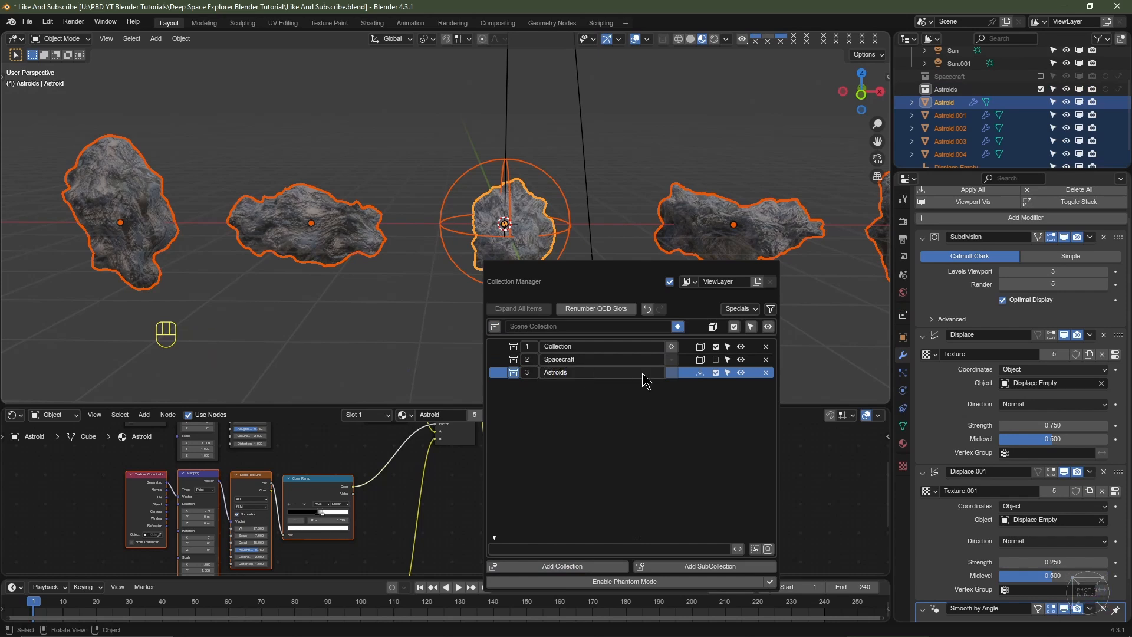
pyautogui.click(701, 374)
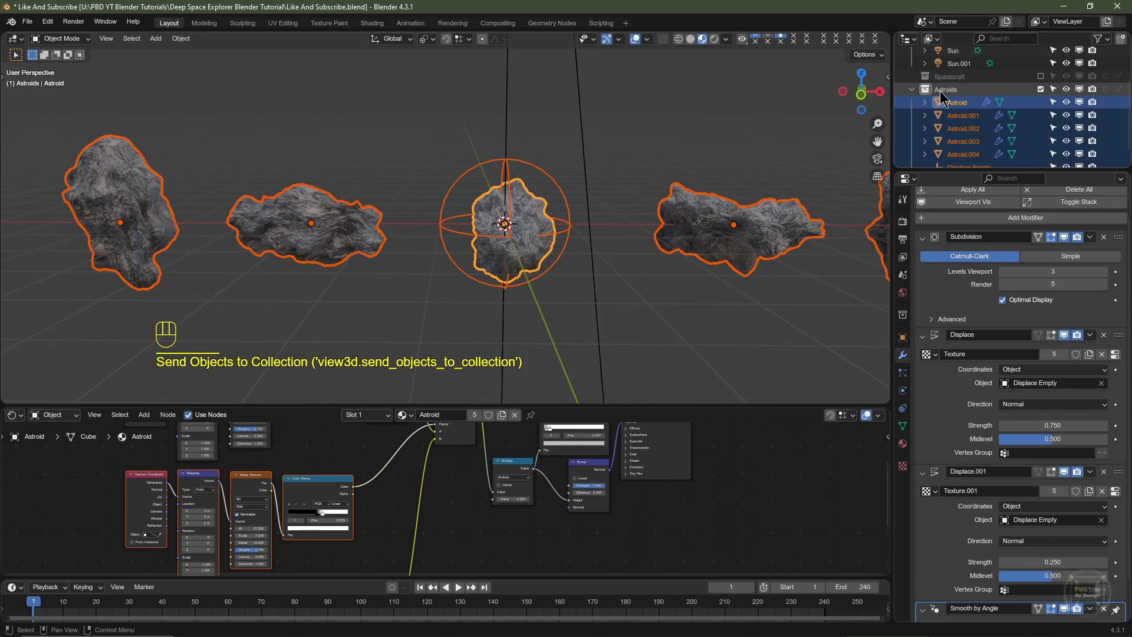
# Collapse the Astroids collection and exclude it from the view layer
pyautogui.click(913, 90)
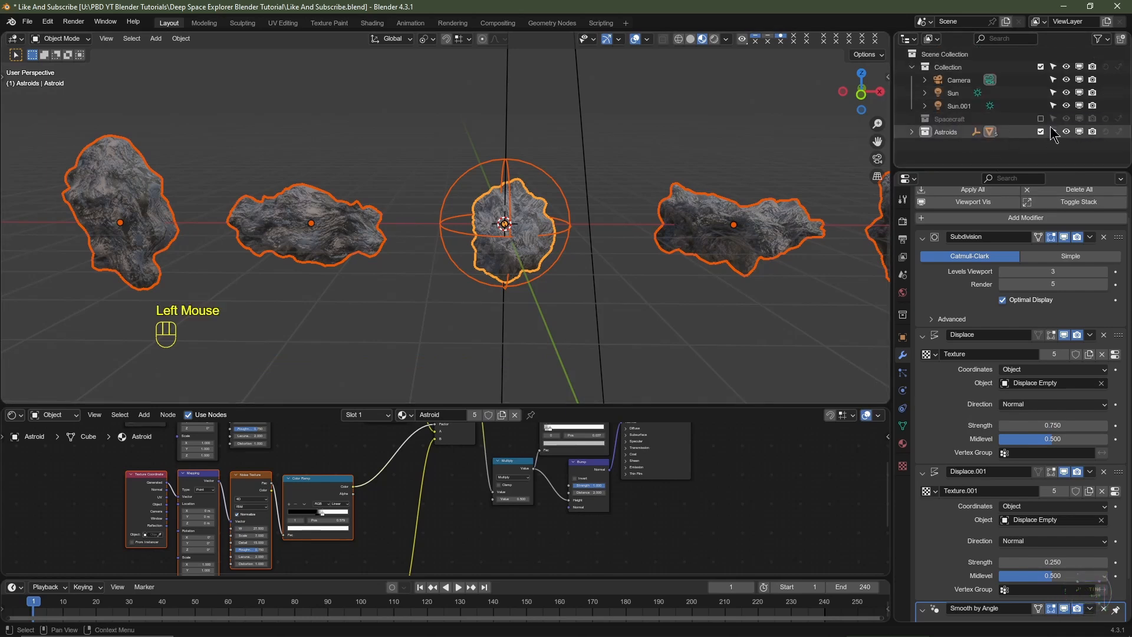
pyautogui.click(1041, 131)
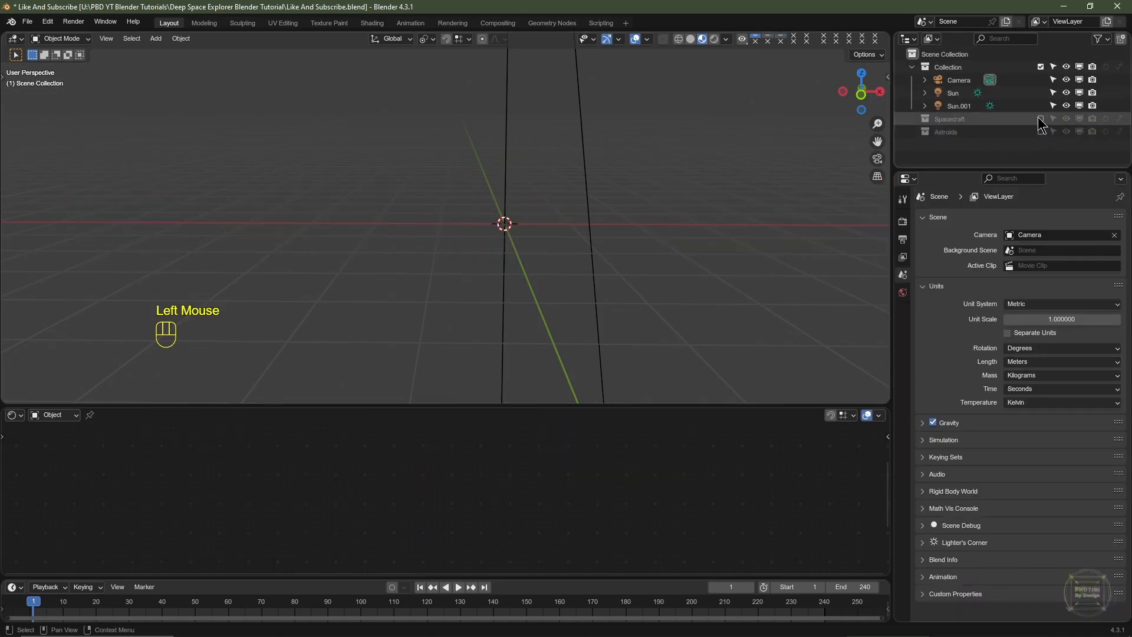
# Enable the Spacecraft and Astroids collections together to compare their sizes, and exclude both again
pyautogui.click(1041, 119)
pyautogui.scroll(-8, 674, 195)
pyautogui.moveTo(673, 196); pyautogui.dragTo(708, 206, button='middle')
pyautogui.click(1041, 131)
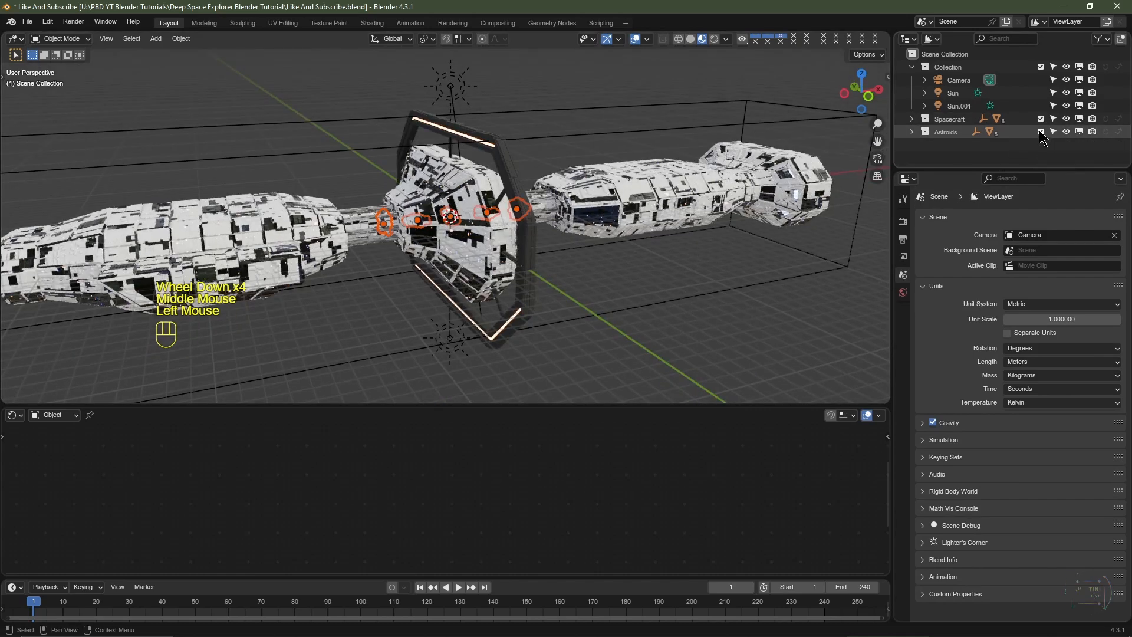
pyautogui.click(1041, 132)
pyautogui.click(1042, 120)
pyautogui.click(1041, 120)
pyautogui.click(1041, 121)
# Make the main Collection active by selecting its Camera, and turn the Shader Editor area into a Geometry Node Editor
pyautogui.click(950, 67)
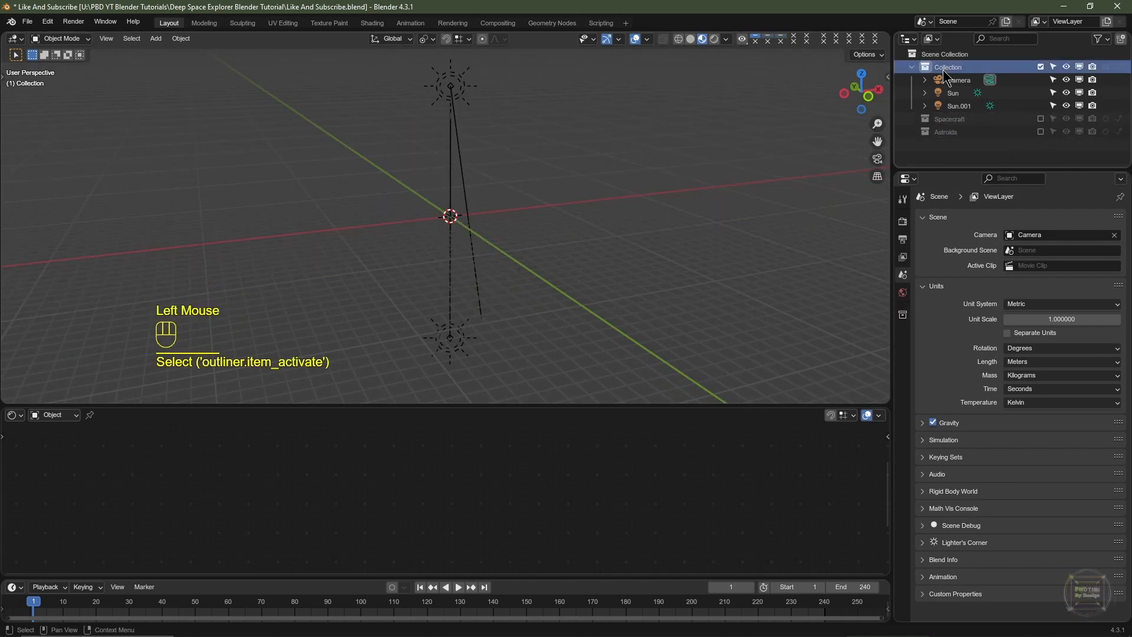
pyautogui.doubleClick(954, 83)
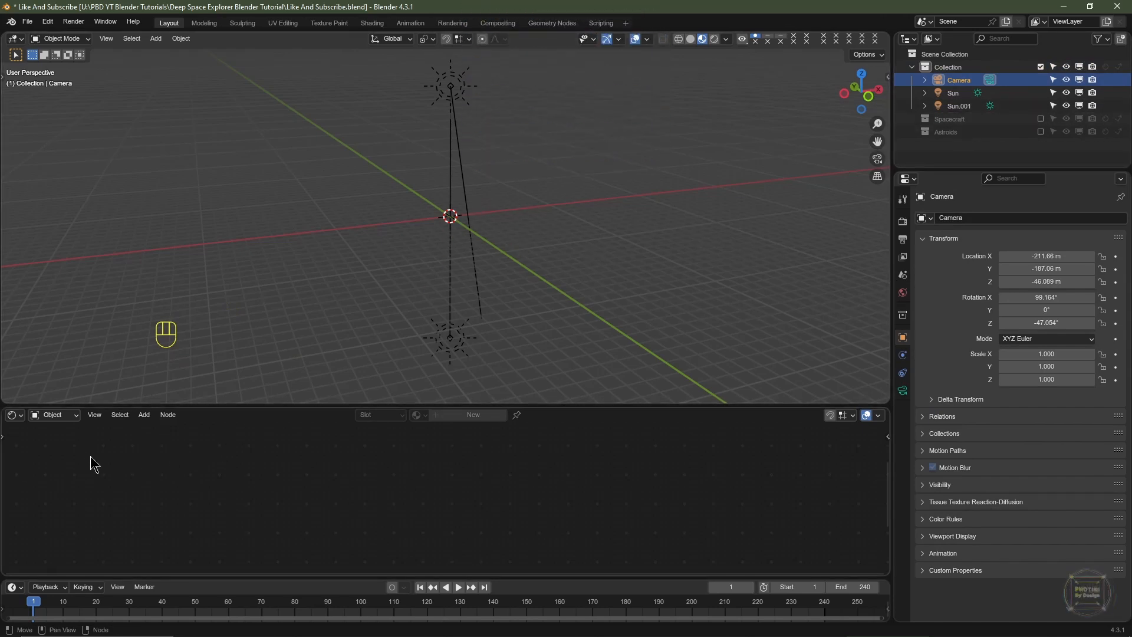
pyautogui.click(13, 416)
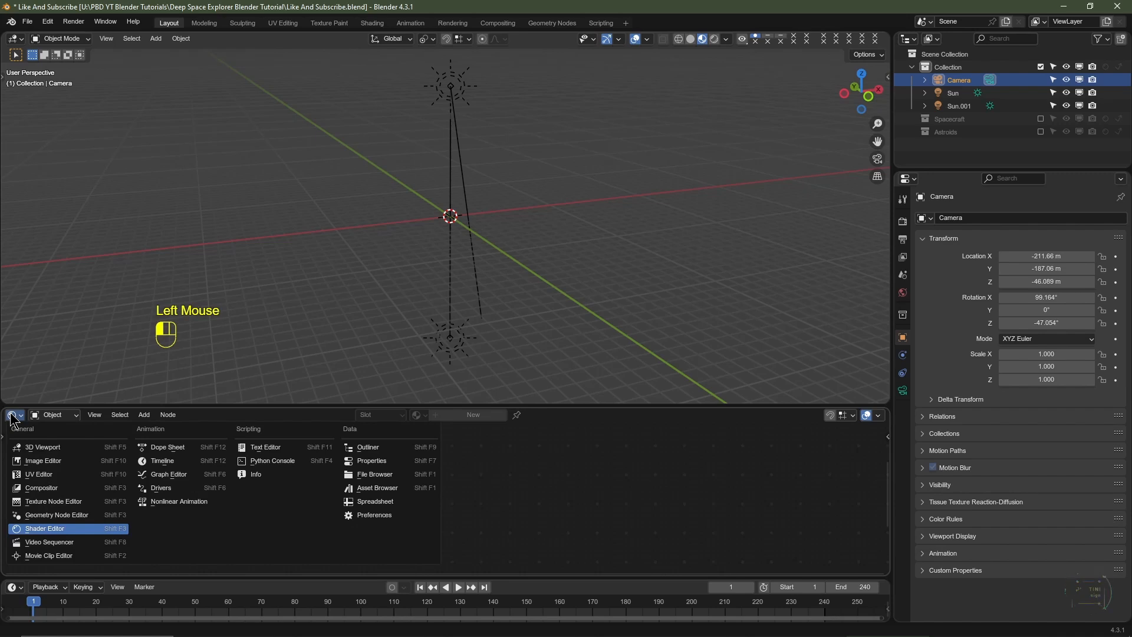
pyautogui.click(58, 516)
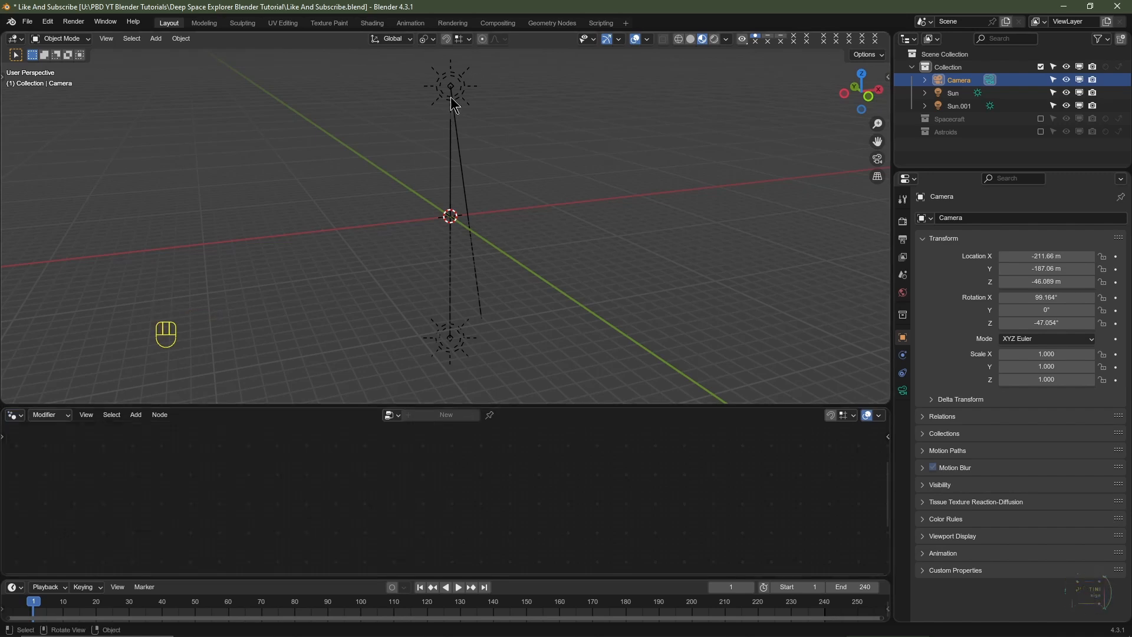
# Add a cube mesh at the world origin in the main Collection
pyautogui.scroll(2, 452, 225)
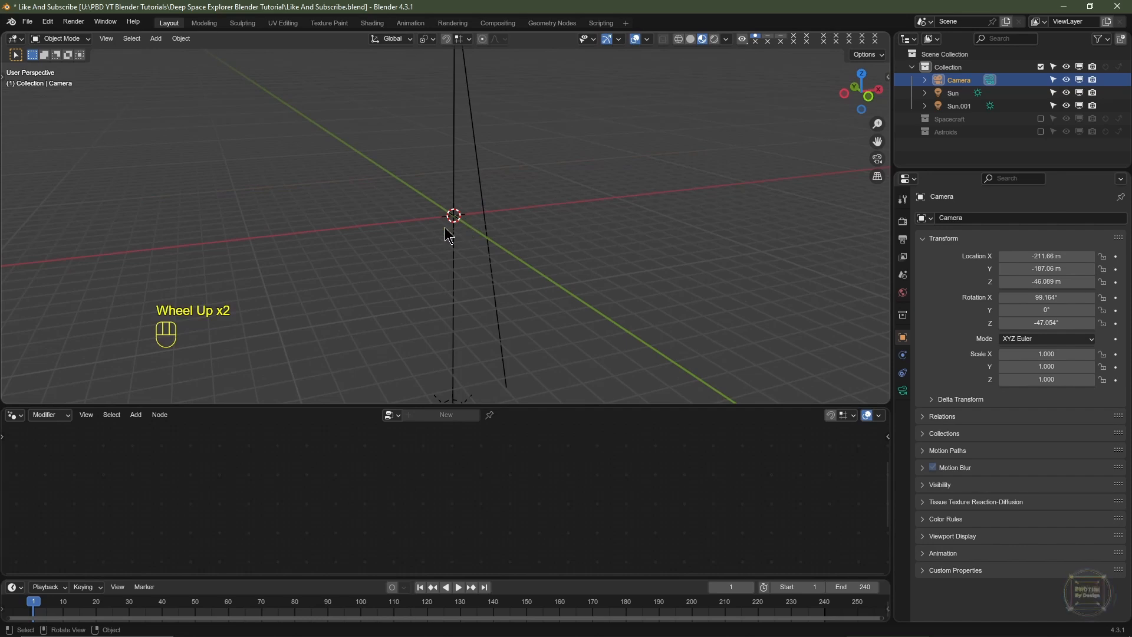
pyautogui.hotkey('shift', 'a')
pyautogui.moveTo(430, 244)
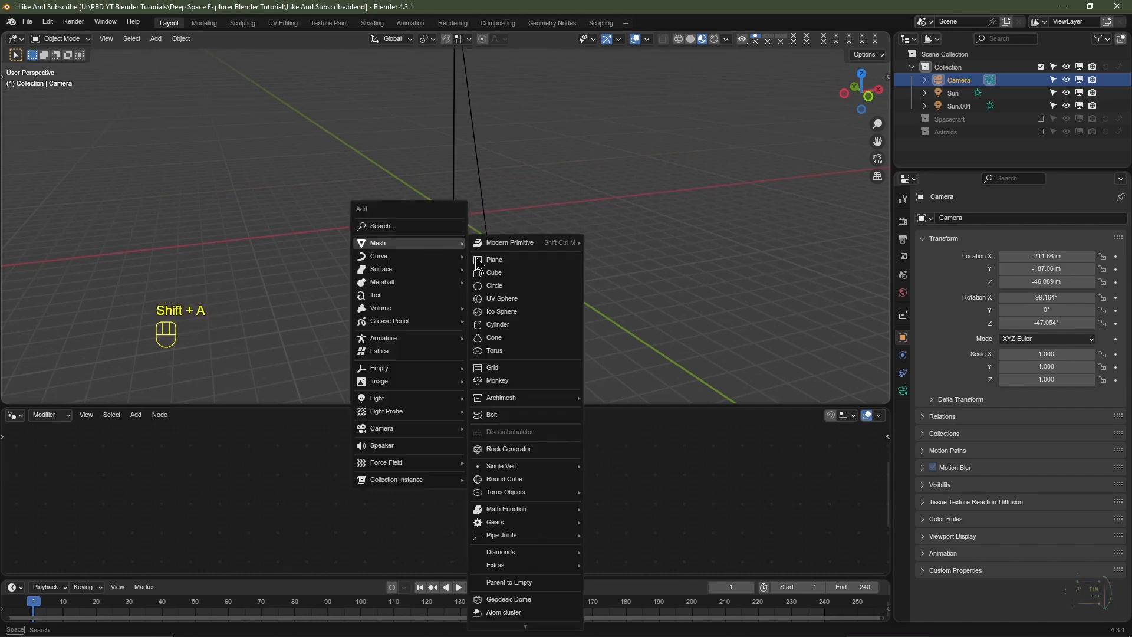
pyautogui.click(495, 273)
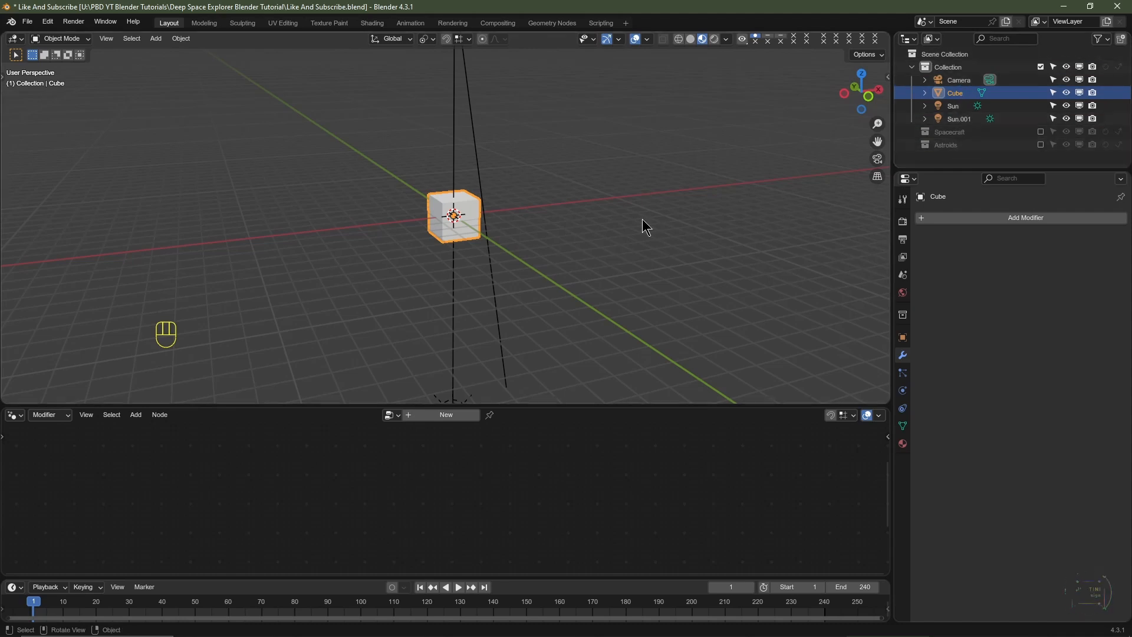
# Rename the new cube as Astoid Field Generator
pyautogui.doubleClick(966, 94)
pyautogui.write('Astroid F')
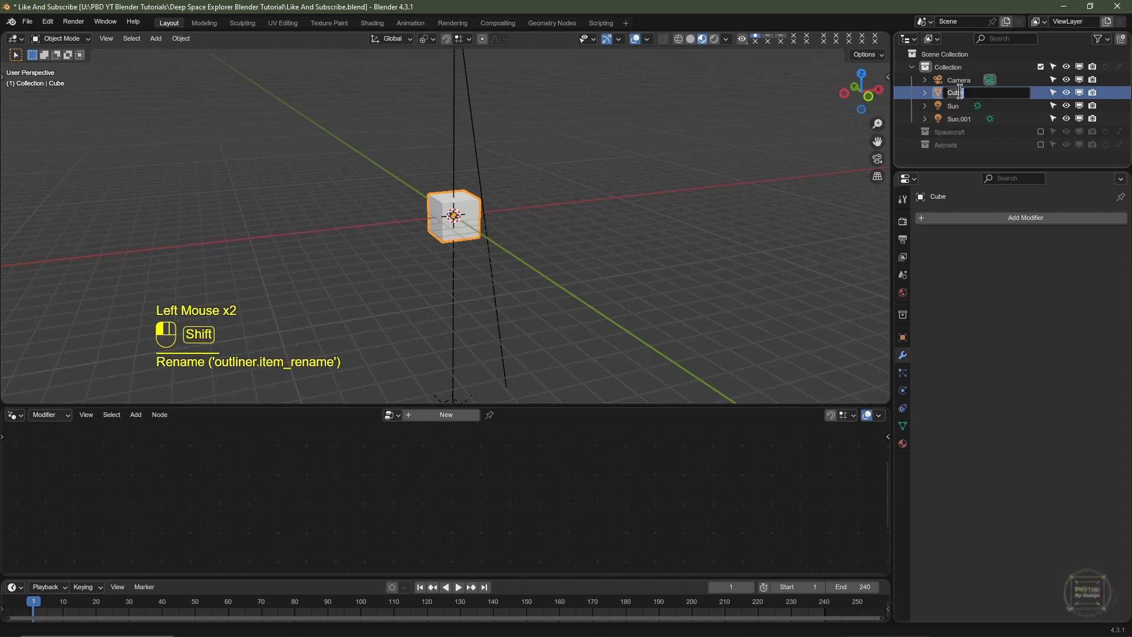
pyautogui.write('ield Genera')
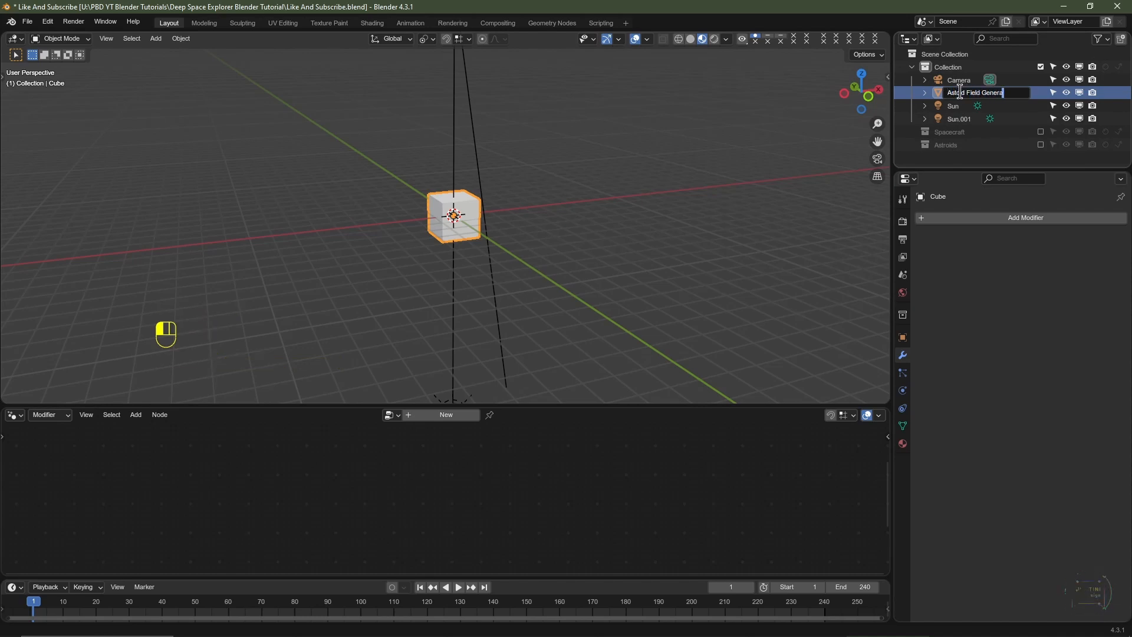
pyautogui.write('tor')
pyautogui.press('Return')
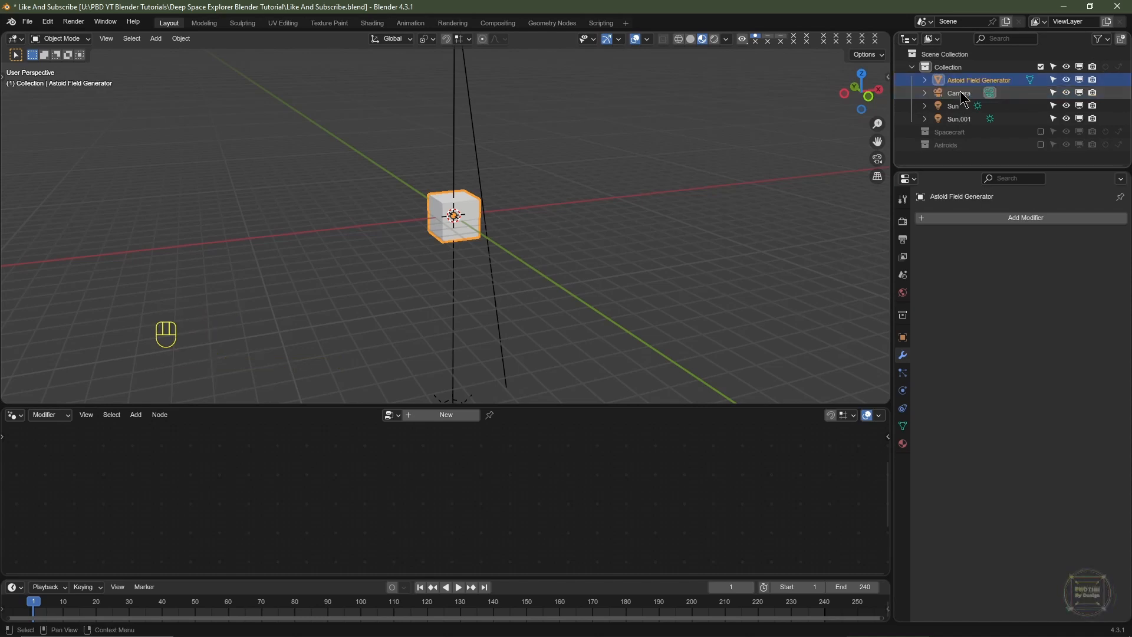
# Create a new geometry node tree on the cube and name it Astroid Field Generator
pyautogui.click(433, 416)
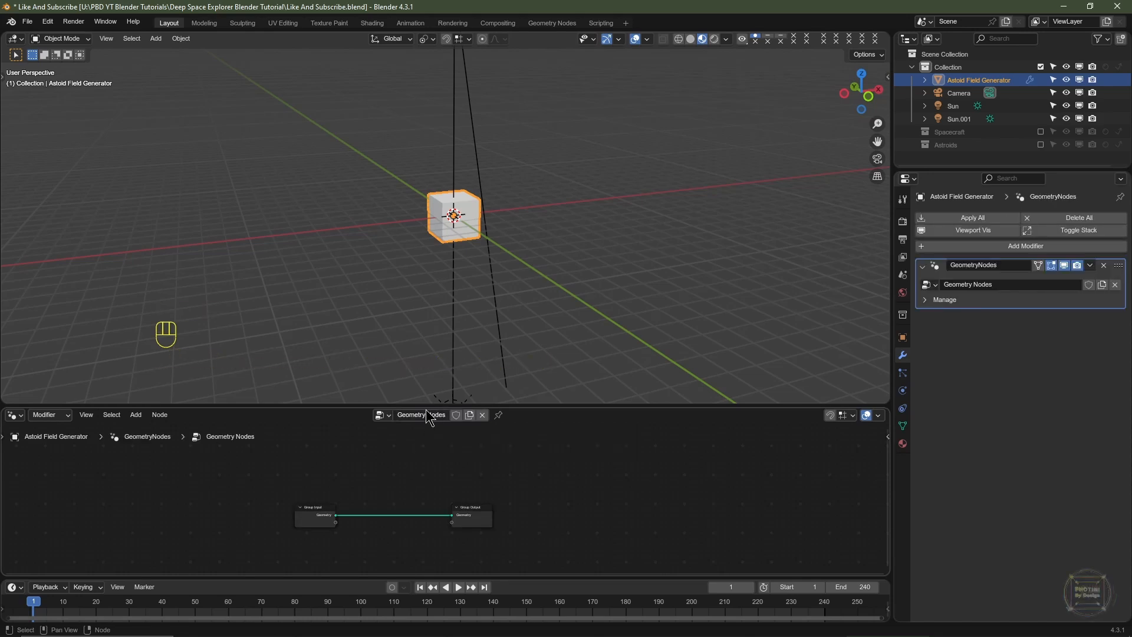
pyautogui.click(429, 417)
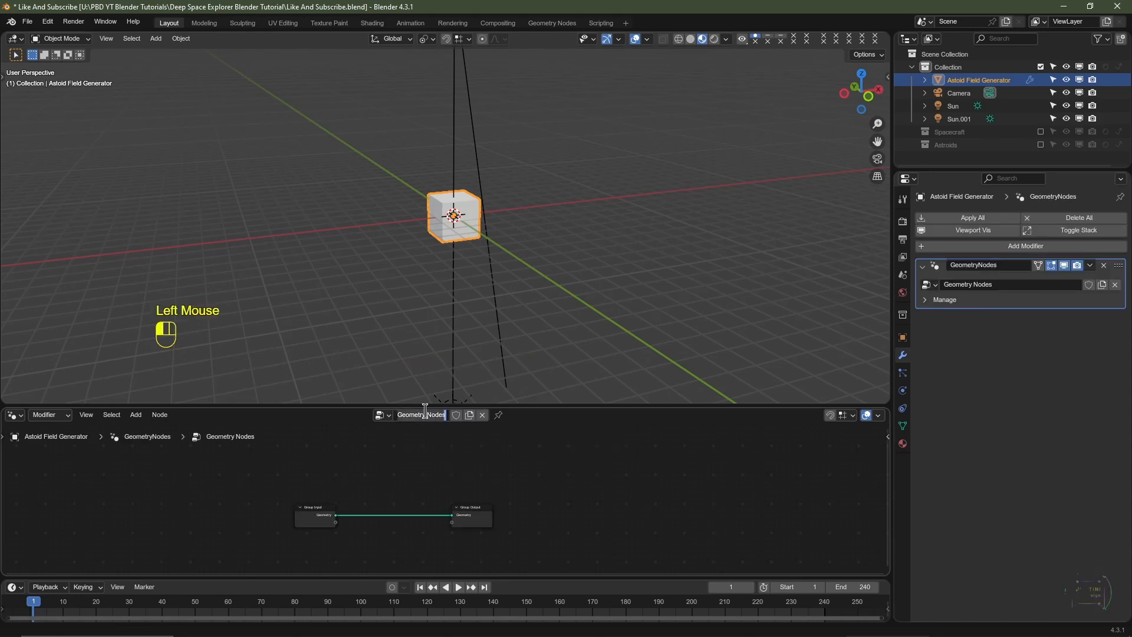
pyautogui.write('Astroid')
pyautogui.write(' Field Genera')
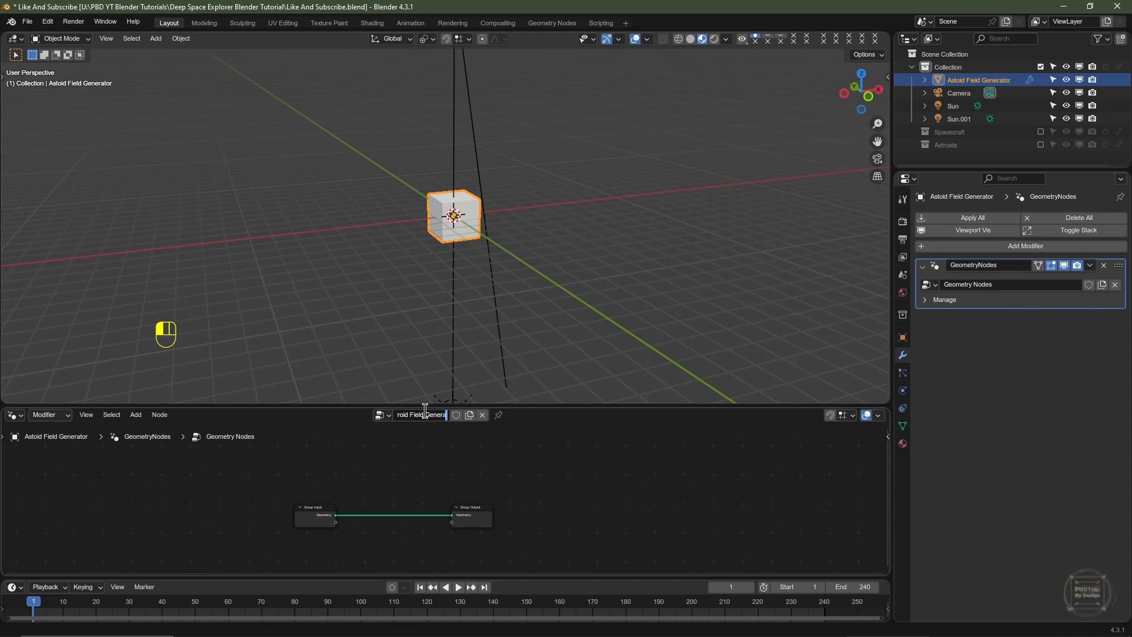
pyautogui.write('tor')
pyautogui.press('Return')
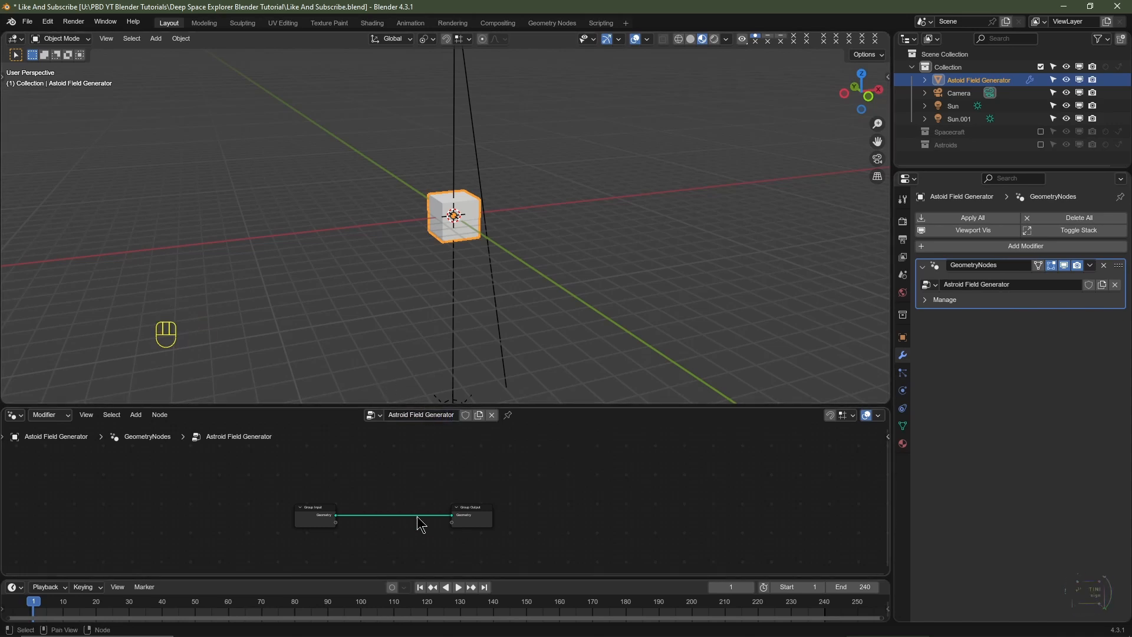
# Enlarge the node editor area and move the Group Input node far from Group Output to make room between them
pyautogui.moveTo(601, 407); pyautogui.dragTo(600, 218)
pyautogui.scroll(2, 469, 90)
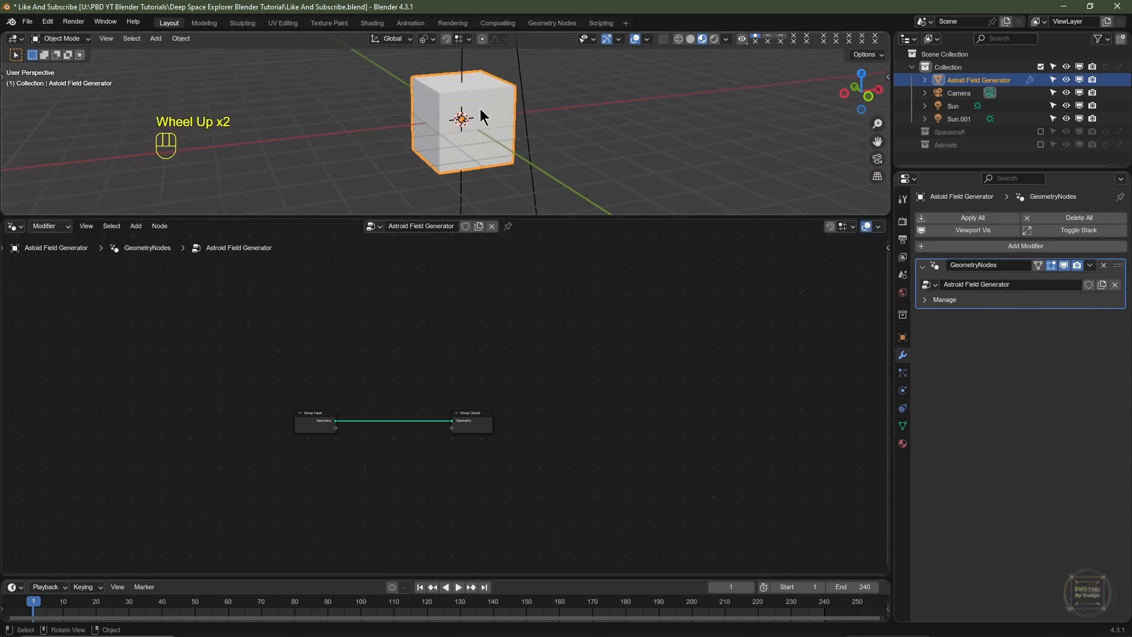
pyautogui.scroll(1, 486, 115)
pyautogui.keyDown('shift'); pyautogui.moveTo(486, 114); pyautogui.dragTo(478, 124, button='middle'); pyautogui.keyUp('shift')
pyautogui.scroll(5, 413, 465)
pyautogui.moveTo(412, 466); pyautogui.dragTo(711, 447, button='middle')
pyautogui.scroll(-2, 496, 450)
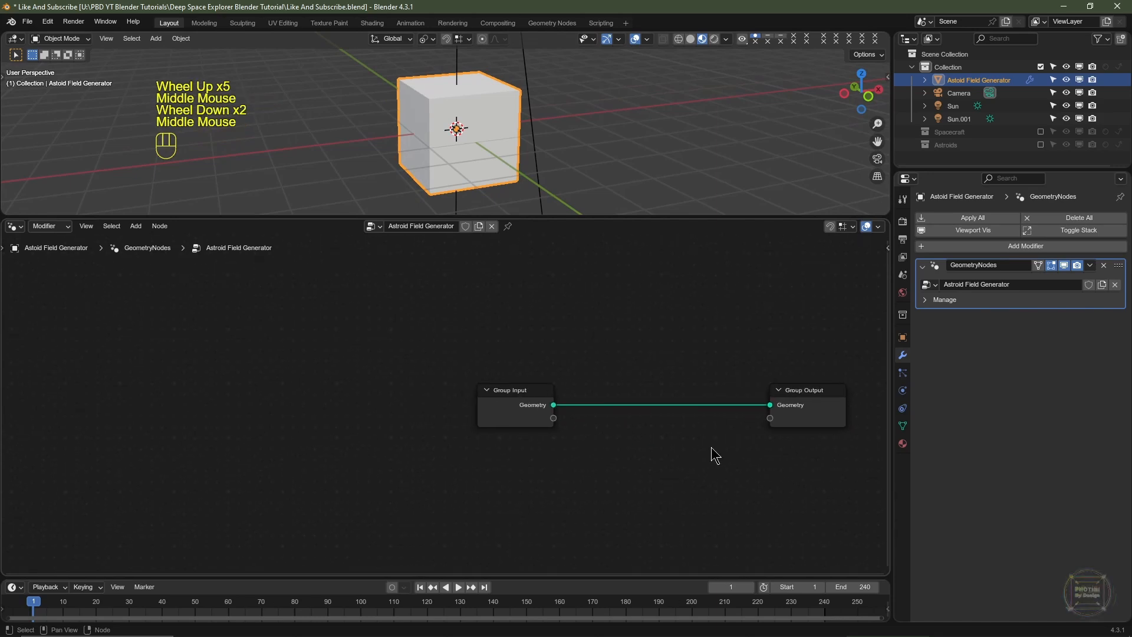
pyautogui.moveTo(519, 413); pyautogui.dragTo(102, 413)
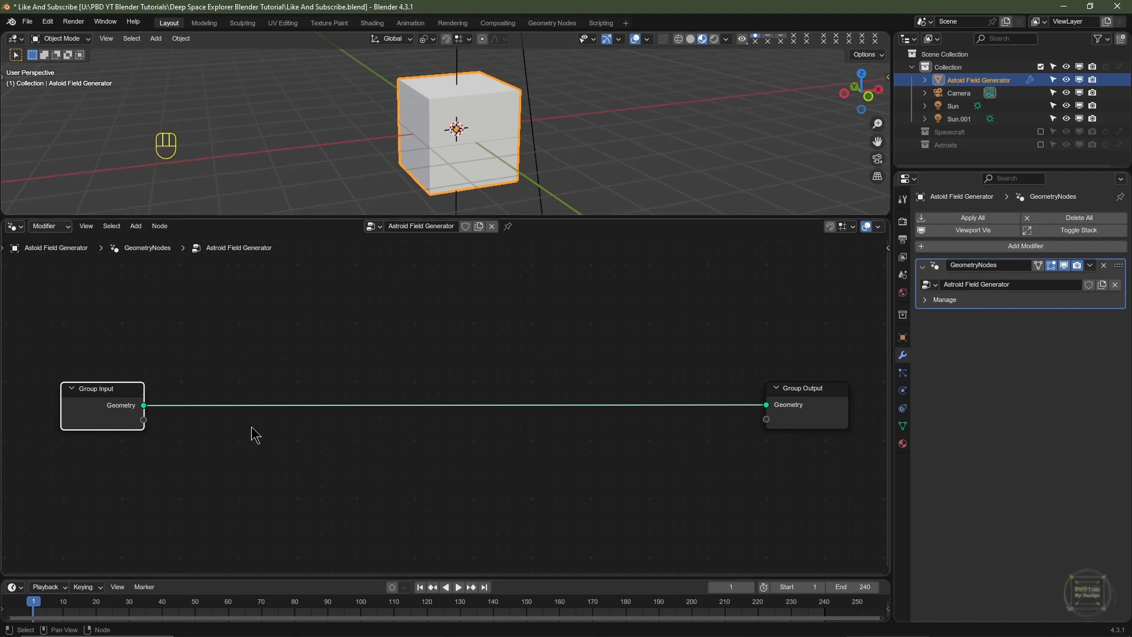
# Insert a Mesh to Volume node on the link between Group Input and Group Output
pyautogui.hotkey('shift', 'a')
pyautogui.moveTo(216, 422)
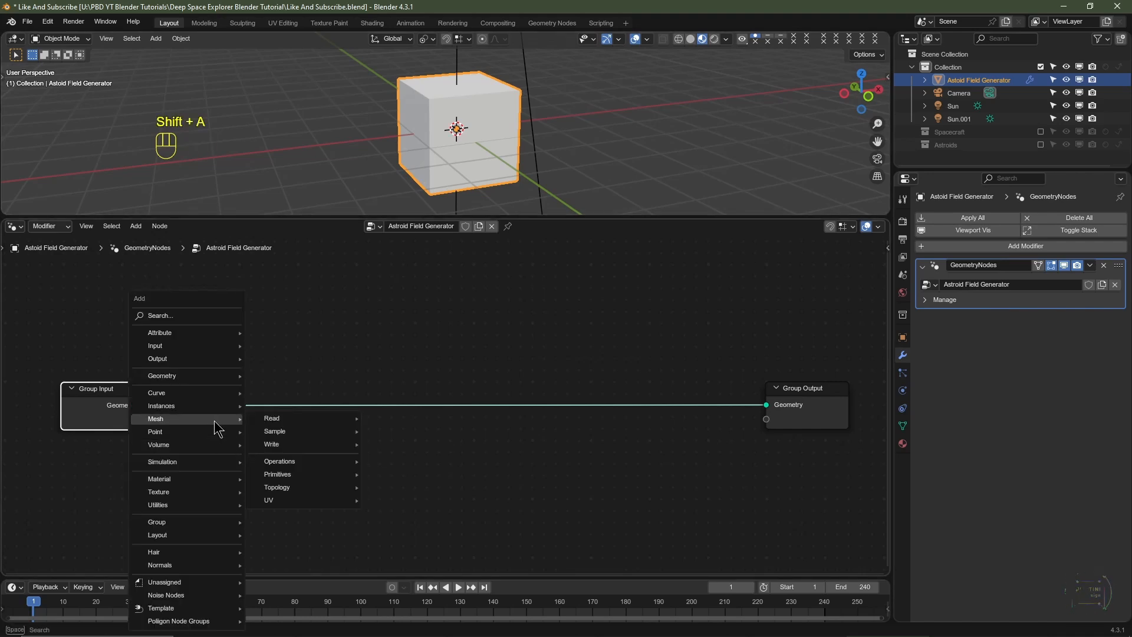
pyautogui.moveTo(319, 462)
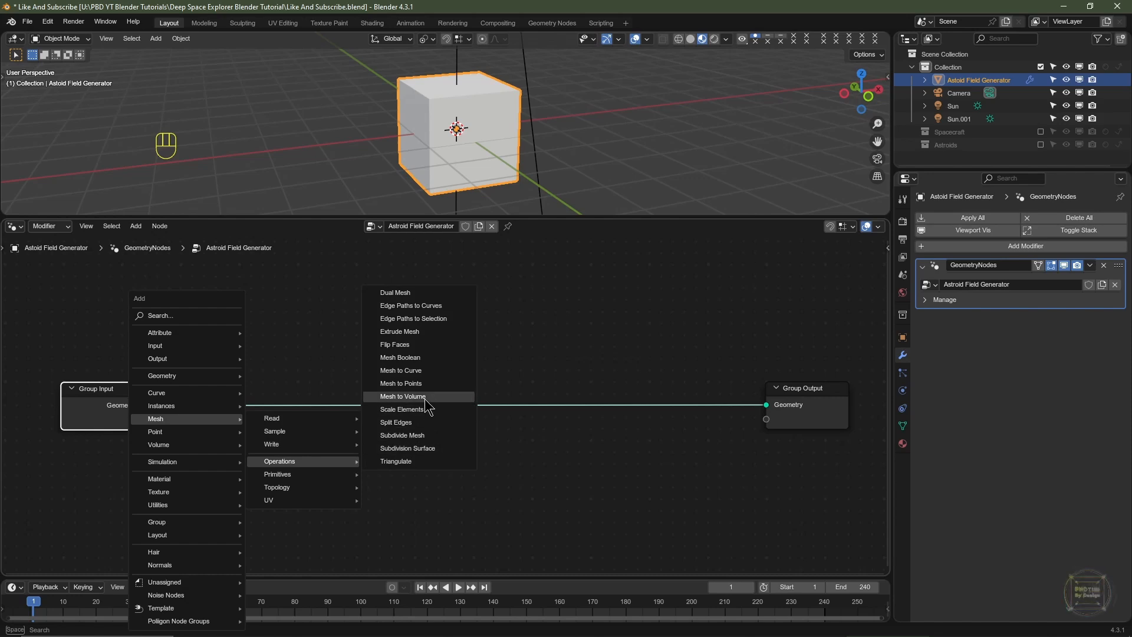
pyautogui.click(413, 396)
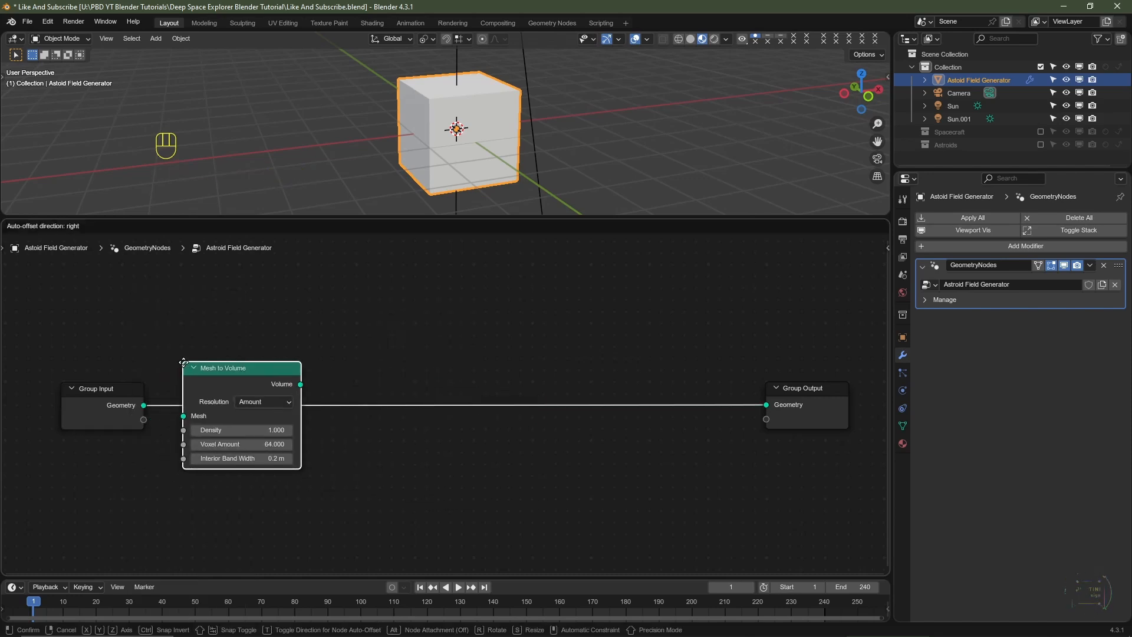
pyautogui.click(183, 362)
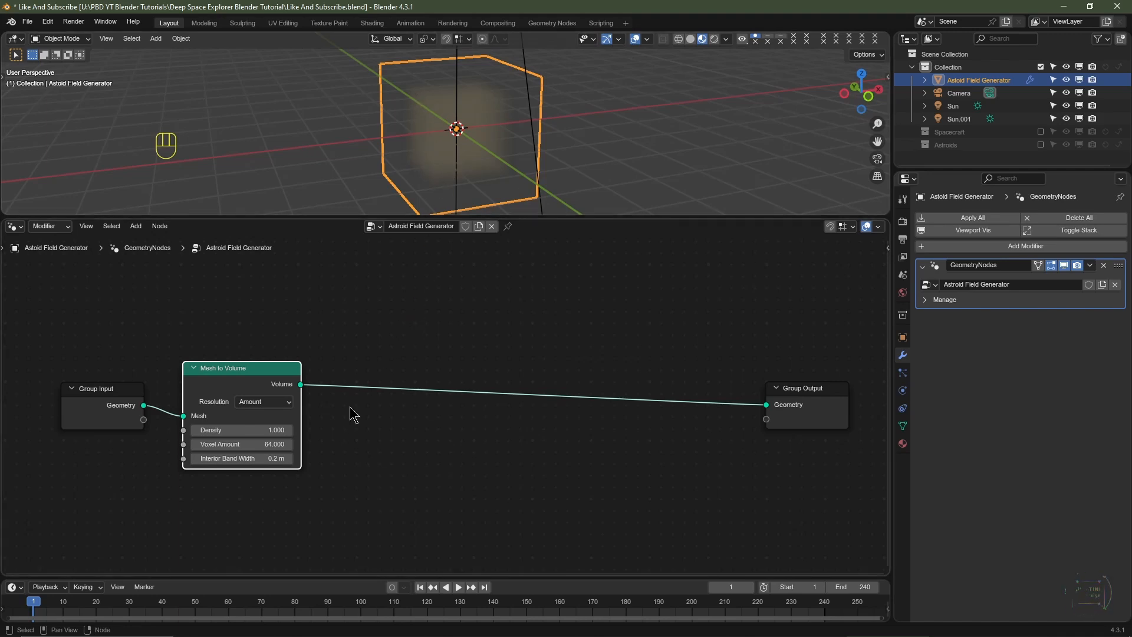
# Insert a Distribute Points in Volume node between Mesh to Volume and Group Output
pyautogui.hotkey('shift', 'a')
pyautogui.moveTo(351, 419)
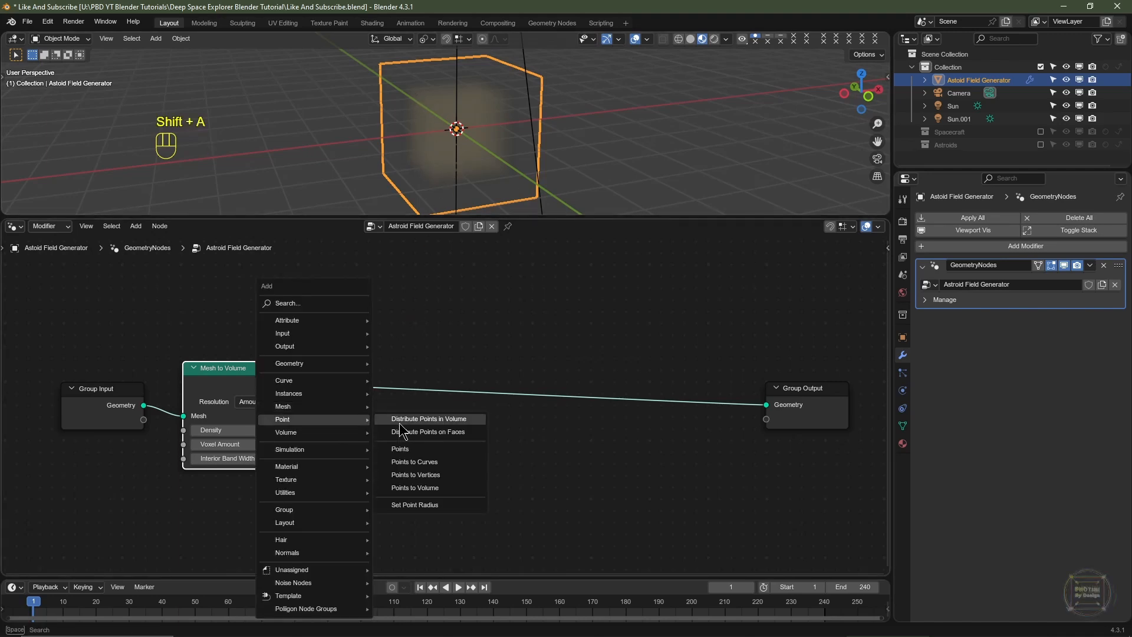
pyautogui.click(425, 420)
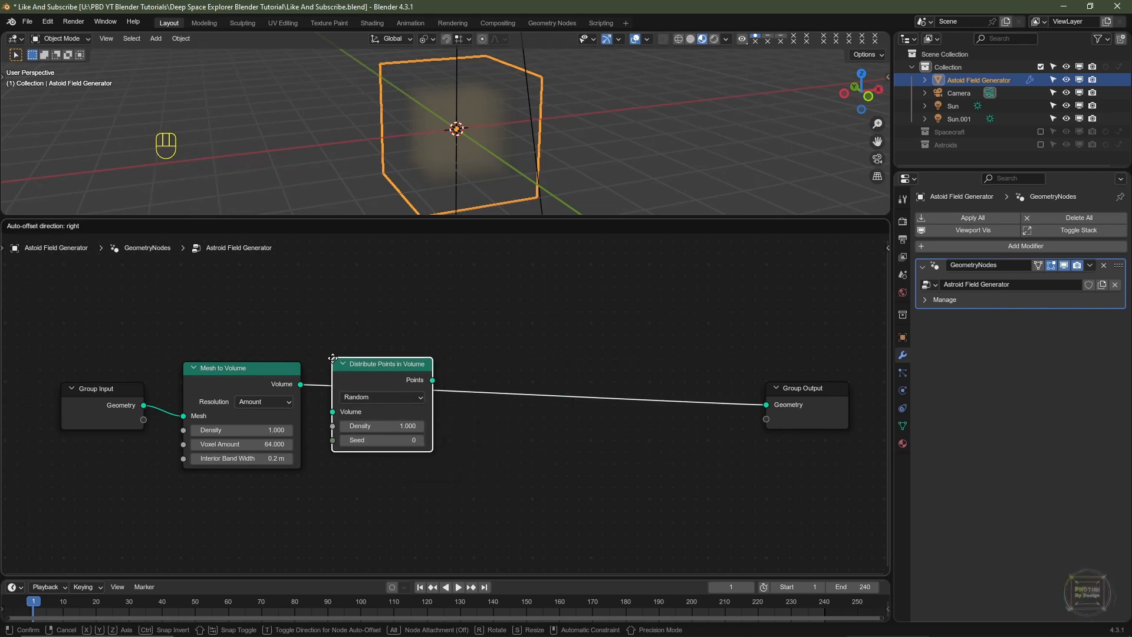
pyautogui.click(628, 375)
pyautogui.scroll(3, 627, 375)
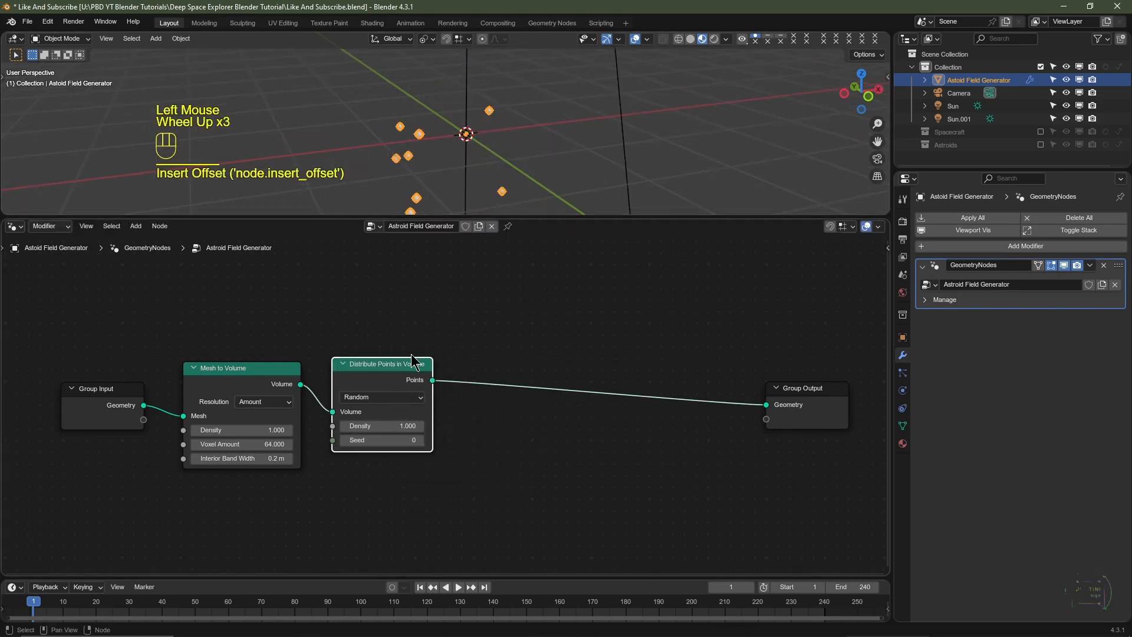
# Insert an Instance on Points node between Distribute Points in Volume and Group Output
pyautogui.moveTo(382, 426)
pyautogui.mouseDown()
pyautogui.moveTo(448, 425)
pyautogui.moveTo(382, 426)
pyautogui.mouseUp()
pyautogui.hotkey('shift', 'a')
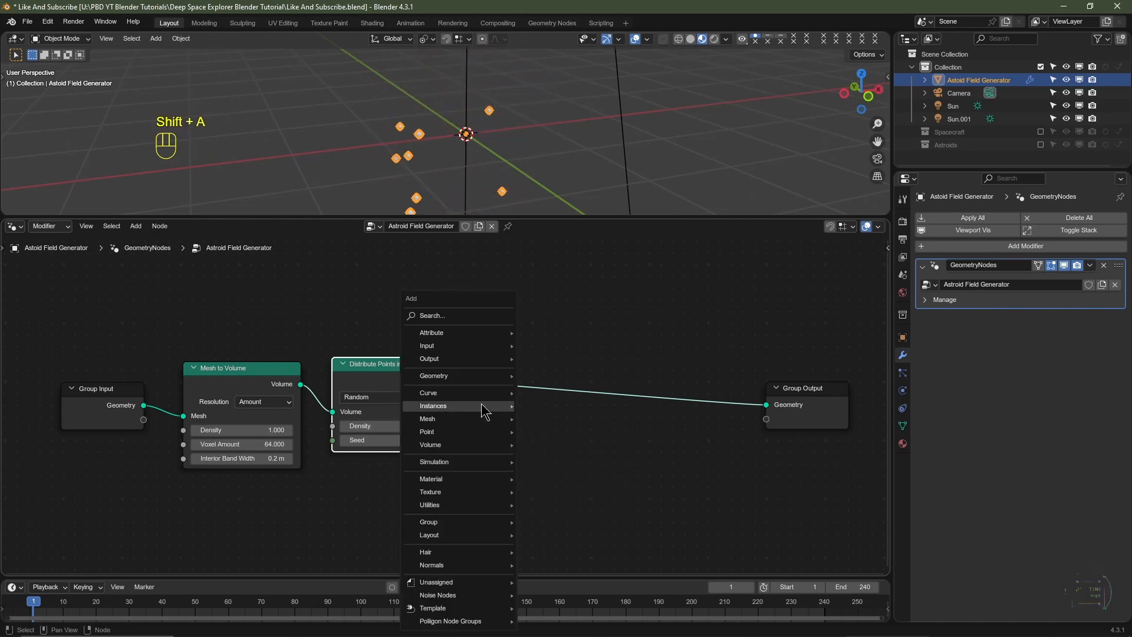
pyautogui.moveTo(483, 409)
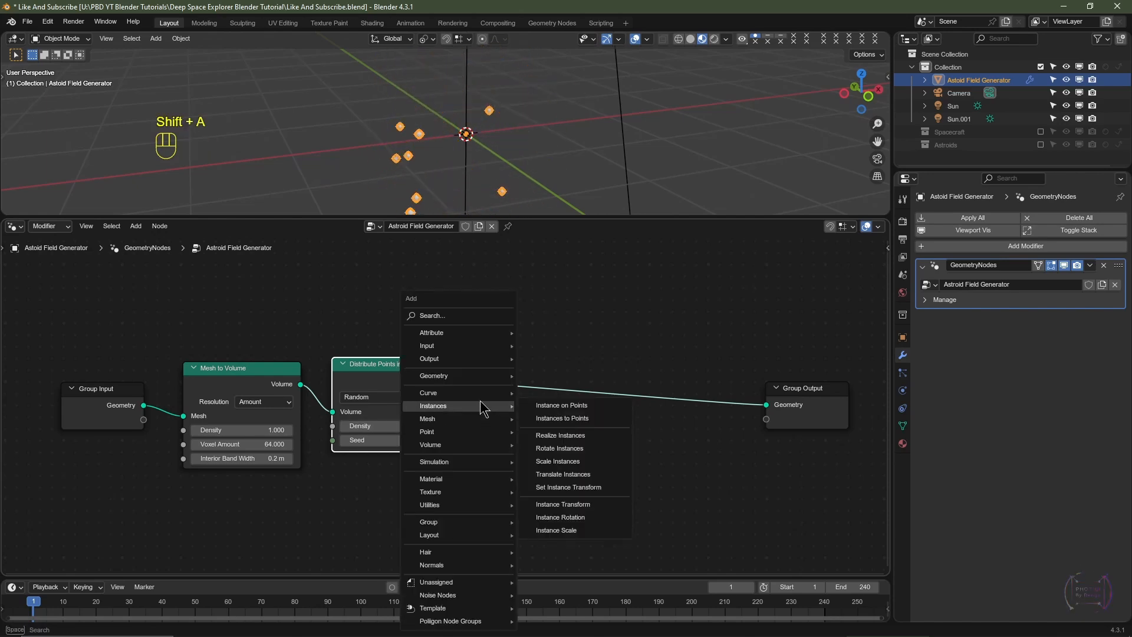
pyautogui.click(555, 405)
pyautogui.click(524, 410)
pyautogui.moveTo(397, 461); pyautogui.dragTo(386, 422, button='middle')
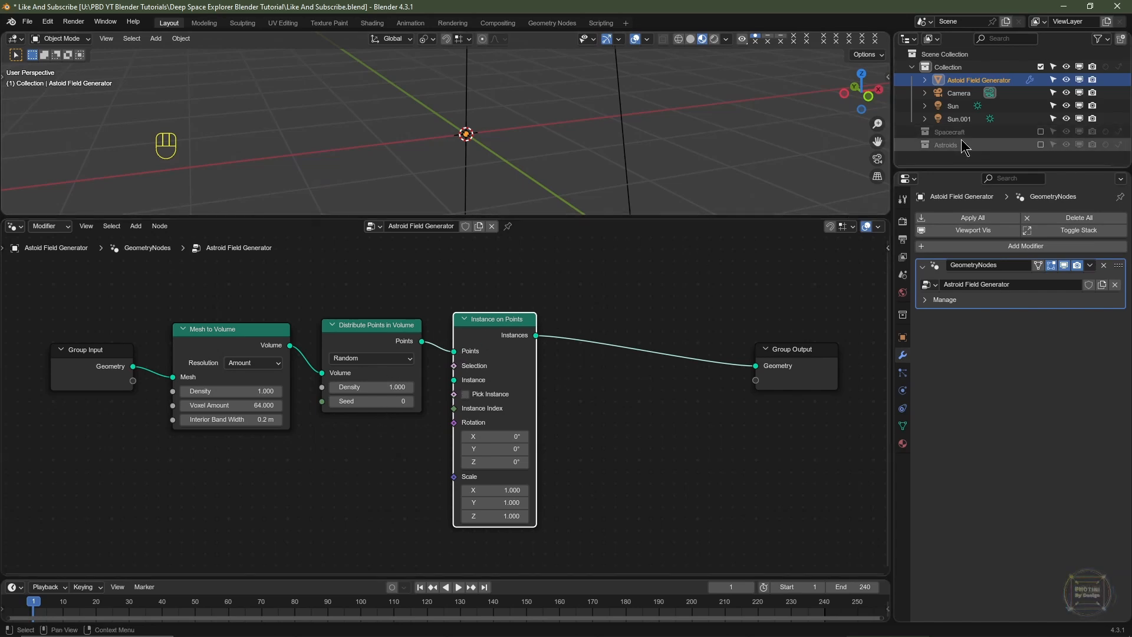
# Temporarily enable the Astroids collection to add it to the node tree as a Collection Info node, and exclude it again
pyautogui.click(1041, 146)
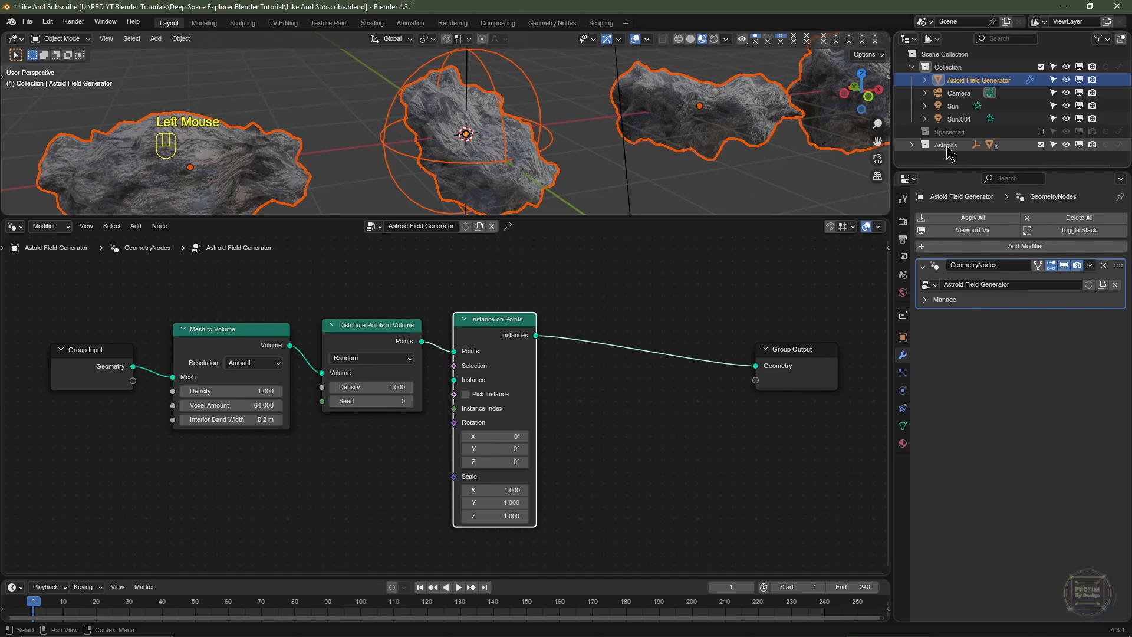
pyautogui.moveTo(949, 152); pyautogui.dragTo(275, 487)
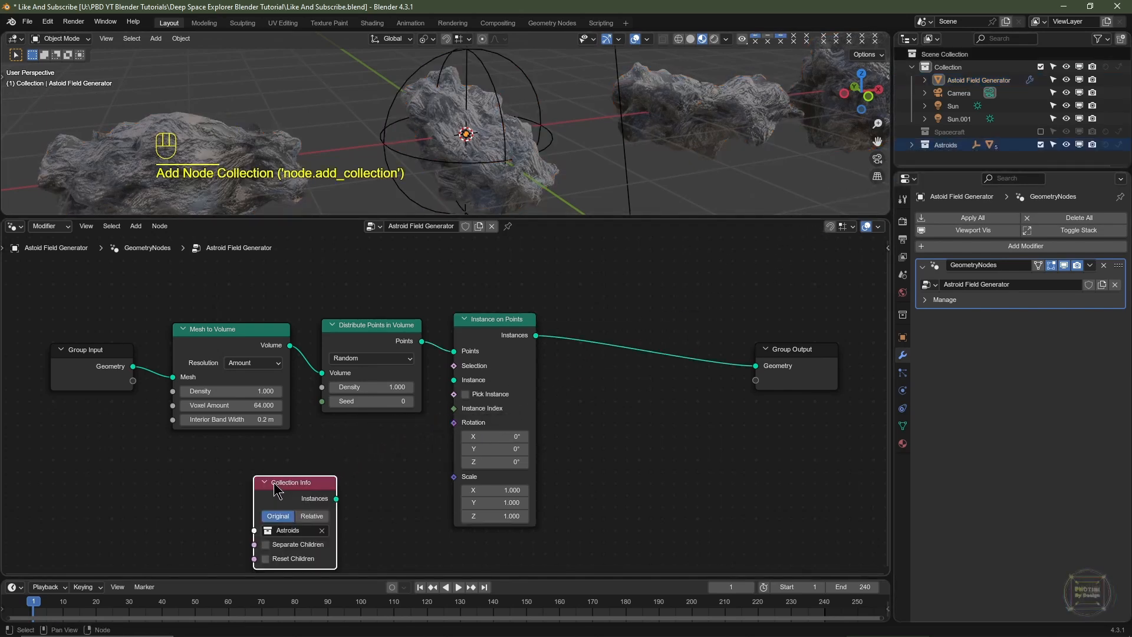
pyautogui.click(1041, 146)
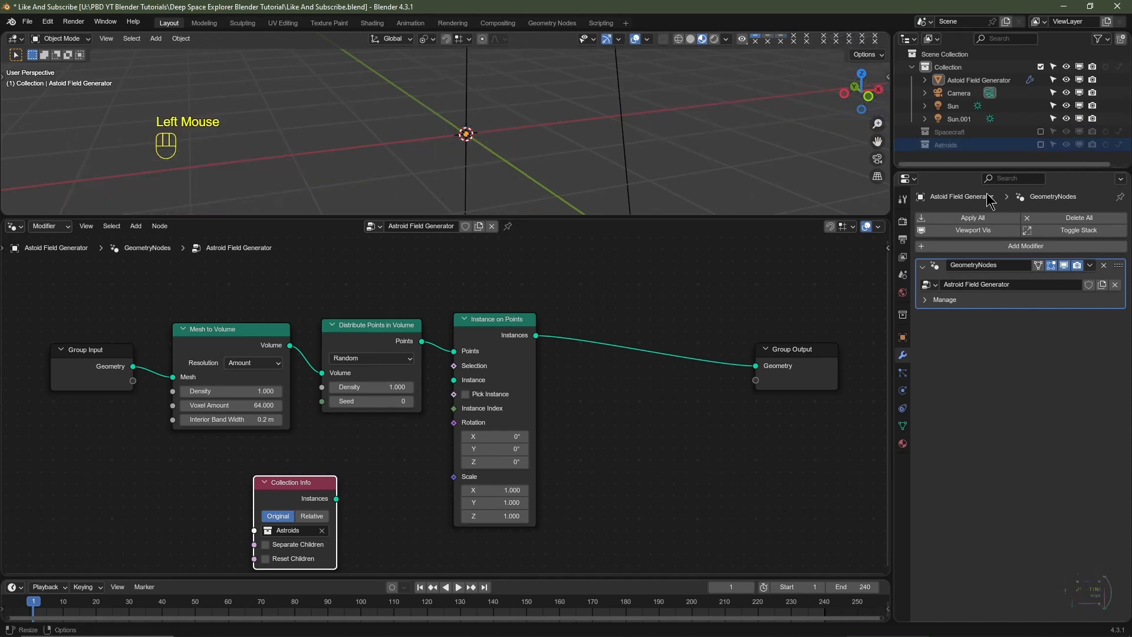
# Connect Collection Info to the Instance input of Instance on Points and enable Pick Instance, Separate Children and Reset Children
pyautogui.moveTo(365, 499); pyautogui.dragTo(351, 465, button='middle')
pyautogui.moveTo(325, 468); pyautogui.dragTo(442, 352)
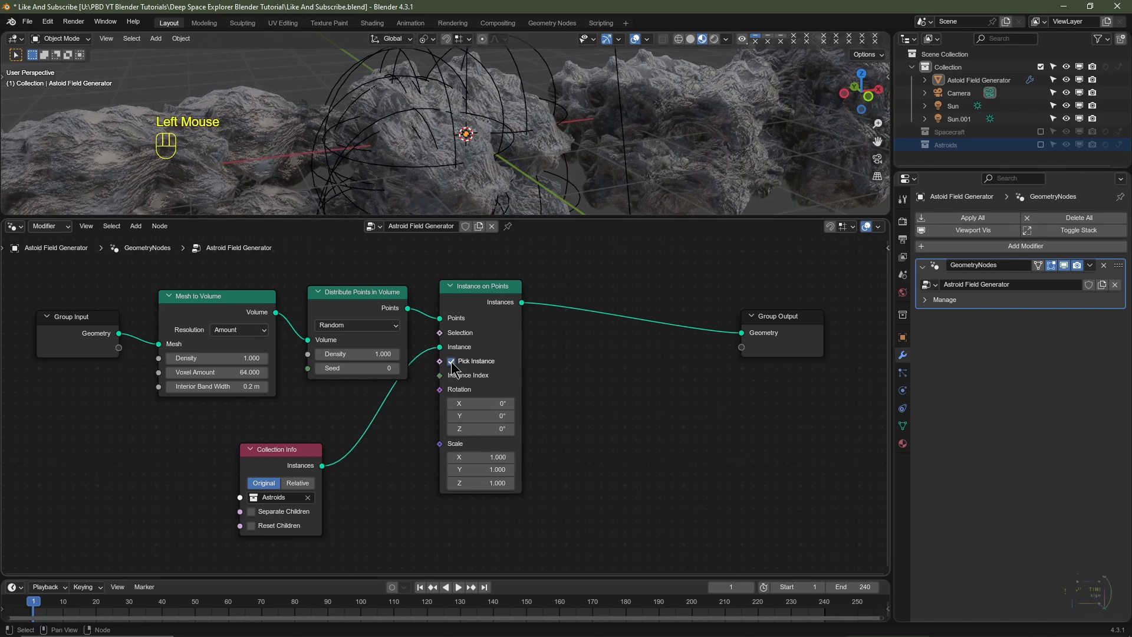
pyautogui.click(252, 512)
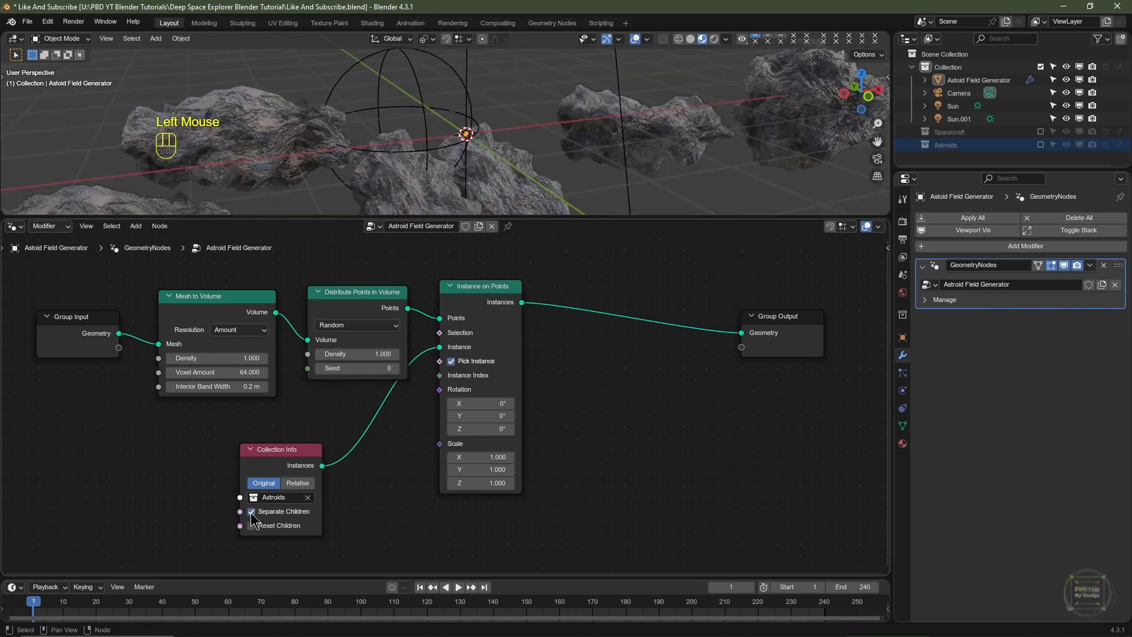
pyautogui.click(252, 526)
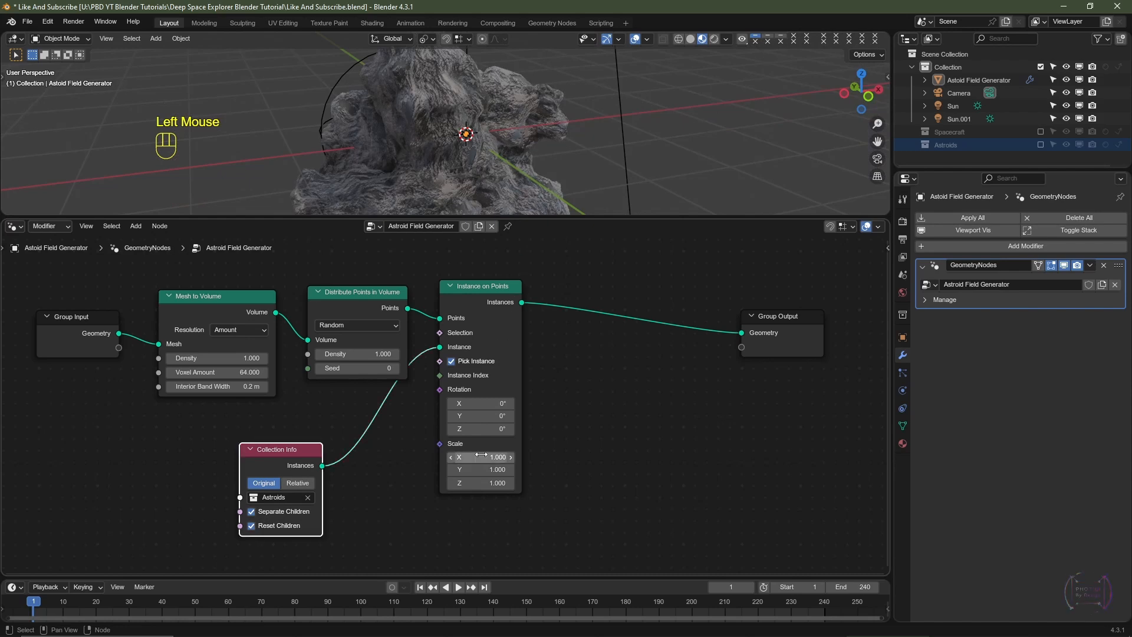
# Try a uniform instance scale of 0.1 on Instance on Points, and undo it
pyautogui.moveTo(481, 457); pyautogui.dragTo(480, 483)
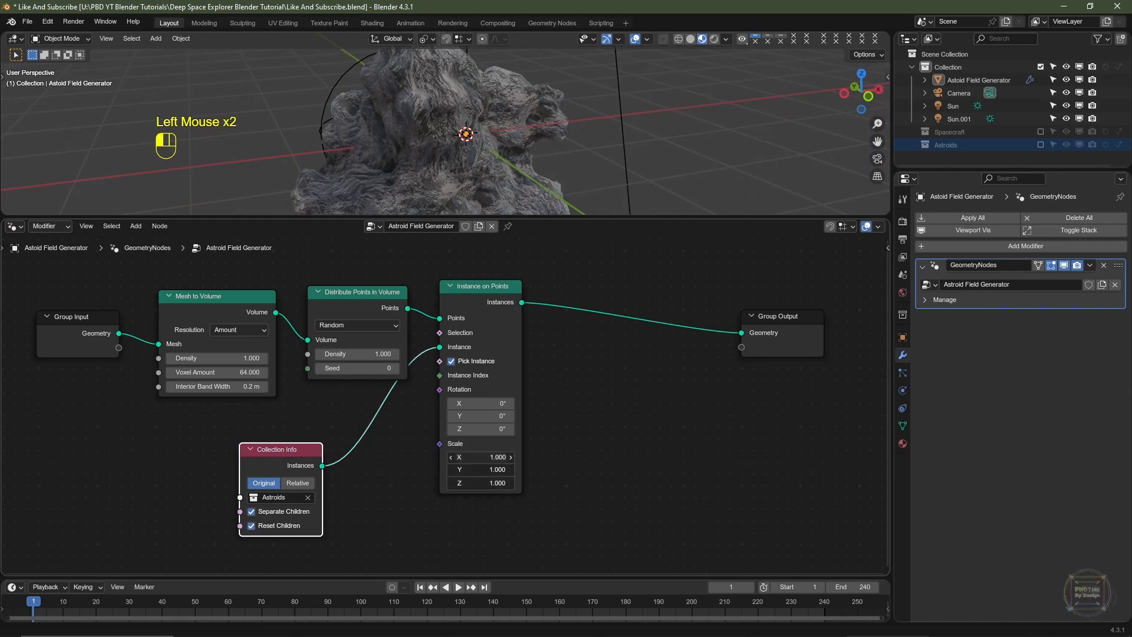
pyautogui.write('0.1')
pyautogui.press('Return')
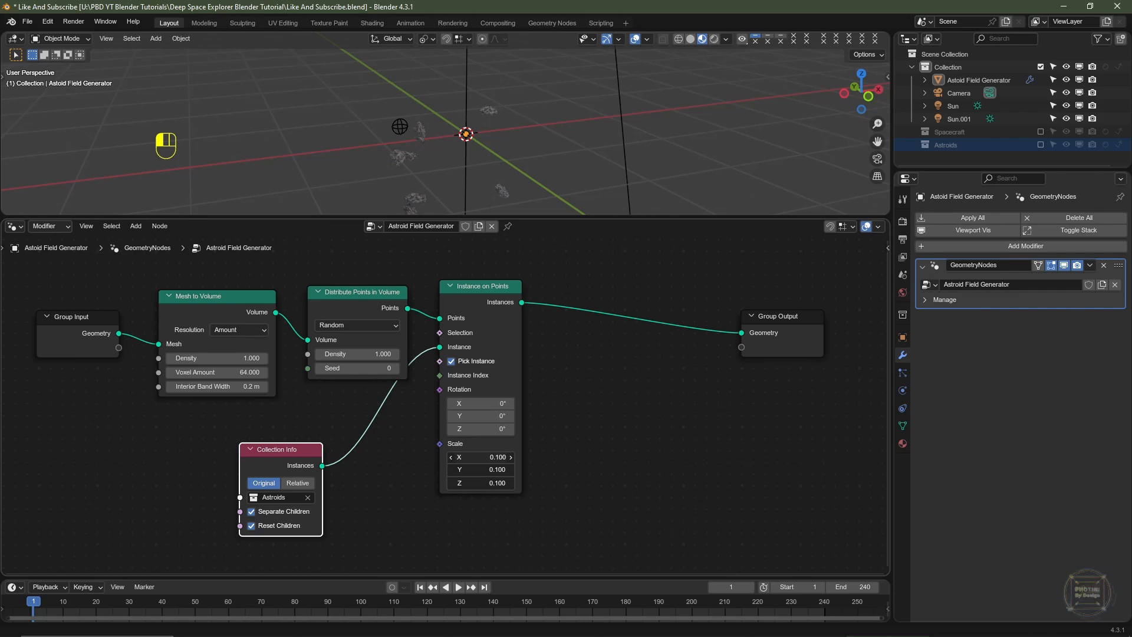
pyautogui.hotkey('ctrl', 'z')
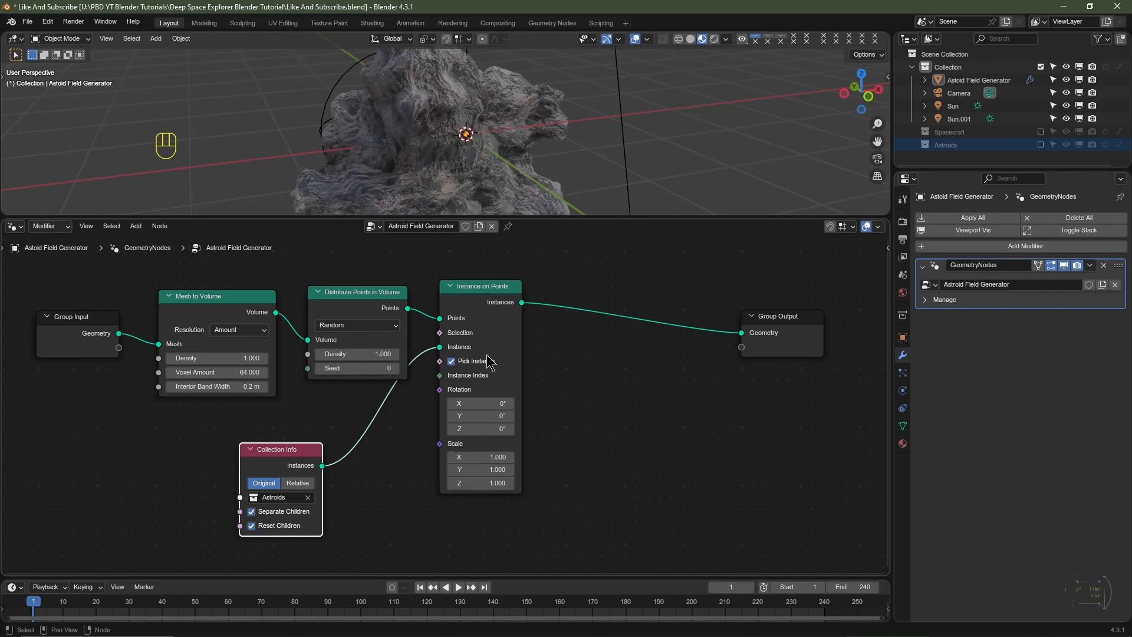
# Rearrange the nodes, raising Group Input and the two volume nodes and placing Collection Info beside the Instance on Points node
pyautogui.moveTo(377, 269); pyautogui.dragTo(58, 370)
pyautogui.press('g')
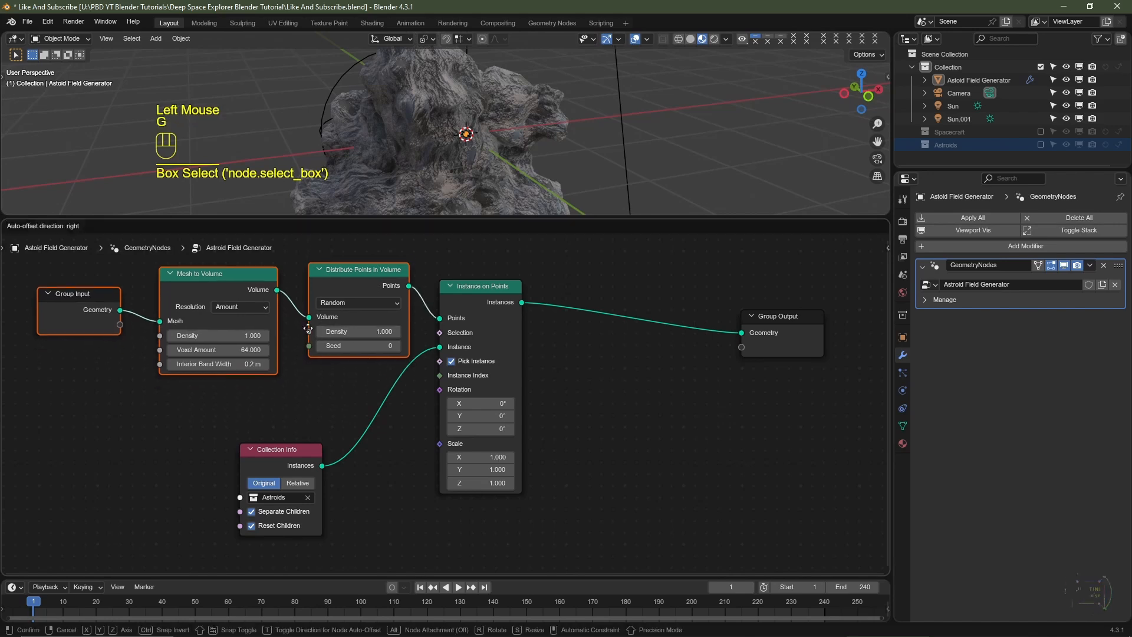
pyautogui.click(292, 288)
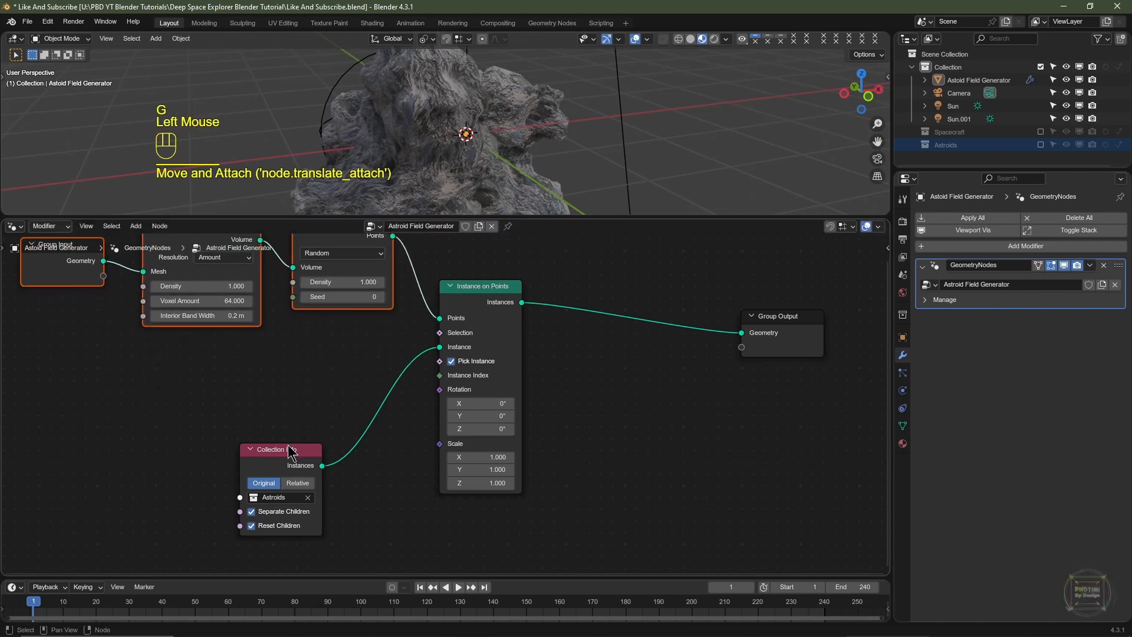
pyautogui.moveTo(290, 451); pyautogui.dragTo(359, 334)
# Add a float Random Value node below Collection Info and connect its Value to the Scale of Instance on Points
pyautogui.hotkey('shift', 'a')
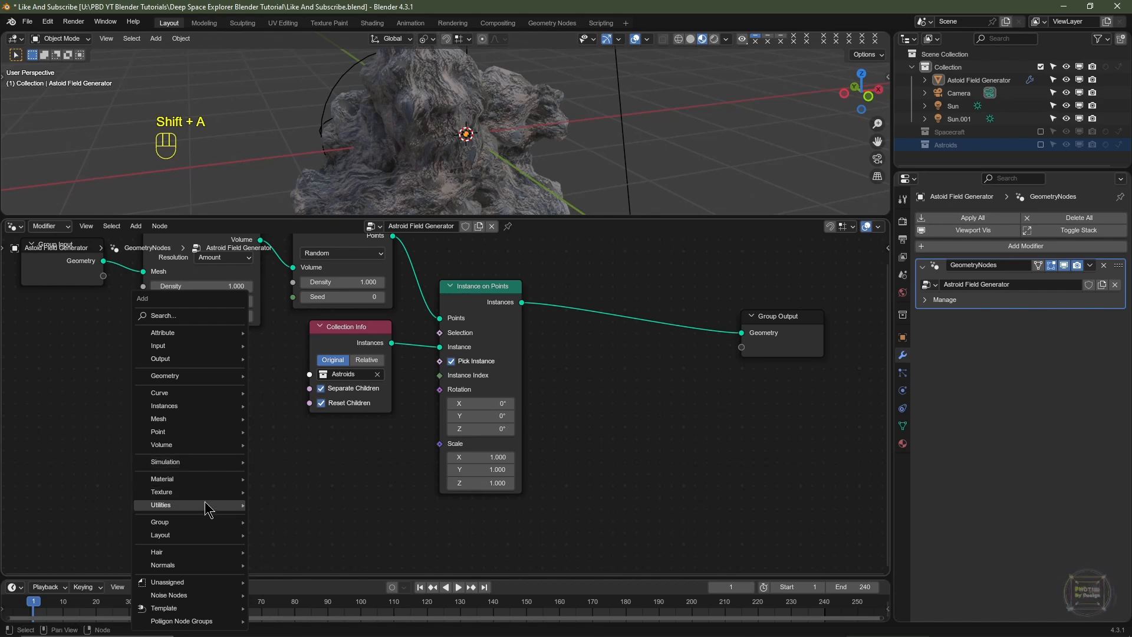
pyautogui.moveTo(208, 508)
pyautogui.click(288, 479)
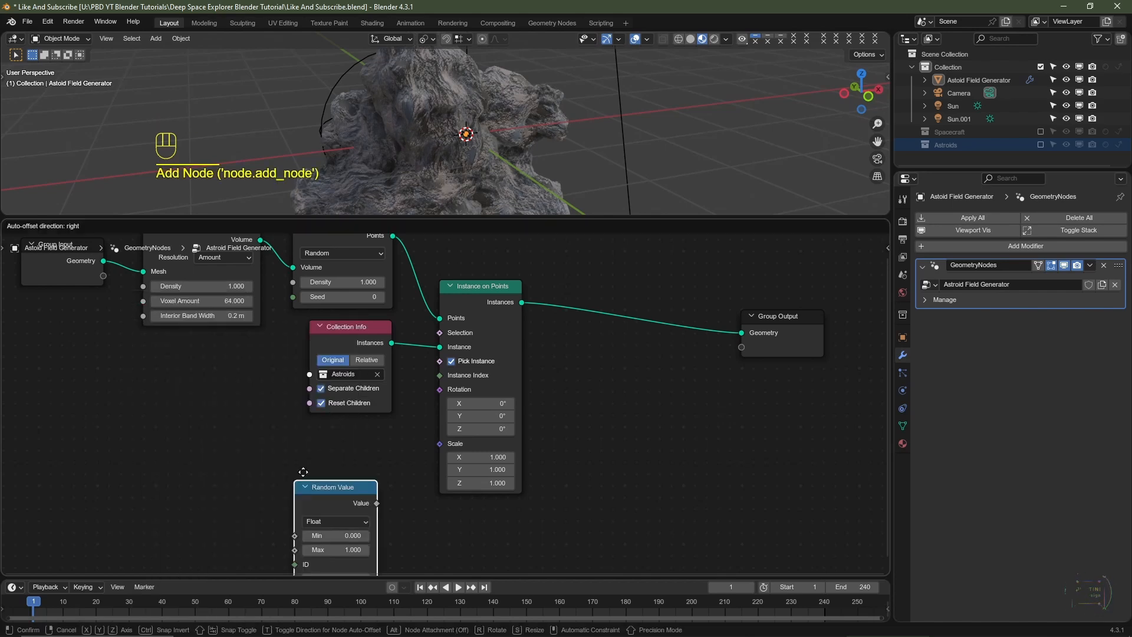
pyautogui.click(401, 455)
pyautogui.moveTo(388, 446); pyautogui.dragTo(439, 445)
pyautogui.moveTo(440, 449); pyautogui.dragTo(412, 455, button='middle')
pyautogui.hotkey('ctrl', 'z')
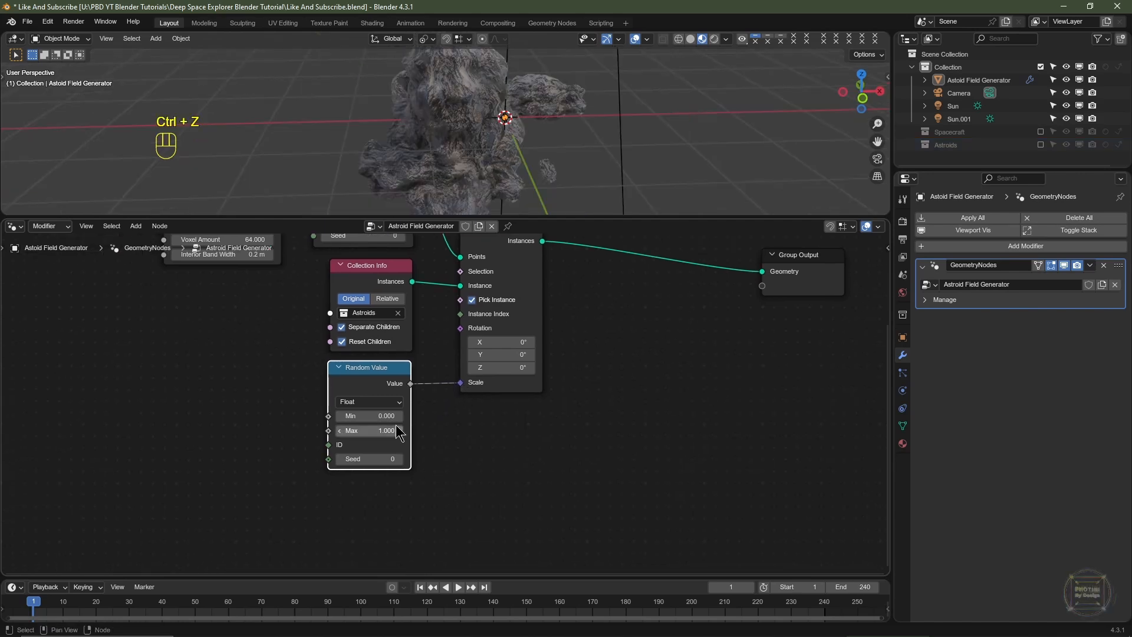
# Open the Min value of the Random Value node for editing
pyautogui.click(375, 416)
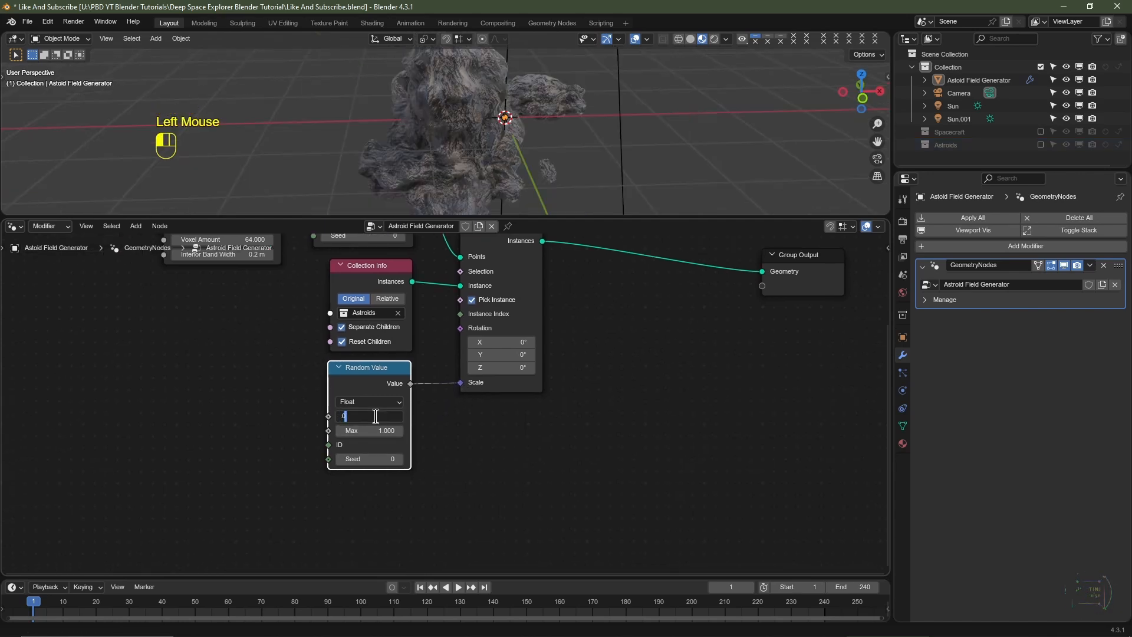
# Set the Random Value node driving the instance scale to a minimum of 0.05 and a maximum of 0.15
pyautogui.write('.05')
pyautogui.press('Tab')
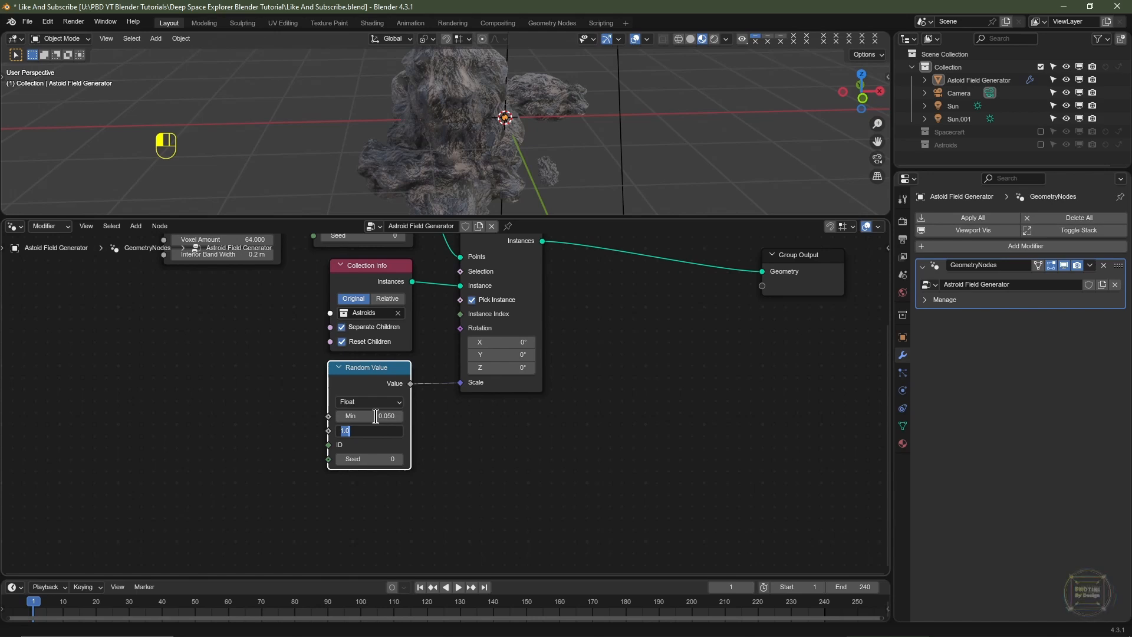
pyautogui.write('.15')
pyautogui.press('Return')
# Set the density of the Distribute Points in Volume node to 25
pyautogui.moveTo(375, 416); pyautogui.dragTo(390, 528, button='middle')
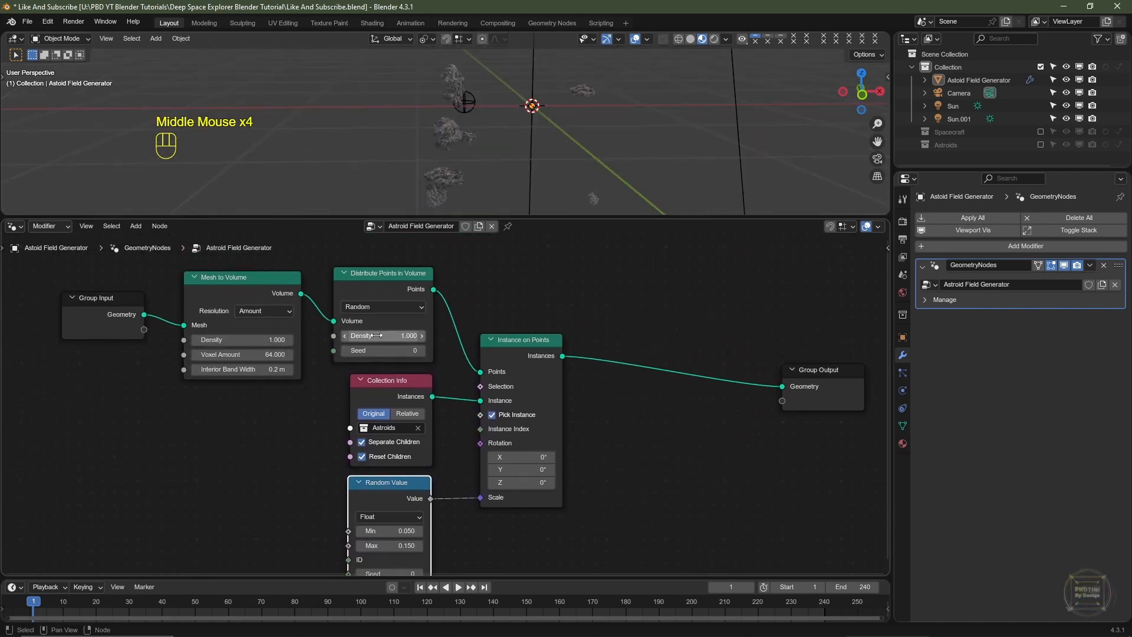
pyautogui.moveTo(376, 336); pyautogui.dragTo(420, 336)
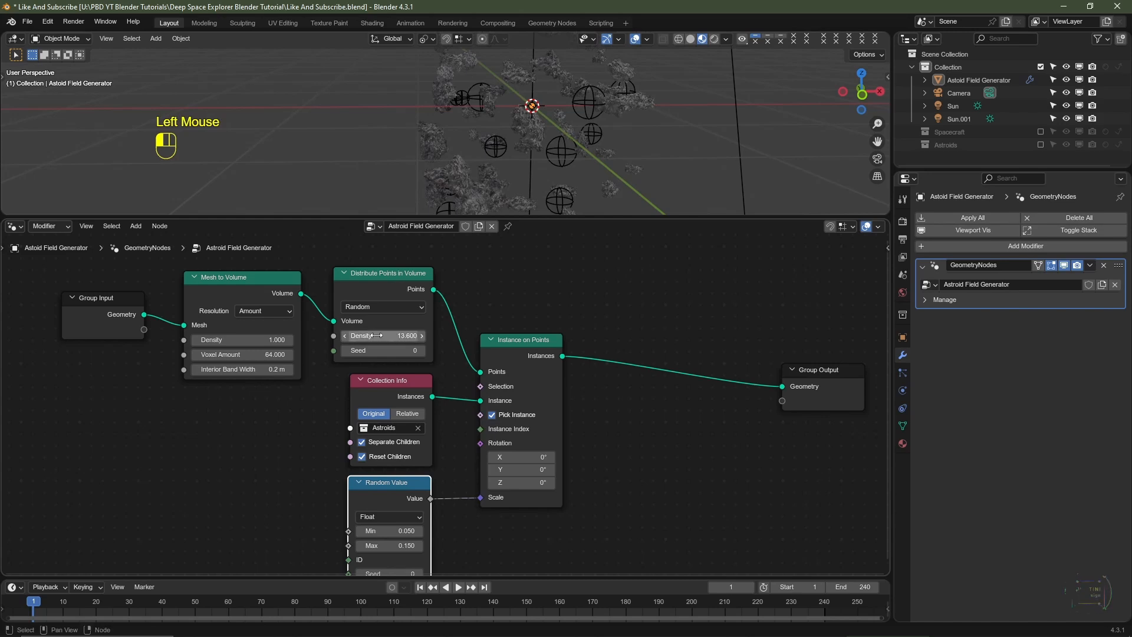
pyautogui.doubleClick(376, 336)
pyautogui.press('Return')
pyautogui.moveTo(531, 148); pyautogui.dragTo(682, 76, button='middle')
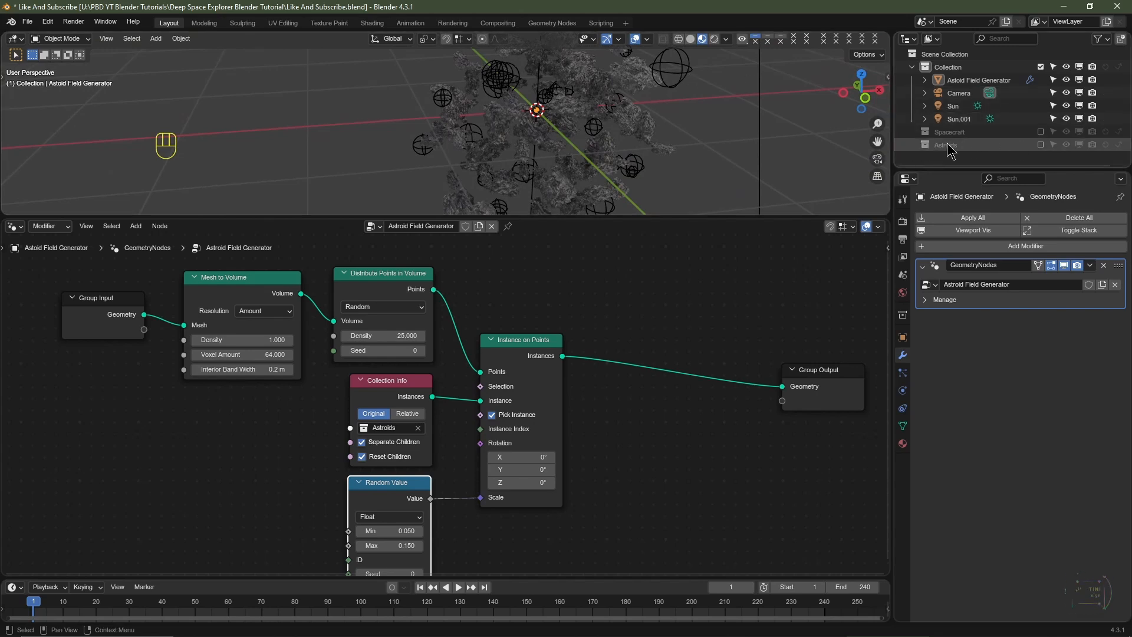
# Enable the Astroids collection and move its Displace Empty object to the Scene Collection
pyautogui.click(1041, 145)
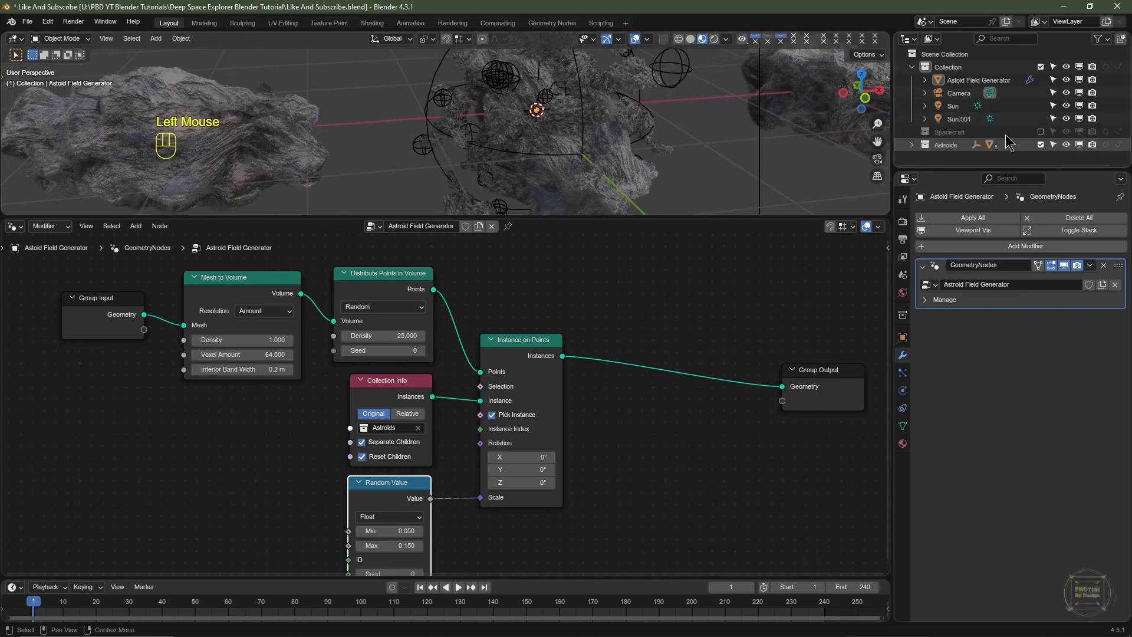
pyautogui.click(913, 145)
pyautogui.scroll(-3, 943, 147)
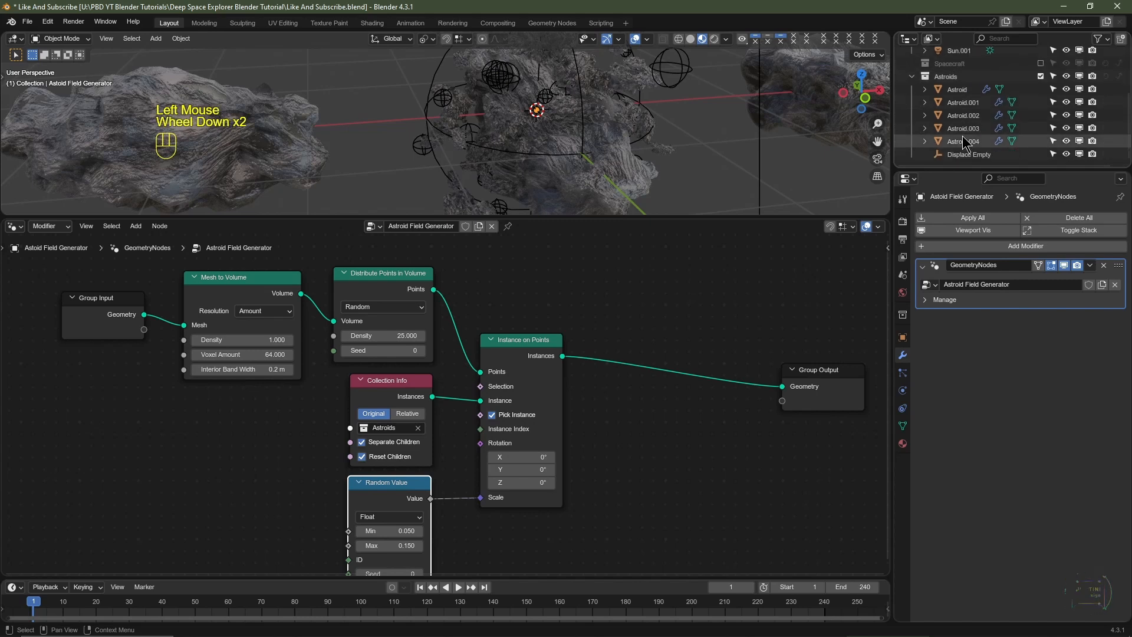
pyautogui.click(973, 155)
pyautogui.press('m')
pyautogui.press('m')
pyautogui.press('m')
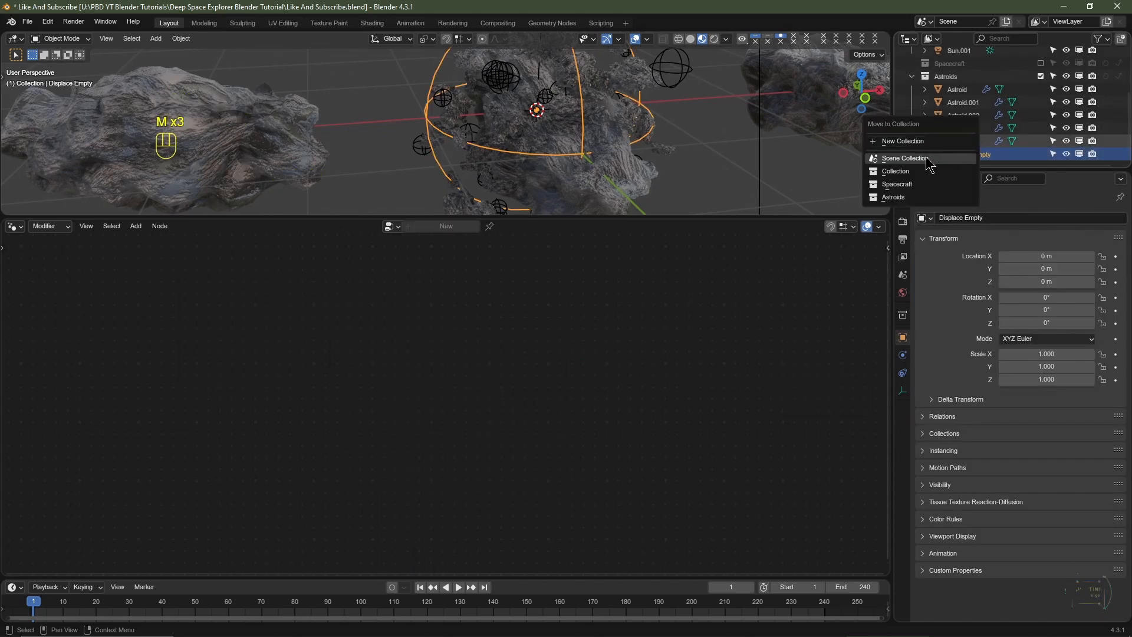
pyautogui.click(916, 160)
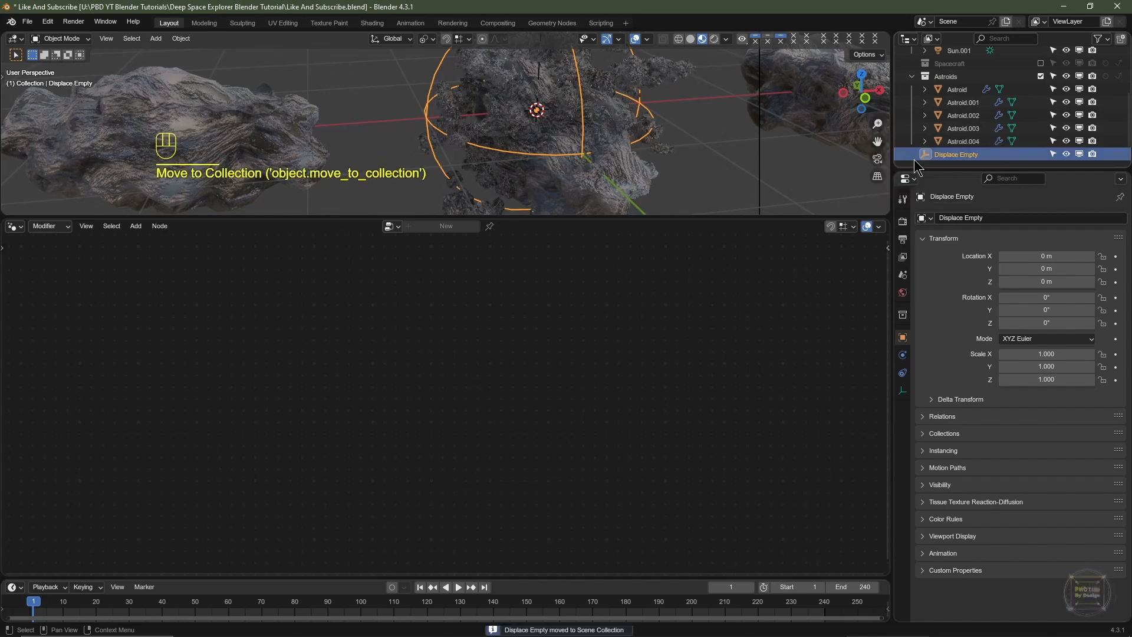
# Exclude the Astroids collection from the view layer and select the asteroid field generator object in the viewport
pyautogui.click(1041, 76)
pyautogui.moveTo(1044, 82); pyautogui.dragTo(1044, 147, button='middle')
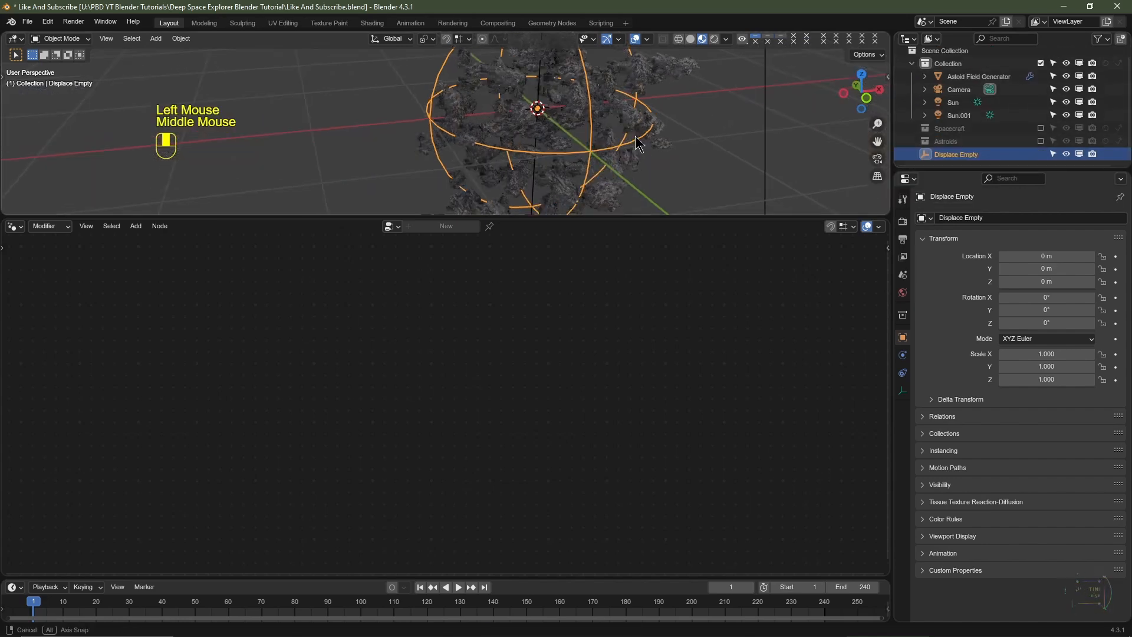
pyautogui.click(647, 151)
pyautogui.scroll(2, 647, 150)
pyautogui.scroll(-2, 589, 141)
pyautogui.moveTo(590, 141); pyautogui.dragTo(531, 136, button='middle')
pyautogui.scroll(2, 560, 135)
pyautogui.scroll(-1, 531, 136)
pyautogui.click(531, 135)
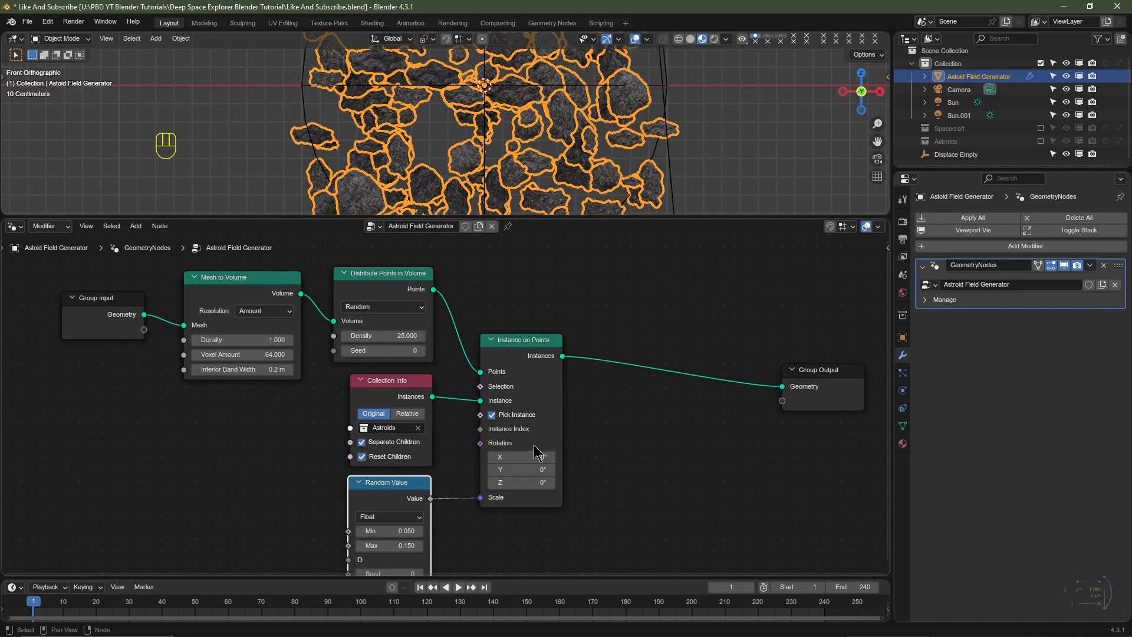
# Duplicate the Random Value node and link the copy's value to the Rotation input of Instance on Points
pyautogui.moveTo(538, 453); pyautogui.dragTo(522, 482)
pyautogui.scroll(-2, 473, 451)
pyautogui.moveTo(406, 400); pyautogui.dragTo(403, 481)
pyautogui.hotkey('shift', 'd')
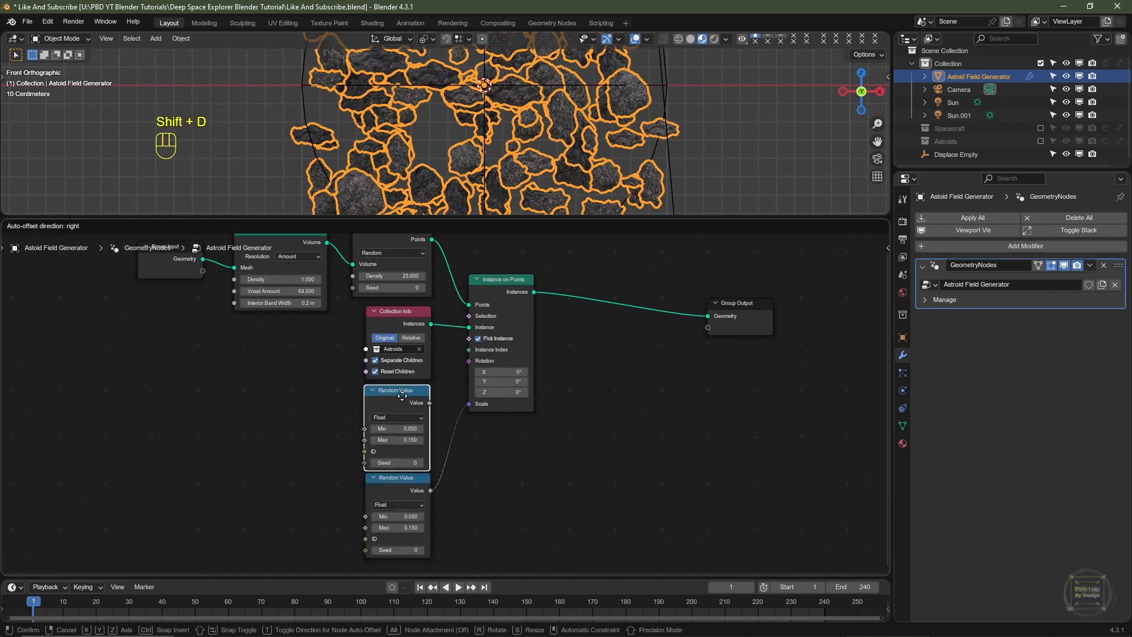
pyautogui.click(404, 394)
pyautogui.scroll(3, 455, 409)
pyautogui.moveTo(422, 401); pyautogui.dragTo(427, 398)
pyautogui.moveTo(473, 363); pyautogui.dragTo(480, 341)
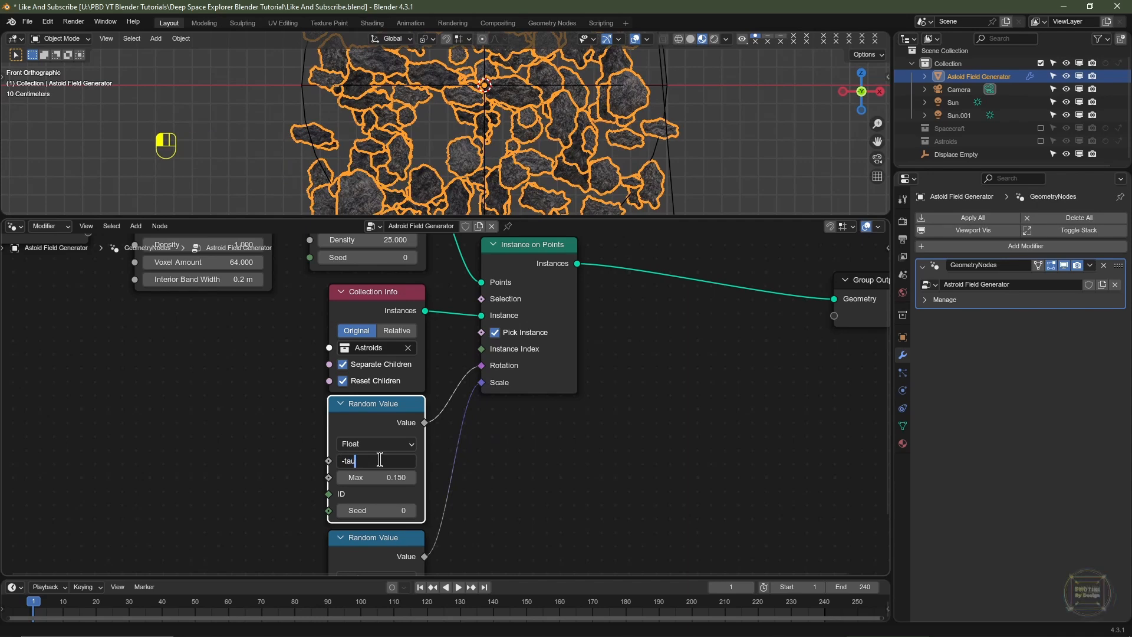
# Set the rotation Random Value node's minimum to -tau and its maximum to tau
pyautogui.write('u')
pyautogui.press('Tab')
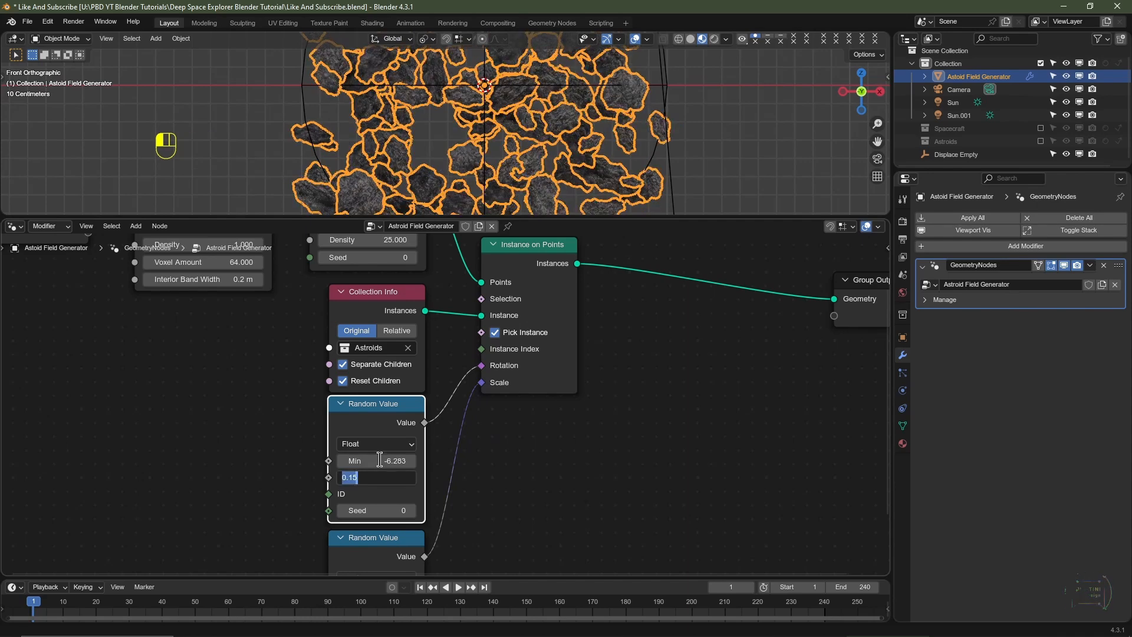
pyautogui.press('Return')
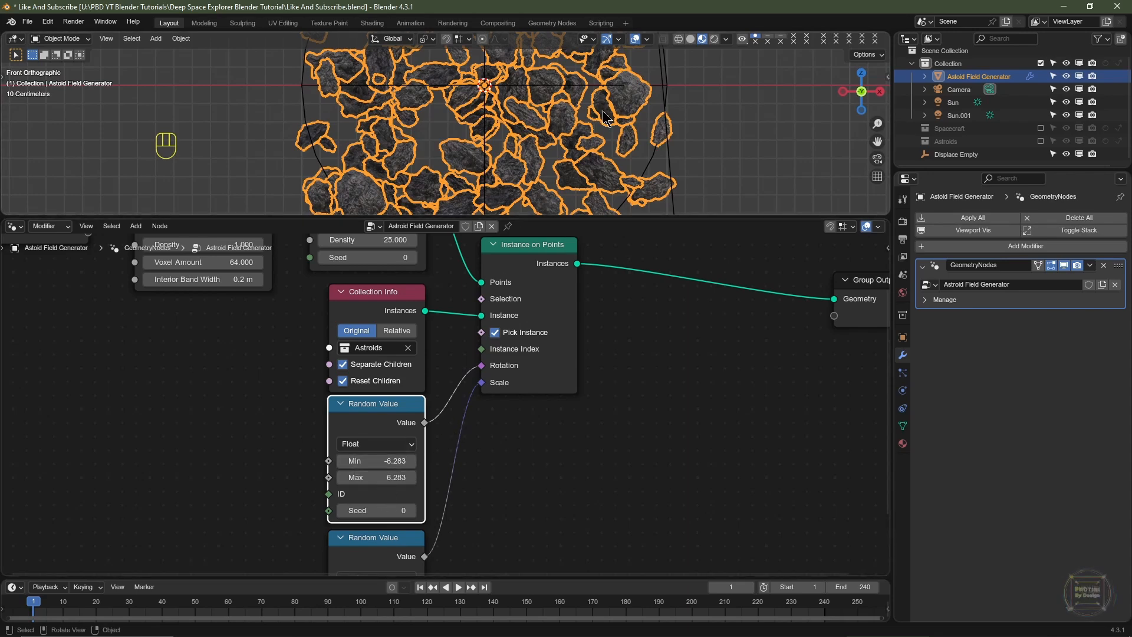
# Align the Group Output node with Instance on Points and insert a Rotate Instances node between them
pyautogui.scroll(-3, 608, 118)
pyautogui.moveTo(716, 397); pyautogui.dragTo(631, 431, button='middle')
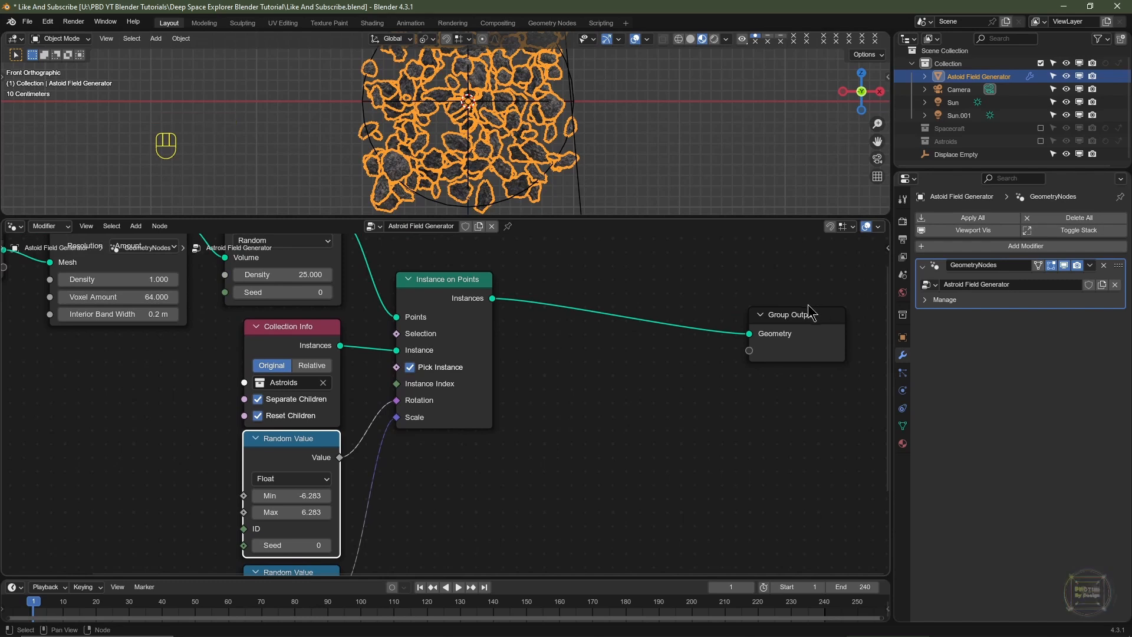
pyautogui.moveTo(811, 313); pyautogui.dragTo(786, 281)
pyautogui.moveTo(596, 432); pyautogui.dragTo(542, 439, button='middle')
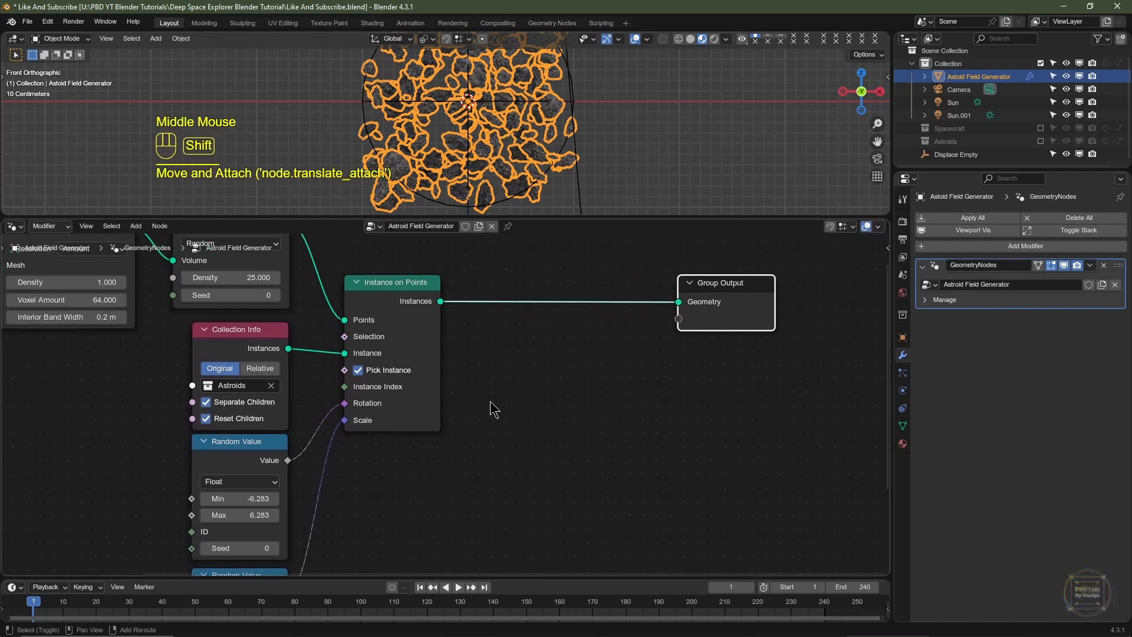
pyautogui.hotkey('shift', 'a')
pyautogui.moveTo(460, 309)
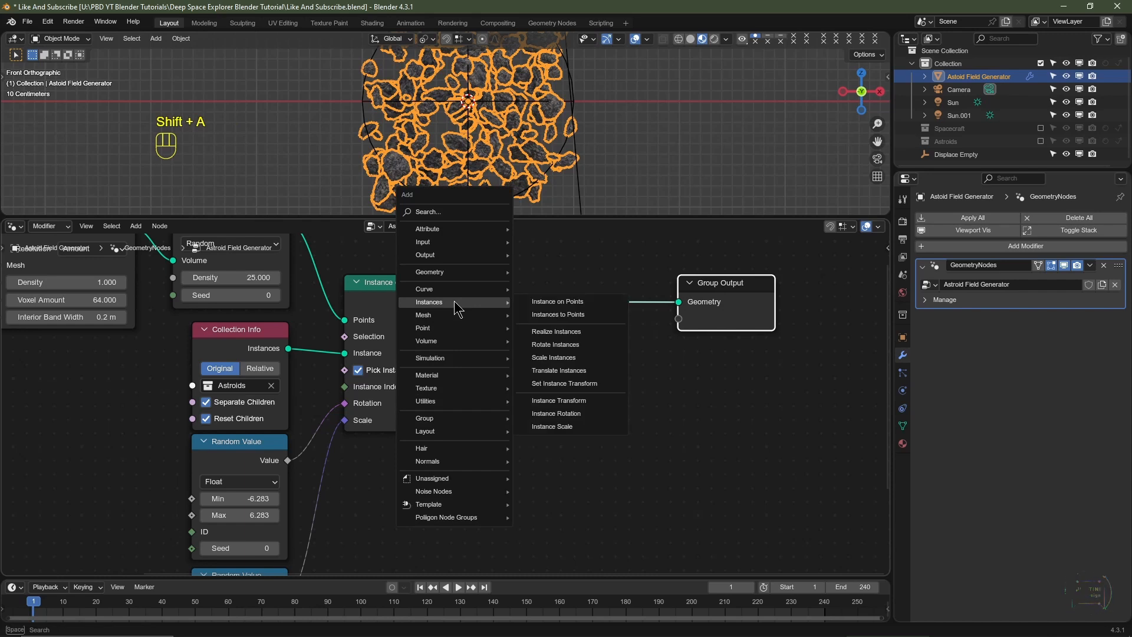
pyautogui.click(564, 343)
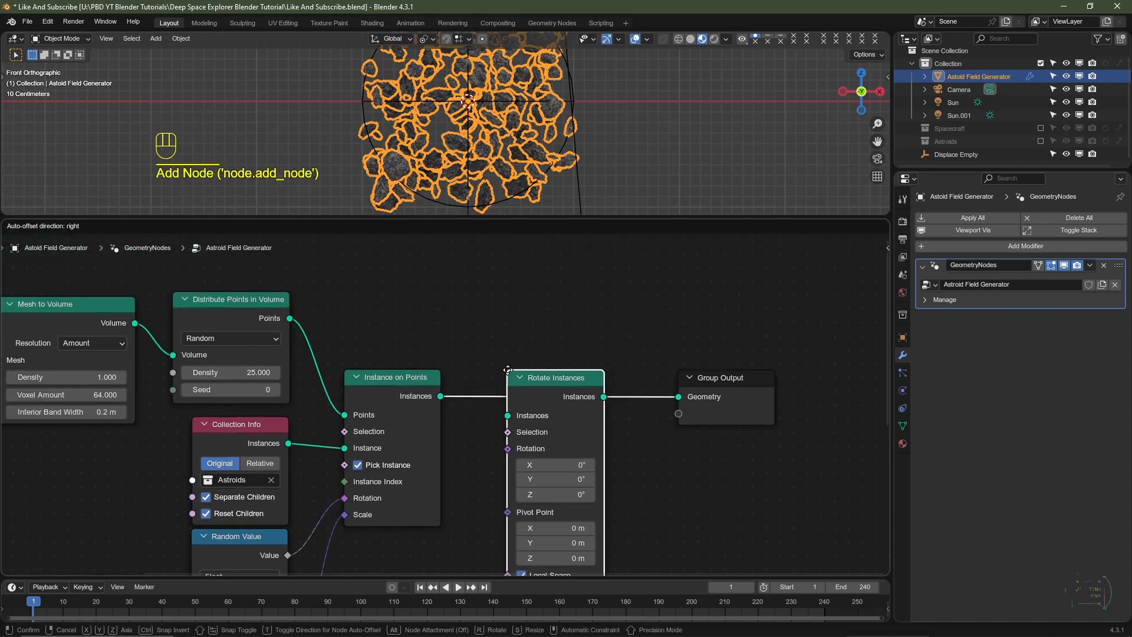
pyautogui.click(511, 378)
pyautogui.moveTo(551, 465); pyautogui.dragTo(681, 311, button='middle')
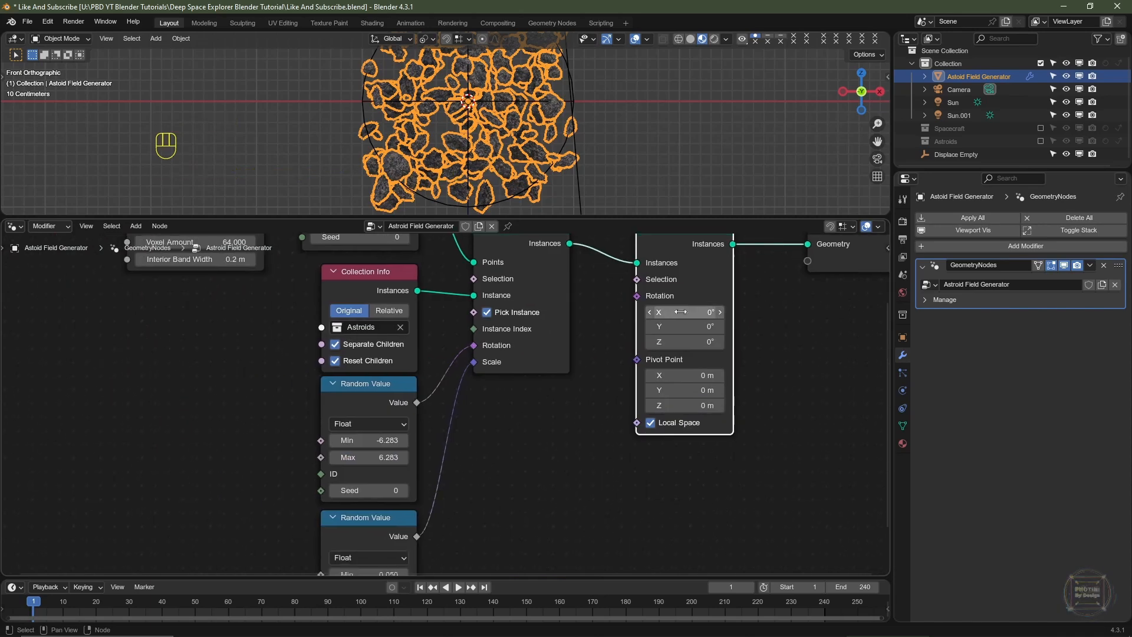
pyautogui.moveTo(677, 312); pyautogui.dragTo(720, 342)
pyautogui.rightClick(678, 314)
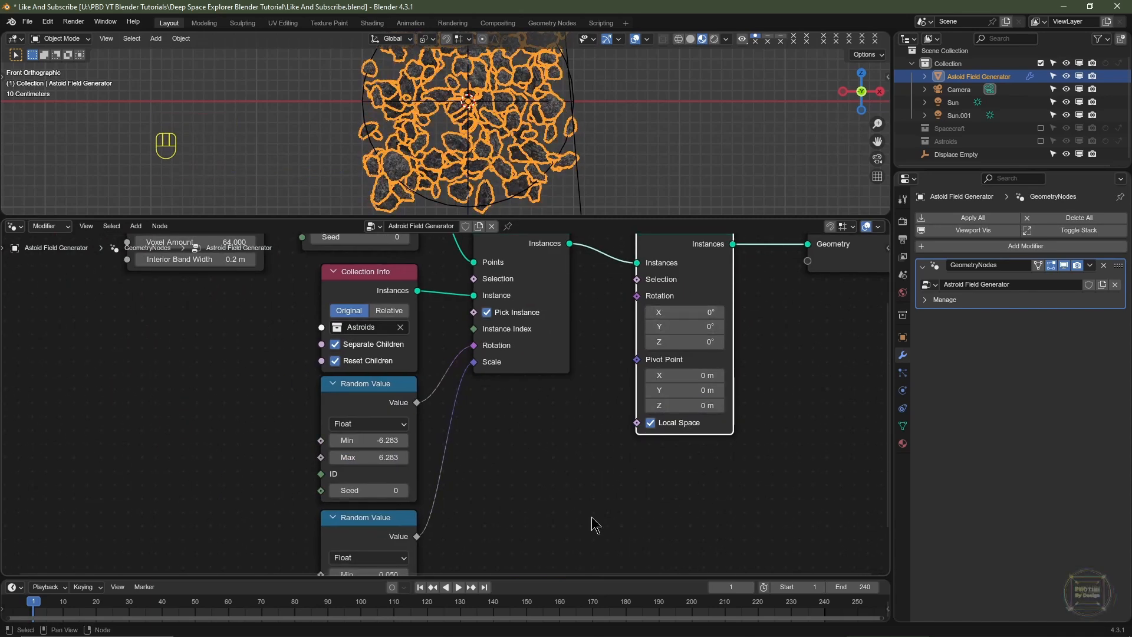
# Add a Scene Time node below the Instance on Points node
pyautogui.moveTo(579, 520); pyautogui.dragTo(476, 450, button='middle')
pyautogui.hotkey('shift', 'a')
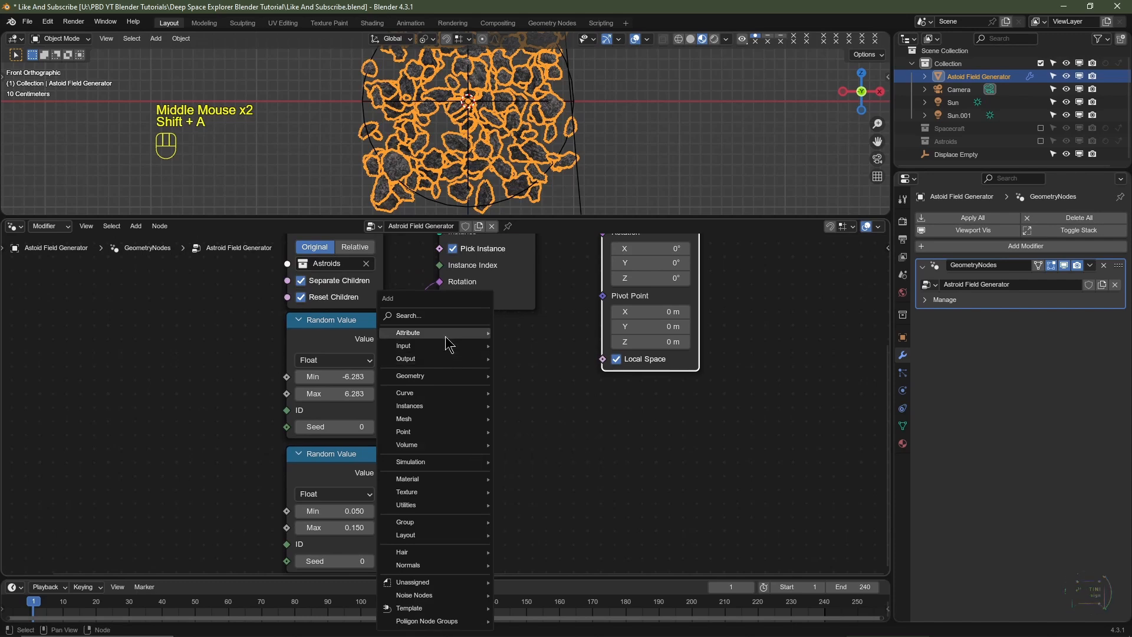
pyautogui.moveTo(448, 347)
pyautogui.moveTo(534, 384)
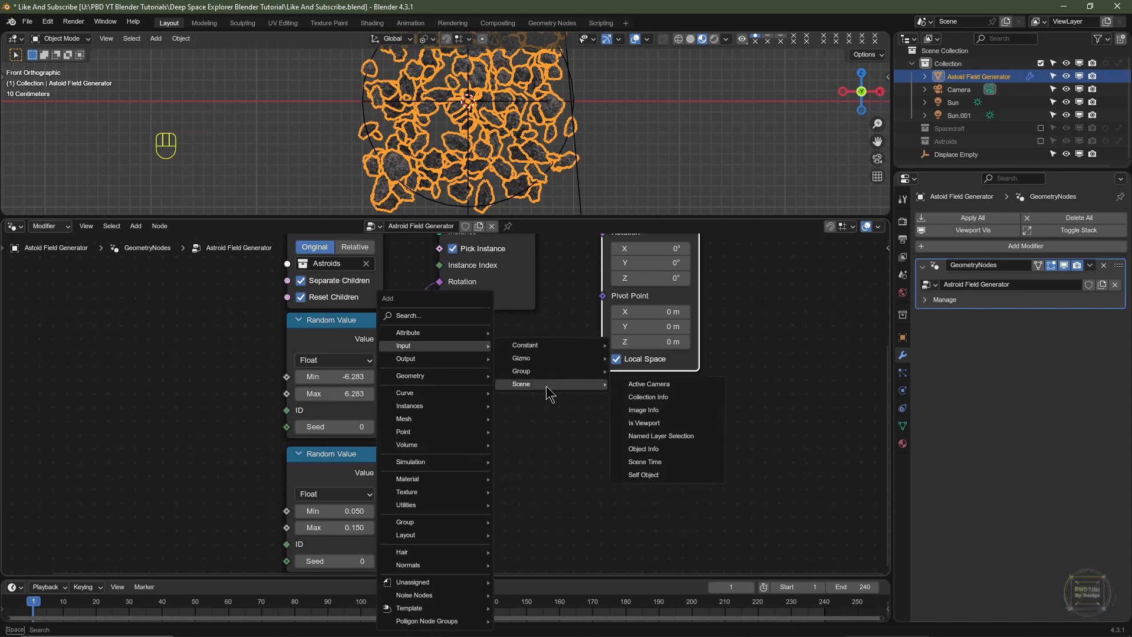
pyautogui.click(647, 465)
pyautogui.click(440, 415)
# Link Scene Time's Seconds output to the Rotation input of Rotate Instances and preview the animation
pyautogui.moveTo(573, 407); pyautogui.dragTo(541, 492, button='middle')
pyautogui.click(514, 535)
pyautogui.rightClick(514, 535)
pyautogui.moveTo(502, 524); pyautogui.dragTo(567, 335)
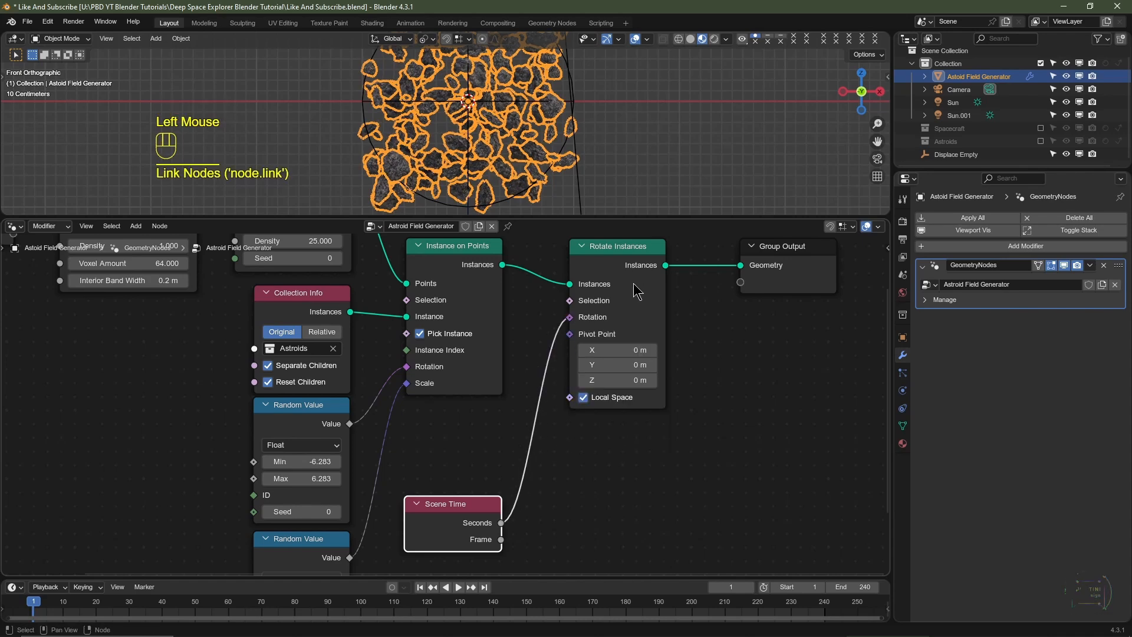
pyautogui.press('space')
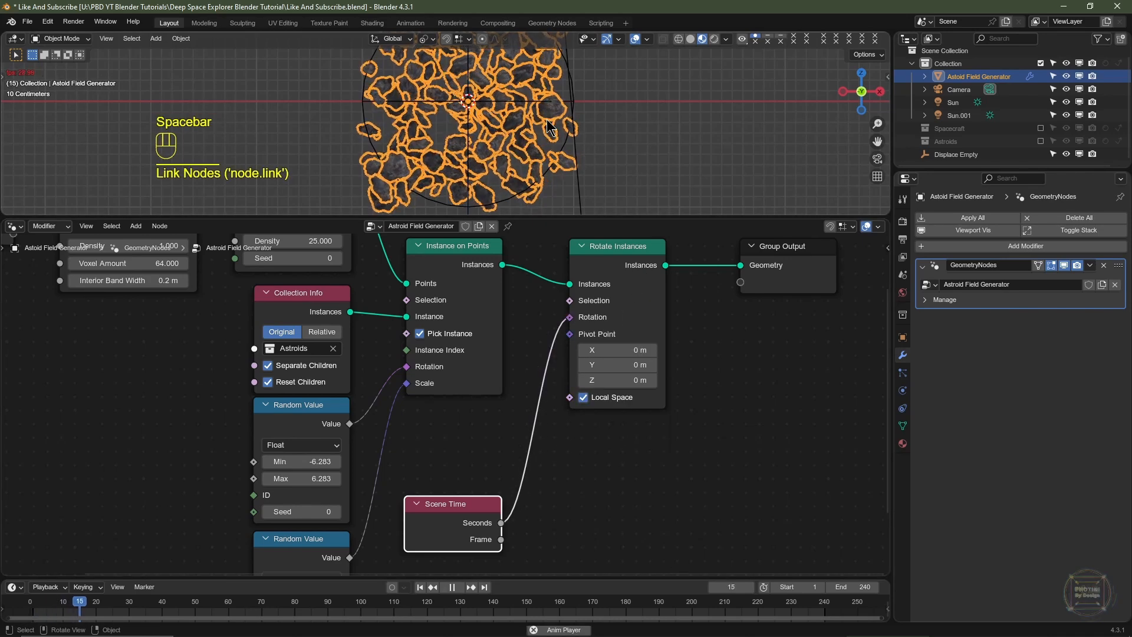
pyautogui.press('space')
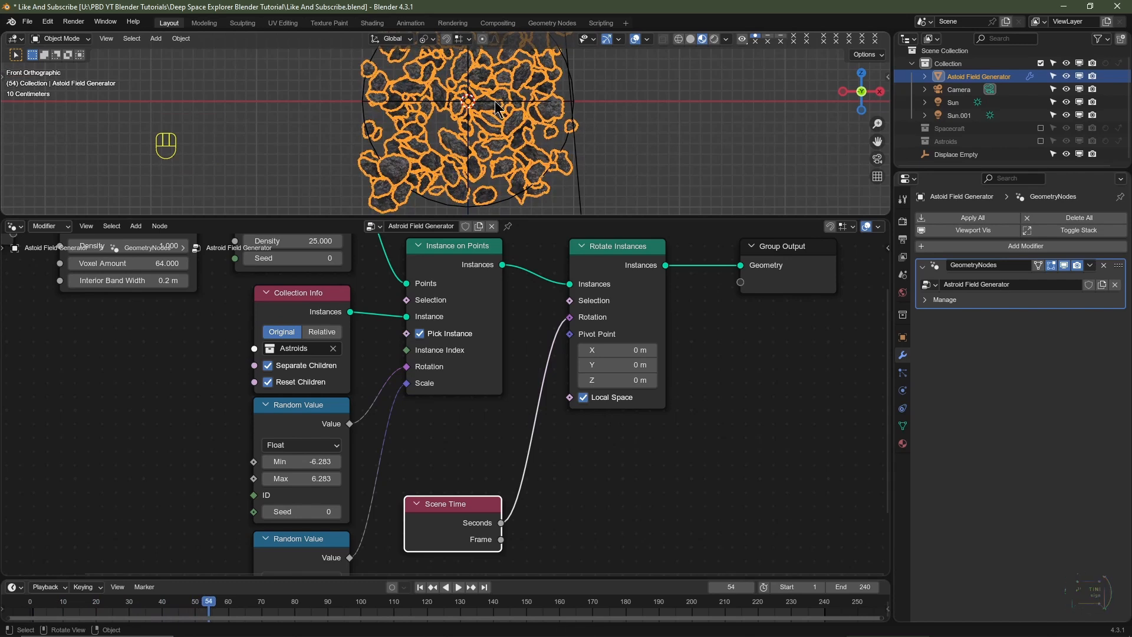
# Add a Math node and insert it on the link between Scene Time and Rotate Instances
pyautogui.hotkey('shift', 'a')
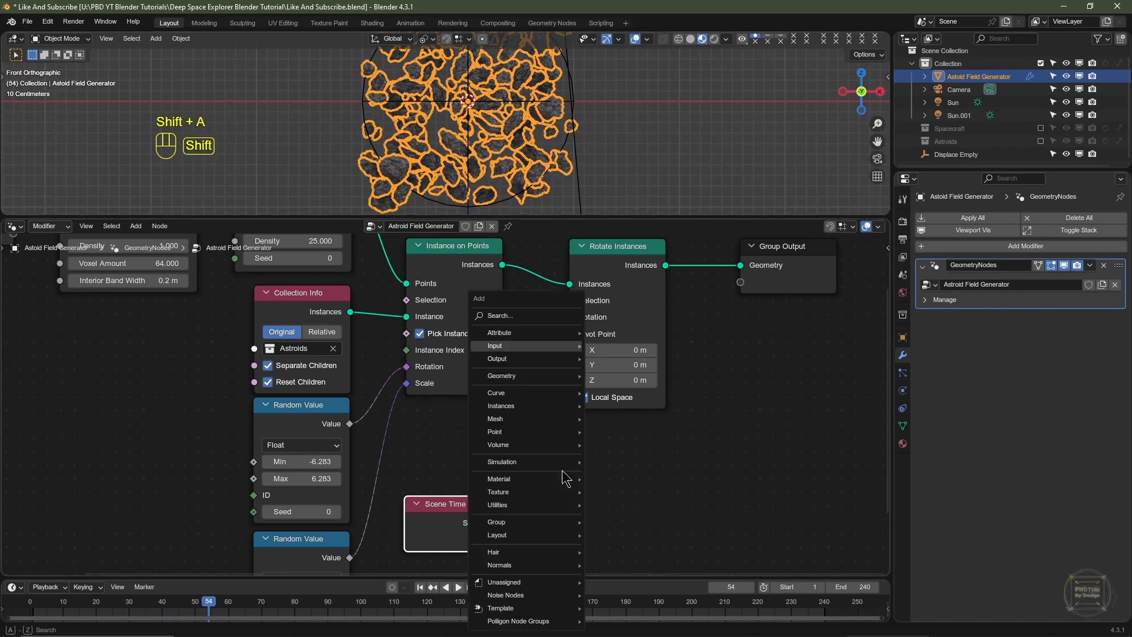
pyautogui.moveTo(523, 509)
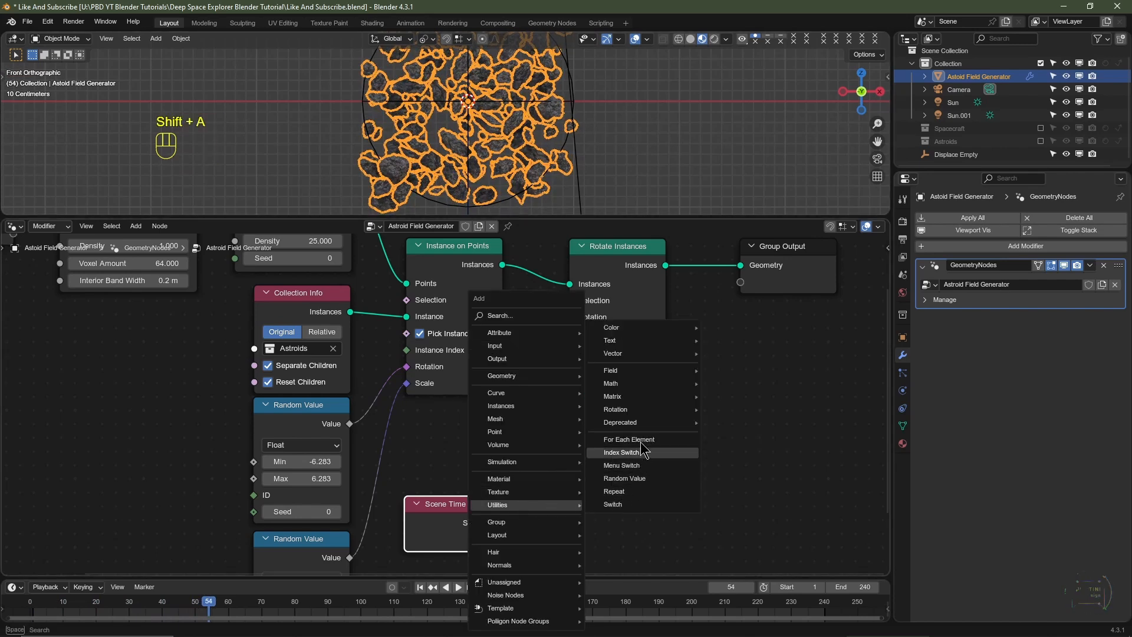
pyautogui.moveTo(639, 384)
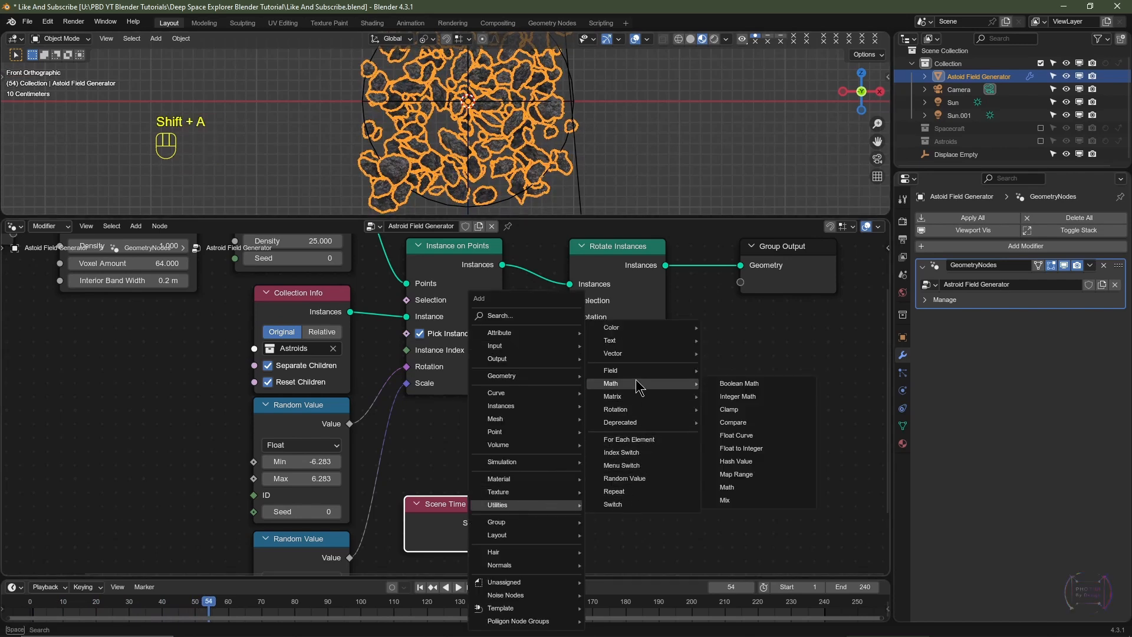
pyautogui.click(727, 487)
pyautogui.click(590, 460)
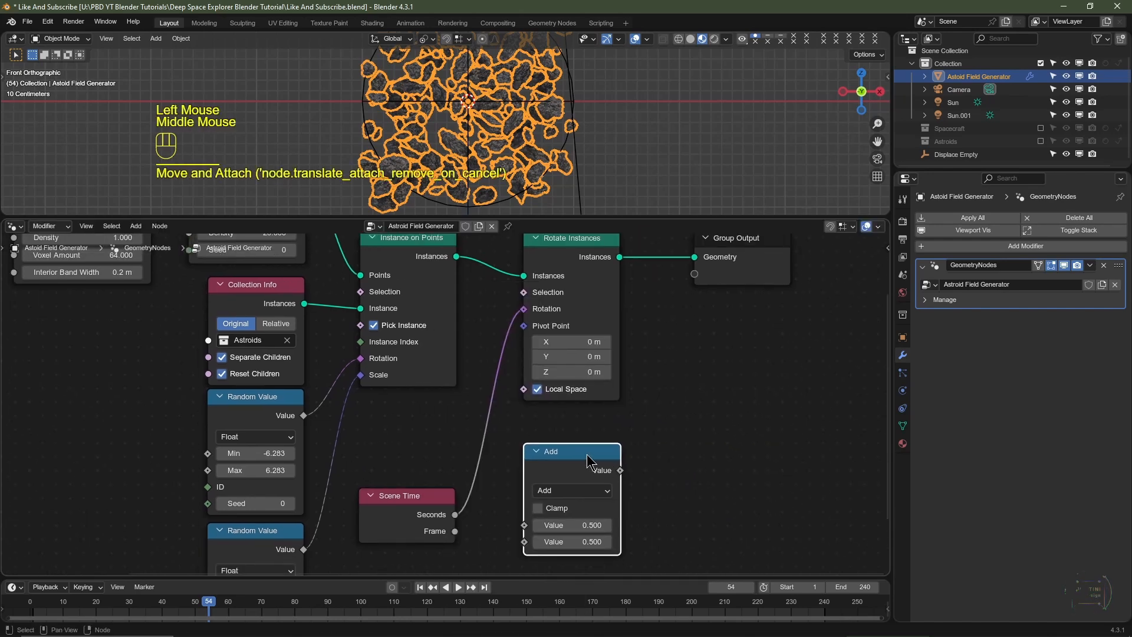
pyautogui.moveTo(590, 460); pyautogui.dragTo(537, 442)
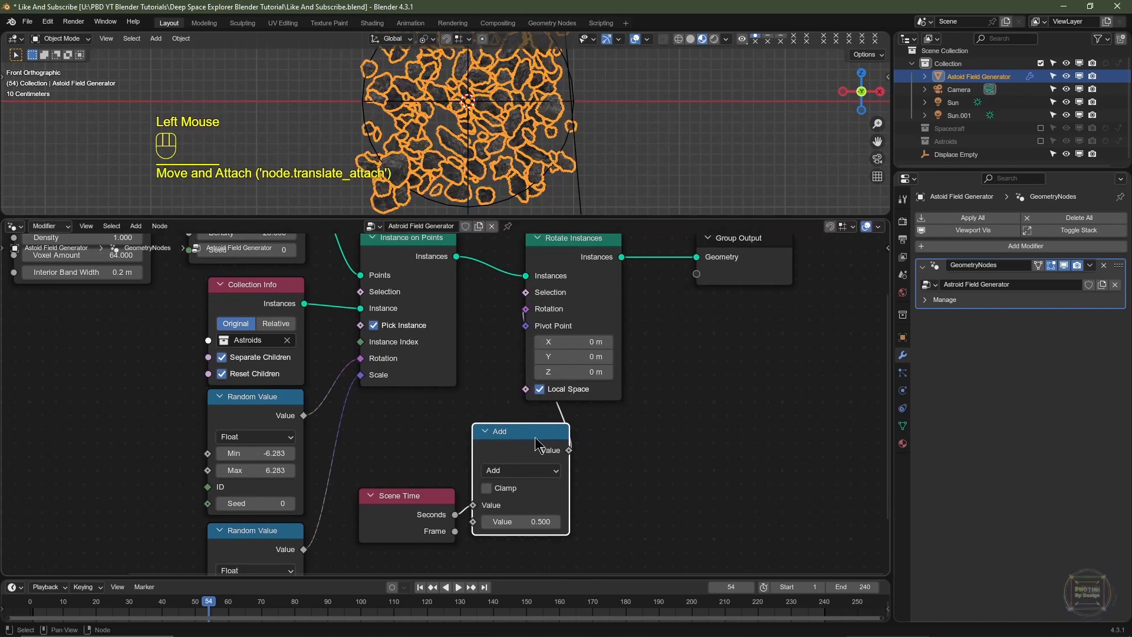
# Set the Math node to divide the seconds by 10 and preview the slower asteroid rotation
pyautogui.click(530, 470)
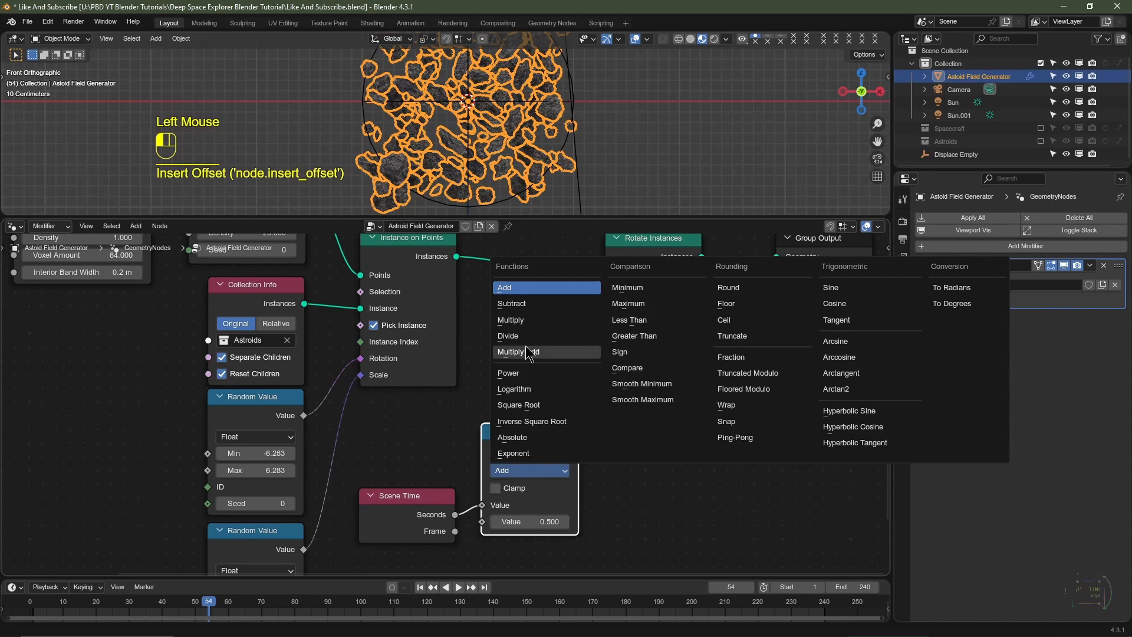
pyautogui.click(512, 335)
pyautogui.doubleClick(535, 520)
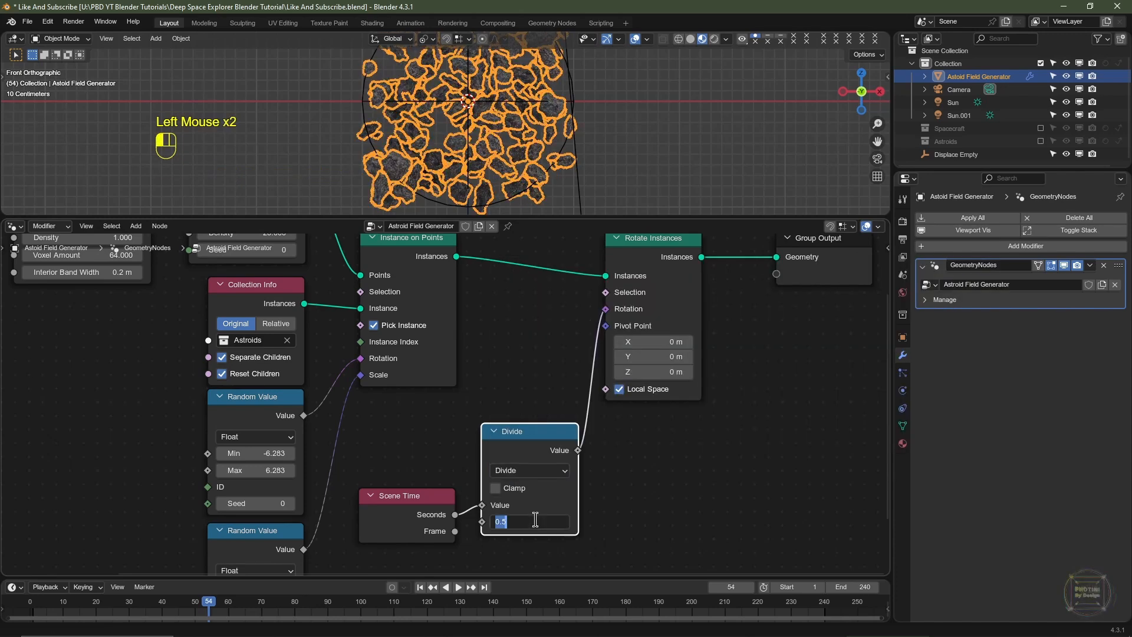
pyautogui.write('10')
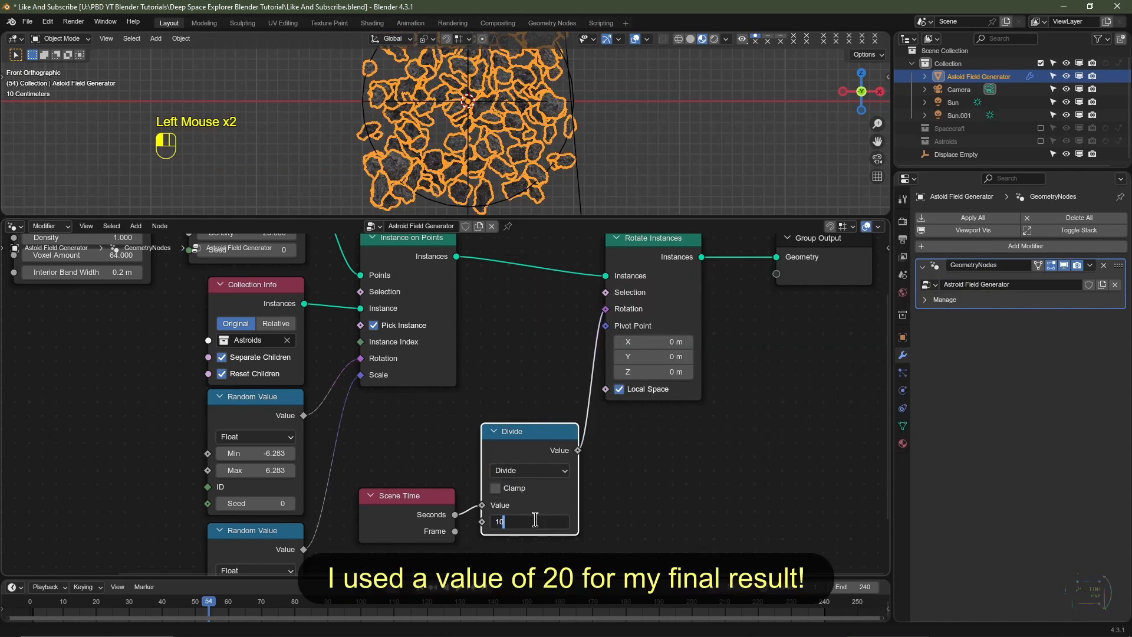
pyautogui.press('Return')
pyautogui.press('space')
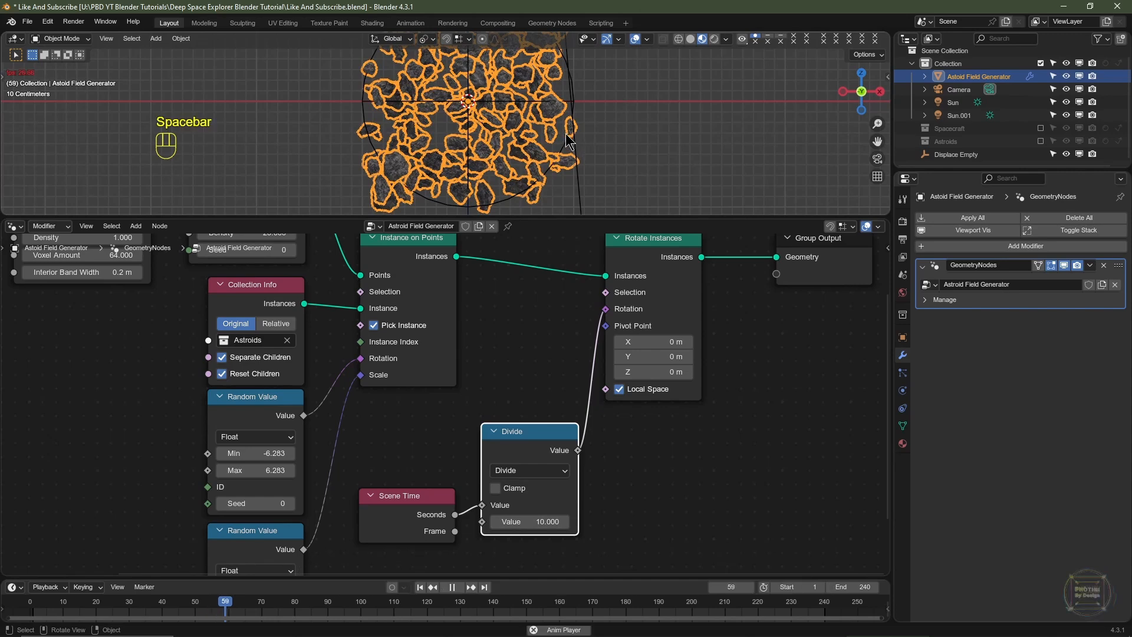
pyautogui.scroll(2, 568, 142)
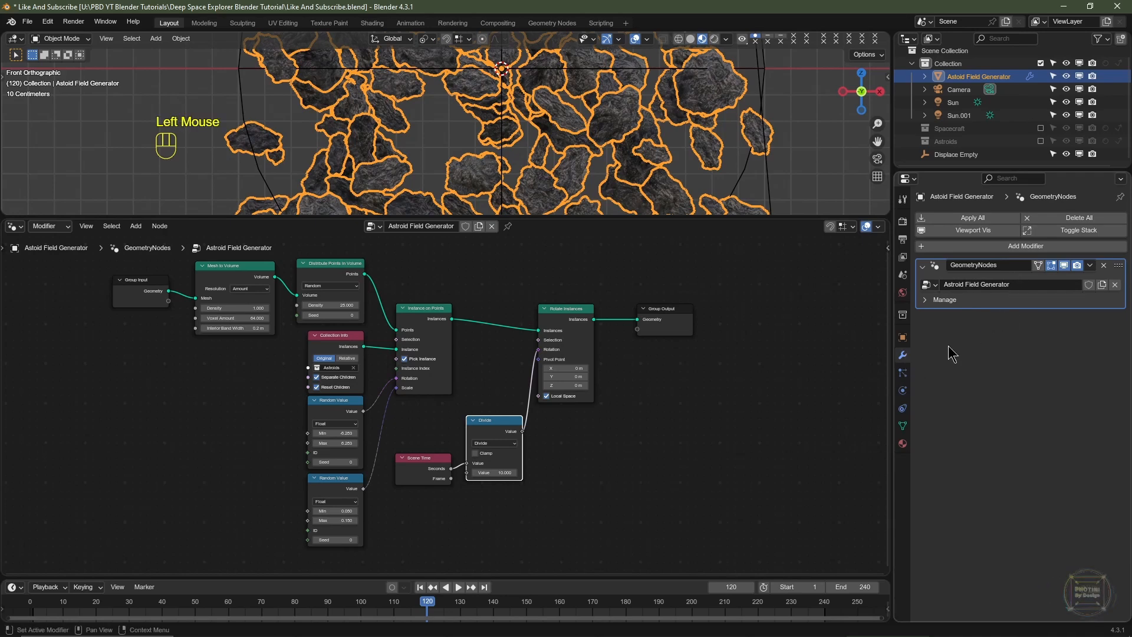
# Expose the Distribute Points in Volume node's Density as a group input on the modifier
pyautogui.moveTo(162, 310); pyautogui.dragTo(319, 366, button='middle')
pyautogui.moveTo(304, 352); pyautogui.dragTo(269, 356)
pyautogui.moveTo(269, 356); pyautogui.dragTo(268, 357)
pyautogui.scroll(4, 272, 356)
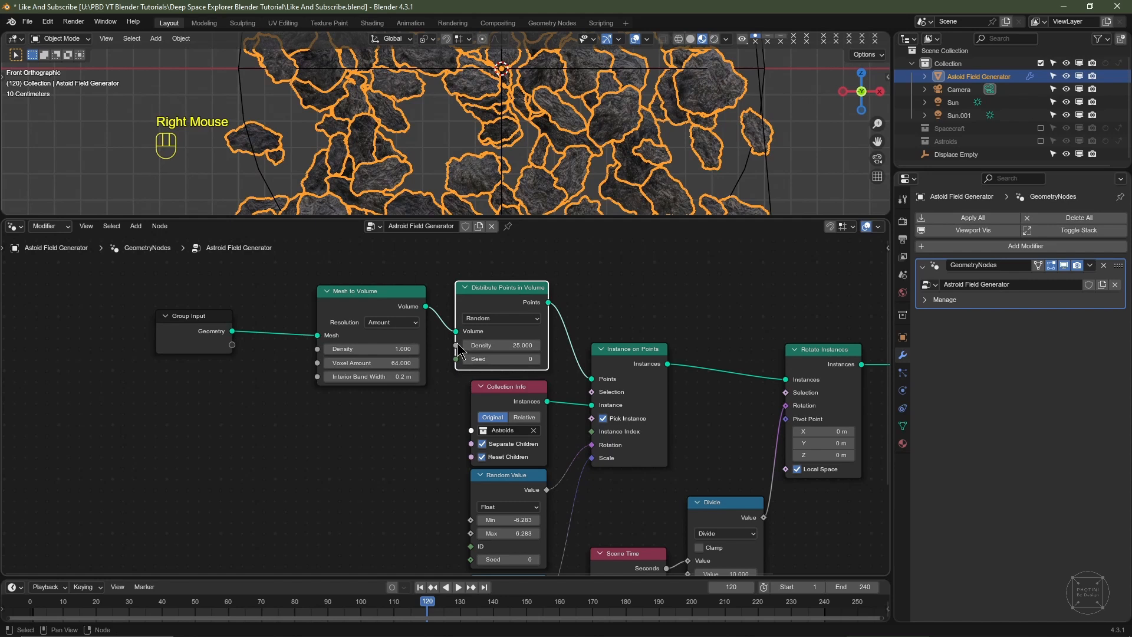
pyautogui.moveTo(457, 345); pyautogui.dragTo(448, 347)
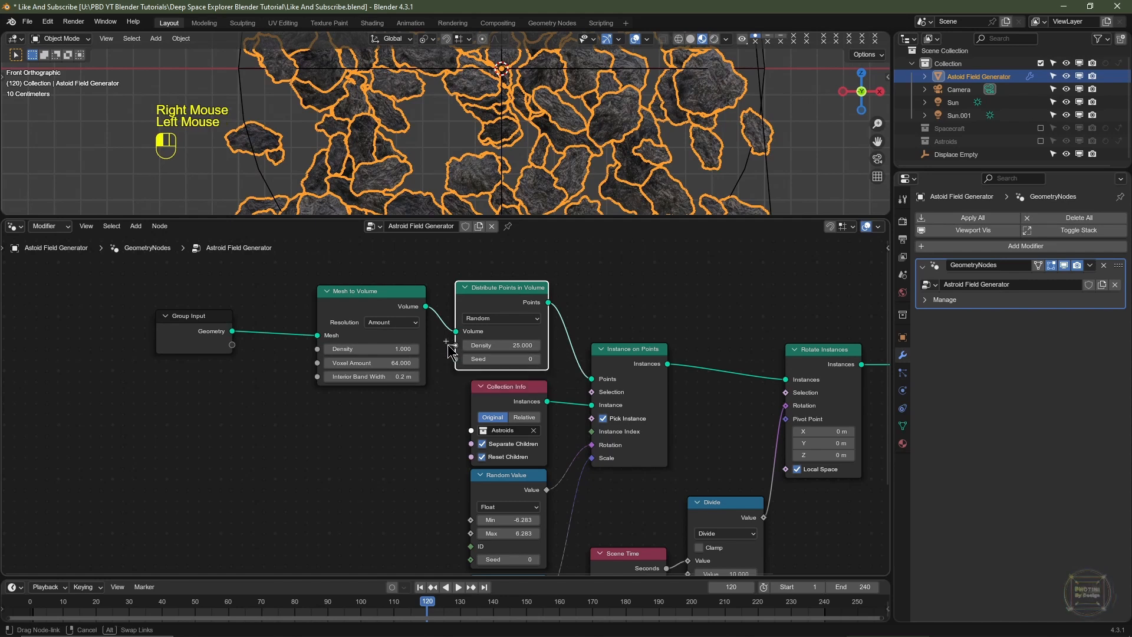
pyautogui.moveTo(321, 355); pyautogui.dragTo(232, 345)
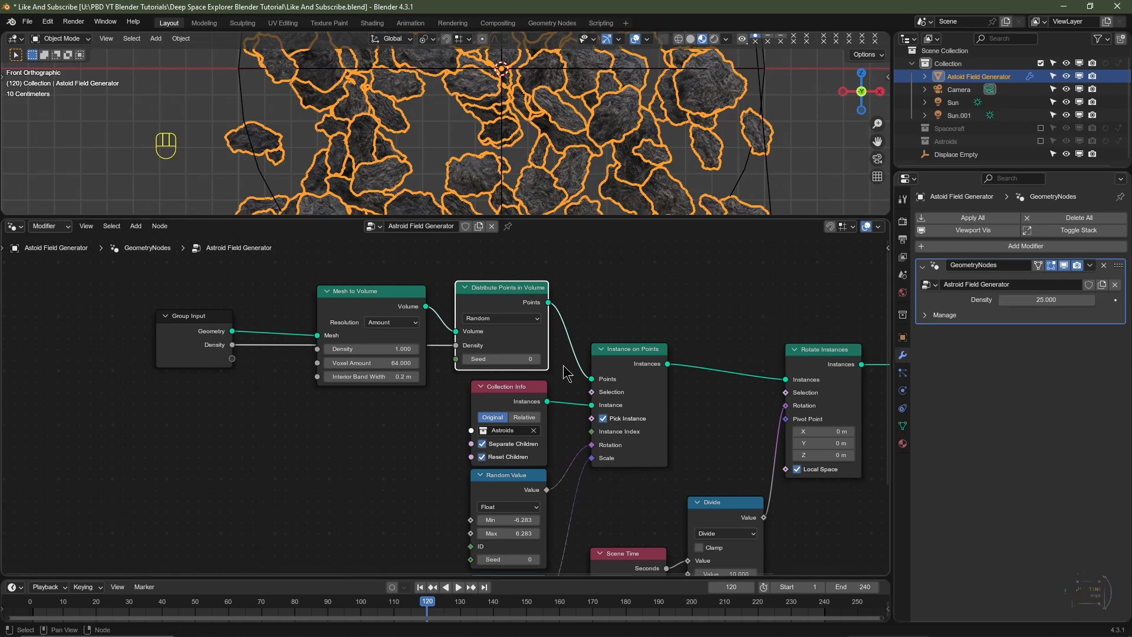
# Expose the Seed of Distribute Points in Volume and the collection of Collection Info as group inputs
pyautogui.moveTo(459, 369); pyautogui.dragTo(468, 327, button='middle')
pyautogui.moveTo(466, 316); pyautogui.dragTo(243, 321)
pyautogui.moveTo(1047, 316); pyautogui.dragTo(1091, 315)
pyautogui.rightClick(1091, 315)
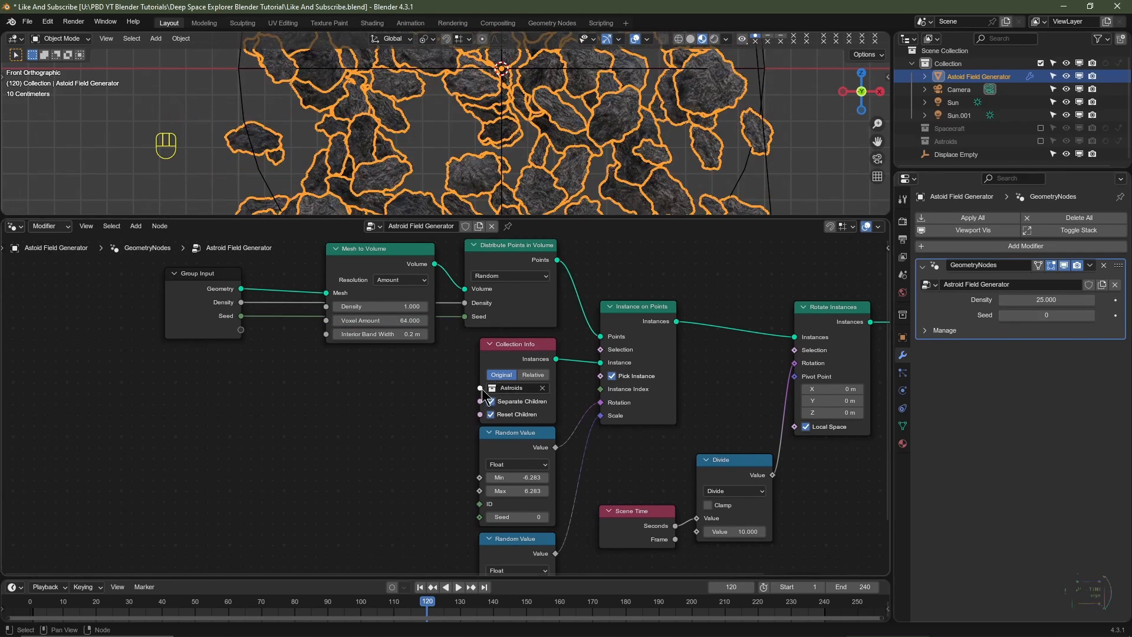
pyautogui.moveTo(481, 388); pyautogui.dragTo(247, 332)
pyautogui.moveTo(250, 338); pyautogui.dragTo(243, 331)
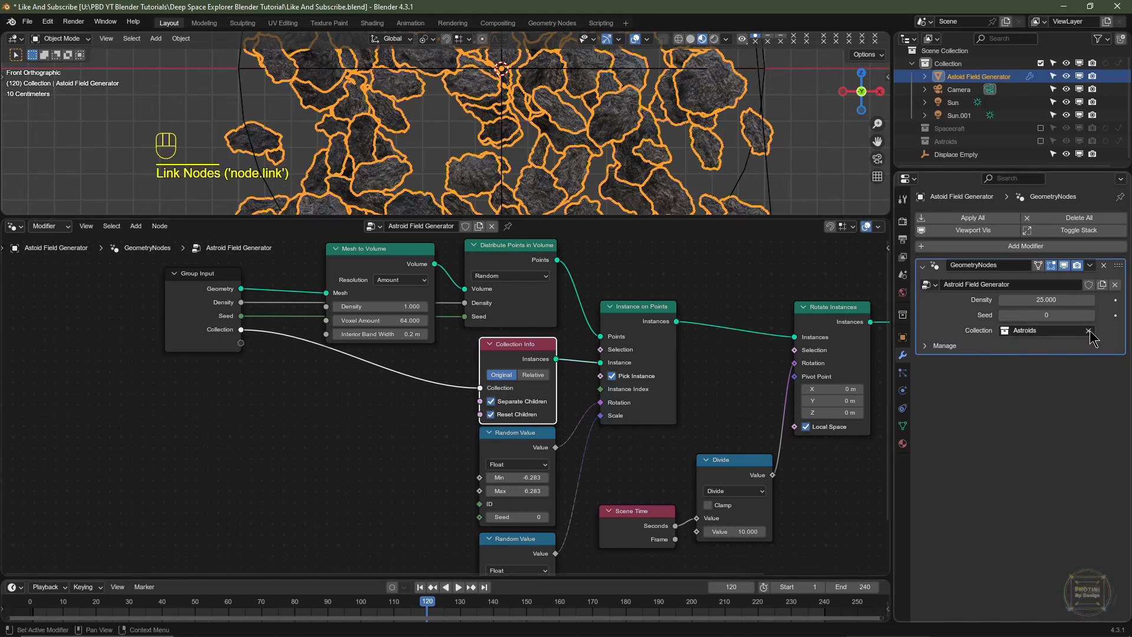
# Clear the modifier's Collection input and reassign the Astroids collection to it
pyautogui.click(1089, 331)
pyautogui.click(1023, 330)
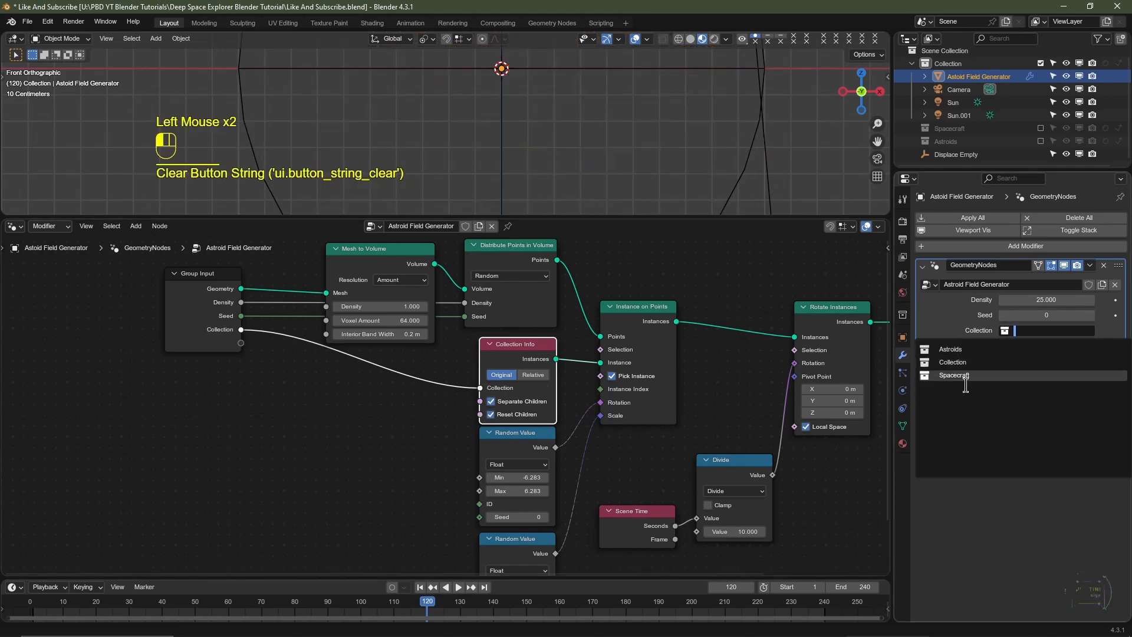
pyautogui.click(1030, 330)
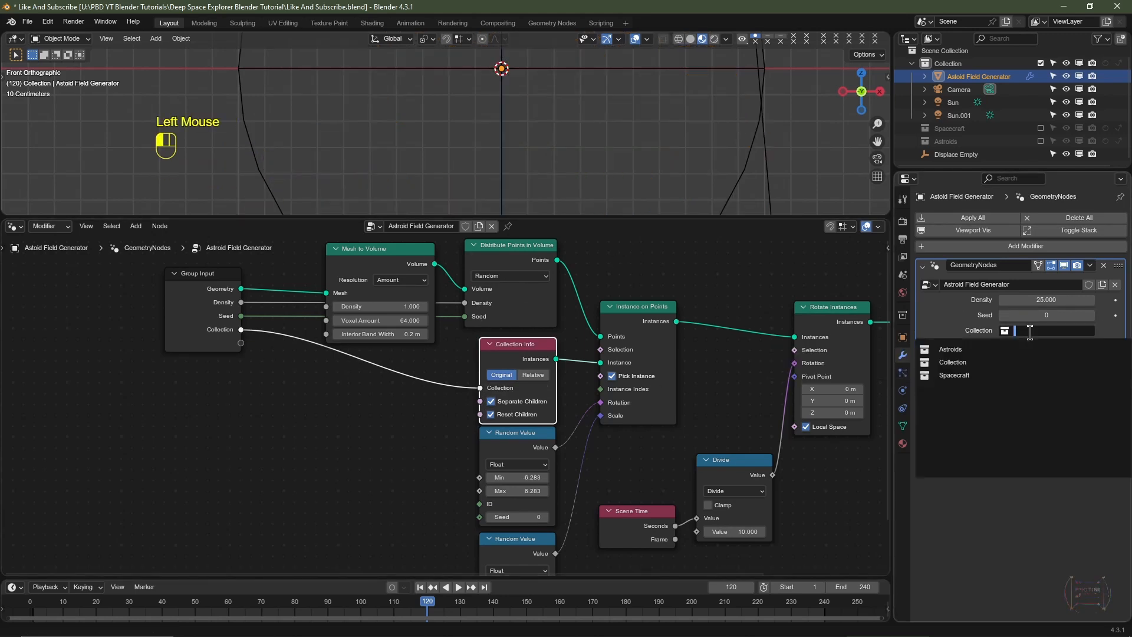
pyautogui.click(951, 349)
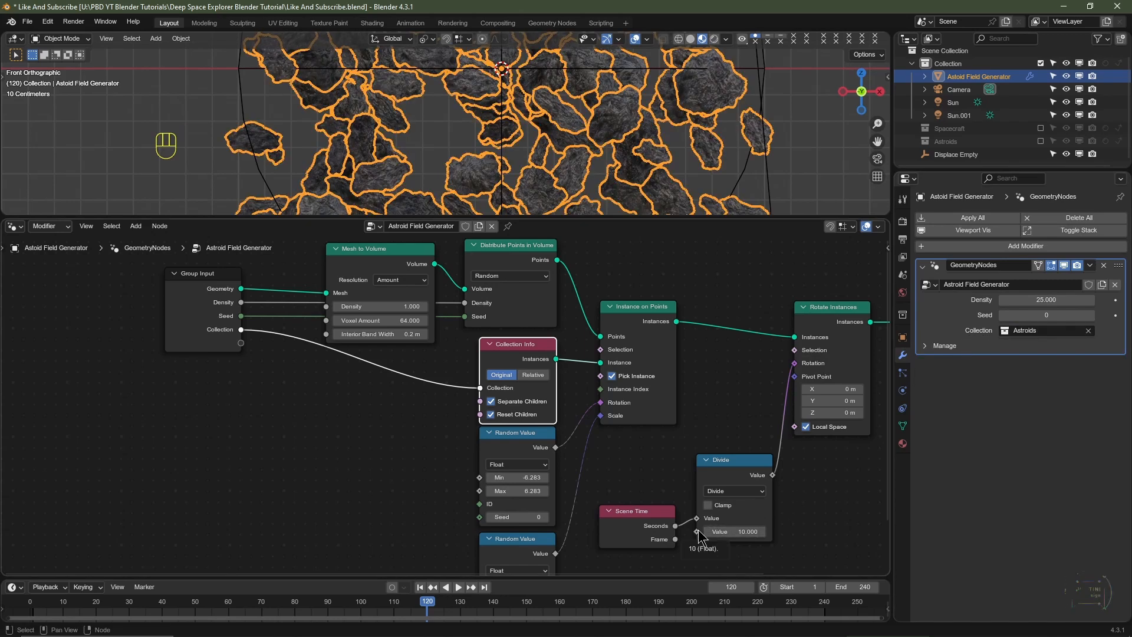
# Expose the Divide node's second value as a group input and rename its socket to Rotation Speed
pyautogui.moveTo(697, 531); pyautogui.dragTo(241, 344)
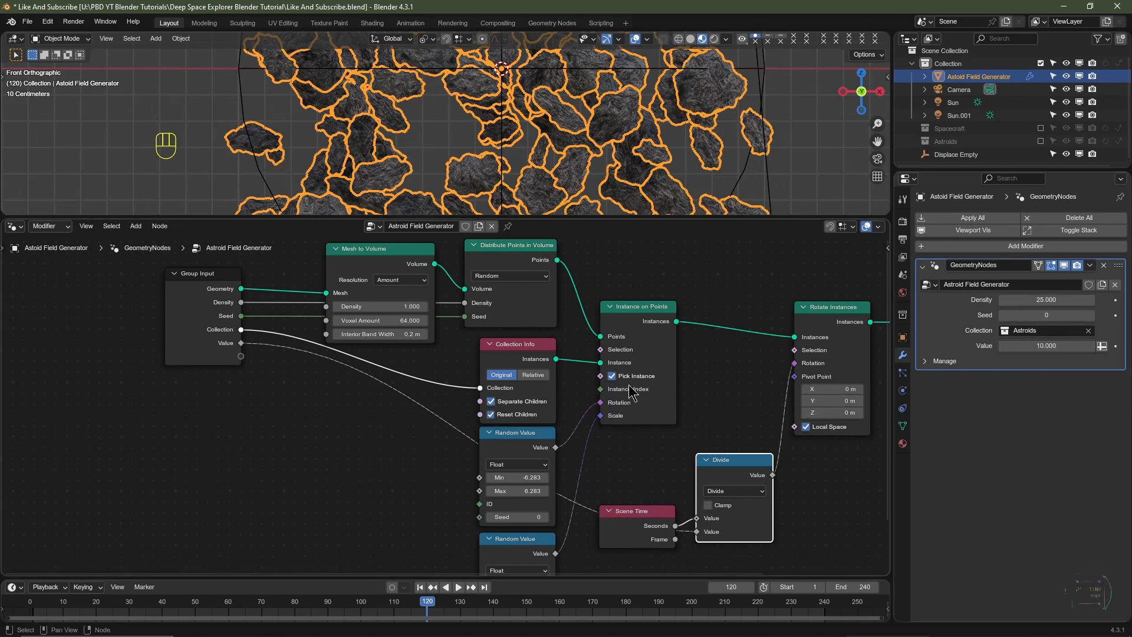
pyautogui.press('n')
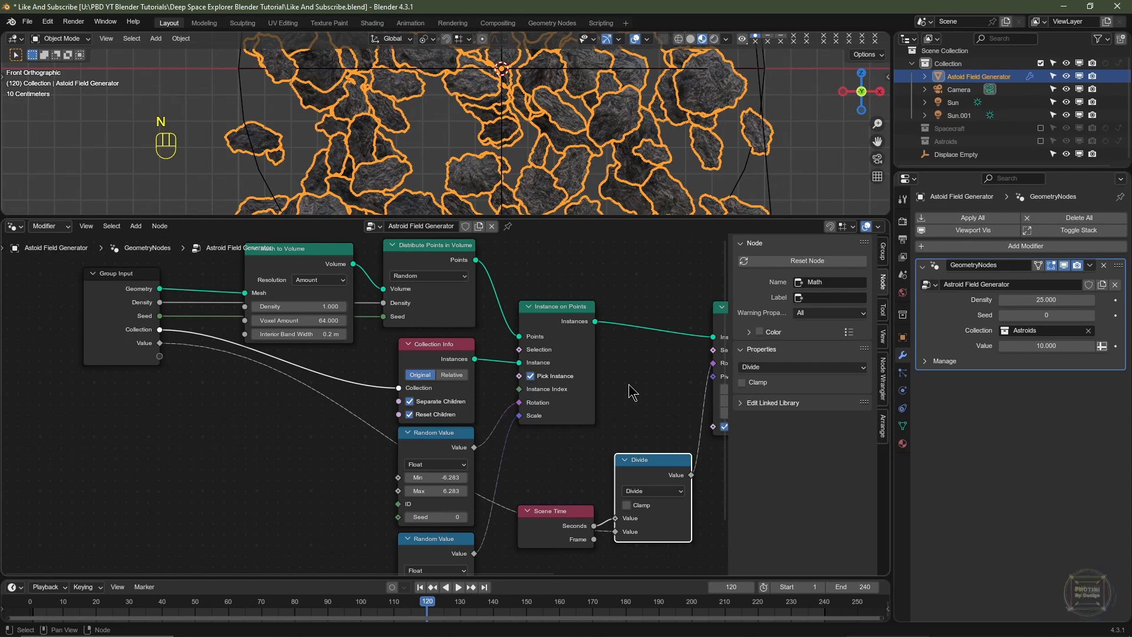
pyautogui.click(884, 254)
pyautogui.scroll(-5, 781, 406)
pyautogui.scroll(3, 782, 406)
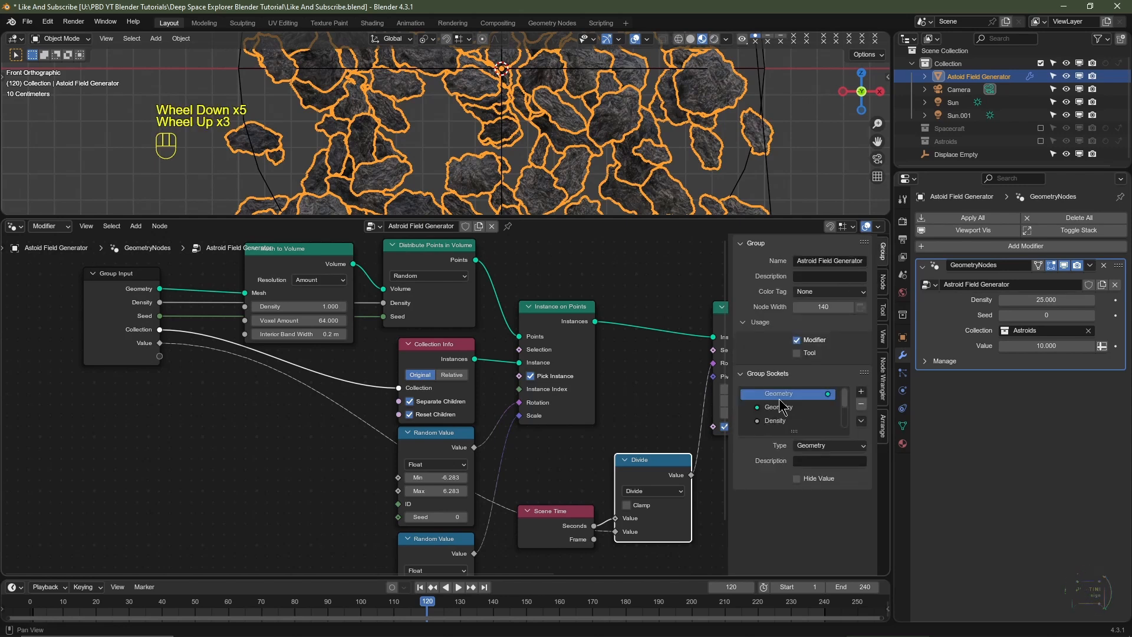
pyautogui.scroll(-2, 782, 405)
pyautogui.scroll(2, 779, 412)
pyautogui.scroll(-2, 778, 412)
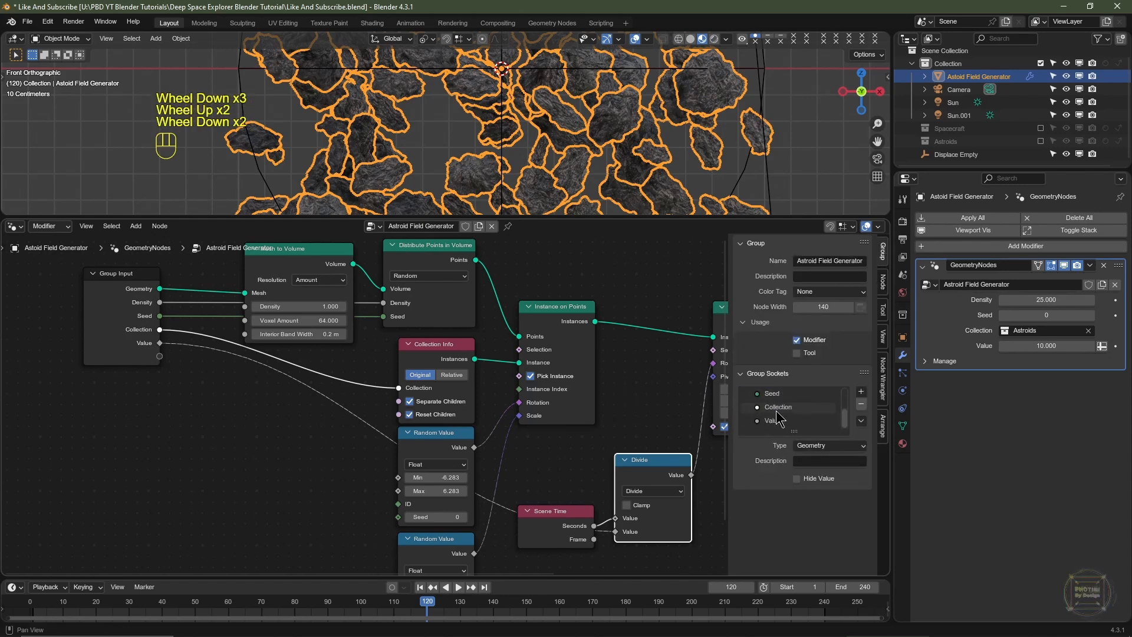
pyautogui.click(777, 421)
pyautogui.doubleClick(777, 420)
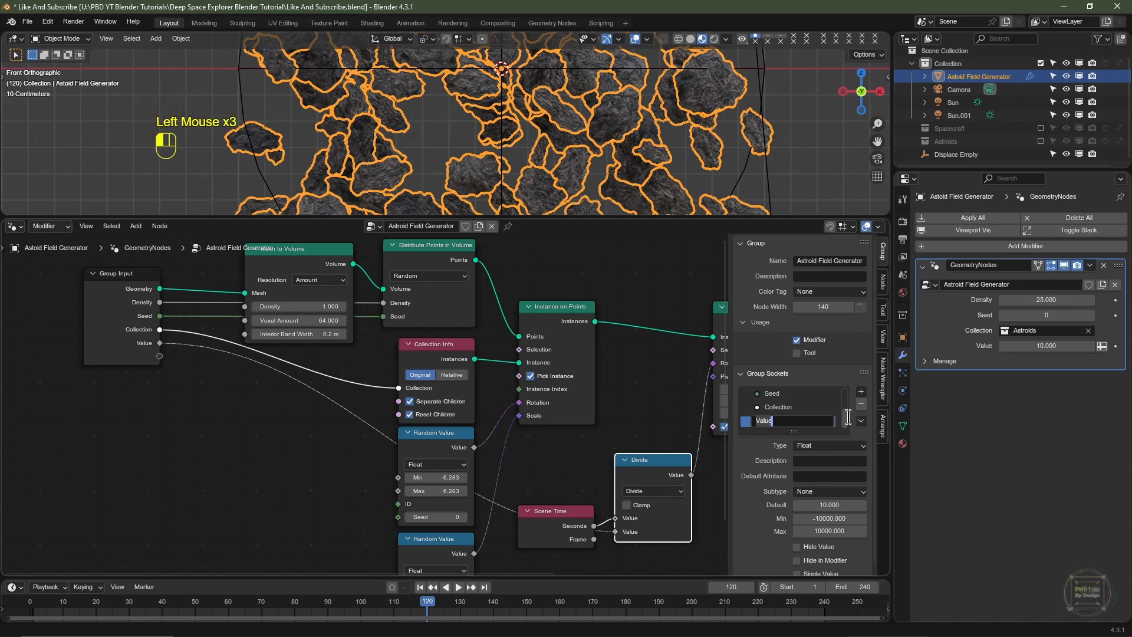
pyautogui.write('Rotation Speed')
pyautogui.press('Return')
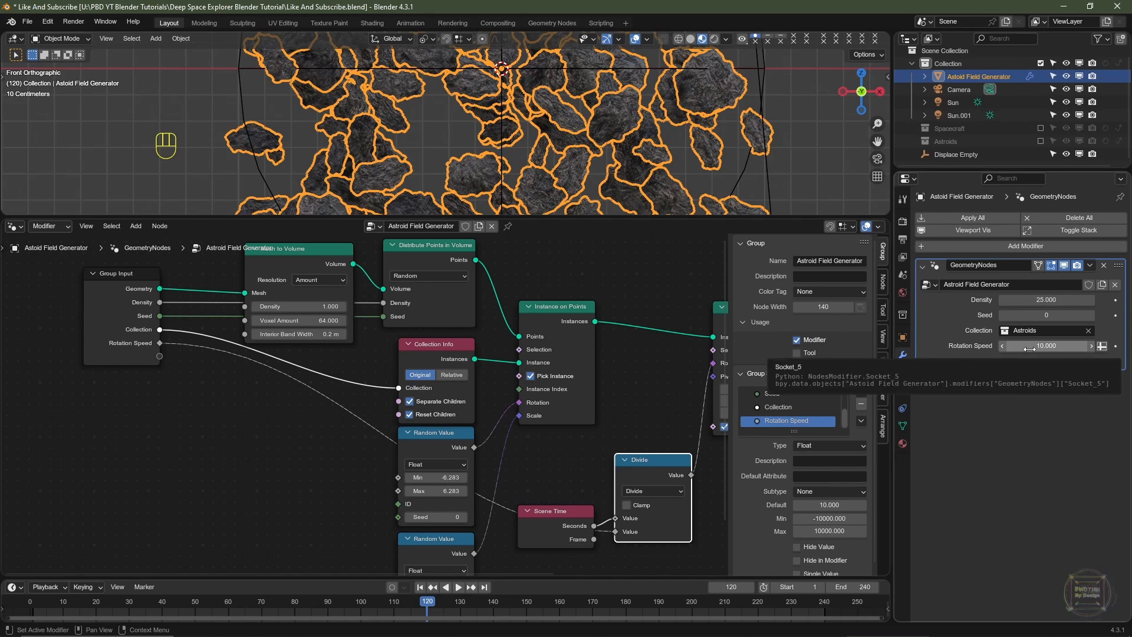
# Set the Density group socket's maximum to 50
pyautogui.scroll(-1, 832, 498)
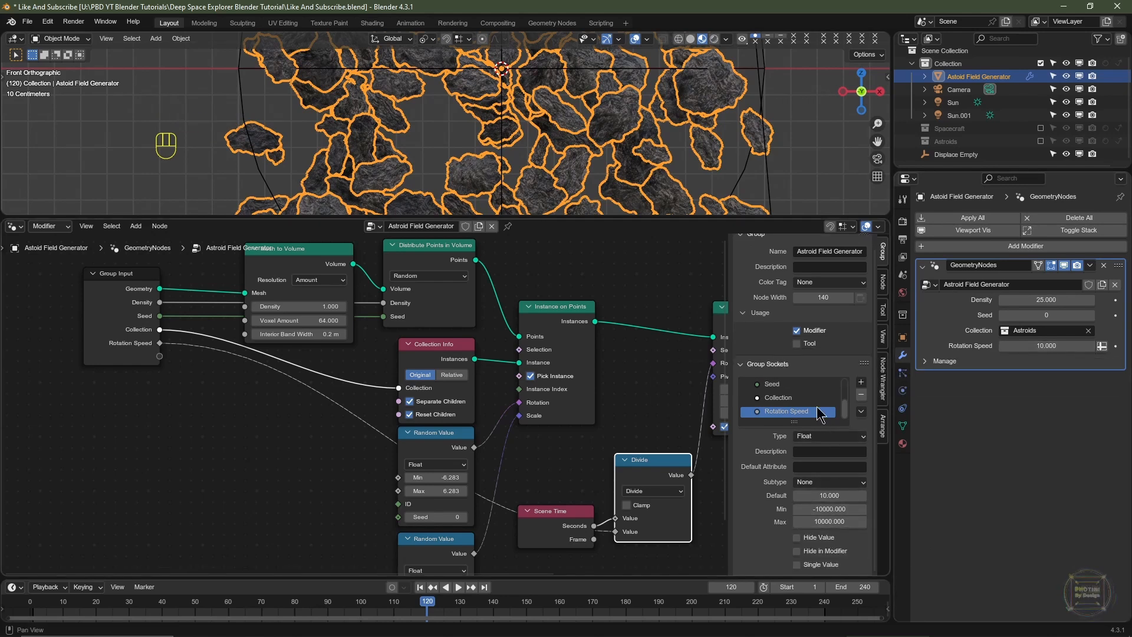
pyautogui.scroll(2, 819, 407)
pyautogui.click(787, 398)
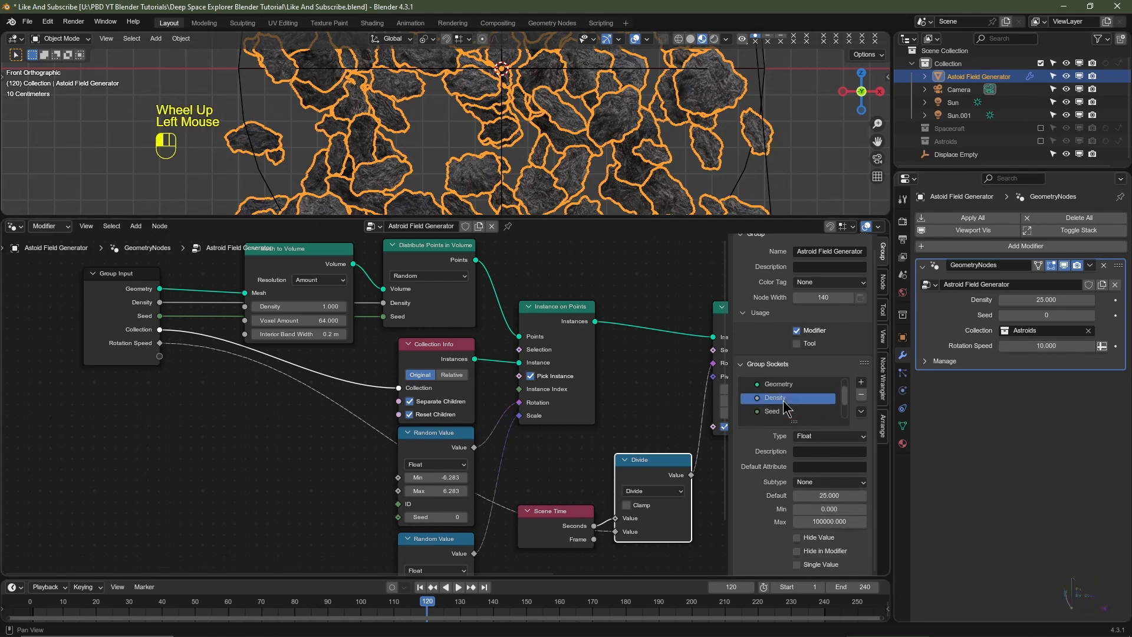
pyautogui.click(822, 522)
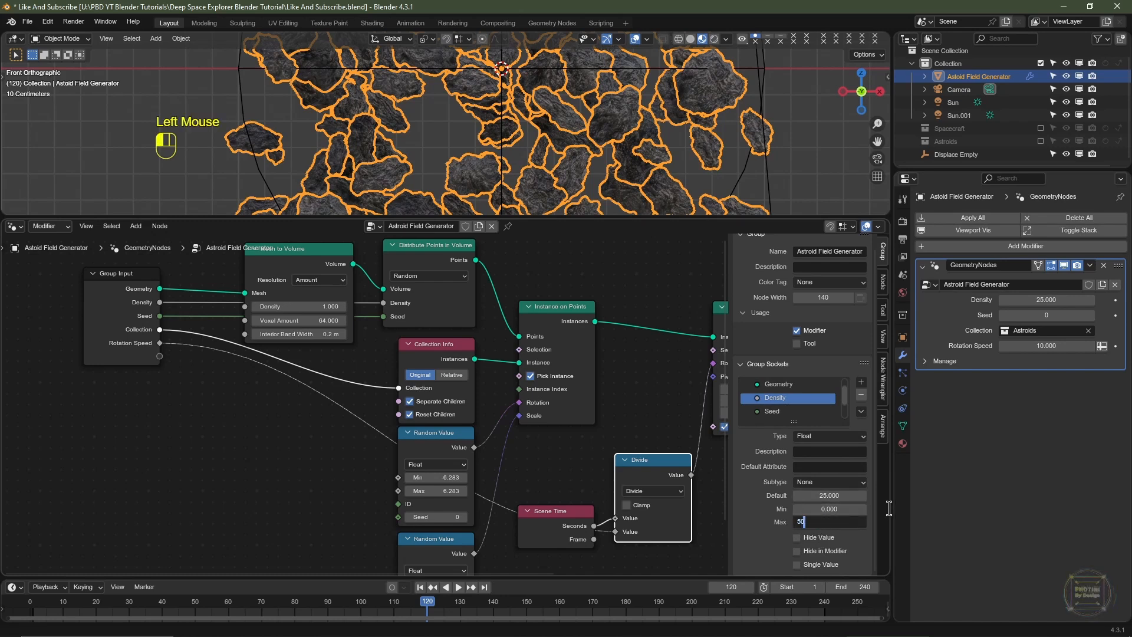
pyautogui.press('Return')
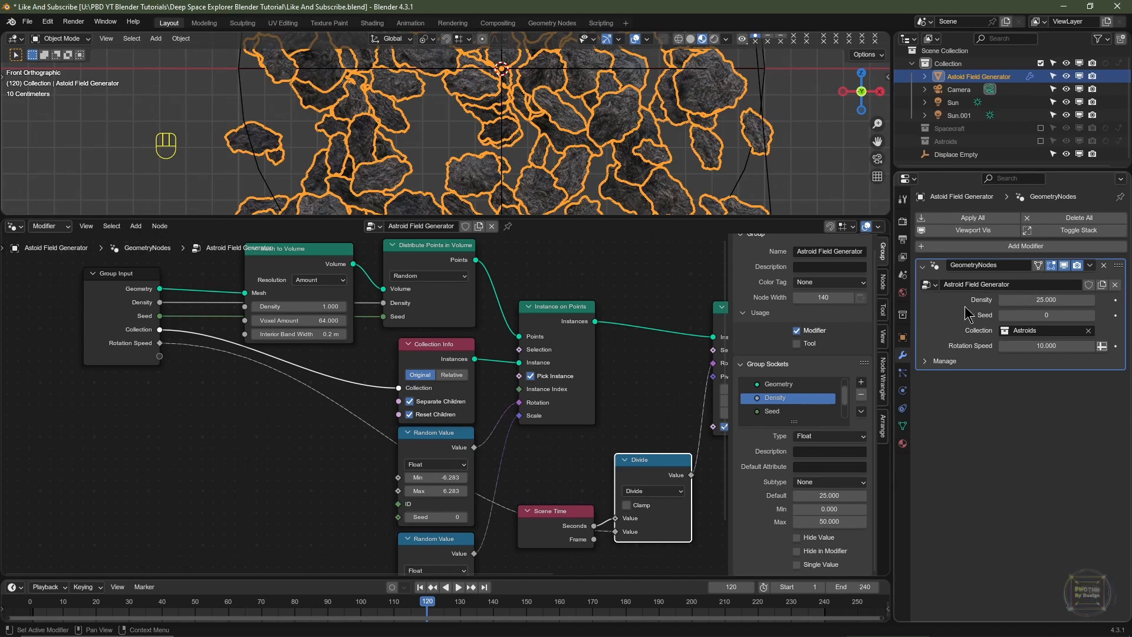
# Try the modifier's Density at 50, inspect the field from another angle, and set it back to 25
pyautogui.moveTo(1038, 300); pyautogui.dragTo(1092, 299)
pyautogui.scroll(-2, 620, 153)
pyautogui.moveTo(619, 154); pyautogui.dragTo(640, 178, button='middle')
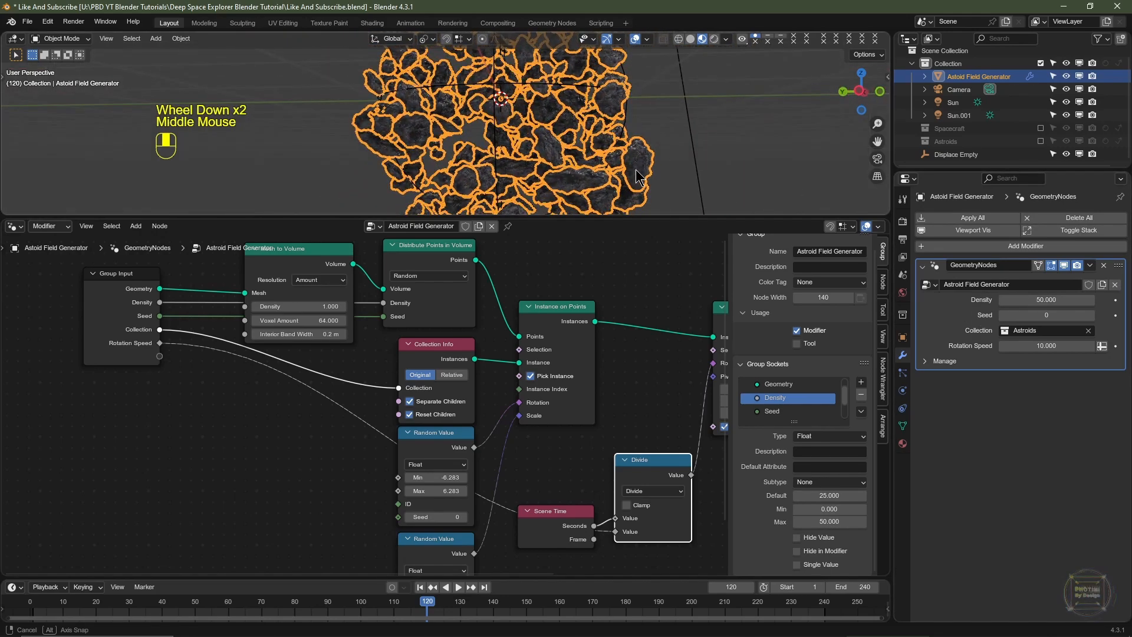
pyautogui.moveTo(632, 135); pyautogui.dragTo(649, 147, button='middle')
pyautogui.click(1028, 299)
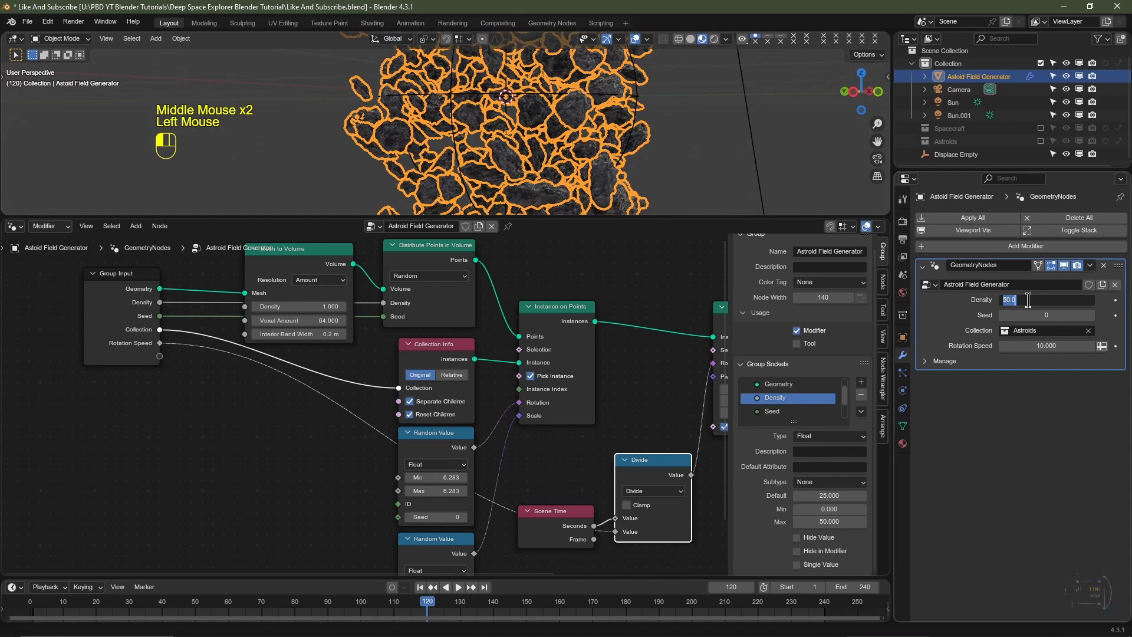
pyautogui.write('25')
pyautogui.press('Return')
# Switch to the front view, hide the node editor's sidebar and expand the 3D viewport over the node editor area
pyautogui.press('KP_1')
pyautogui.scroll(-2, 526, 174)
pyautogui.scroll(1, 526, 174)
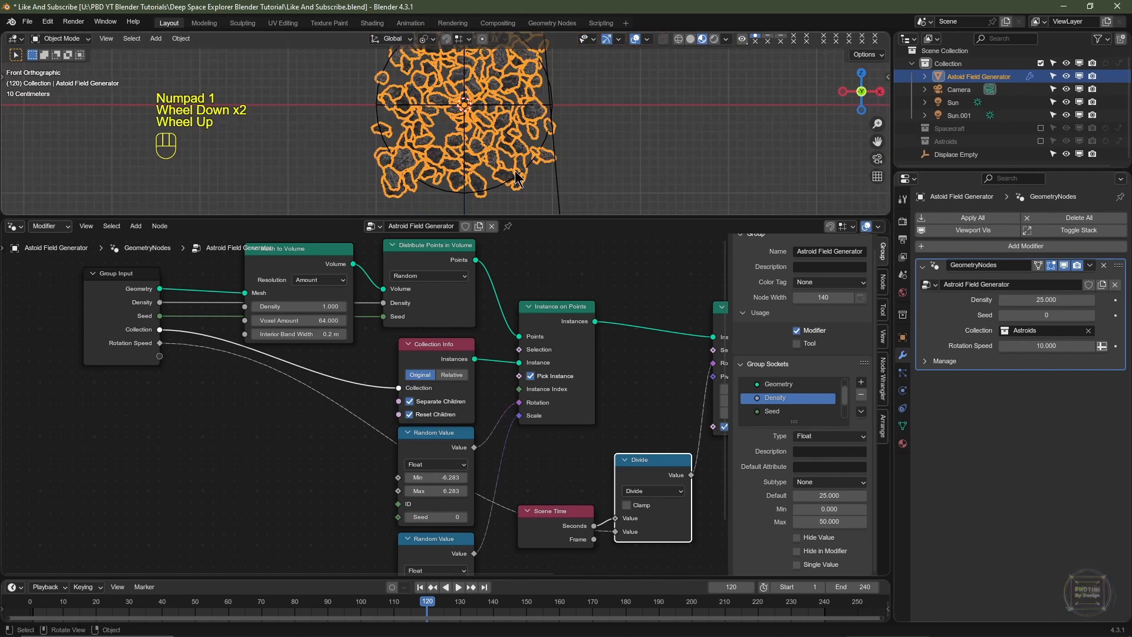
pyautogui.scroll(-2, 552, 357)
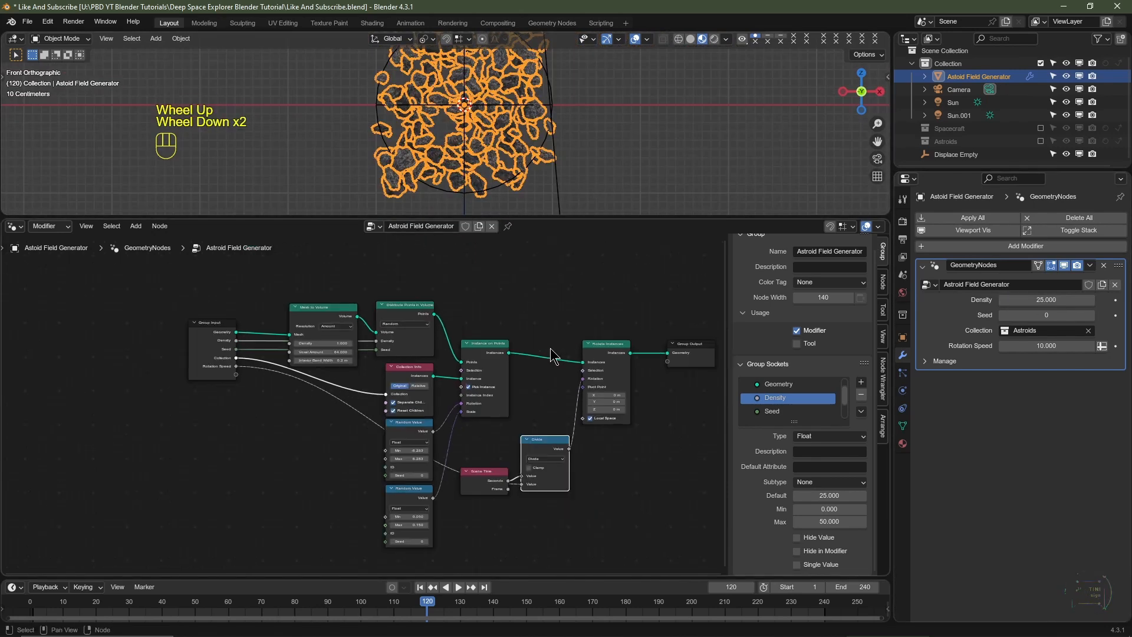
pyautogui.moveTo(551, 357); pyautogui.dragTo(455, 377, button='middle')
pyautogui.press('n')
pyautogui.moveTo(362, 412); pyautogui.dragTo(424, 402, button='middle')
pyautogui.scroll(2, 375, 396)
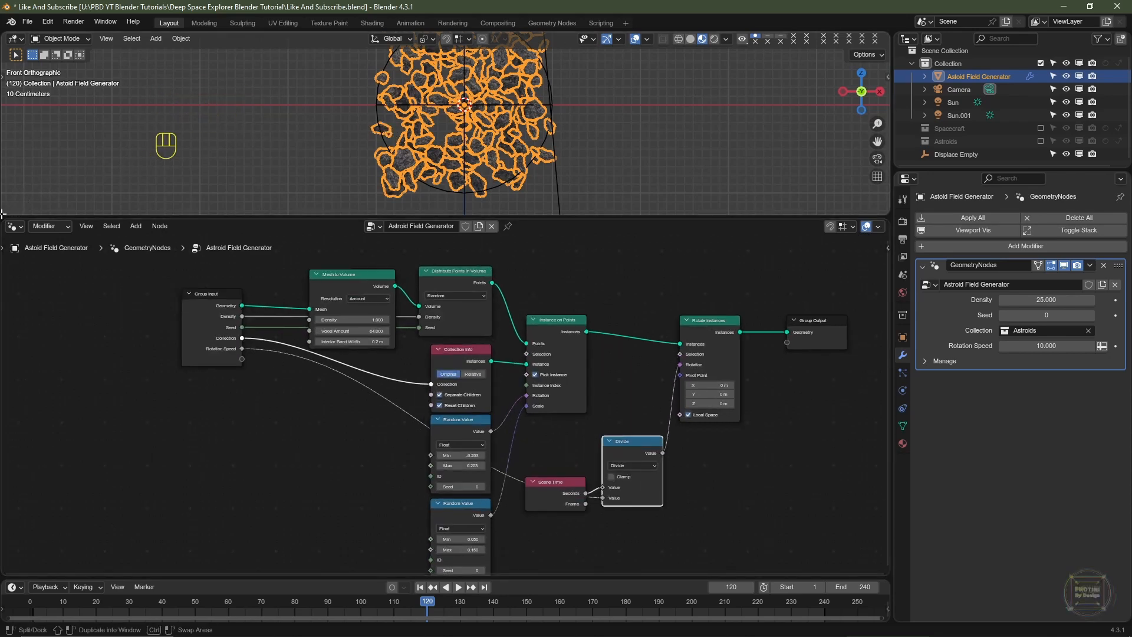
pyautogui.moveTo(4, 212); pyautogui.dragTo(33, 248)
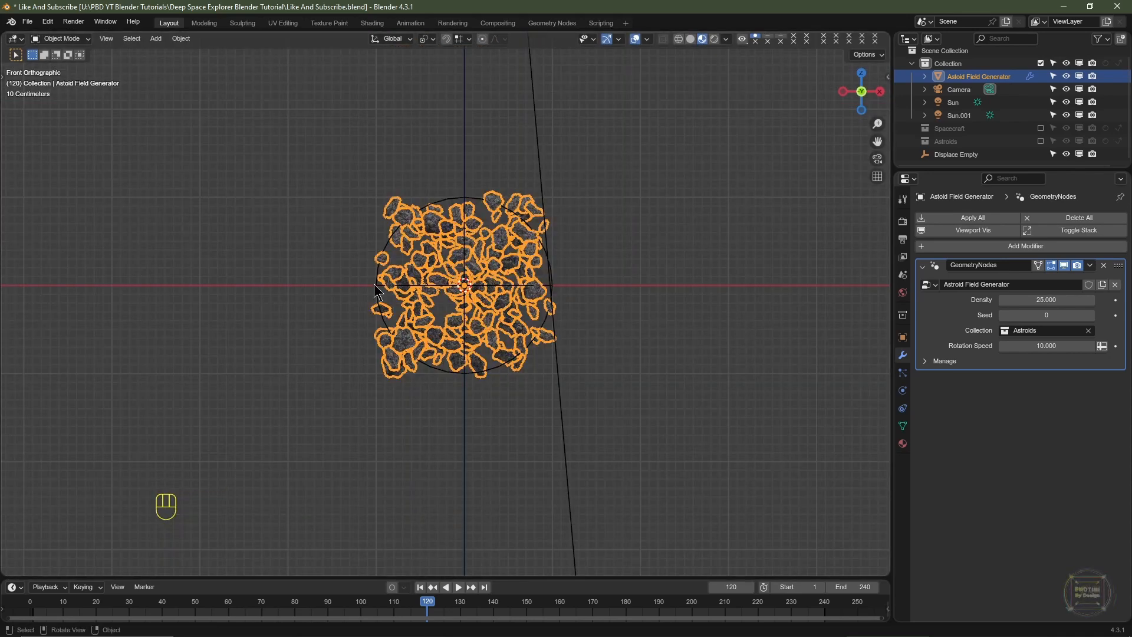
# Enable the Spacecraft collection and view the whole ship in perspective alongside the asteroid field
pyautogui.scroll(-1, 416, 297)
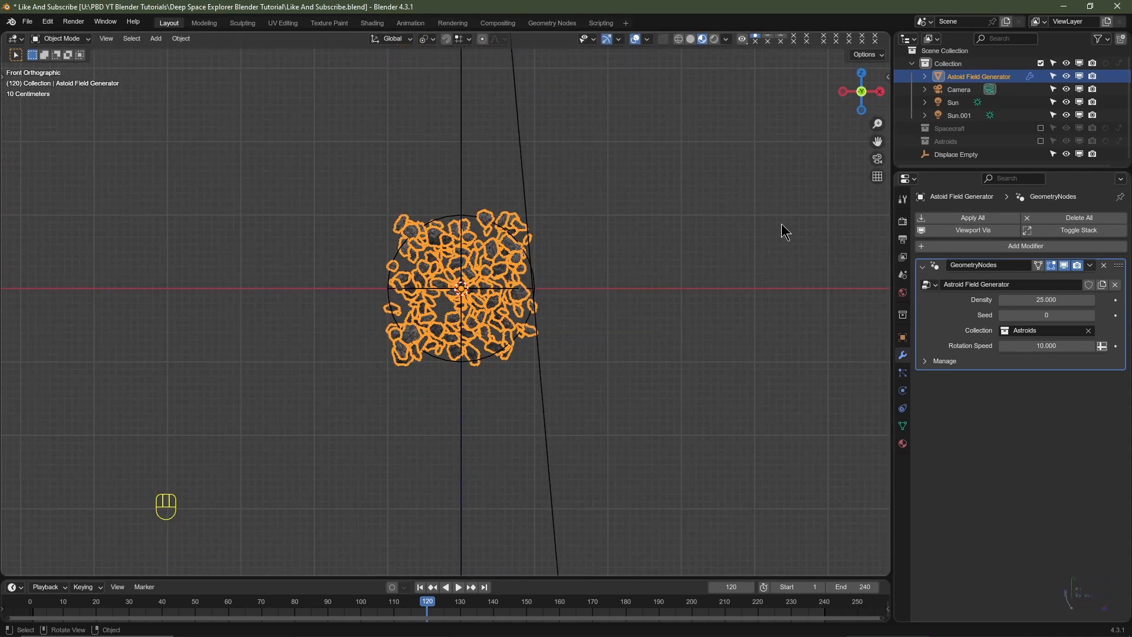
pyautogui.click(1042, 130)
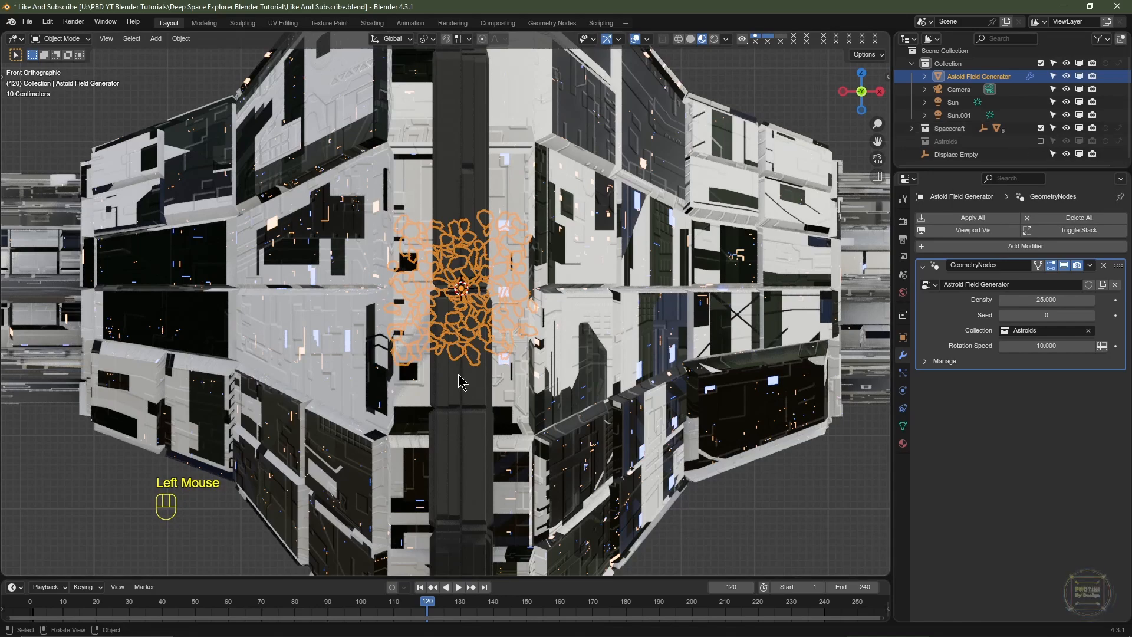
pyautogui.scroll(-3, 406, 355)
pyautogui.moveTo(405, 355); pyautogui.dragTo(459, 335, button='middle')
pyautogui.scroll(-2, 459, 336)
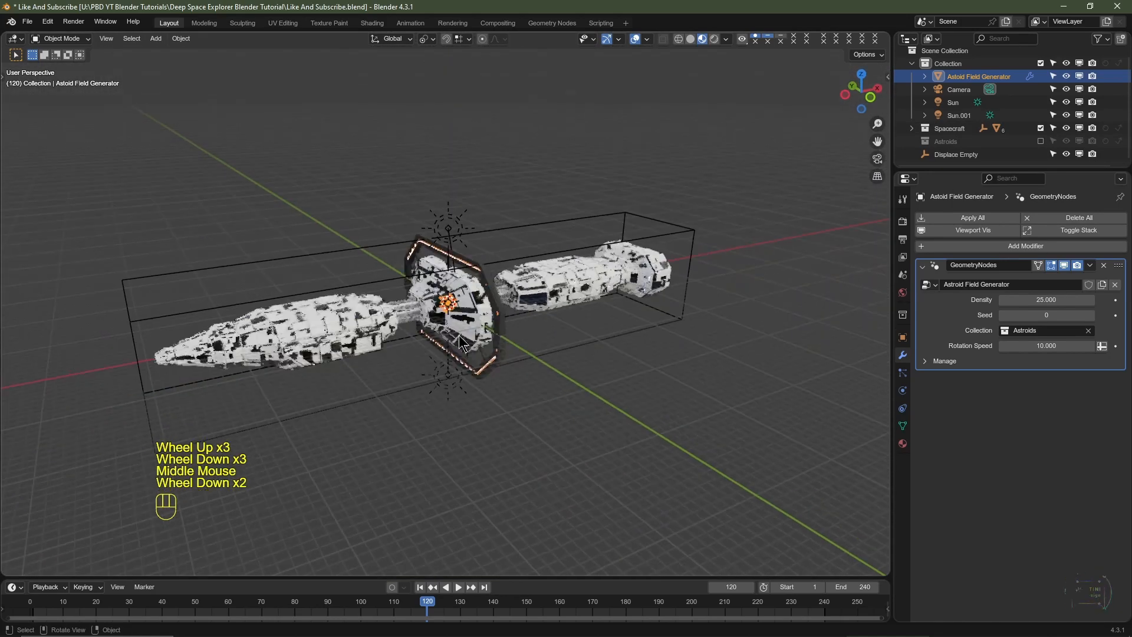
# Scale the asteroid field generator up by a factor of 10
pyautogui.press('s')
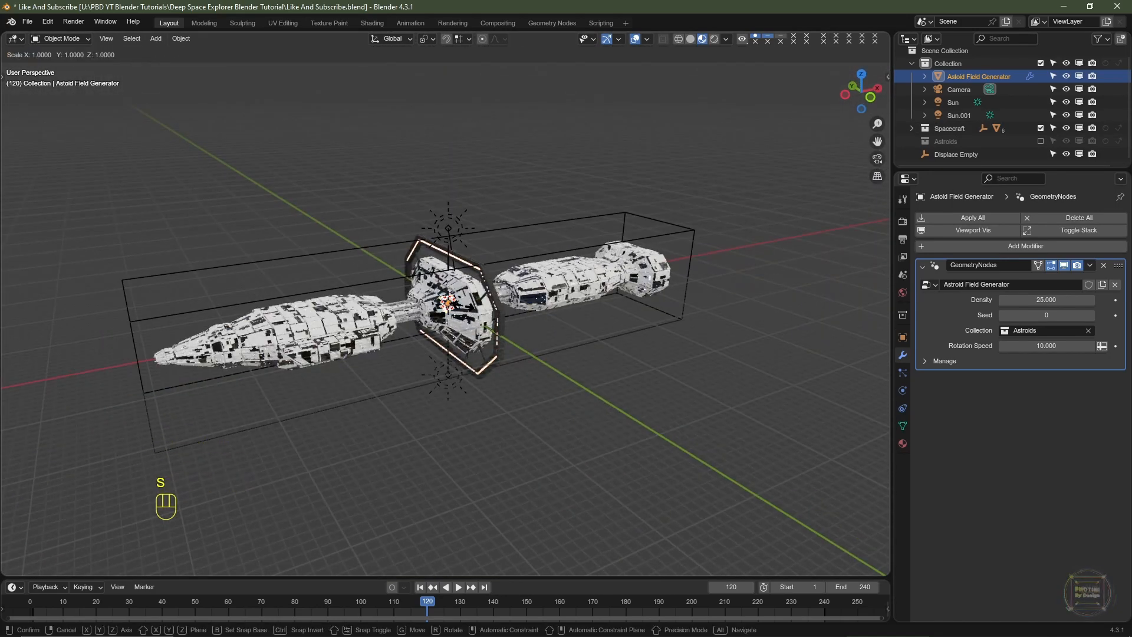
pyautogui.press('1')
pyautogui.press('0')
pyautogui.press('Return')
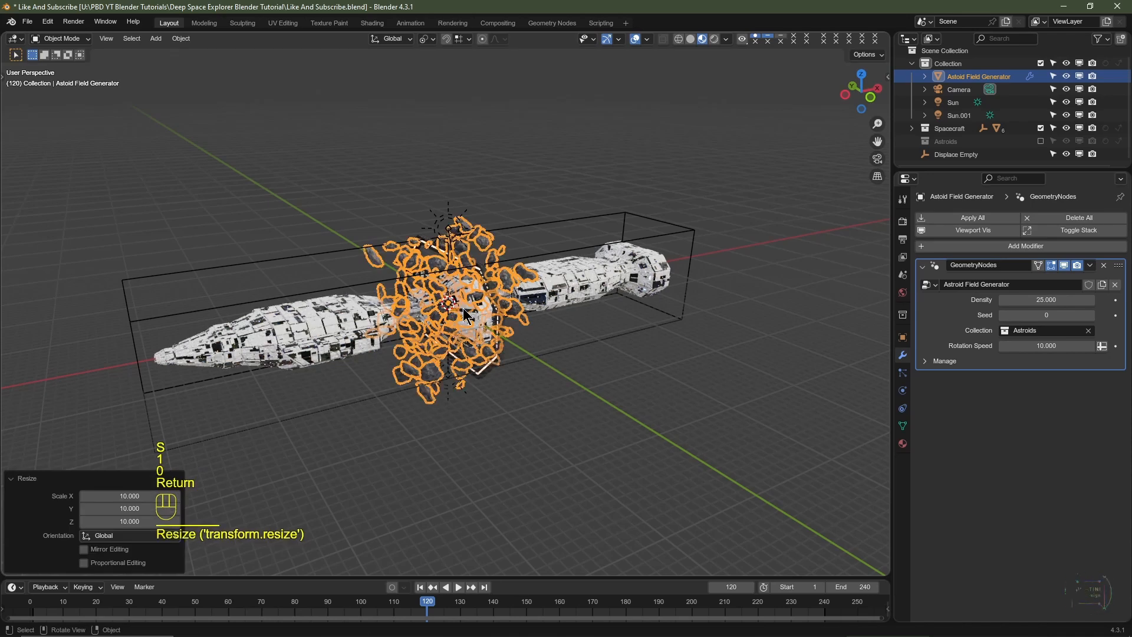
# Double the size of the asteroid field generator three times in a row so it surrounds the spacecraft
pyautogui.press('s')
pyautogui.press('2')
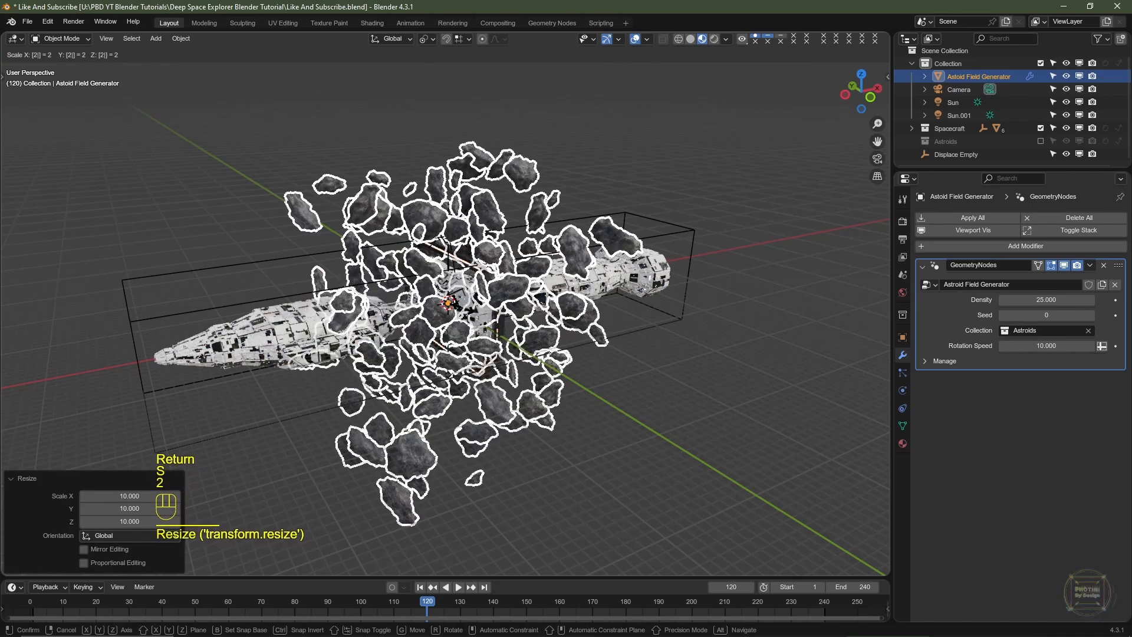
pyautogui.press('Return')
pyautogui.press('s')
pyautogui.press('2')
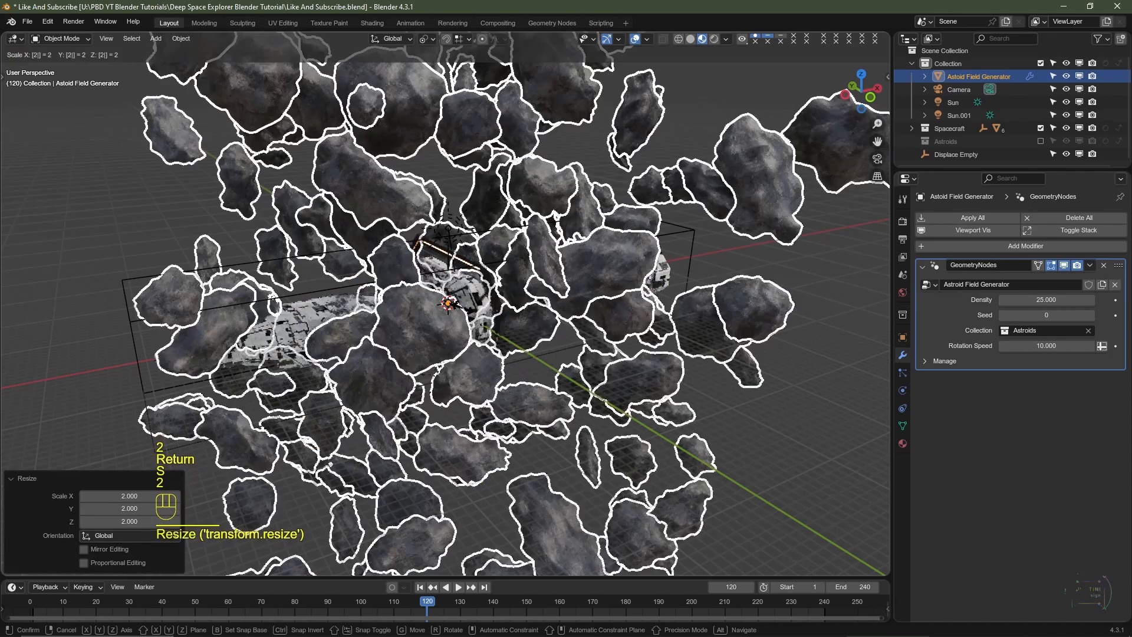
pyautogui.press('Return')
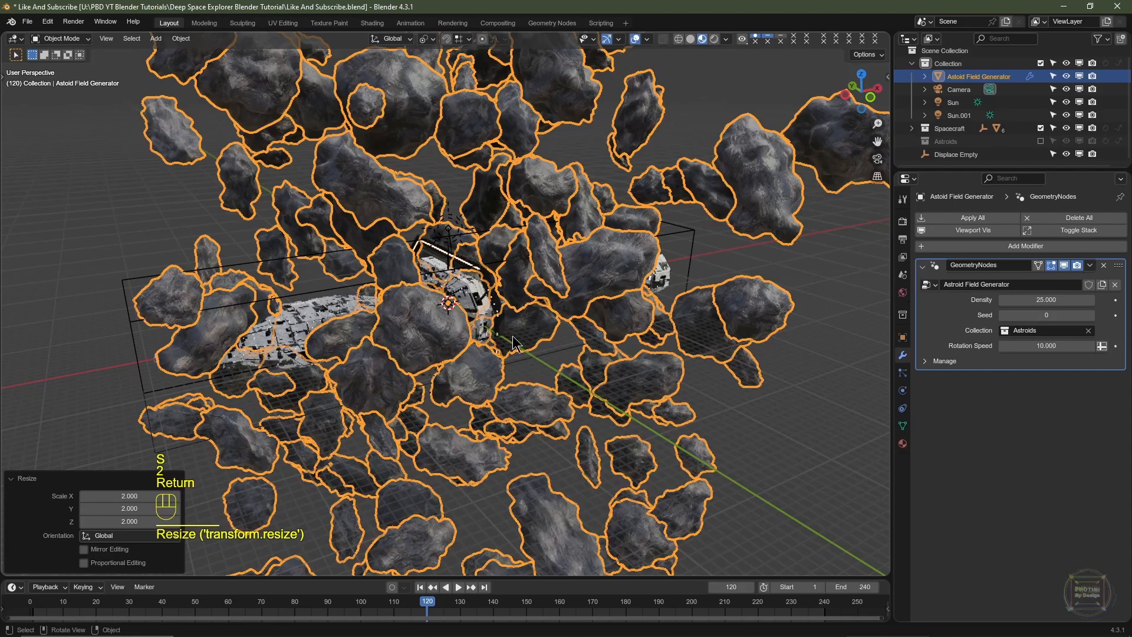
pyautogui.moveTo(465, 319)
pyautogui.mouseDown(button='middle')
pyautogui.moveTo(454, 339)
pyautogui.moveTo(451, 330)
pyautogui.mouseUp(button='middle')
pyautogui.scroll(-4, 466, 325)
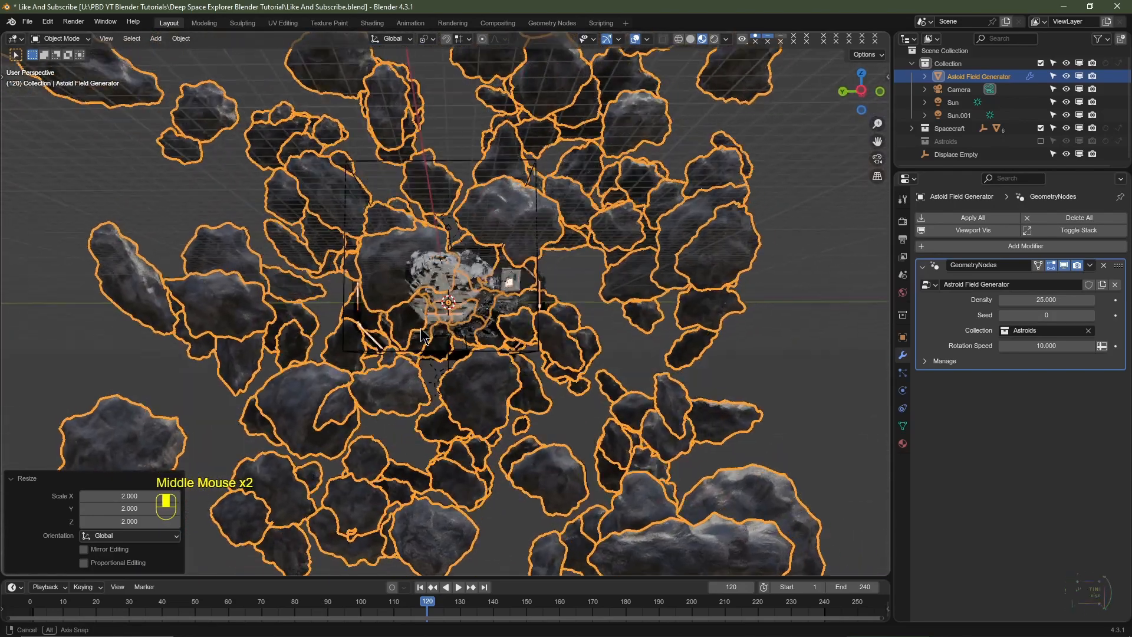
pyautogui.press('s')
pyautogui.press('2')
pyautogui.press('Return')
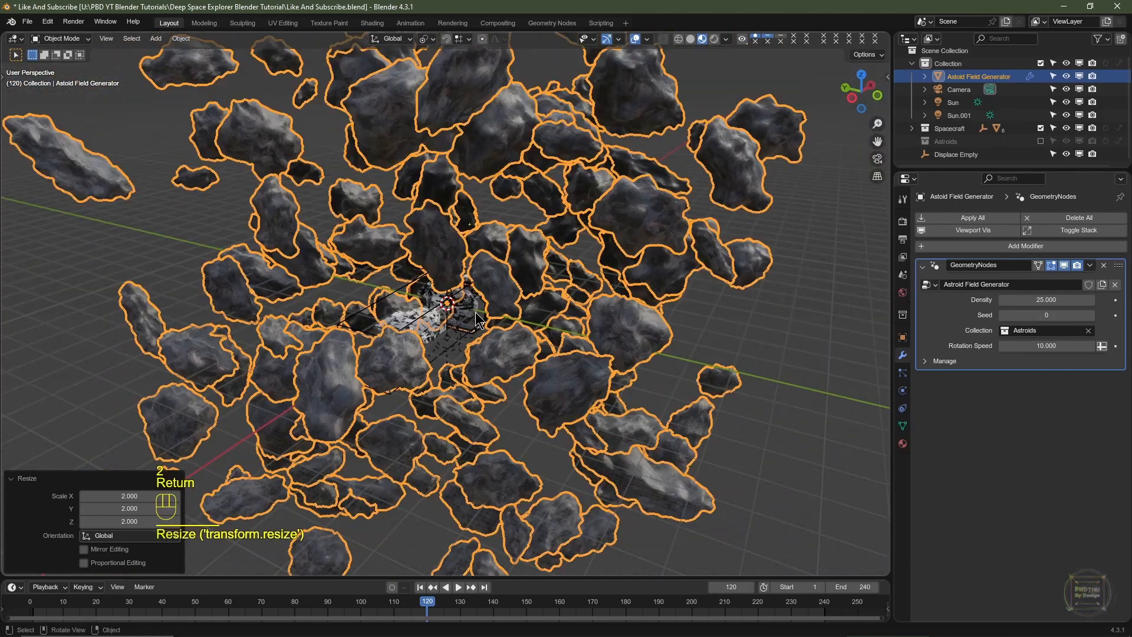
pyautogui.moveTo(454, 358); pyautogui.dragTo(472, 319, button='middle')
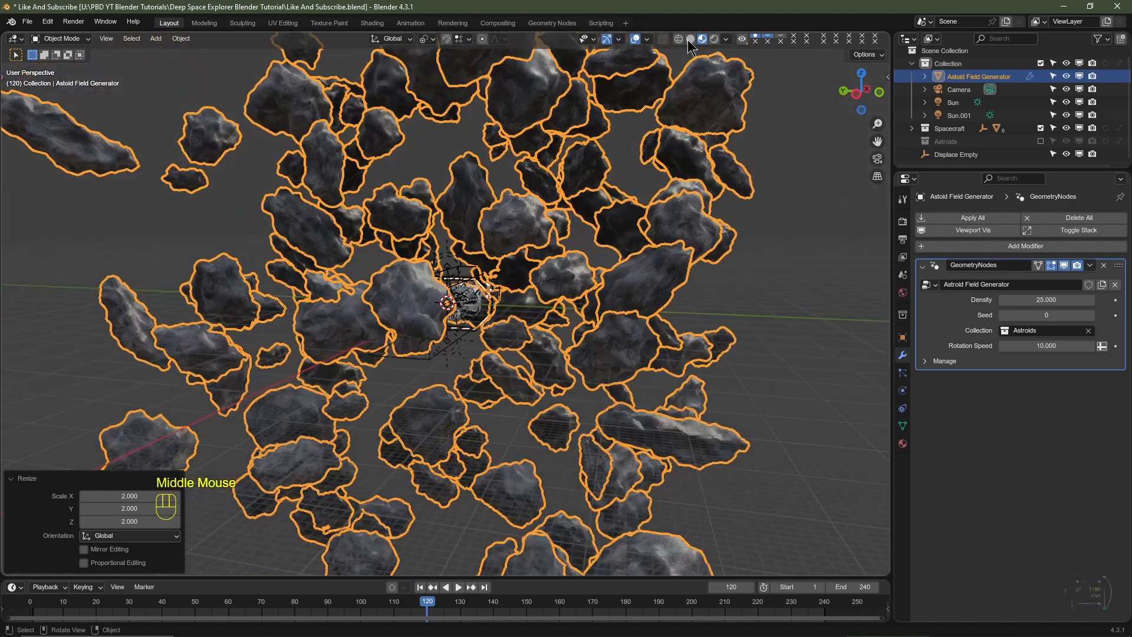
# Switch the viewport to solid shading and double the size of the asteroid field generator once more
pyautogui.click(691, 39)
pyautogui.scroll(-3, 509, 334)
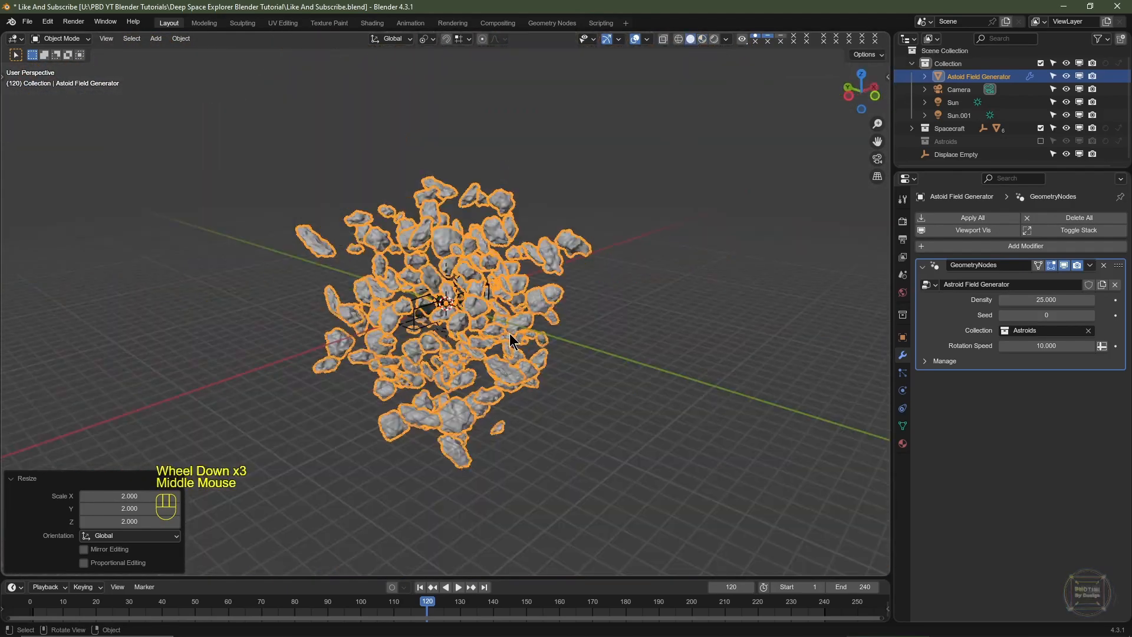
pyautogui.press('s')
pyautogui.press('2')
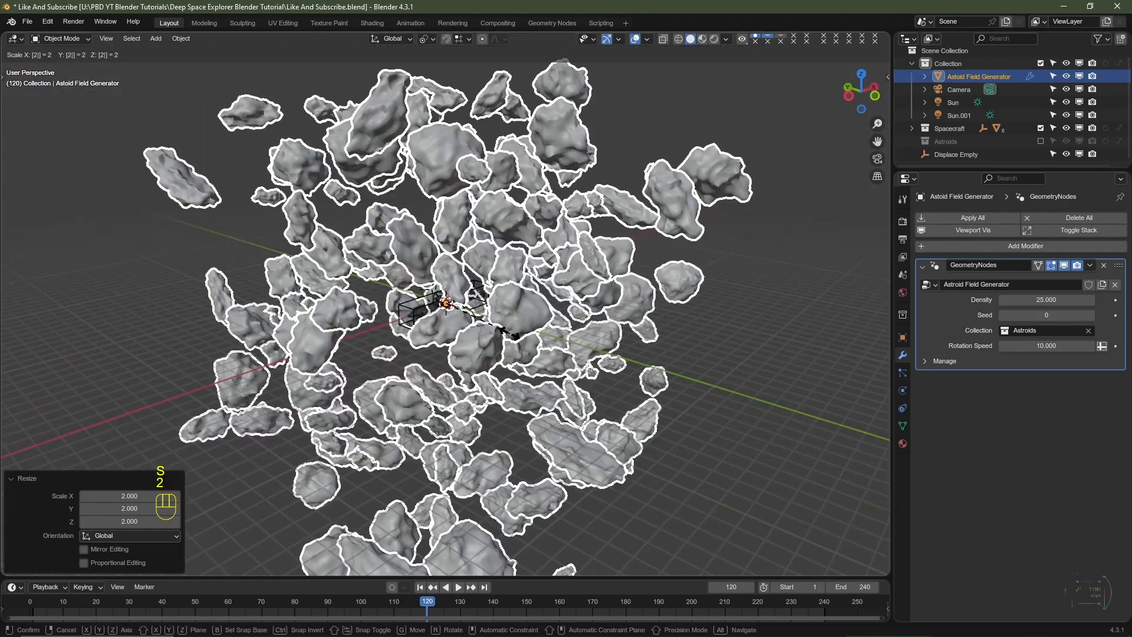
pyautogui.press('Return')
pyautogui.moveTo(440, 412); pyautogui.dragTo(463, 372, button='middle')
pyautogui.scroll(-4, 457, 383)
pyautogui.moveTo(463, 372); pyautogui.dragTo(468, 361, button='middle')
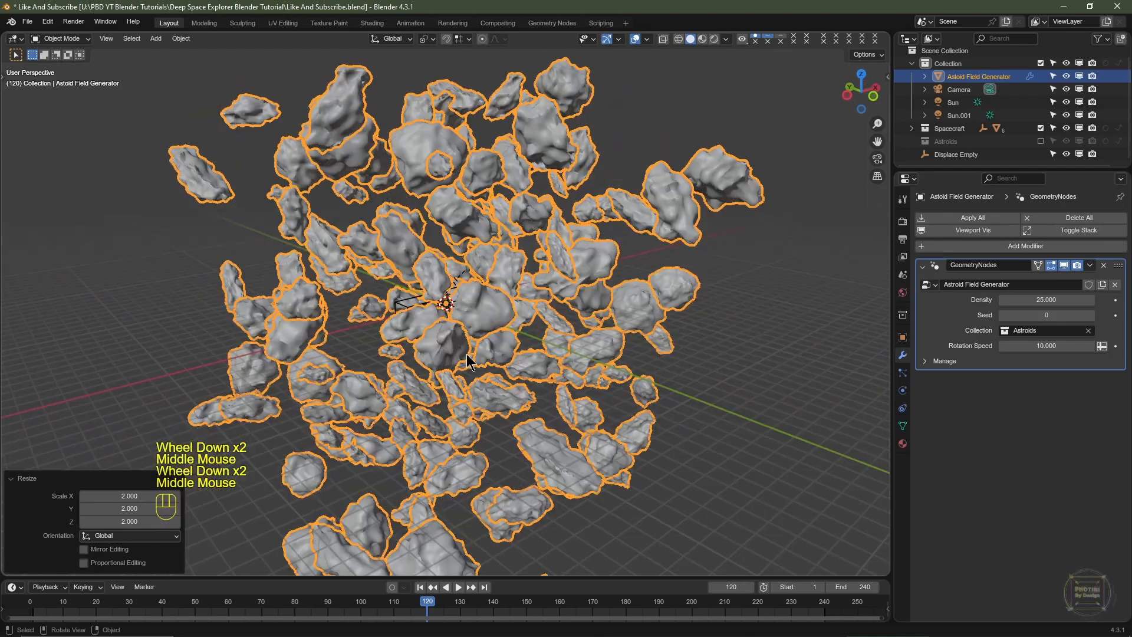
# Set the asteroid field generator's seed to 3, judging the clearance around the spacecraft in the left orthographic view
pyautogui.press('ctrl+KP_3')
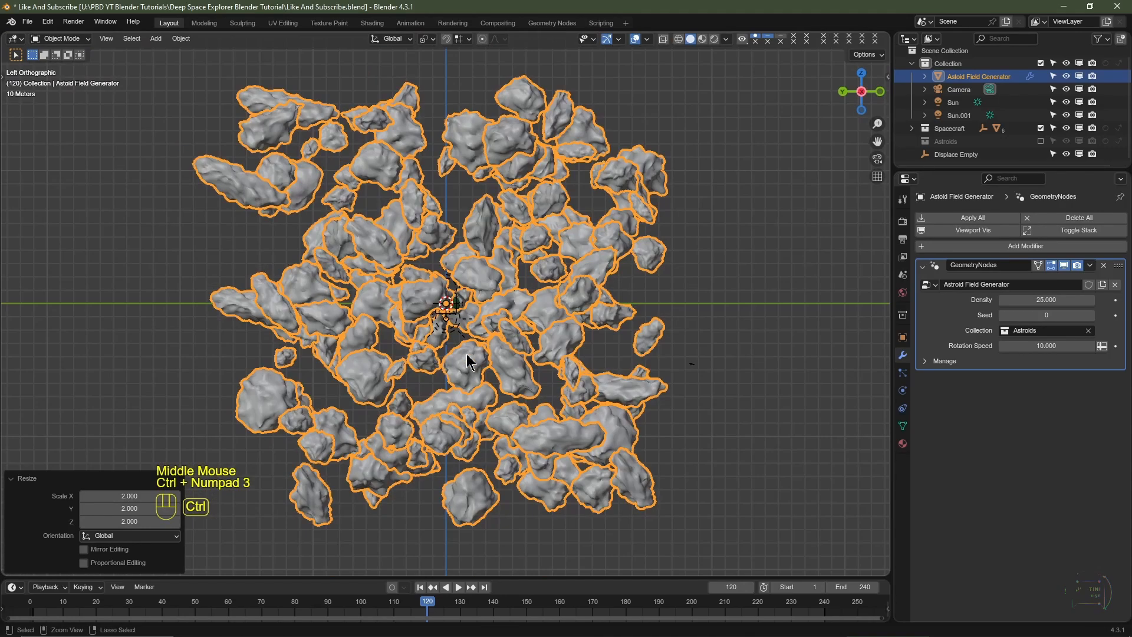
pyautogui.scroll(3, 466, 371)
pyautogui.scroll(-2, 466, 374)
pyautogui.scroll(3, 467, 309)
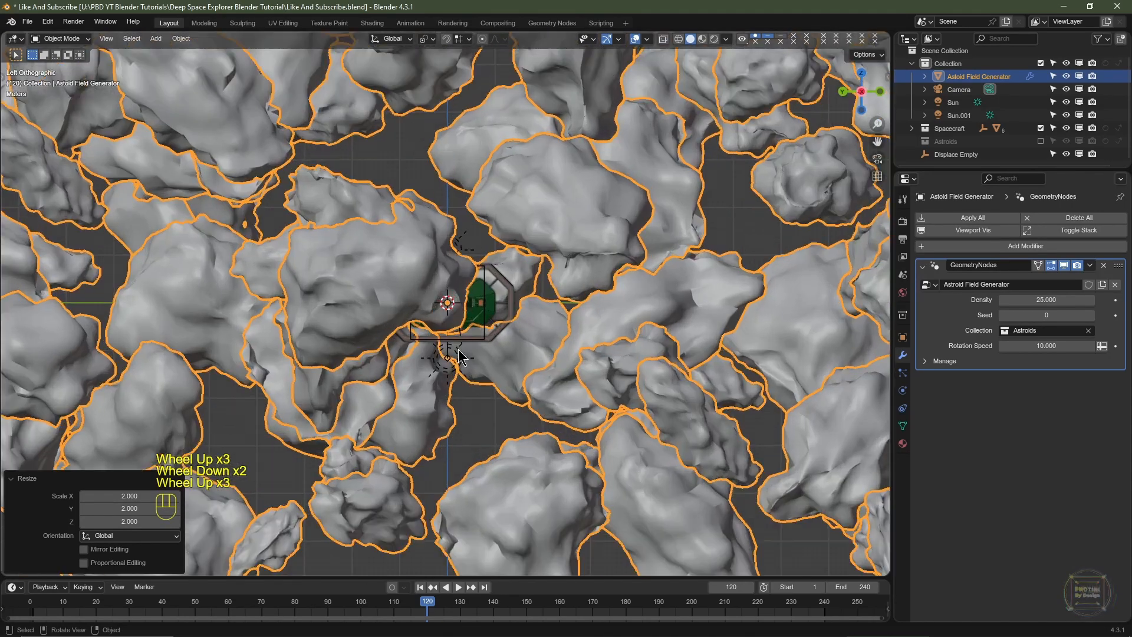
pyautogui.click(1091, 316)
pyautogui.click(1091, 316)
pyautogui.click(1091, 316)
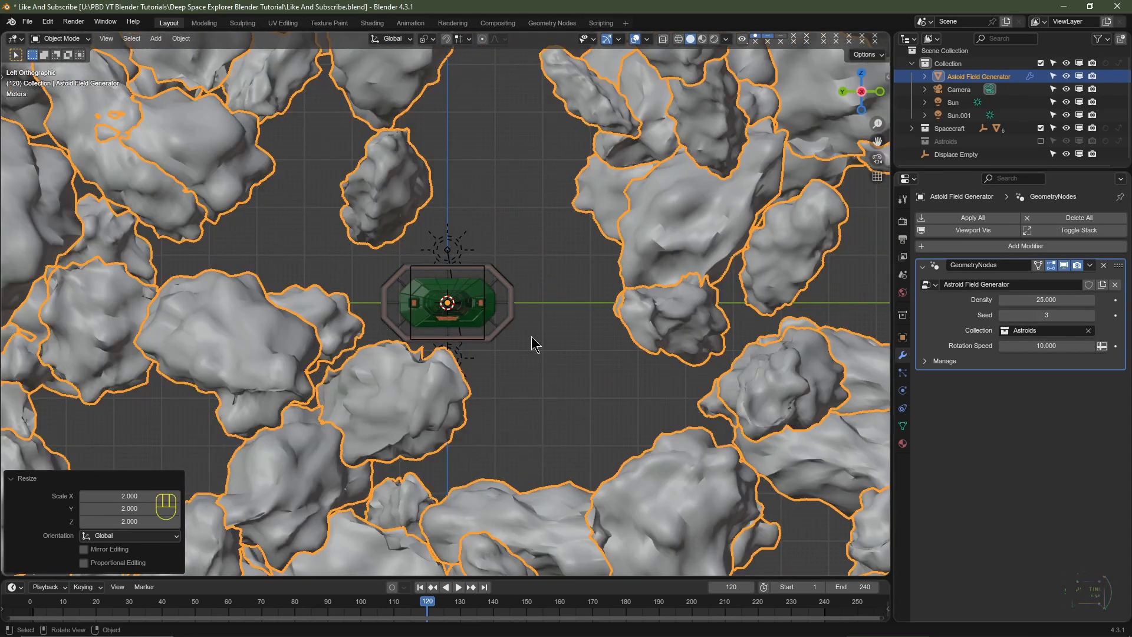
# Move the asteroid field in the left orthographic view by about 12.6 m in Y and -3.4 m in Z
pyautogui.moveTo(553, 317); pyautogui.dragTo(589, 339, button='middle')
pyautogui.scroll(-2, 551, 369)
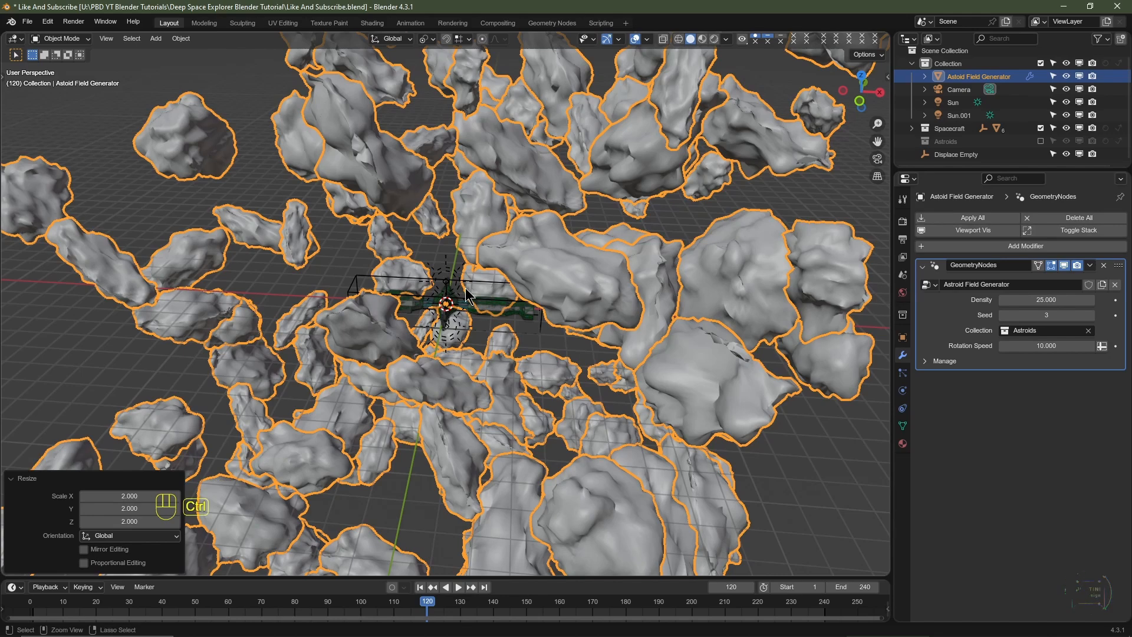
pyautogui.press('ctrl+KP_3')
pyautogui.scroll(-1, 560, 283)
pyautogui.scroll(1, 561, 283)
pyautogui.press('g')
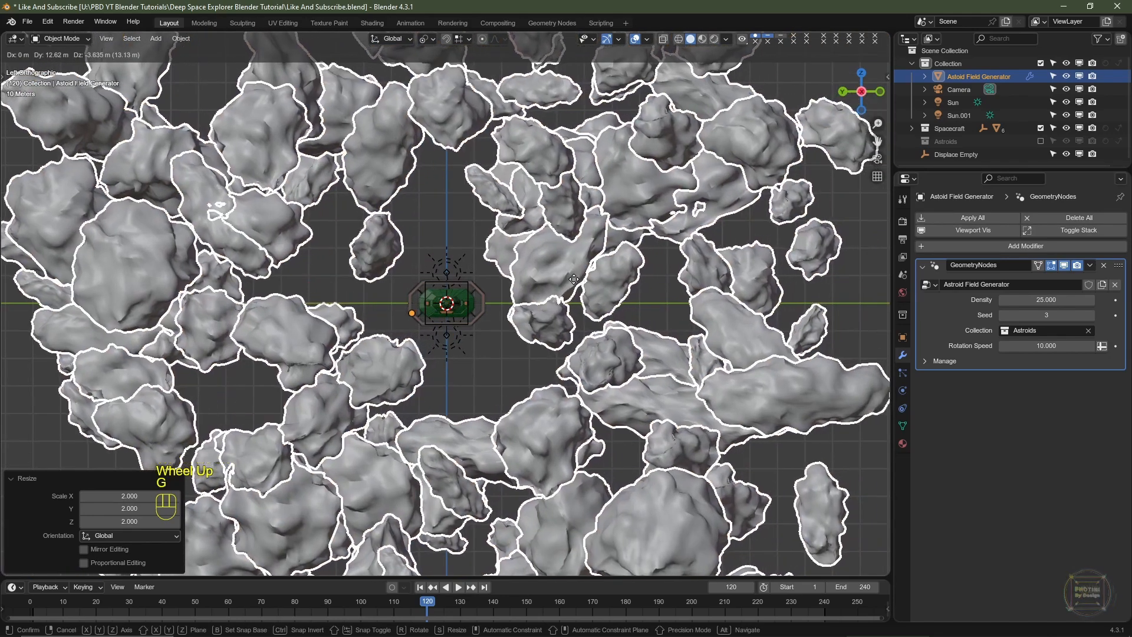
pyautogui.click(574, 279)
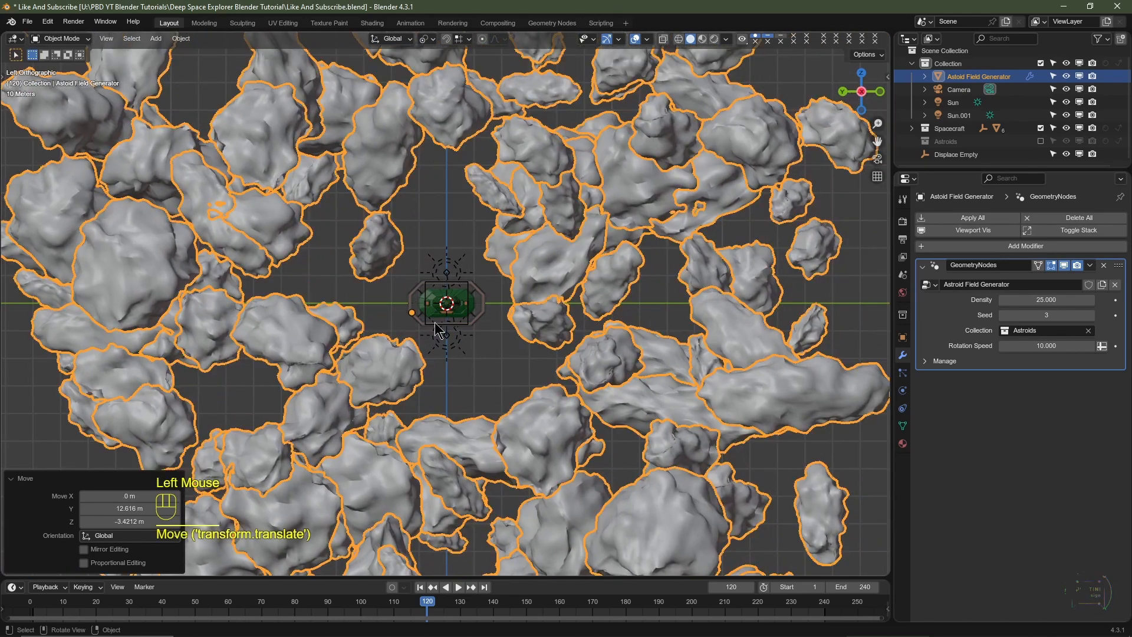
# Duplicate the asteroid field generator in the top view and place the copy 330 m along the X axis
pyautogui.scroll(-2, 444, 330)
pyautogui.moveTo(443, 330); pyautogui.dragTo(475, 374, button='middle')
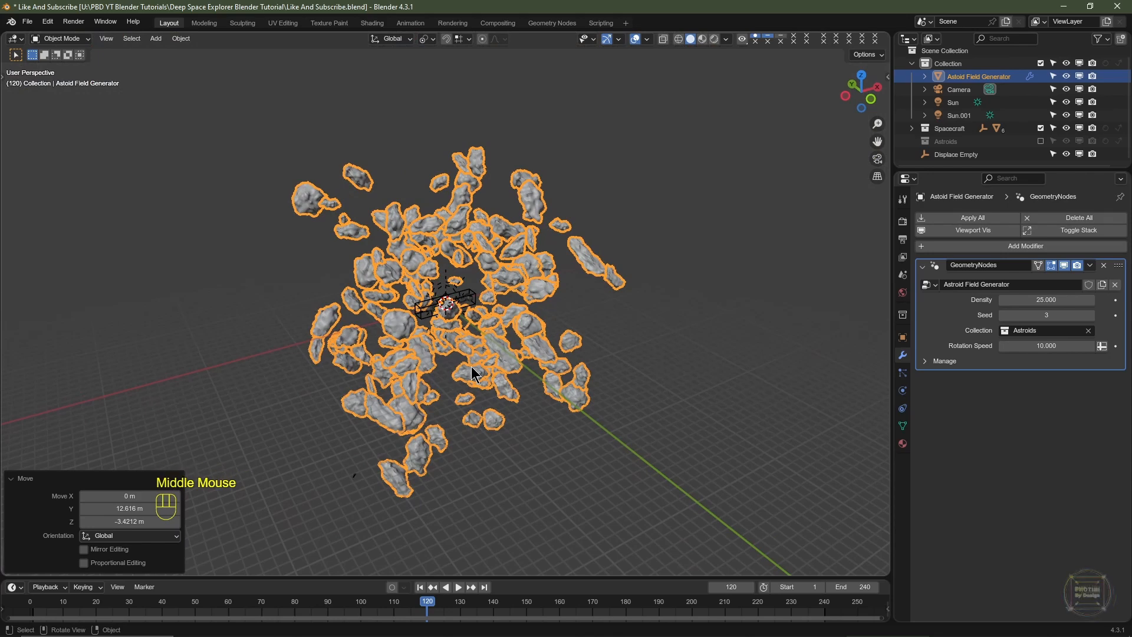
pyautogui.press('KP_7')
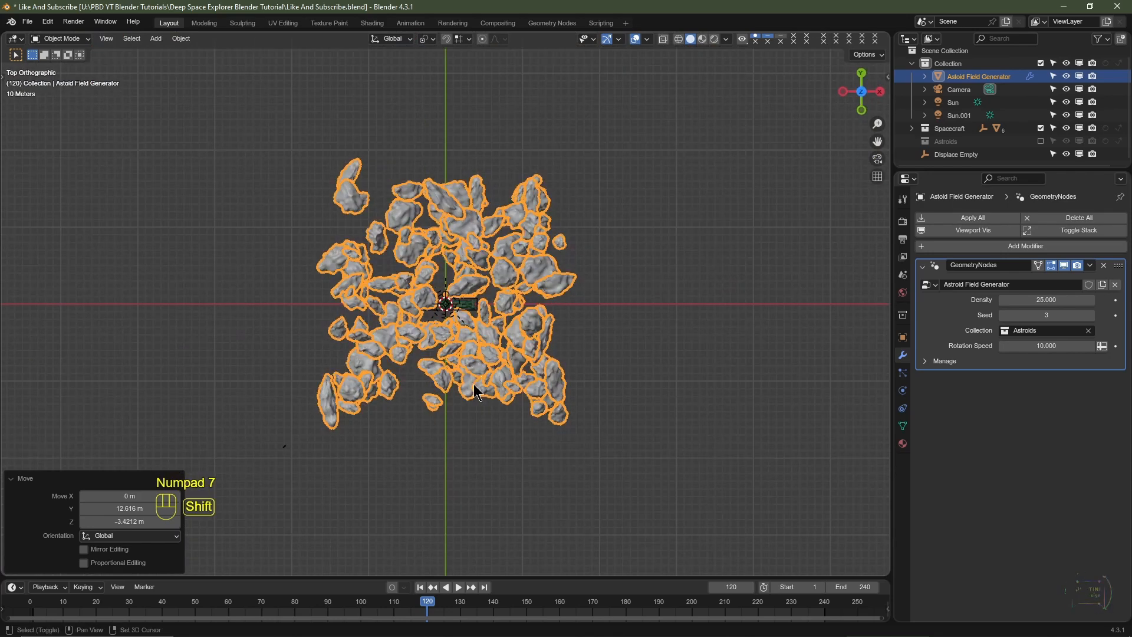
pyautogui.hotkey('shift', 'd')
pyautogui.press('x')
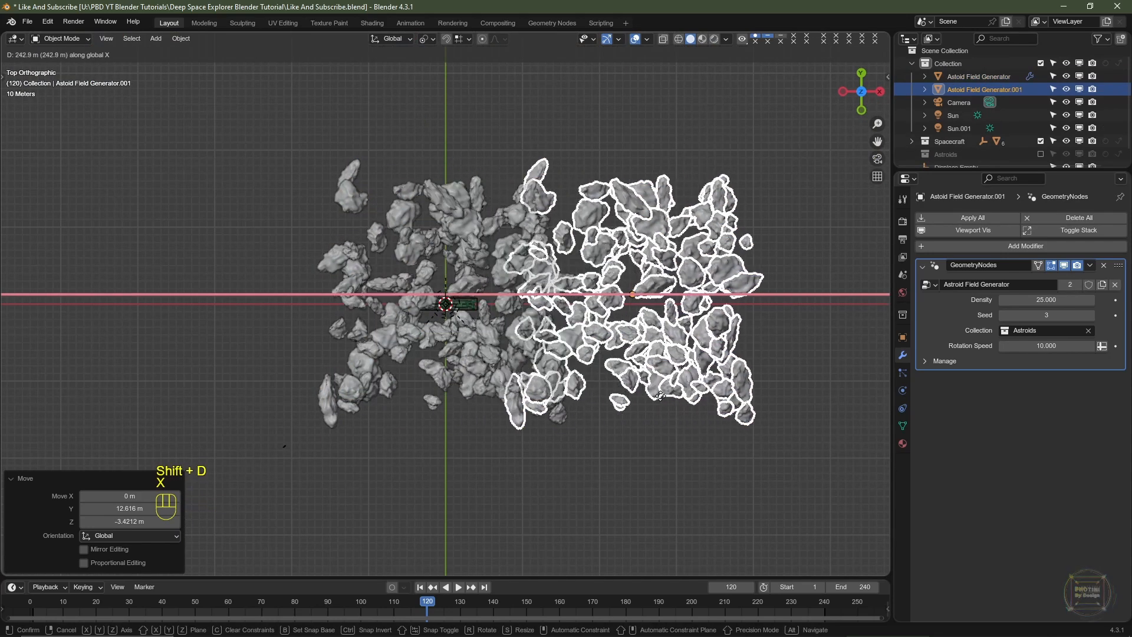
pyautogui.press('ctrl')
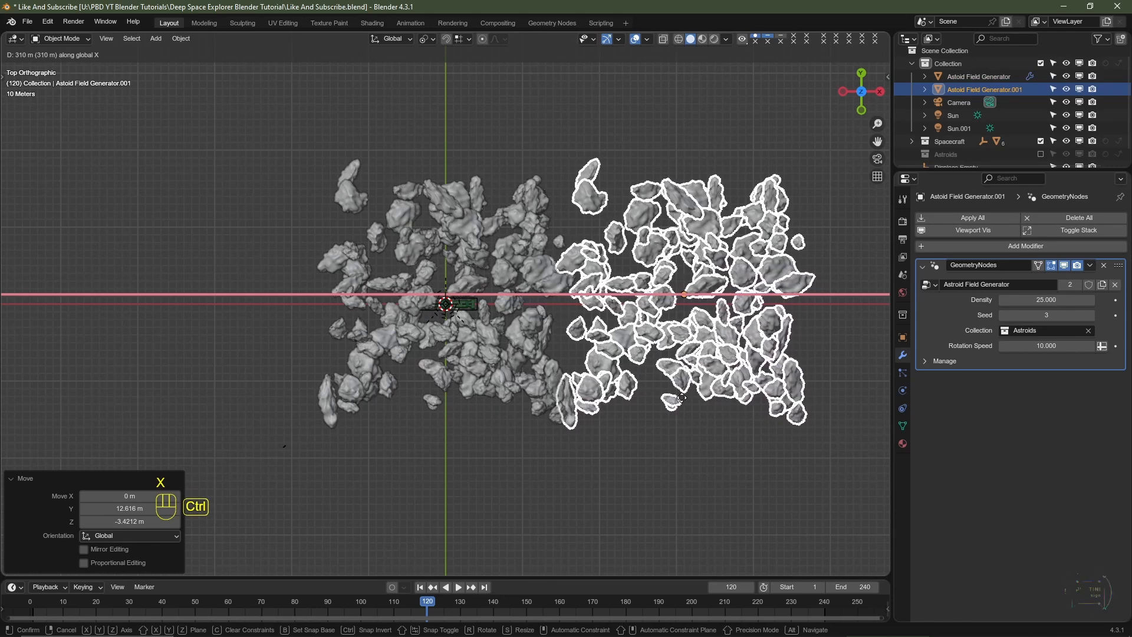
pyautogui.keyDown('ctrl'); pyautogui.click(700, 406); pyautogui.keyUp('ctrl')
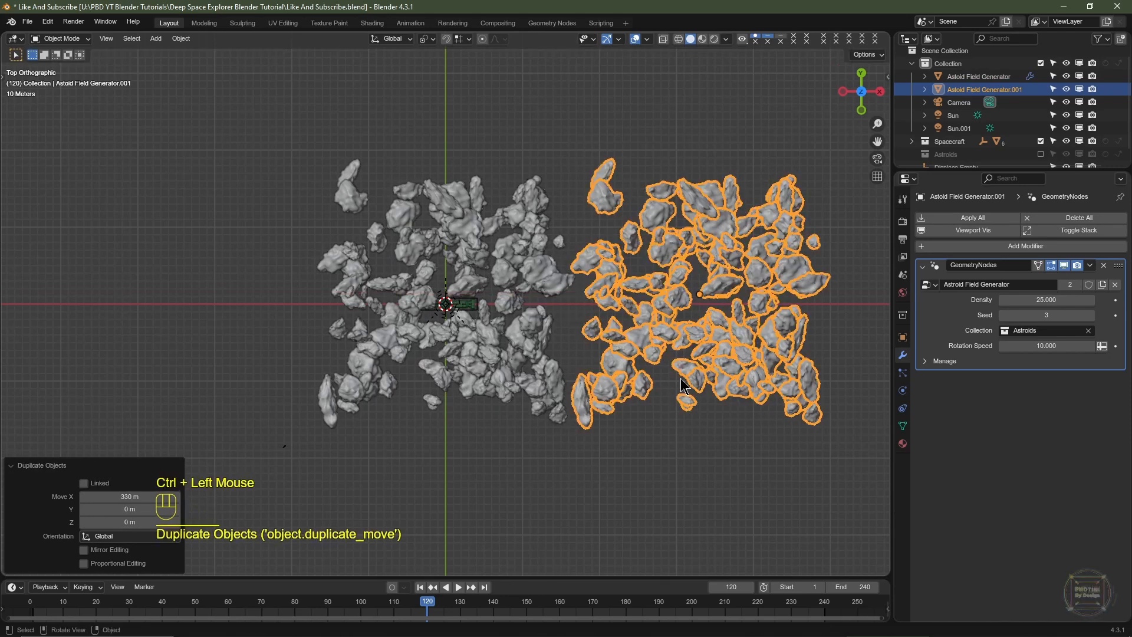
# Set the duplicated field's seed to 36 and its density to 23.710, checking the spacecraft's path in the left view
pyautogui.press('ctrl+KP_3')
pyautogui.scroll(3, 680, 377)
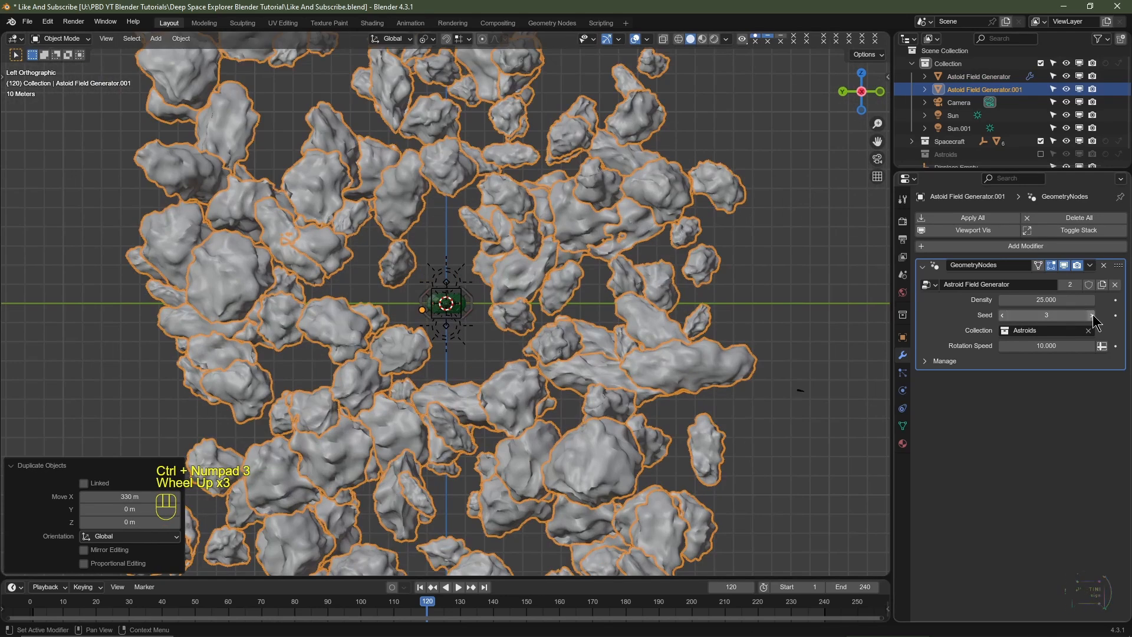
pyautogui.click(1092, 315)
pyautogui.click(1092, 316)
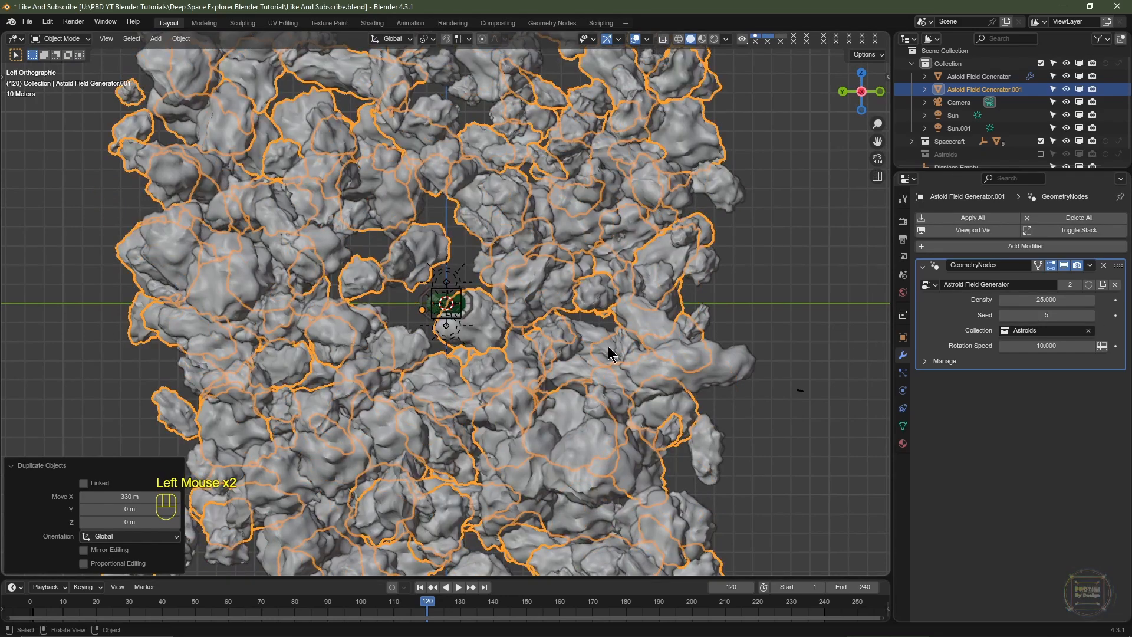
pyautogui.scroll(2, 610, 348)
pyautogui.click(1091, 315)
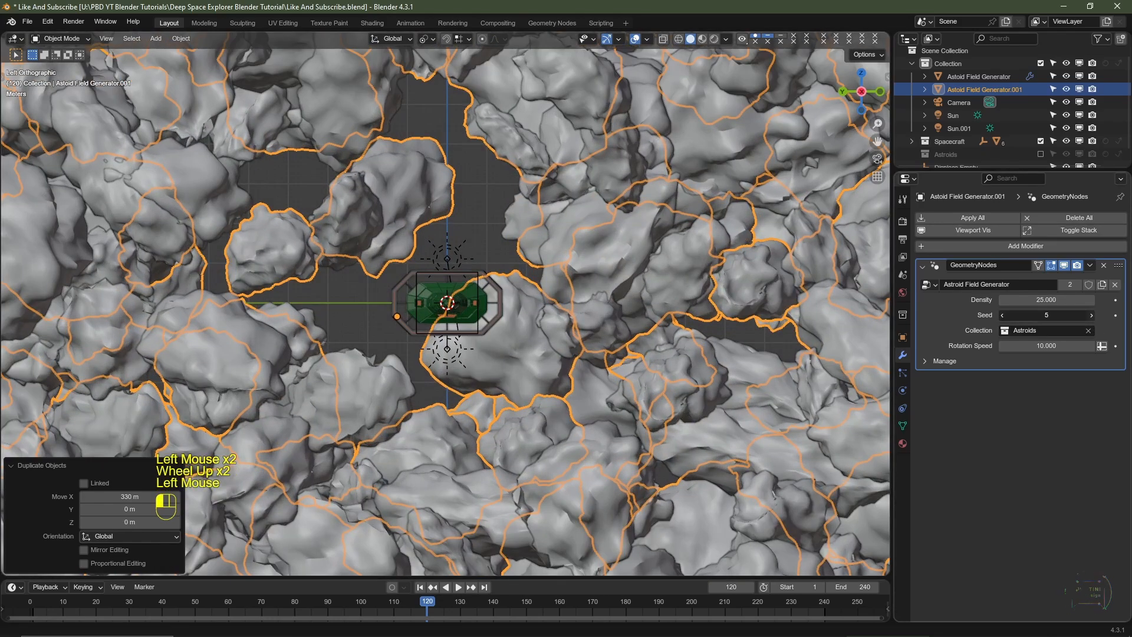
pyautogui.click(1092, 316)
pyautogui.click(1092, 316)
pyautogui.click(1092, 316)
pyautogui.click(1091, 316)
pyautogui.click(1092, 316)
pyautogui.click(1092, 316)
pyautogui.click(1092, 316)
pyautogui.click(1092, 316)
pyautogui.click(1092, 316)
pyautogui.click(1092, 315)
pyautogui.click(1092, 316)
pyautogui.click(1092, 316)
pyautogui.click(1092, 316)
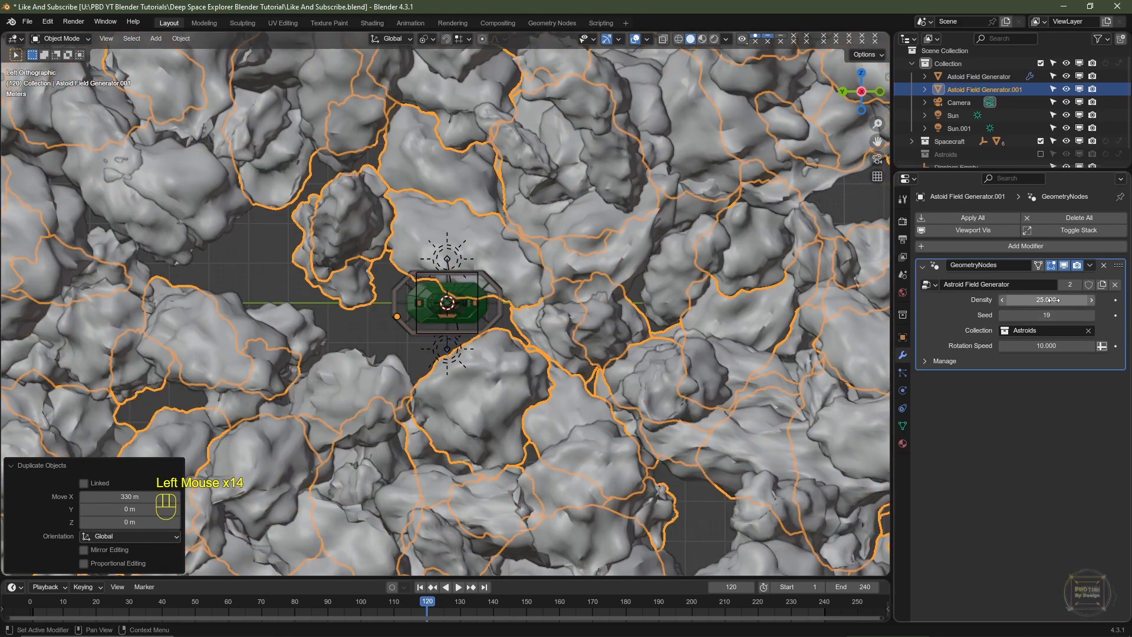
pyautogui.moveTo(1047, 300); pyautogui.dragTo(1076, 315)
# Move the duplicated asteroid field by about -20.5 m in Y and 23.6 m in Z to clear the spacecraft's path
pyautogui.press('g')
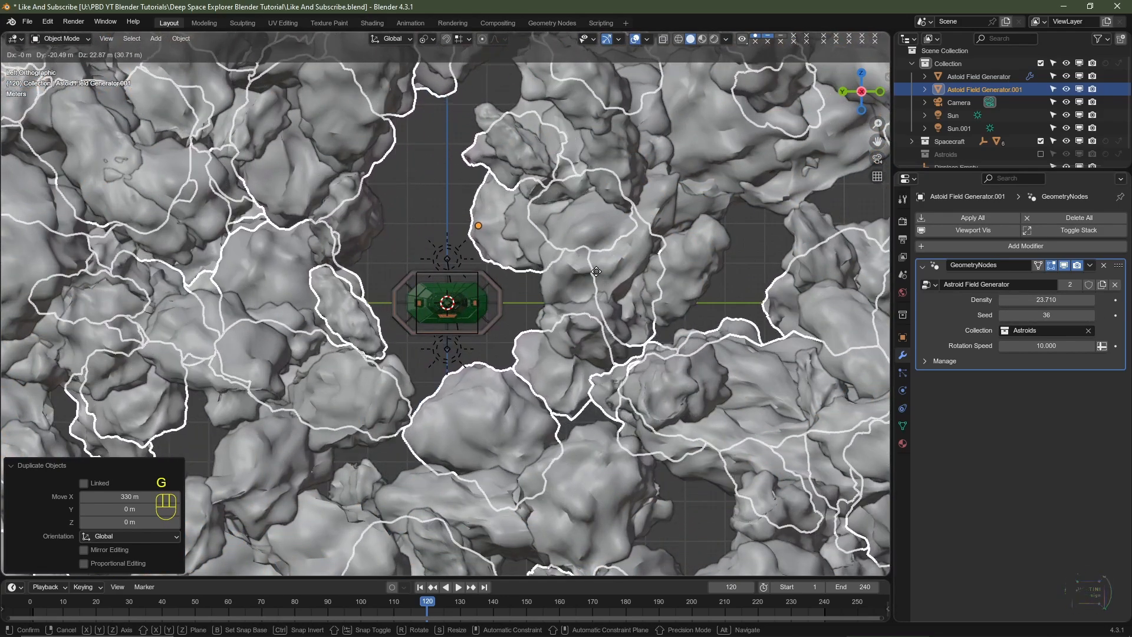
pyautogui.click(599, 273)
pyautogui.scroll(-2, 719, 372)
pyautogui.moveTo(720, 371); pyautogui.dragTo(628, 289, button='middle')
pyautogui.scroll(-3, 627, 289)
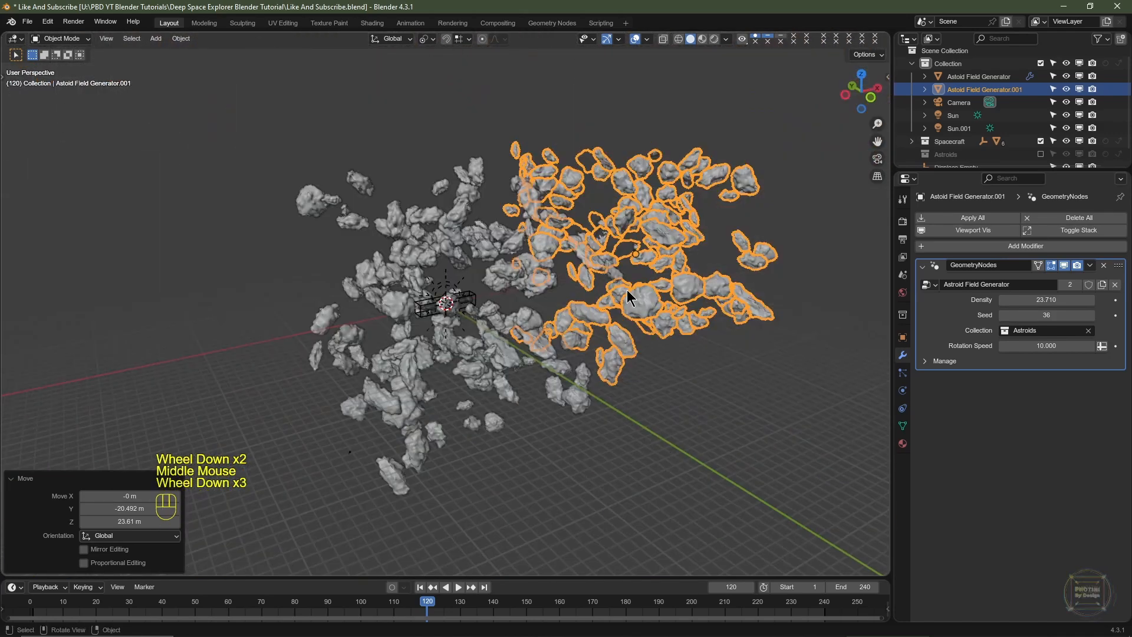
# Duplicate both asteroid fields about 317.6 m along Y in the top view, and shift the copies about 59.8 m in X and -1.5 m in Y
pyautogui.press('KP_7')
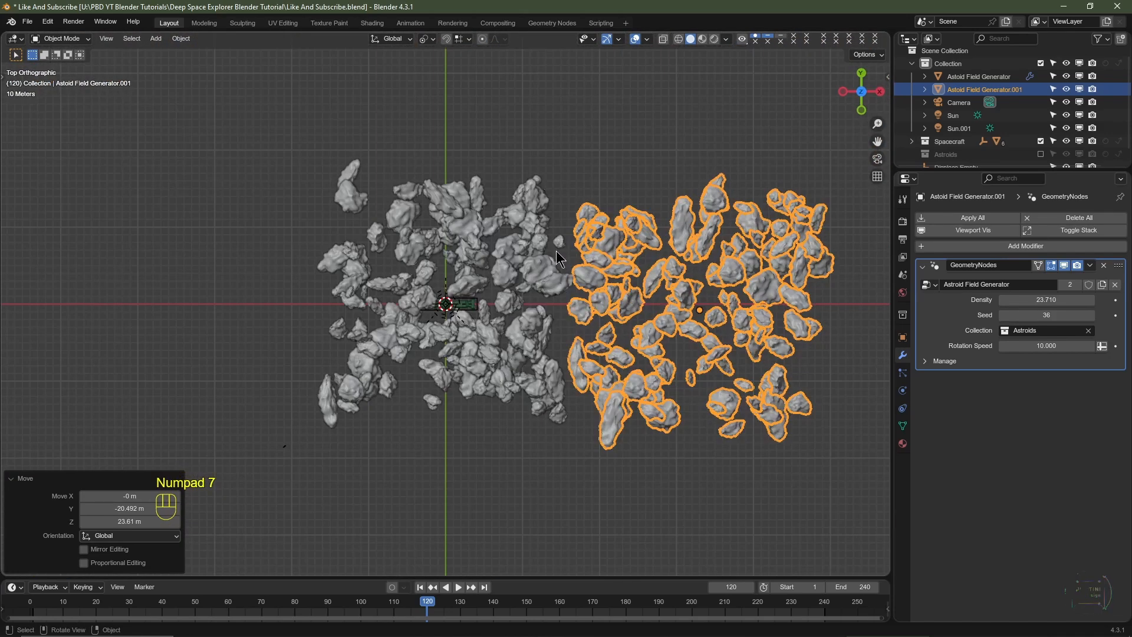
pyautogui.keyDown('shift'); pyautogui.click(526, 239); pyautogui.keyUp('shift')
pyautogui.keyDown('shift'); pyautogui.click(526, 239); pyautogui.keyUp('shift')
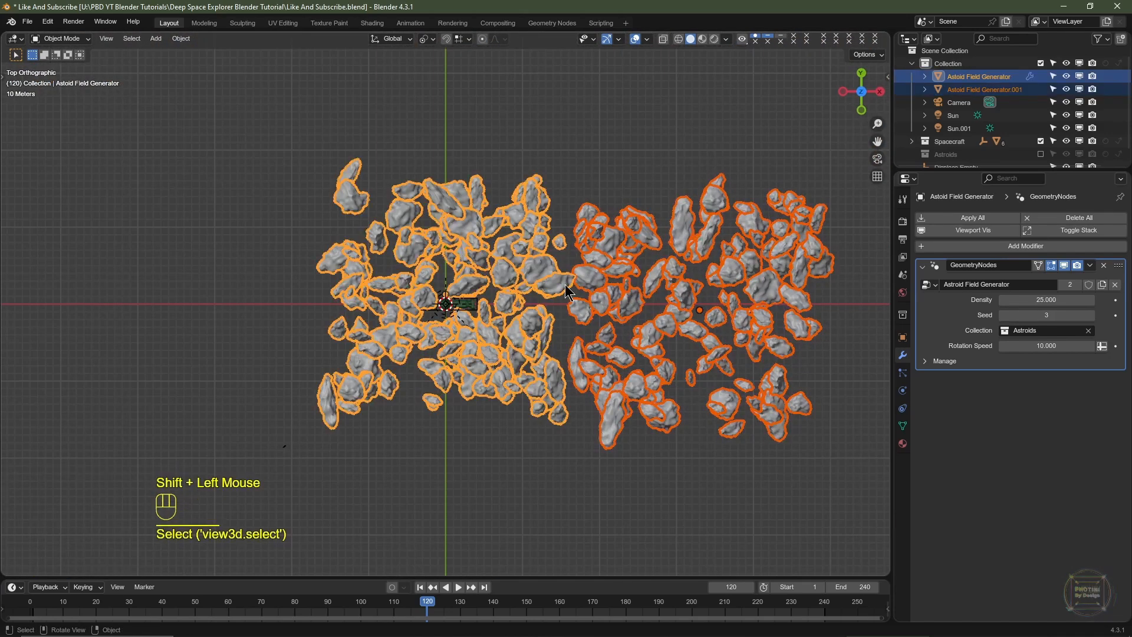
pyautogui.hotkey('shift', 'd')
pyautogui.press('y')
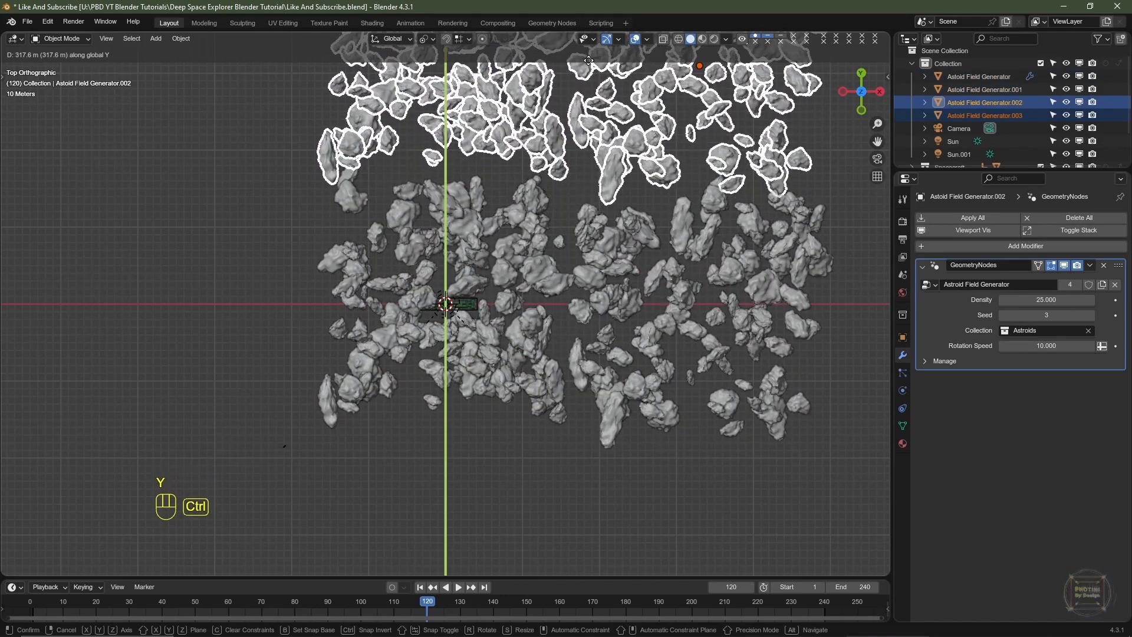
pyautogui.keyDown('ctrl'); pyautogui.click(590, 55); pyautogui.keyUp('ctrl')
pyautogui.press('g')
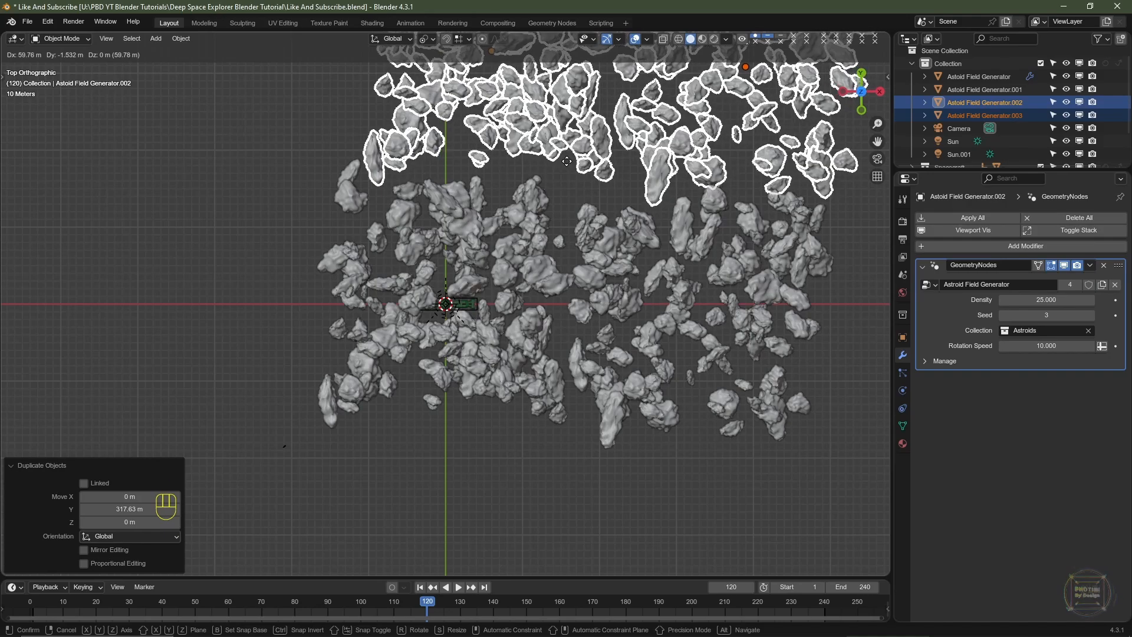
pyautogui.click(566, 161)
# Examine the four asteroid fields around the spacecraft from the front, through the camera and in perspective
pyautogui.press('KP_1')
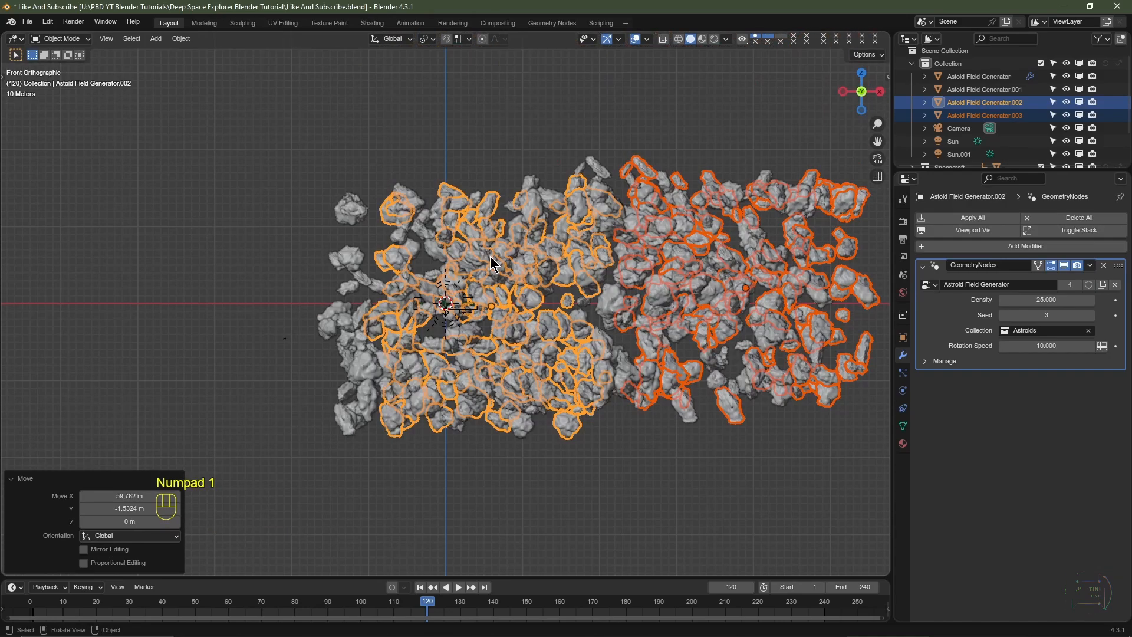
pyautogui.press('KP_0')
pyautogui.scroll(-4, 490, 258)
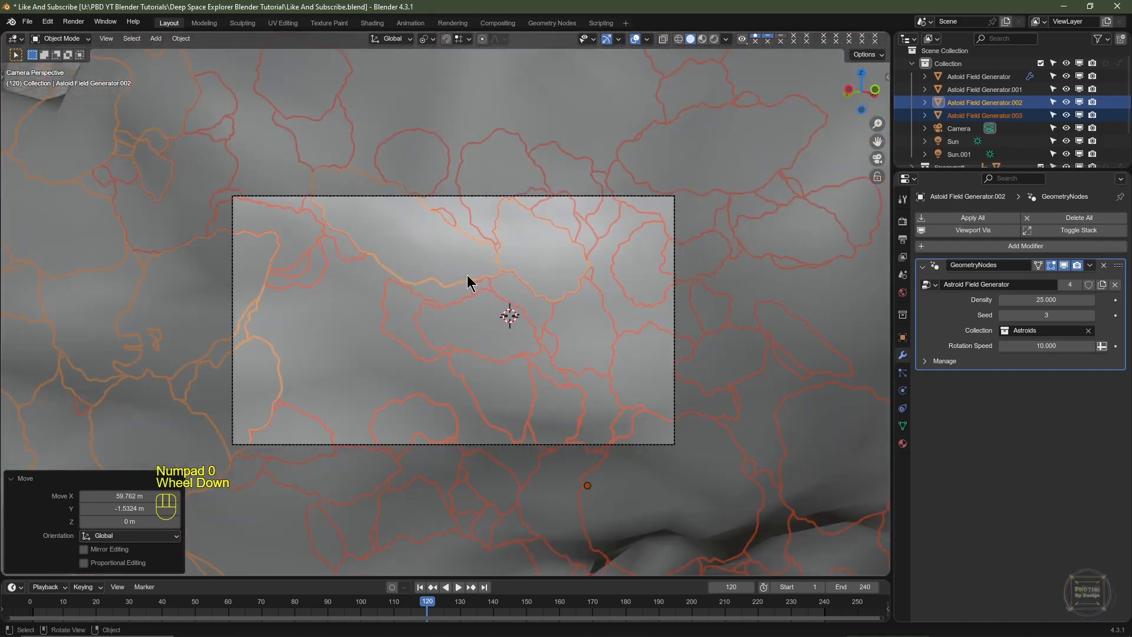
pyautogui.moveTo(549, 254)
pyautogui.mouseDown(button='middle')
pyautogui.moveTo(642, 241)
pyautogui.moveTo(537, 248)
pyautogui.moveTo(552, 253)
pyautogui.mouseUp(button='middle')
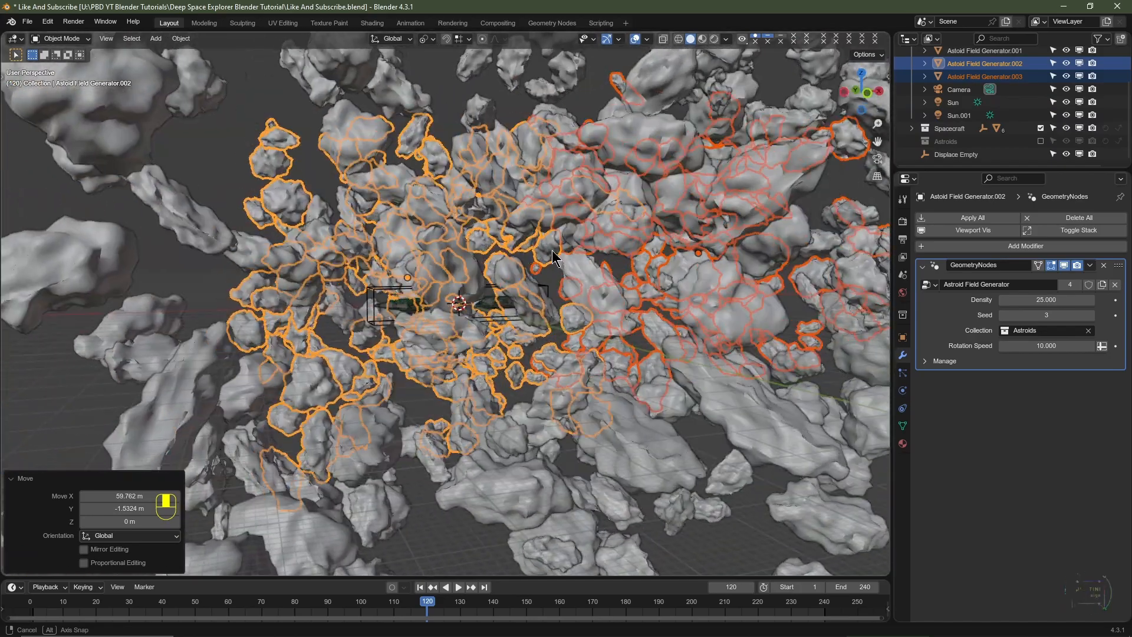
pyautogui.scroll(3, 552, 254)
pyautogui.scroll(-2, 552, 253)
pyautogui.scroll(2, 541, 265)
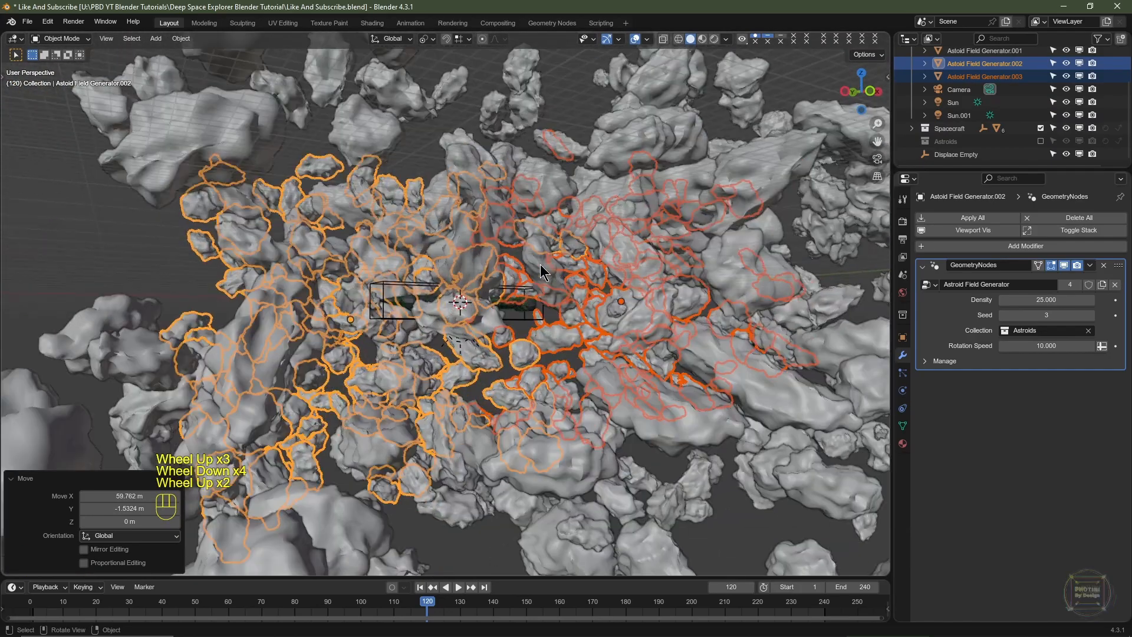
pyautogui.scroll(-4, 540, 264)
# Select all four asteroid fields in the top view and move them about -129.5 m along the X axis
pyautogui.press('KP_7')
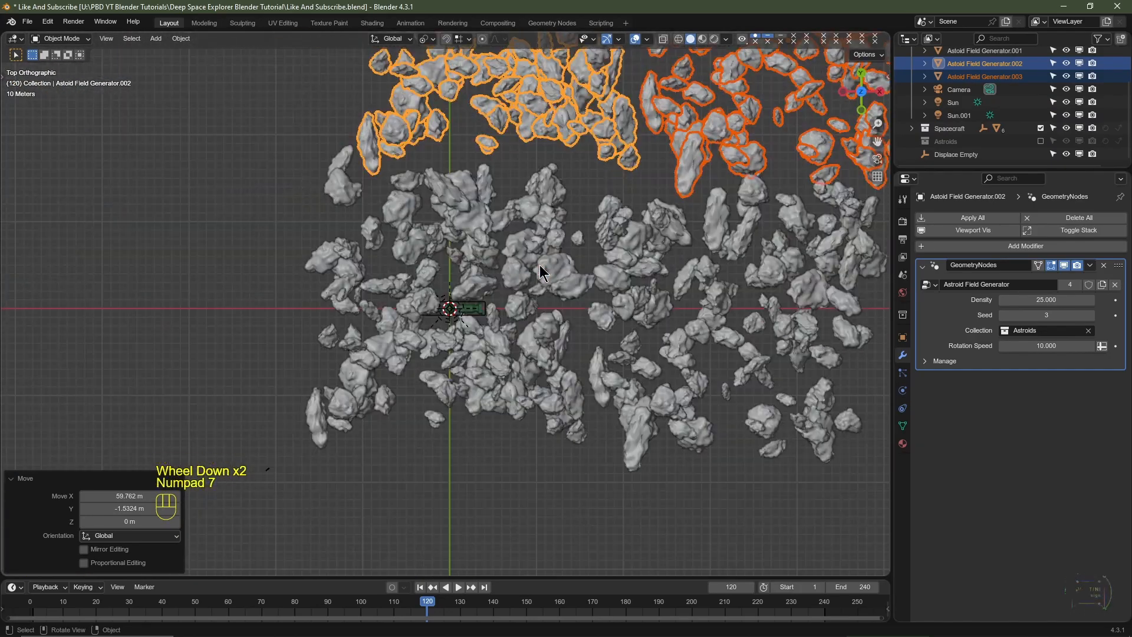
pyautogui.keyDown('shift'); pyautogui.moveTo(541, 272); pyautogui.dragTo(429, 323, button='middle'); pyautogui.keyUp('shift')
pyautogui.keyDown('shift'); pyautogui.click(460, 320); pyautogui.keyUp('shift')
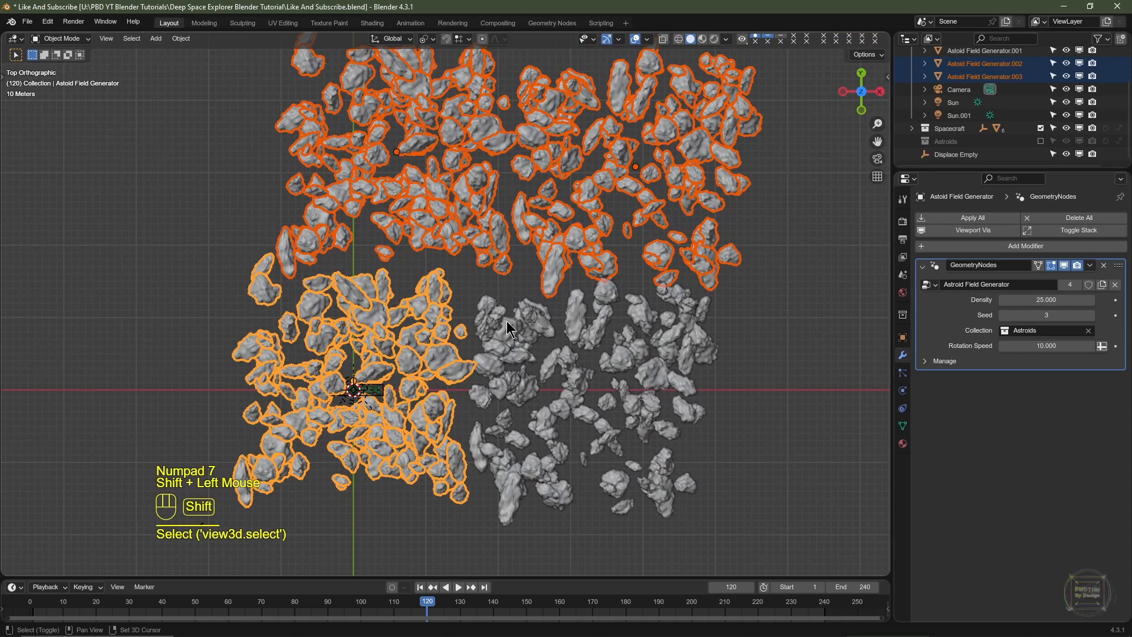
pyautogui.keyDown('shift'); pyautogui.click(507, 321); pyautogui.keyUp('shift')
pyautogui.press('g')
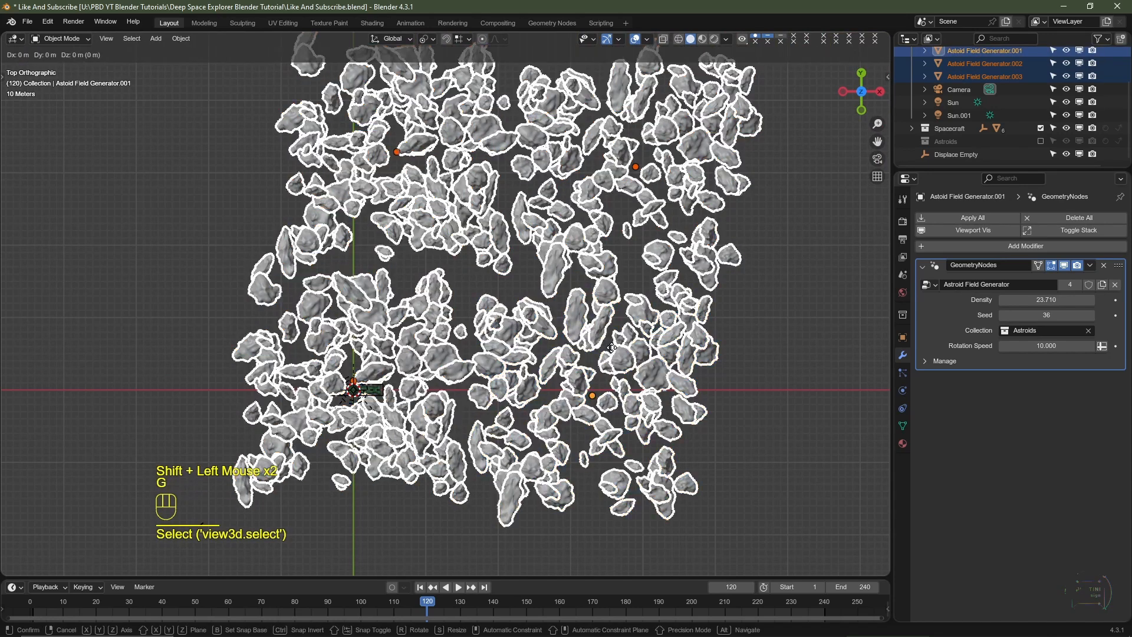
pyautogui.press('x')
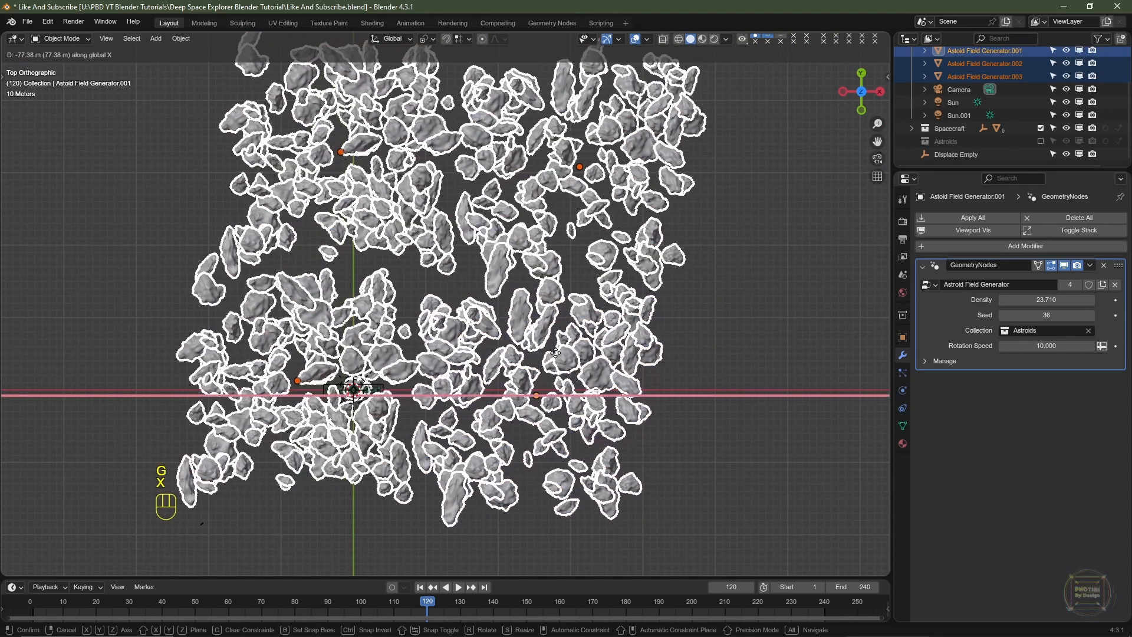
pyautogui.click(521, 363)
# Play the animation through the camera view to check the spacecraft's flight among the asteroids
pyautogui.moveTo(413, 408); pyautogui.dragTo(432, 291, button='middle')
pyautogui.press('KP_0')
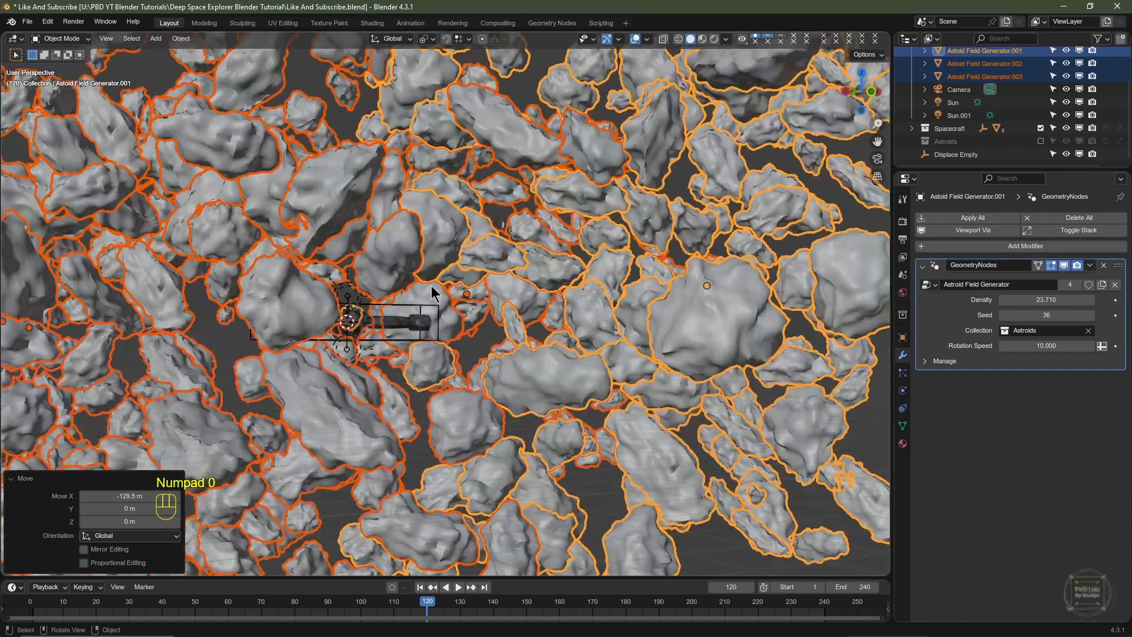
pyautogui.scroll(5, 503, 270)
pyautogui.press('space')
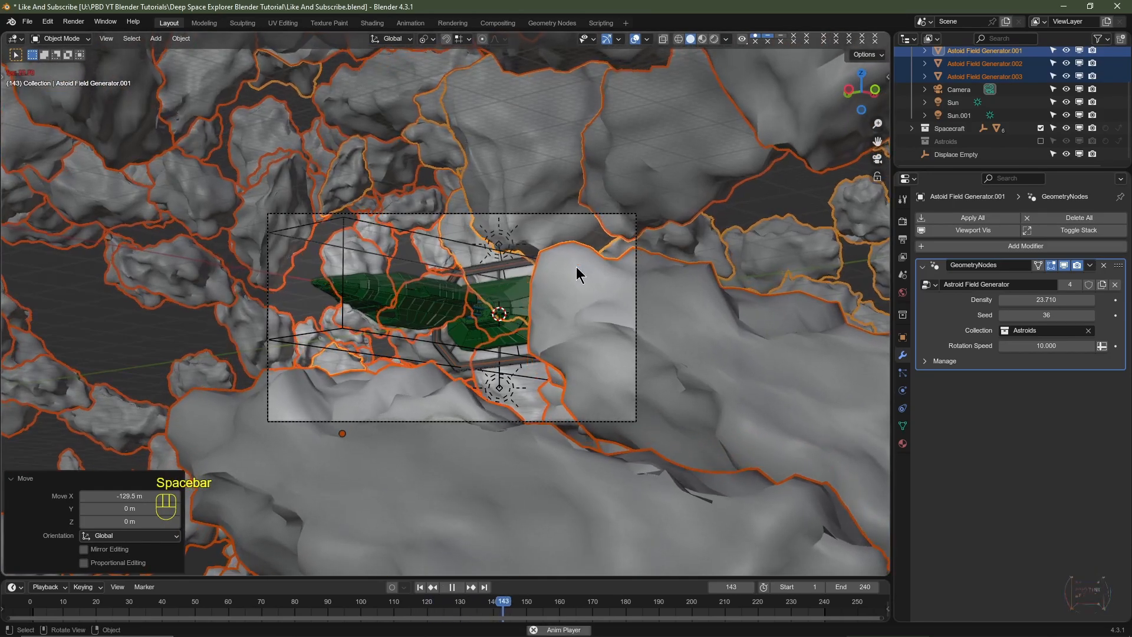
pyautogui.scroll(2, 560, 282)
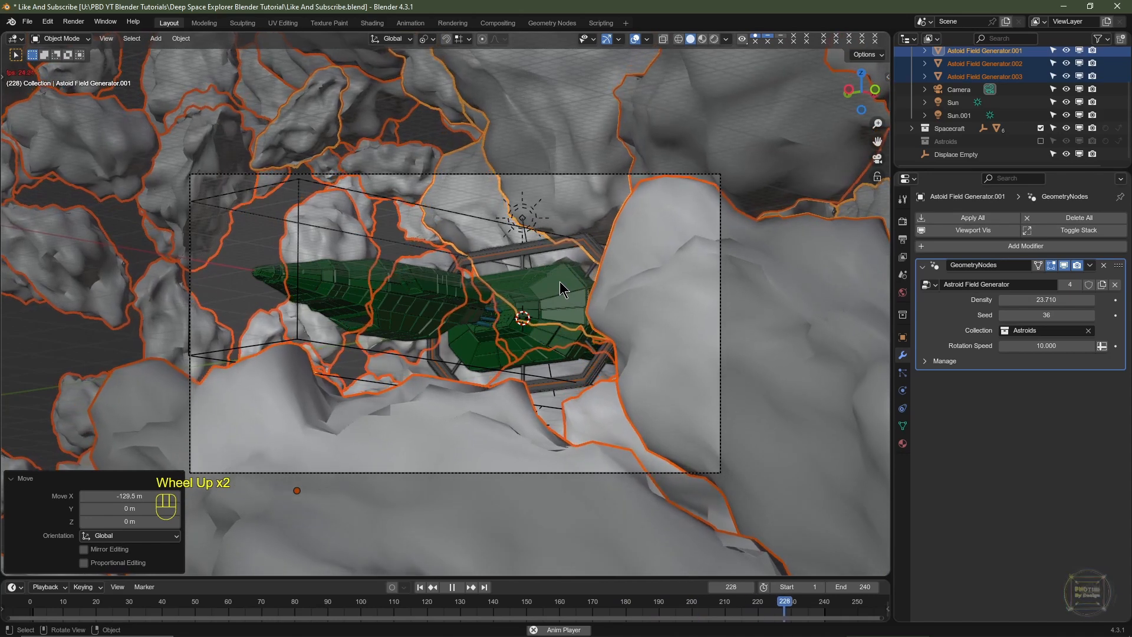
# Stop the playback, return to frame 1 and select the spacecraft's Empty Controller
pyautogui.press('space')
pyautogui.hotkey('shift', 'Left')
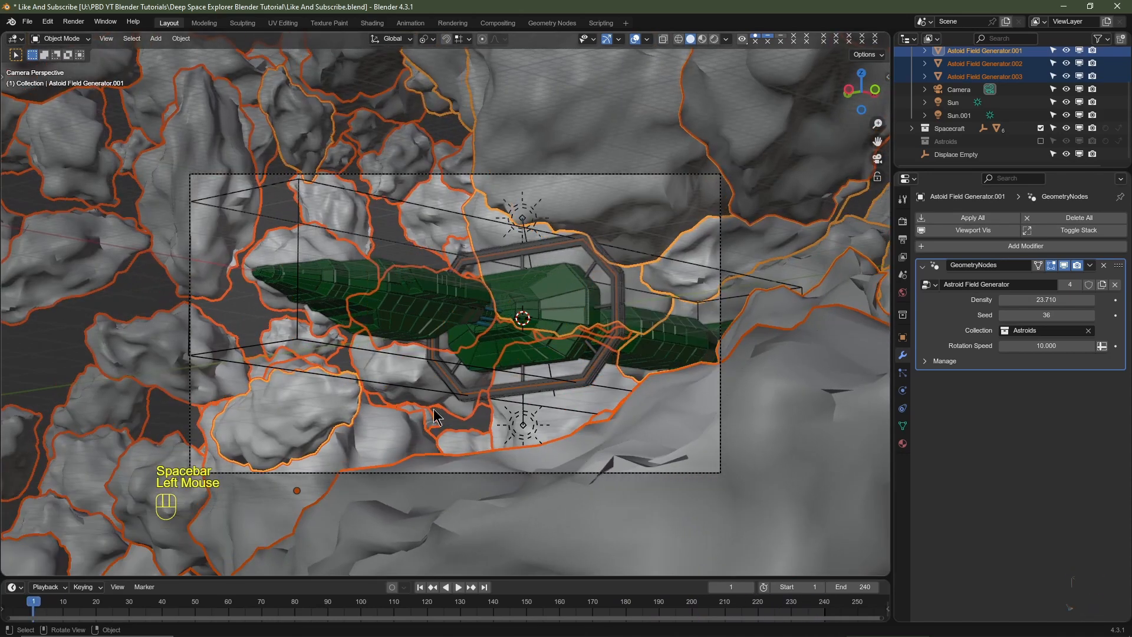
pyautogui.click(276, 186)
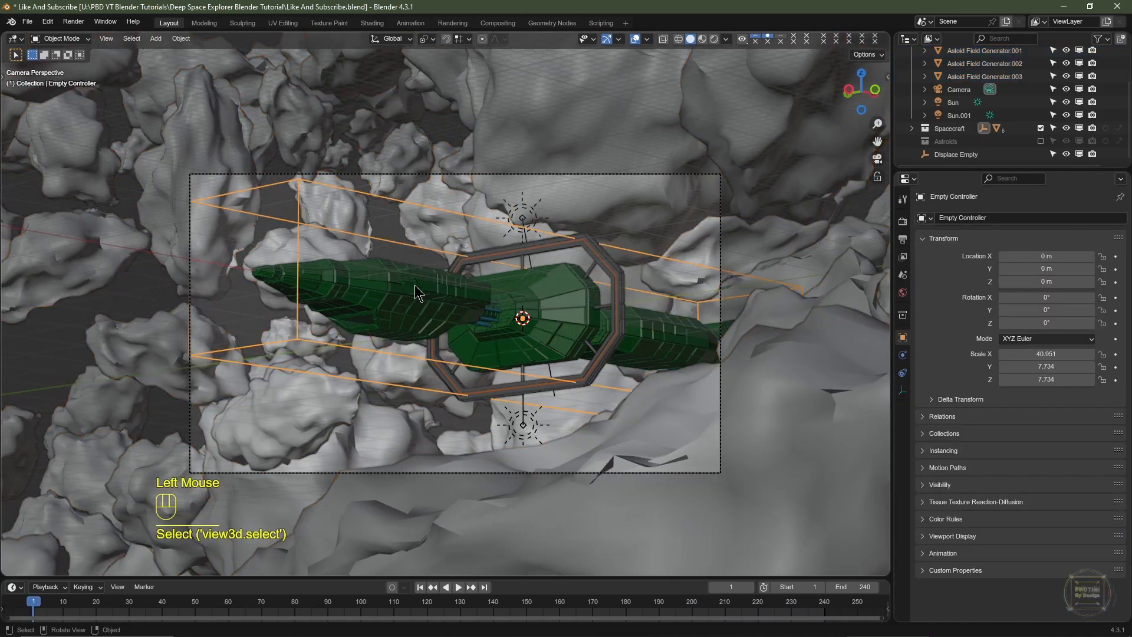
pyautogui.press('g')
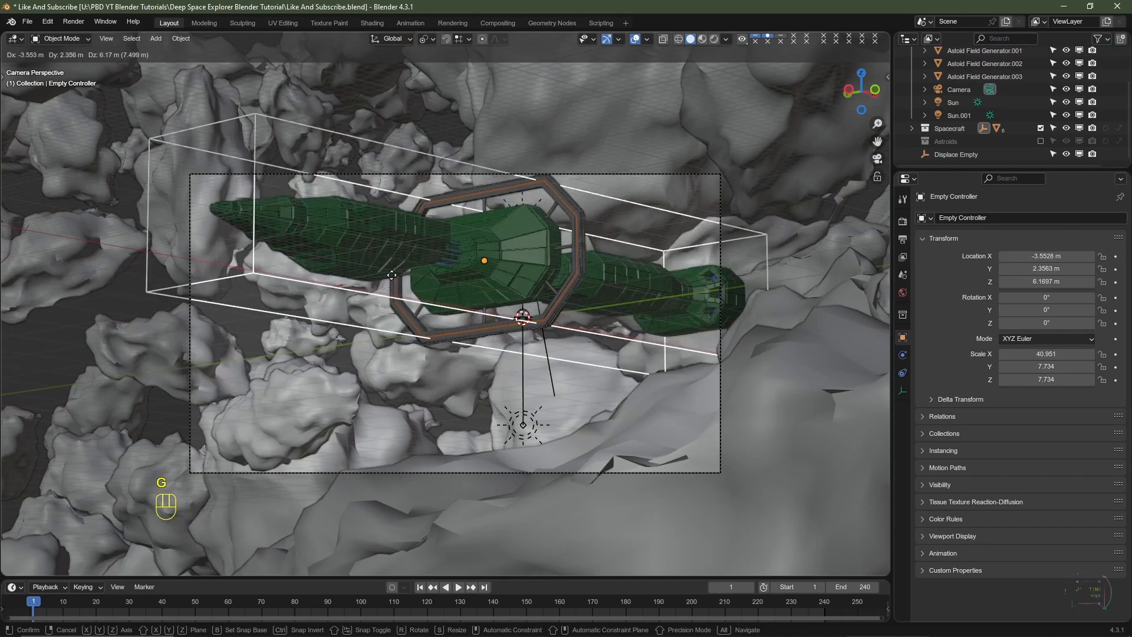
pyautogui.rightClick(440, 289)
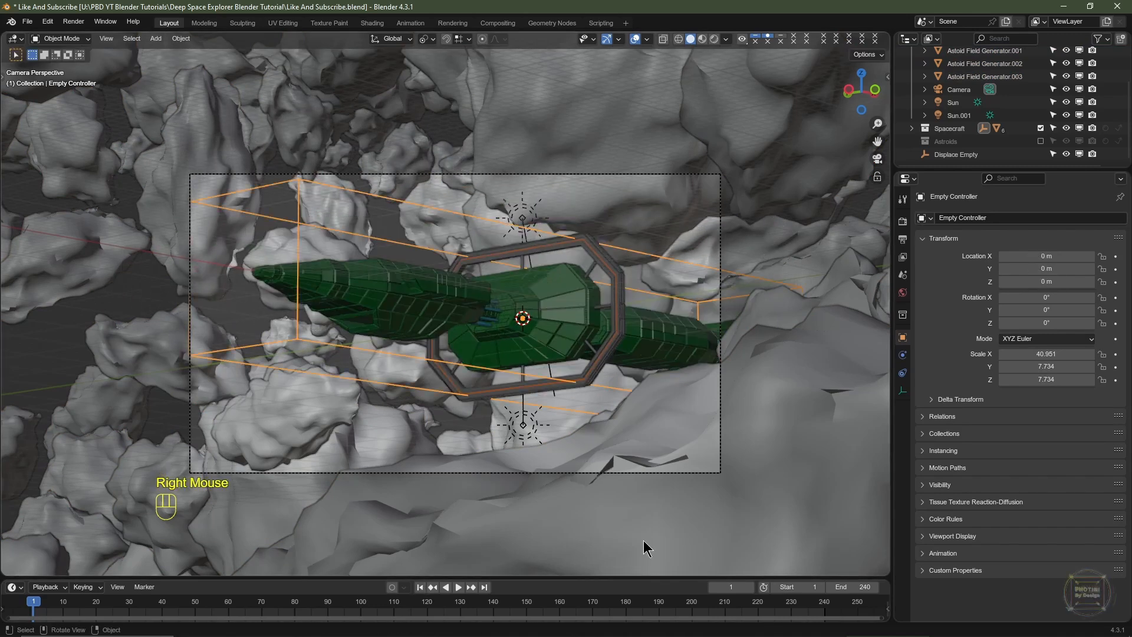
pyautogui.moveTo(1041, 254); pyautogui.dragTo(1023, 254)
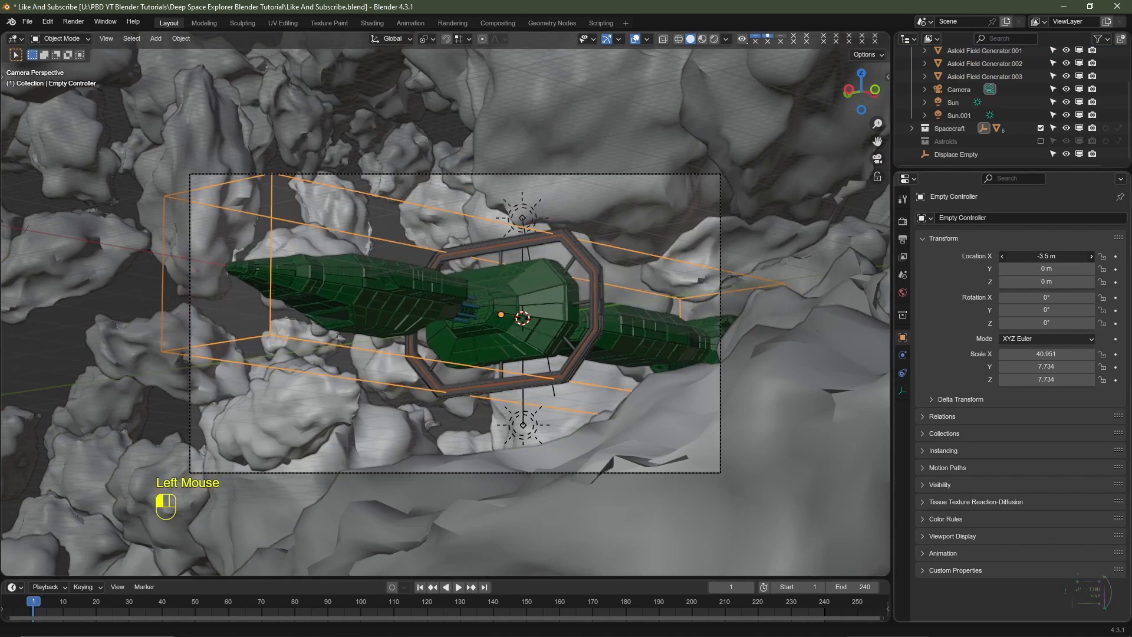
pyautogui.rightClick(1023, 254)
# Keyframe the Empty Controller's X location at 0 m on frame 1 and at -100 m on frame 240
pyautogui.click(1115, 256)
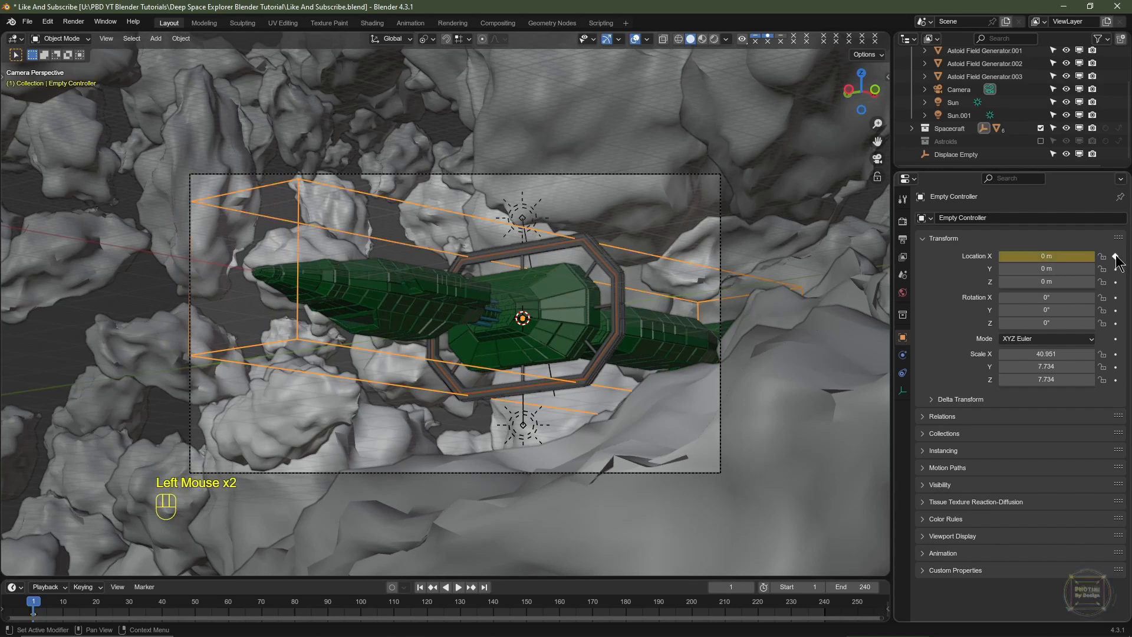
pyautogui.hotkey('shift', 'Right')
pyautogui.press('t')
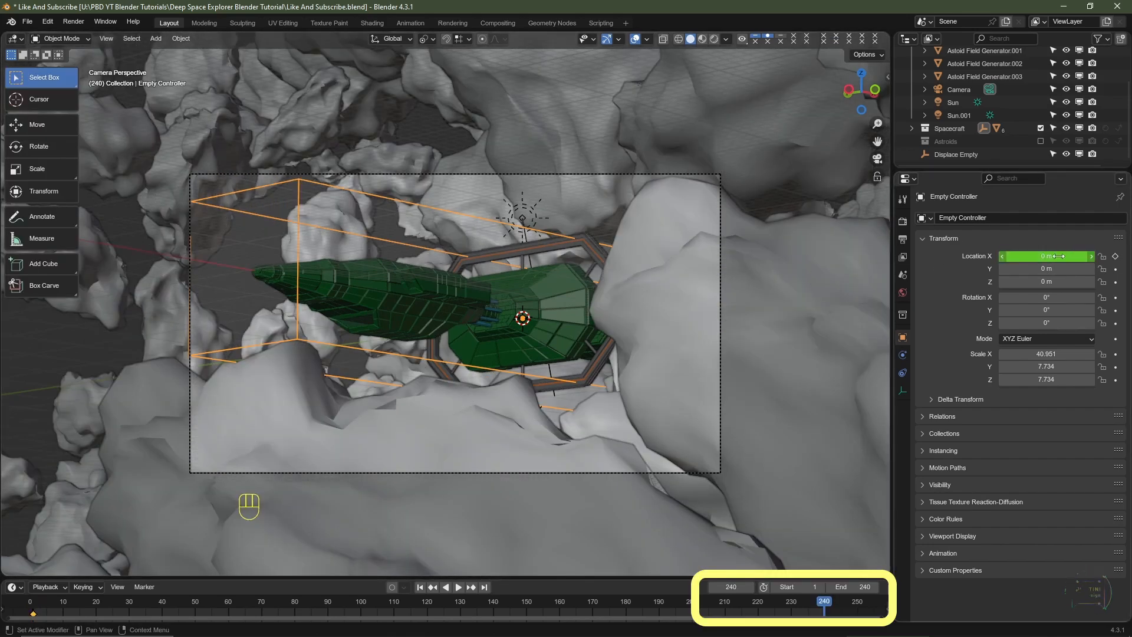
pyautogui.keyDown('ctrl'); pyautogui.moveTo(1082, 255); pyautogui.dragTo(1061, 262); pyautogui.keyUp('ctrl')
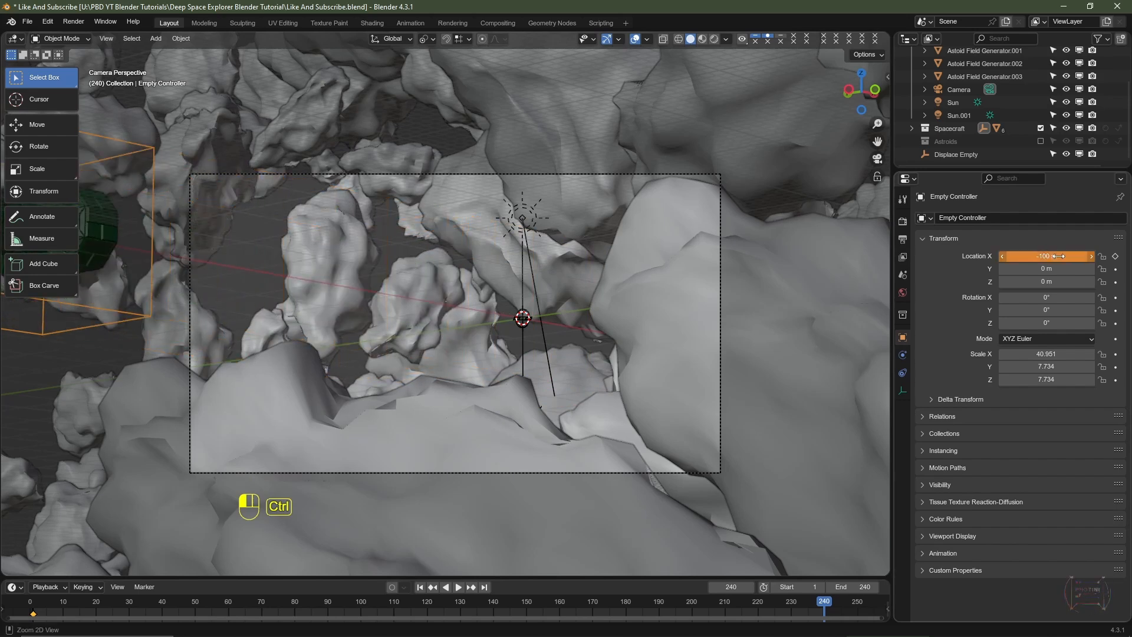
pyautogui.click(1116, 257)
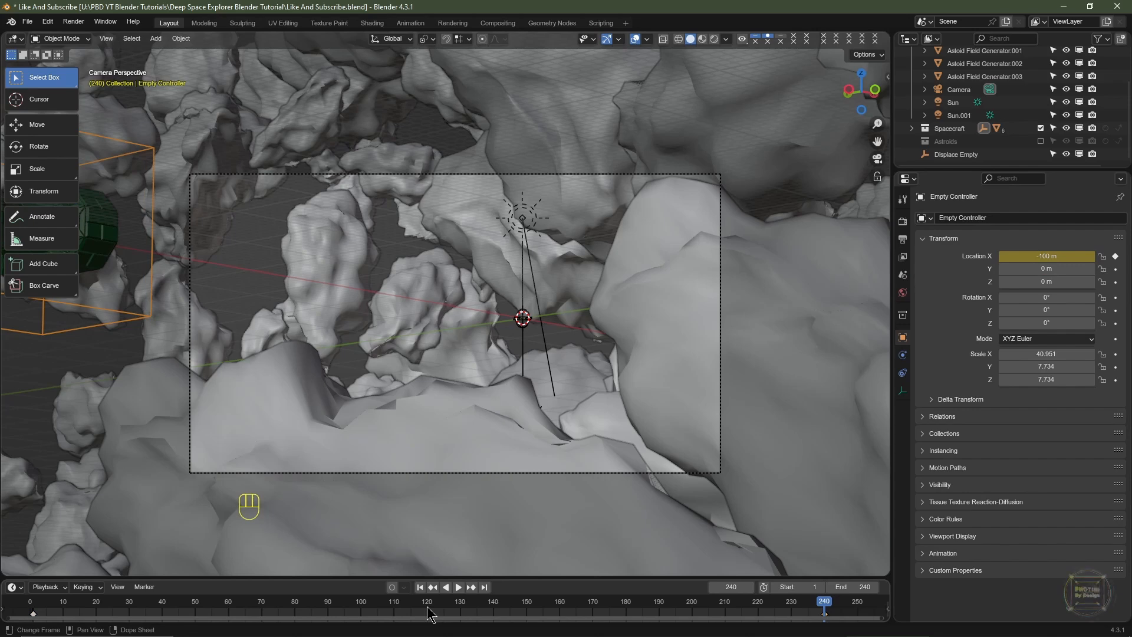
# Set the keyframe interpolation to linear and play the spacecraft's flight through the camera view
pyautogui.press('t')
pyautogui.click(218, 555)
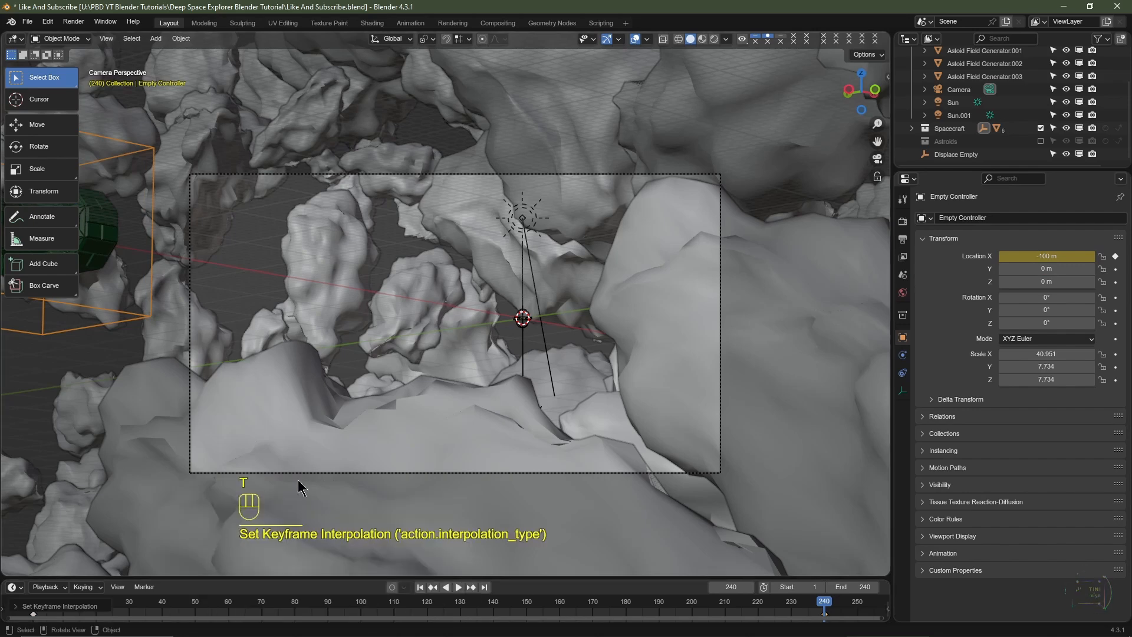
pyautogui.press('space')
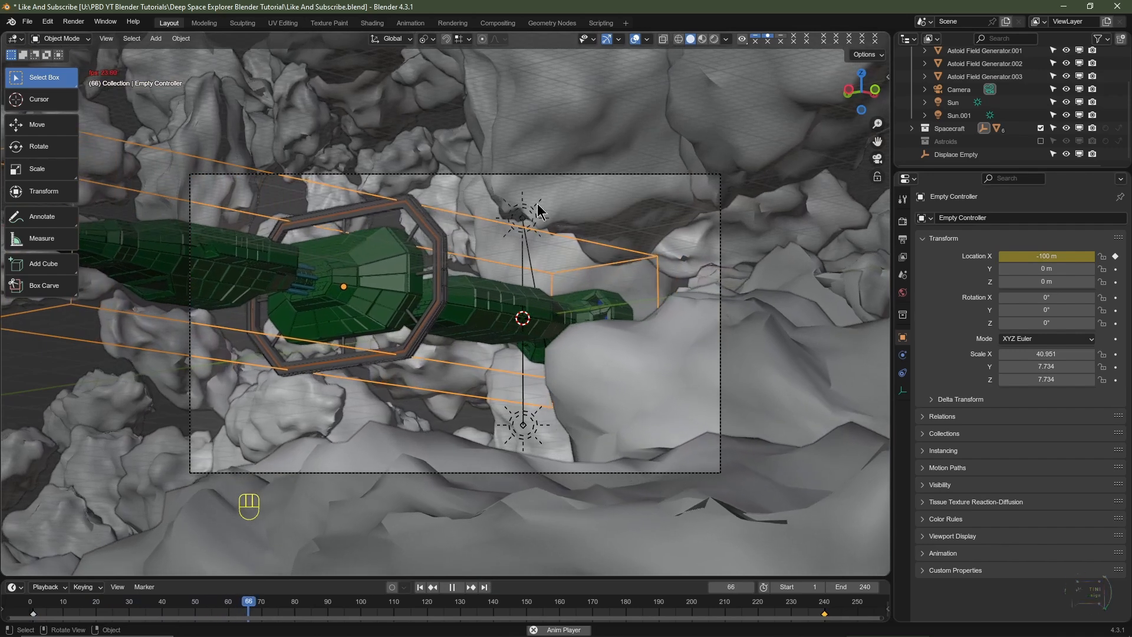
pyautogui.press('space')
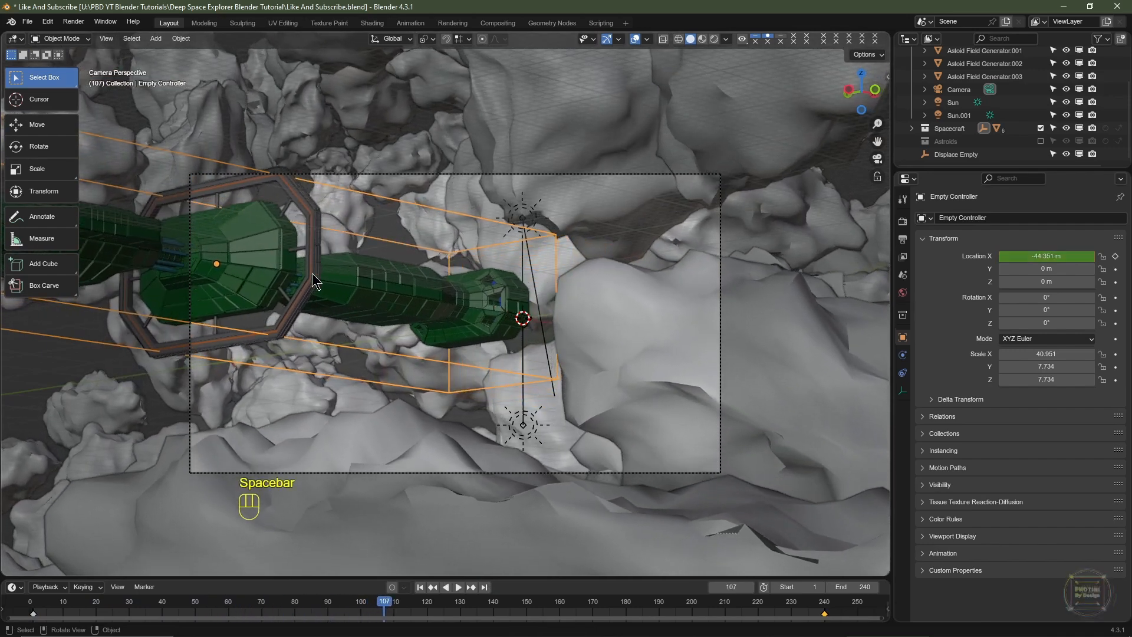
pyautogui.click(419, 587)
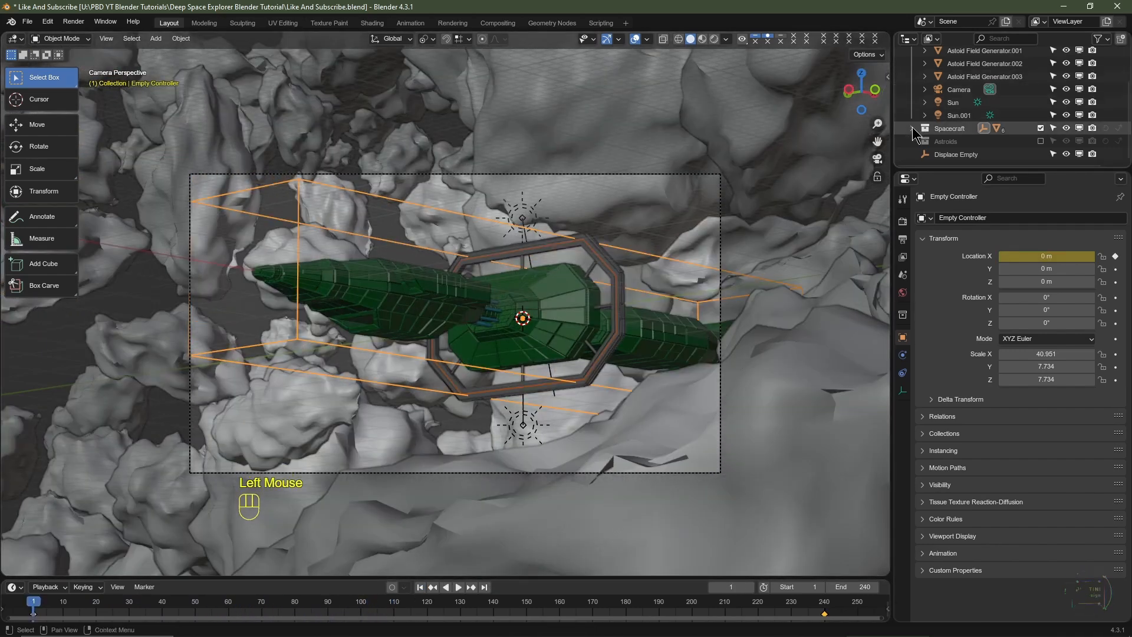
# Expand the Spacecraft collection to locate its Empty Controller, and add a Damped Track constraint to the camera
pyautogui.click(914, 128)
pyautogui.scroll(-3, 943, 118)
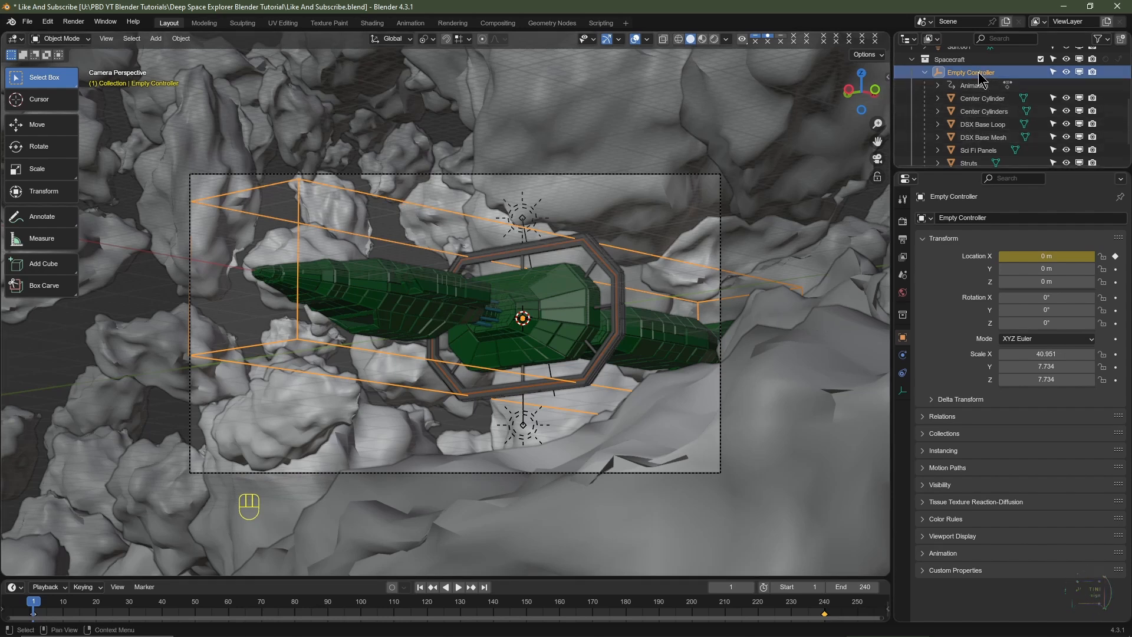
pyautogui.click(519, 174)
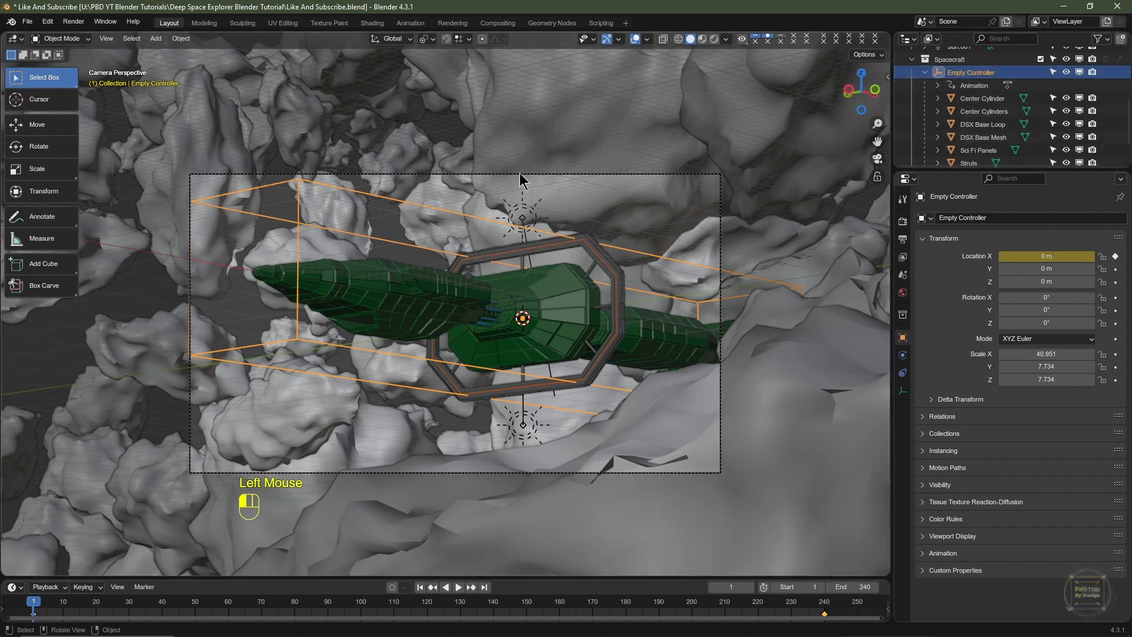
pyautogui.click(906, 376)
pyautogui.click(987, 216)
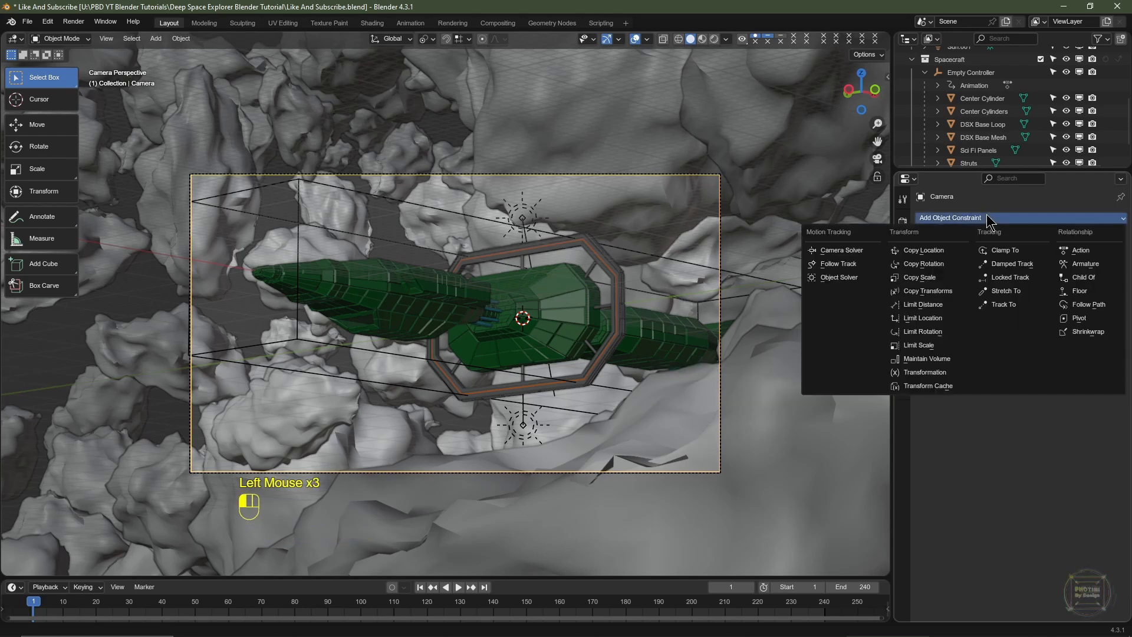
pyautogui.click(997, 270)
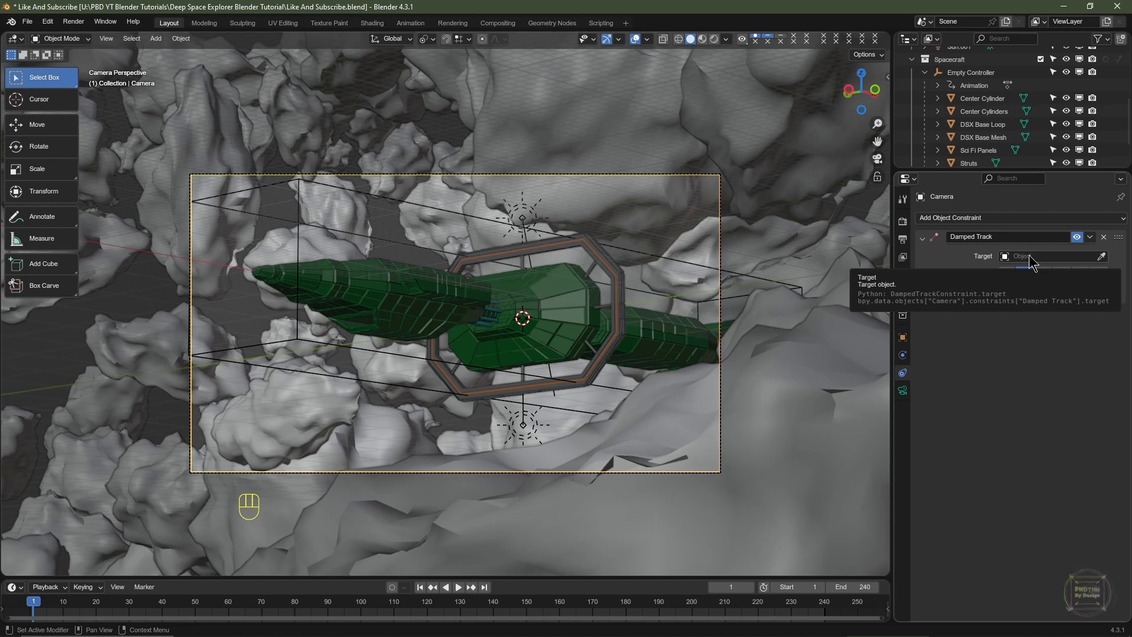
# Set the camera's Damped Track target to Empty Controller and its track axis to -Z
pyautogui.click(1030, 257)
pyautogui.scroll(-5, 1003, 384)
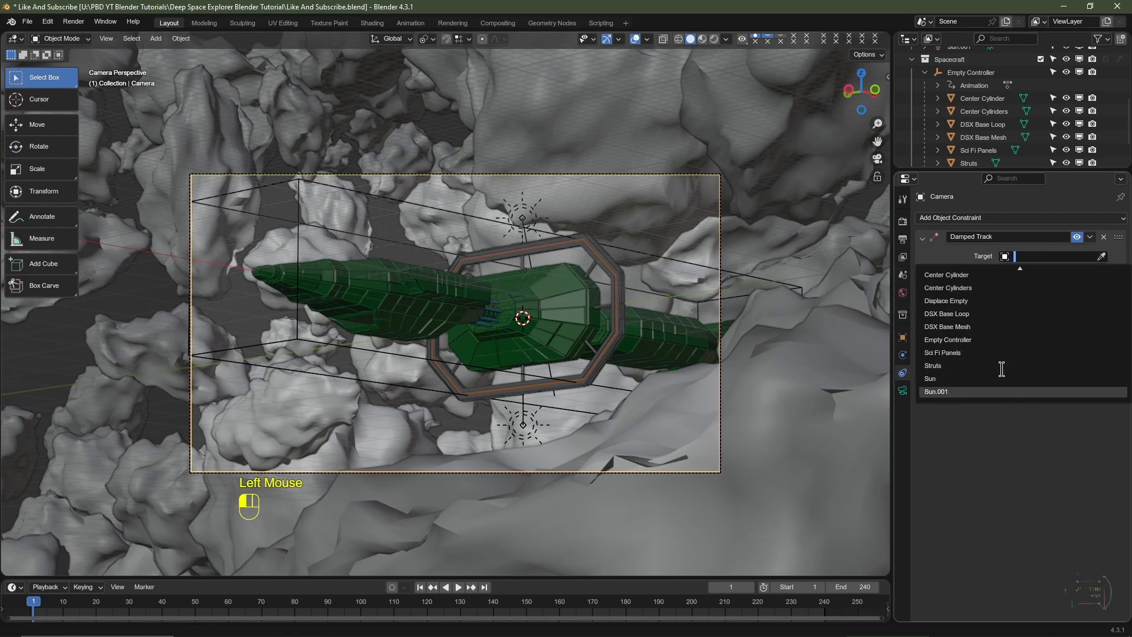
pyautogui.click(963, 342)
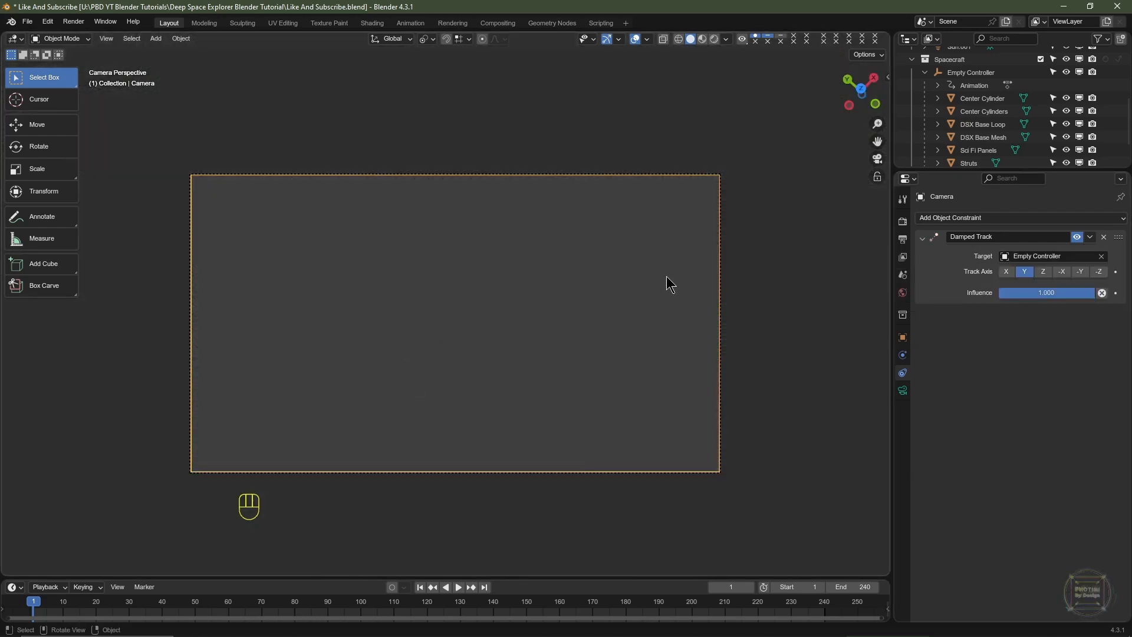
pyautogui.click(1044, 272)
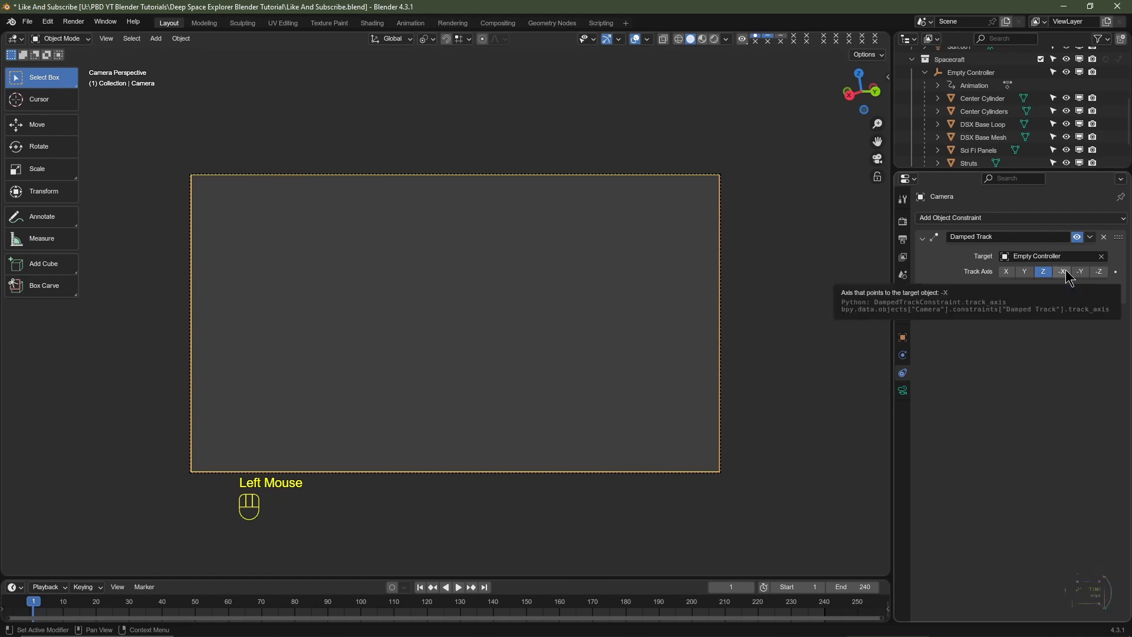
pyautogui.click(1070, 273)
pyautogui.click(1082, 273)
pyautogui.click(1100, 274)
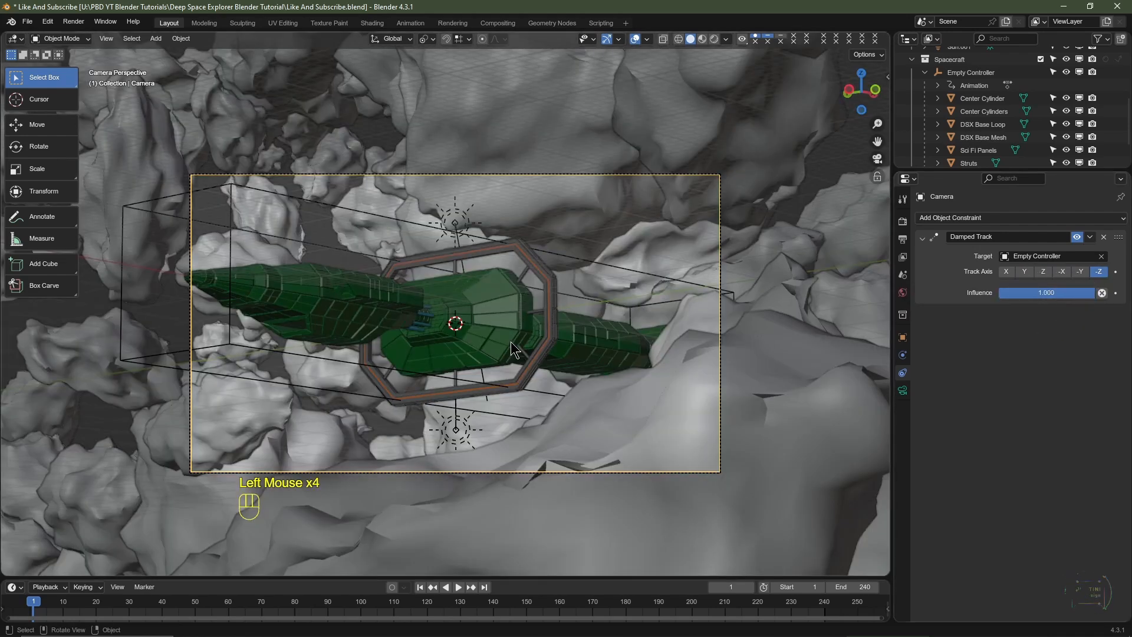
# Play the animation to check how the camera tracks the spacecraft, and return to frame 1
pyautogui.press('space')
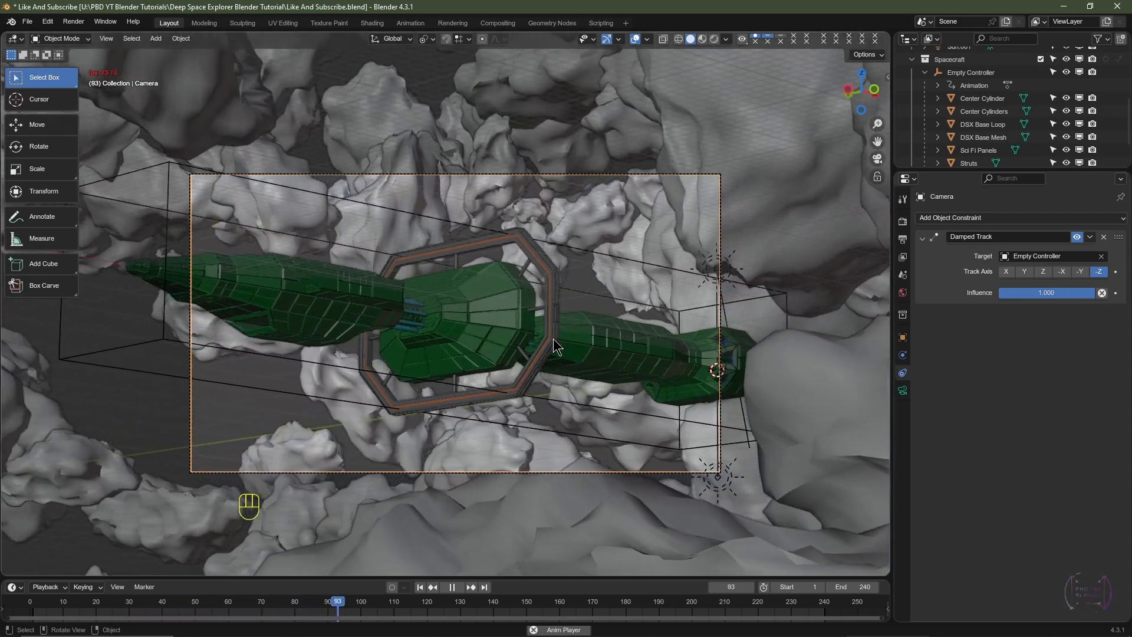
pyautogui.press('space')
pyautogui.click(420, 587)
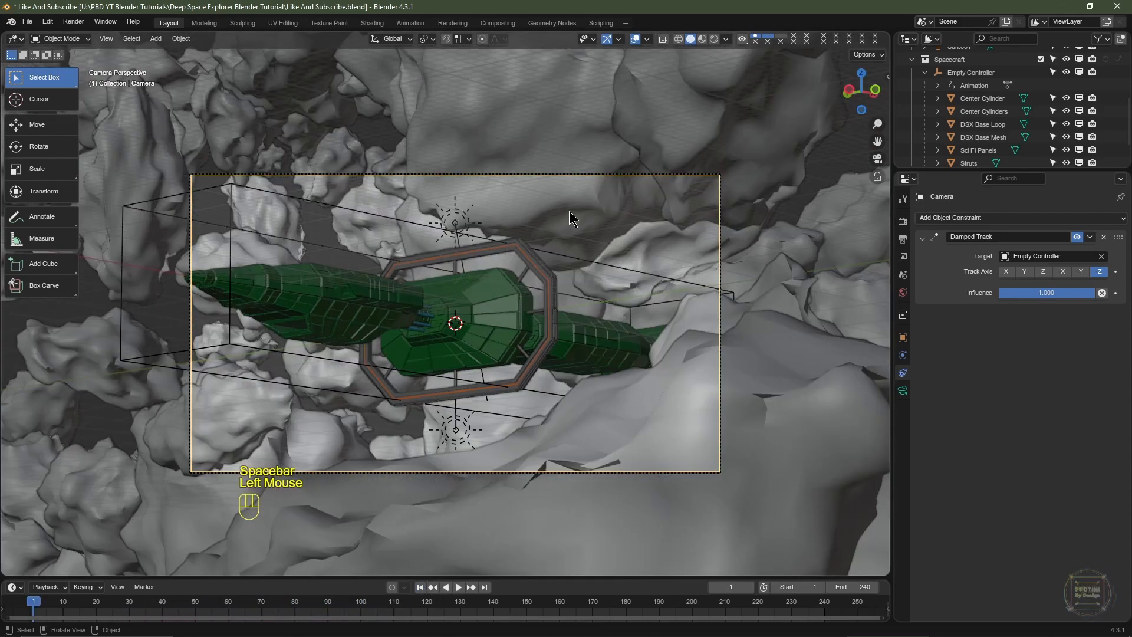
# Move the camera farther from the spacecraft, to -252.29 m in X and -216.99 m in Y
pyautogui.scroll(-2, 957, 106)
pyautogui.scroll(2, 958, 107)
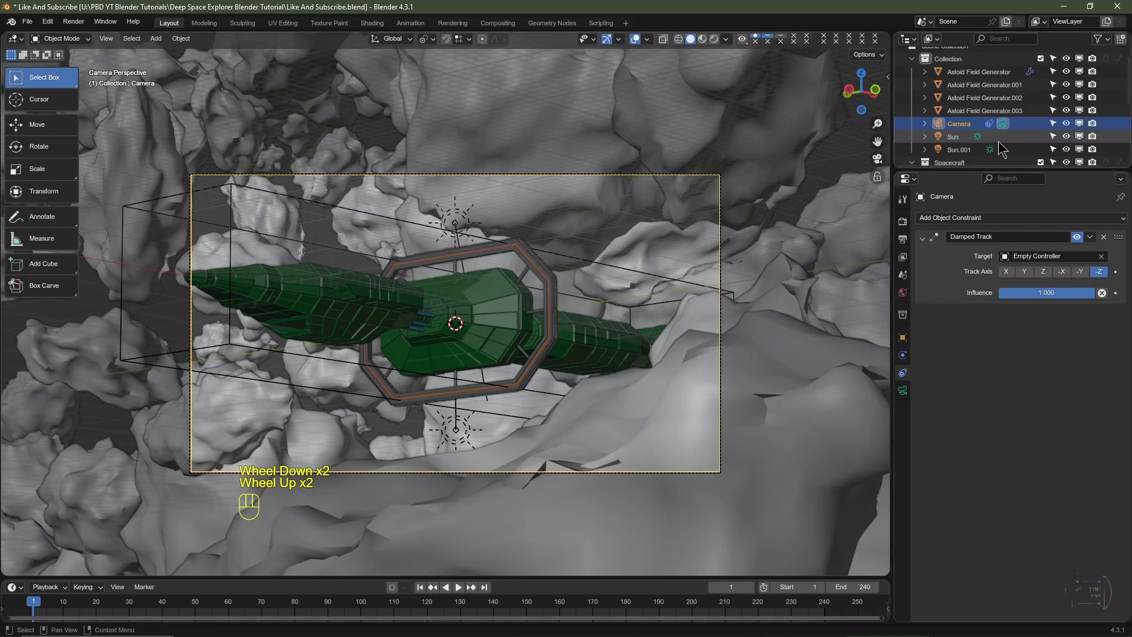
pyautogui.scroll(-2, 958, 107)
pyautogui.scroll(1, 958, 107)
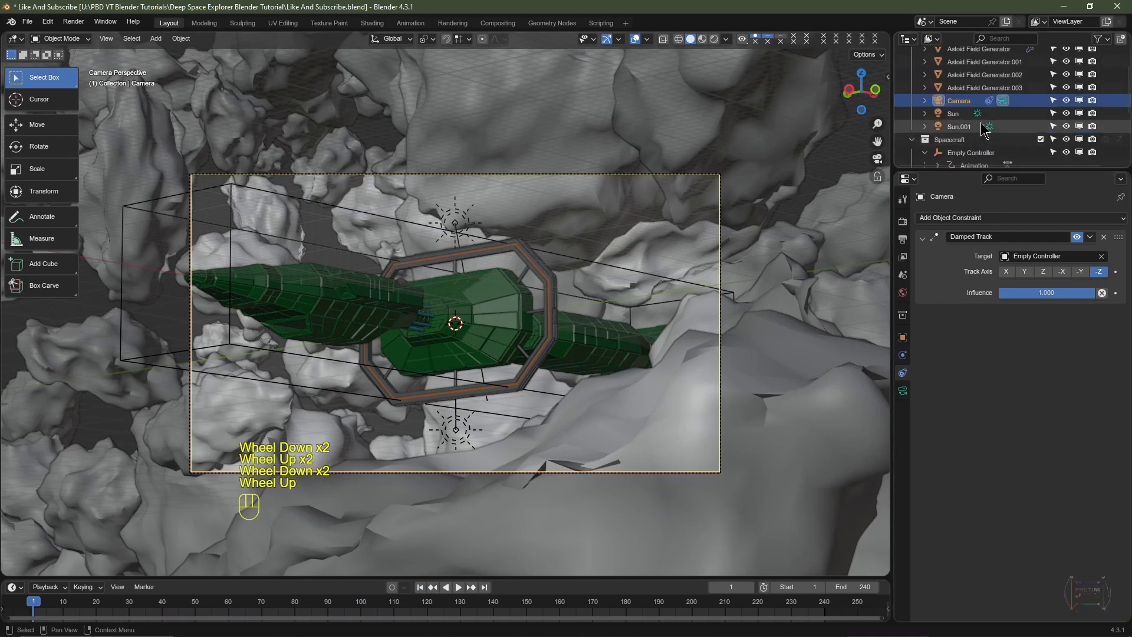
pyautogui.click(903, 337)
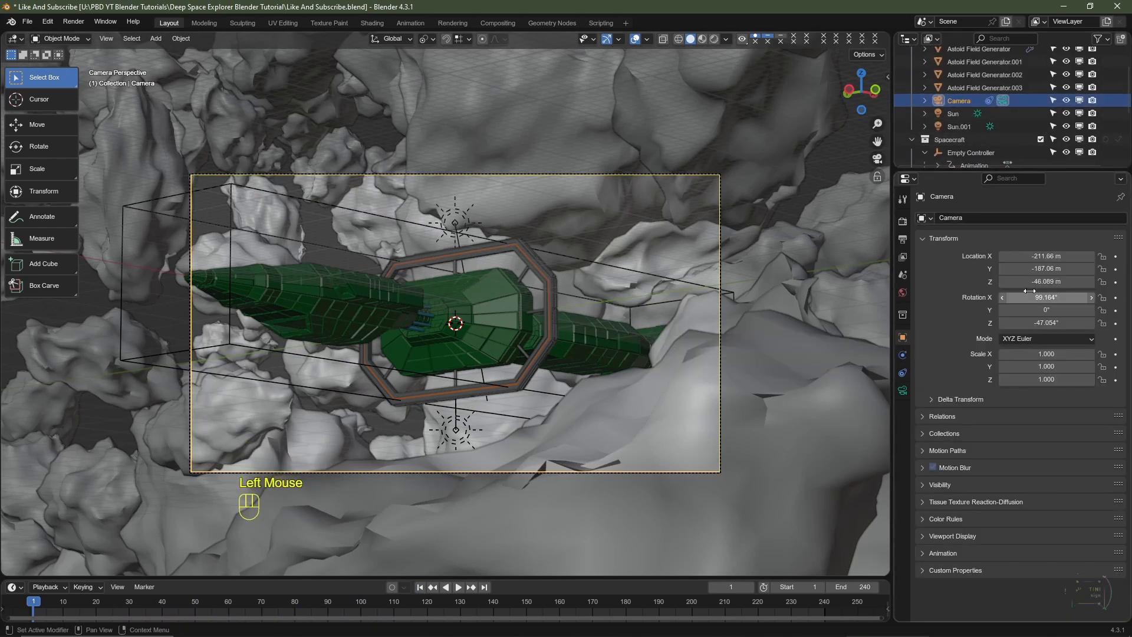
pyautogui.moveTo(1047, 268); pyautogui.dragTo(777, 238)
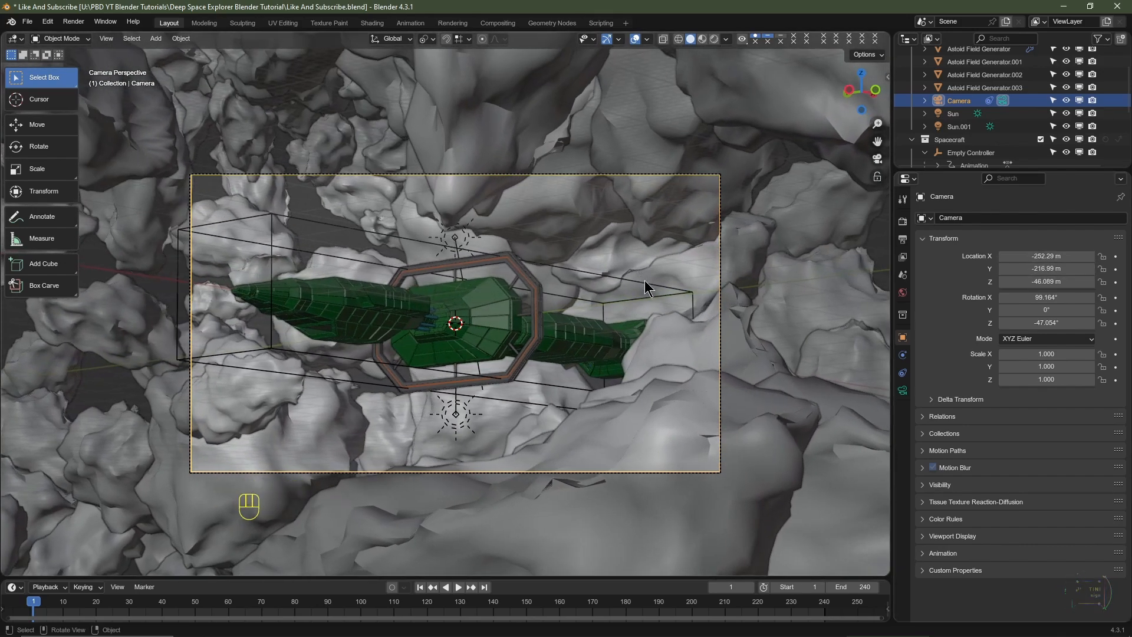
# Play the animation from the new camera position, inspect the last frame and return to frame 1
pyautogui.press('space')
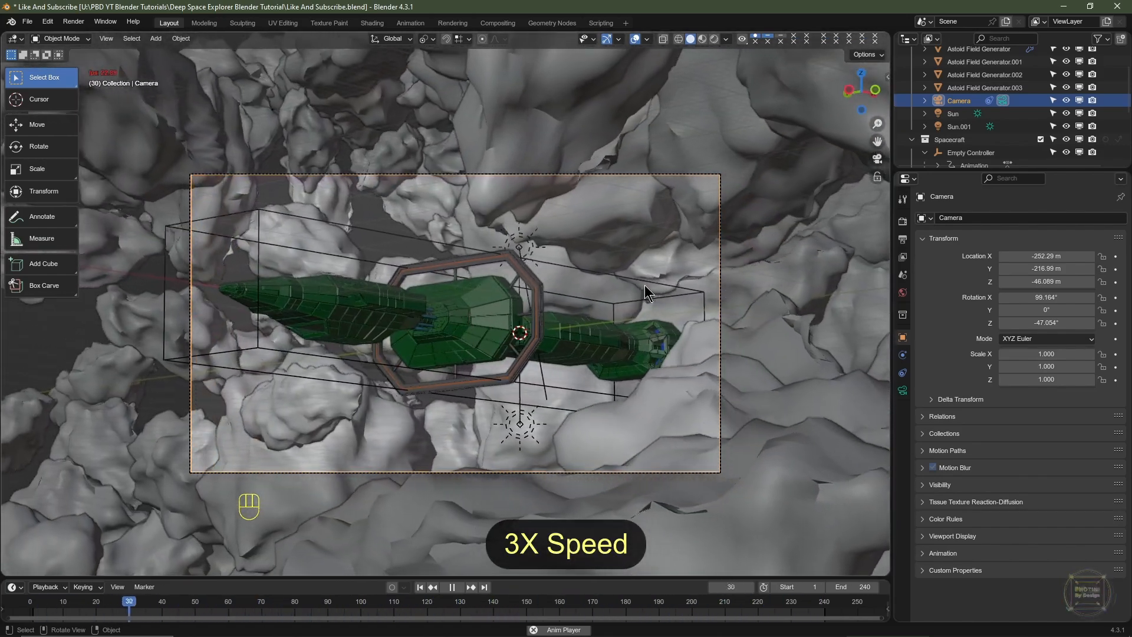
pyautogui.press('space')
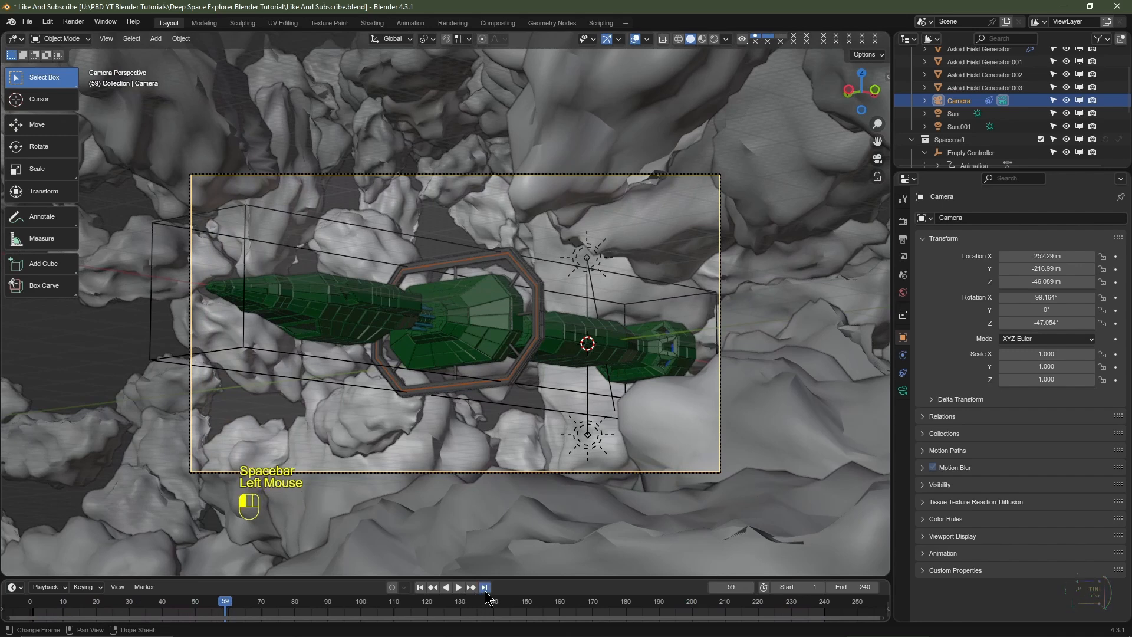
pyautogui.click(485, 588)
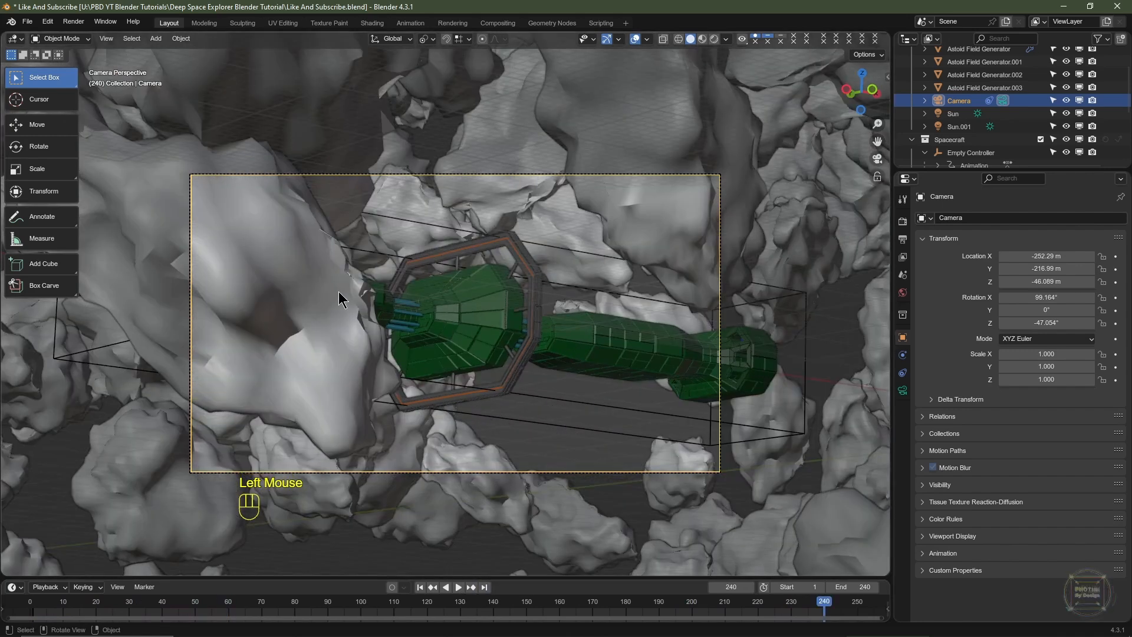
pyautogui.hotkey('shift', 'Left')
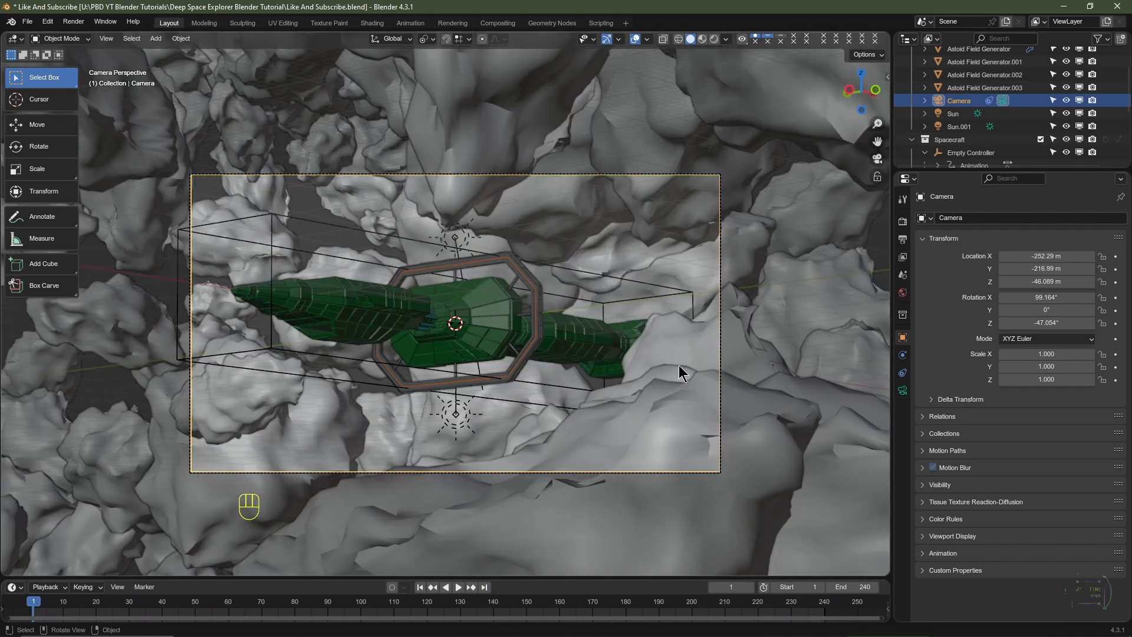
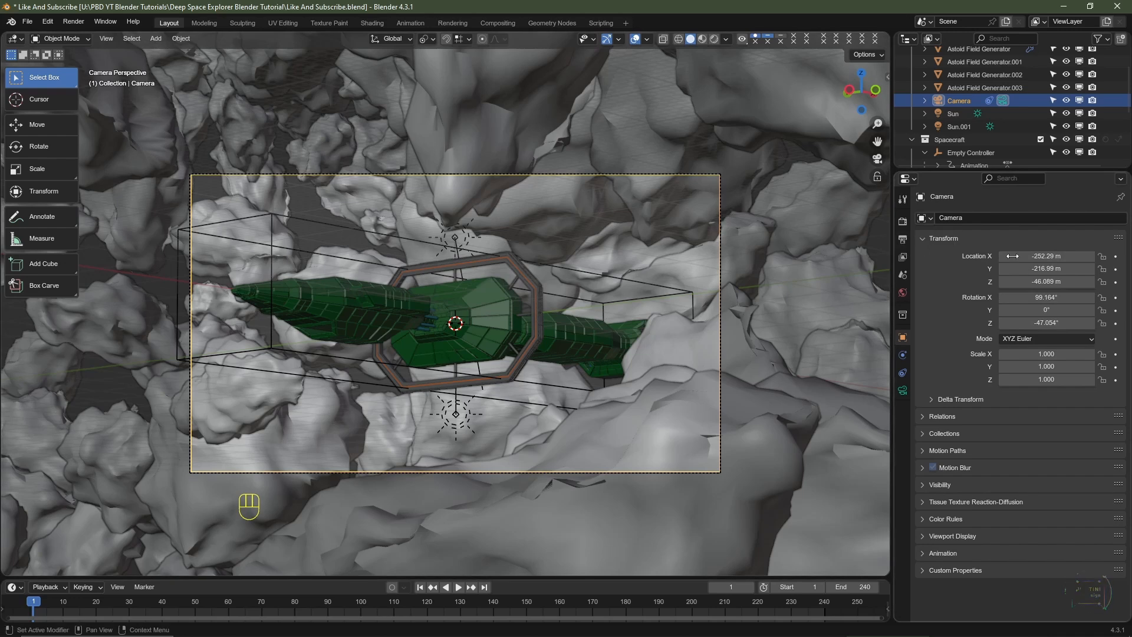
# Reposition the camera at -225.14 m in X and -236 m in Y, and play the animation to check the framing
pyautogui.moveTo(1059, 256); pyautogui.dragTo(1038, 268)
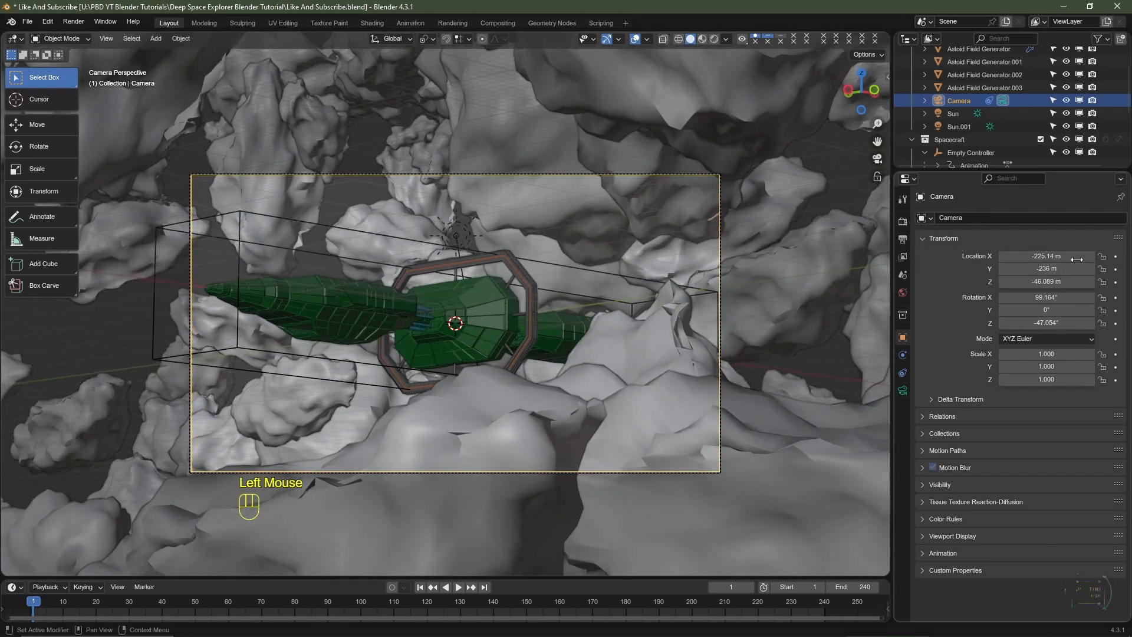
pyautogui.press('space')
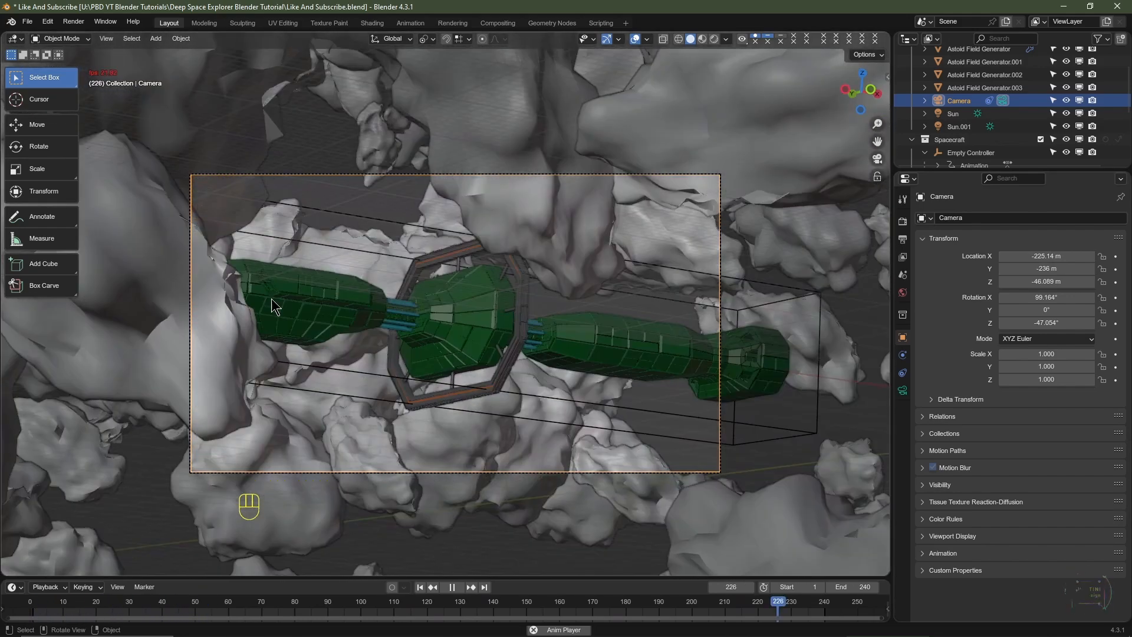
pyautogui.press('space')
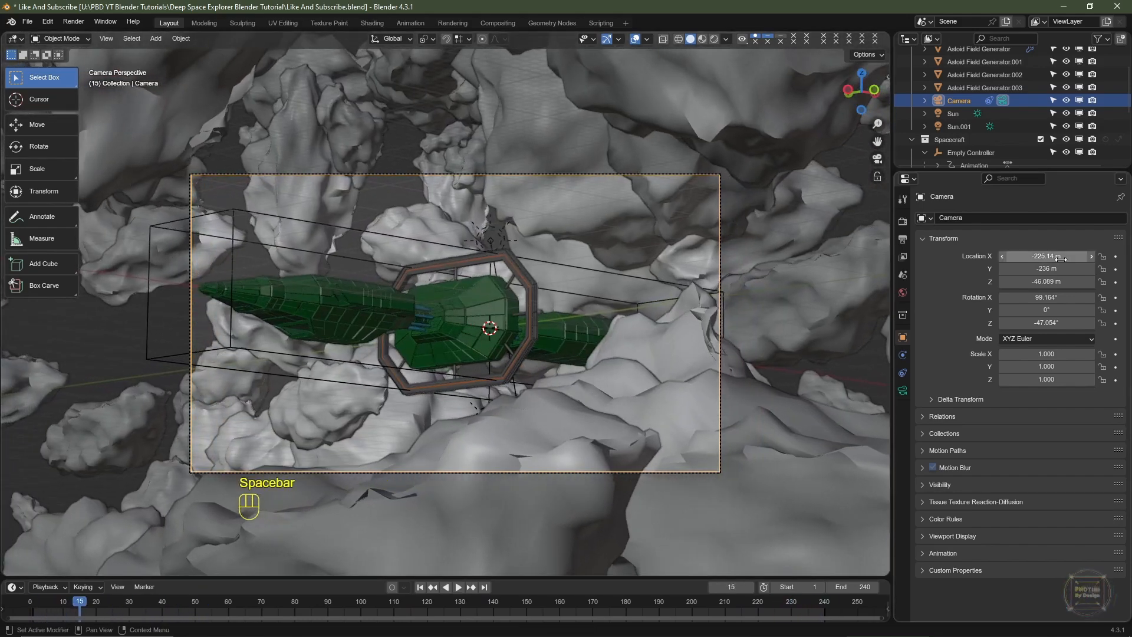
# Reposition the camera at -237.16 m in X, -227.78 m in Y and -60.549 m in Z, and play the animation to check the framing
pyautogui.moveTo(1047, 282)
pyautogui.mouseDown()
pyautogui.moveTo(996, 281)
pyautogui.moveTo(1062, 269)
pyautogui.mouseUp()
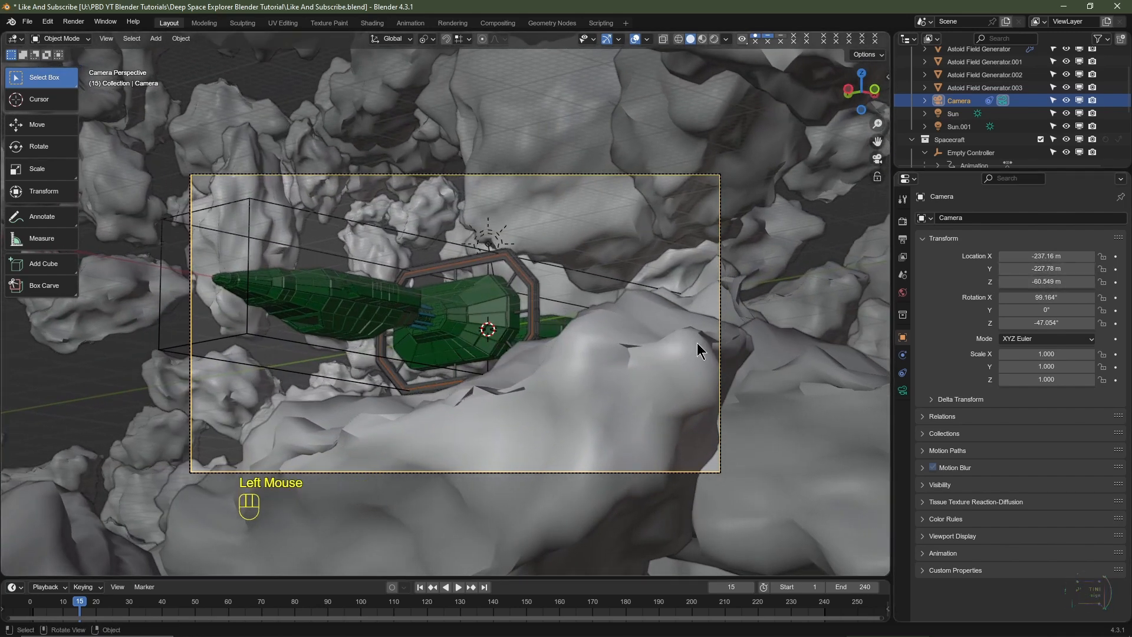
pyautogui.press('space')
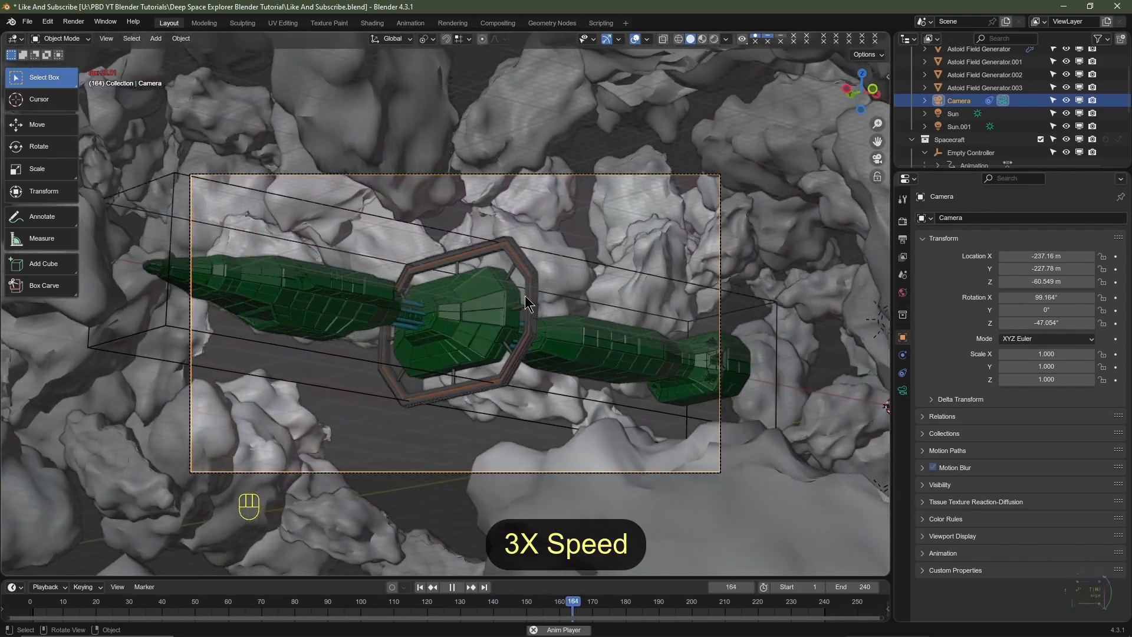
pyautogui.press('space')
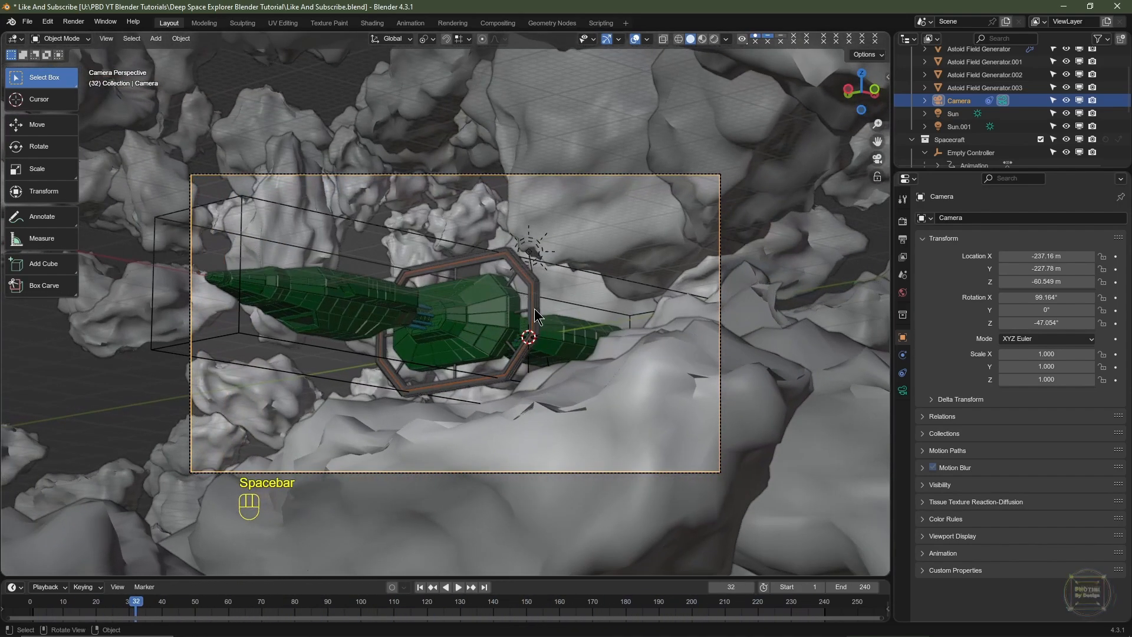
# Lower the camera to -65.599 m in Z and go to frame 240 to check the framing there
pyautogui.moveTo(1047, 281); pyautogui.dragTo(1020, 281)
pyautogui.moveTo(790, 606); pyautogui.dragTo(857, 606)
pyautogui.click(824, 605)
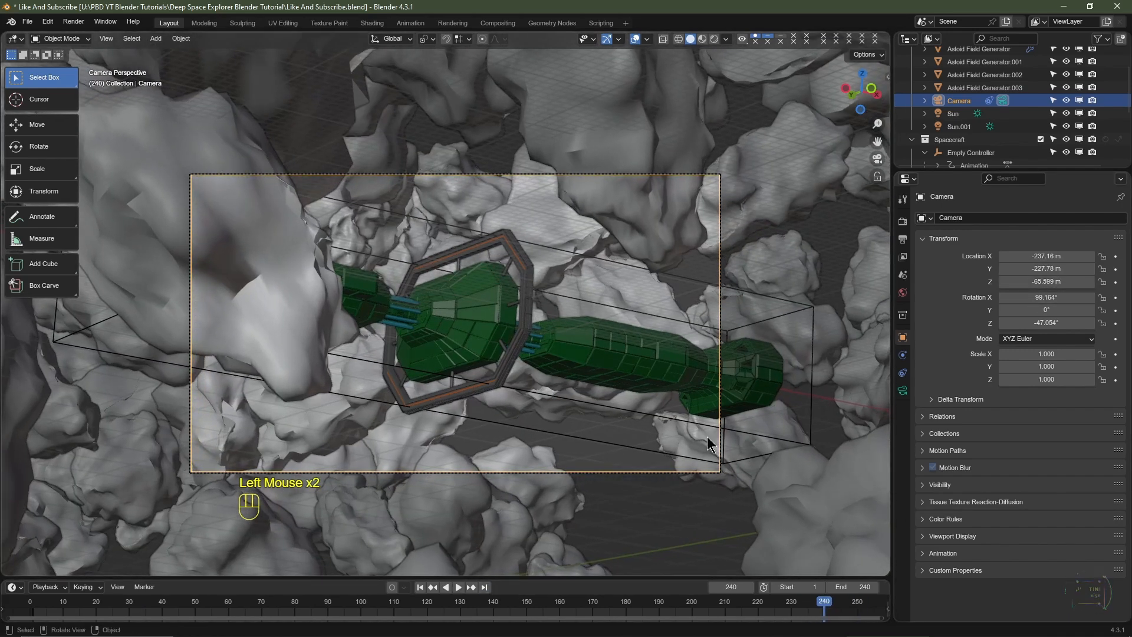
pyautogui.moveTo(1047, 282); pyautogui.dragTo(1070, 281)
# Select the Astoid Field Generator object blocking the spacecraft's nose and, in left view, raise its seed to 23
pyautogui.click(274, 289)
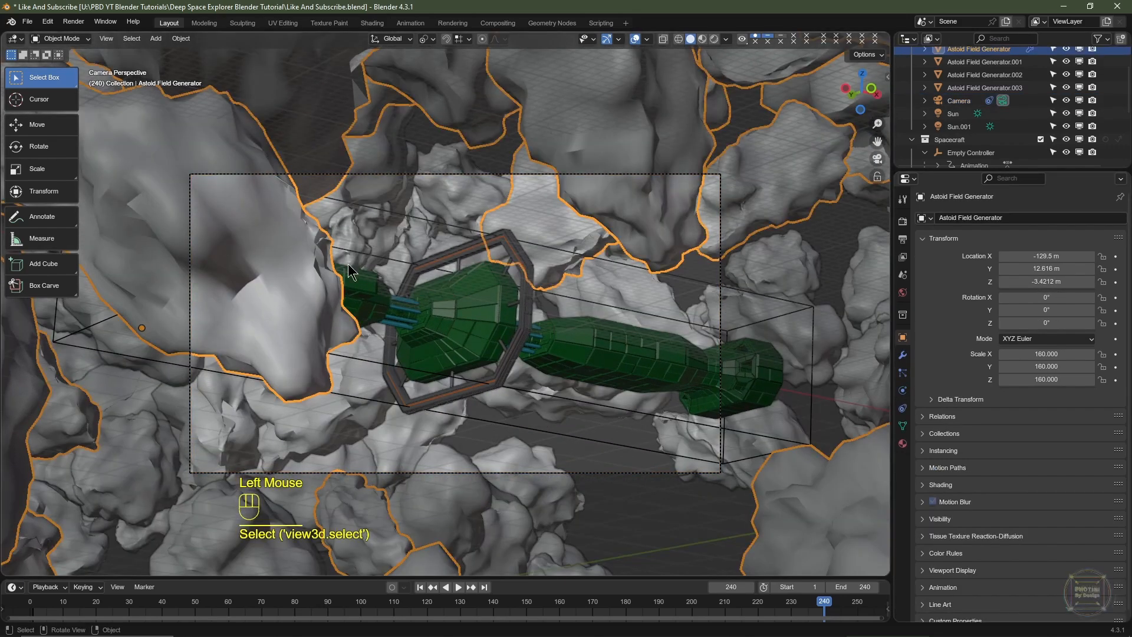
pyautogui.press('ctrl+KP_3')
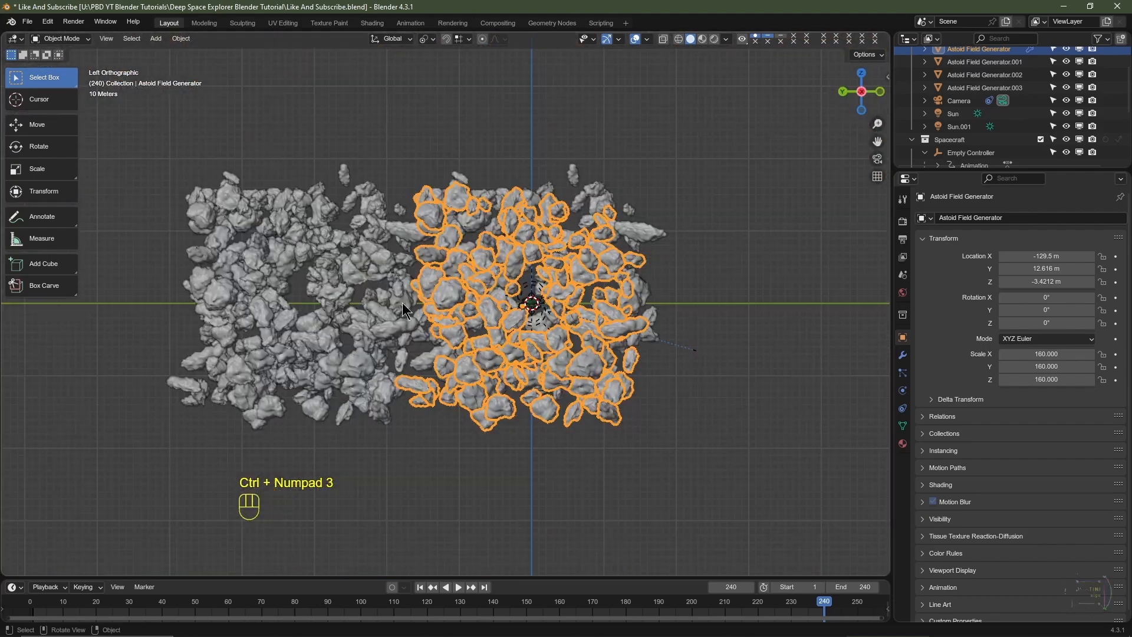
pyautogui.scroll(4, 403, 302)
pyautogui.keyDown('shift'); pyautogui.moveTo(765, 327); pyautogui.dragTo(524, 346, button='middle'); pyautogui.keyUp('shift')
pyautogui.scroll(1, 524, 346)
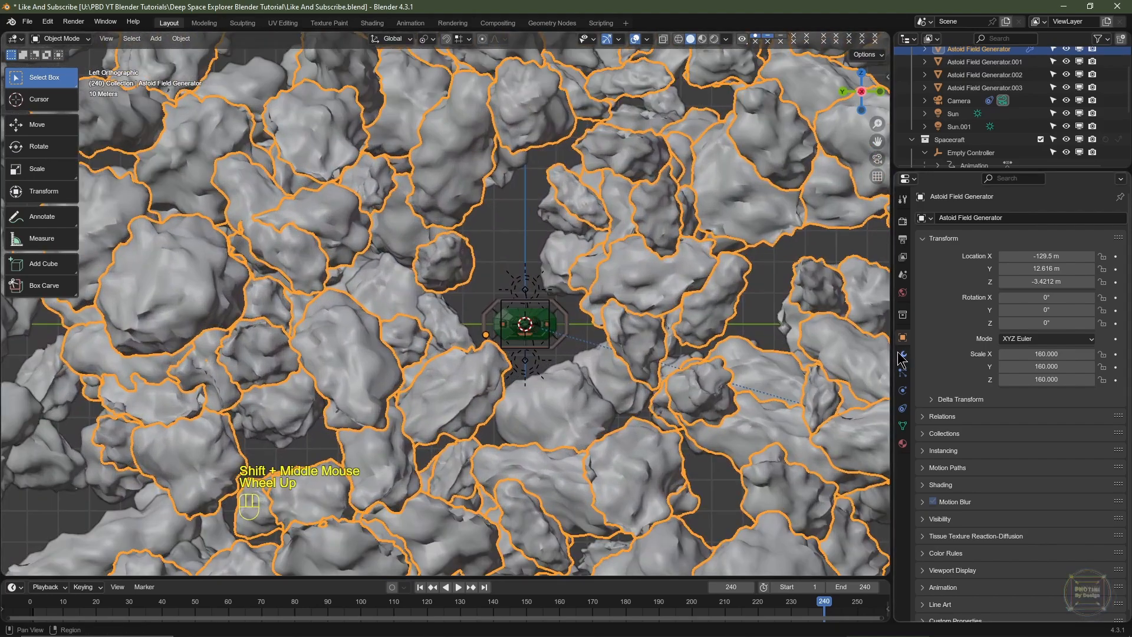
pyautogui.click(903, 356)
pyautogui.click(1091, 315)
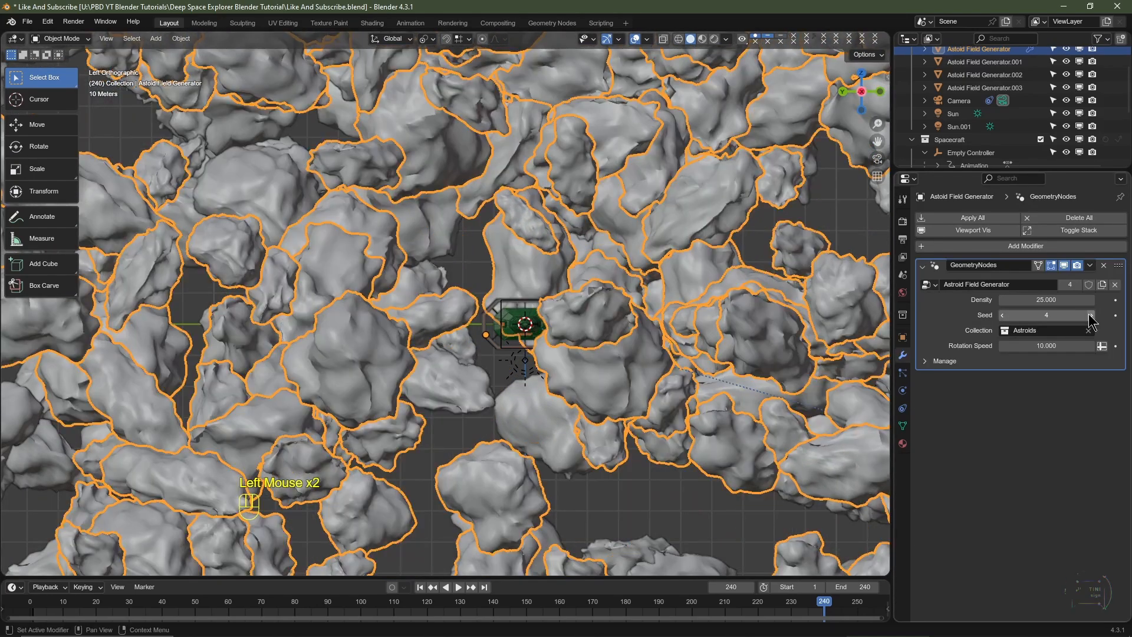
pyautogui.click(1092, 315)
pyautogui.click(1091, 315)
pyautogui.click(1091, 315)
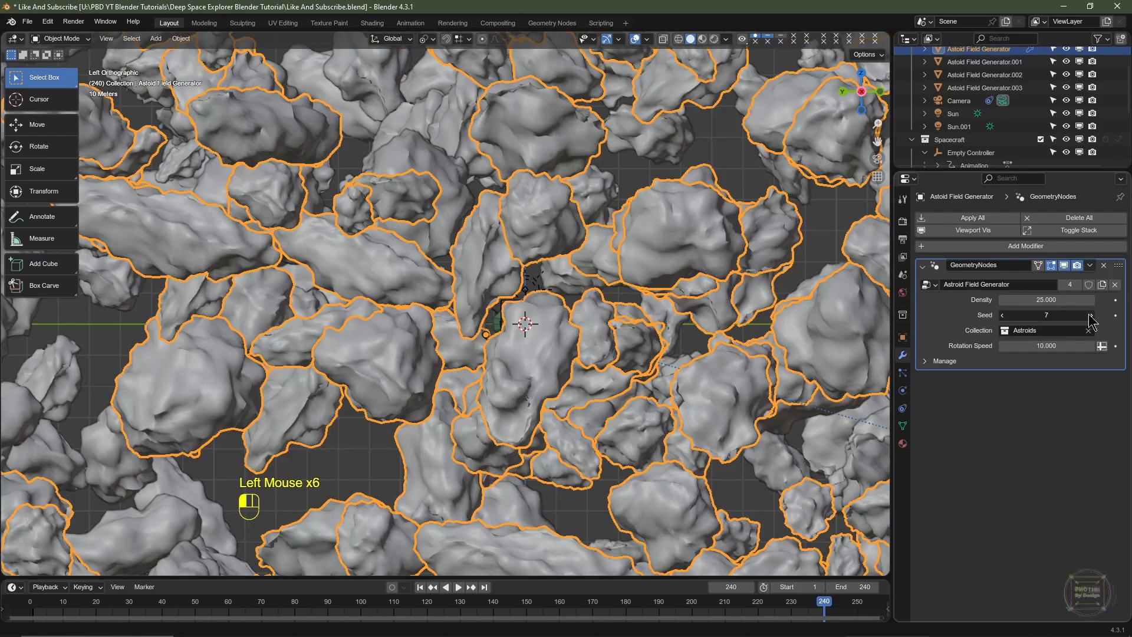
pyautogui.click(1091, 315)
pyautogui.click(1091, 315)
pyautogui.click(1091, 315)
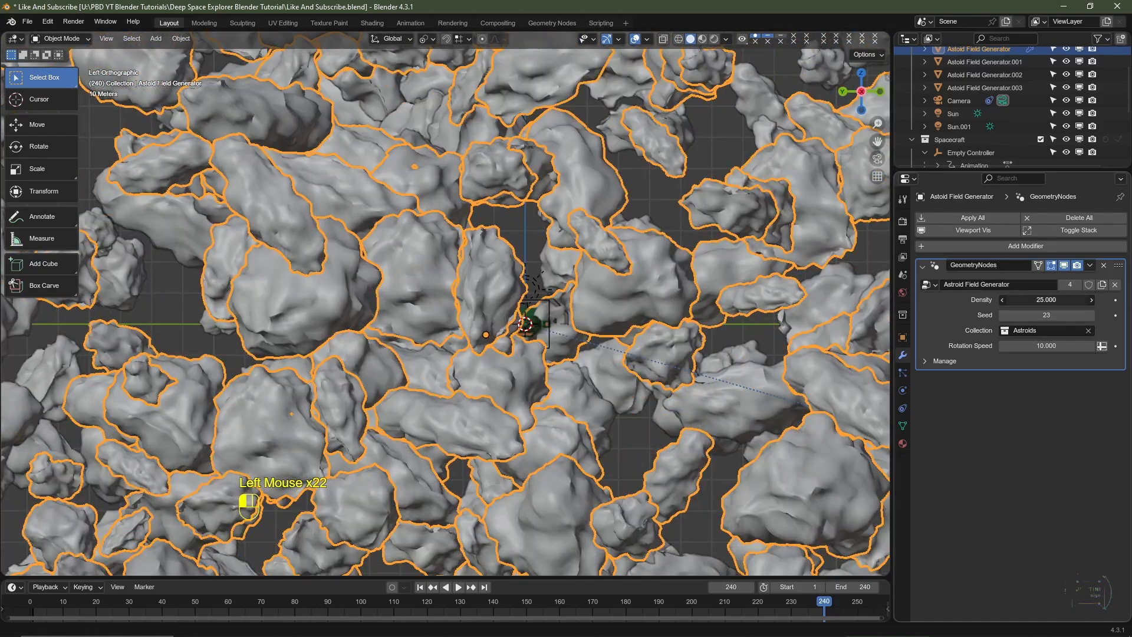
# Reduce the selected asteroid field's density to 22.250 and raise its seed to 38 to clear the spacecraft's path
pyautogui.moveTo(1046, 300); pyautogui.dragTo(1025, 300)
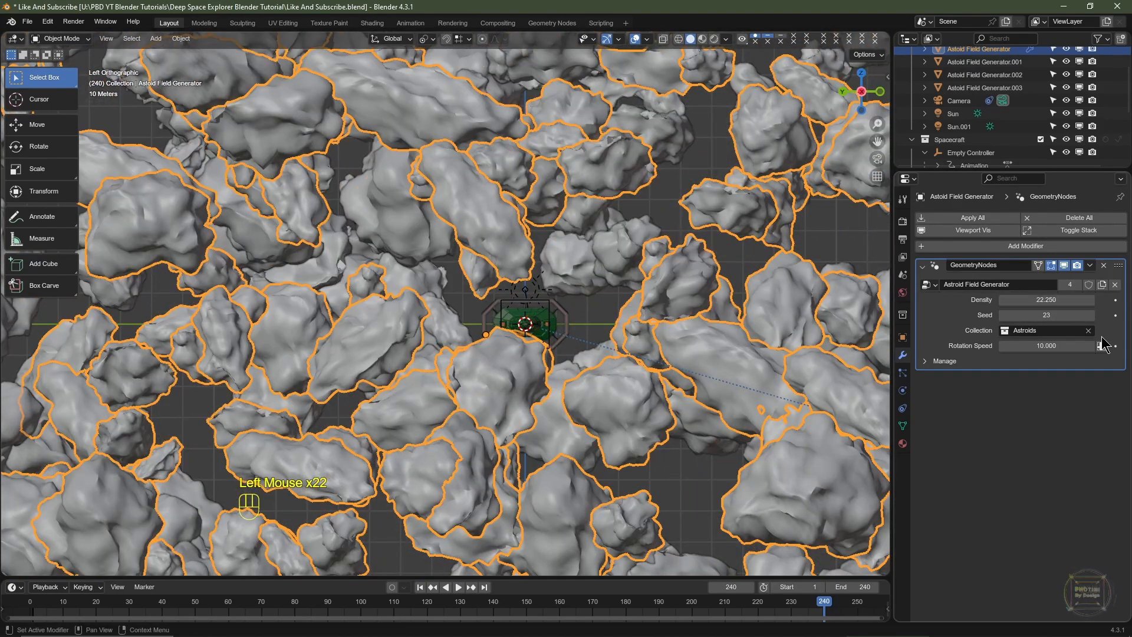
pyautogui.click(1092, 315)
pyautogui.click(1092, 315)
pyautogui.click(1092, 315)
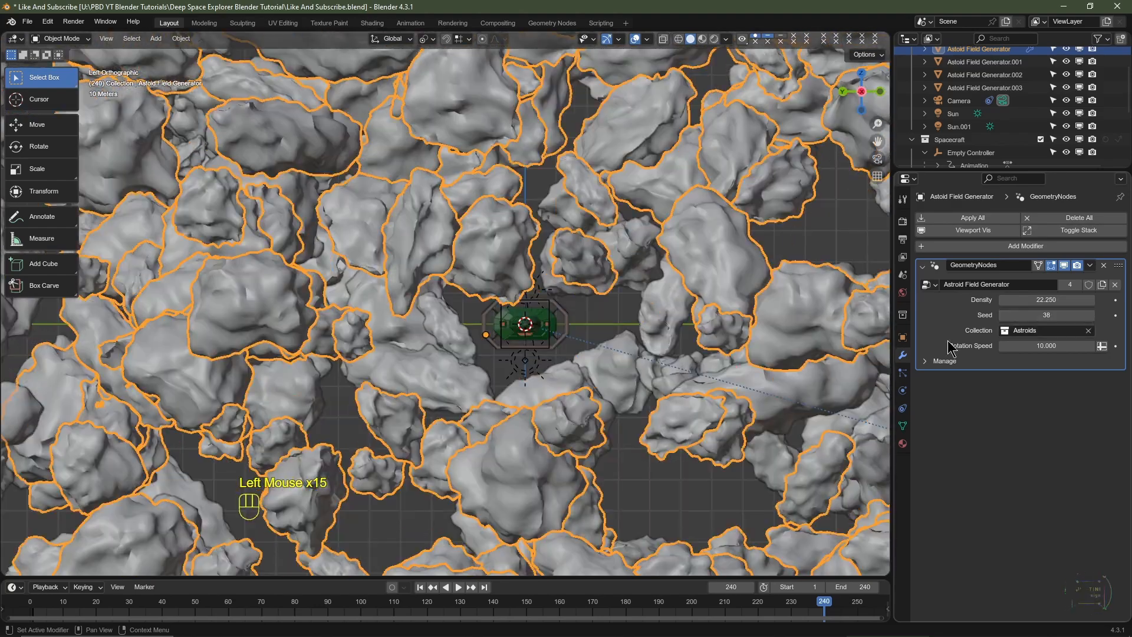
# Move the asteroid field about 9.16 m up in Z and 0.16 m in Y, and return to the camera view
pyautogui.scroll(2, 648, 390)
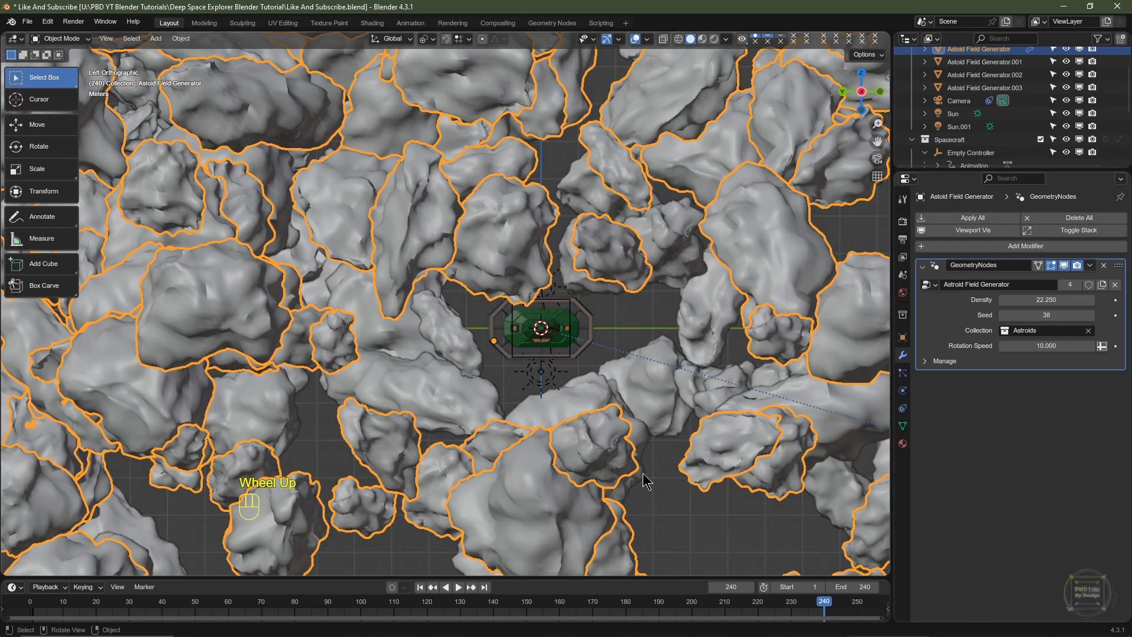
pyautogui.press('g')
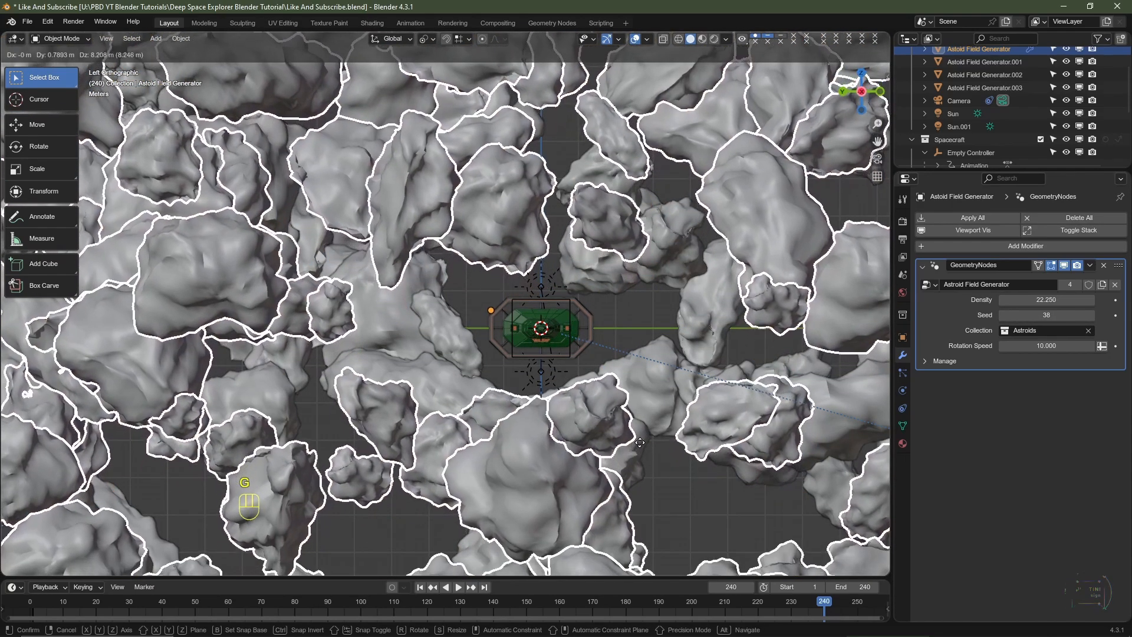
pyautogui.click(656, 409)
pyautogui.press('KP_1')
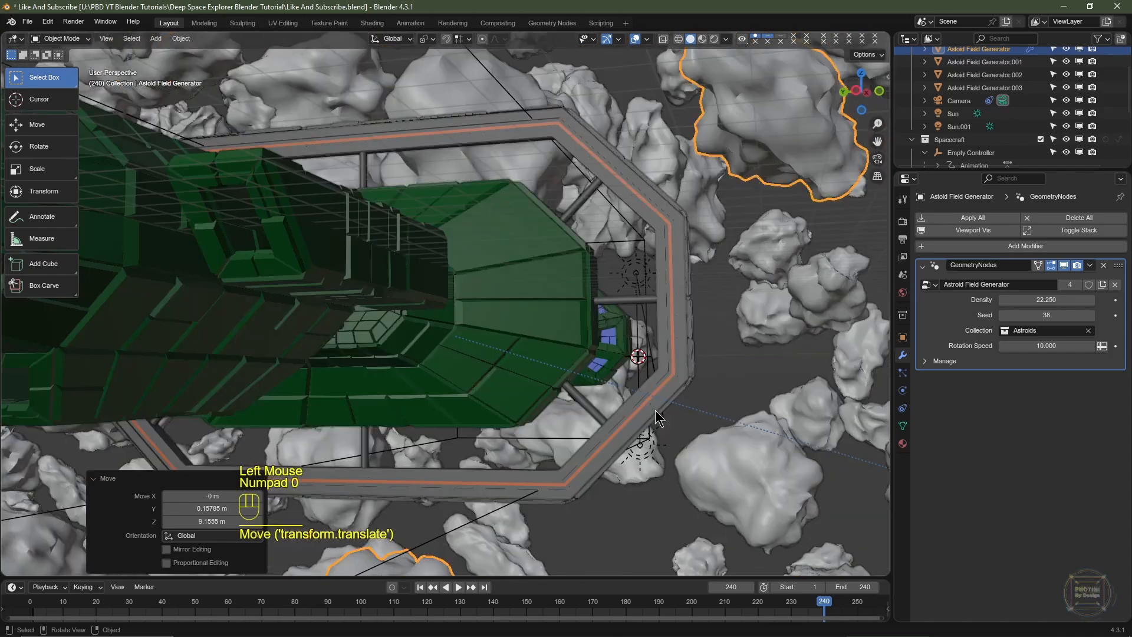
pyautogui.press('KP_0')
# Hide the viewport overlays in the camera view and return to frame 1
pyautogui.scroll(-2, 656, 410)
pyautogui.scroll(1, 656, 410)
pyautogui.click(636, 39)
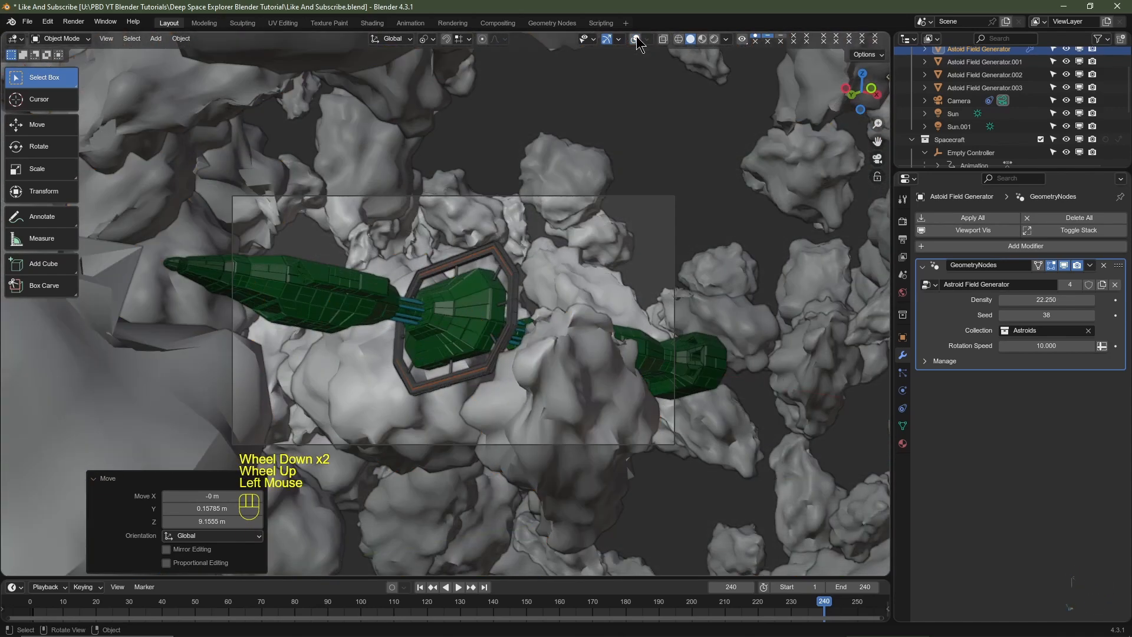
pyautogui.click(421, 587)
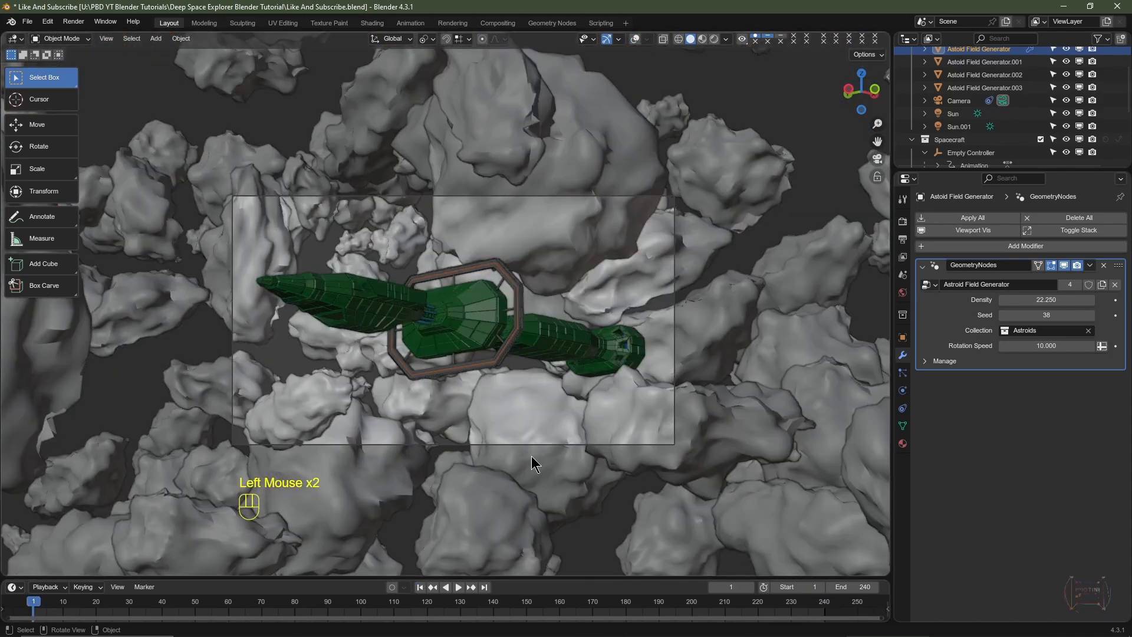
# Lower the camera to -87.939 m in Z, play the animation and scrub to frame 211
pyautogui.click(963, 101)
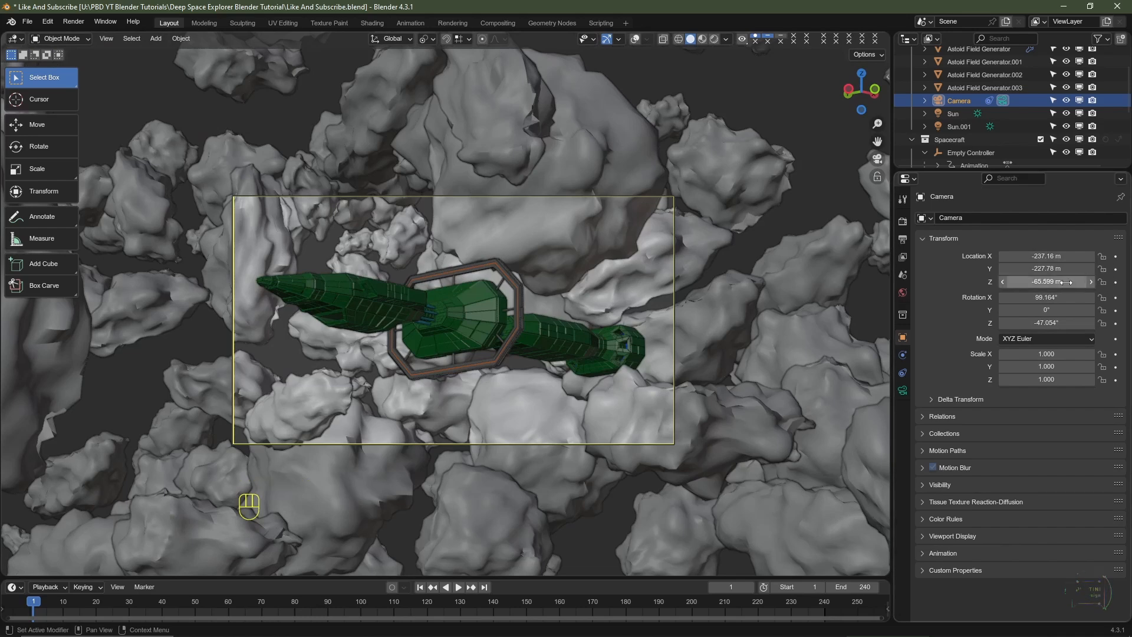
pyautogui.moveTo(1046, 281); pyautogui.dragTo(671, 351)
pyautogui.press('space')
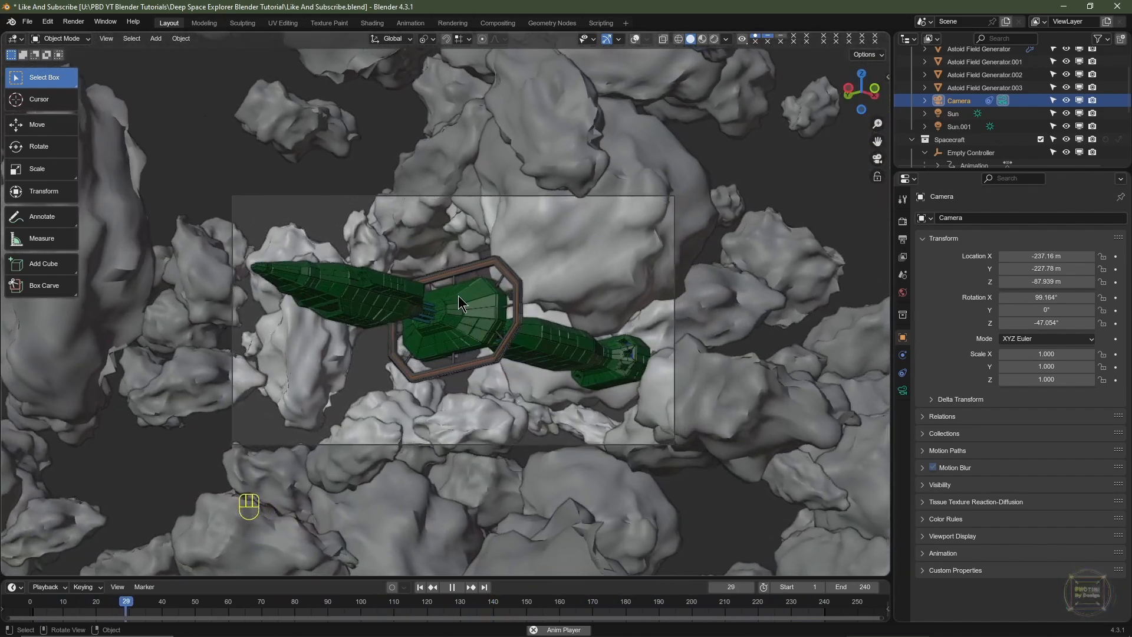
pyautogui.press('space')
pyautogui.moveTo(624, 603); pyautogui.dragTo(727, 603)
# Turn the overlays back on and set the seed of Astoid Field Generator.003 to 39, working from the camera view
pyautogui.click(611, 120)
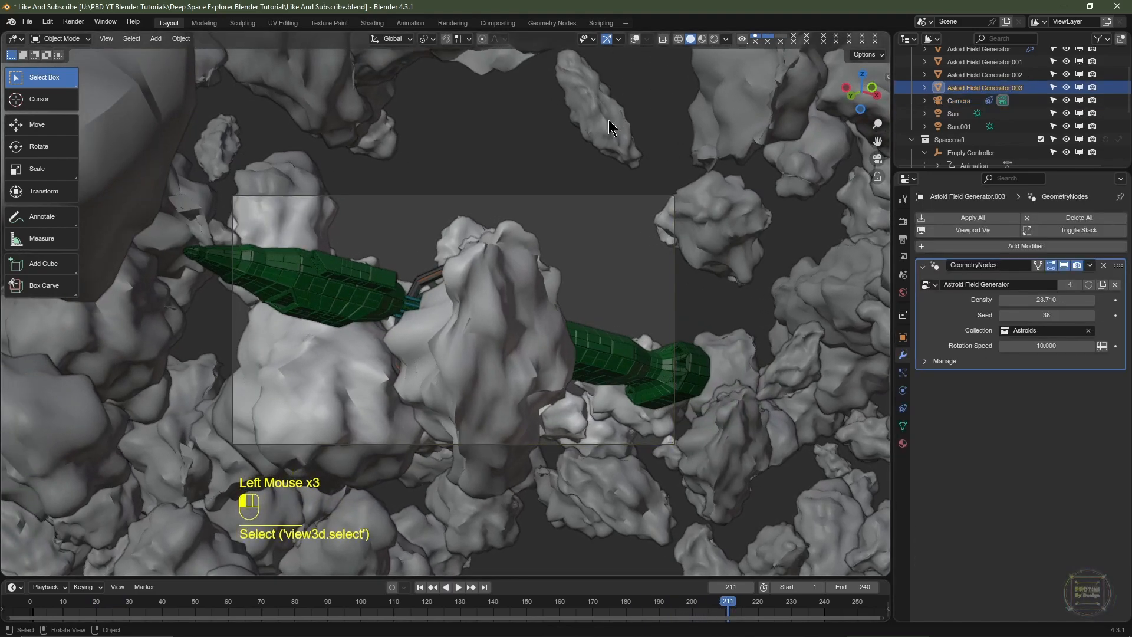
pyautogui.click(634, 39)
pyautogui.moveTo(551, 171); pyautogui.dragTo(515, 294, button='middle')
pyautogui.scroll(-2, 515, 294)
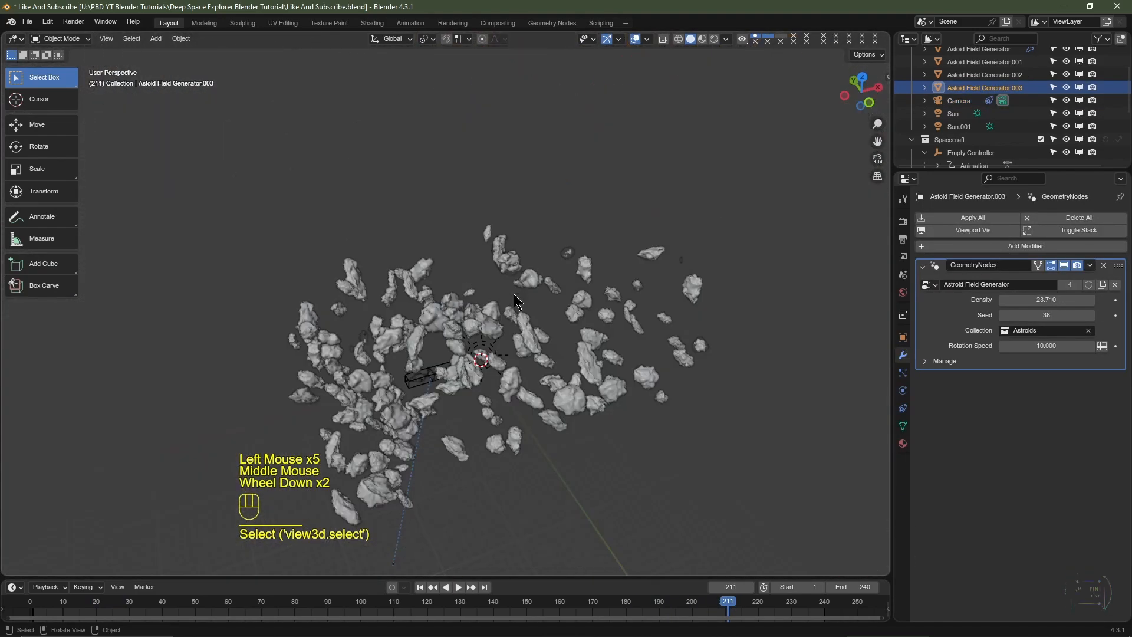
pyautogui.click(682, 171)
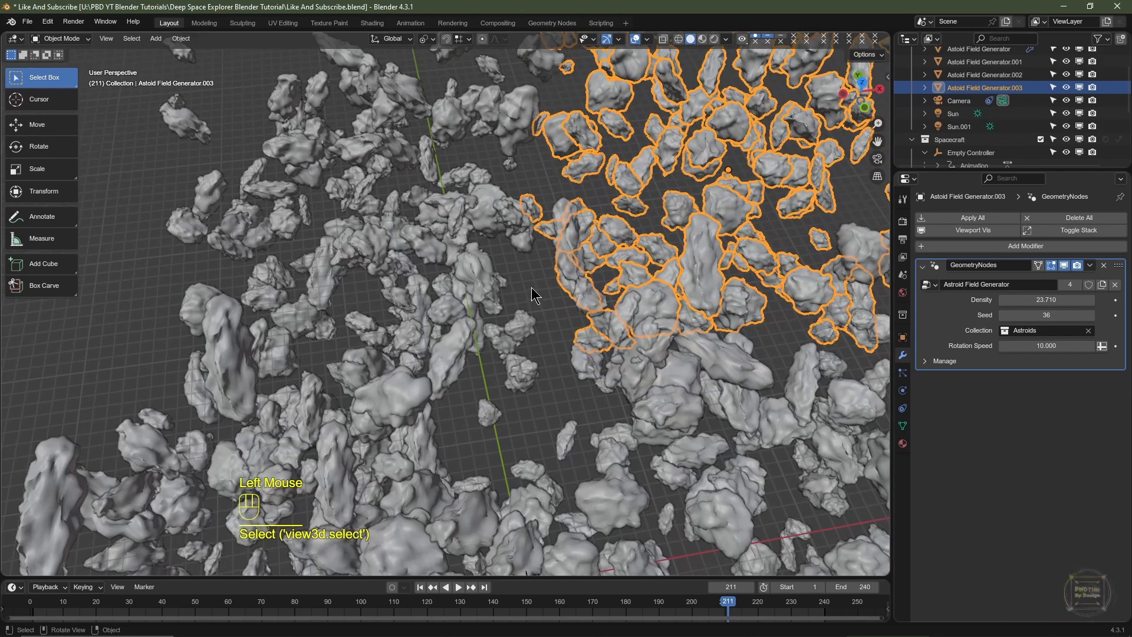
pyautogui.press('KP_0')
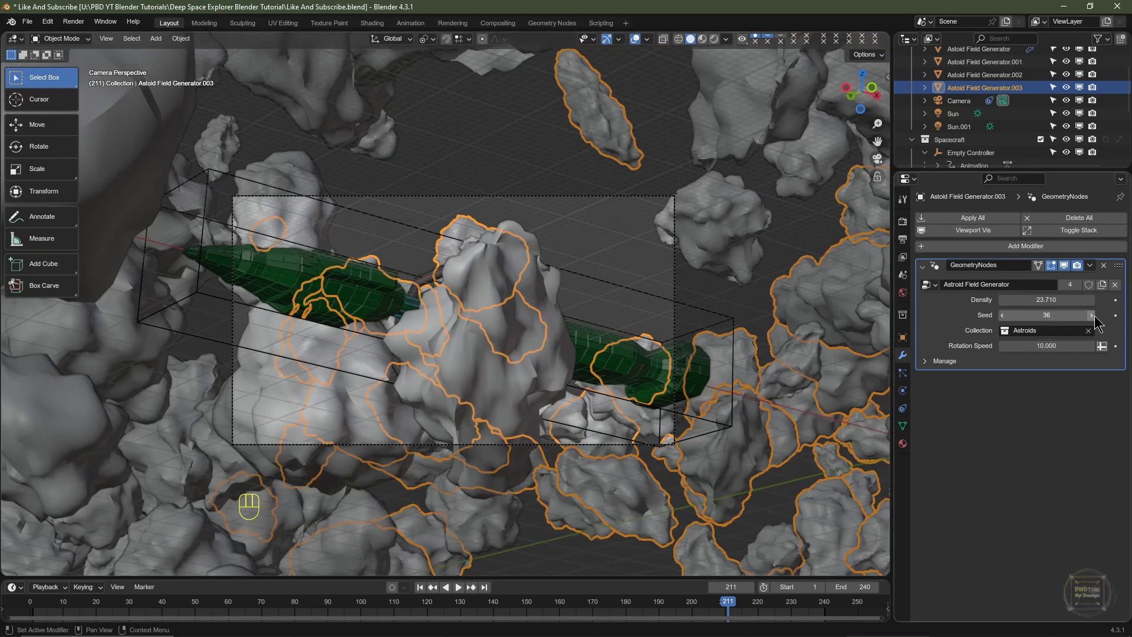
pyautogui.tripleClick(1092, 316)
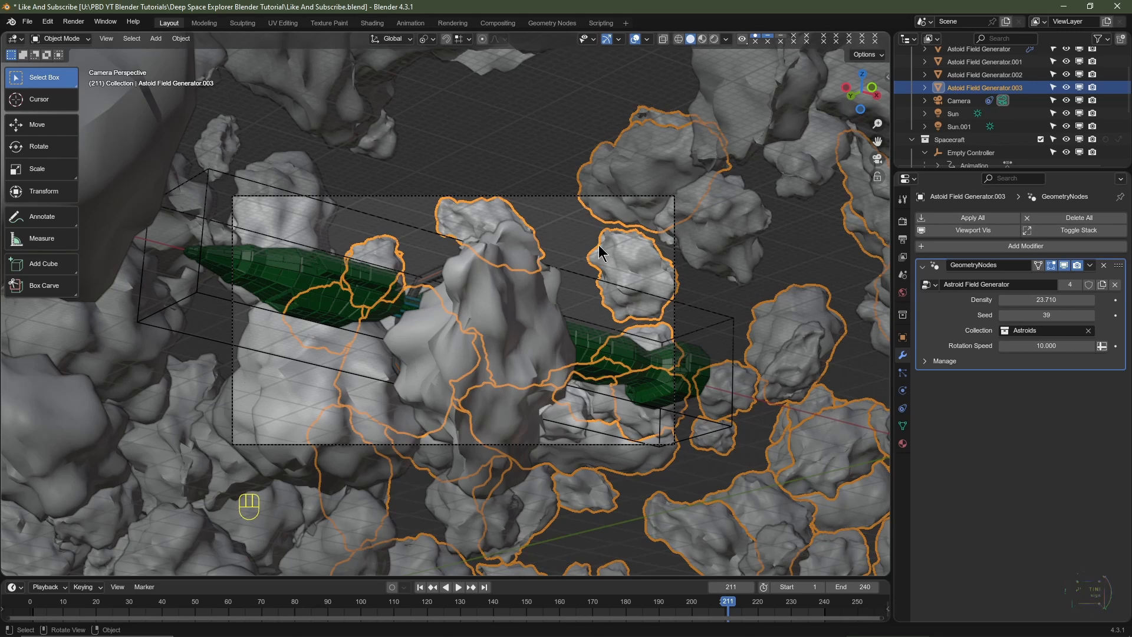
# Set the camera's clip end to 5000 m and its clip start to 1 m
pyautogui.click(555, 197)
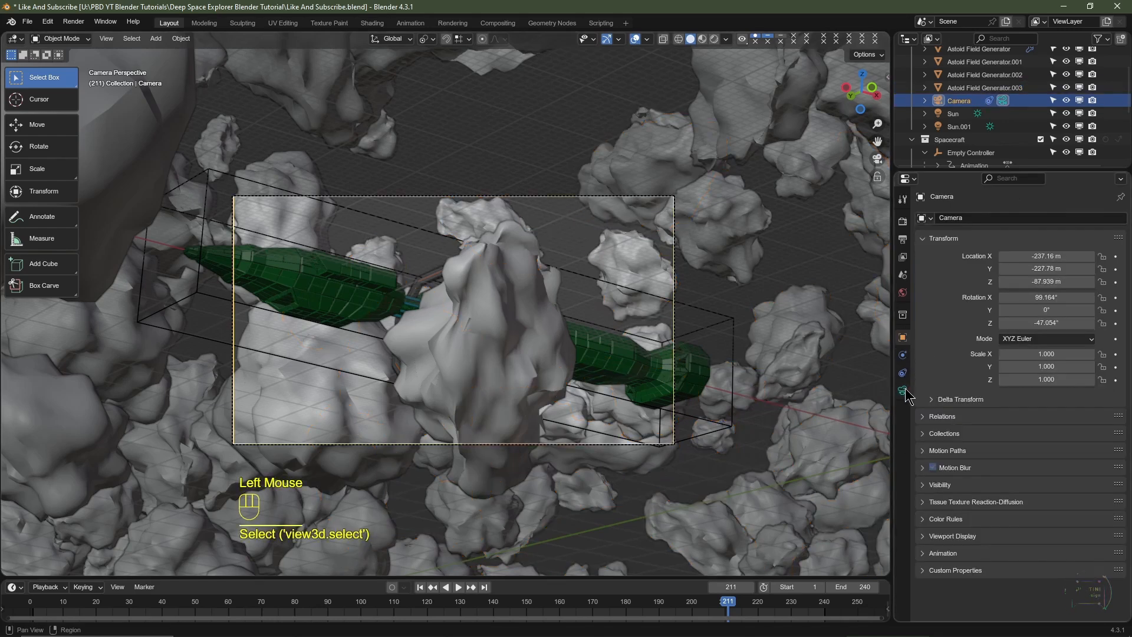
pyautogui.click(905, 390)
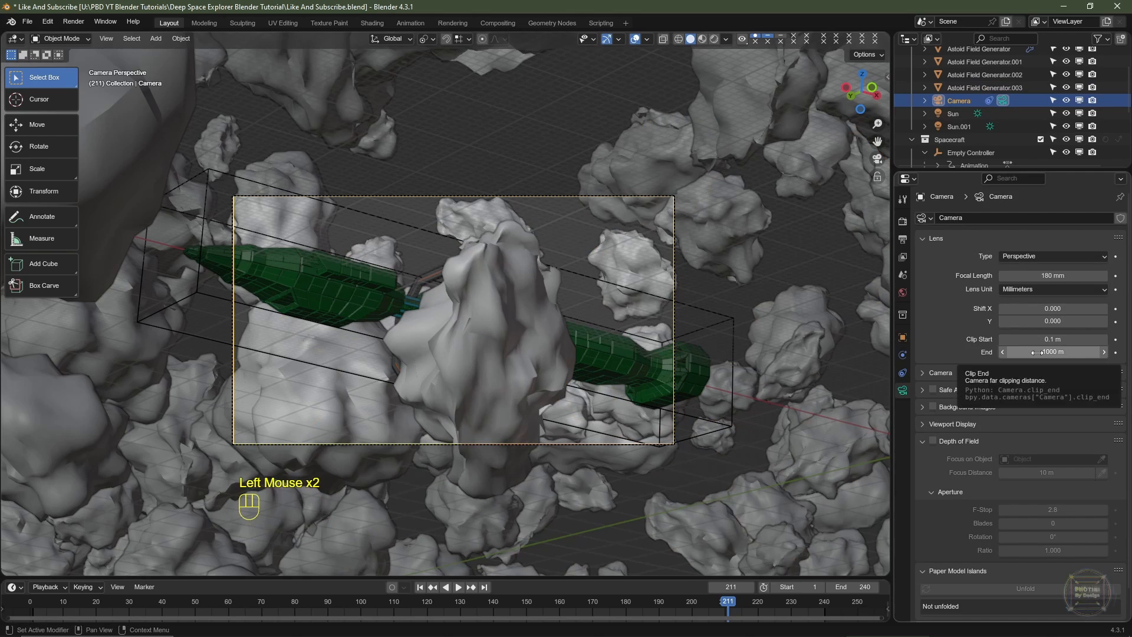
pyautogui.click(1037, 353)
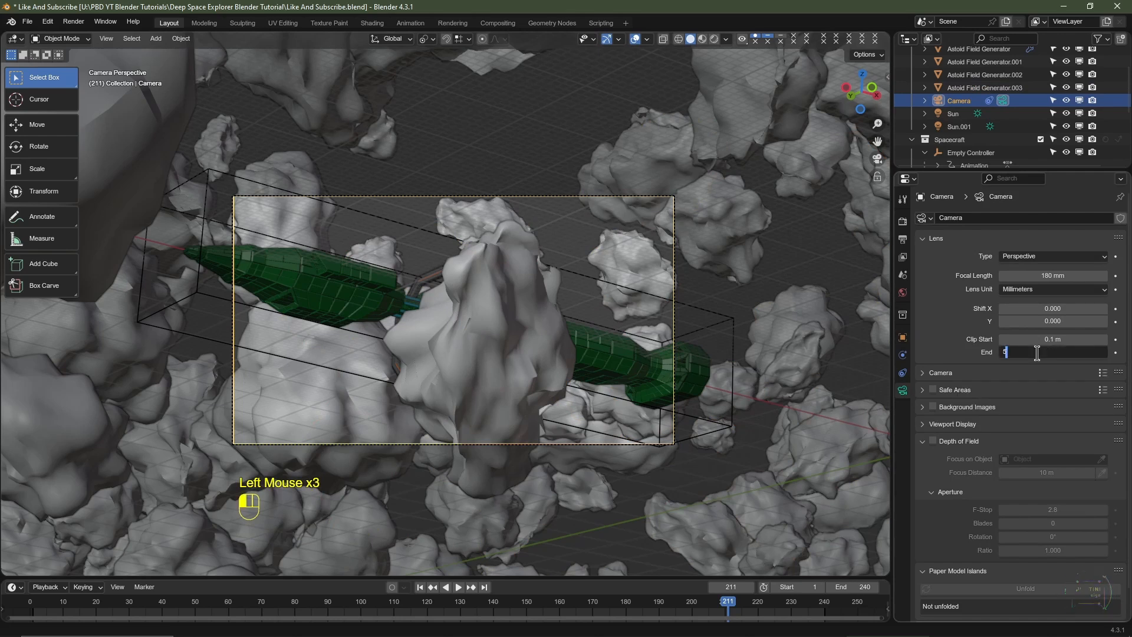
pyautogui.press('Return')
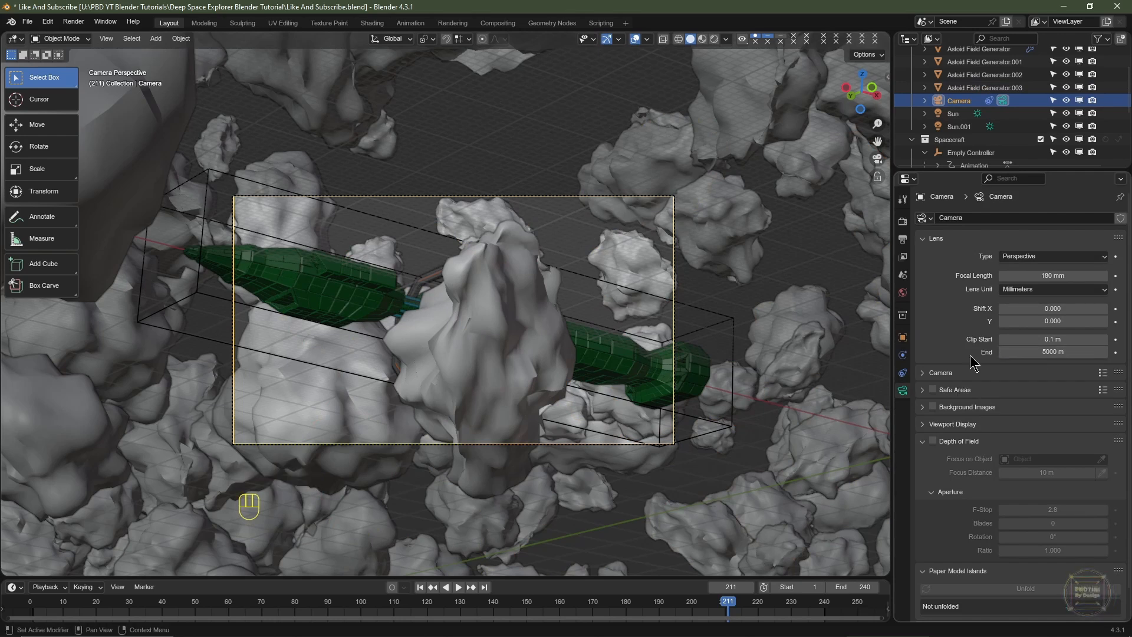
pyautogui.click(1053, 339)
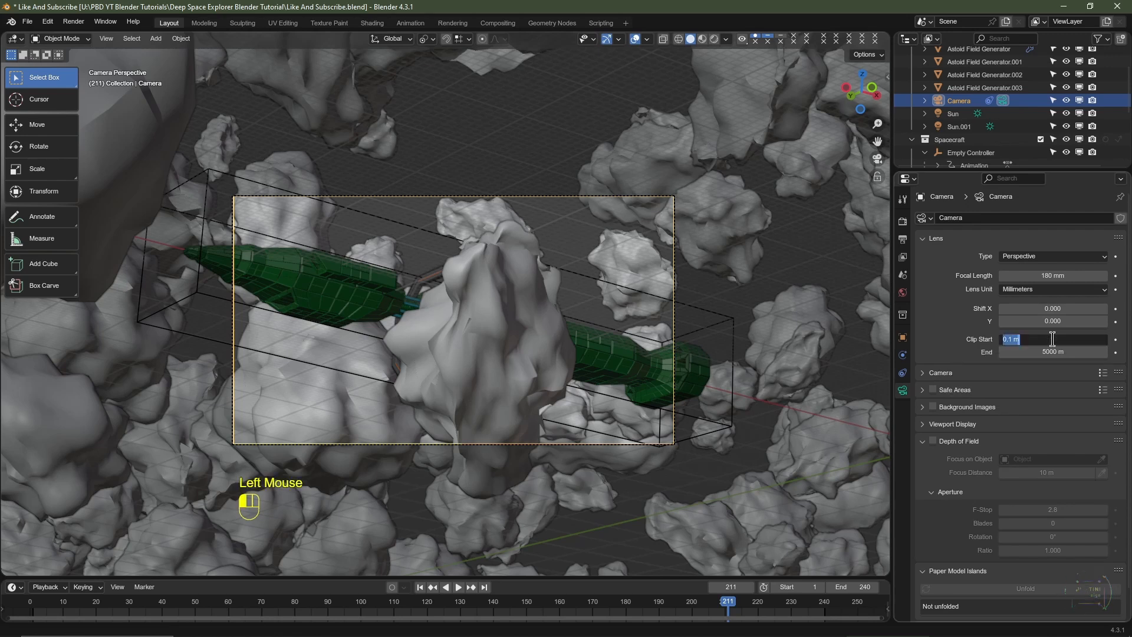
pyautogui.write('1')
pyautogui.press('Return')
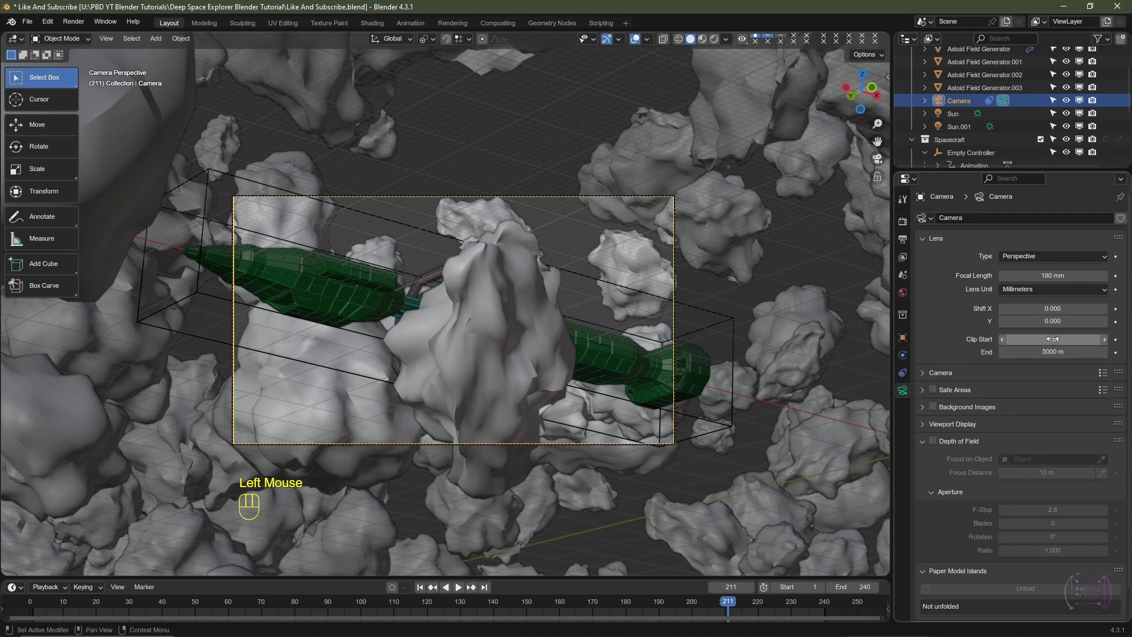
# Play the animation from frame 1 to check the asteroids around the spacecraft, and return to frame 1
pyautogui.click(420, 587)
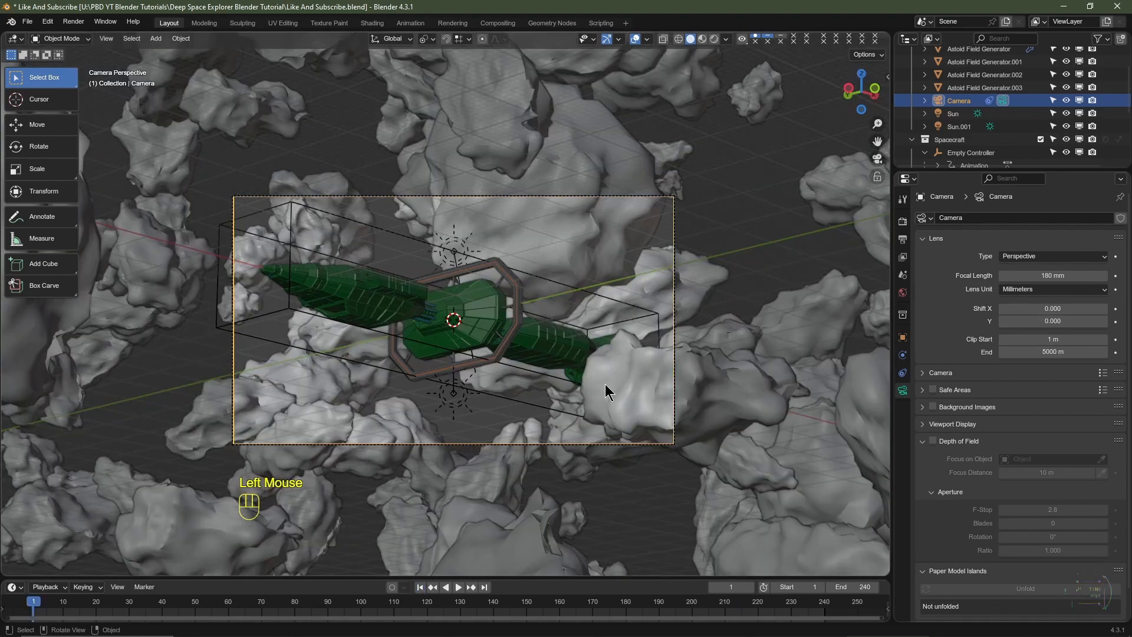
pyautogui.press('space')
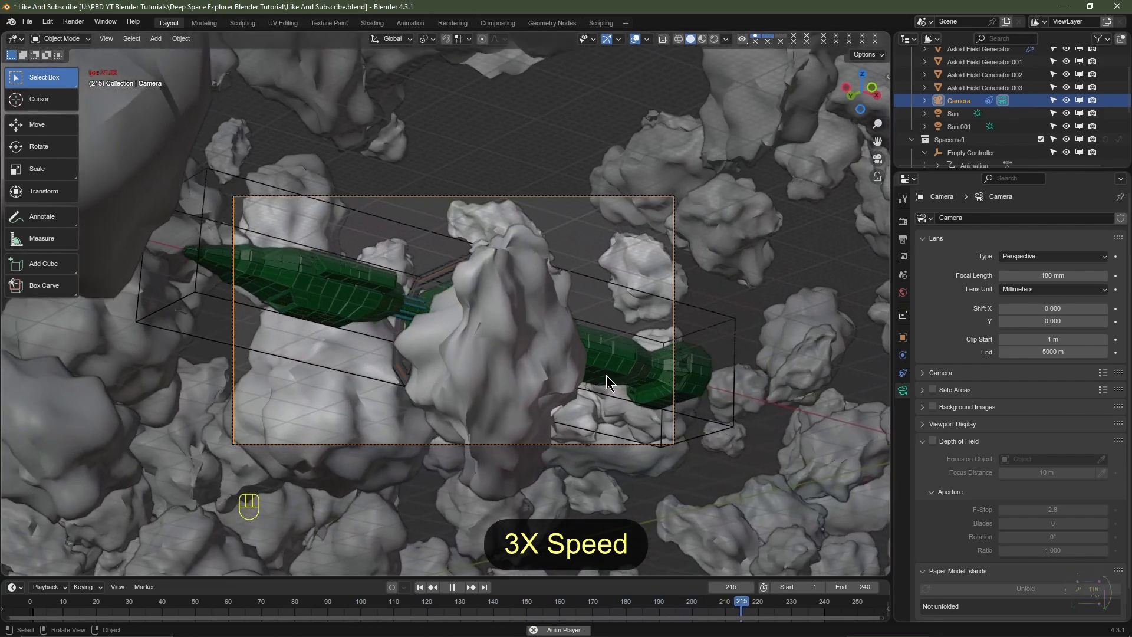
pyautogui.press('space')
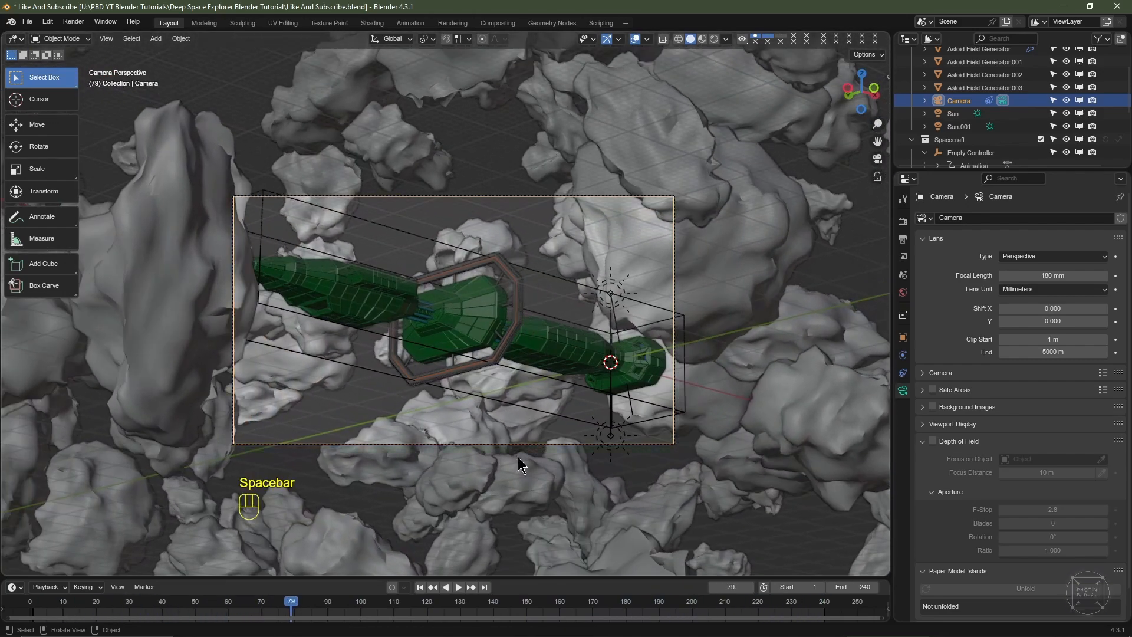
pyautogui.click(420, 588)
# Set the seed of Astoid Field Generator to 41, working from the left orthographic view
pyautogui.click(640, 381)
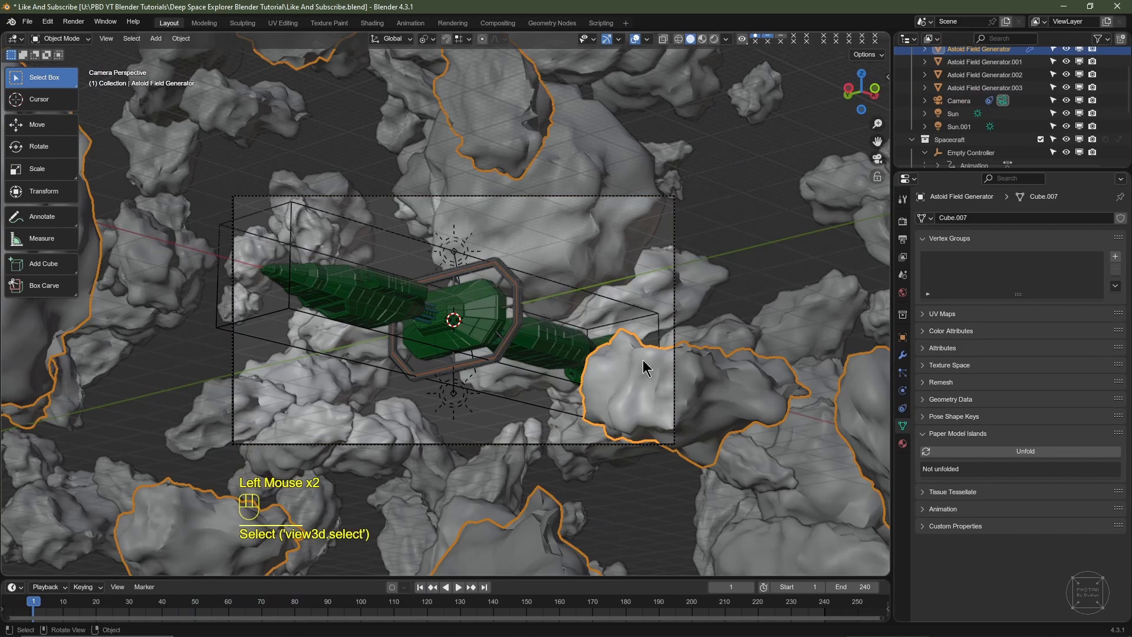
pyautogui.click(903, 355)
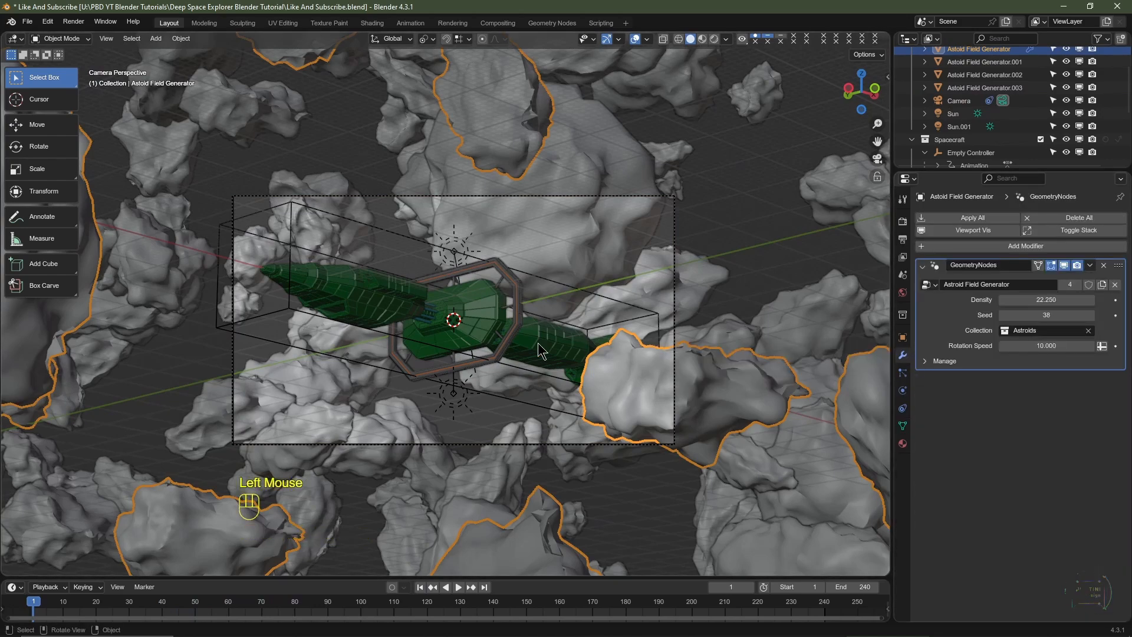
pyautogui.press('ctrl+KP_3')
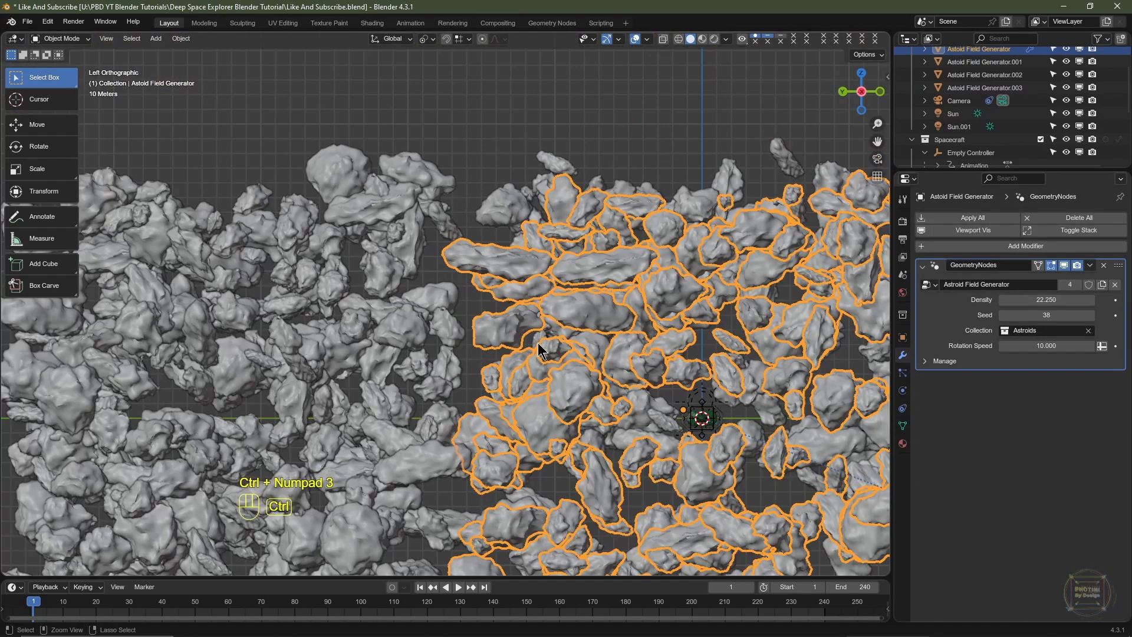
pyautogui.keyDown('shift'); pyautogui.moveTo(538, 342); pyautogui.dragTo(660, 355, button='middle'); pyautogui.keyUp('shift')
pyautogui.scroll(2, 696, 378)
pyautogui.keyDown('shift'); pyautogui.moveTo(733, 399); pyautogui.dragTo(457, 347, button='middle'); pyautogui.keyUp('shift')
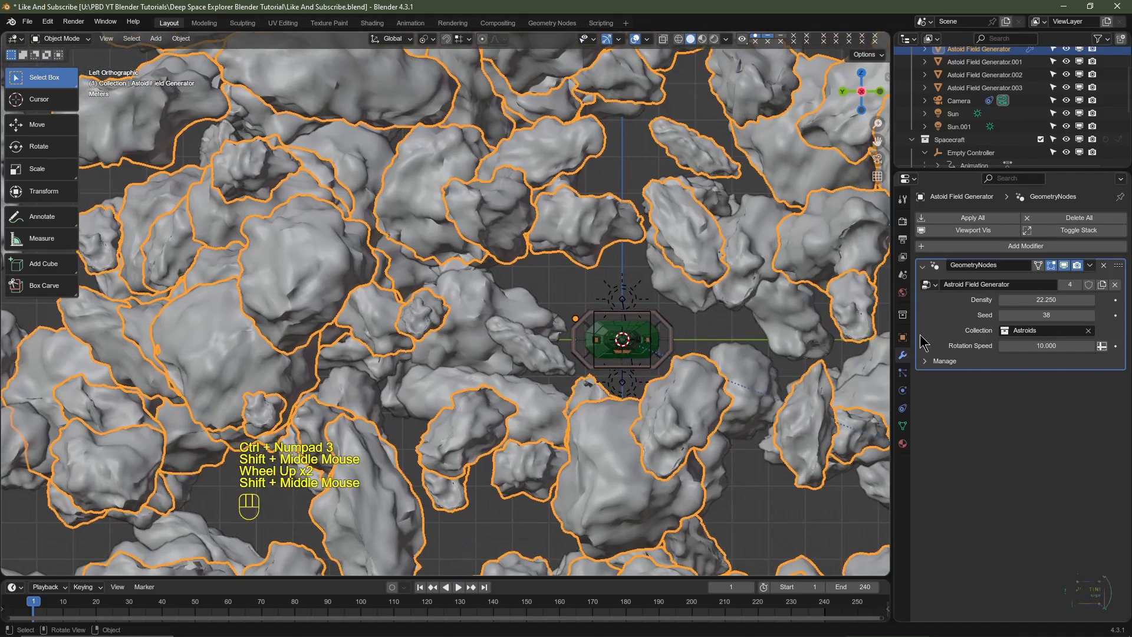
pyautogui.click(1091, 315)
pyautogui.click(1091, 316)
pyautogui.click(1092, 316)
# Lower Astoid Field Generator about 30.6 m in Z and play the animation through the camera
pyautogui.scroll(-6, 693, 389)
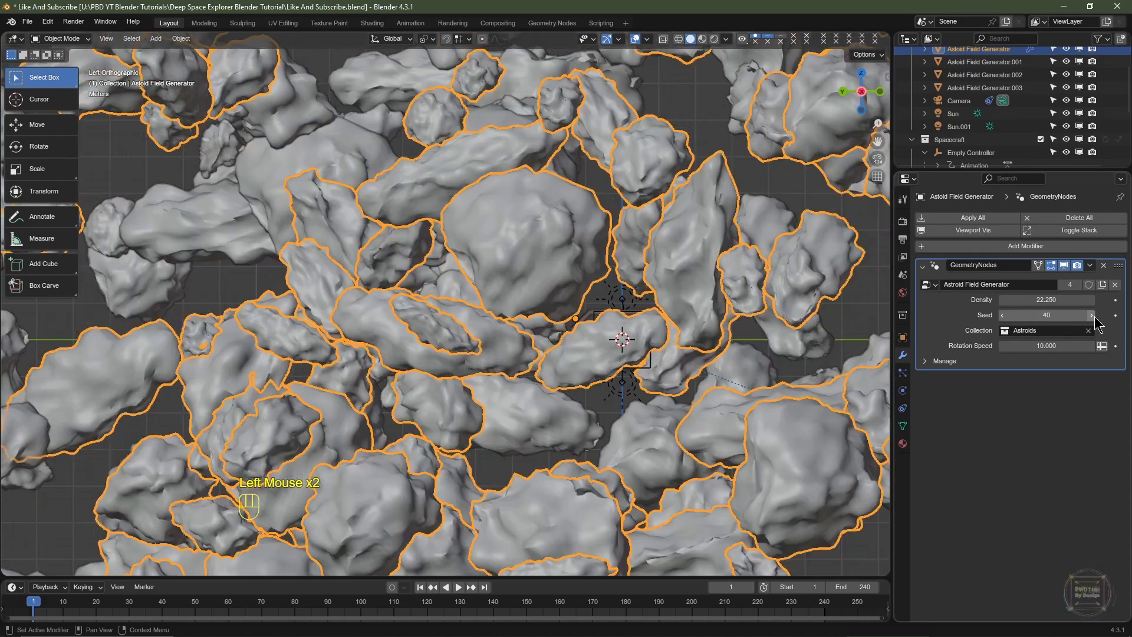
pyautogui.scroll(3, 693, 389)
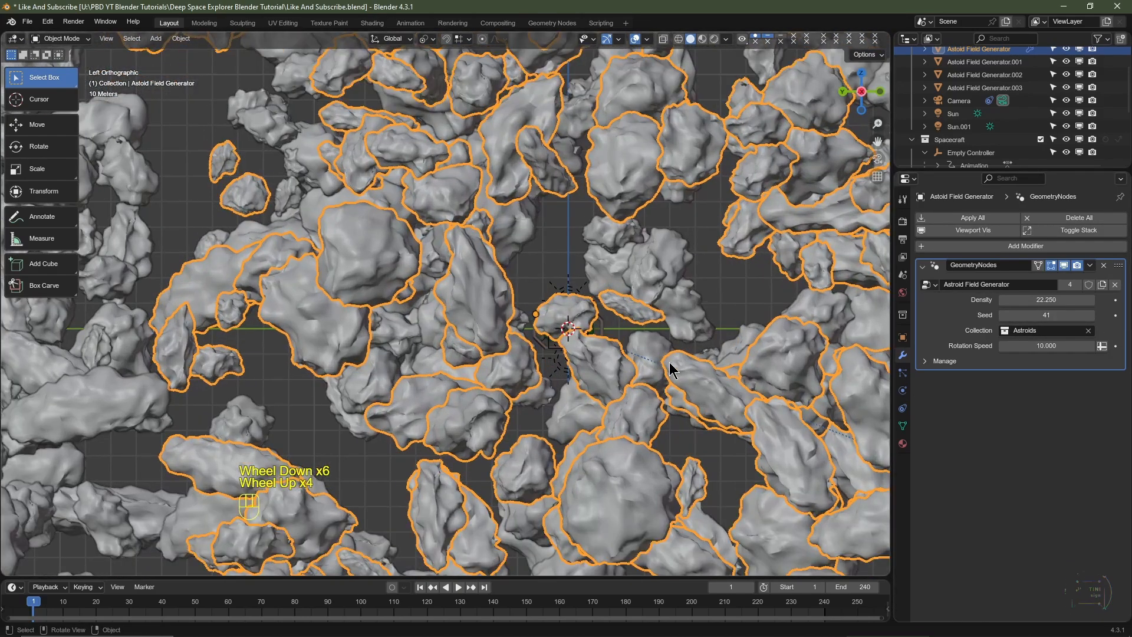
pyautogui.press('g')
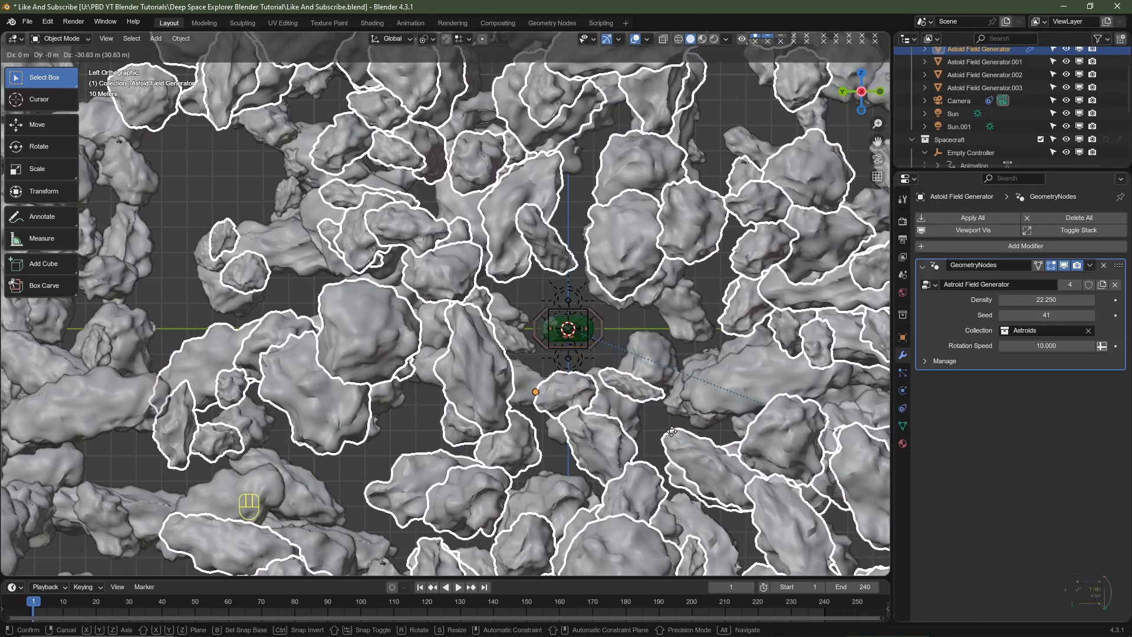
pyautogui.click(672, 432)
pyautogui.press('KP_0')
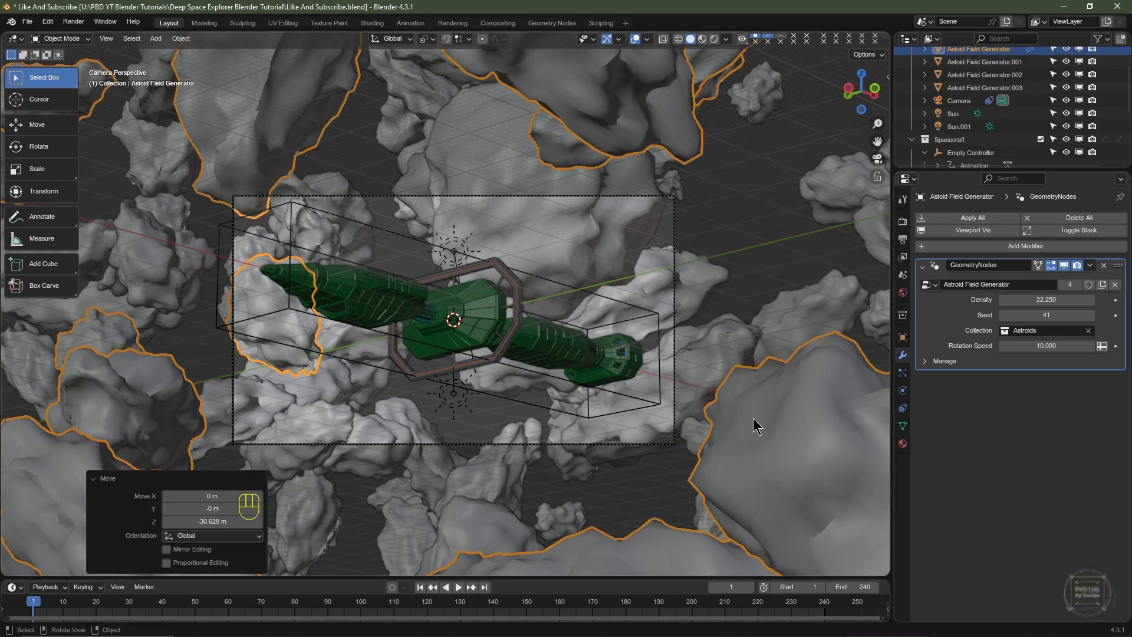
pyautogui.moveTo(119, 611); pyautogui.dragTo(721, 619)
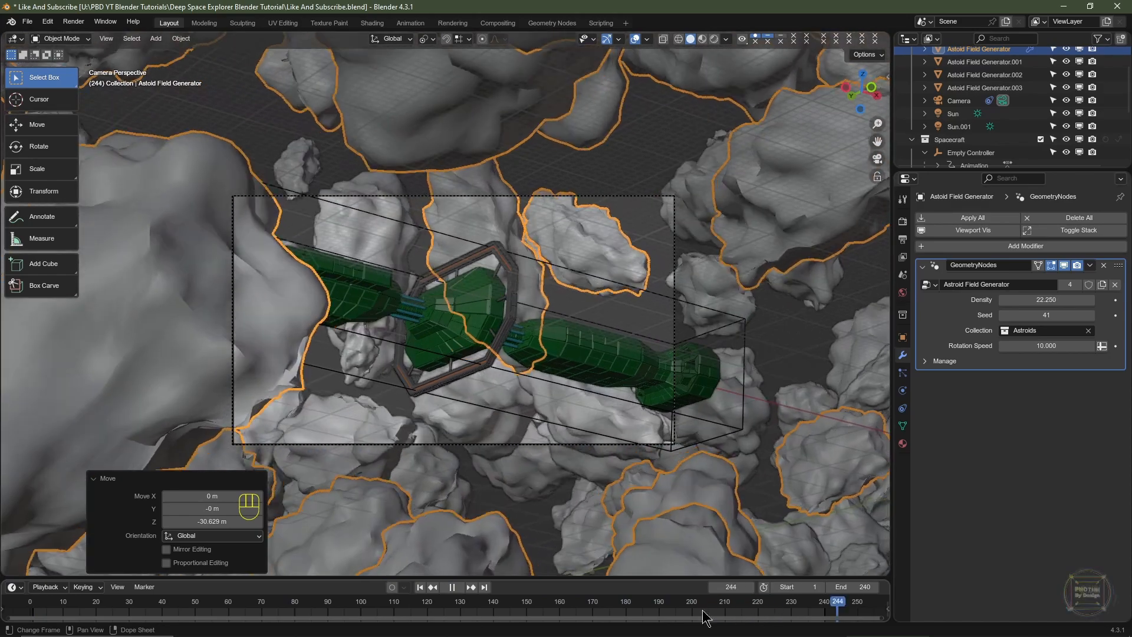
pyautogui.press('KP_0')
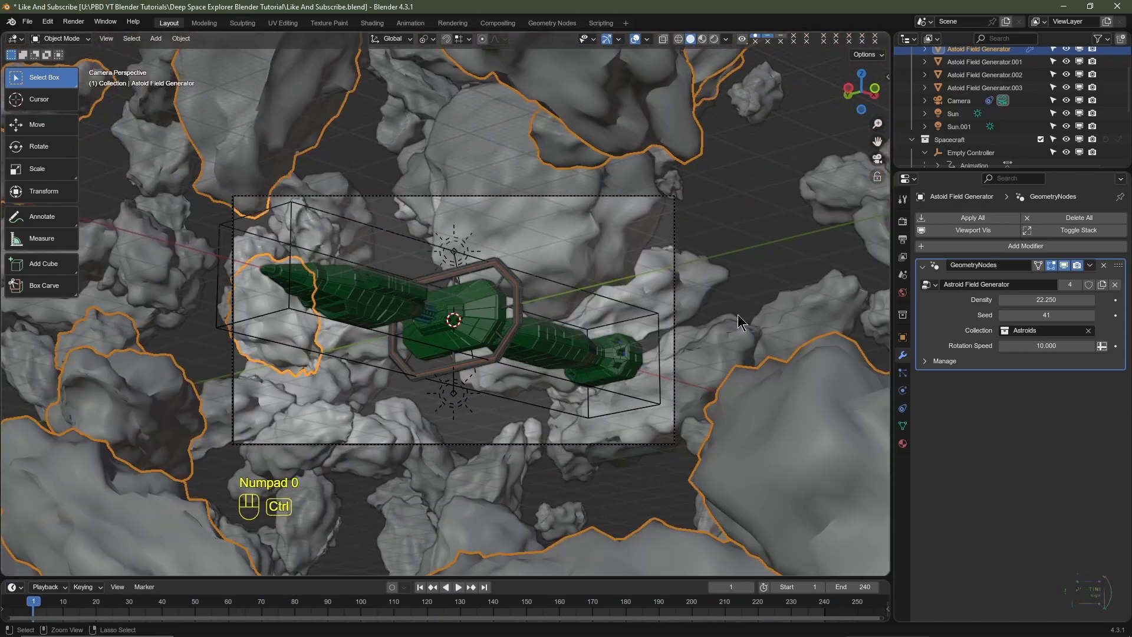
# Raise the seed of Astoid Field Generator to 53, checking the spacecraft's surroundings in the left orthographic view
pyautogui.press('ctrl+KP_3')
pyautogui.scroll(3, 782, 379)
pyautogui.keyDown('shift'); pyautogui.moveTo(782, 379); pyautogui.dragTo(677, 346, button='middle'); pyautogui.keyUp('shift')
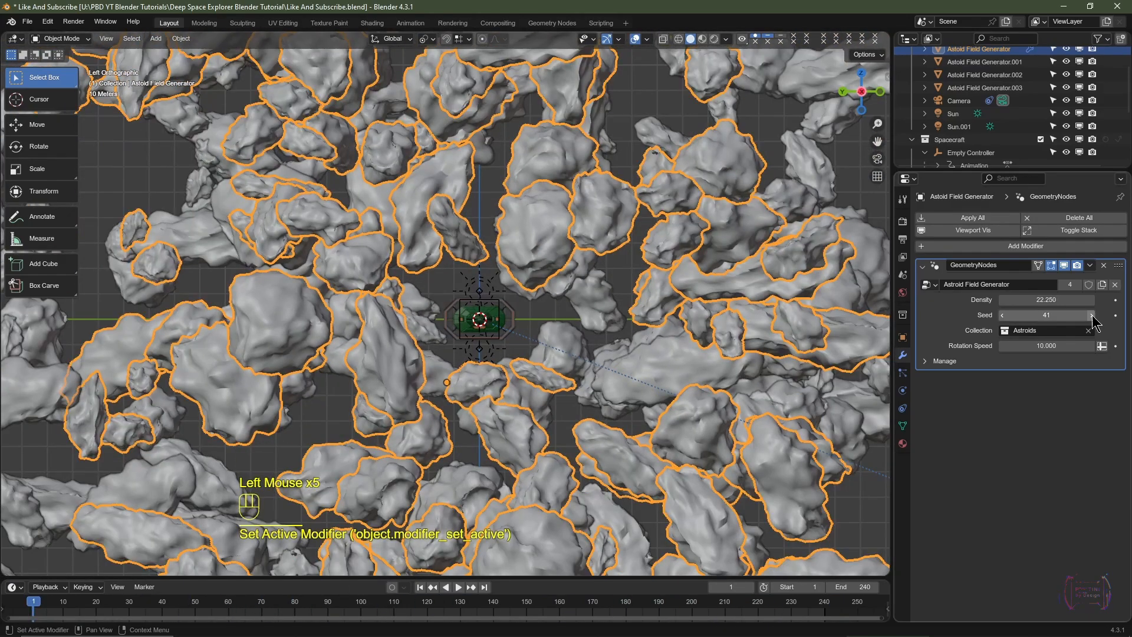
pyautogui.click(1092, 315)
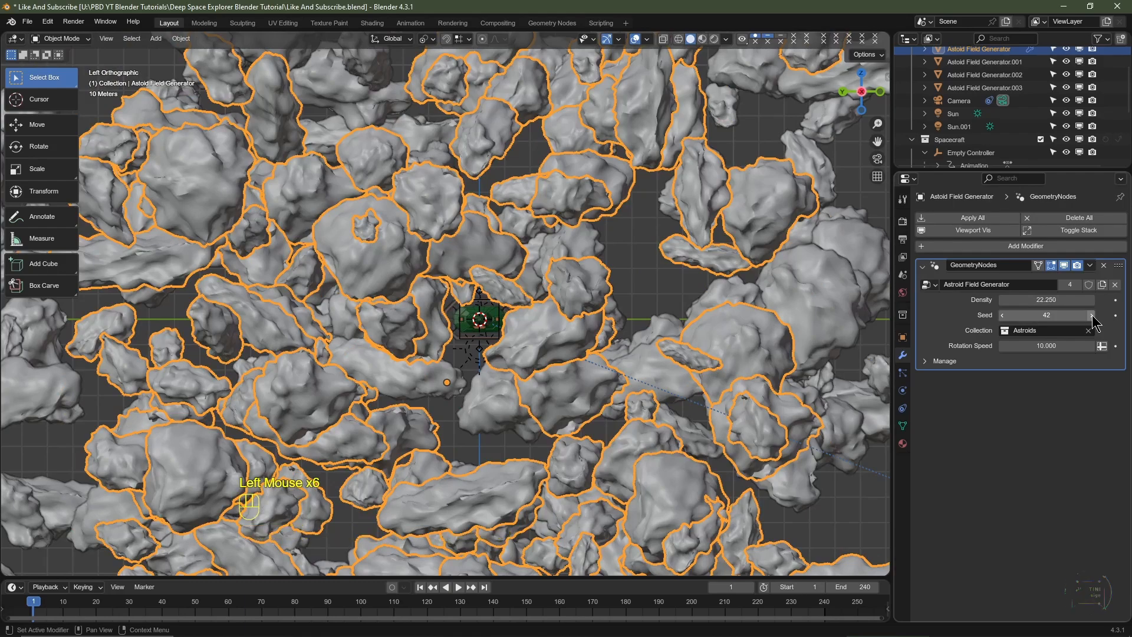
pyautogui.click(1091, 315)
pyautogui.click(1091, 315)
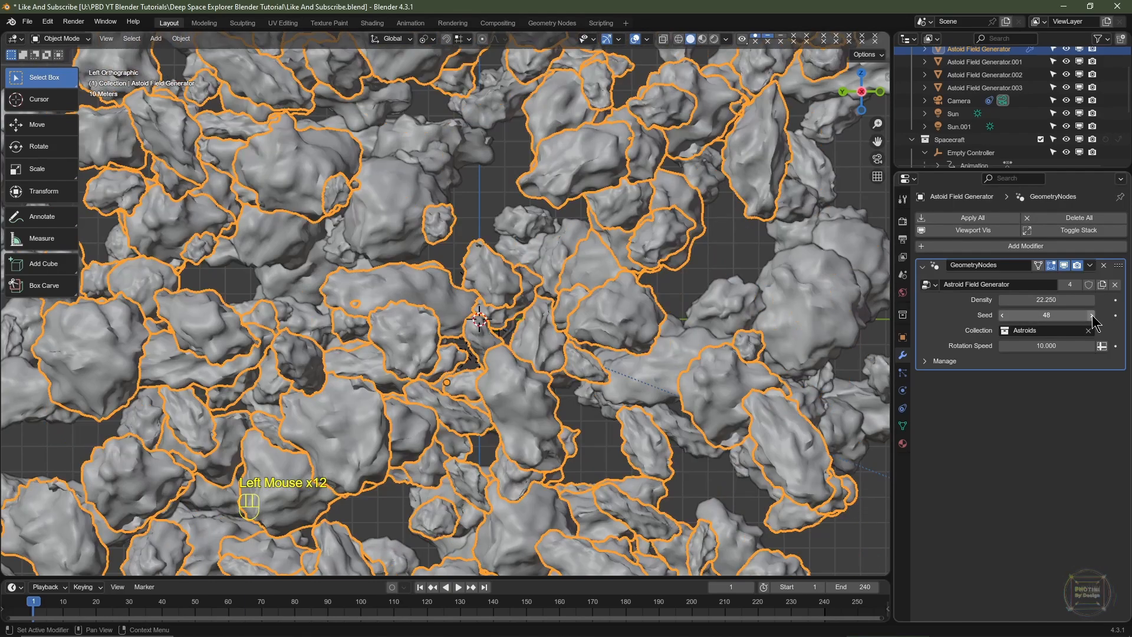
pyautogui.click(1092, 315)
pyautogui.scroll(2, 524, 366)
pyautogui.rightClick(507, 366)
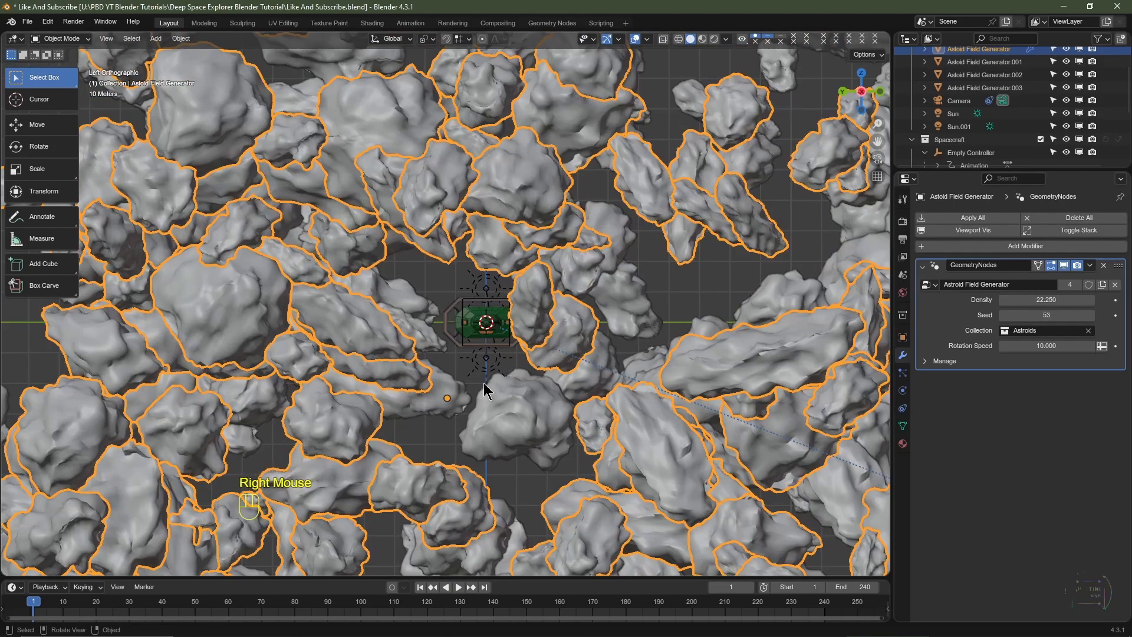
# Move Astoid Field Generator about 4.1 m in Y and 33.1 m up in Z, play it through the camera and return to frame 1
pyautogui.press('g')
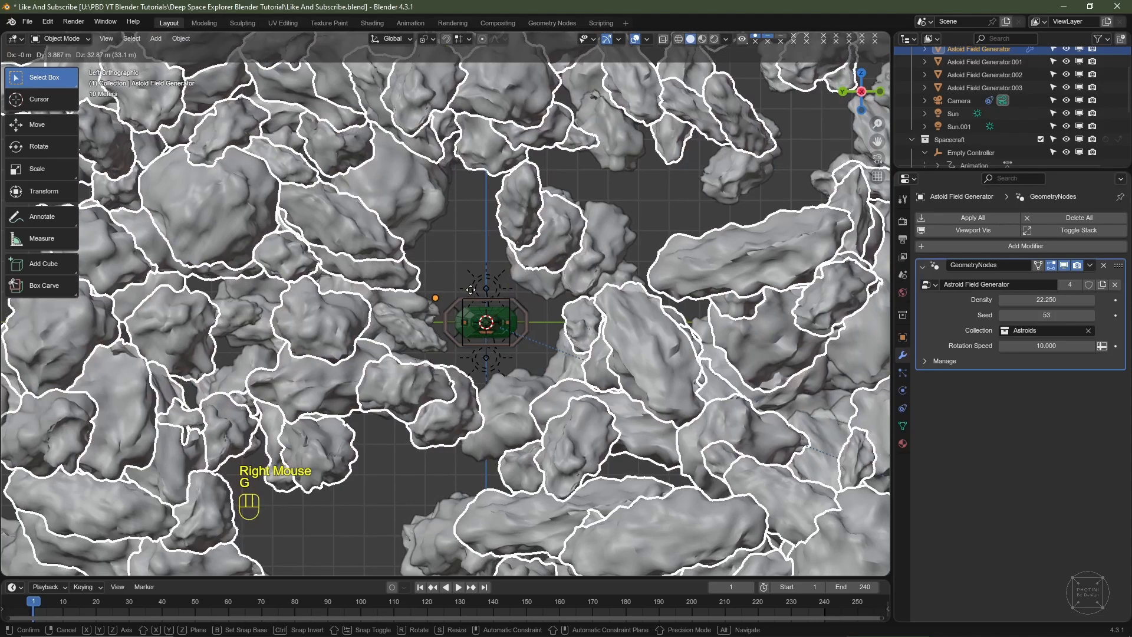
pyautogui.click(473, 293)
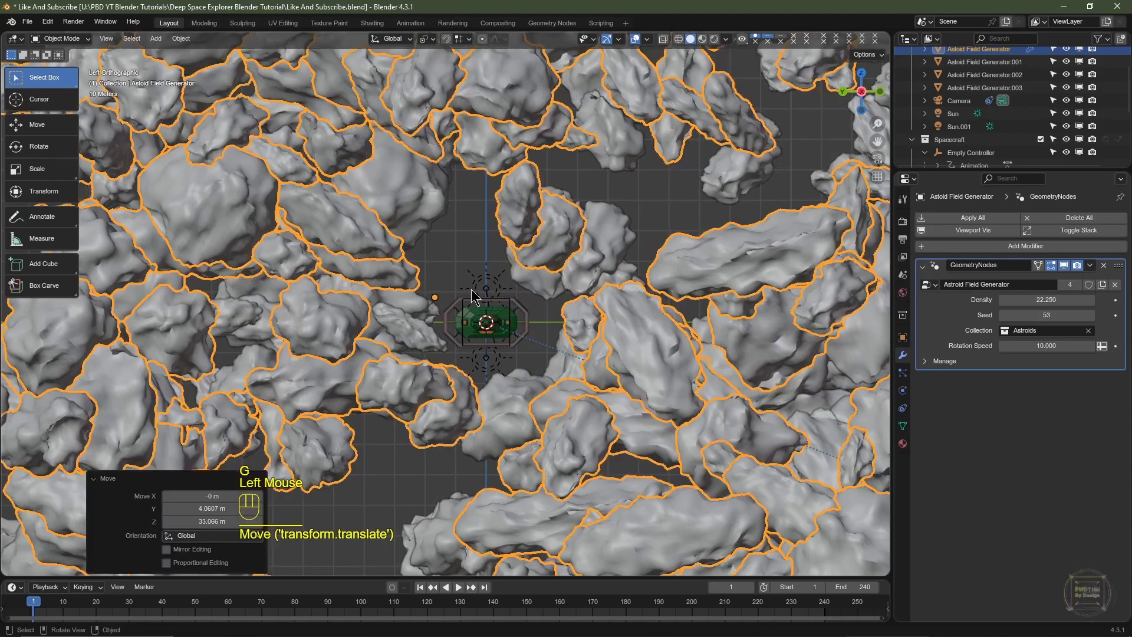
pyautogui.press('KP_0')
pyautogui.press('space')
pyautogui.press('space')
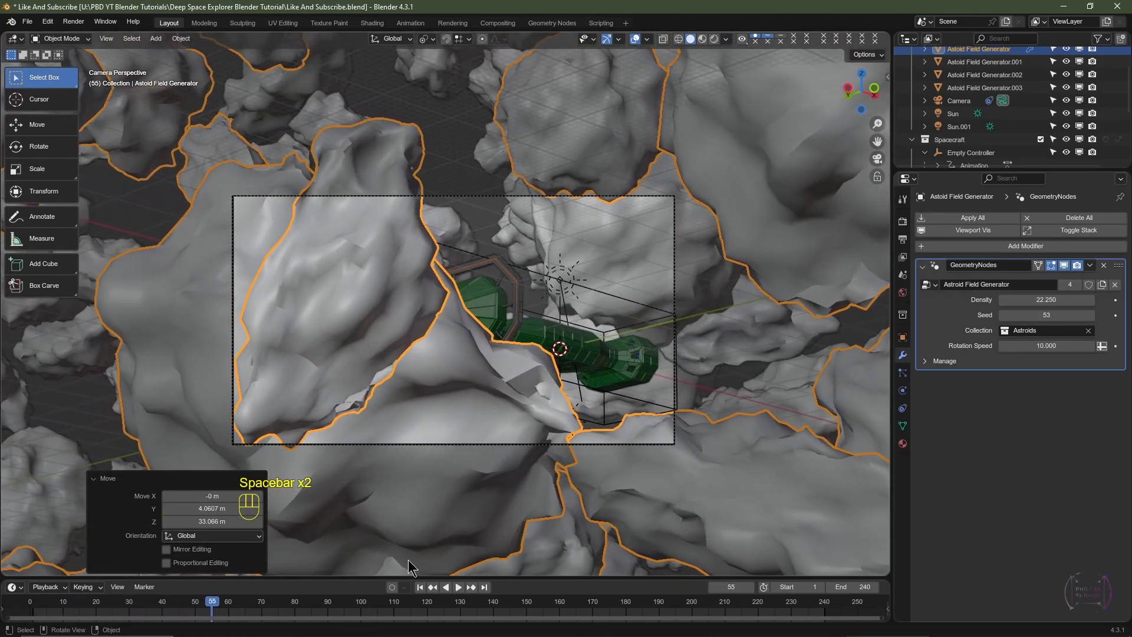
pyautogui.click(420, 587)
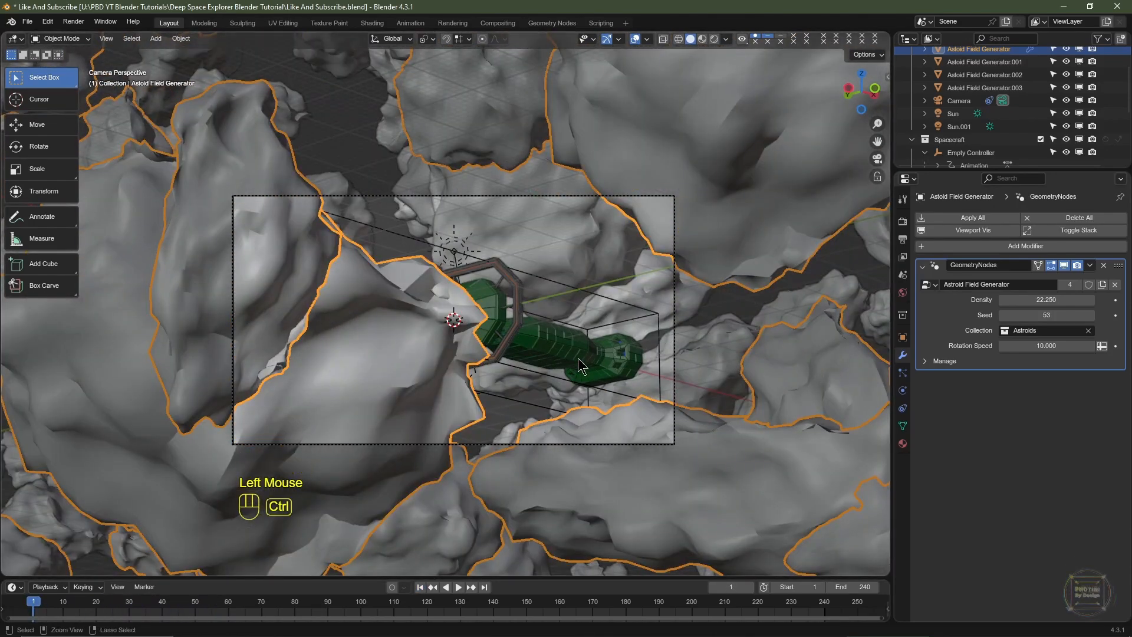
# Change the seed of Astoid Field Generator to 58, working from the left orthographic view
pyautogui.press('ctrl+KP_3')
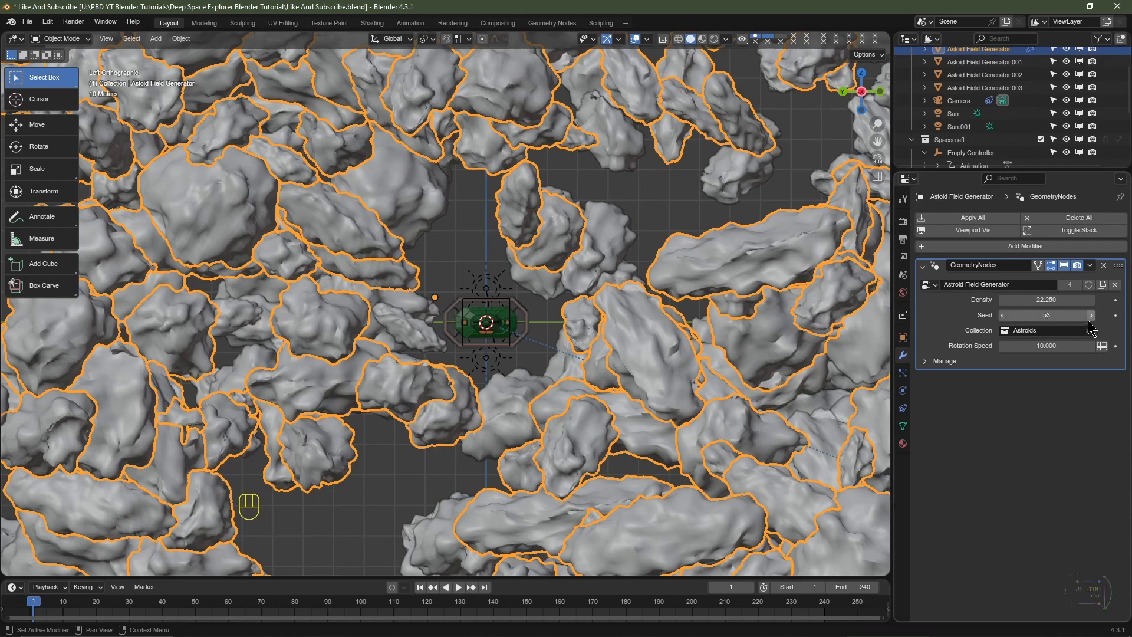
pyautogui.click(1092, 315)
pyautogui.click(1091, 315)
pyautogui.click(1092, 316)
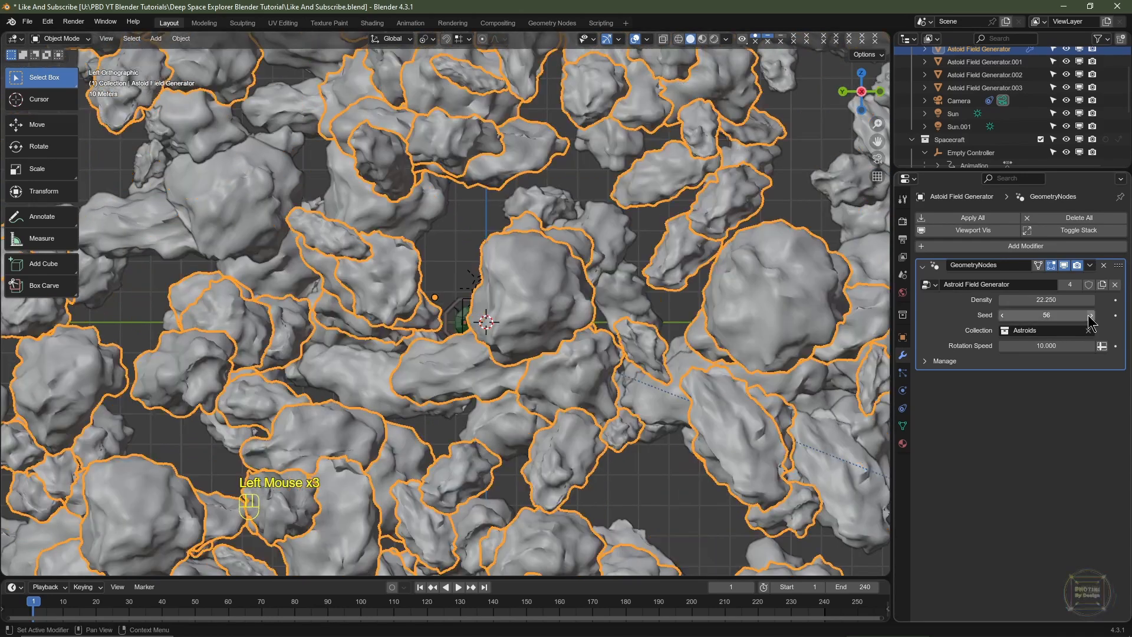
pyautogui.click(1091, 316)
pyautogui.click(1092, 315)
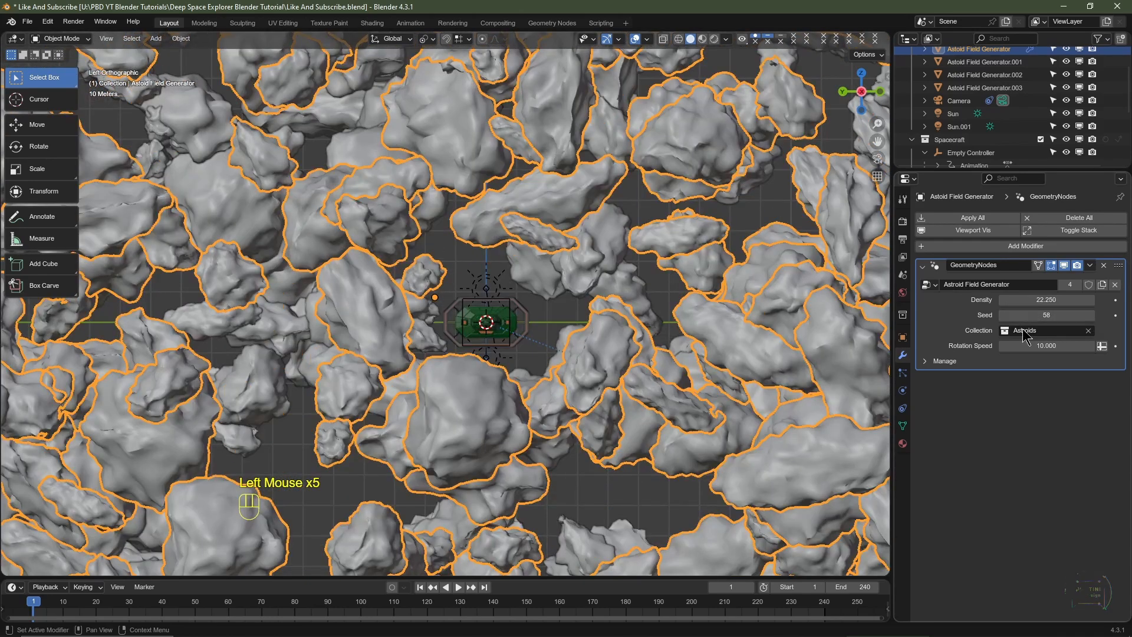
# Play the animation through the camera with overlays hidden, and return to frame 1
pyautogui.press('KP_0')
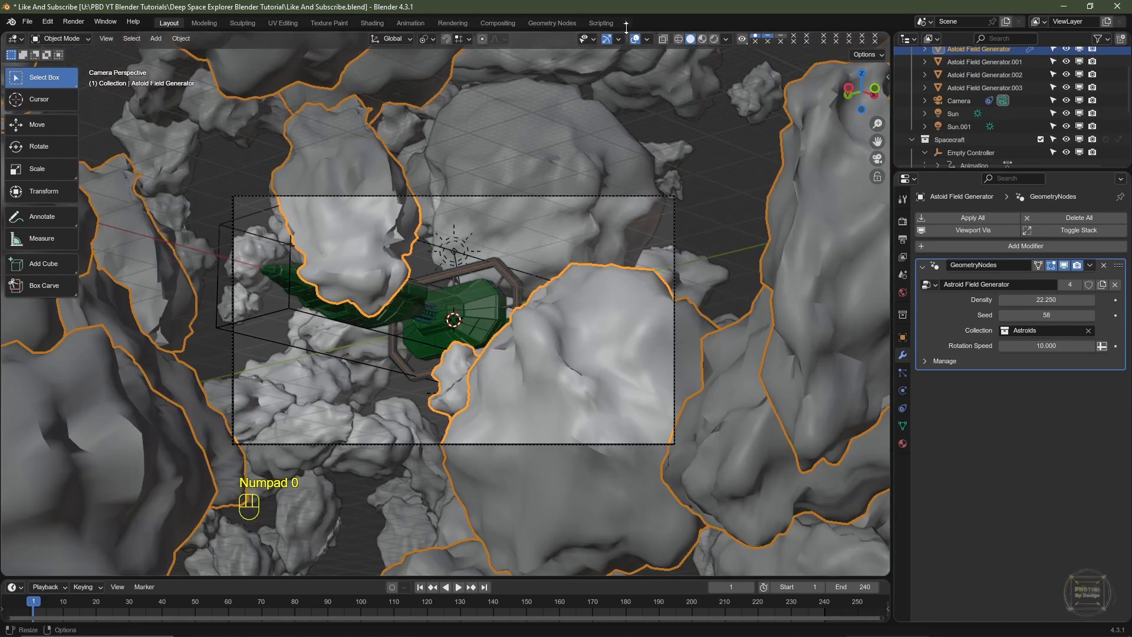
pyautogui.click(637, 40)
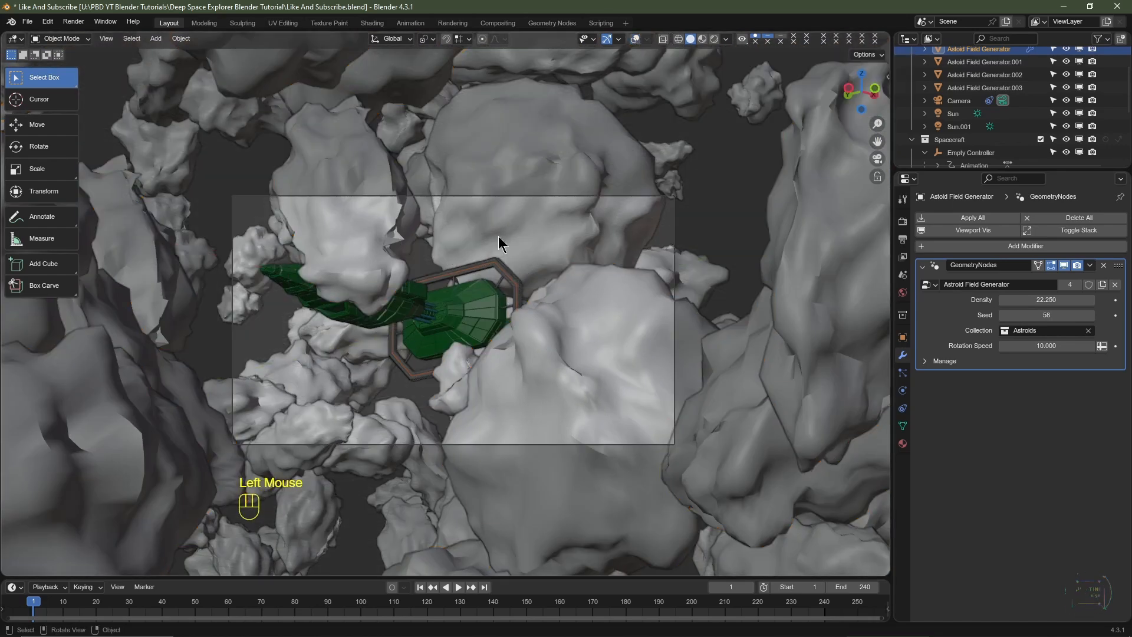
pyautogui.press('space')
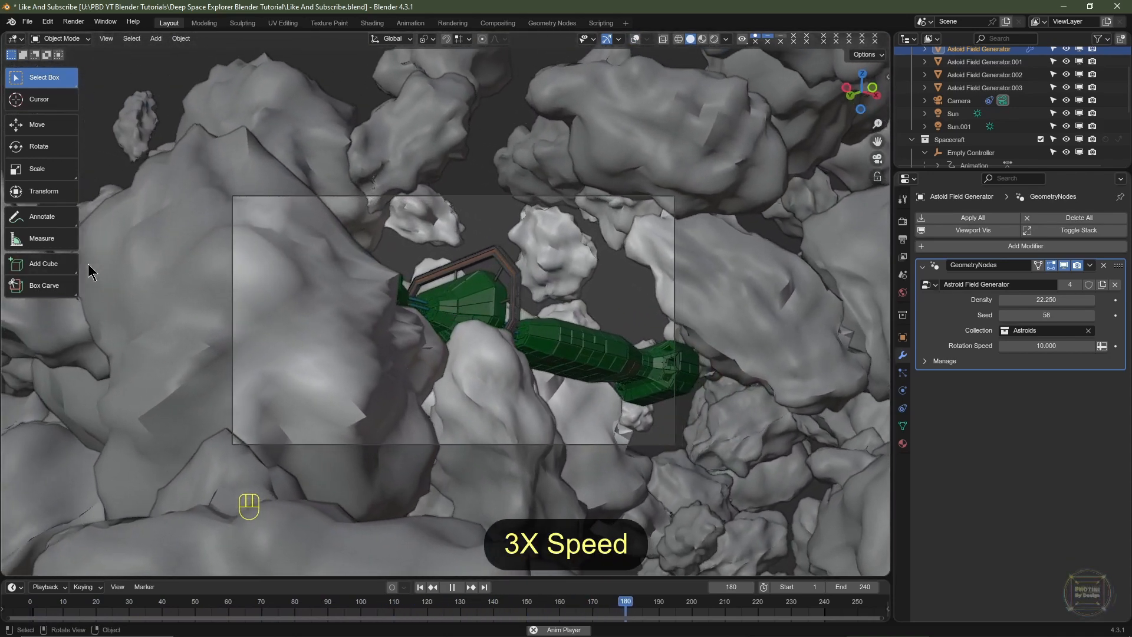
pyautogui.press('space')
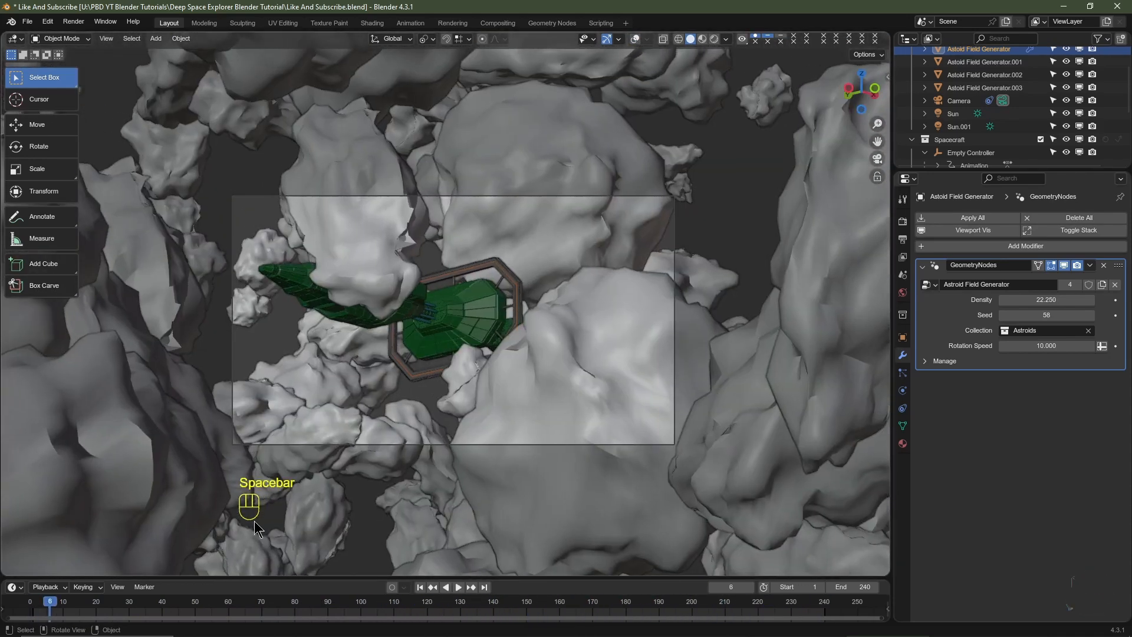
pyautogui.click(421, 588)
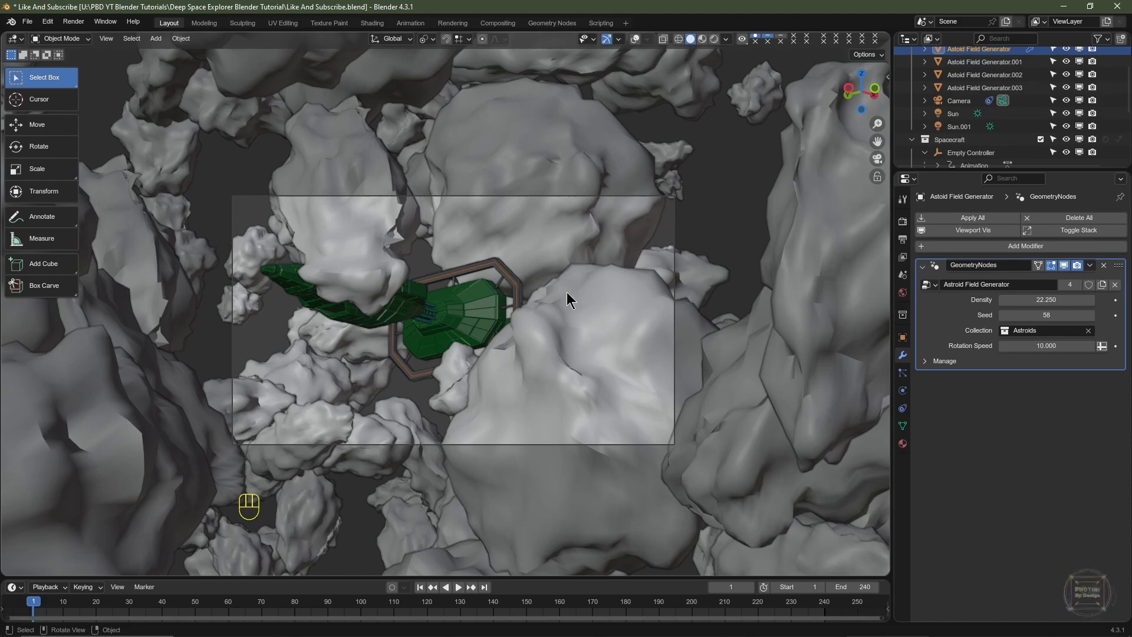
# Turn the overlays back on and set the asteroid field's seed to 60 from the left orthographic view
pyautogui.click(635, 40)
pyautogui.press('ctrl+KP_3')
pyautogui.scroll(3, 425, 307)
pyautogui.click(1092, 314)
pyautogui.click(1091, 315)
# Move the asteroid field about -5.5 m in Y and -22.5 m in Z, play briefly, and check frame 1 through the camera
pyautogui.press('g')
pyautogui.click(519, 365)
pyautogui.press('space')
pyautogui.press('space')
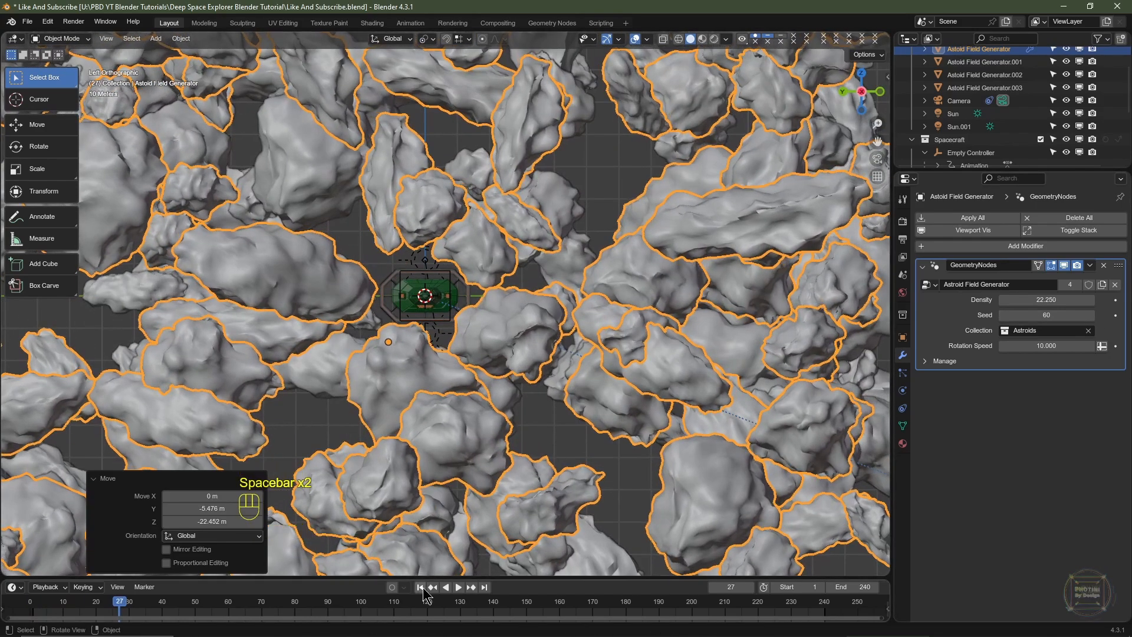
pyautogui.click(421, 588)
pyautogui.press('KP_0')
# Set the asteroid field's seed to 62 and move it about 51.5 m in Y and -10.8 m in Z
pyautogui.press('ctrl+KP_3')
pyautogui.click(1091, 315)
pyautogui.click(1091, 315)
pyautogui.press('g')
pyautogui.click(495, 391)
pyautogui.press('KP_0')
# Shift the asteroid field about -22.8 m in Y and 39.2 m in Z, and return to the camera view
pyautogui.press('ctrl+KP_3')
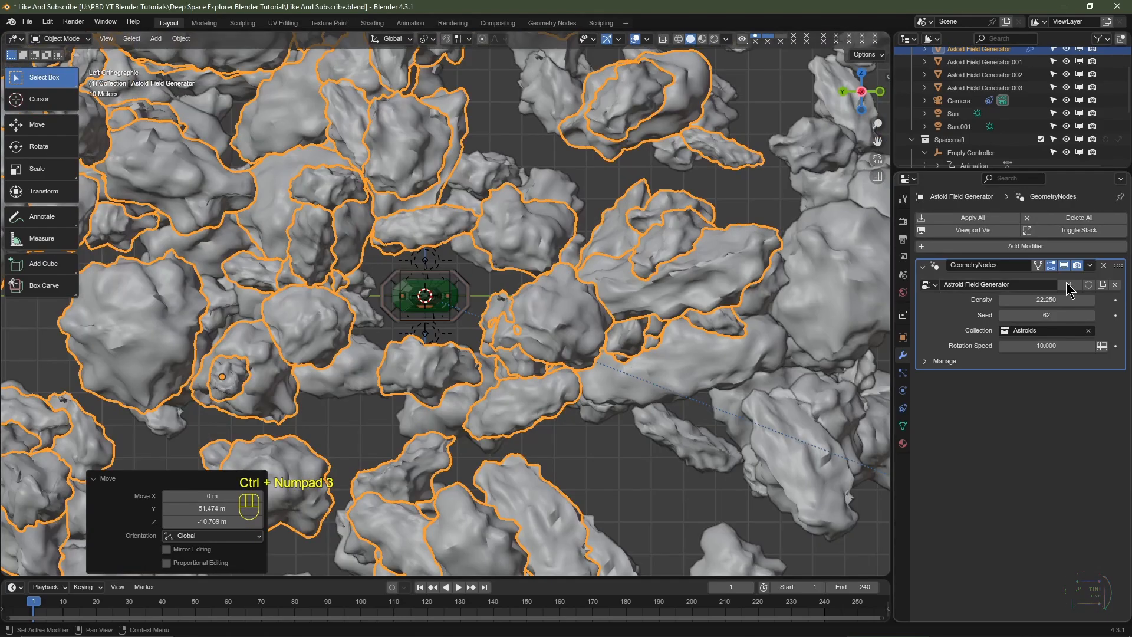
pyautogui.press('g')
pyautogui.click(501, 288)
pyautogui.press('KP_0')
# Play the animation through the camera without overlays to check the asteroids around the spacecraft, and return to frame 1
pyautogui.press('space')
pyautogui.click(635, 40)
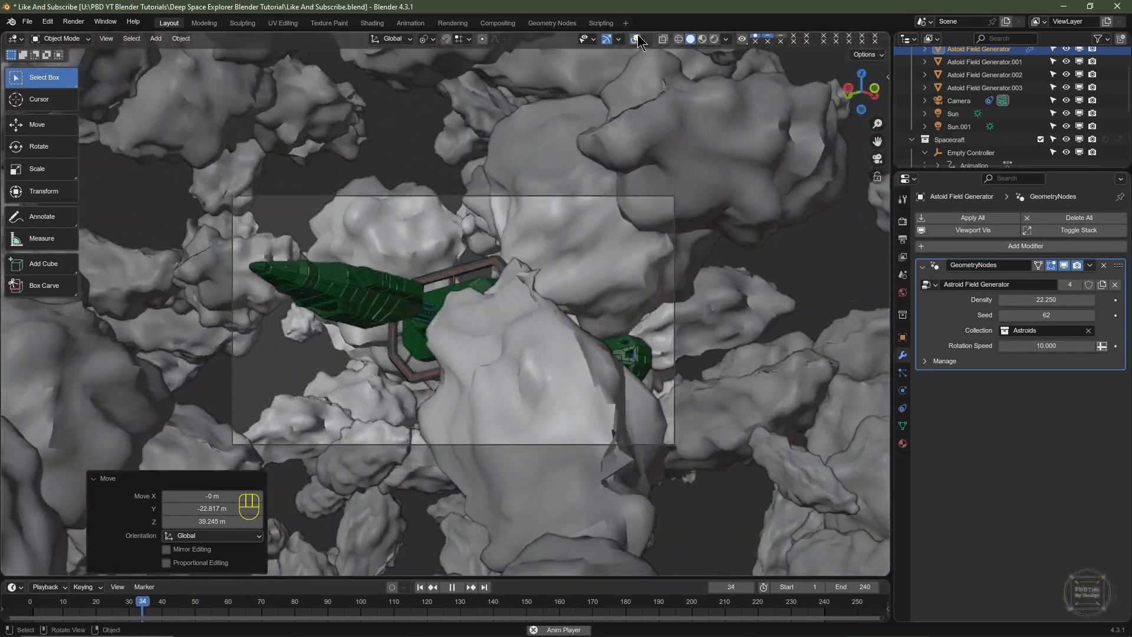
pyautogui.press('space')
pyautogui.click(422, 588)
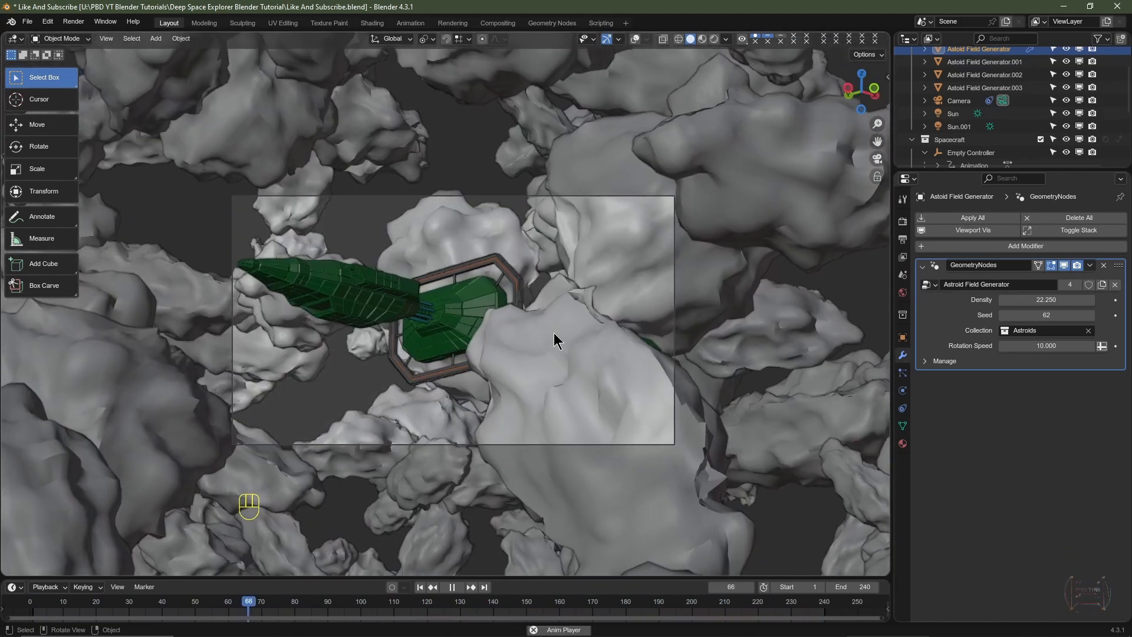
pyautogui.press('space')
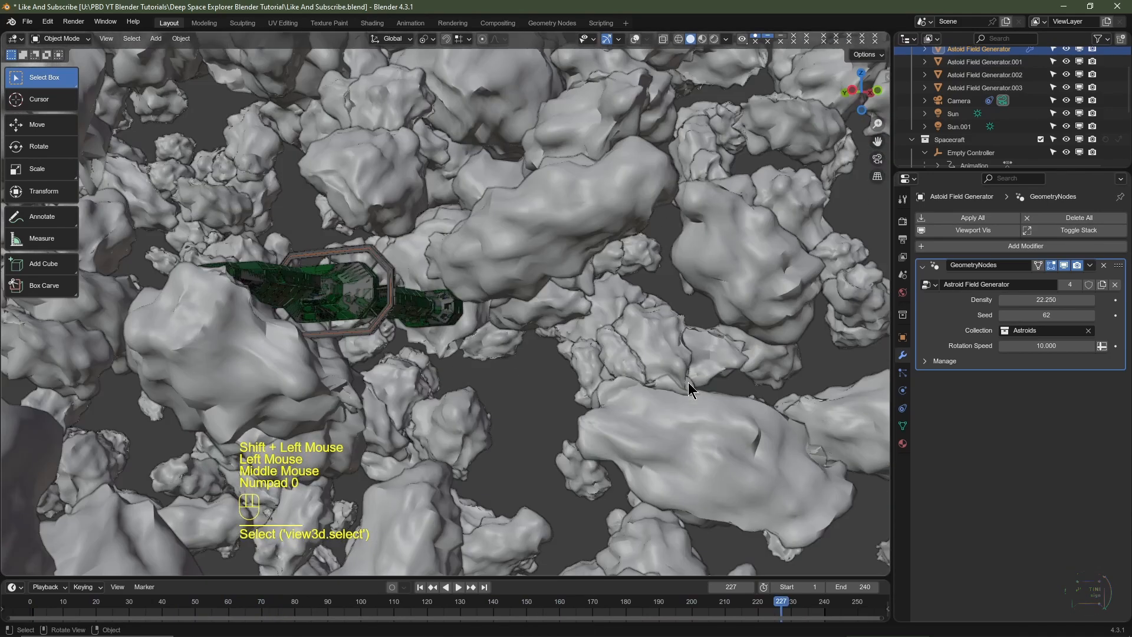
pyautogui.press('KP_0')
pyautogui.click(419, 587)
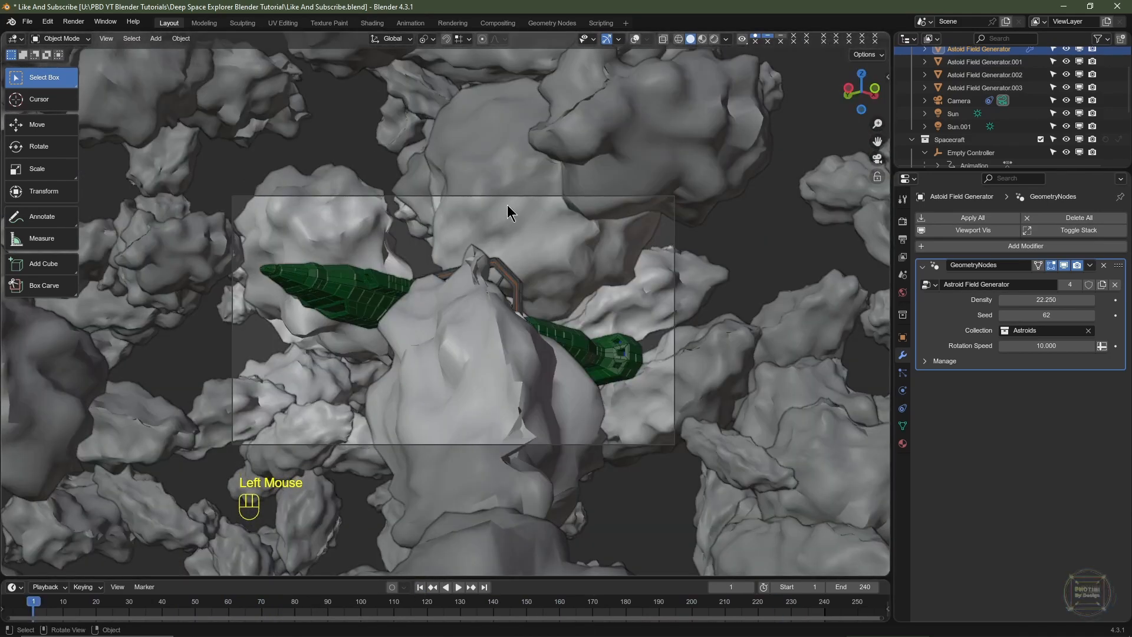
# Turn the overlays back on and set the camera's location to -265.66 m in X and -100.21 m in Z
pyautogui.click(635, 40)
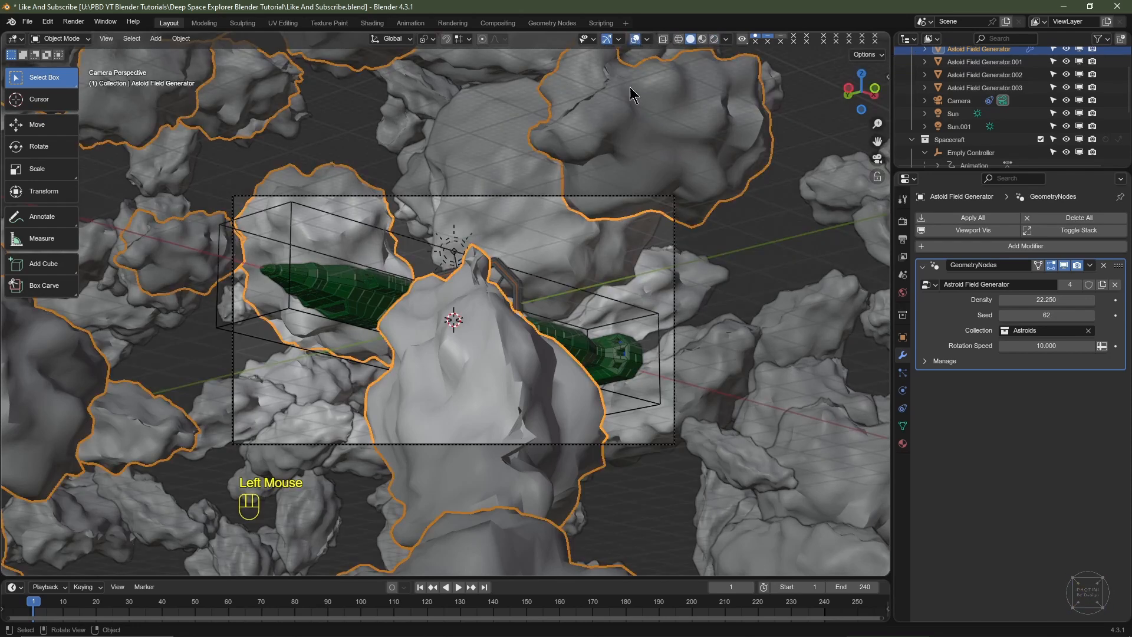
pyautogui.click(625, 196)
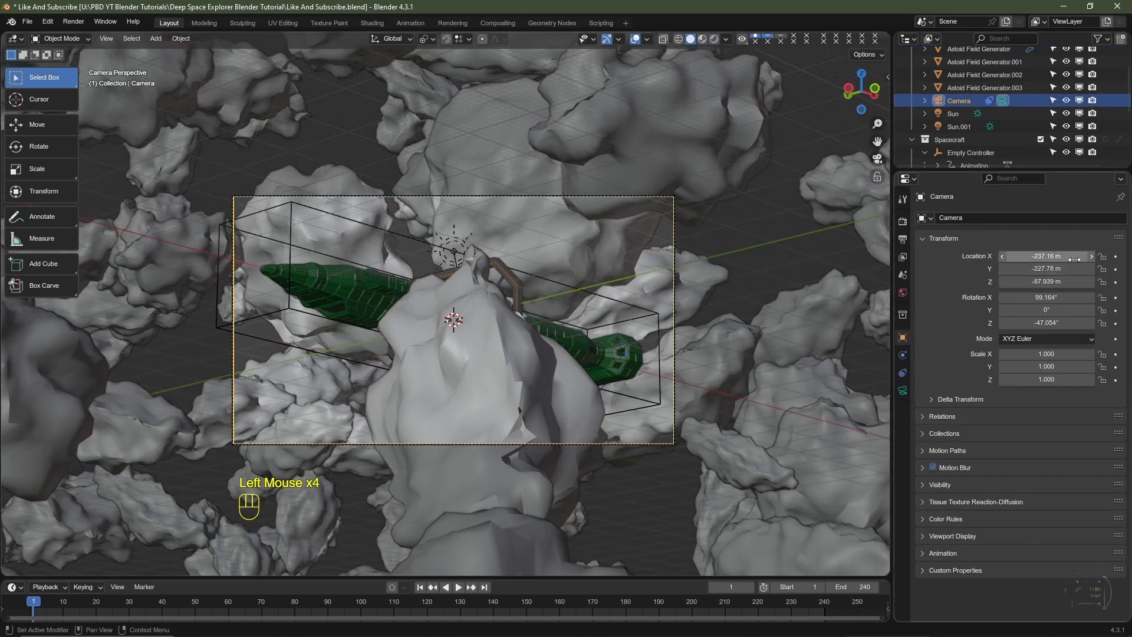
pyautogui.moveTo(1068, 256); pyautogui.dragTo(1011, 281)
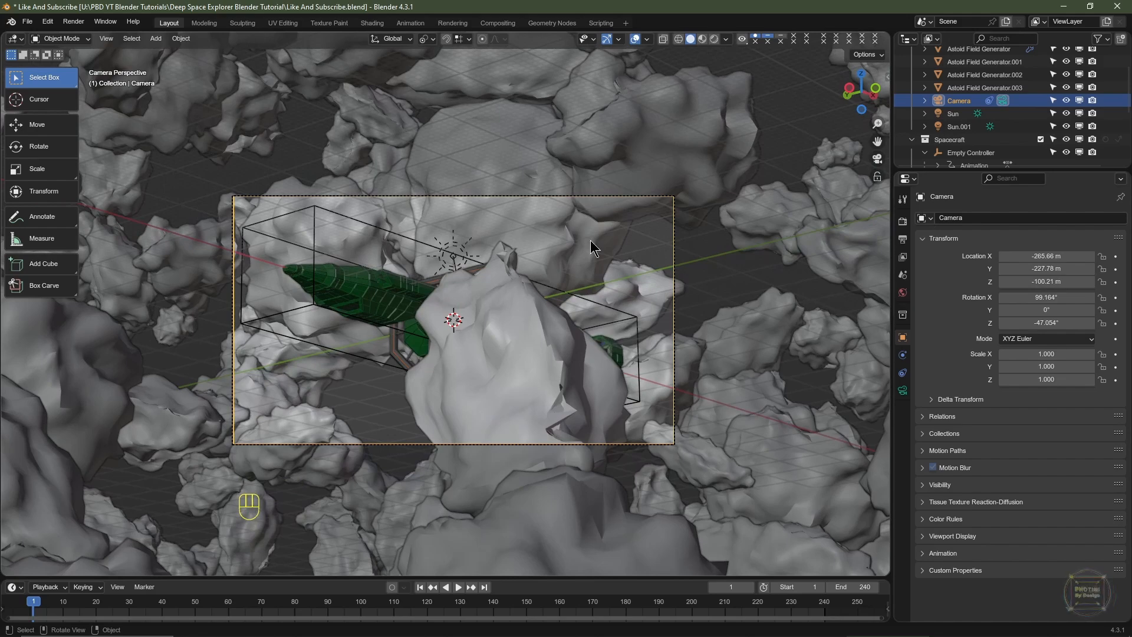
# Play the animation through the camera, stop it at frame 52 and switch the viewport to rendered shading
pyautogui.press('space')
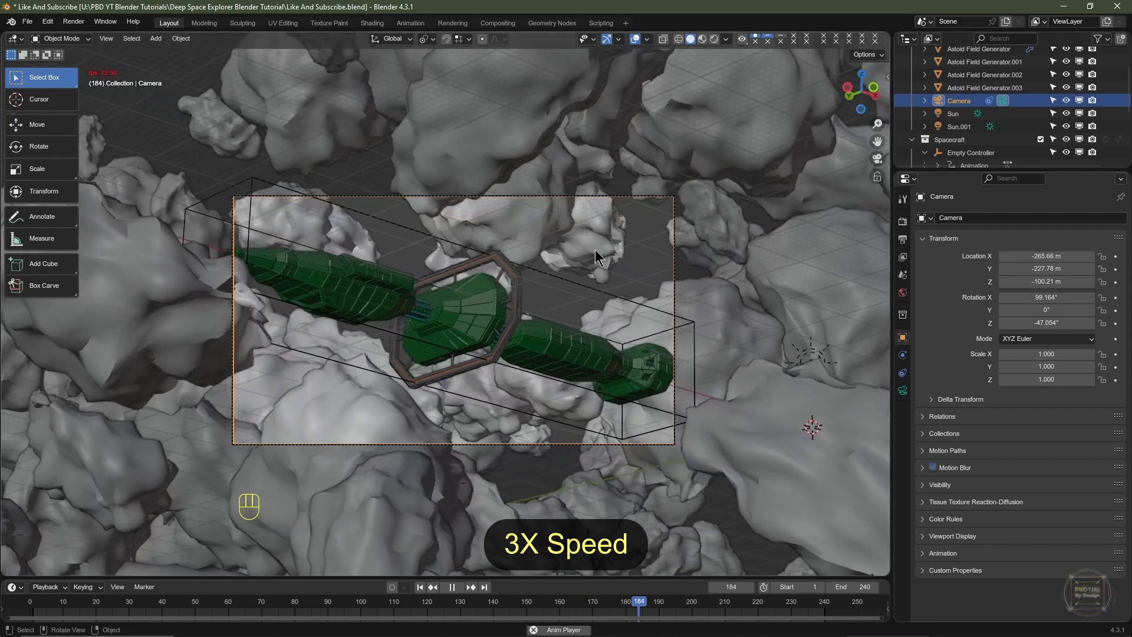
pyautogui.press('space')
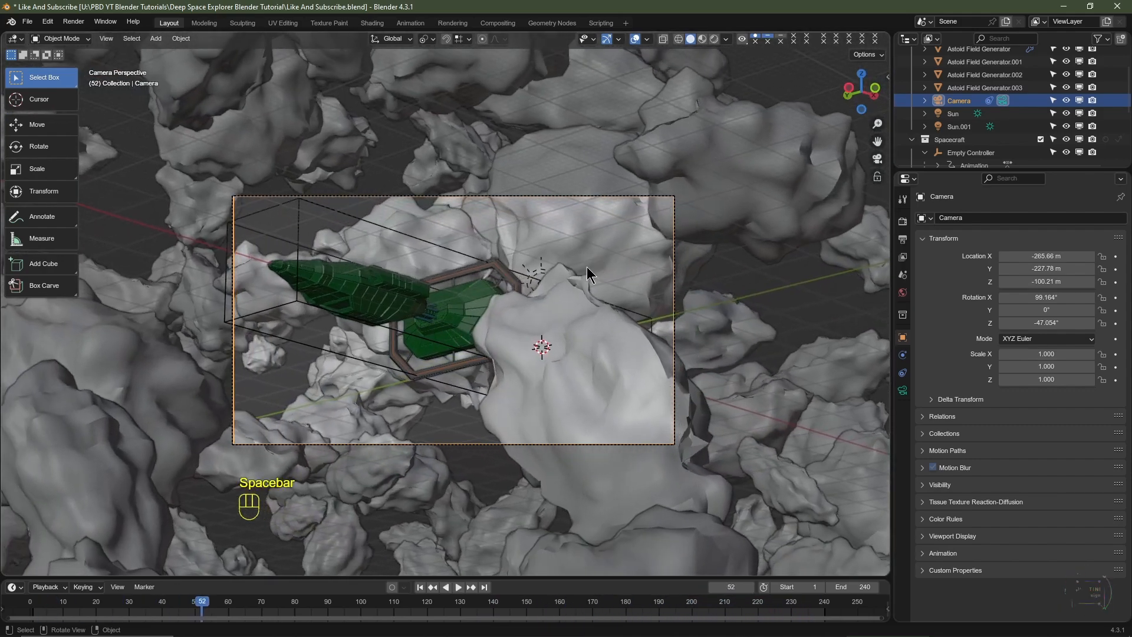
pyautogui.click(715, 39)
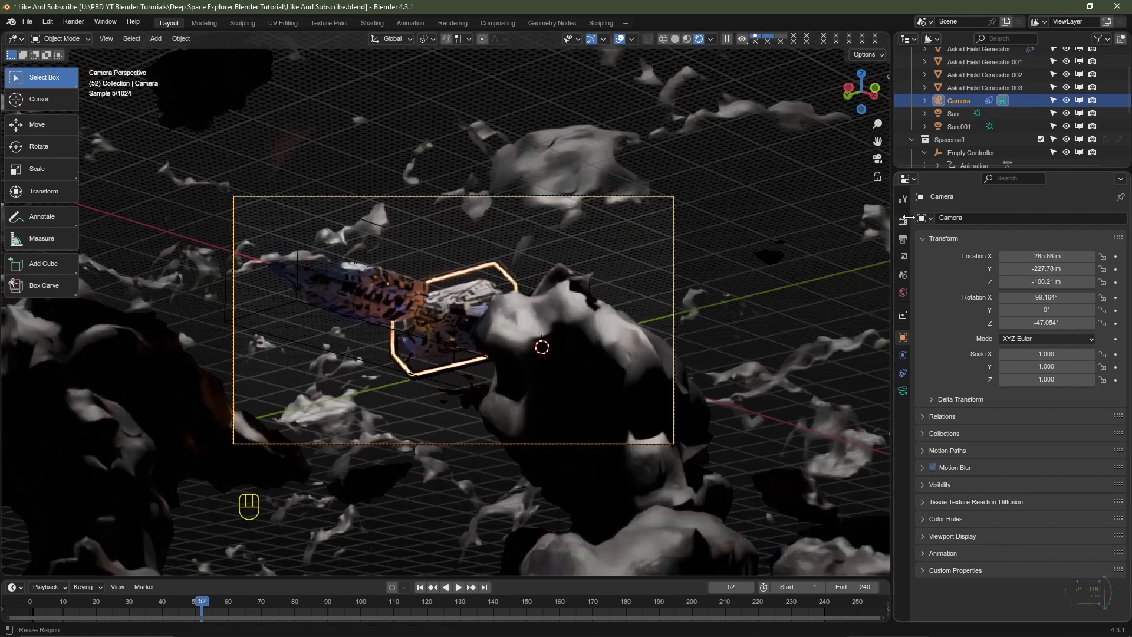
# Enable Render Region to limit rendering to the camera frame, and hide the viewport overlays
pyautogui.click(903, 240)
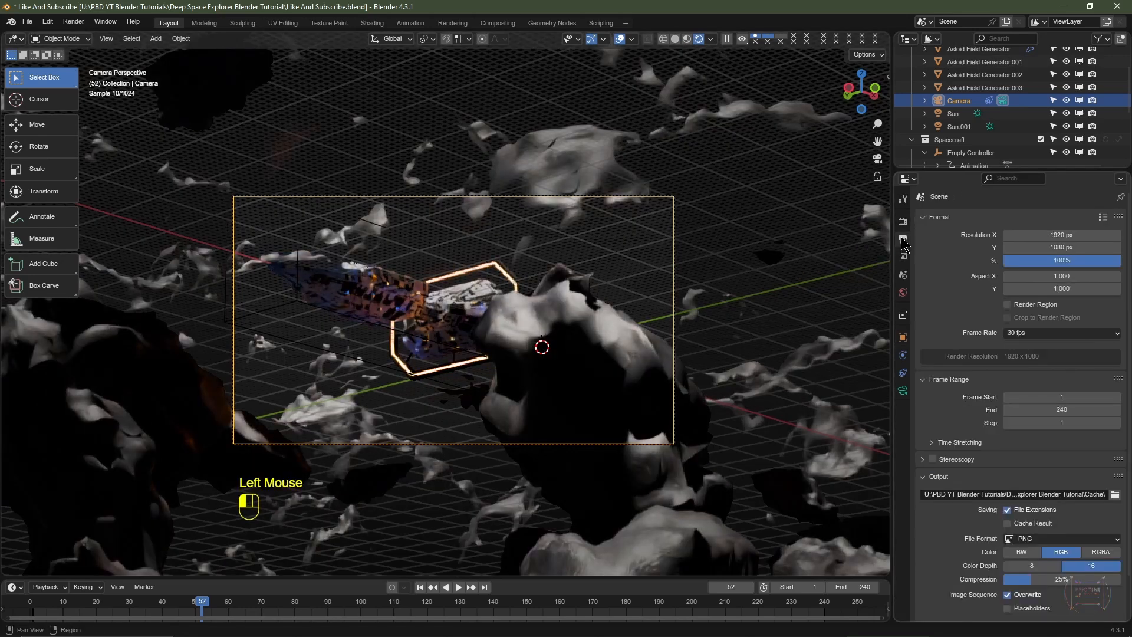
pyautogui.click(1008, 305)
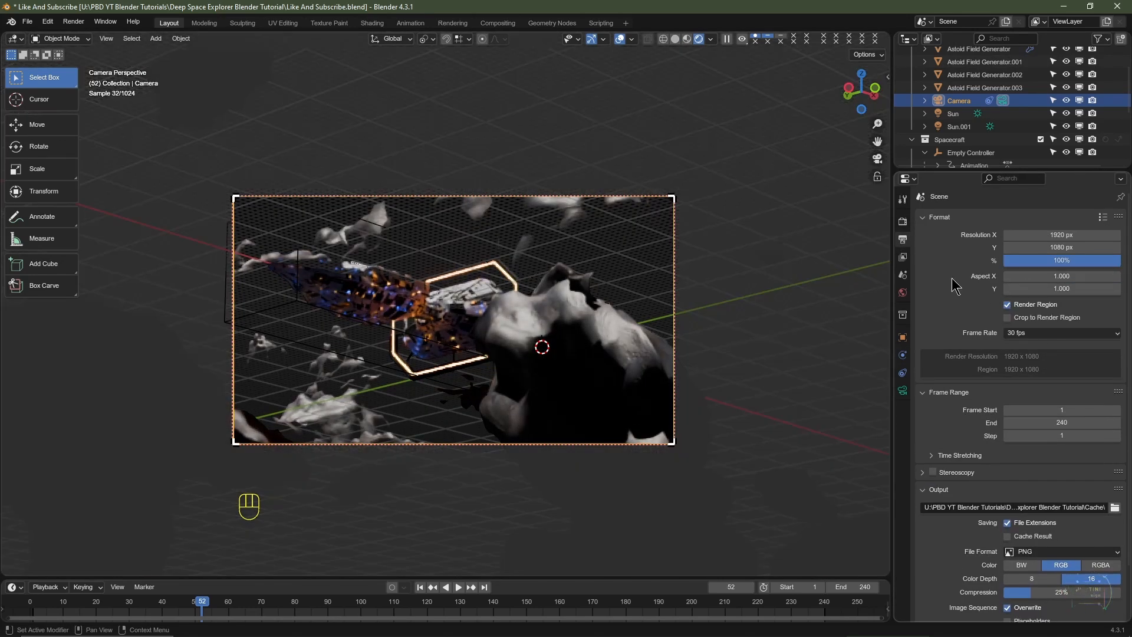
pyautogui.scroll(2, 536, 319)
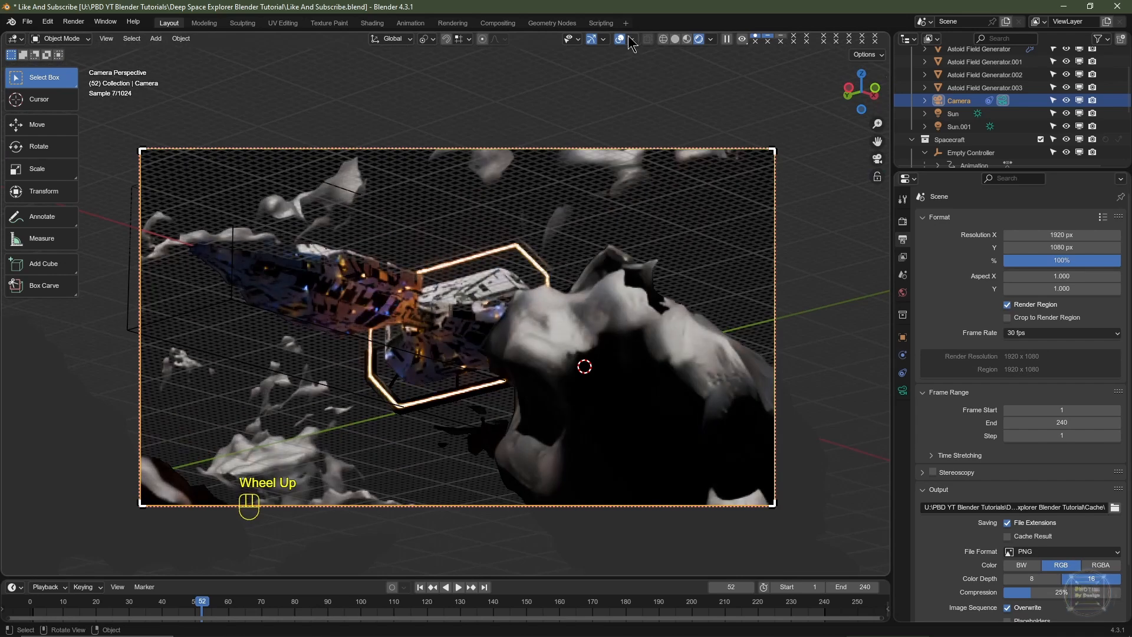
pyautogui.click(620, 39)
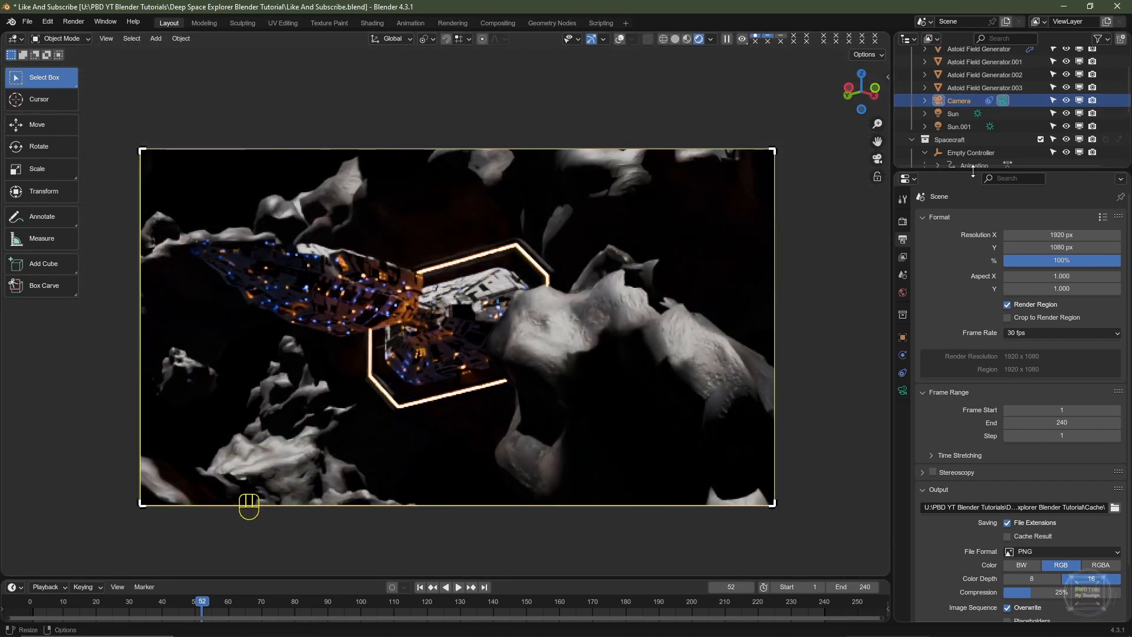
# Enlarge the outliner and hide all four Astoid Field Generator objects in the viewport
pyautogui.moveTo(968, 170); pyautogui.dragTo(969, 313)
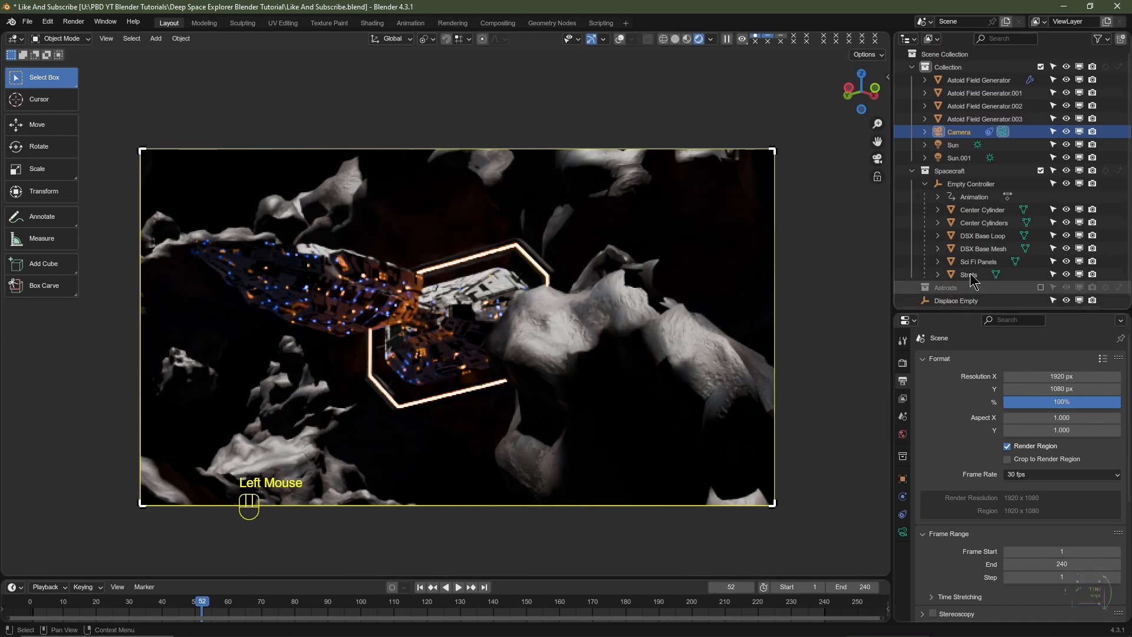
pyautogui.click(1000, 80)
pyautogui.click(1003, 94)
pyautogui.click(1005, 107)
pyautogui.click(1007, 119)
pyautogui.moveTo(1065, 79); pyautogui.dragTo(1064, 111)
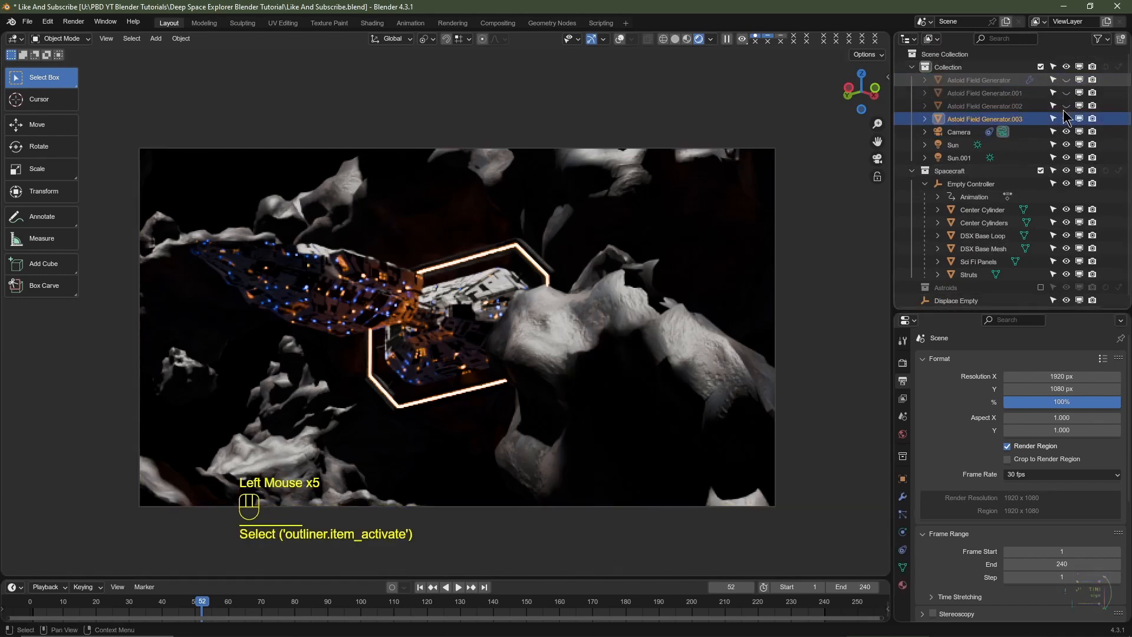
pyautogui.click(1065, 113)
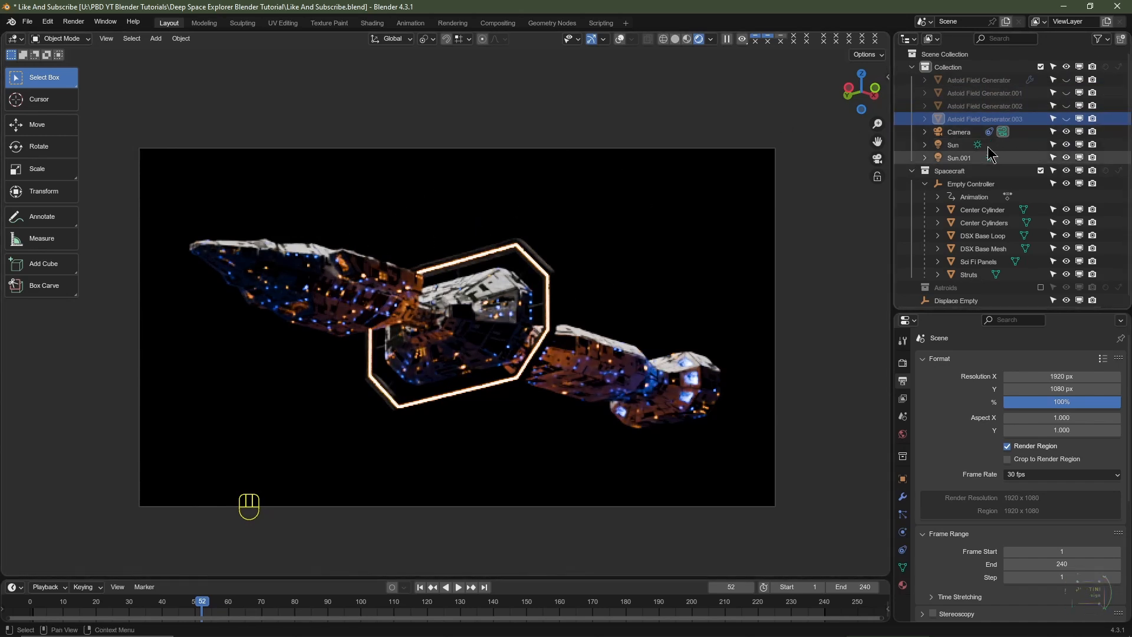
# Hide Sun.001 and set the Sun's rotation to 0° in X and -80° in Y
pyautogui.click(1066, 158)
pyautogui.click(956, 150)
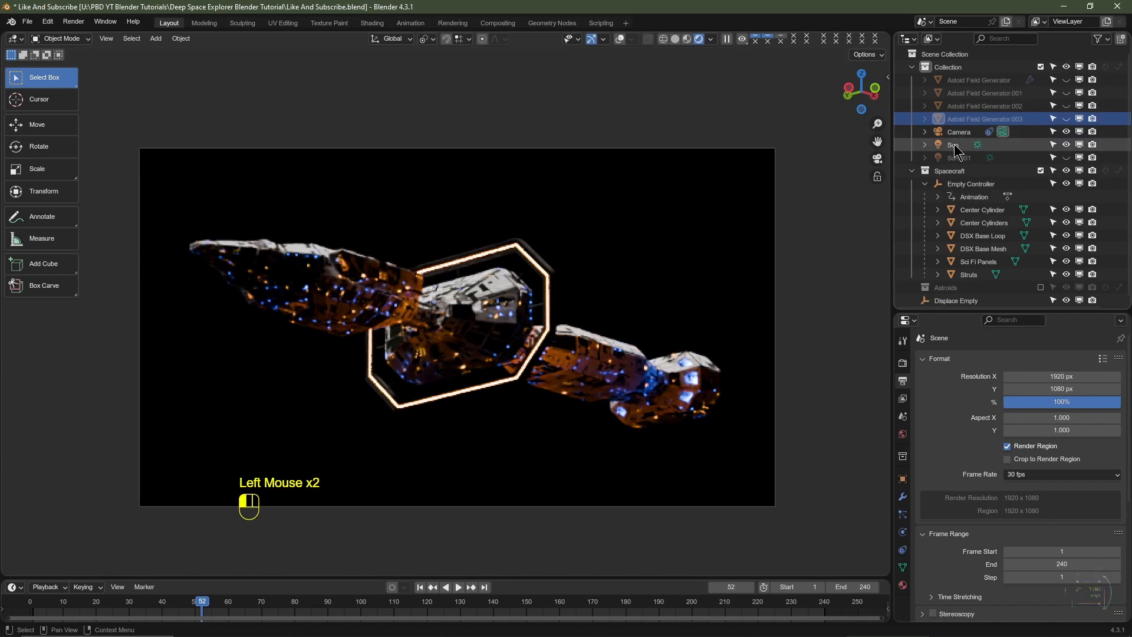
pyautogui.click(903, 479)
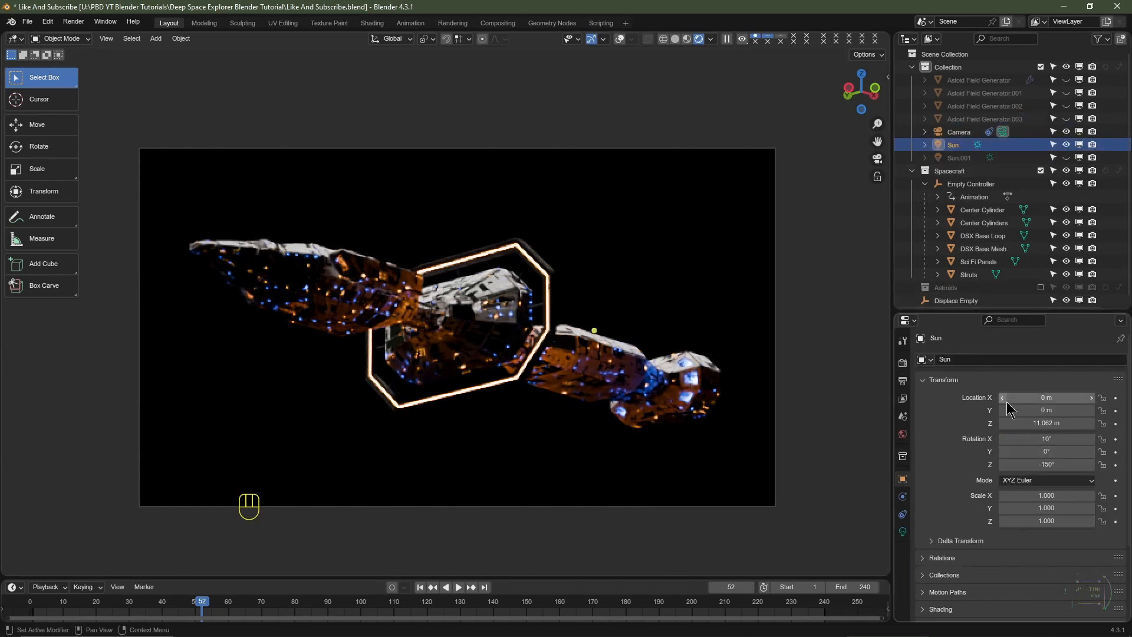
pyautogui.click(1043, 439)
pyautogui.moveTo(1043, 452); pyautogui.dragTo(988, 452)
pyautogui.click(1042, 453)
pyautogui.write('-75')
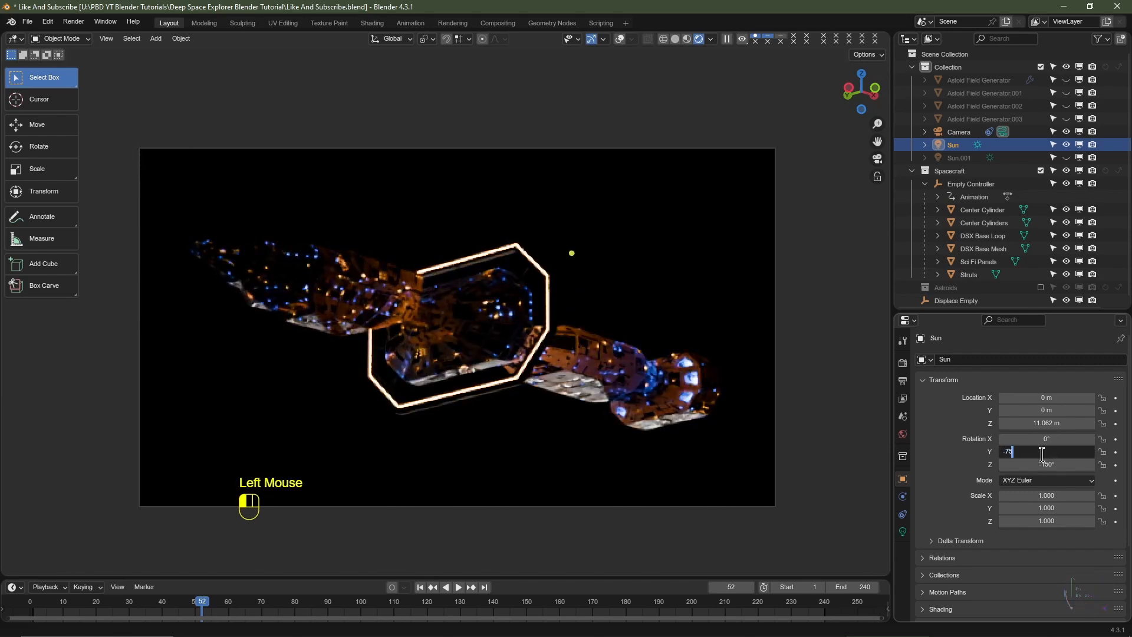
pyautogui.press('Return')
pyautogui.rightClick(1042, 455)
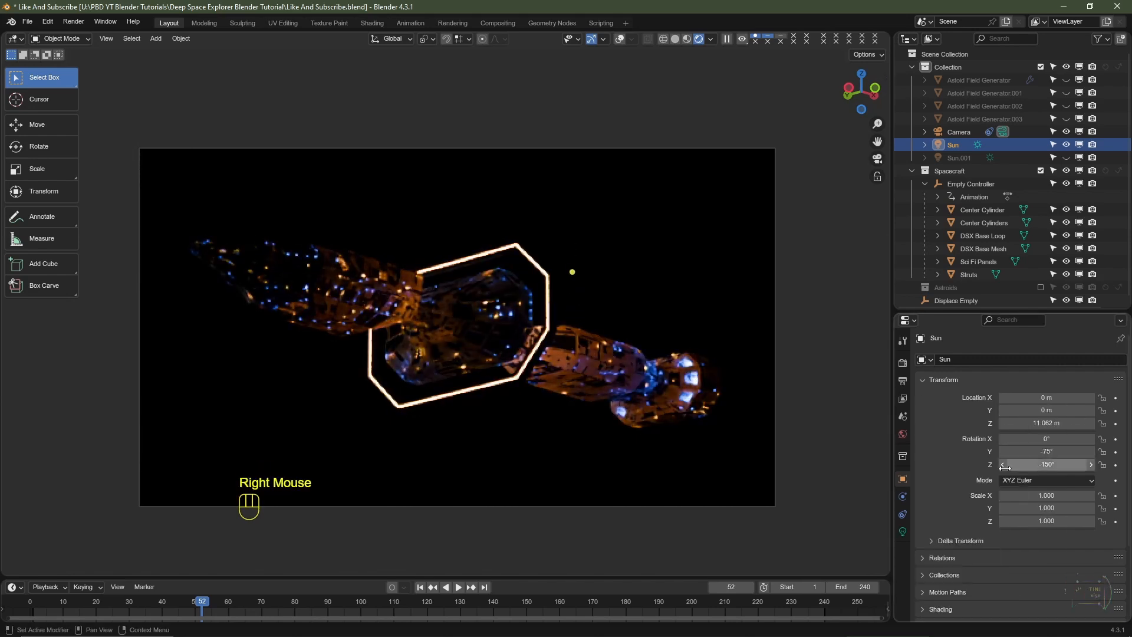
pyautogui.click(1042, 453)
pyautogui.press('Return')
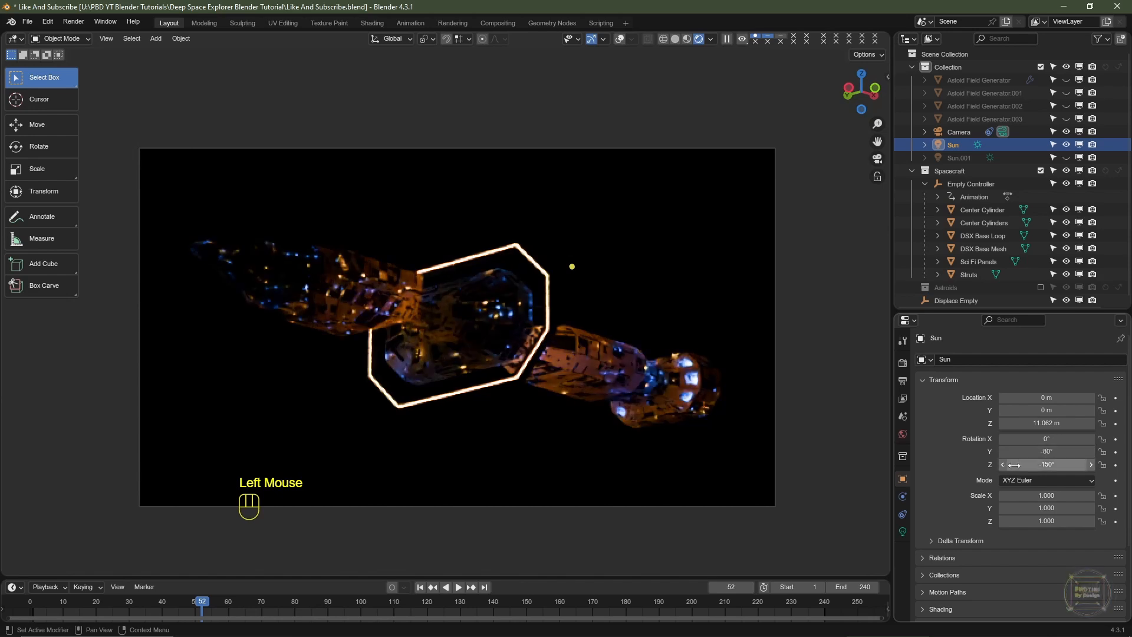
# Rotate the Sun to -30° in Z, checking how the light falls on the spacecraft's front section
pyautogui.moveTo(1047, 465); pyautogui.dragTo(1105, 464)
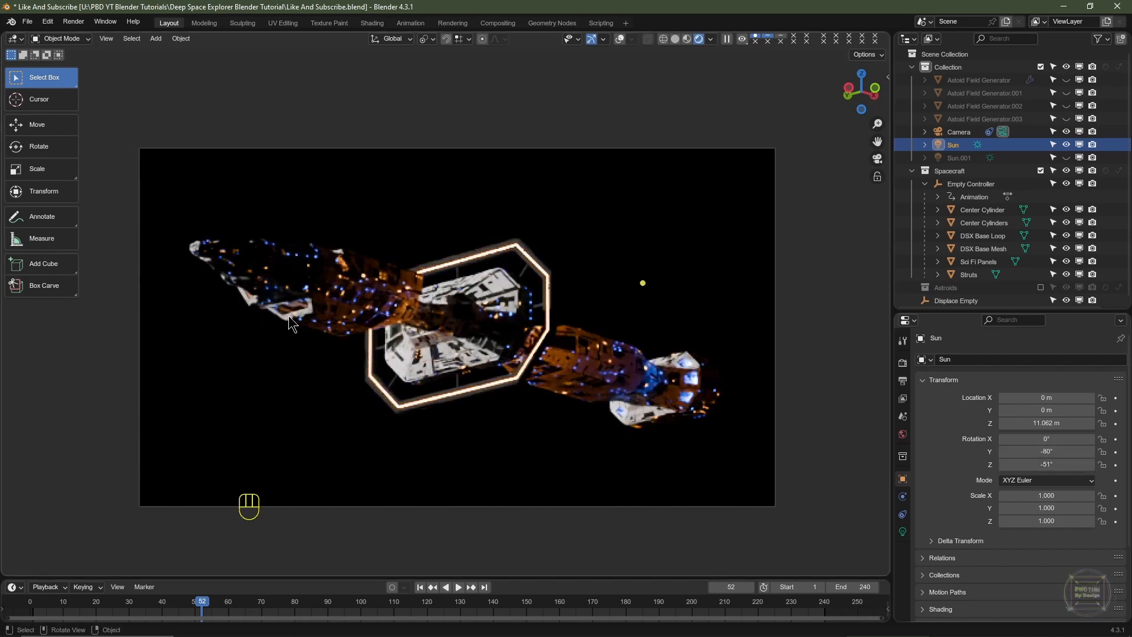
pyautogui.scroll(2, 318, 363)
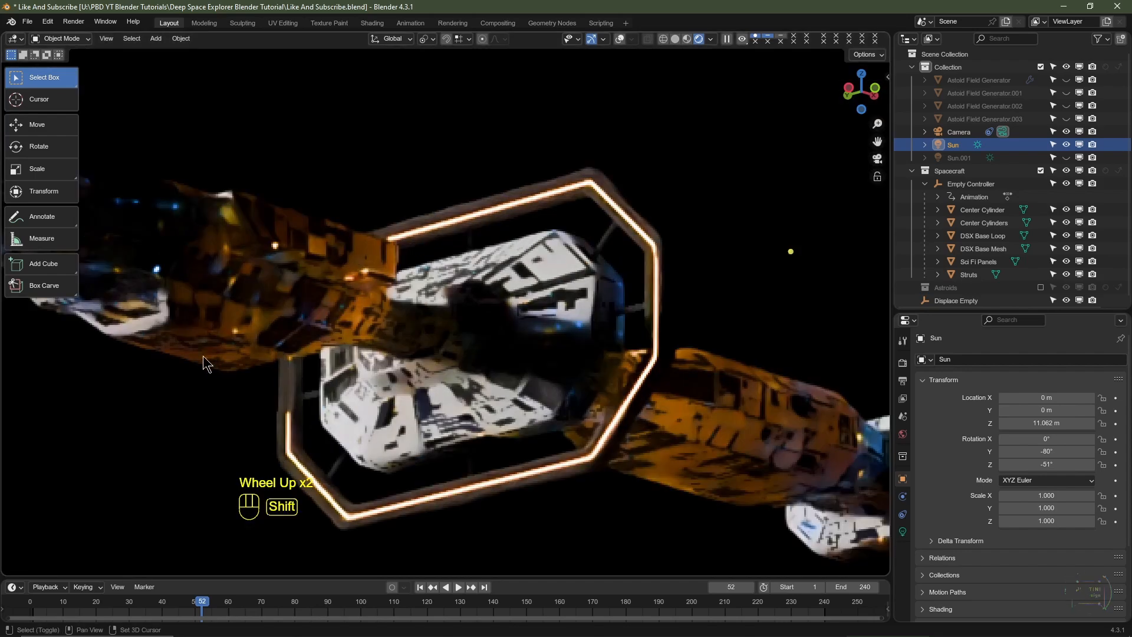
pyautogui.keyDown('shift'); pyautogui.moveTo(203, 355); pyautogui.dragTo(478, 364, button='middle'); pyautogui.keyUp('shift')
pyautogui.scroll(2, 421, 370)
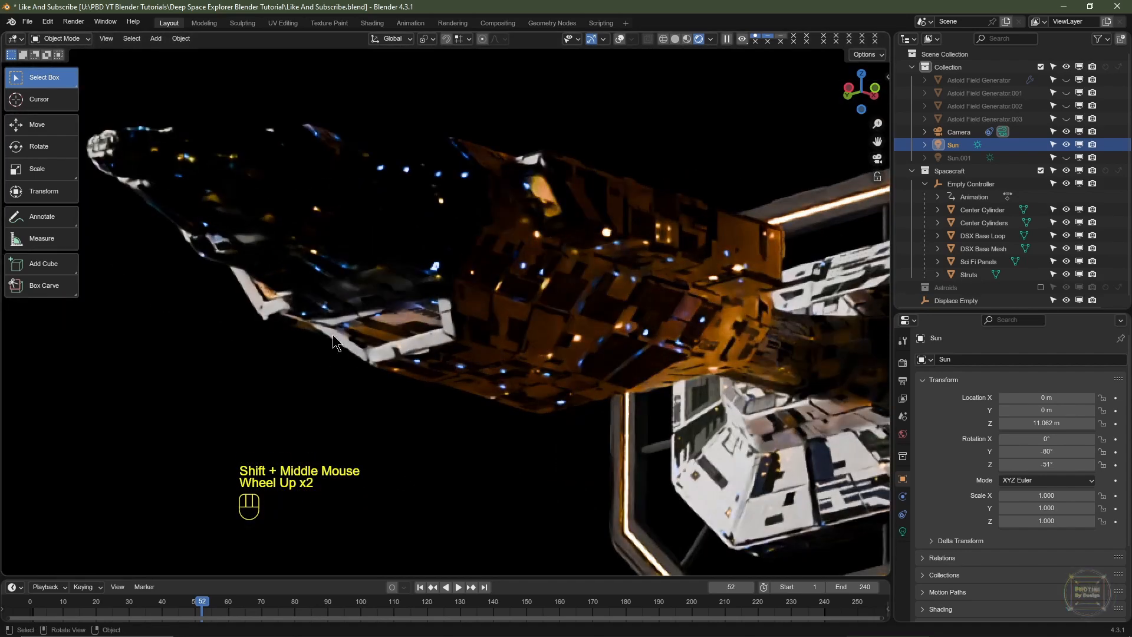
pyautogui.moveTo(1047, 465); pyautogui.dragTo(1068, 464)
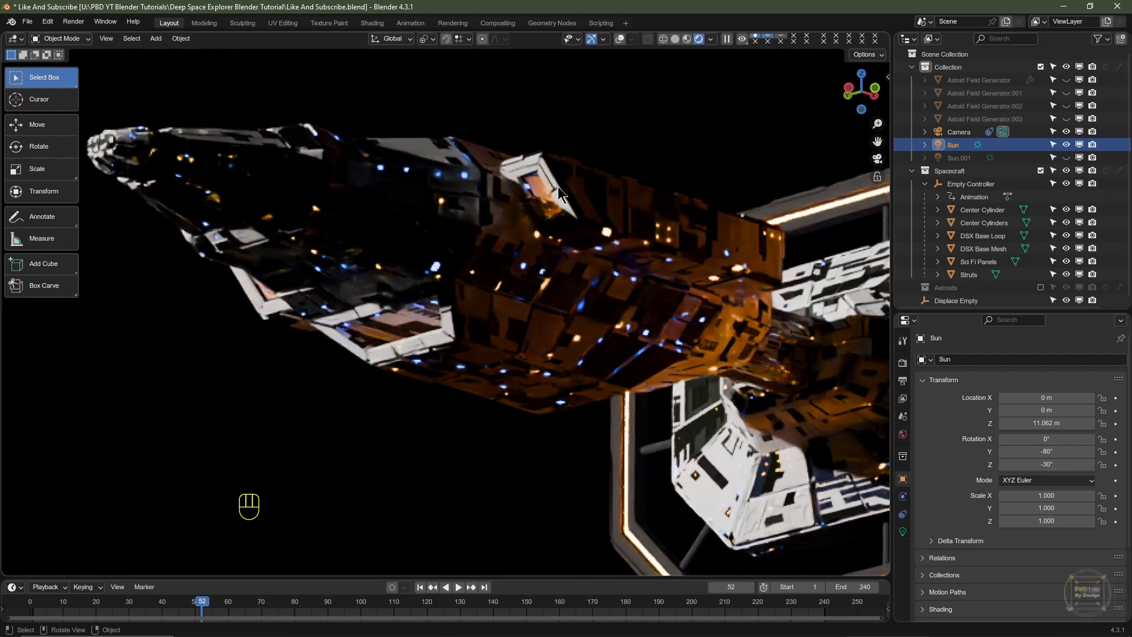
# Show all four Astoid Field Generator objects again and inspect the surface of the asteroid in front of the spacecraft
pyautogui.scroll(-7, 581, 207)
pyautogui.keyDown('shift'); pyautogui.moveTo(632, 341); pyautogui.dragTo(573, 335, button='middle'); pyautogui.keyUp('shift')
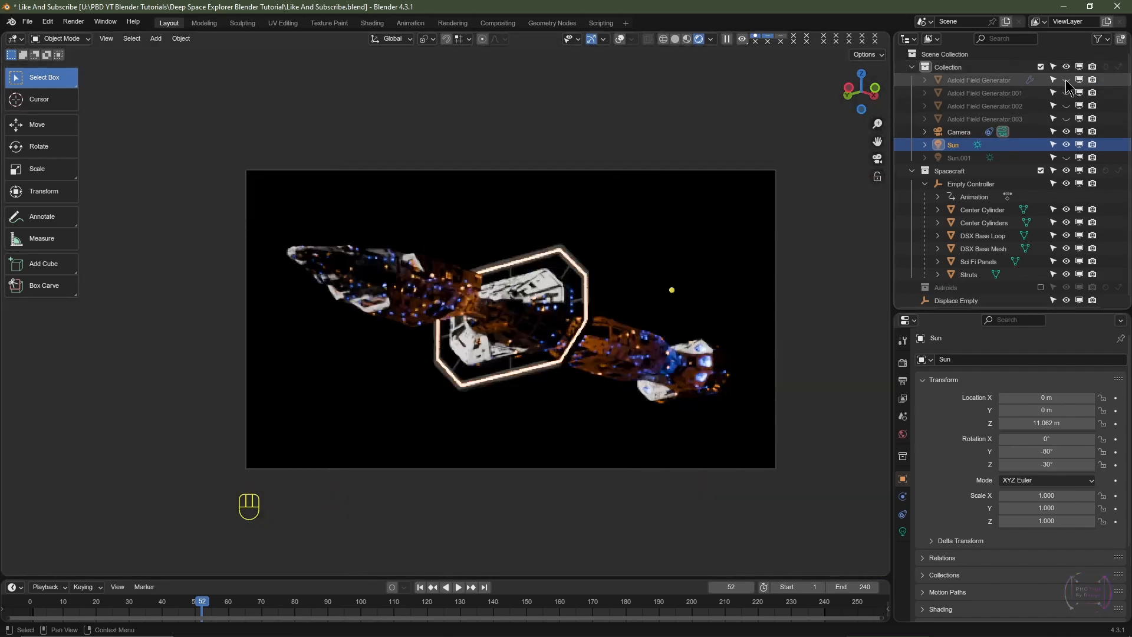
pyautogui.moveTo(1066, 80); pyautogui.dragTo(1066, 119)
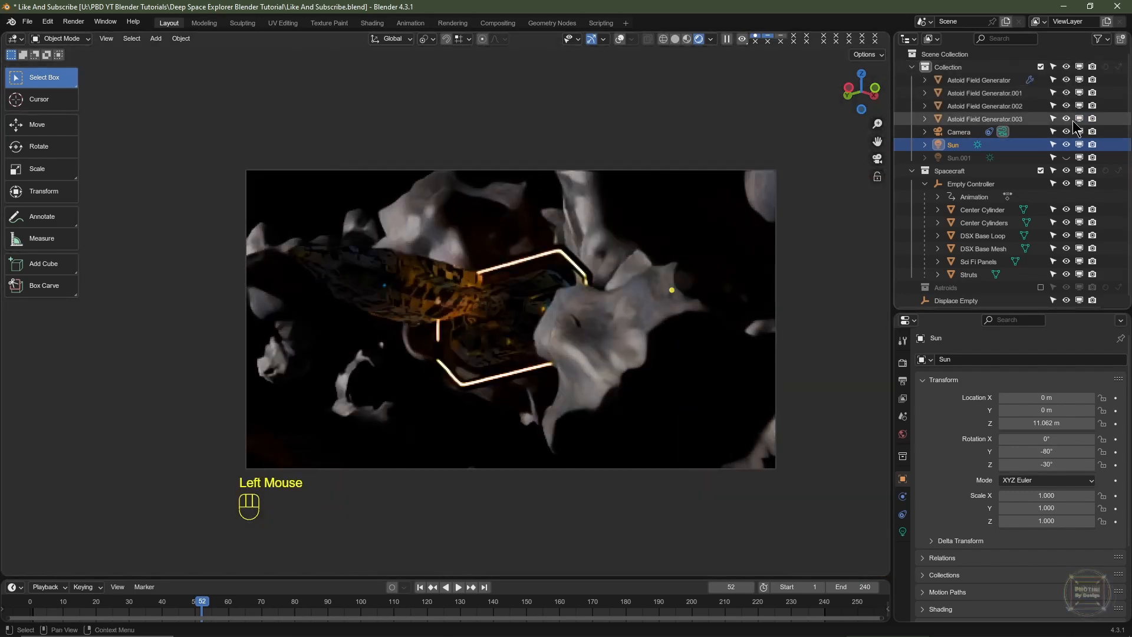
pyautogui.scroll(2, 618, 358)
pyautogui.keyDown('shift'); pyautogui.moveTo(651, 355); pyautogui.dragTo(496, 273, button='middle'); pyautogui.keyUp('shift')
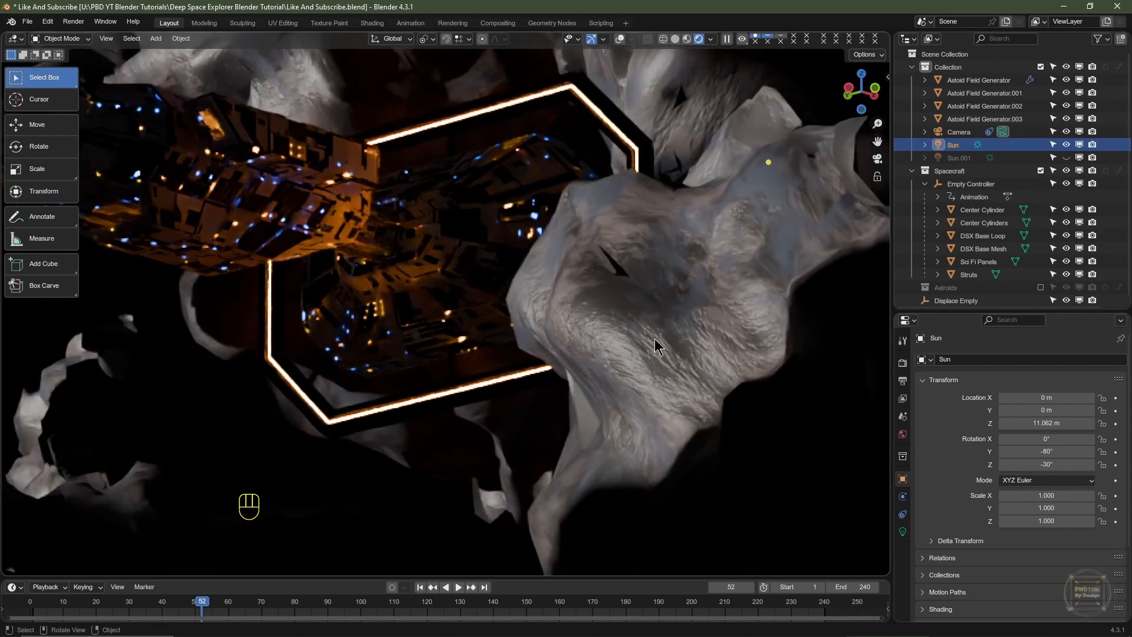
pyautogui.scroll(-2, 507, 293)
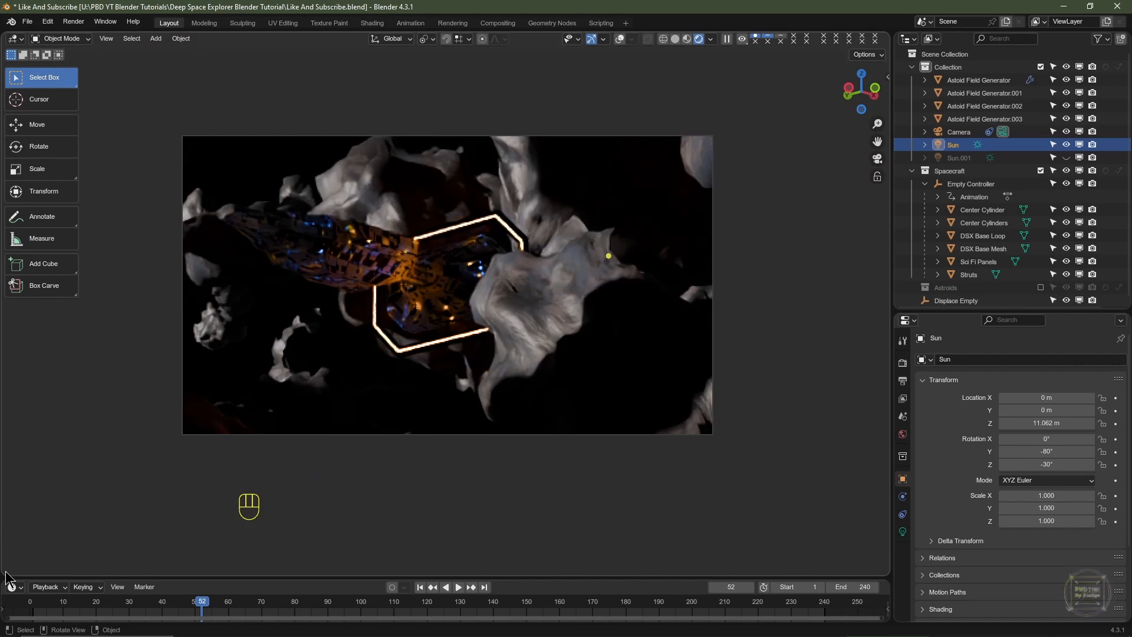
# Split the 3D viewport horizontally and turn the lower area into a Shader Editor
pyautogui.moveTo(5, 571); pyautogui.dragTo(58, 357)
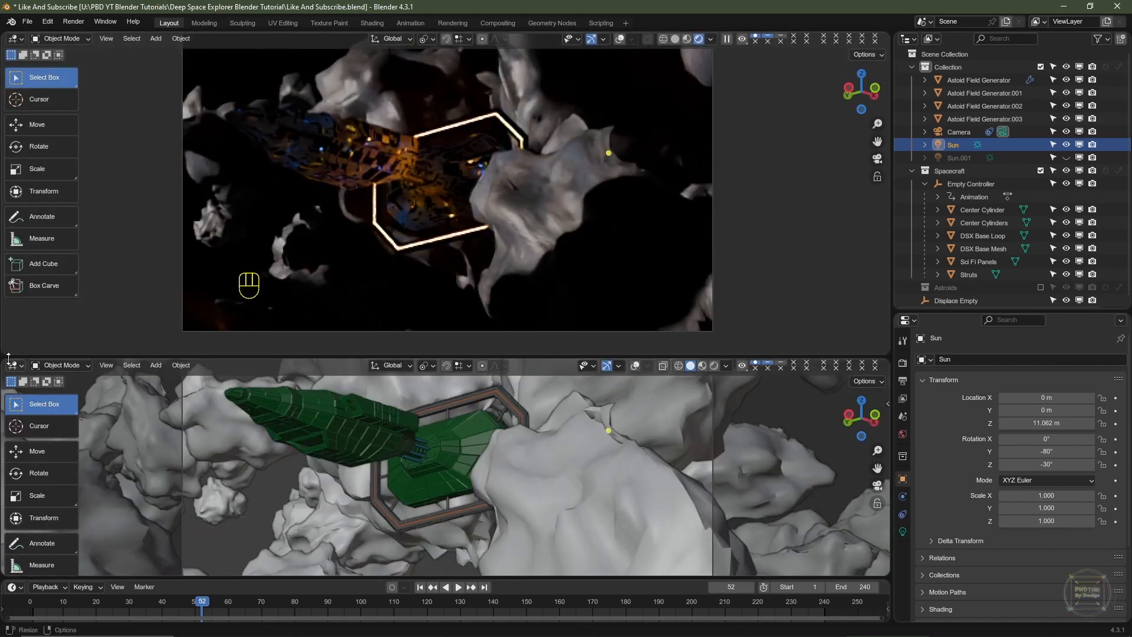
pyautogui.click(14, 368)
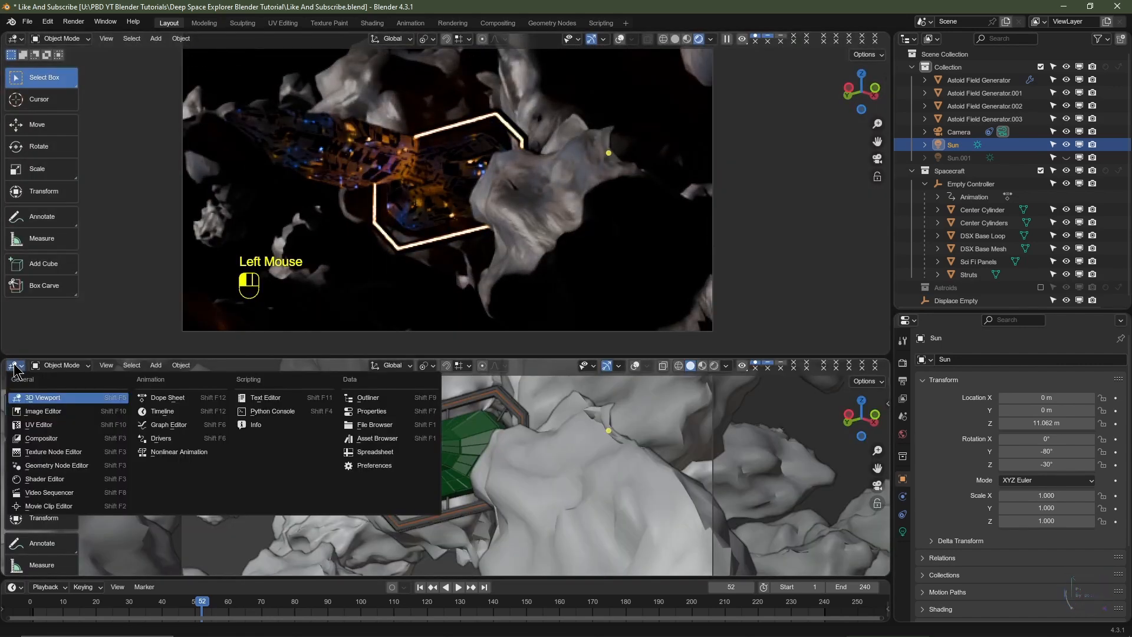
pyautogui.click(44, 479)
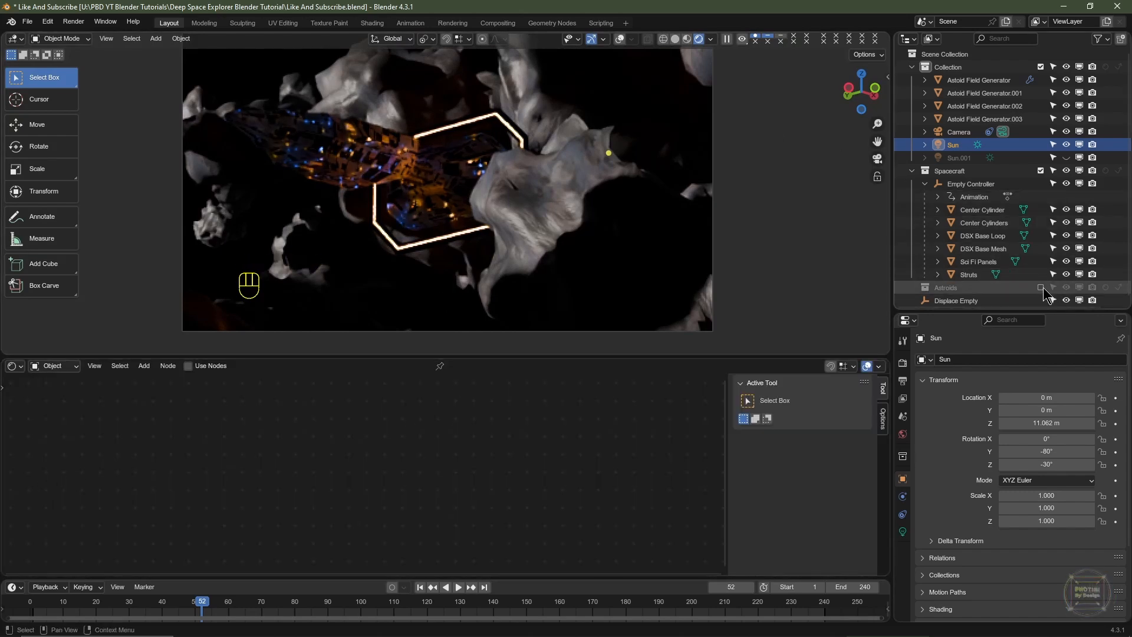
# Enable the Astroids collection, select the Astroid object and set its material's Bump distance to 5
pyautogui.scroll(-2, 1042, 289)
pyautogui.click(965, 232)
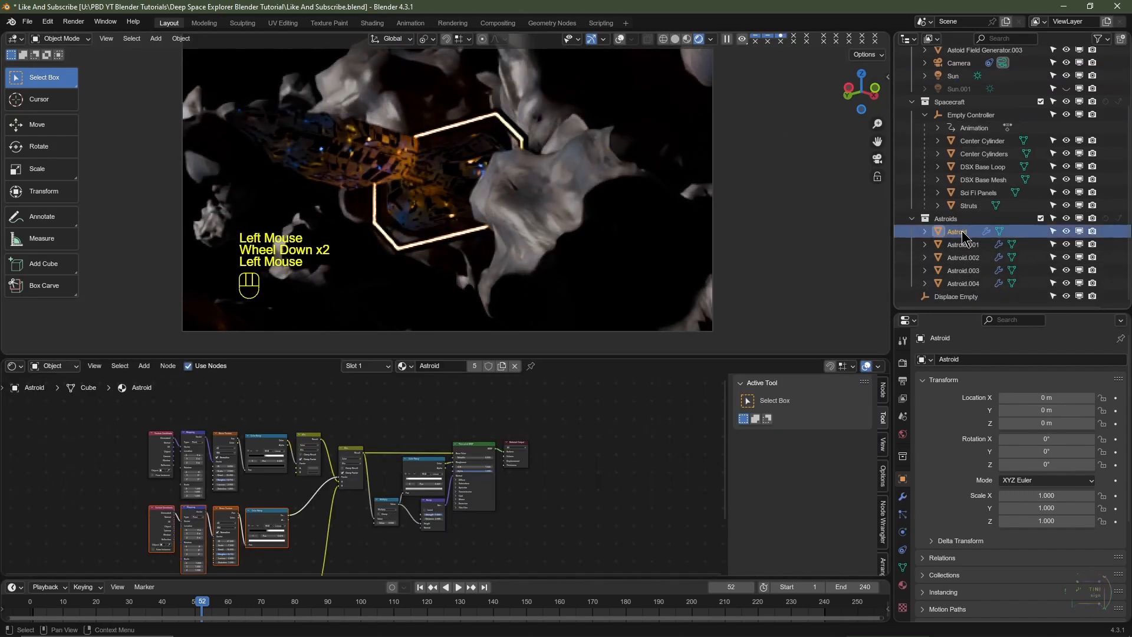
pyautogui.scroll(3, 503, 520)
pyautogui.scroll(3, 563, 525)
pyautogui.moveTo(563, 524); pyautogui.dragTo(460, 436, button='middle')
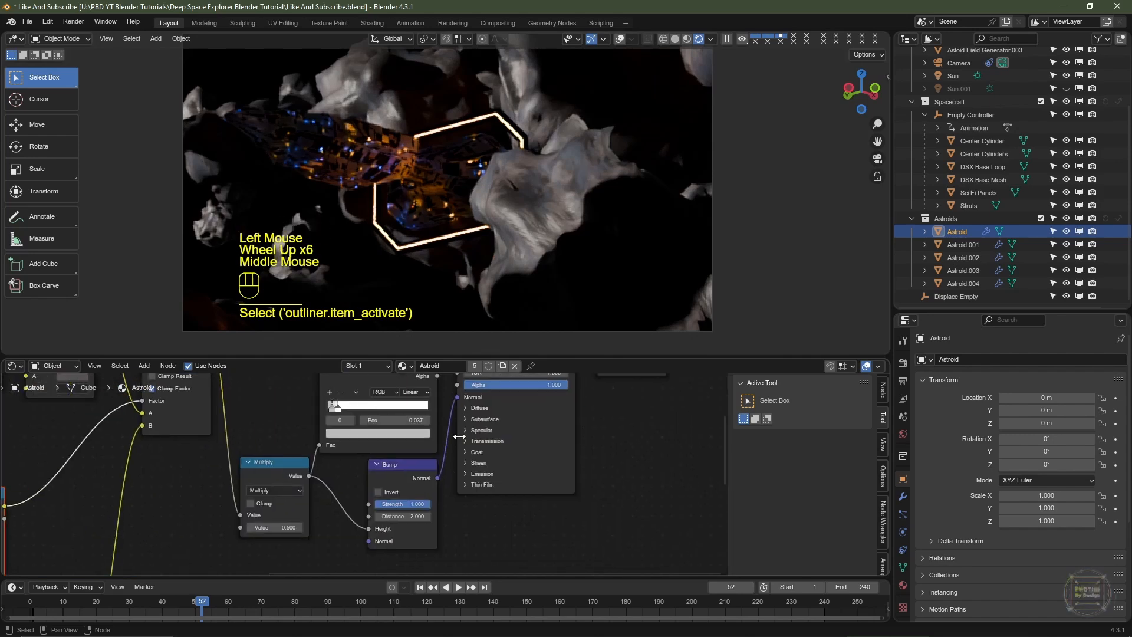
pyautogui.scroll(3, 527, 501)
pyautogui.moveTo(527, 501); pyautogui.dragTo(466, 507, button='middle')
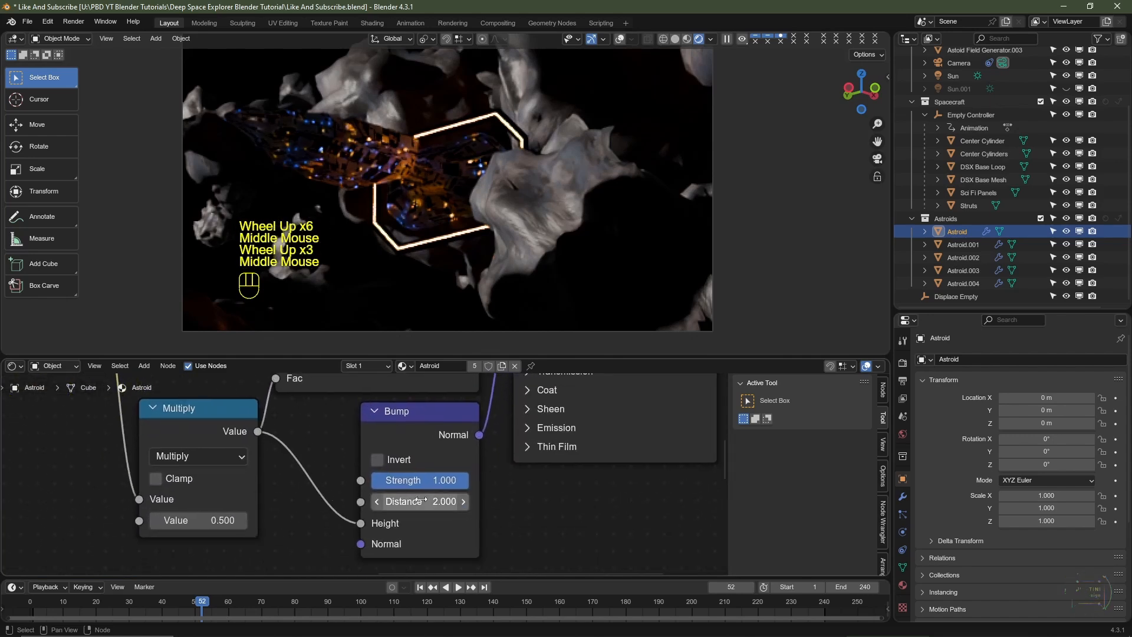
pyautogui.click(421, 501)
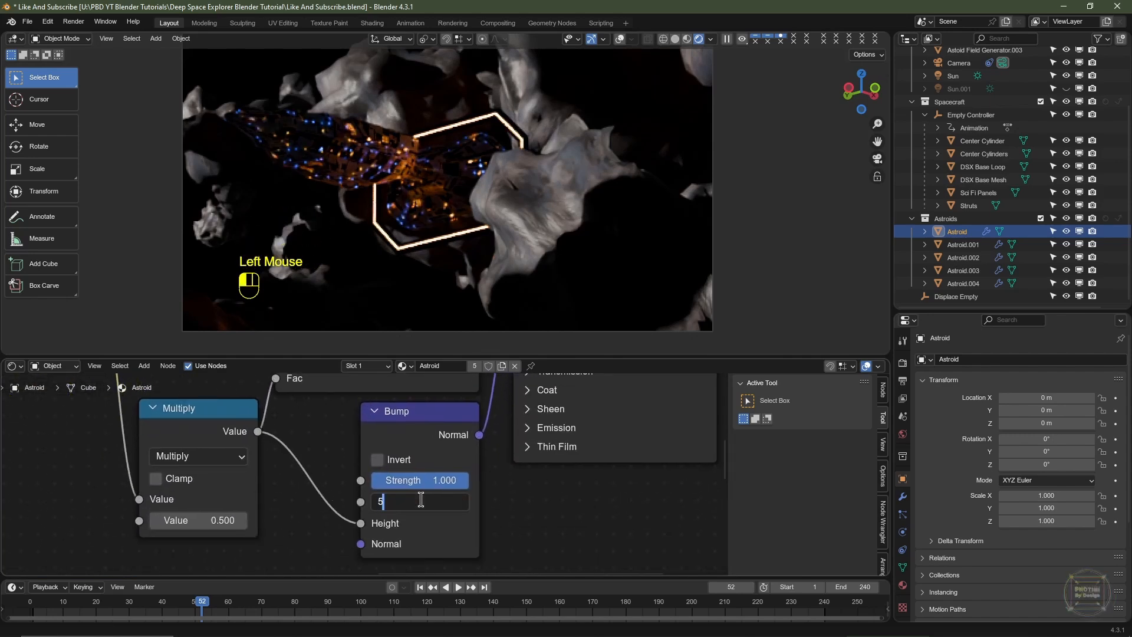
pyautogui.press('Return')
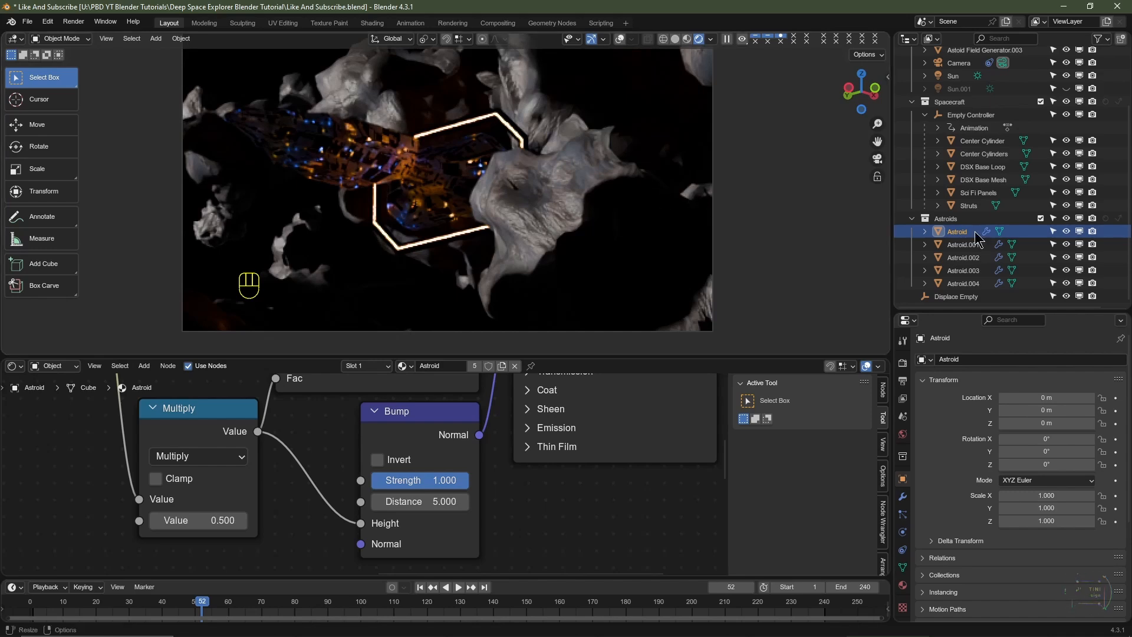
# Exclude the Astroids collection from the scene and go to frame 140 to view the rendered shot
pyautogui.click(1041, 218)
pyautogui.keyDown('shift'); pyautogui.moveTo(532, 304); pyautogui.dragTo(564, 321, button='middle'); pyautogui.keyUp('shift')
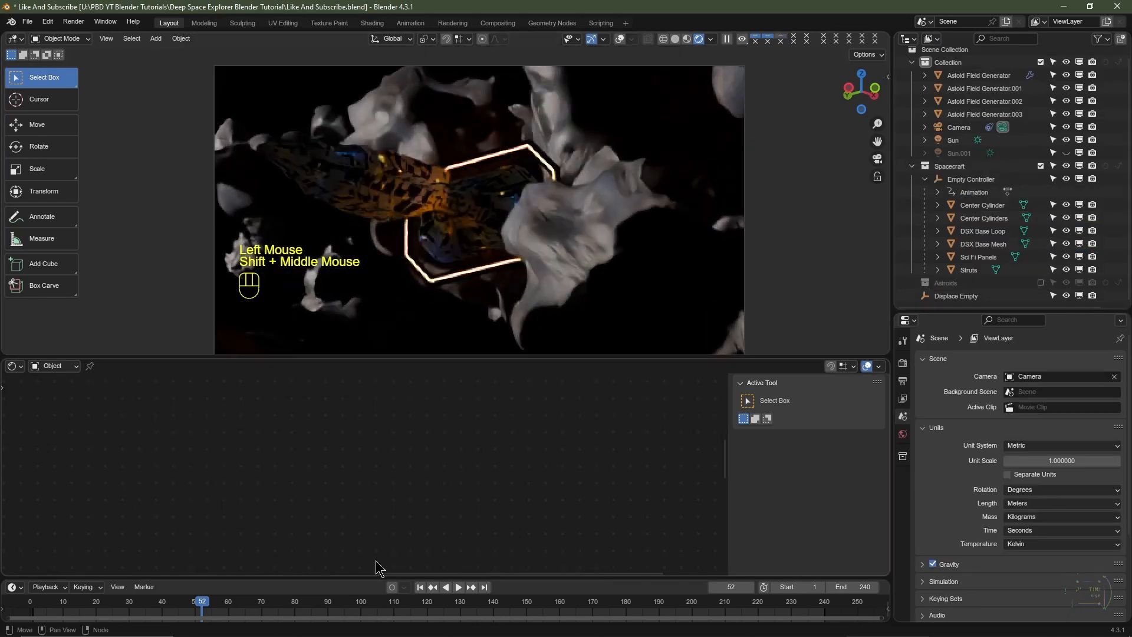
pyautogui.click(494, 616)
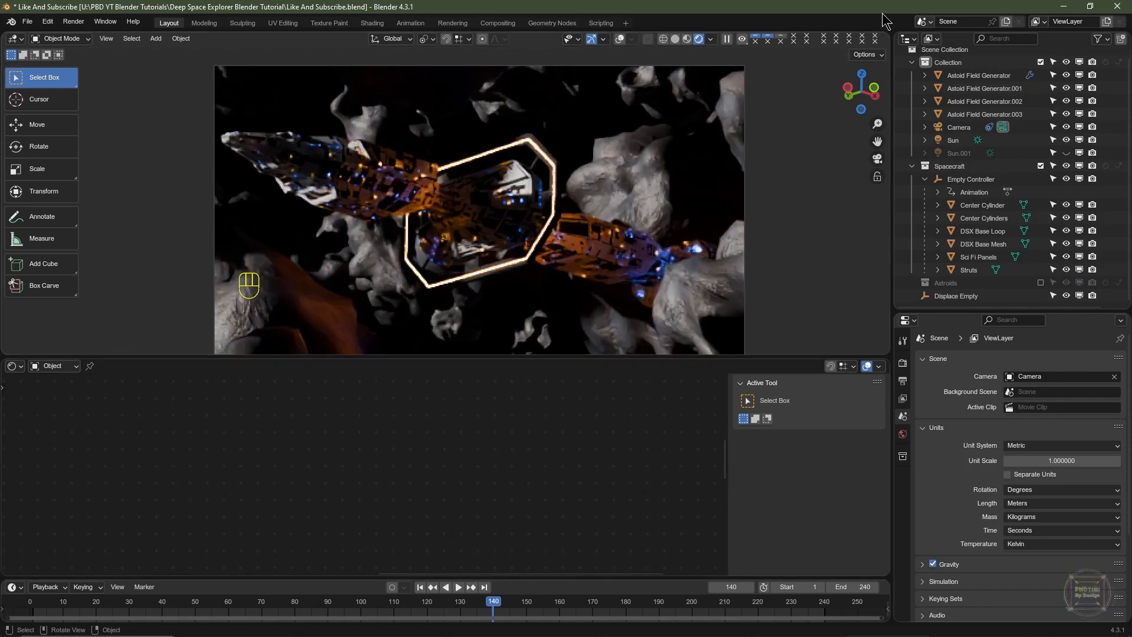
# Enable depth of field on the Camera and set Empty Controller as its focus object
pyautogui.click(959, 127)
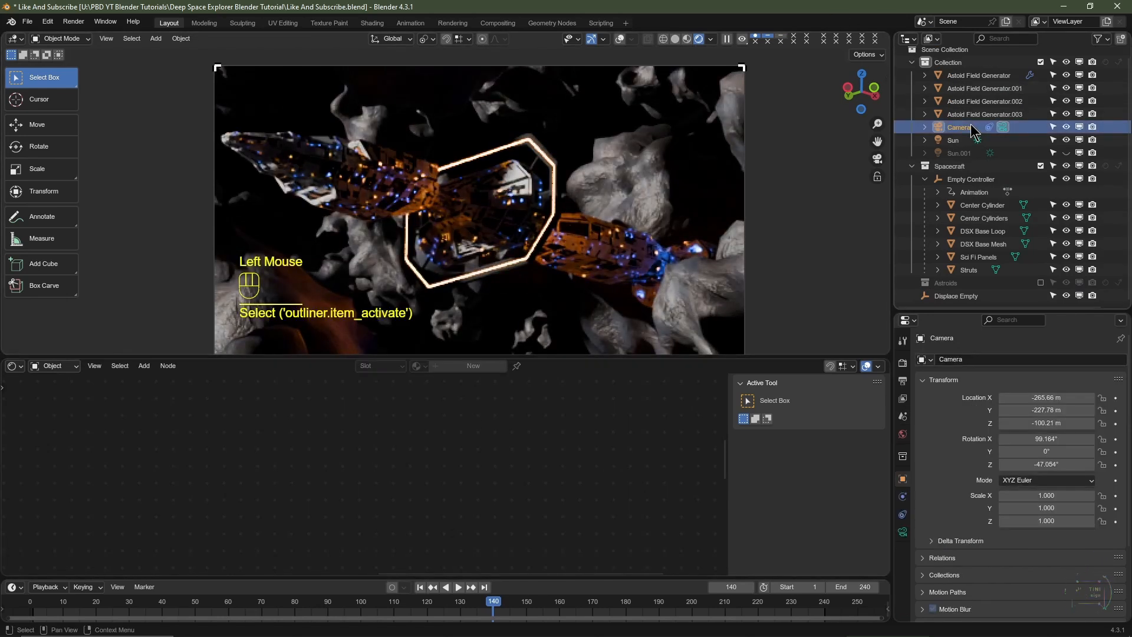
pyautogui.click(903, 532)
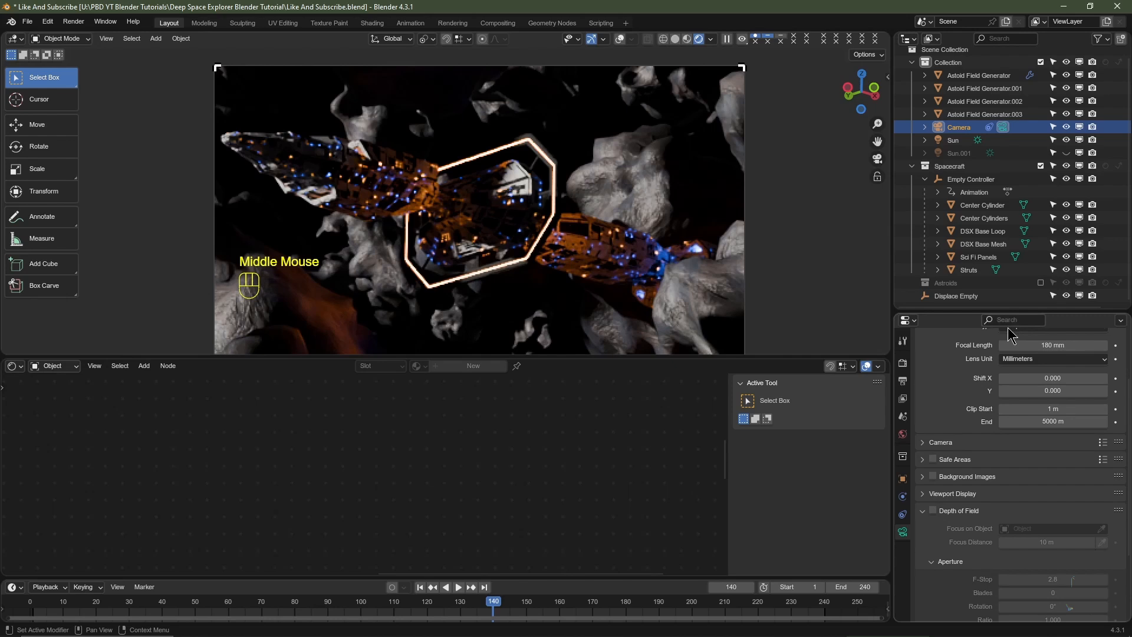
pyautogui.click(932, 510)
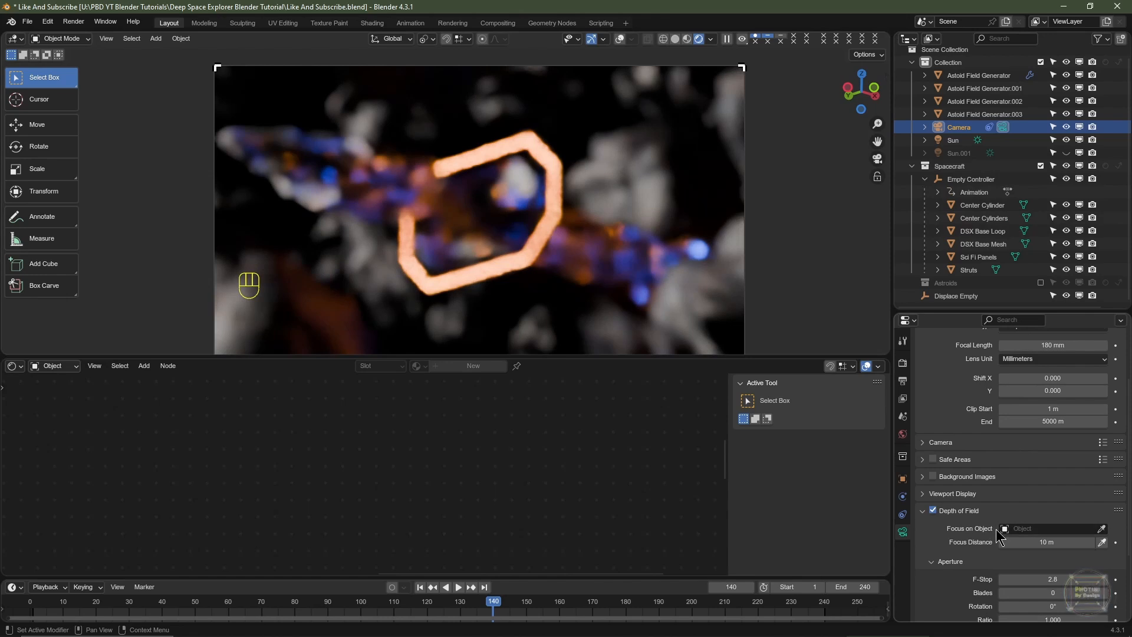
pyautogui.click(1036, 529)
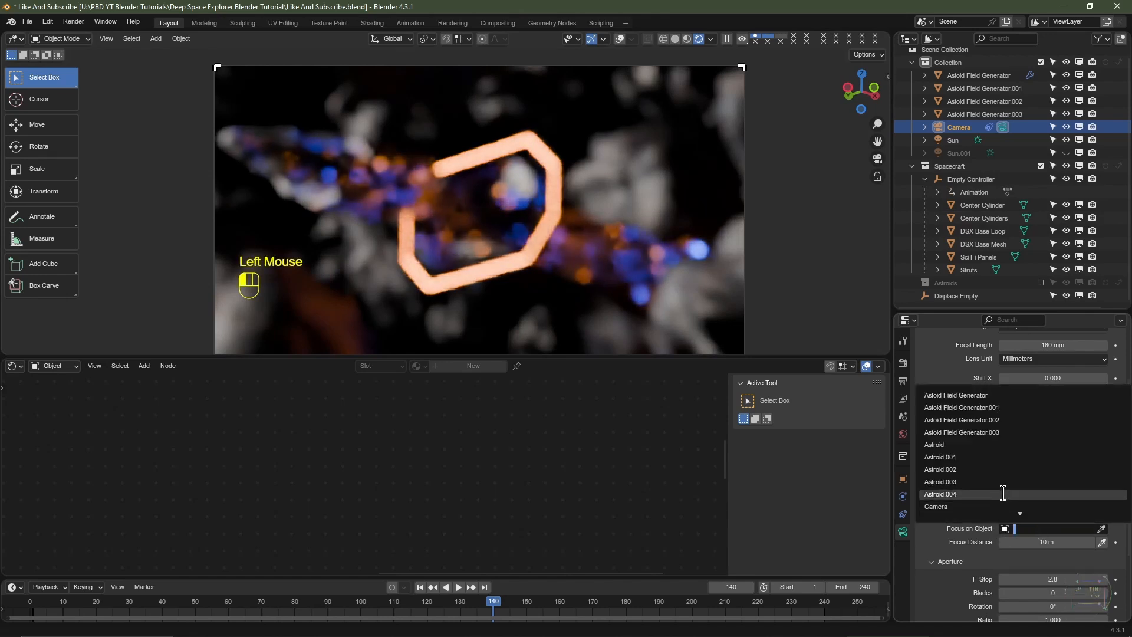
pyautogui.scroll(-10, 1003, 490)
pyautogui.click(957, 457)
pyautogui.scroll(-3, 991, 466)
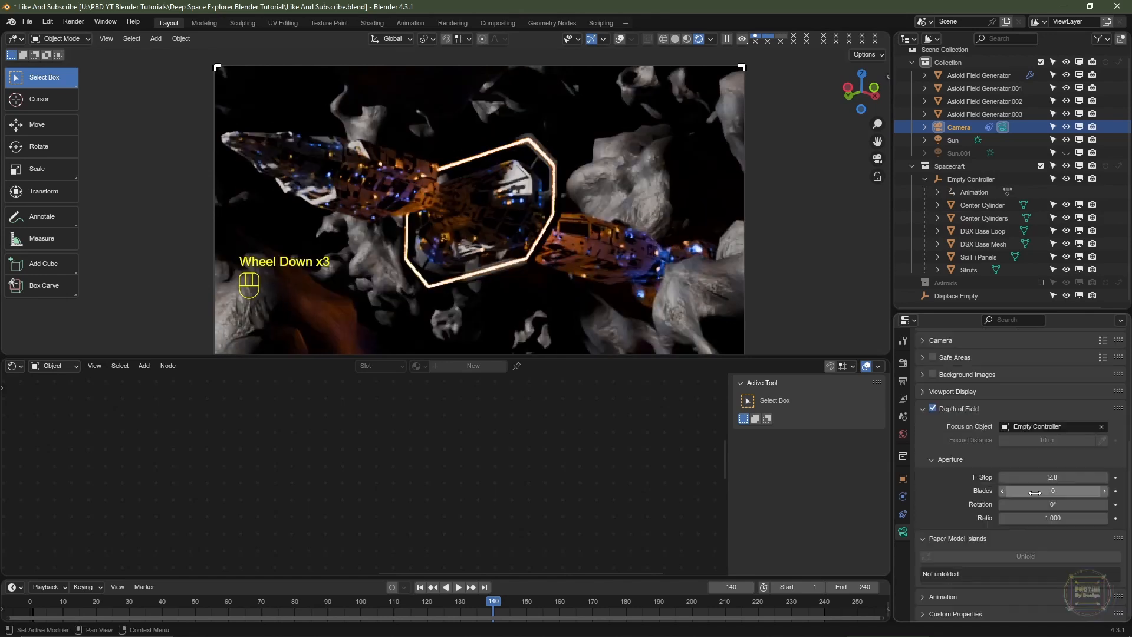
# Set the camera's aperture to 16 blades and an F-Stop of 0.7
pyautogui.moveTo(1017, 491); pyautogui.dragTo(1029, 483)
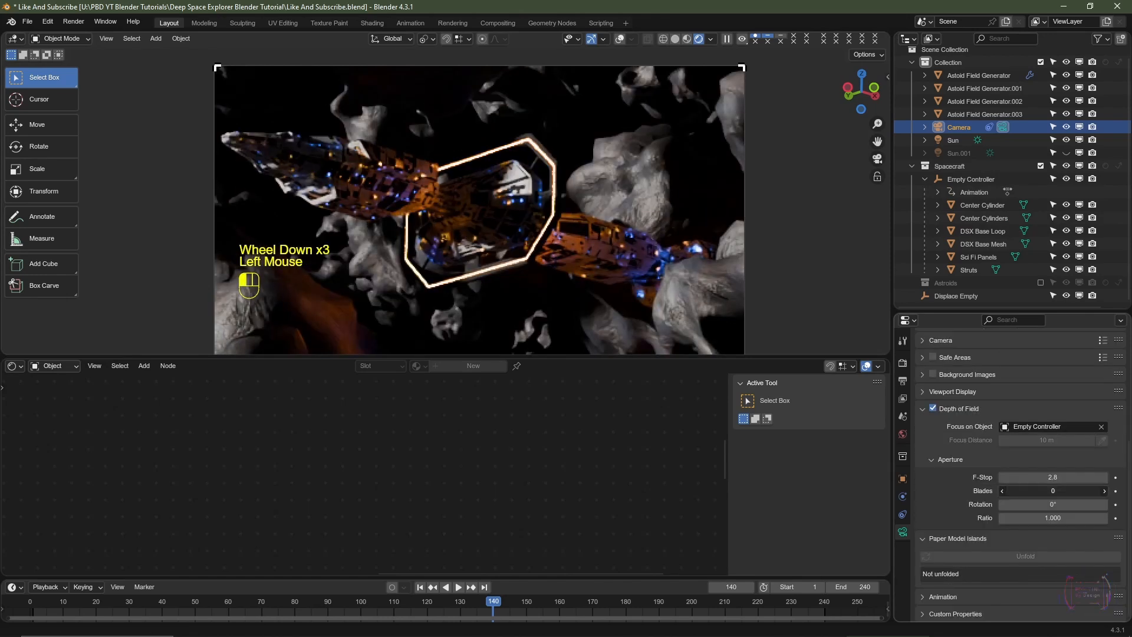
pyautogui.doubleClick(1029, 478)
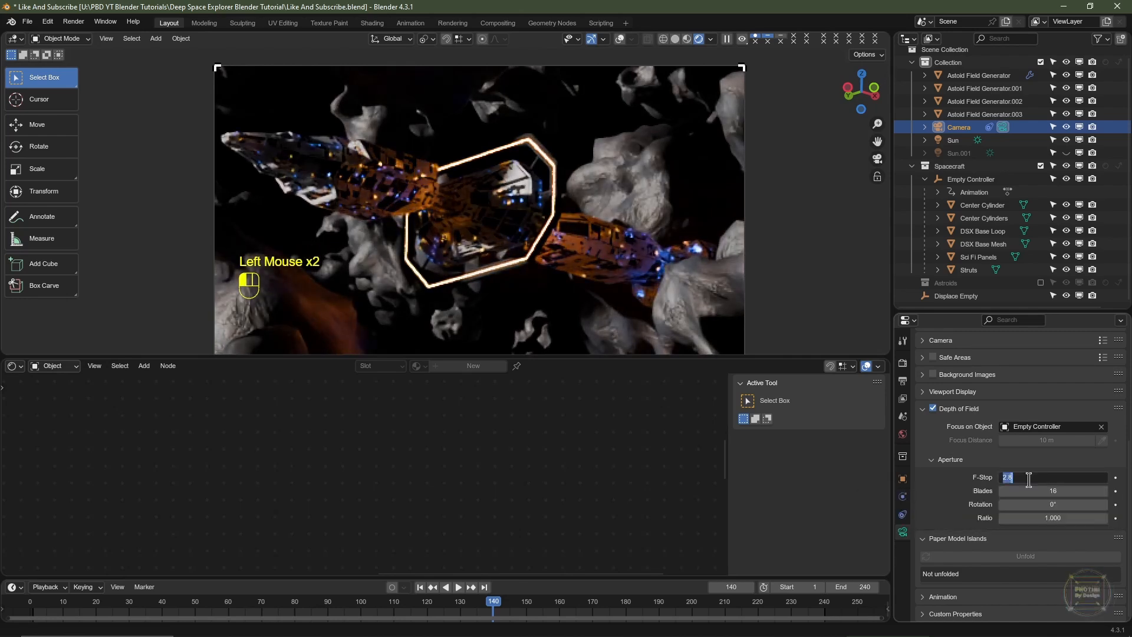
pyautogui.write('0.7')
pyautogui.press('Return')
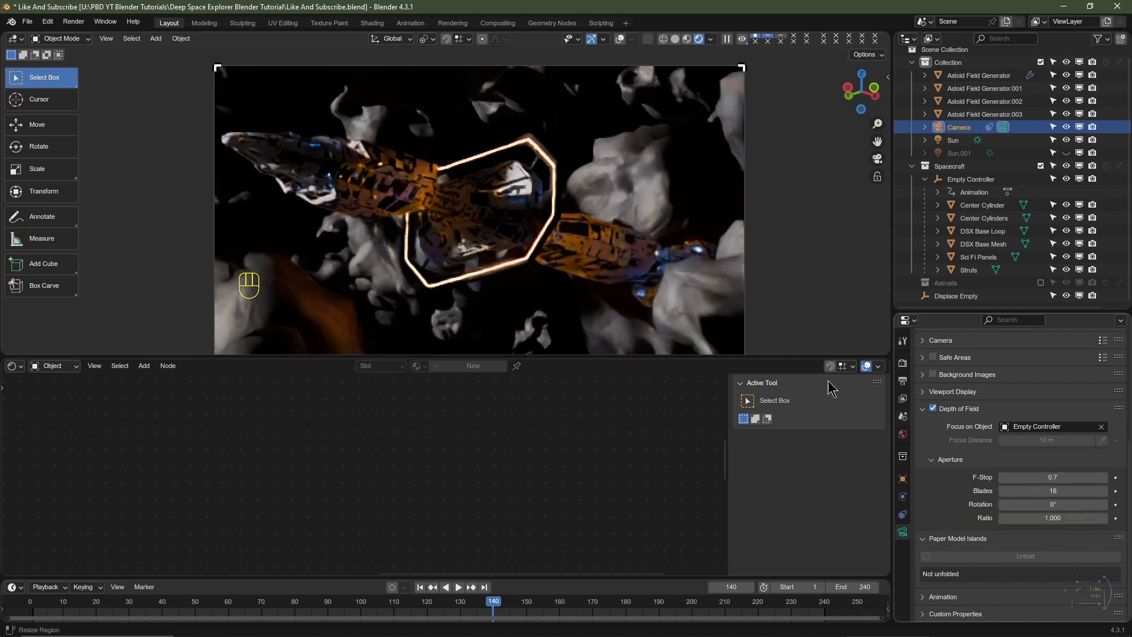
# Review the Cycles sampling settings and switch the 3D viewport to solid shading
pyautogui.scroll(2, 926, 360)
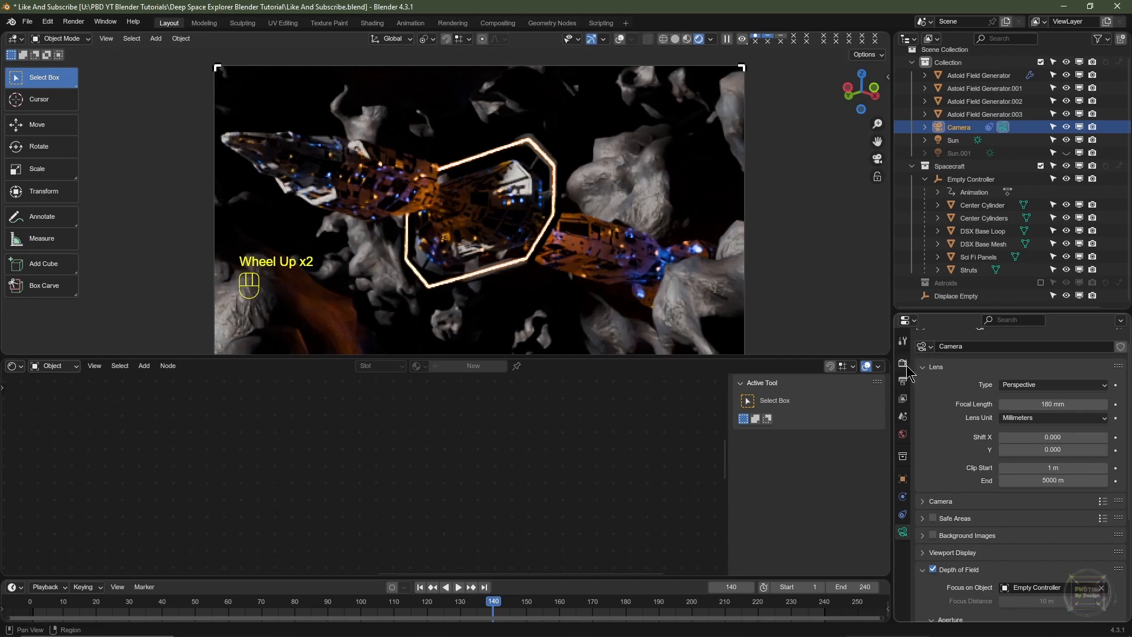
pyautogui.click(905, 365)
pyautogui.scroll(-3, 1080, 431)
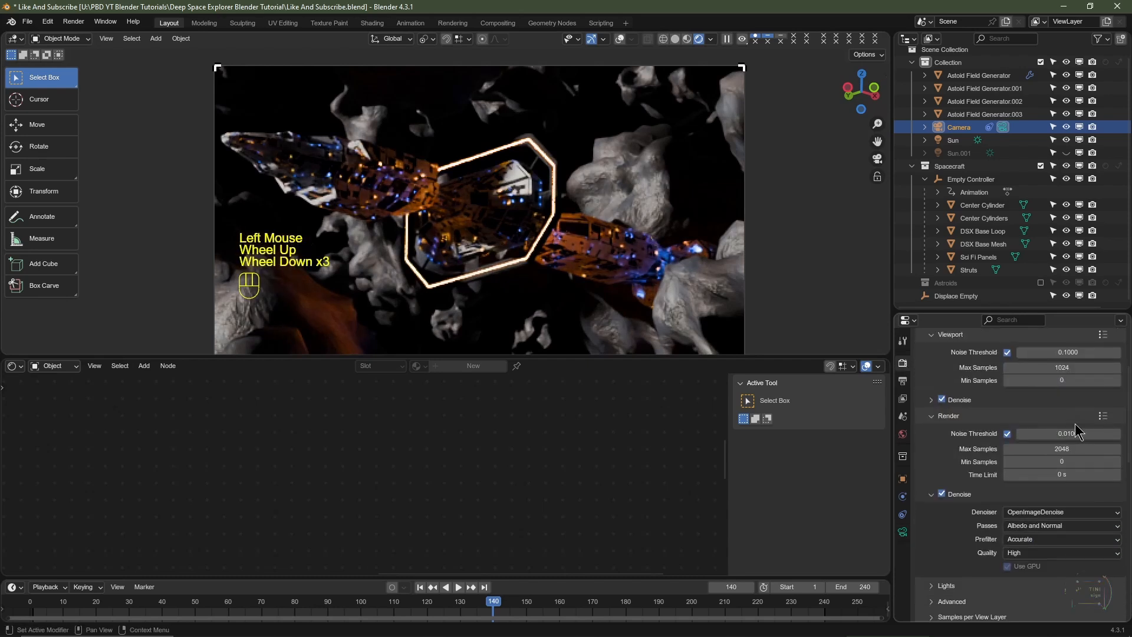
pyautogui.scroll(2, 1060, 466)
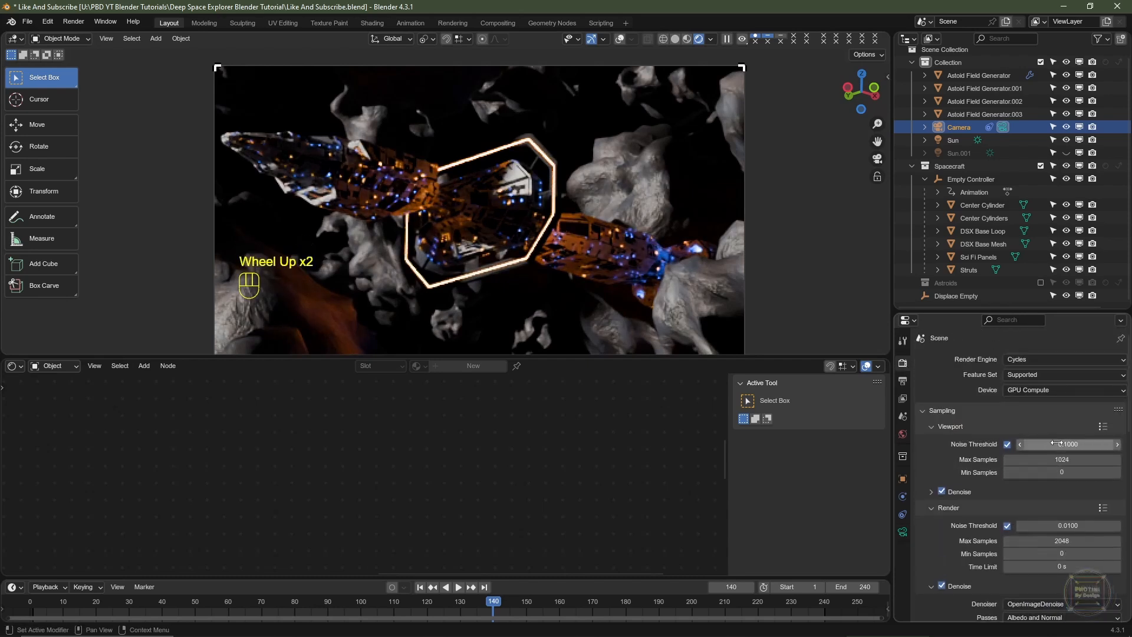
pyautogui.click(676, 39)
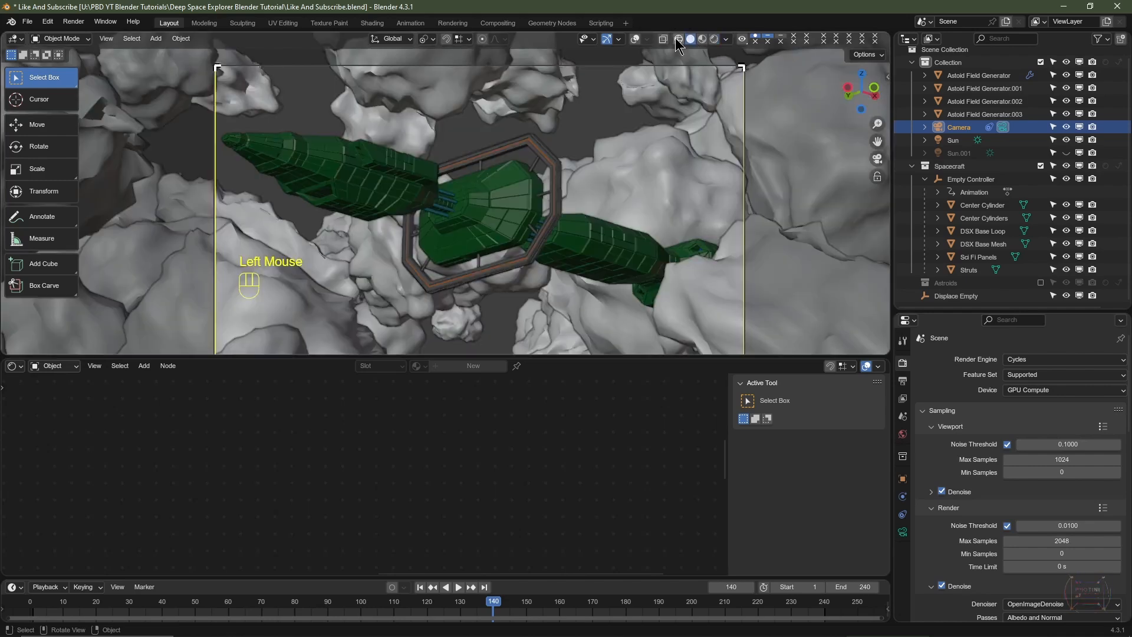
# Save the project over Like And Subscribe.blend and render the current frame
pyautogui.click(28, 21)
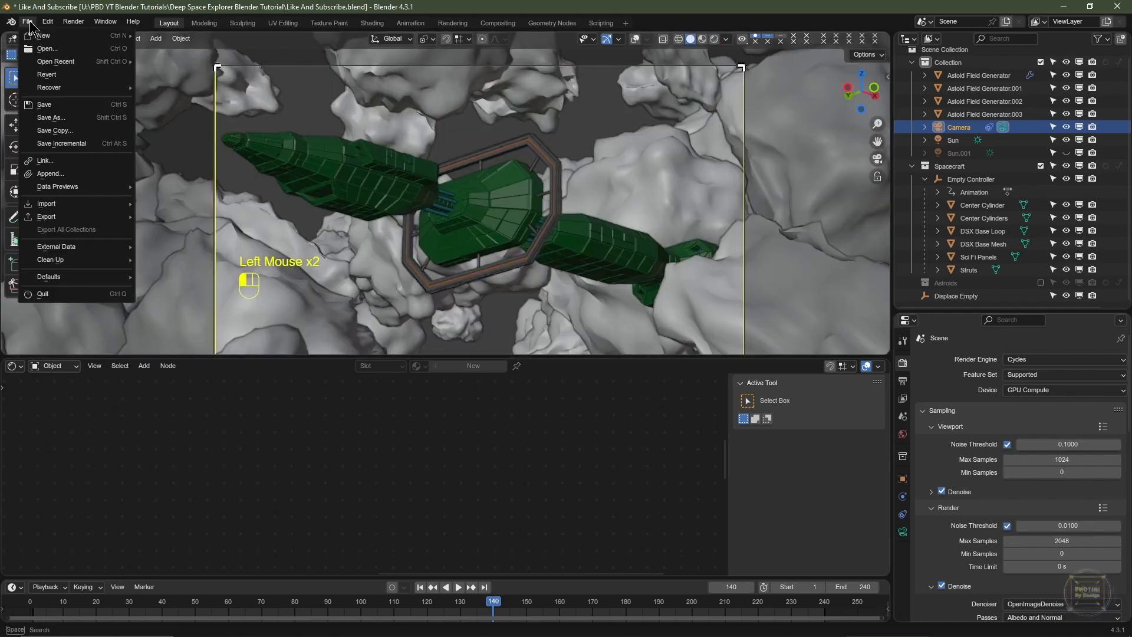
pyautogui.click(47, 123)
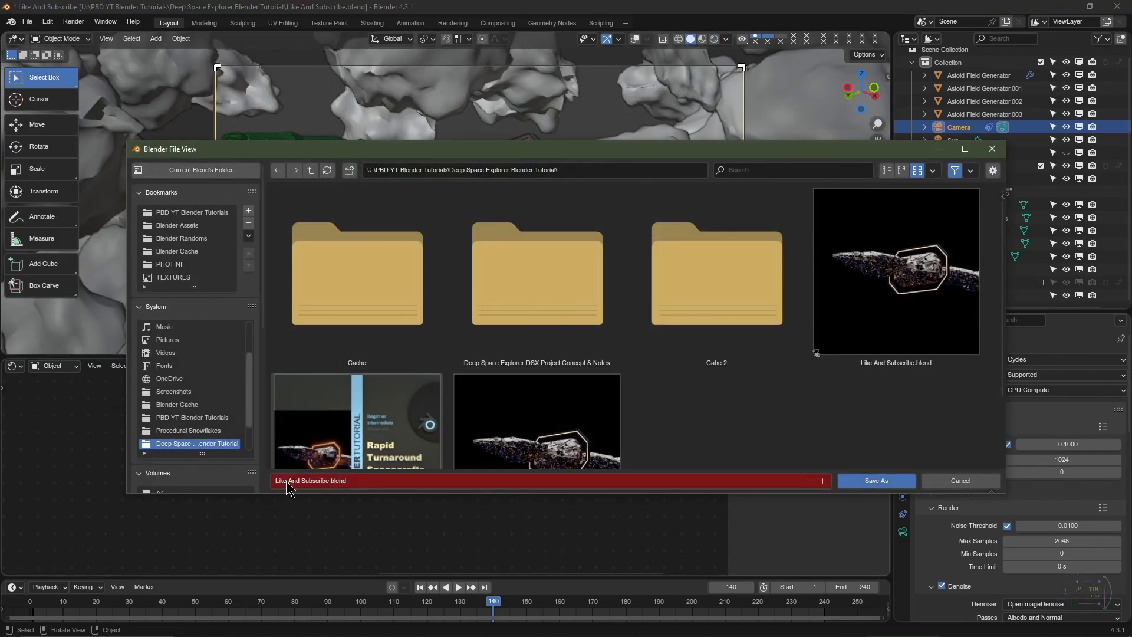
pyautogui.click(876, 481)
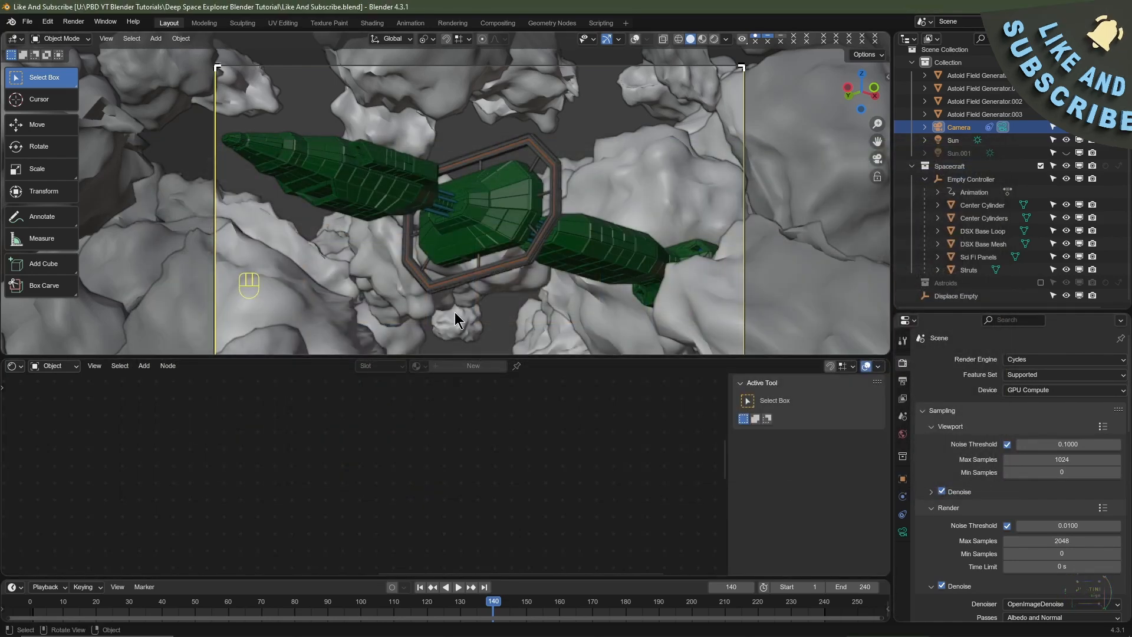
pyautogui.press('F12')
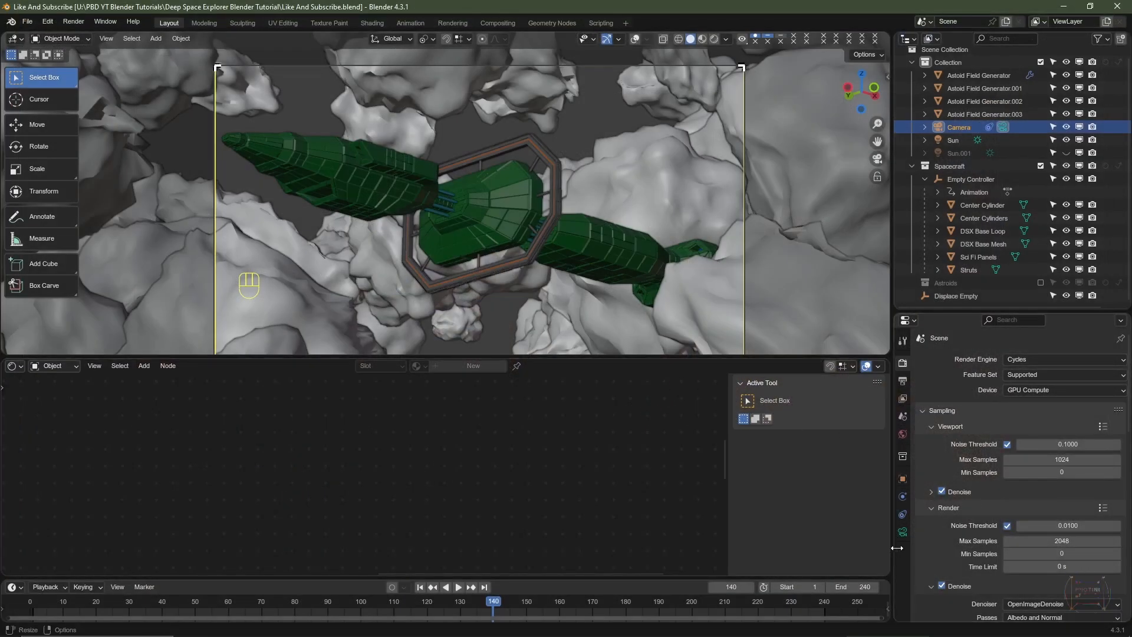
# Set the F-Stop of the camera's depth of field to 0.3
pyautogui.click(903, 532)
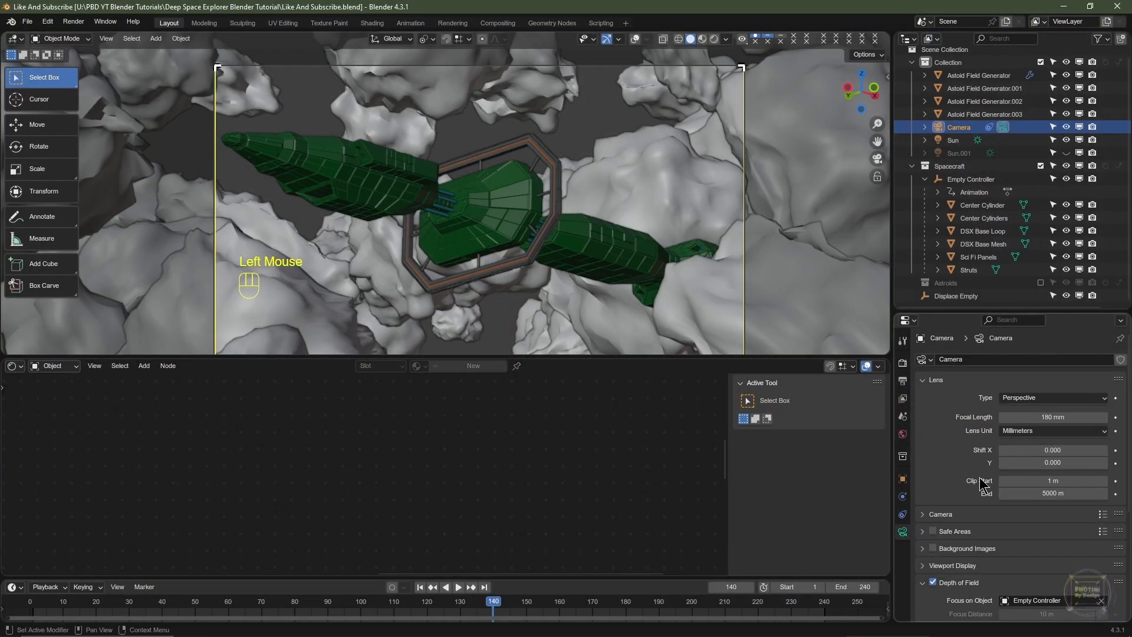
pyautogui.scroll(-2, 985, 478)
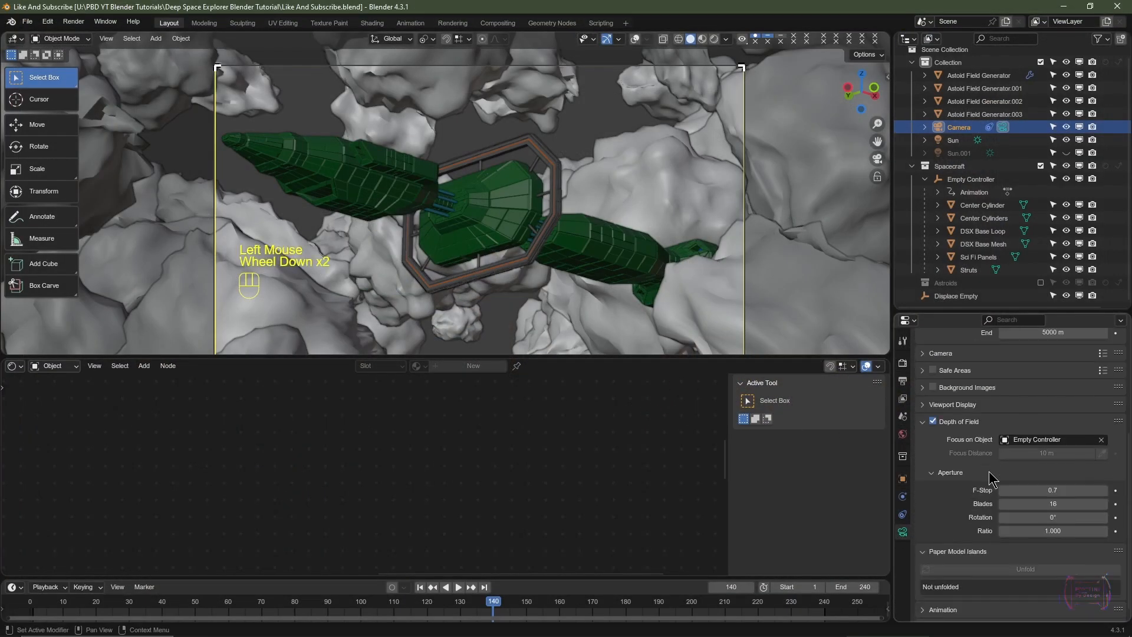
pyautogui.click(1050, 492)
pyautogui.write('.3')
pyautogui.press('Return')
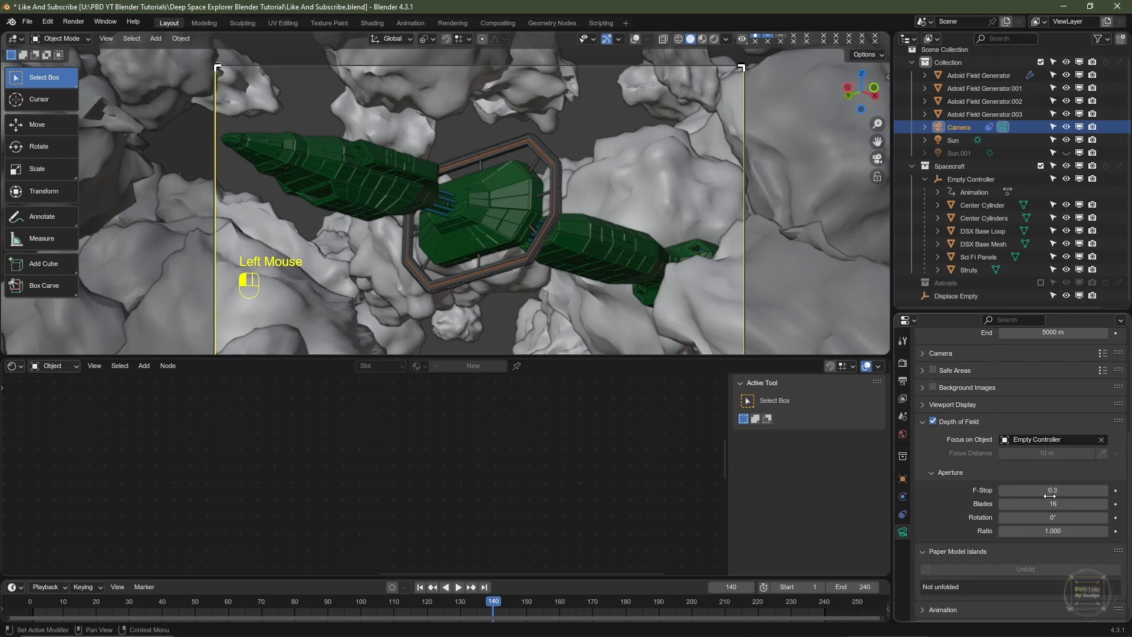
pyautogui.scroll(2, 1050, 496)
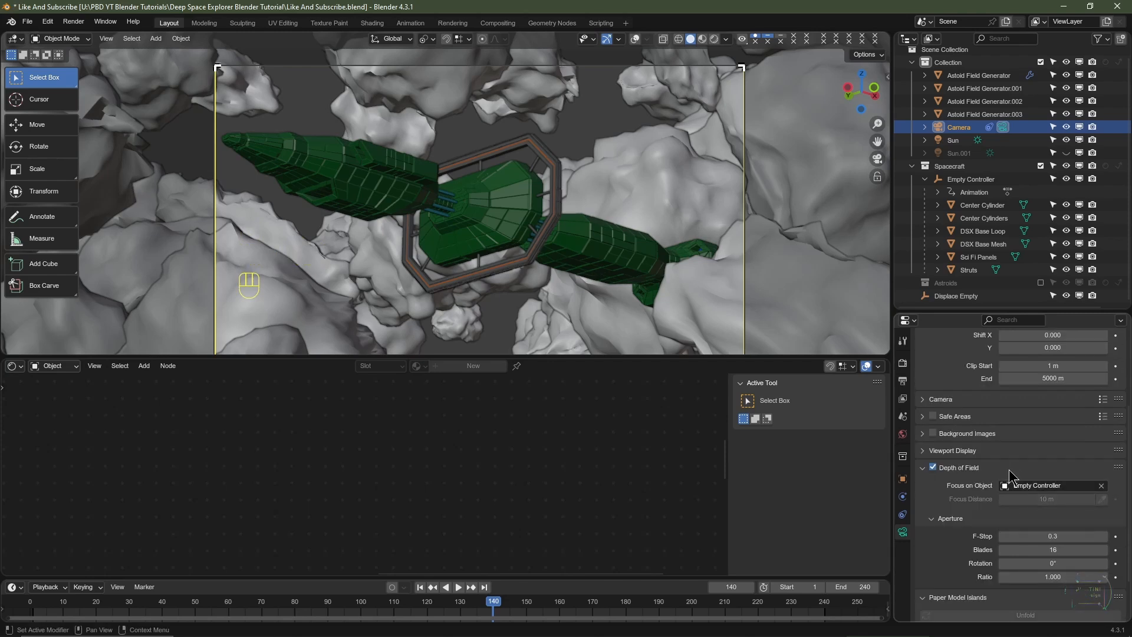
pyautogui.scroll(3, 948, 370)
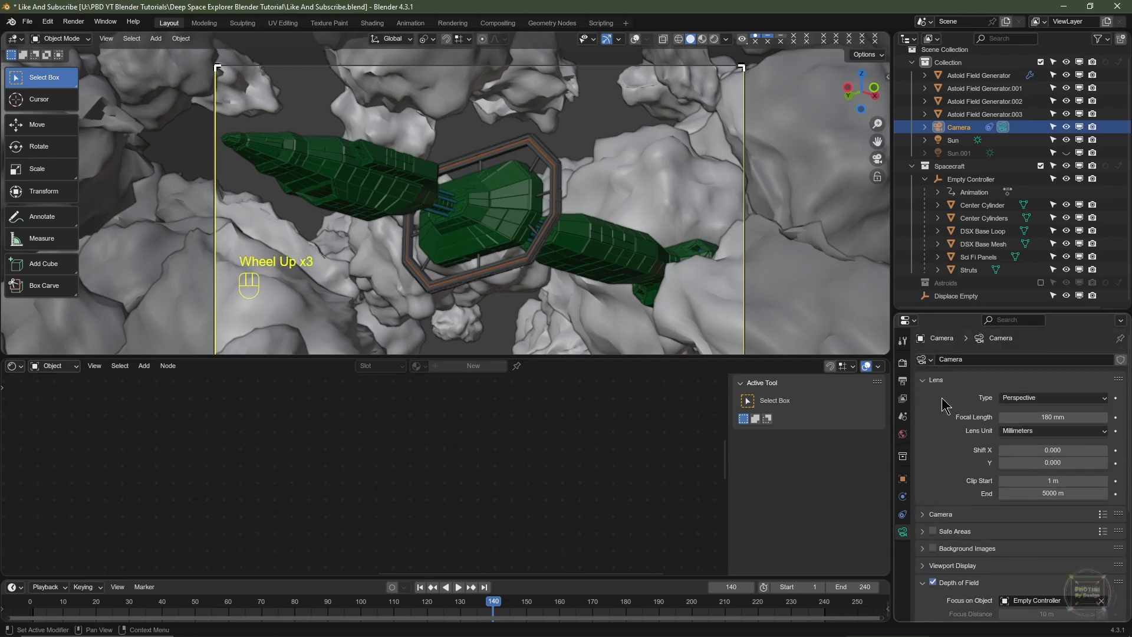
# Check the output format settings and enable Motion Blur in the Cycles render settings
pyautogui.click(904, 365)
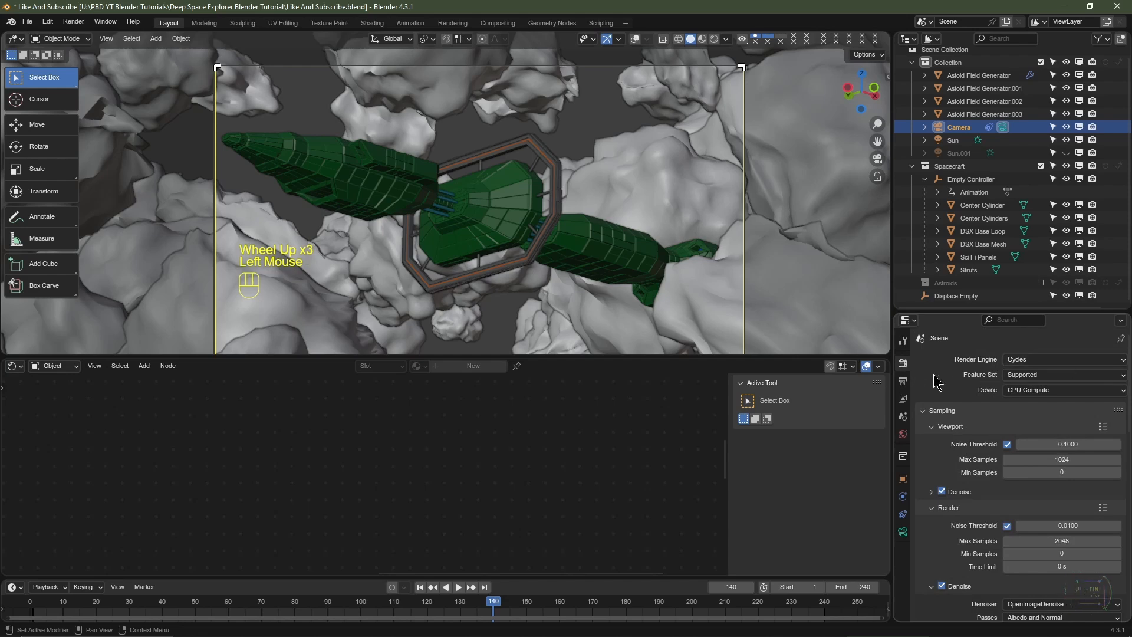
pyautogui.click(903, 381)
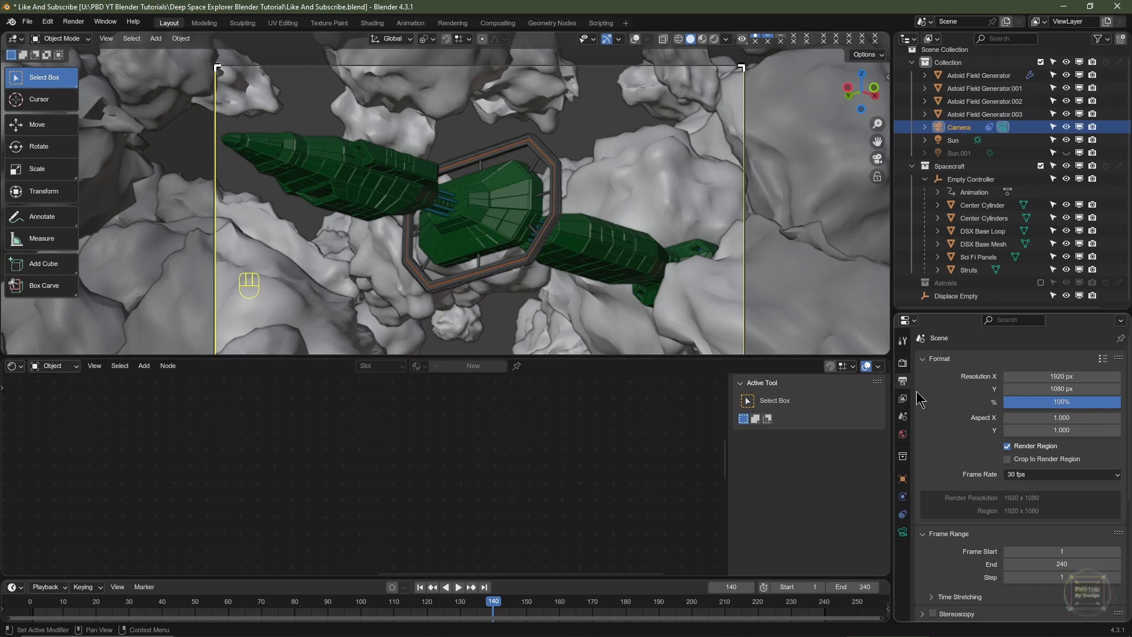
pyautogui.click(907, 377)
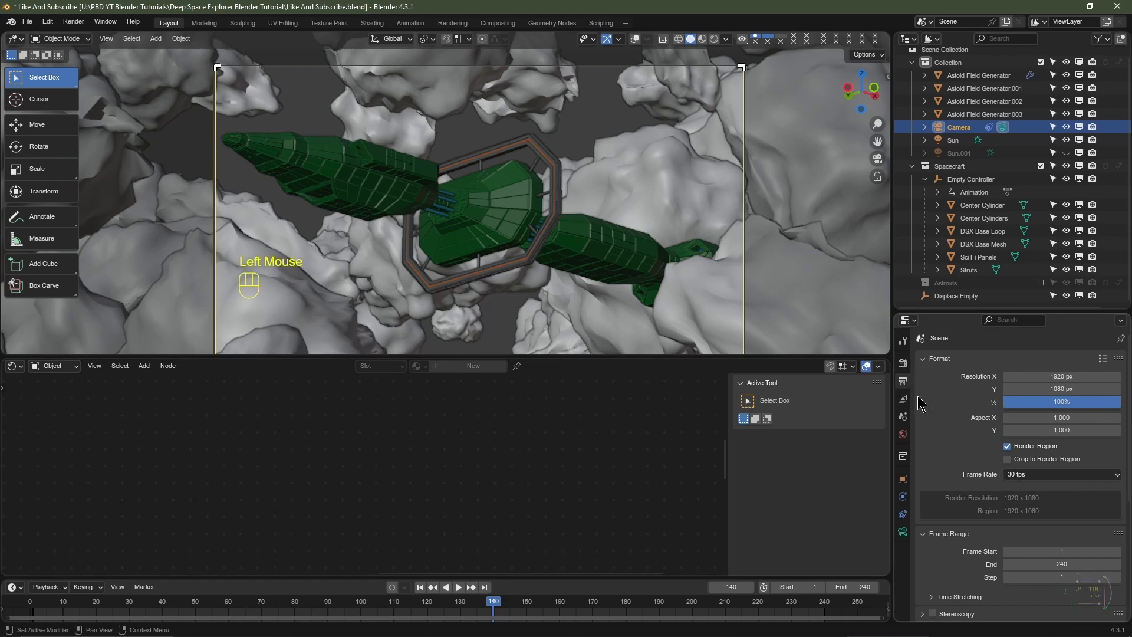
pyautogui.click(903, 363)
pyautogui.scroll(-4, 1013, 447)
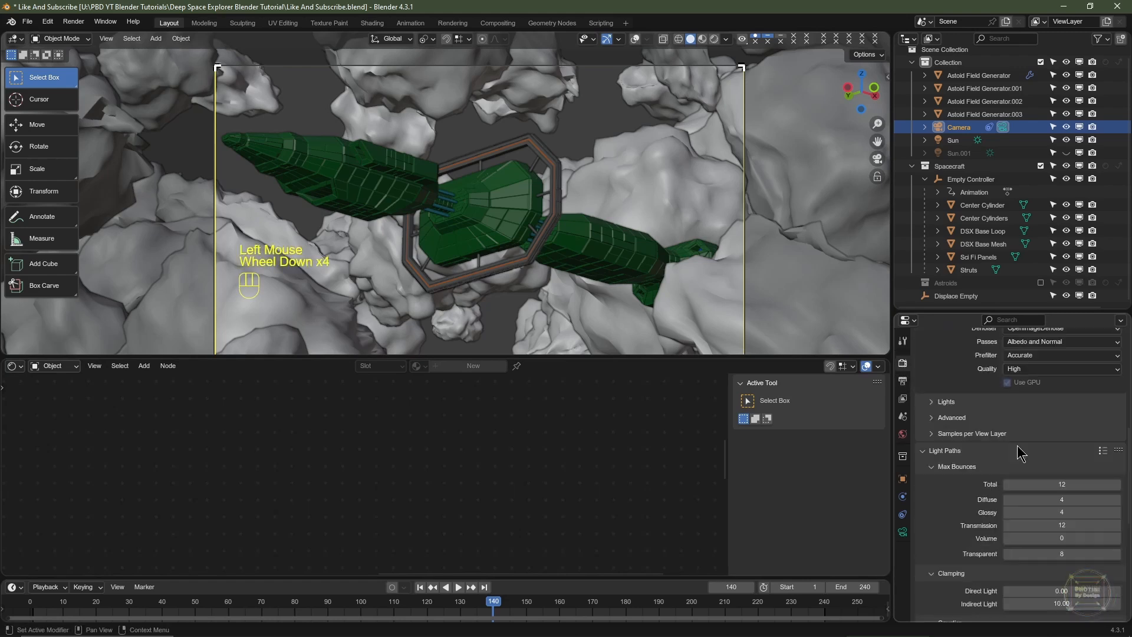
pyautogui.scroll(-2, 1013, 447)
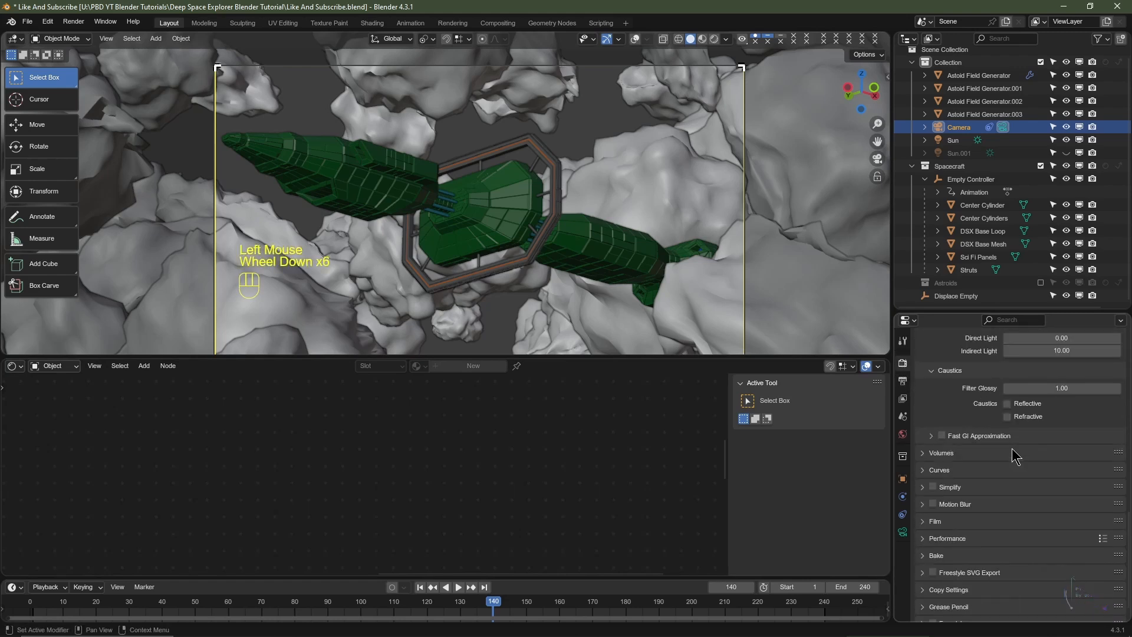
pyautogui.click(923, 504)
pyautogui.click(933, 504)
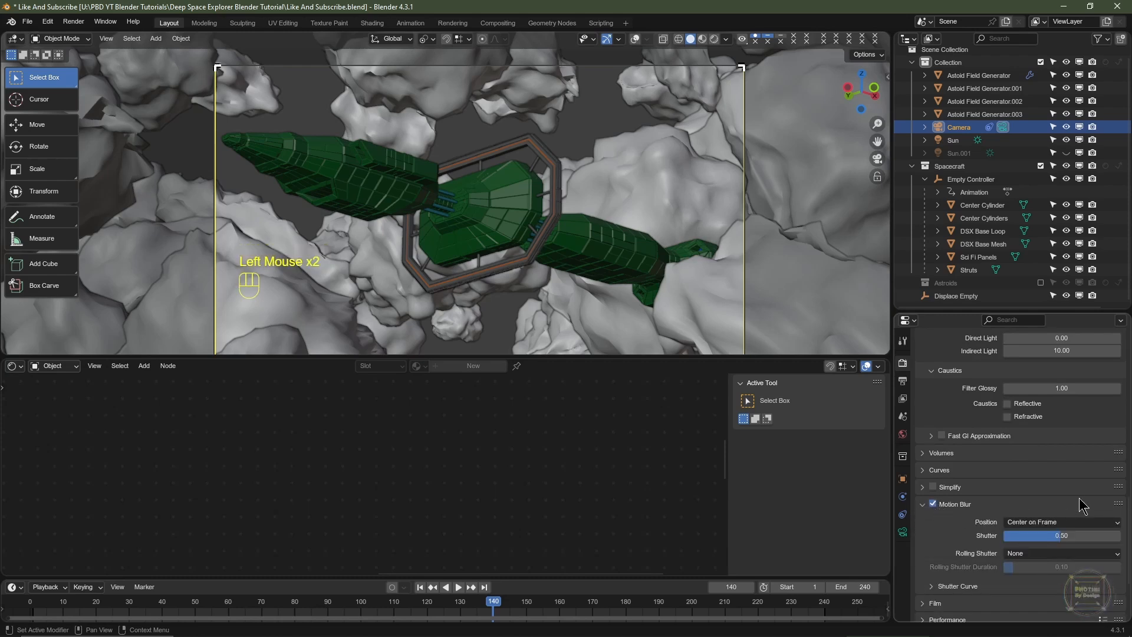
# Set the Motion Blur shutter to 0.6
pyautogui.scroll(-3, 1085, 504)
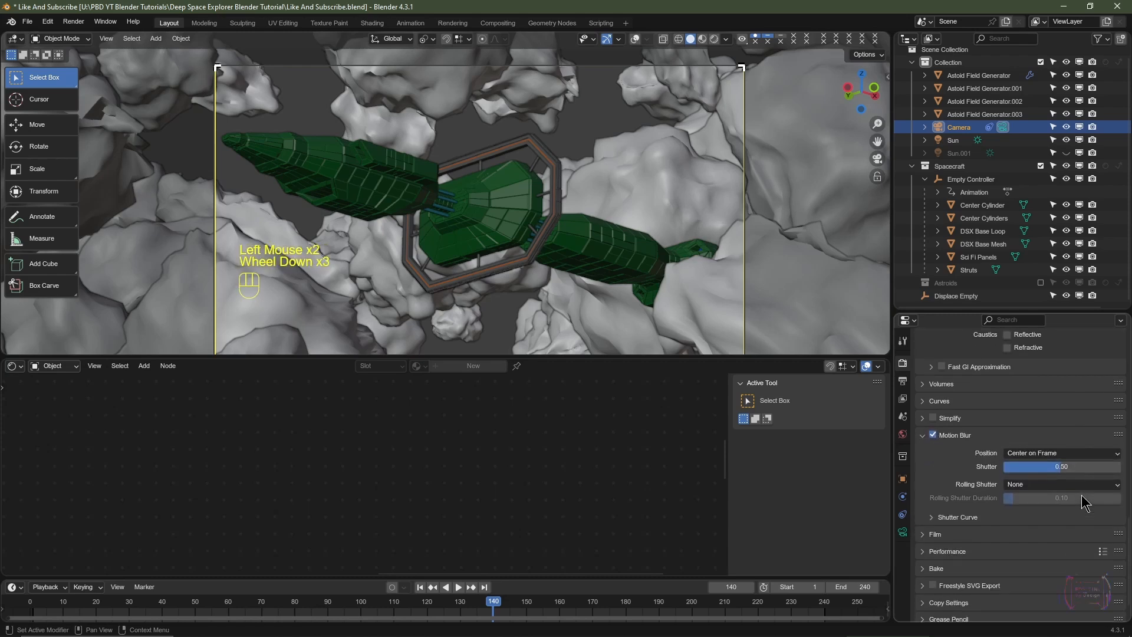
pyautogui.click(1057, 469)
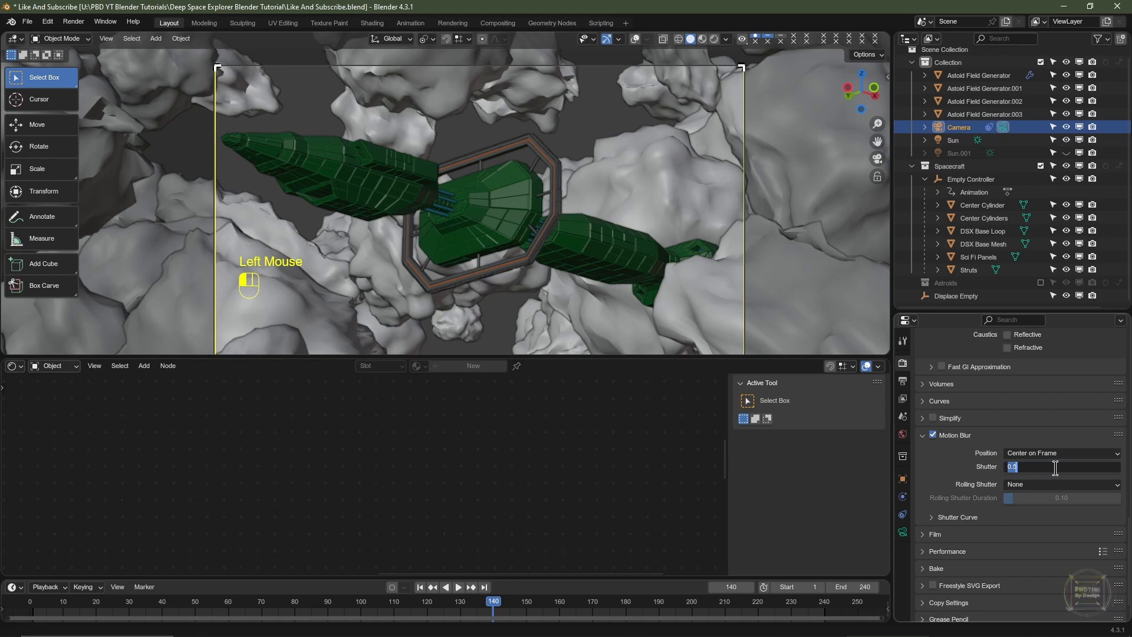
pyautogui.write('0.6')
pyautogui.press('Return')
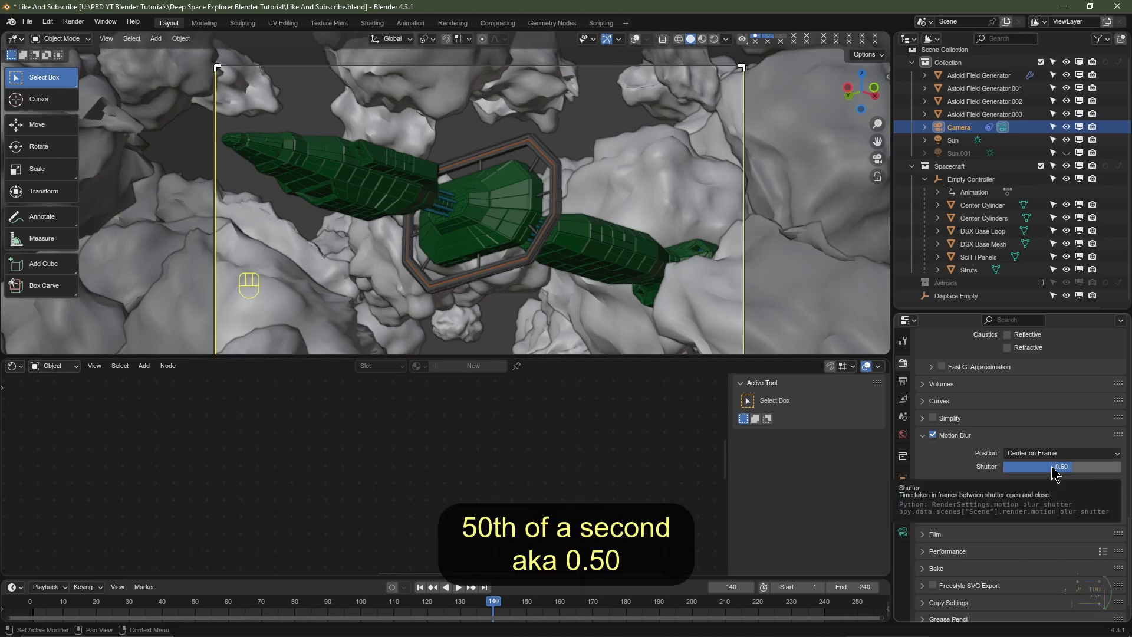
# Set the final render's noise threshold to 0.025 and its maximum samples to 1024
pyautogui.scroll(-2, 958, 406)
pyautogui.click(903, 531)
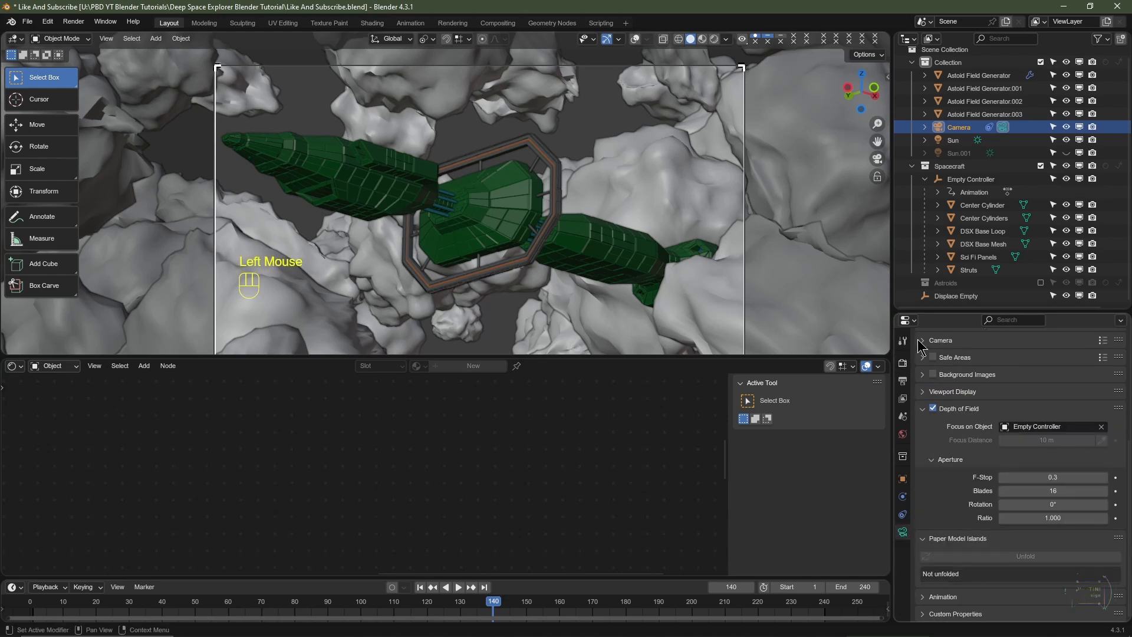
pyautogui.click(903, 363)
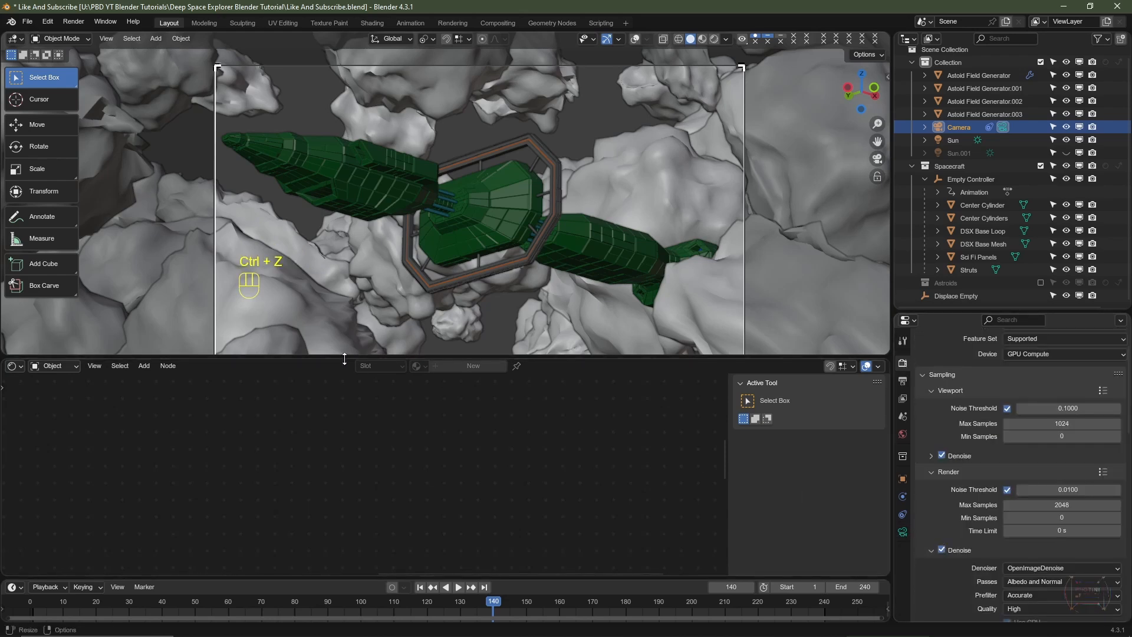
pyautogui.click(1071, 490)
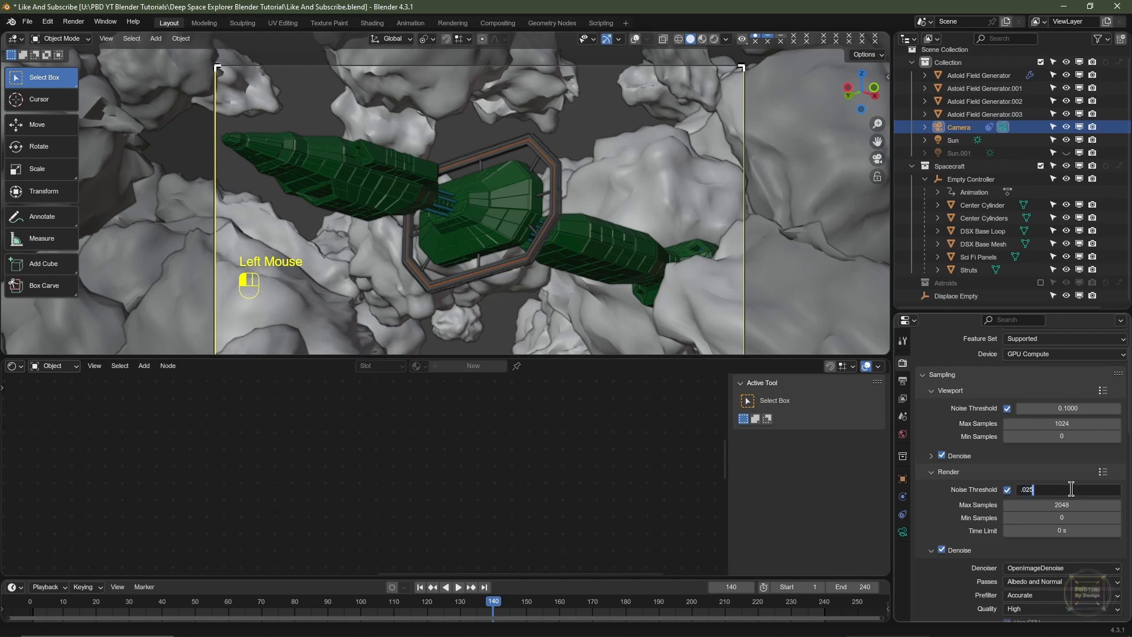
pyautogui.press('Tab')
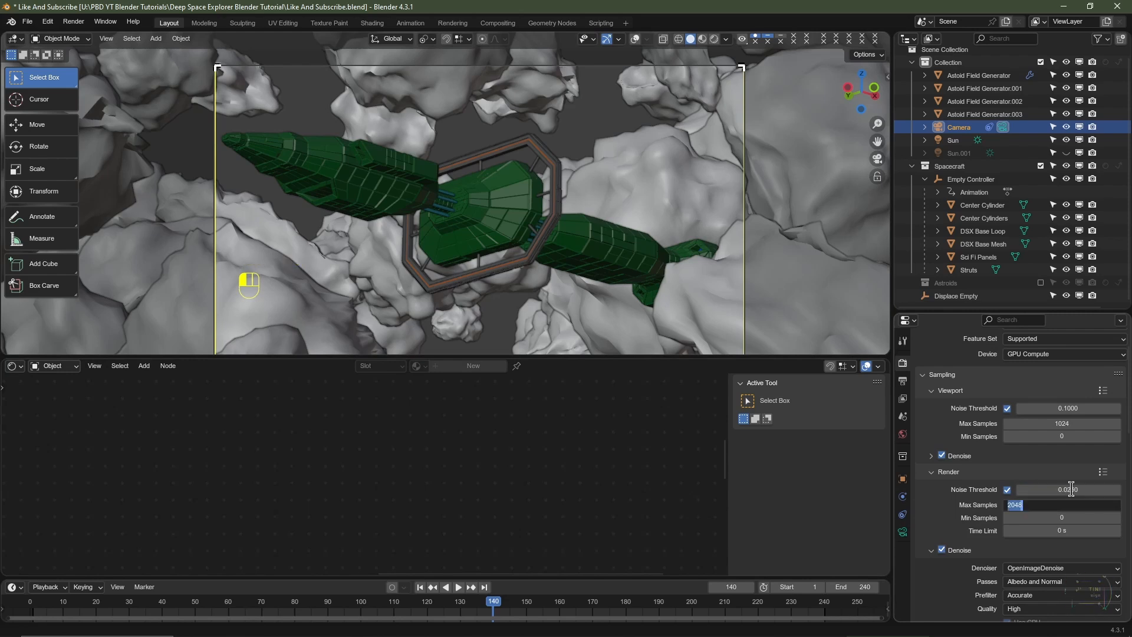
pyautogui.press('Return')
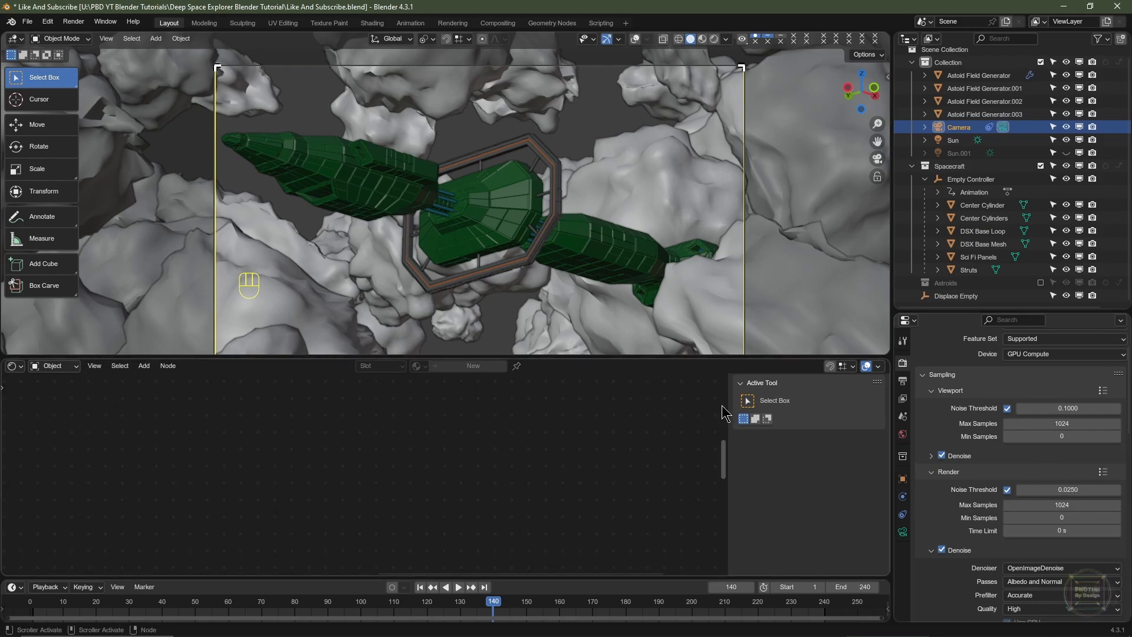
# Render the current frame and open the compositing node tree at the Lens Distortion node
pyautogui.press('F12')
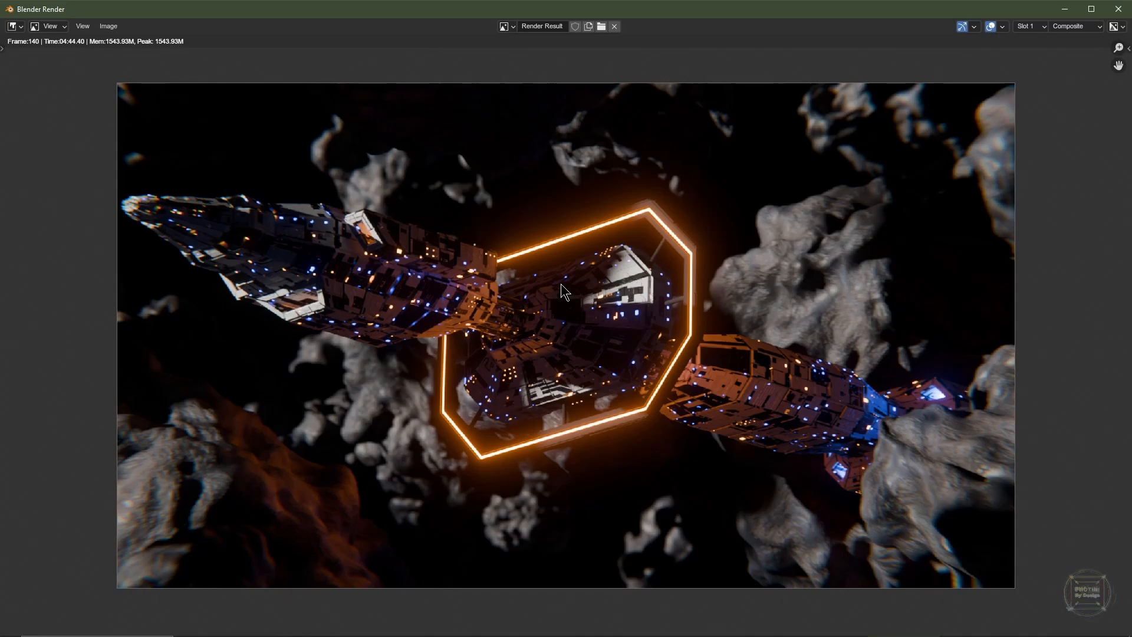
pyautogui.press('Escape')
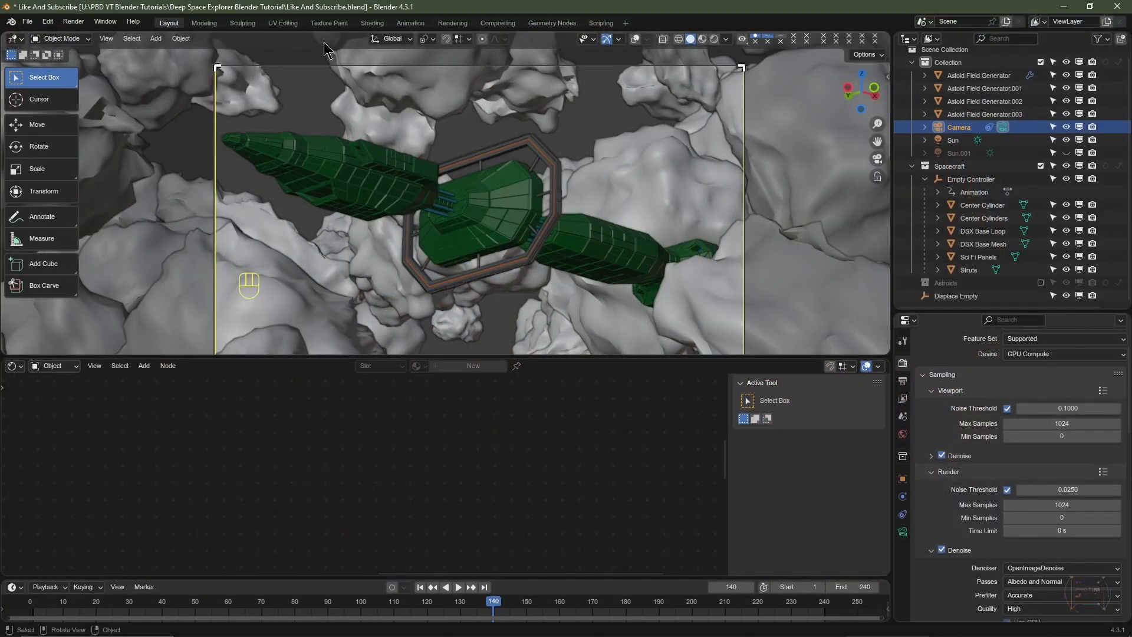
pyautogui.click(493, 24)
pyautogui.scroll(3, 437, 317)
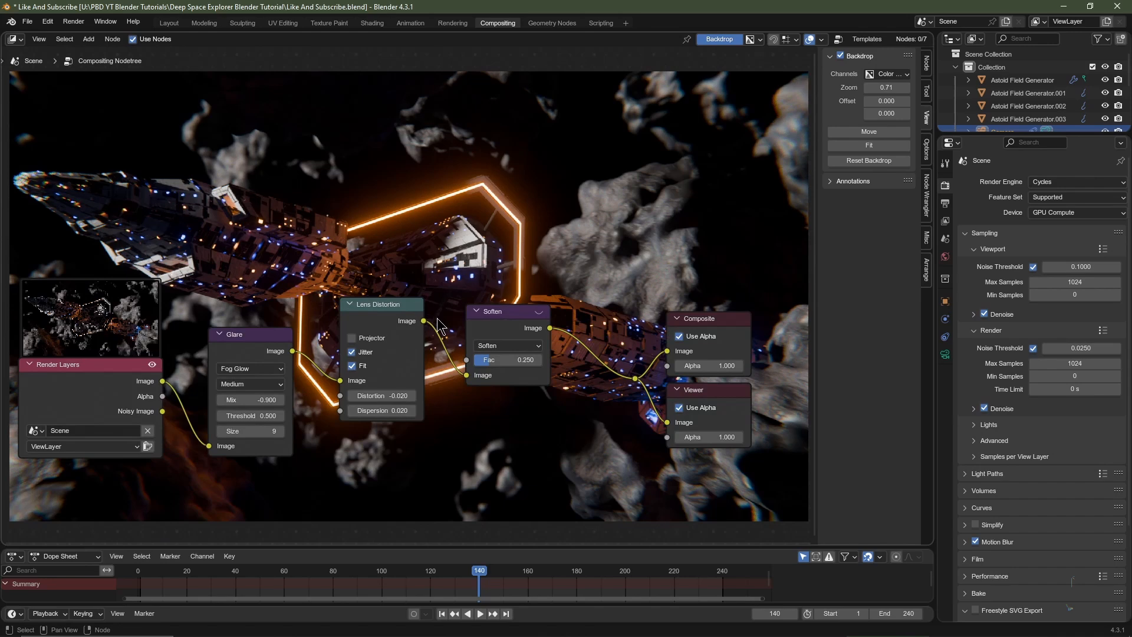
pyautogui.scroll(6, 376, 317)
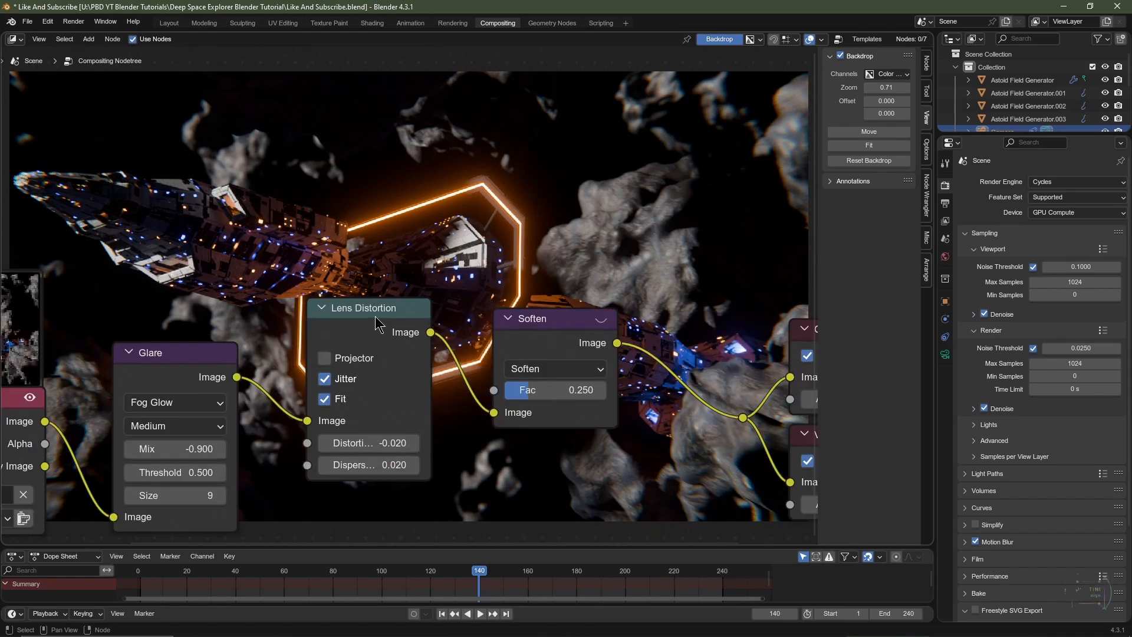
pyautogui.scroll(4, 374, 377)
pyautogui.moveTo(372, 426); pyautogui.dragTo(428, 331, button='middle')
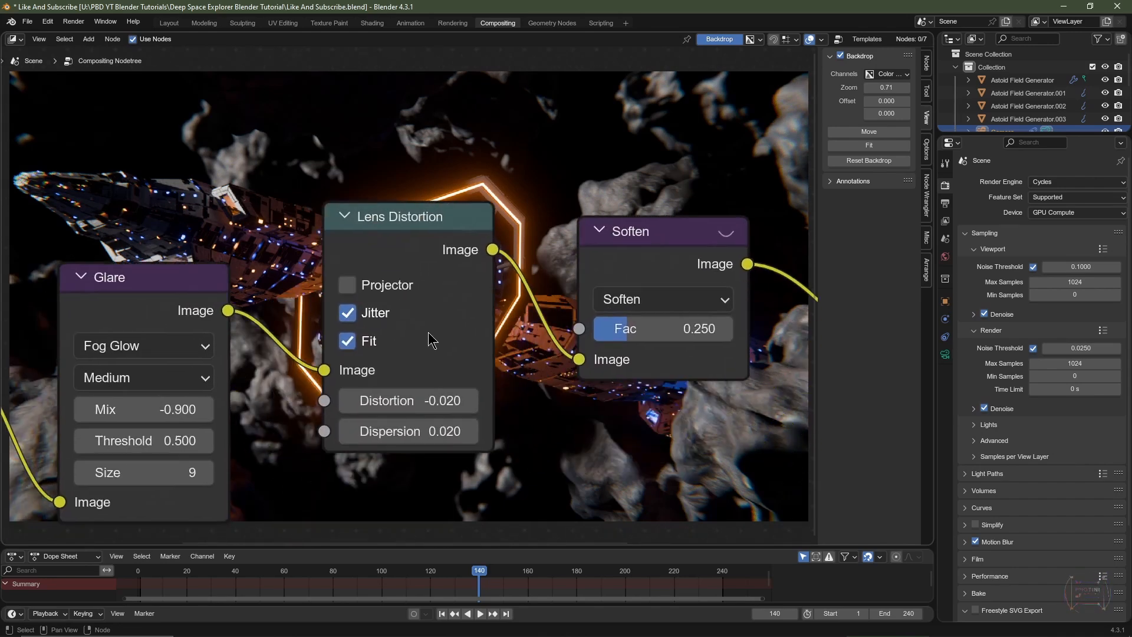
# Set the Lens Distortion node's Distortion to -0.01 and its Dispersion to 0.01
pyautogui.click(421, 405)
pyautogui.write('-')
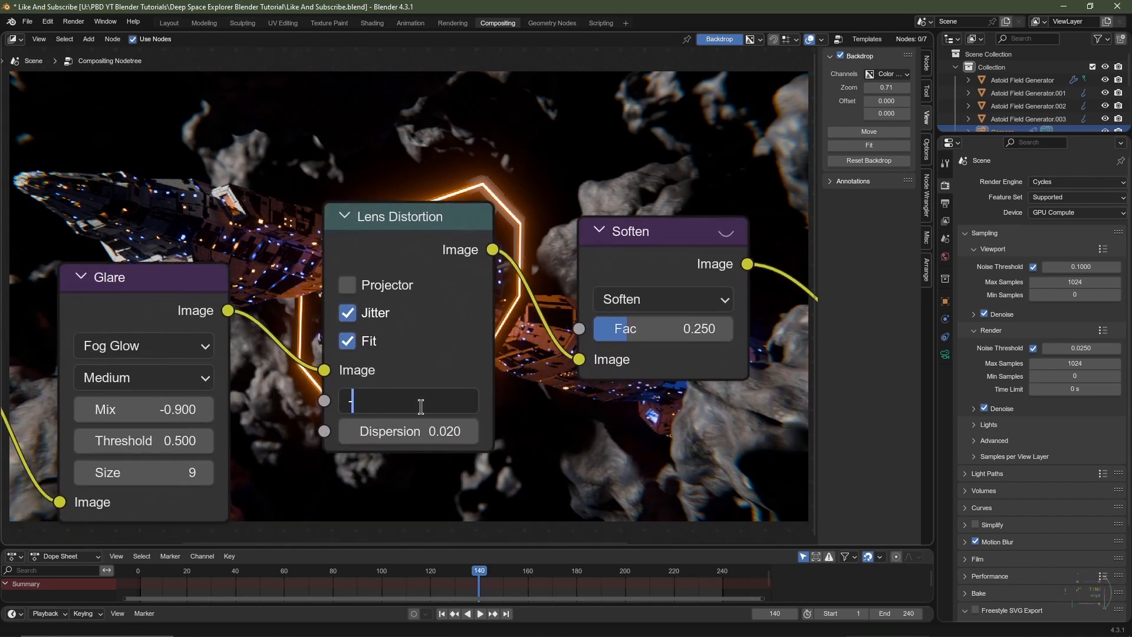
pyautogui.write('0.01')
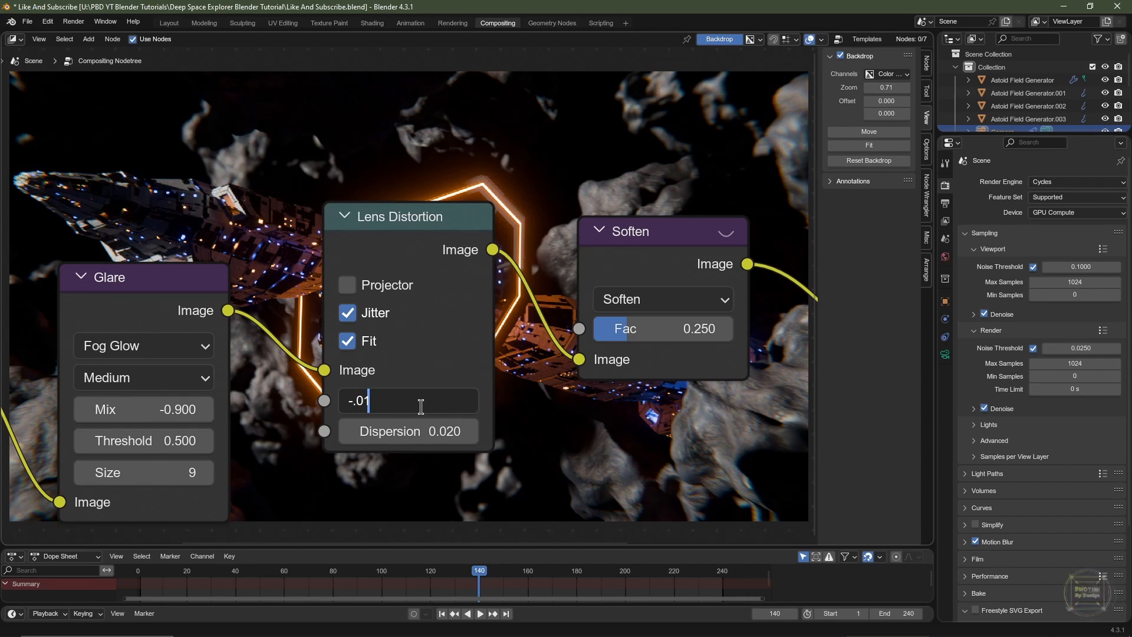
pyautogui.press('Tab')
pyautogui.write('.01')
pyautogui.press('Return')
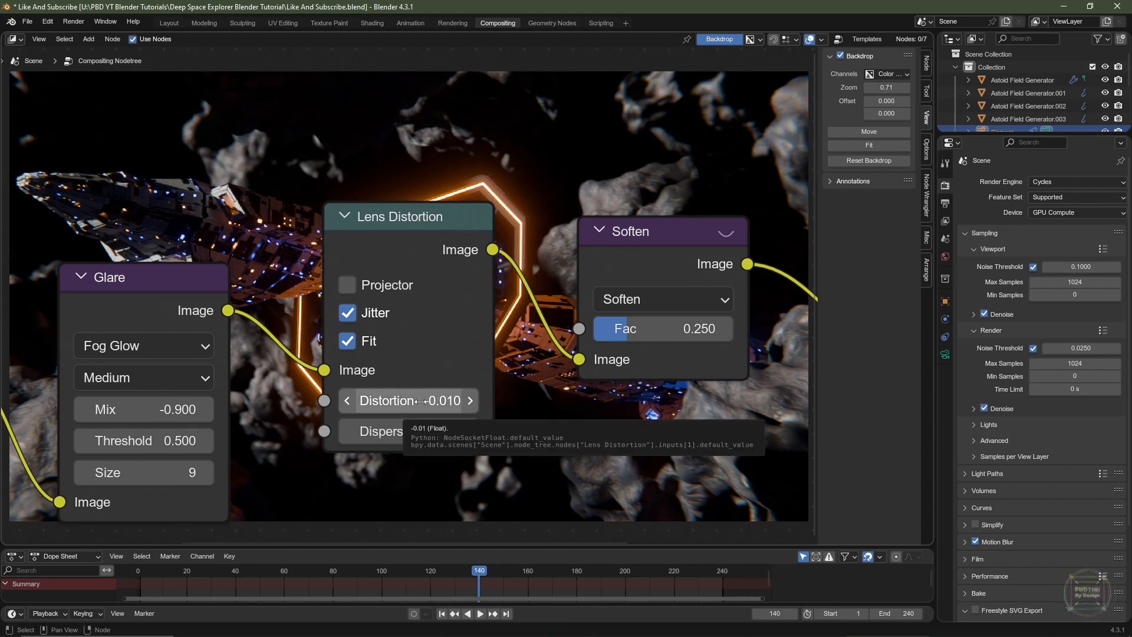
# Reduce the Lens Distortion node's effect with Distortion at -0.001 and Dispersion at 0.0025
pyautogui.click(421, 401)
pyautogui.write('-0')
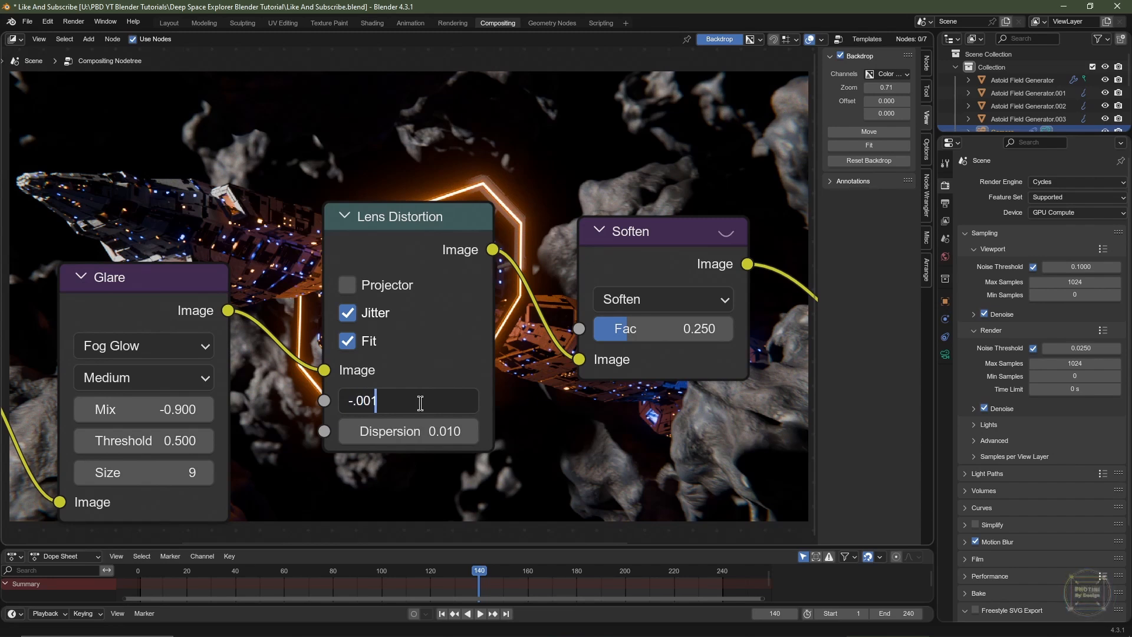
pyautogui.write('.001')
pyautogui.press('Tab')
pyautogui.press('BackSpace')
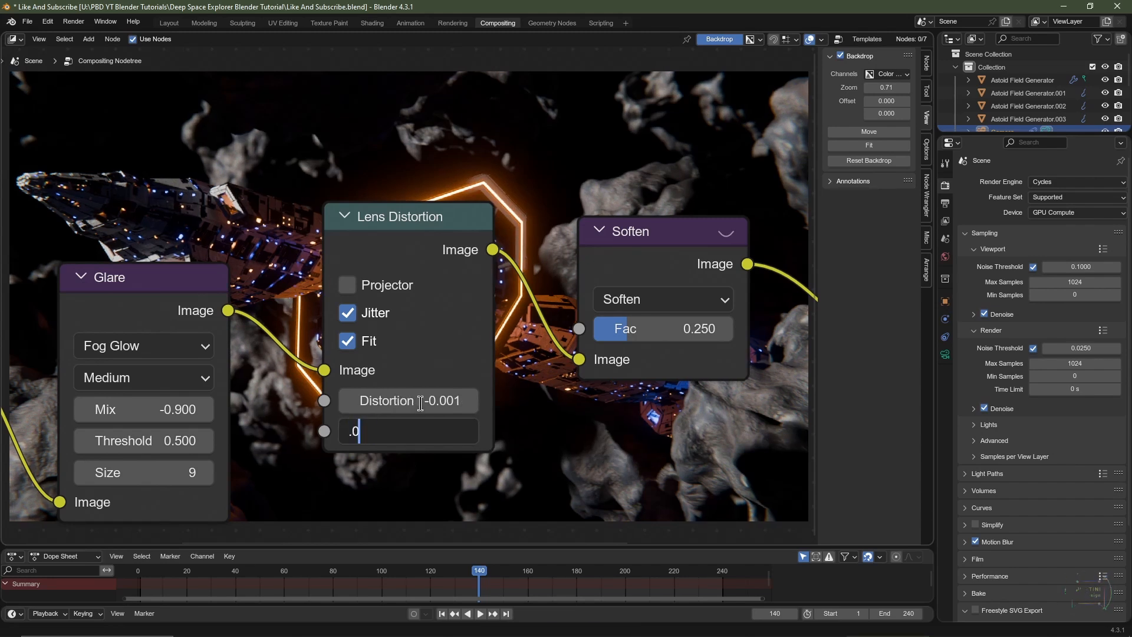
pyautogui.write('.0025')
pyautogui.press('Return')
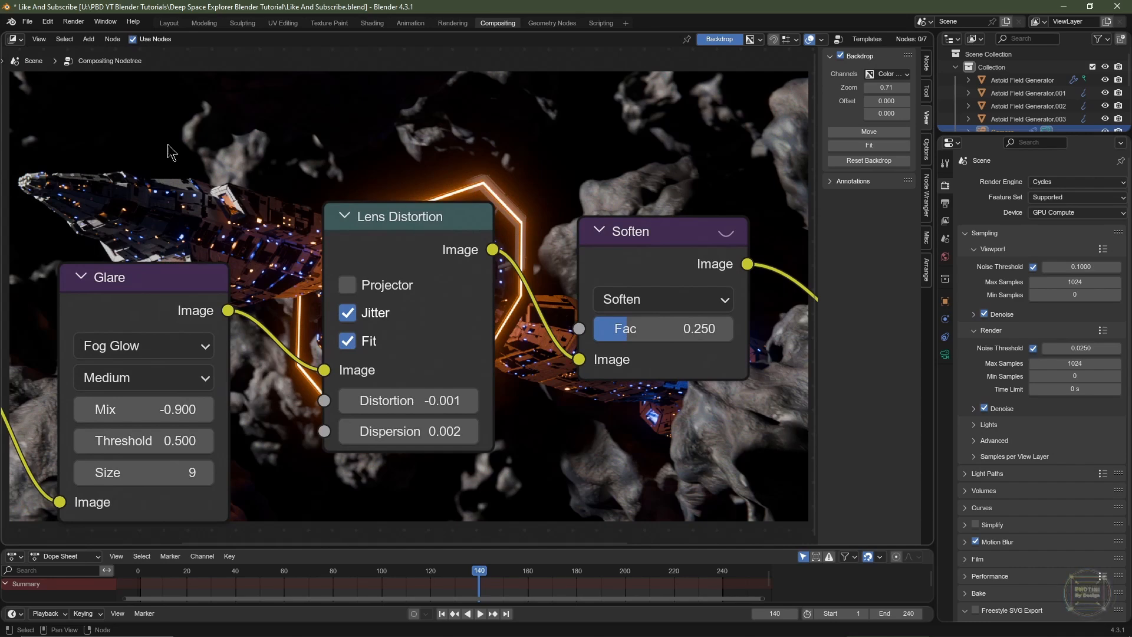
# Set the Glare node's Mix value to -0.951
pyautogui.scroll(-1, 386, 314)
pyautogui.moveTo(253, 369); pyautogui.dragTo(438, 380, button='middle')
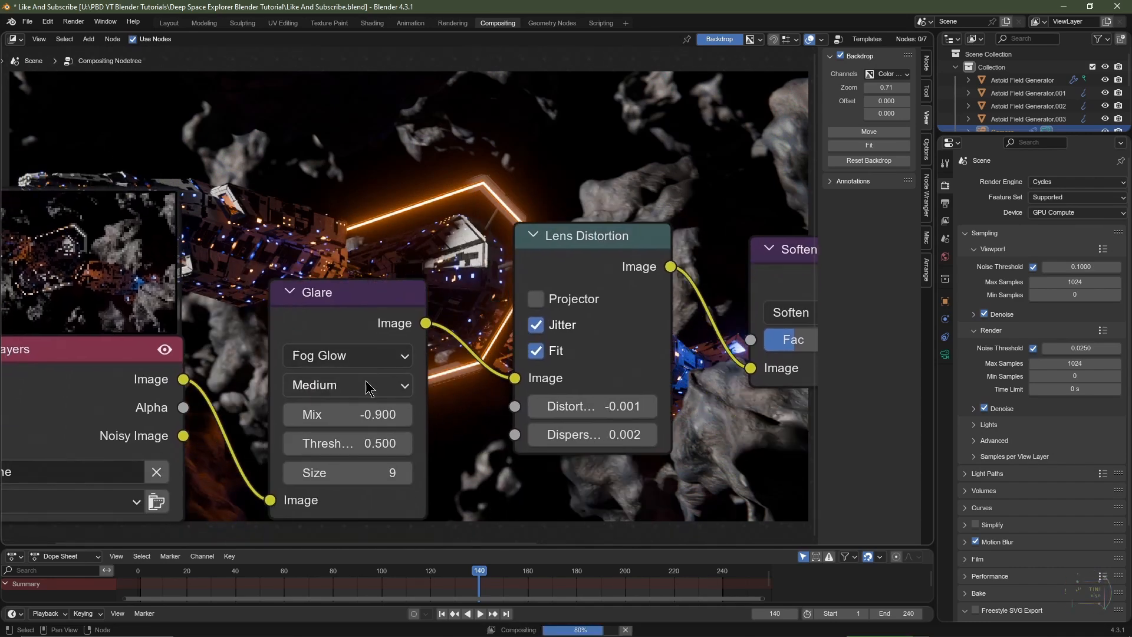
pyautogui.click(361, 415)
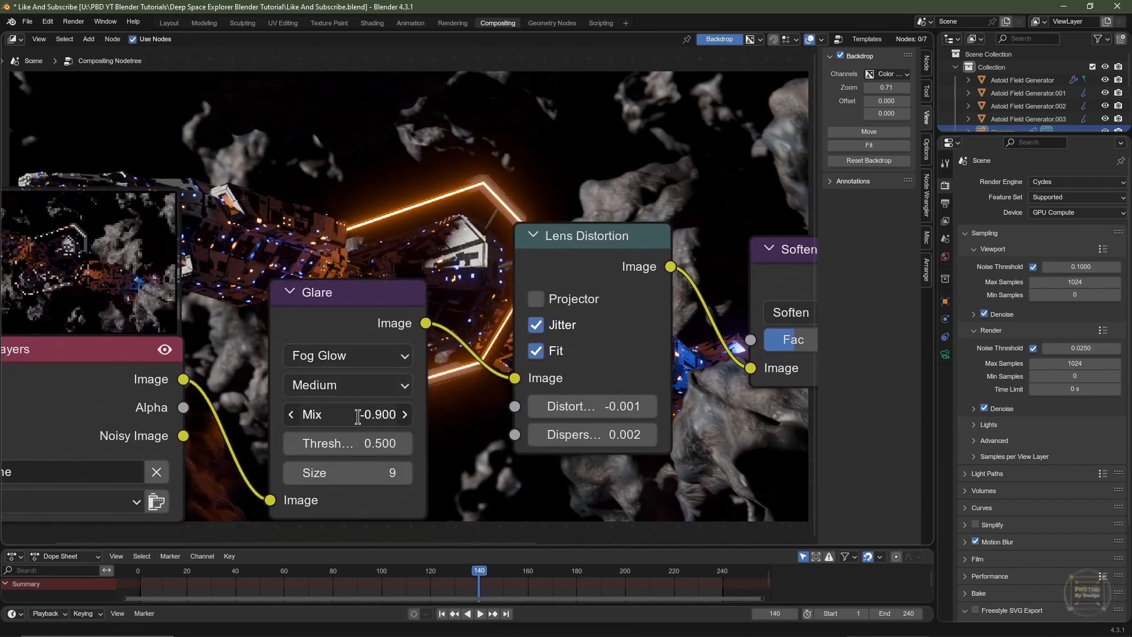
pyautogui.write('-.95')
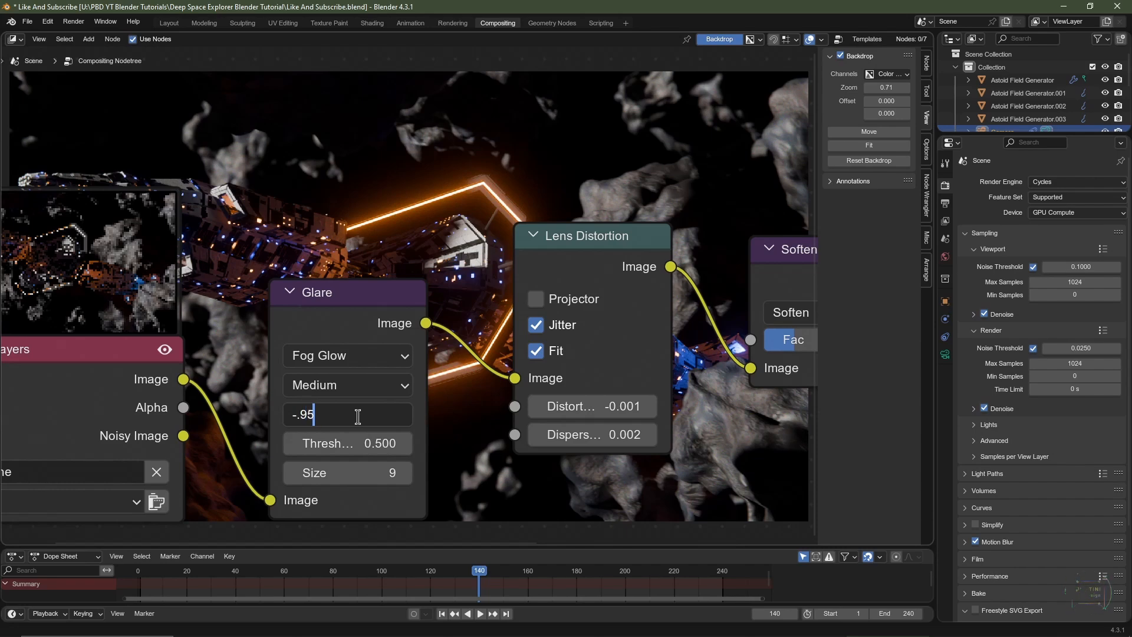
pyautogui.press('Return')
# Move the Composite and Viewer nodes with their reroute further from the Soften node to make room for new nodes
pyautogui.scroll(-2, 366, 416)
pyautogui.scroll(1, 501, 383)
pyautogui.scroll(-2, 649, 360)
pyautogui.moveTo(674, 355); pyautogui.dragTo(416, 376, button='middle')
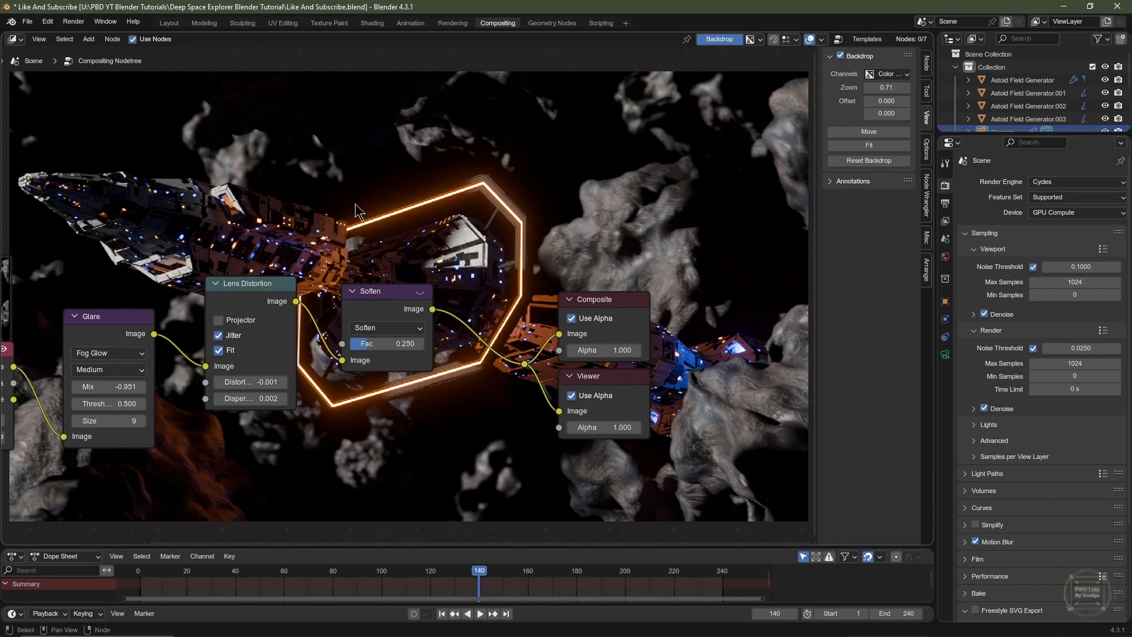
pyautogui.moveTo(649, 223); pyautogui.dragTo(503, 477)
pyautogui.press('g')
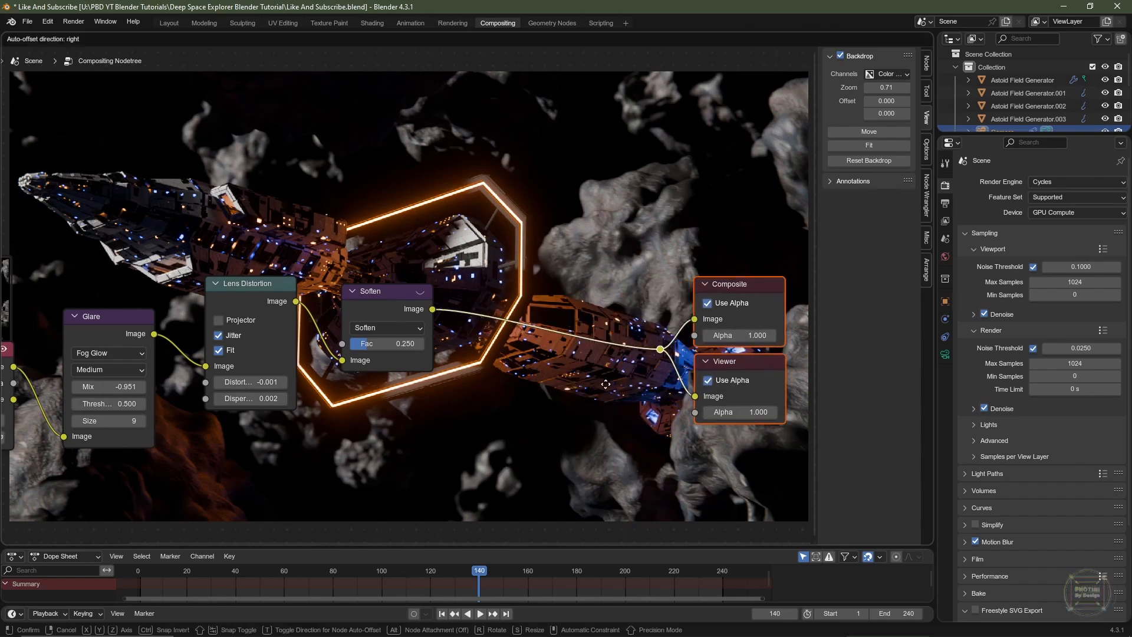
pyautogui.click(637, 351)
pyautogui.moveTo(547, 389); pyautogui.dragTo(361, 400, button='middle')
pyautogui.click(361, 400)
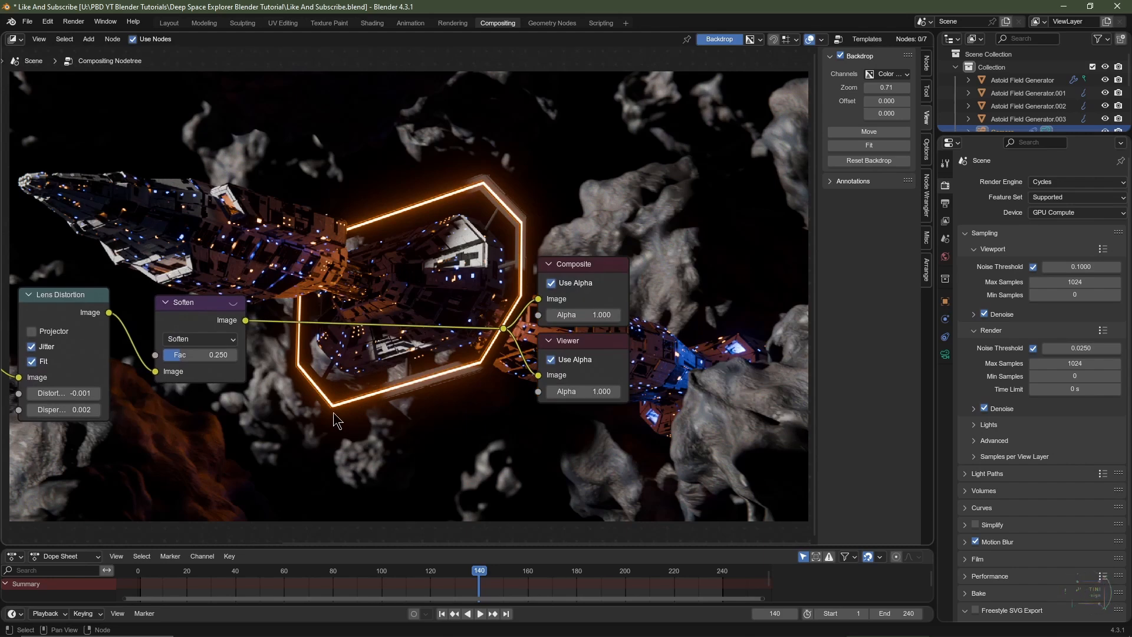
# Add a Box Mask node about 0.97 wide and 0.54 high and place it beneath the Soften node
pyautogui.hotkey('shift', 'a')
pyautogui.moveTo(311, 368)
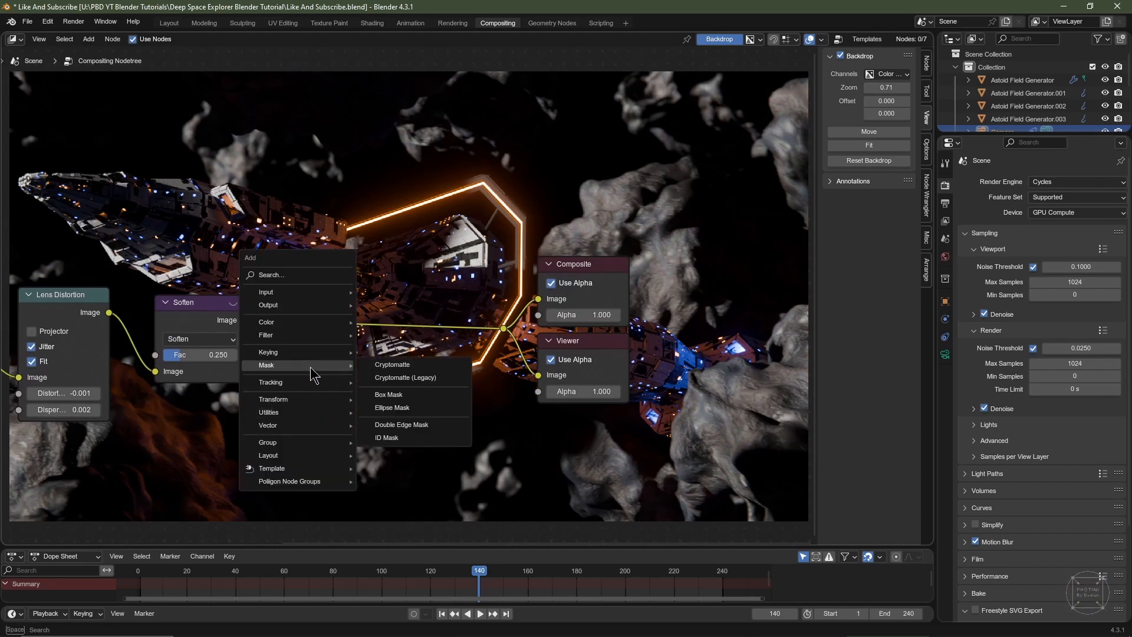
pyautogui.click(392, 395)
pyautogui.click(318, 397)
pyautogui.moveTo(319, 397); pyautogui.dragTo(348, 378, button='middle')
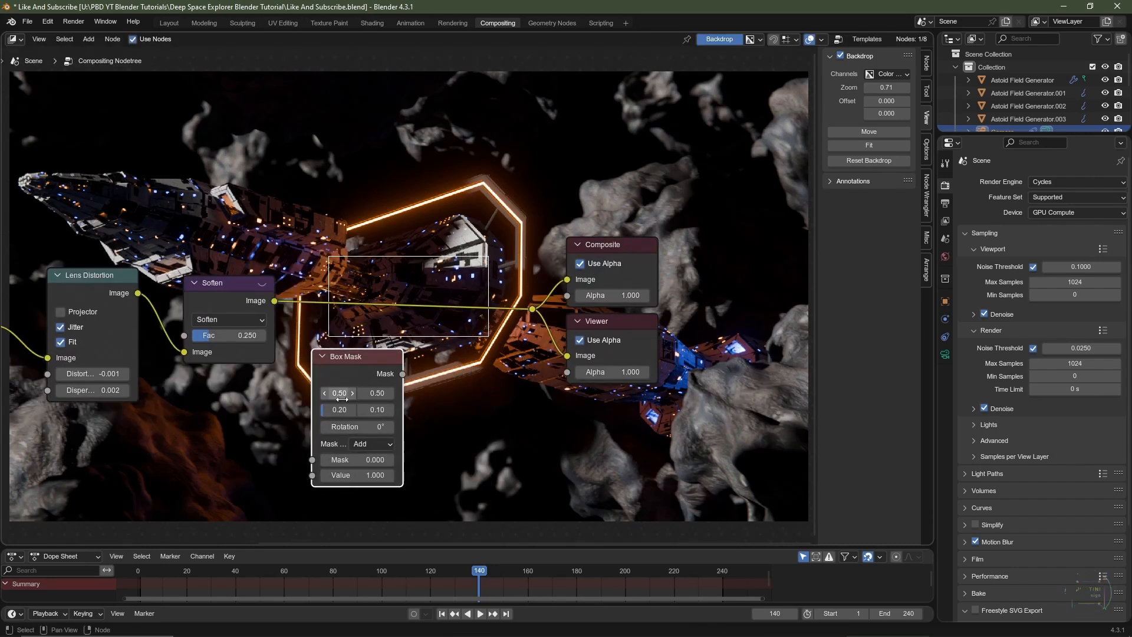
pyautogui.moveTo(337, 411); pyautogui.dragTo(369, 416)
pyautogui.moveTo(352, 362); pyautogui.dragTo(224, 389)
# Add a Mix Color node and connect the Box Mask's output to its Fac input
pyautogui.hotkey('shift', 'a')
pyautogui.moveTo(310, 353)
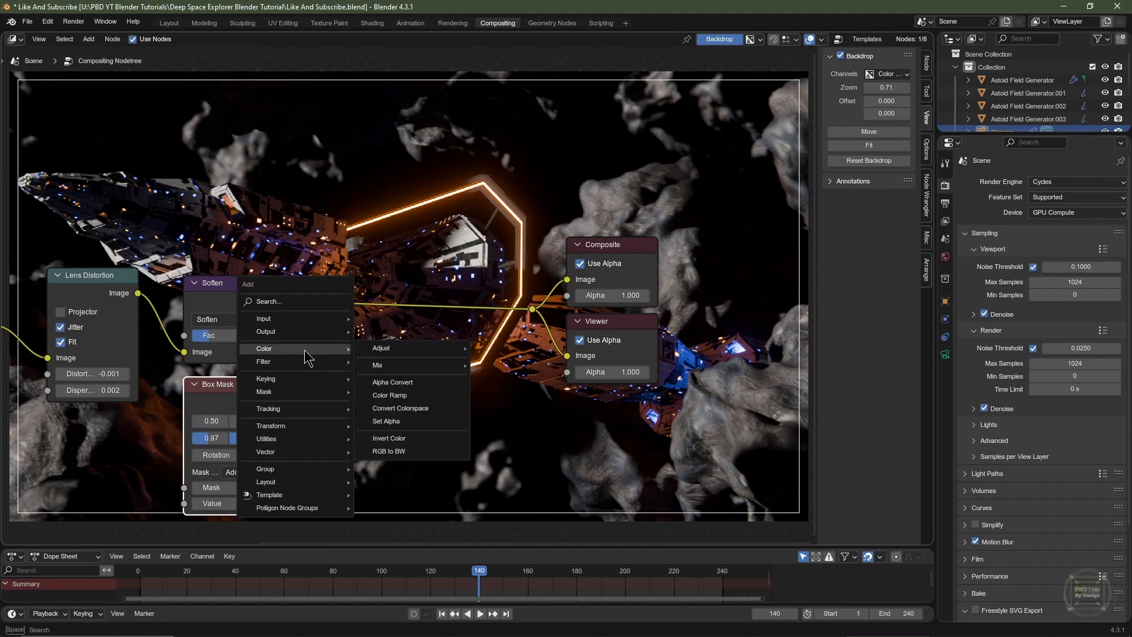
pyautogui.moveTo(391, 365)
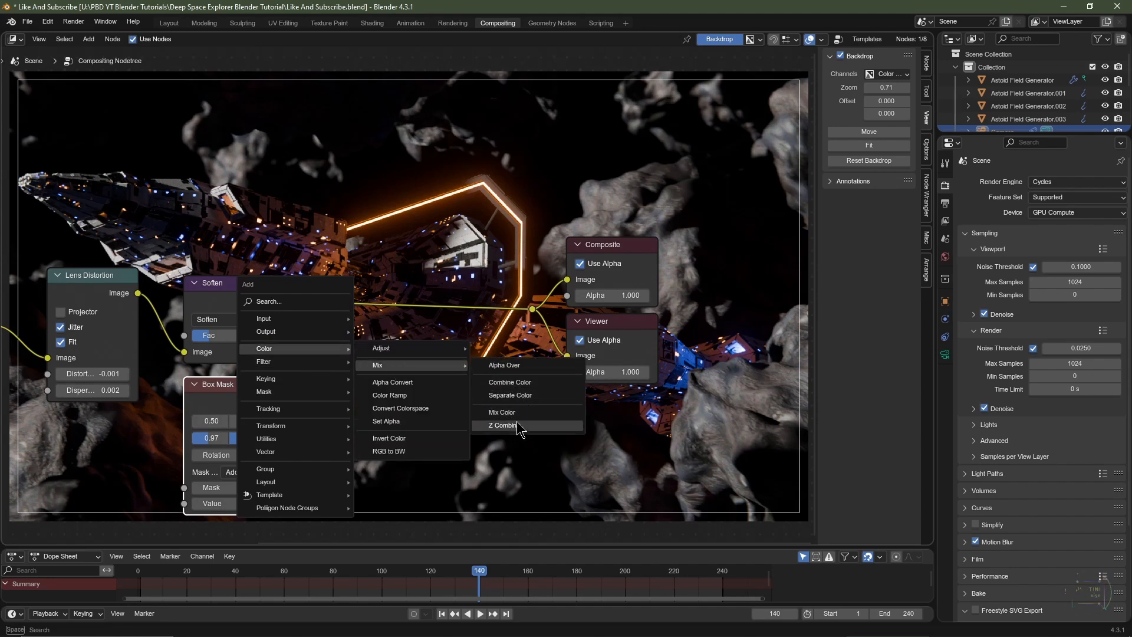
pyautogui.click(503, 412)
pyautogui.click(412, 359)
pyautogui.moveTo(275, 402); pyautogui.dragTo(369, 403)
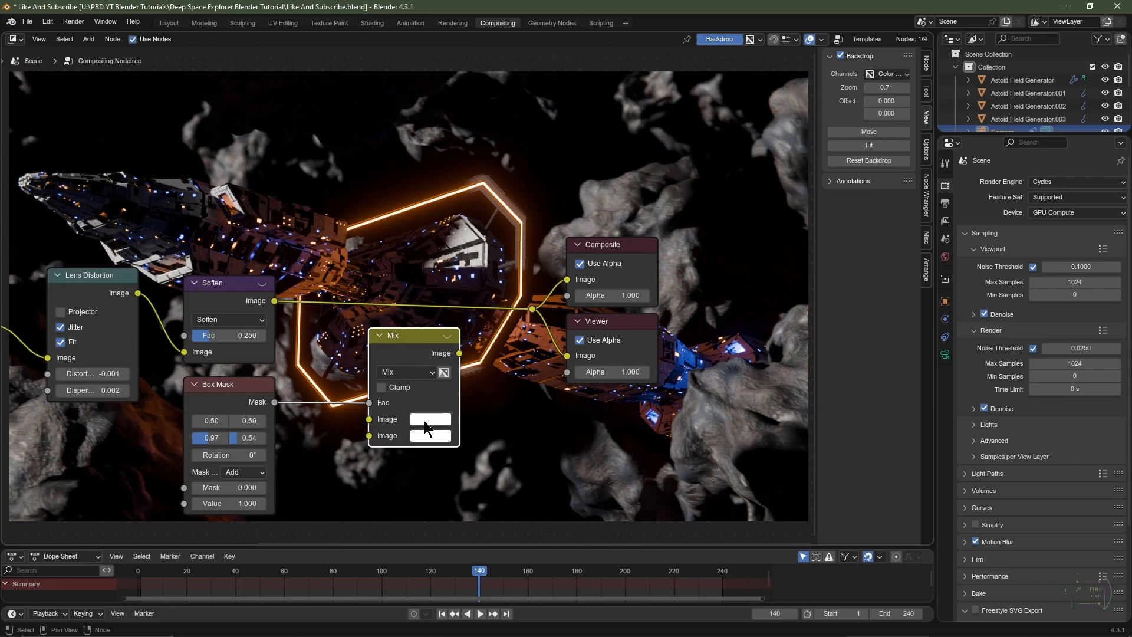
# Make the Mix node's first image color black and route the Soften image through its second input to the Composite and Viewer nodes
pyautogui.click(423, 421)
pyautogui.scroll(-10, 423, 420)
pyautogui.scroll(-3, 423, 420)
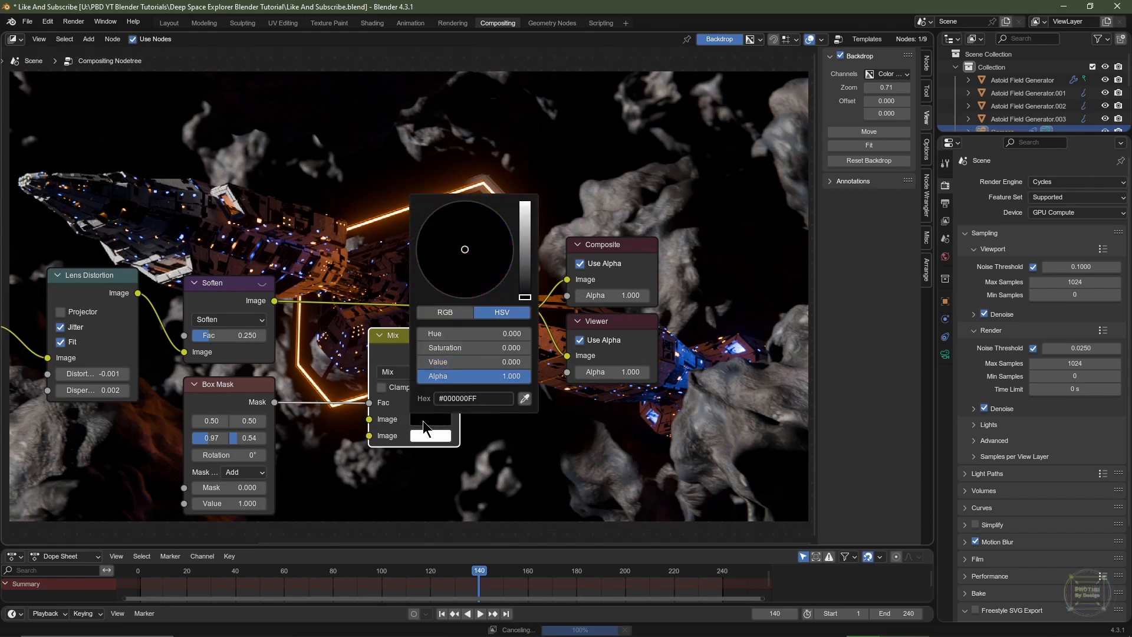
pyautogui.moveTo(274, 301); pyautogui.dragTo(369, 436)
pyautogui.moveTo(459, 354); pyautogui.dragTo(532, 309)
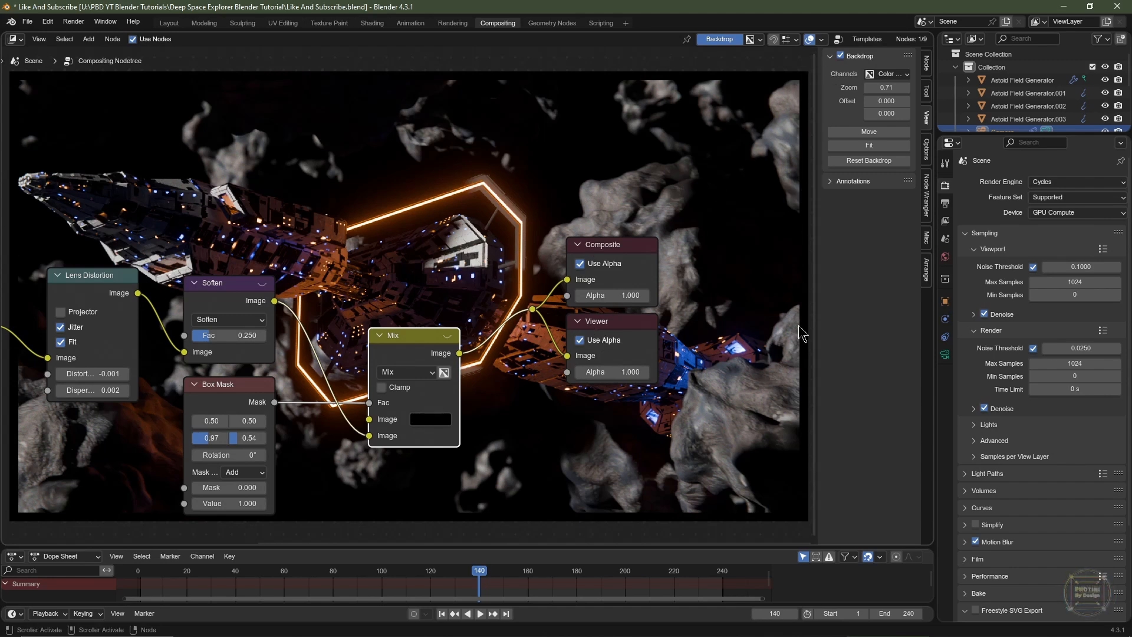
# Insert a Blur node between the Box Mask and the Mix node's Fac input, shifting the Mix node to fit
pyautogui.moveTo(430, 335); pyautogui.dragTo(472, 284)
pyautogui.hotkey('shift', 'a')
pyautogui.moveTo(350, 423)
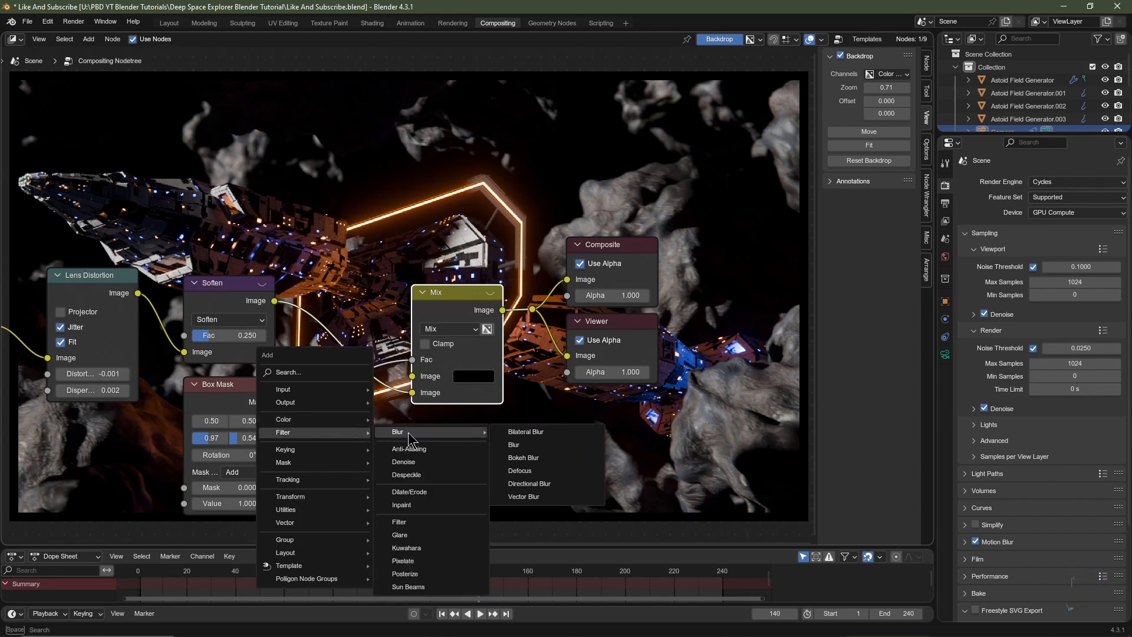
pyautogui.click(519, 444)
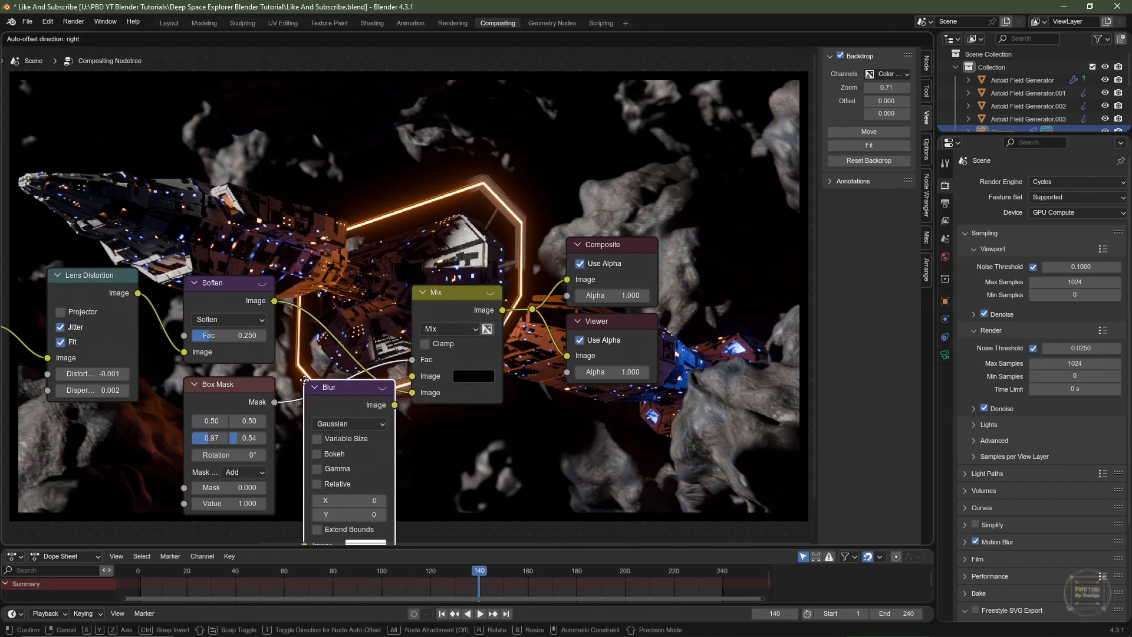
pyautogui.click(307, 383)
pyautogui.moveTo(306, 383); pyautogui.dragTo(310, 333)
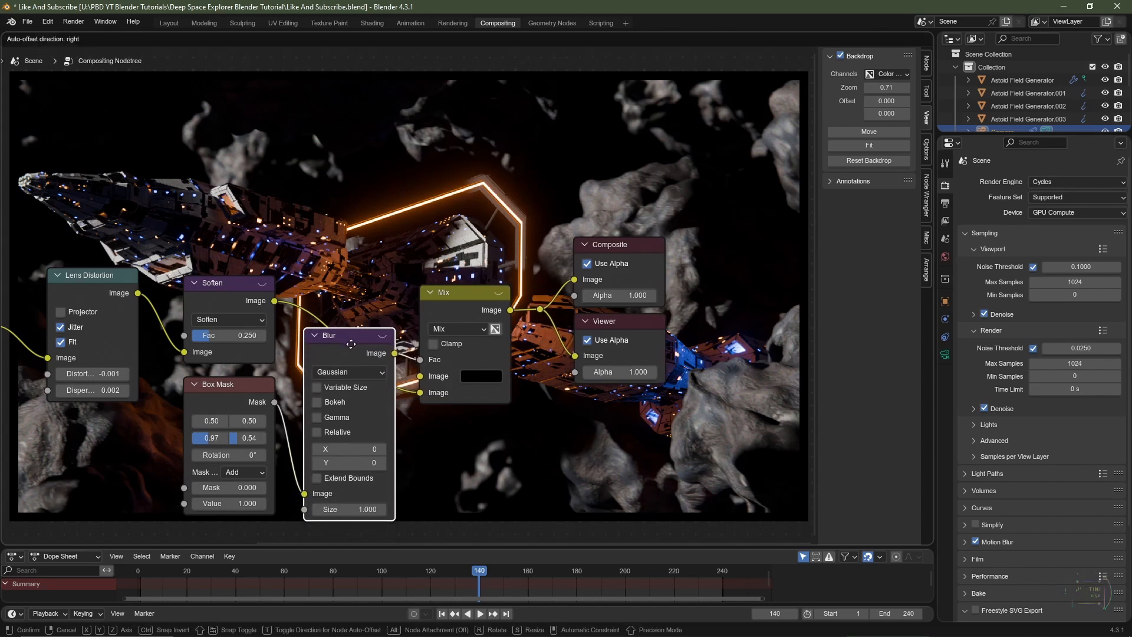
# Set the Blur node to Fast Gaussian with Relative sizing and 25% blur in both X and Y
pyautogui.click(348, 371)
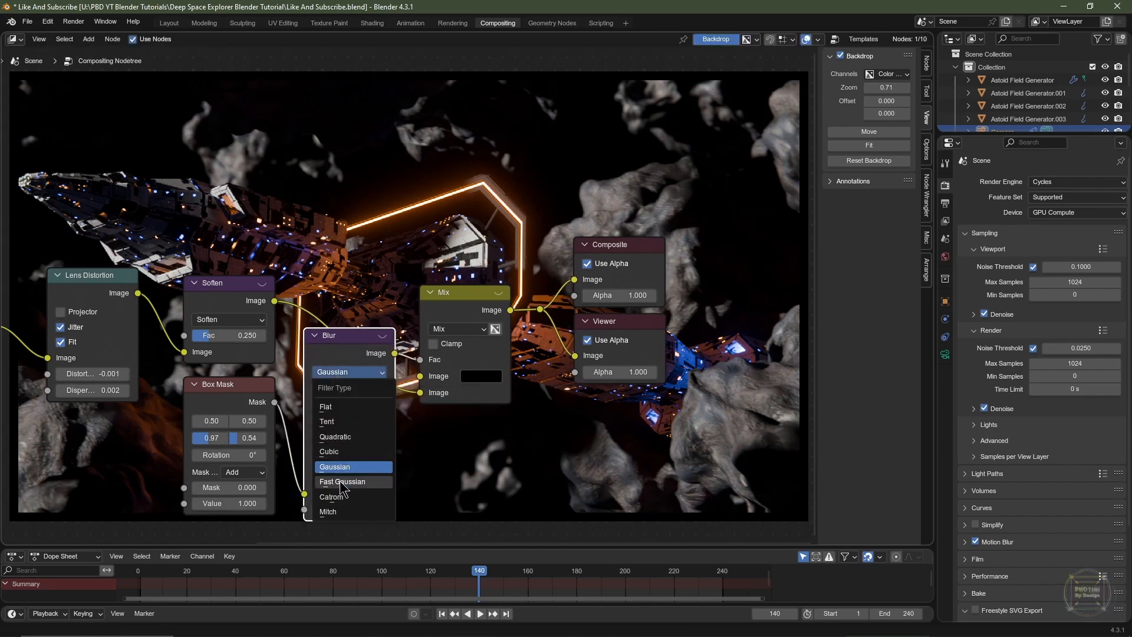
pyautogui.click(342, 481)
pyautogui.click(318, 387)
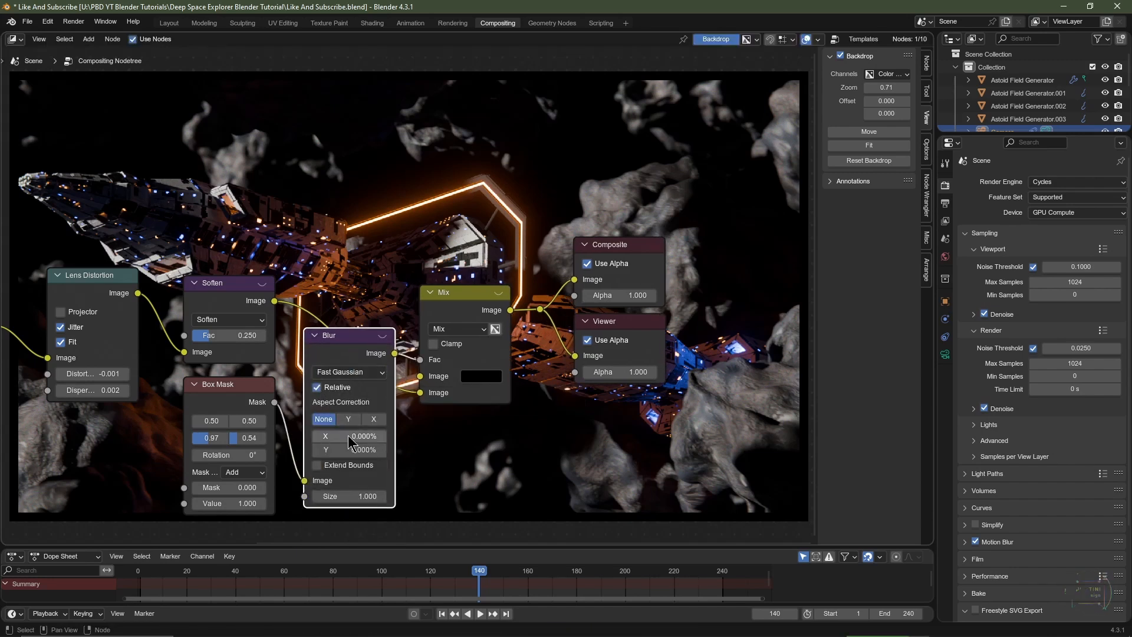
pyautogui.click(348, 442)
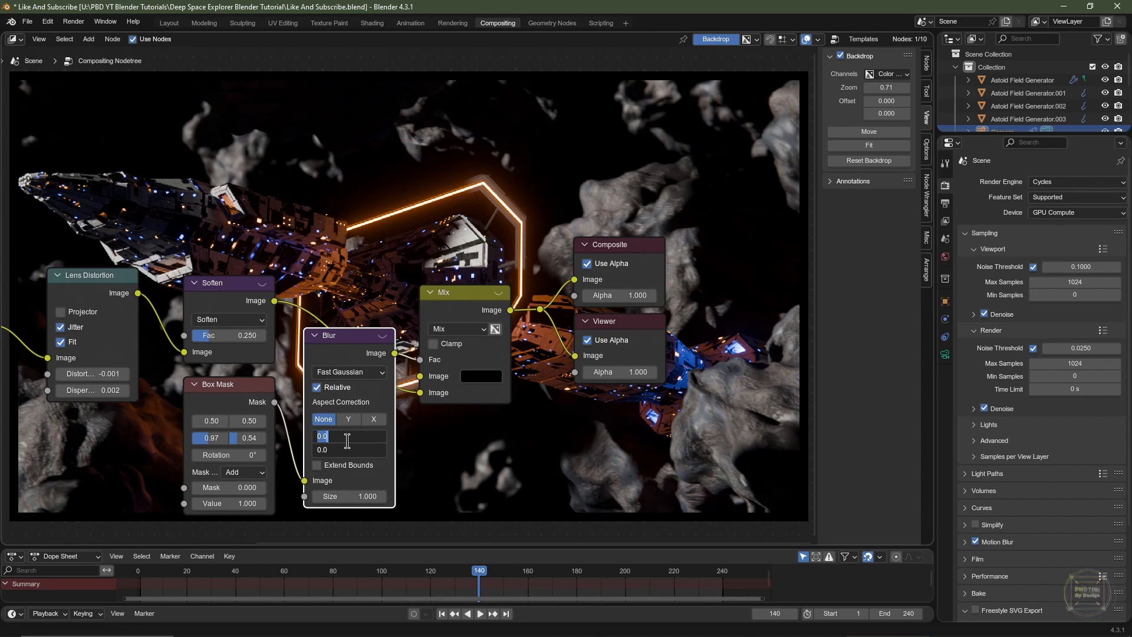
pyautogui.write('5')
pyautogui.press('Return')
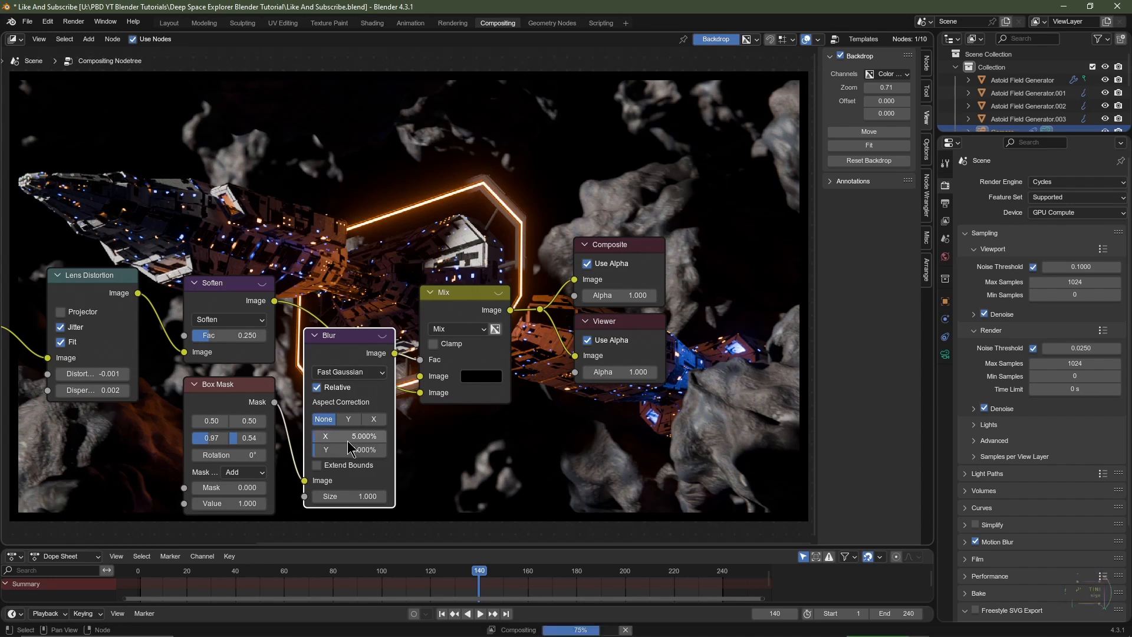
pyautogui.moveTo(352, 434); pyautogui.dragTo(352, 451)
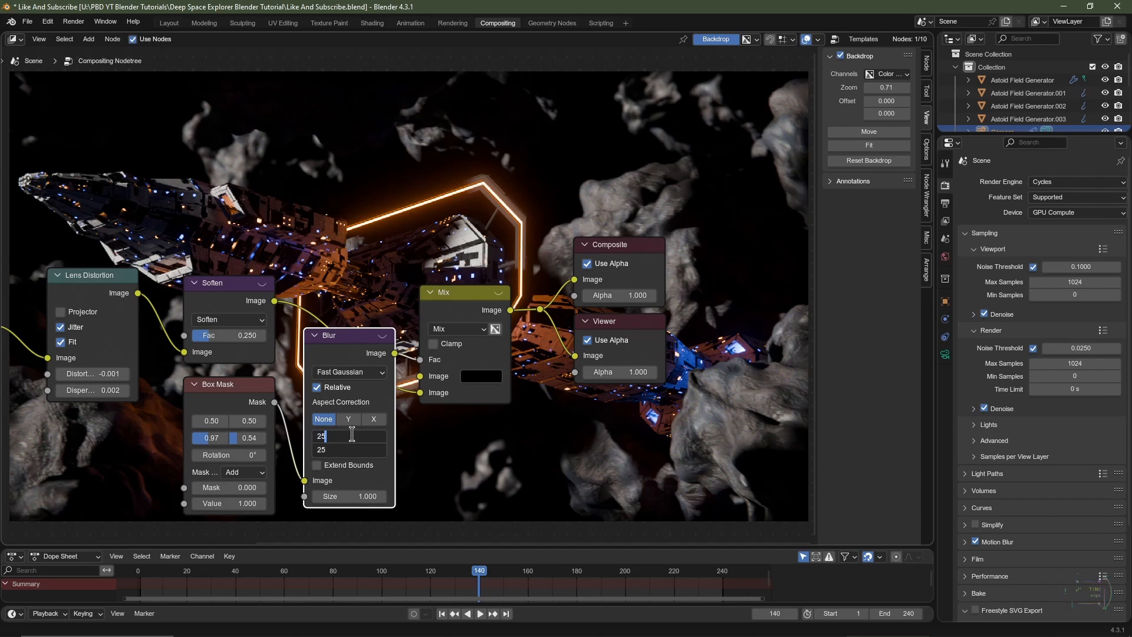
pyautogui.press('Return')
# Tidy the node tree by repositioning the Box Mask, Blur, Mix, Composite and Viewer nodes into a compact layout
pyautogui.moveTo(274, 301); pyautogui.dragTo(550, 308)
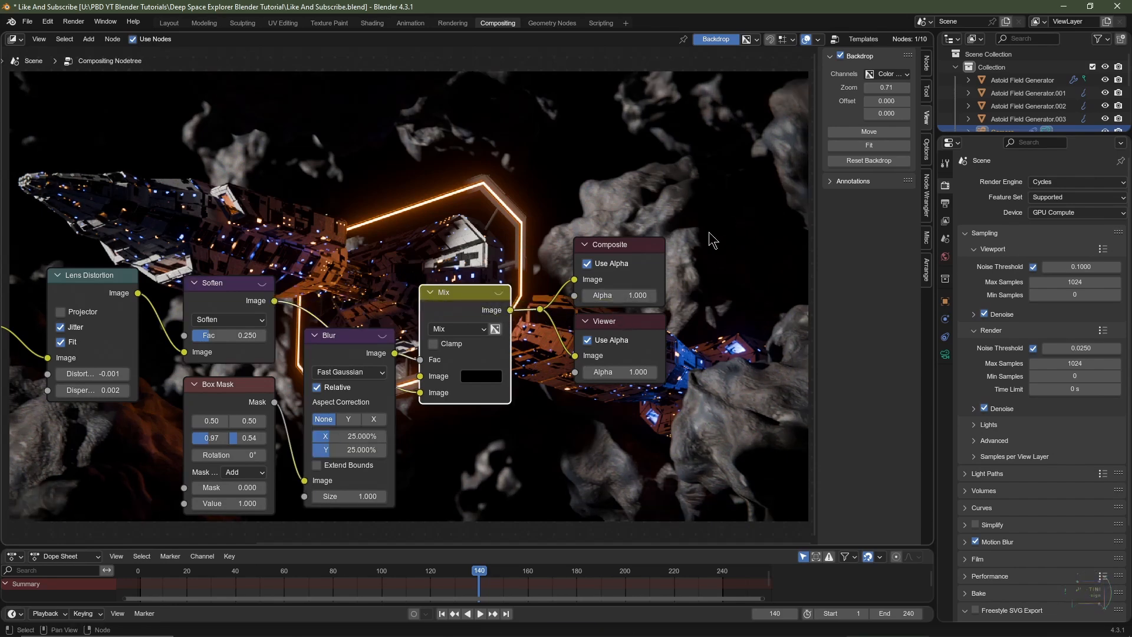
pyautogui.click(372, 400)
pyautogui.scroll(-4, 480, 389)
pyautogui.moveTo(536, 406); pyautogui.dragTo(673, 291, button='middle')
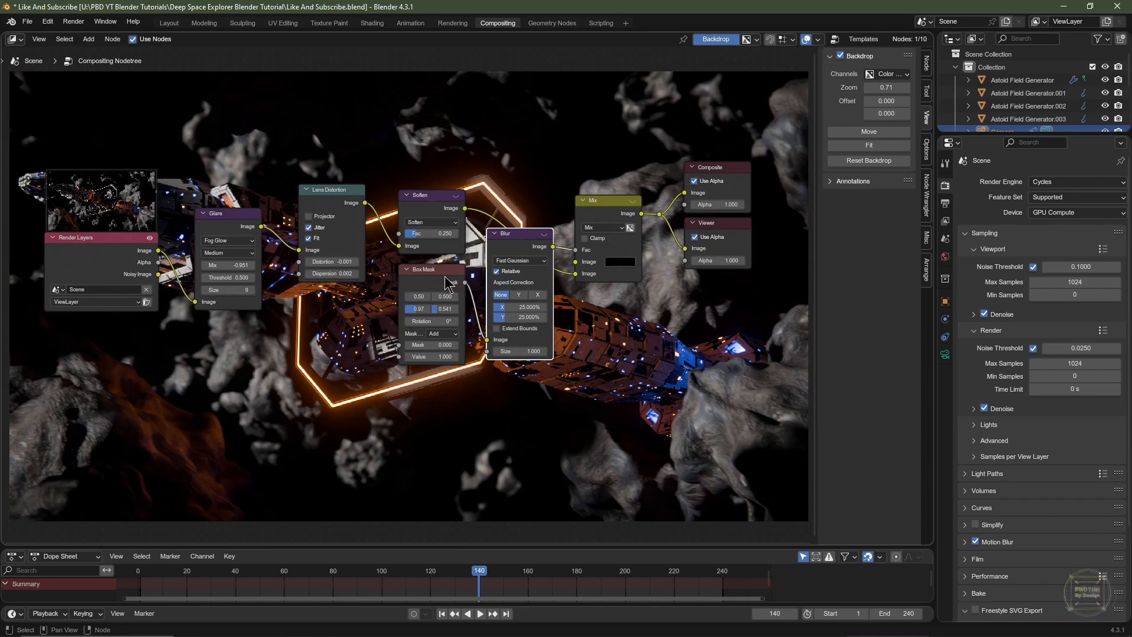
pyautogui.moveTo(445, 276); pyautogui.dragTo(347, 312)
pyautogui.moveTo(522, 238); pyautogui.dragTo(438, 282)
pyautogui.moveTo(609, 204); pyautogui.dragTo(538, 194)
pyautogui.moveTo(650, 149); pyautogui.dragTo(784, 307)
pyautogui.press('g')
pyautogui.click(698, 270)
pyautogui.scroll(-10, 499, 364)
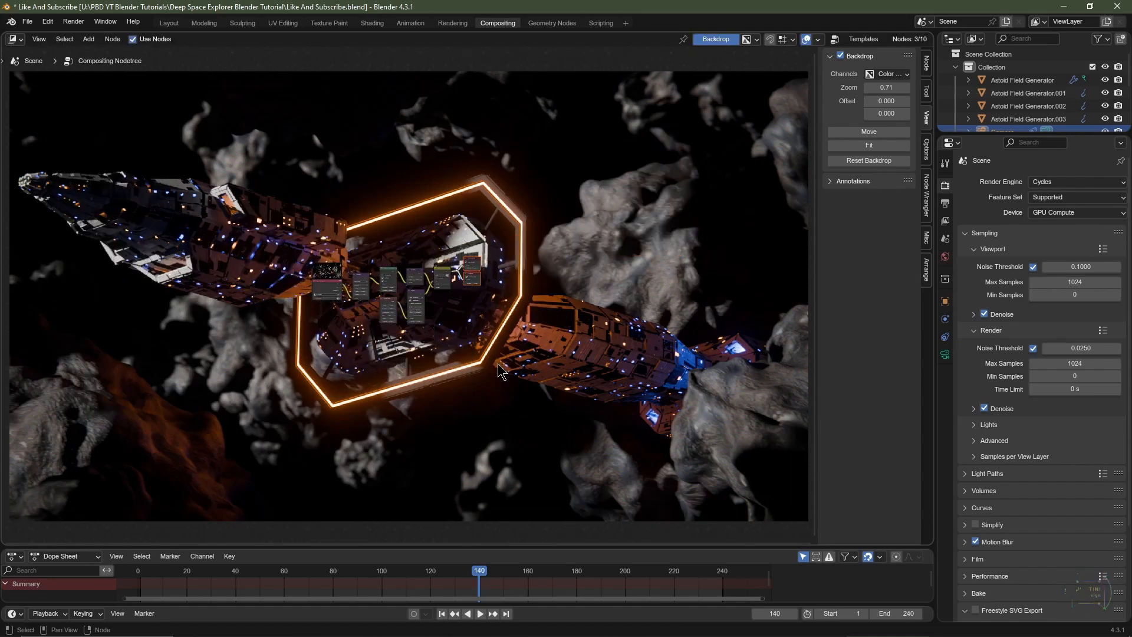
# Switch to the Layout workspace and hide the four Astoid Field Generator objects in the viewport
pyautogui.scroll(6, 439, 364)
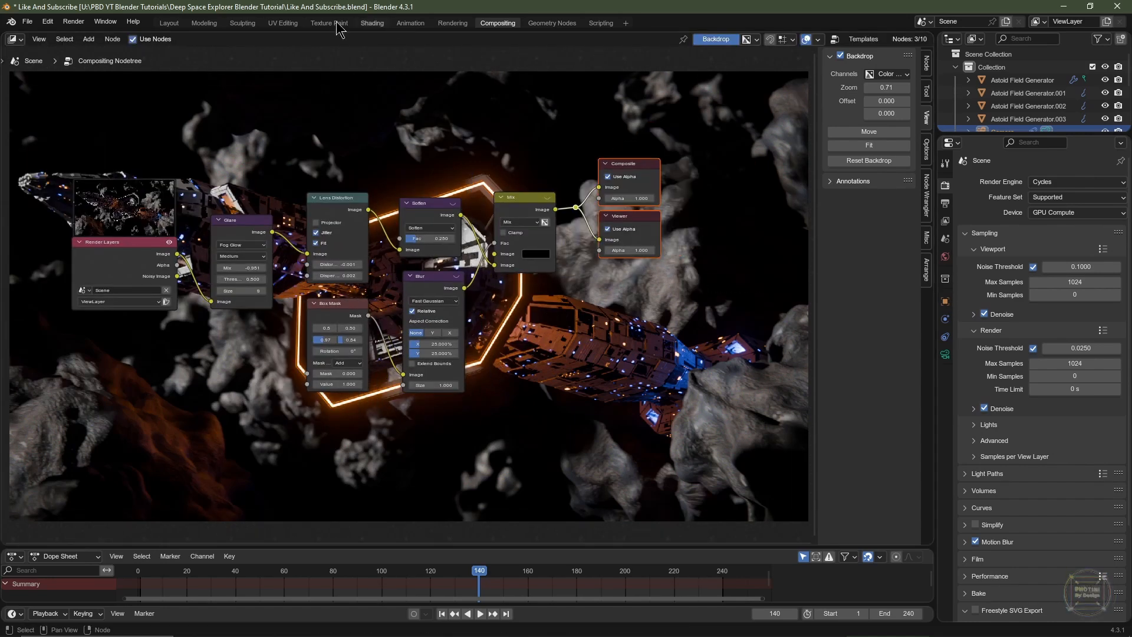
pyautogui.click(168, 23)
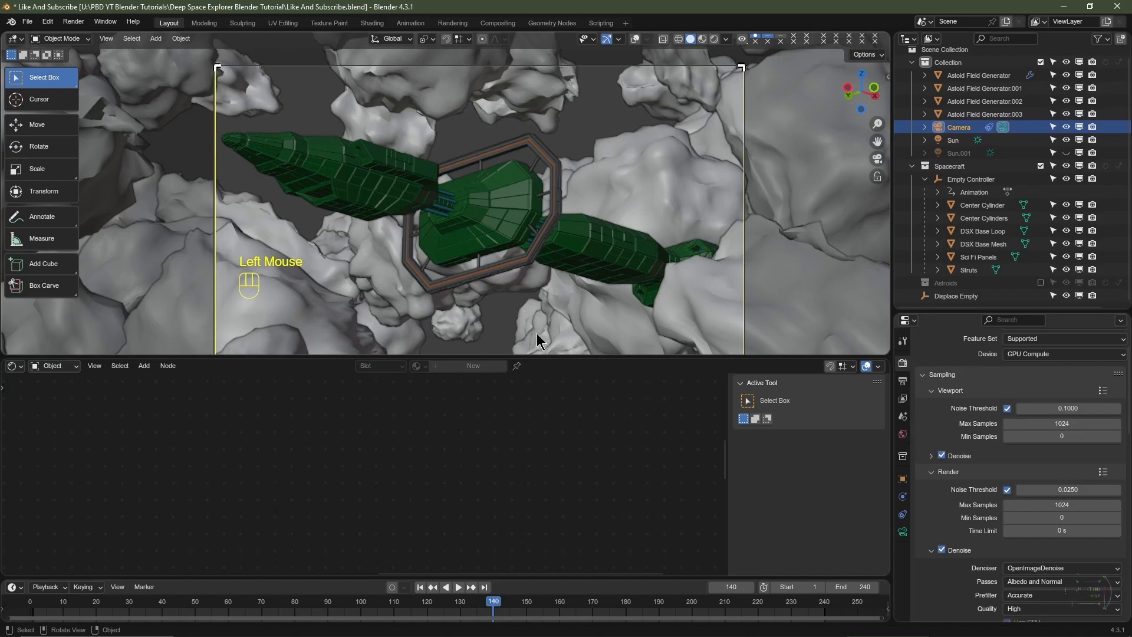
pyautogui.scroll(-2, 537, 334)
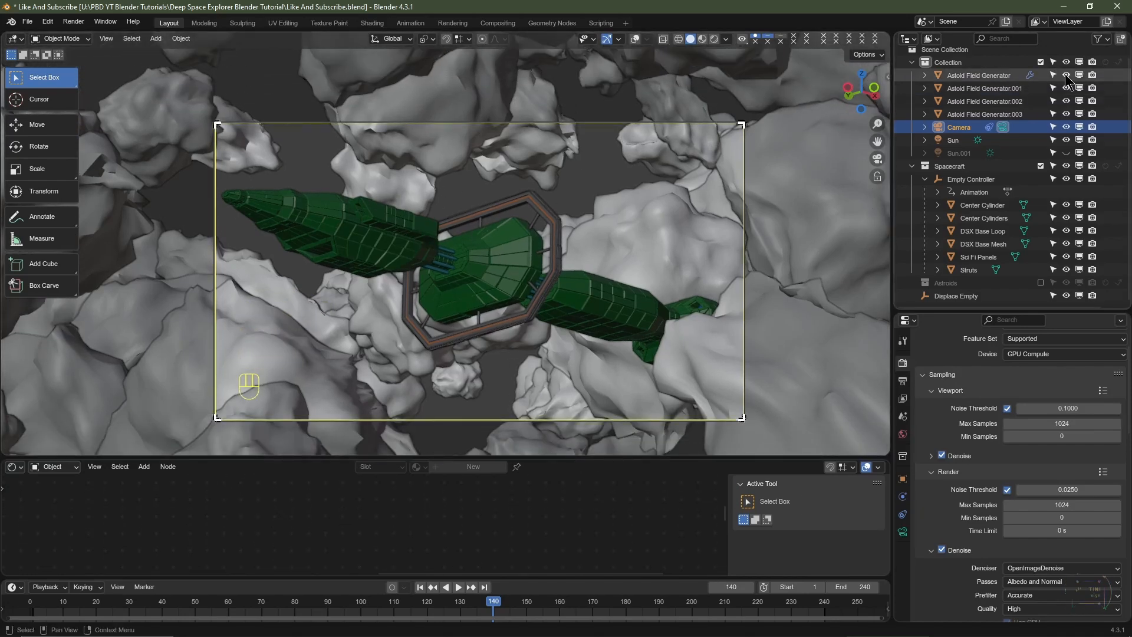
pyautogui.moveTo(1068, 80); pyautogui.dragTo(1067, 111)
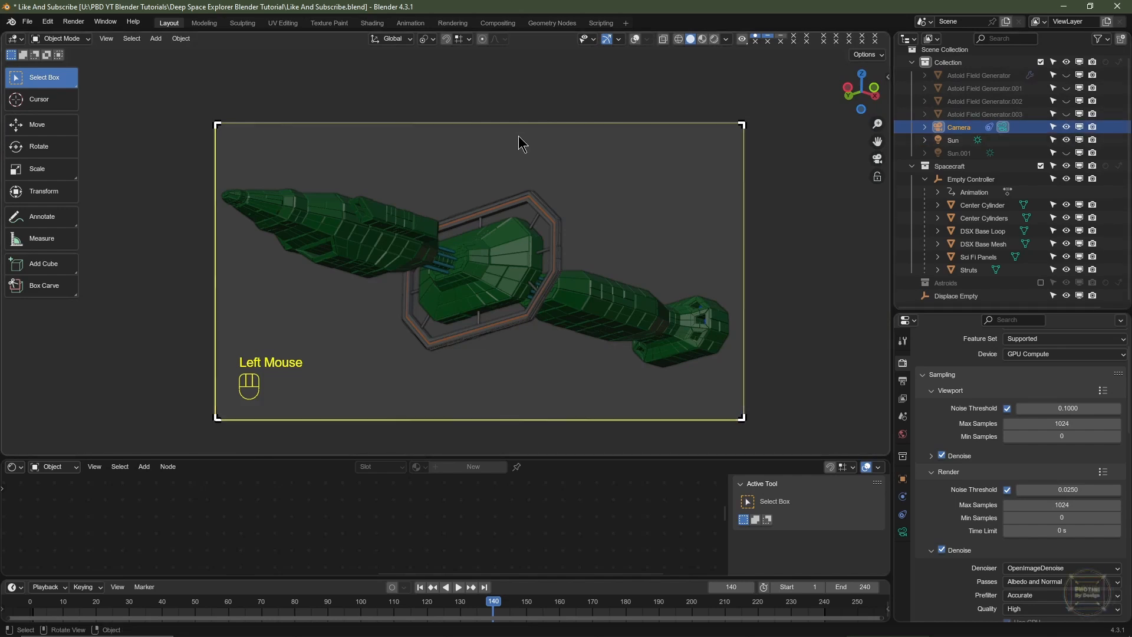
# Select the Sci Fi Panels object with overlays shown and display DisplacementX_8192x8192_2025-03-13-000131.png in the UV Editing workspace's image view
pyautogui.click(635, 39)
pyautogui.doubleClick(459, 197)
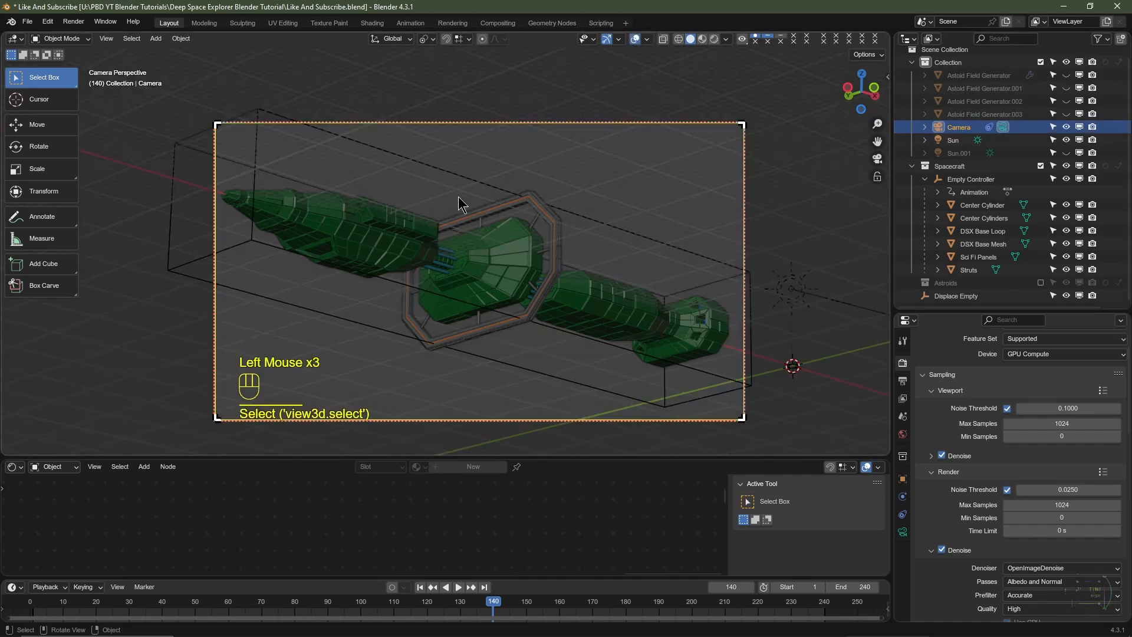
pyautogui.click(373, 247)
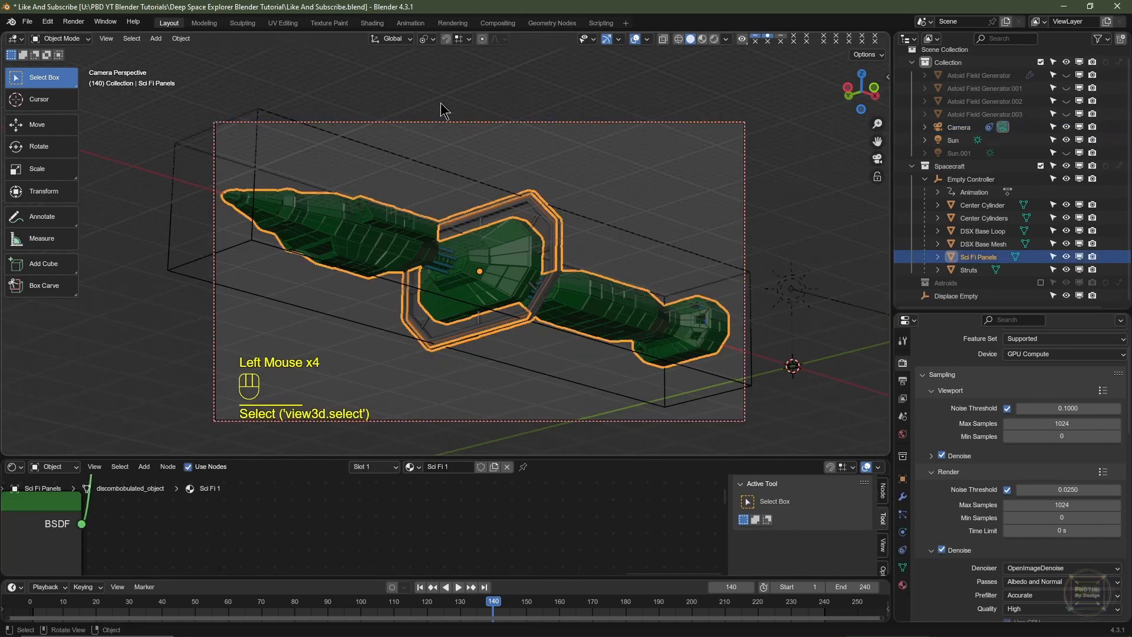
pyautogui.click(285, 23)
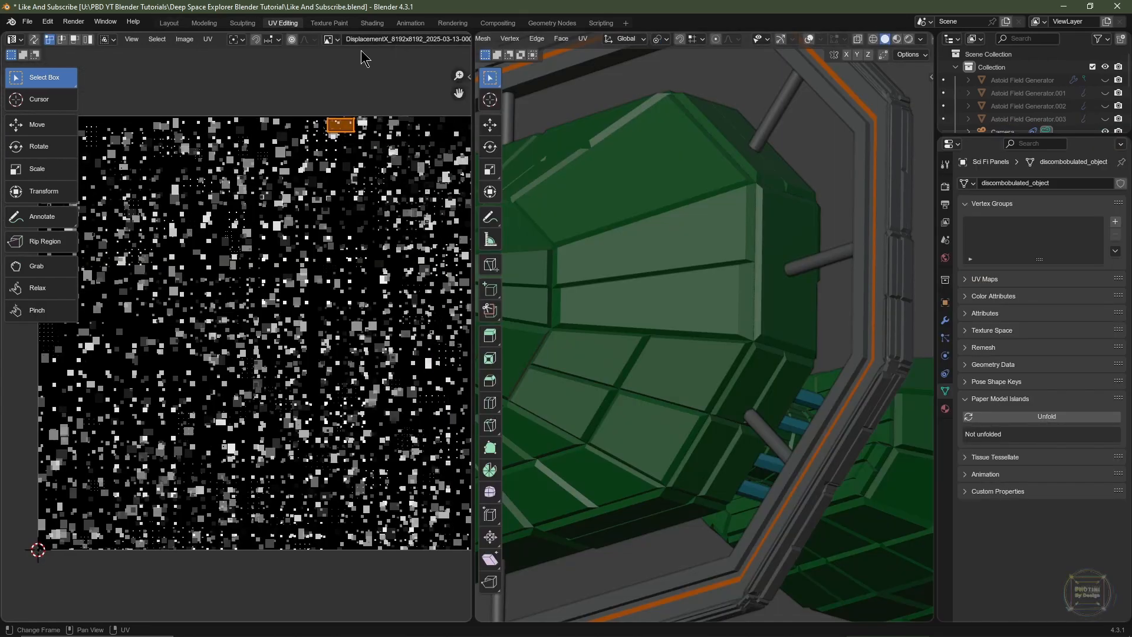
pyautogui.click(332, 40)
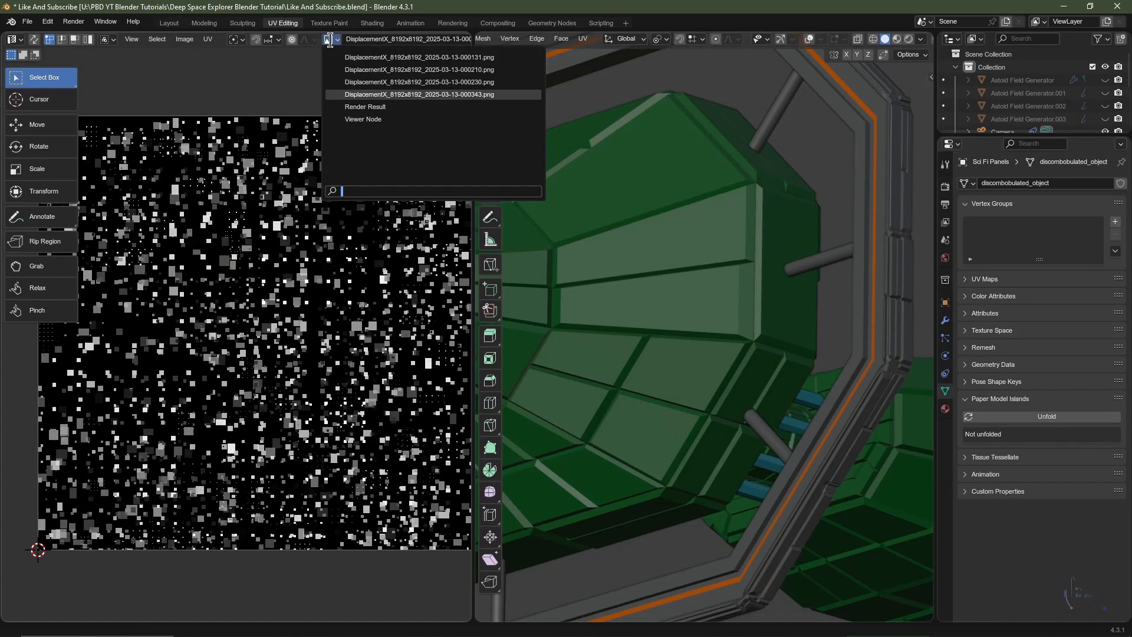
pyautogui.click(357, 57)
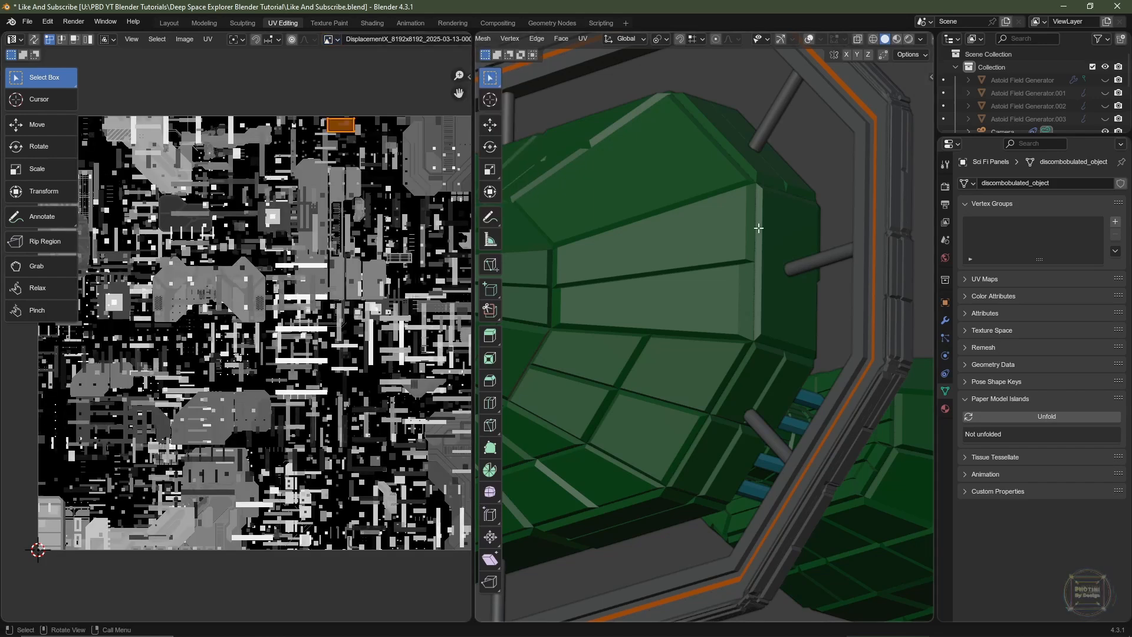
# Show overlays and Material Preview shading in the UV Editing workspace's 3D view, framing the spacecraft's hull panels
pyautogui.click(810, 39)
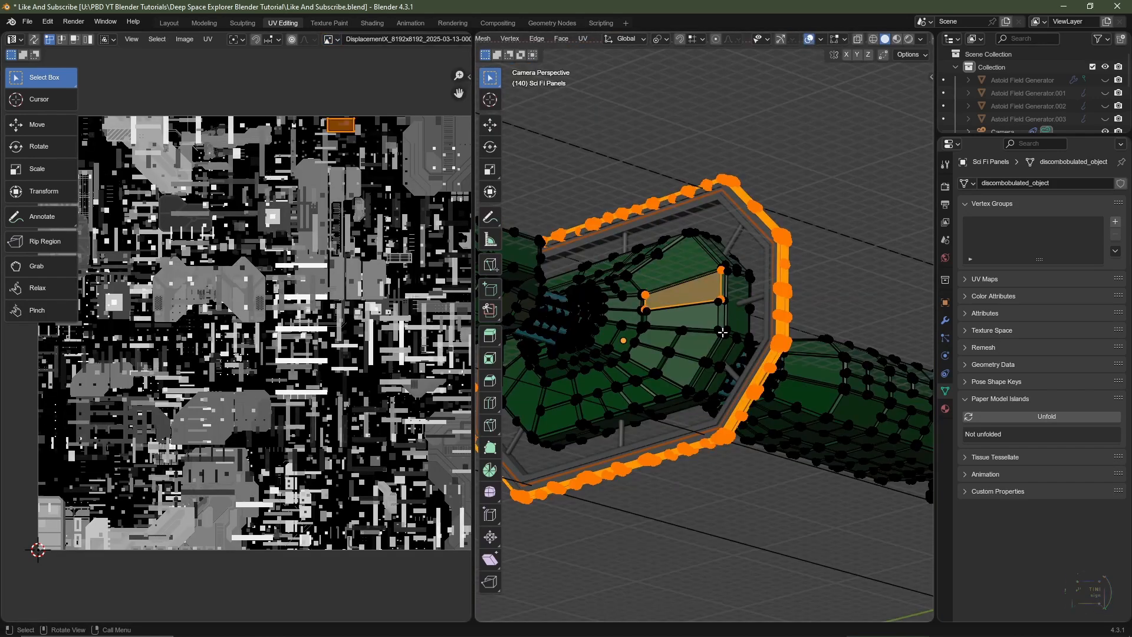
pyautogui.click(897, 41)
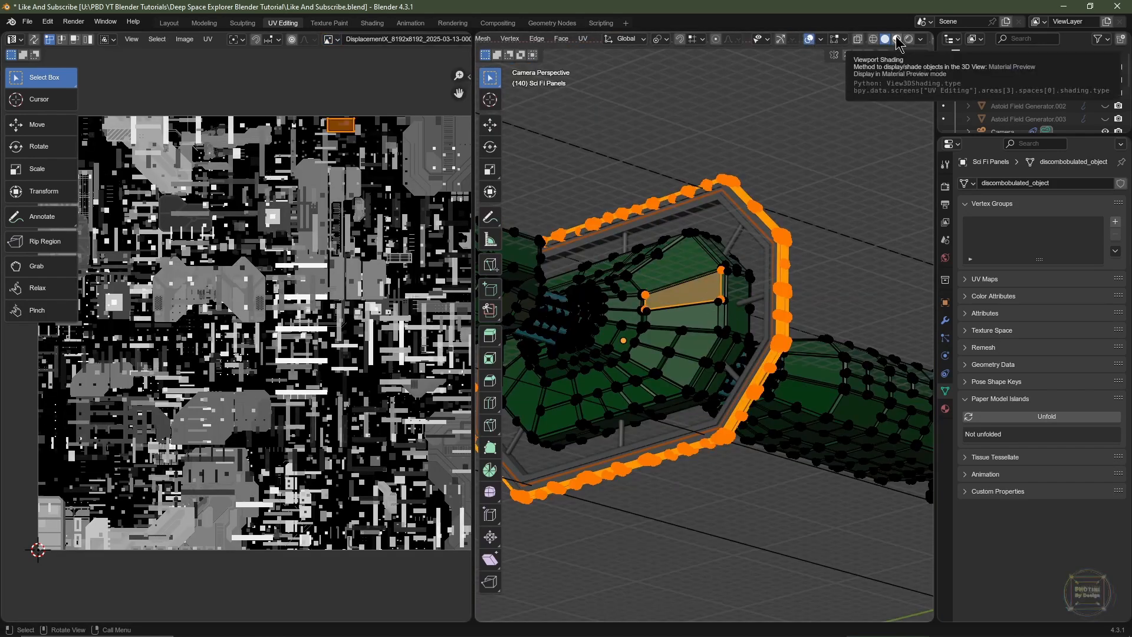
pyautogui.scroll(5, 678, 303)
pyautogui.moveTo(678, 302); pyautogui.dragTo(739, 210, button='middle')
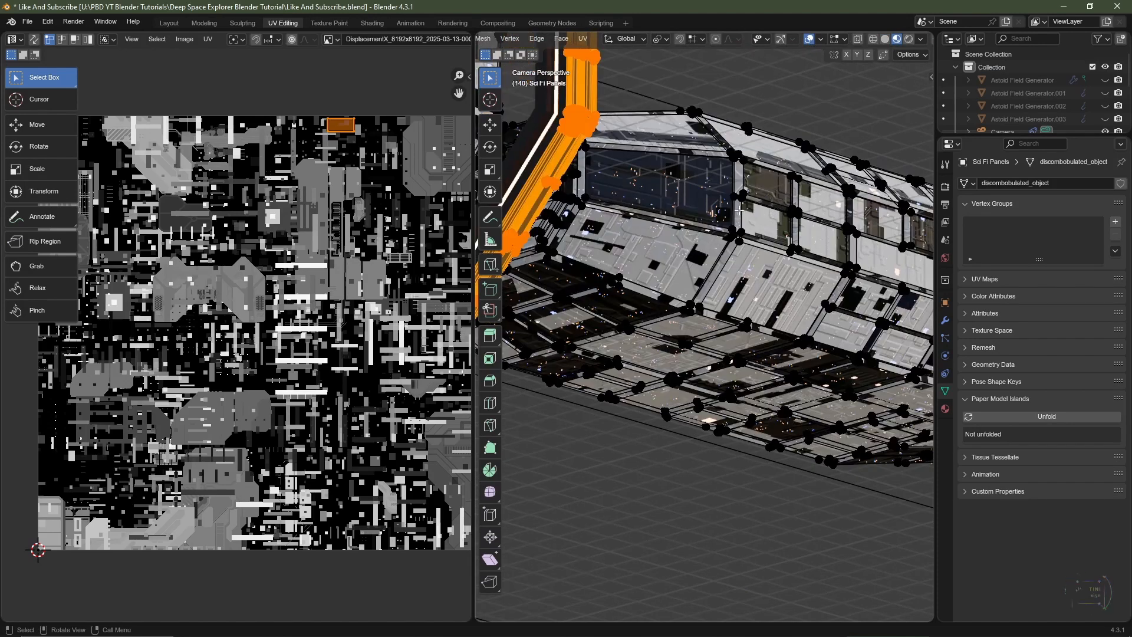
# Select the large hull panel face beside the glowing loop and move its UV island to a different area of the displacement texture
pyautogui.click(647, 249)
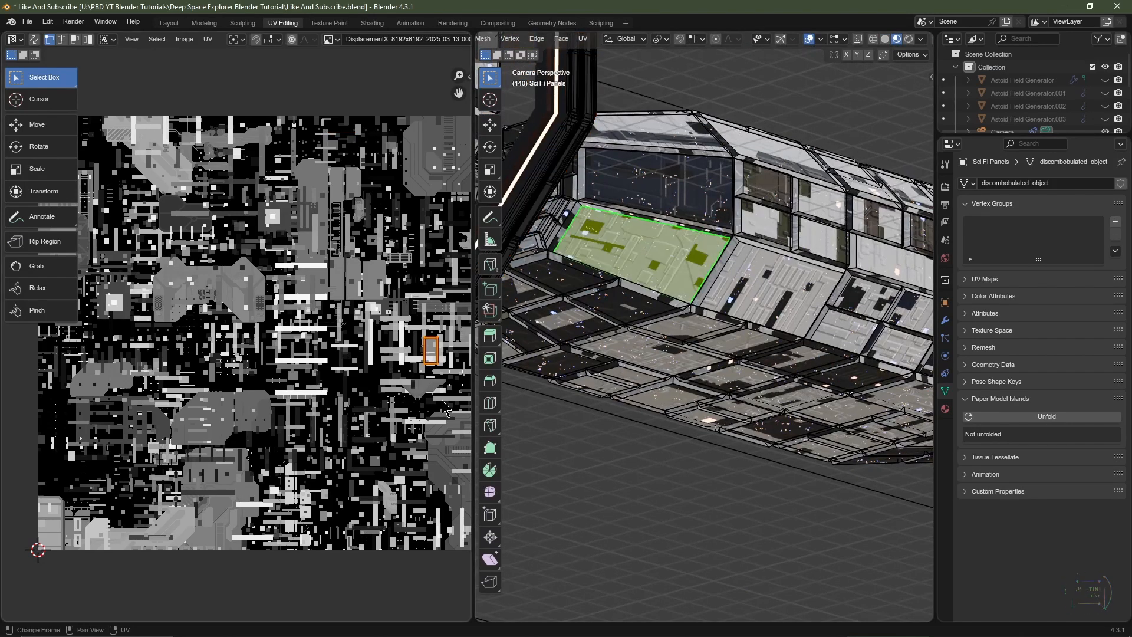
pyautogui.scroll(4, 328, 416)
pyautogui.press('g')
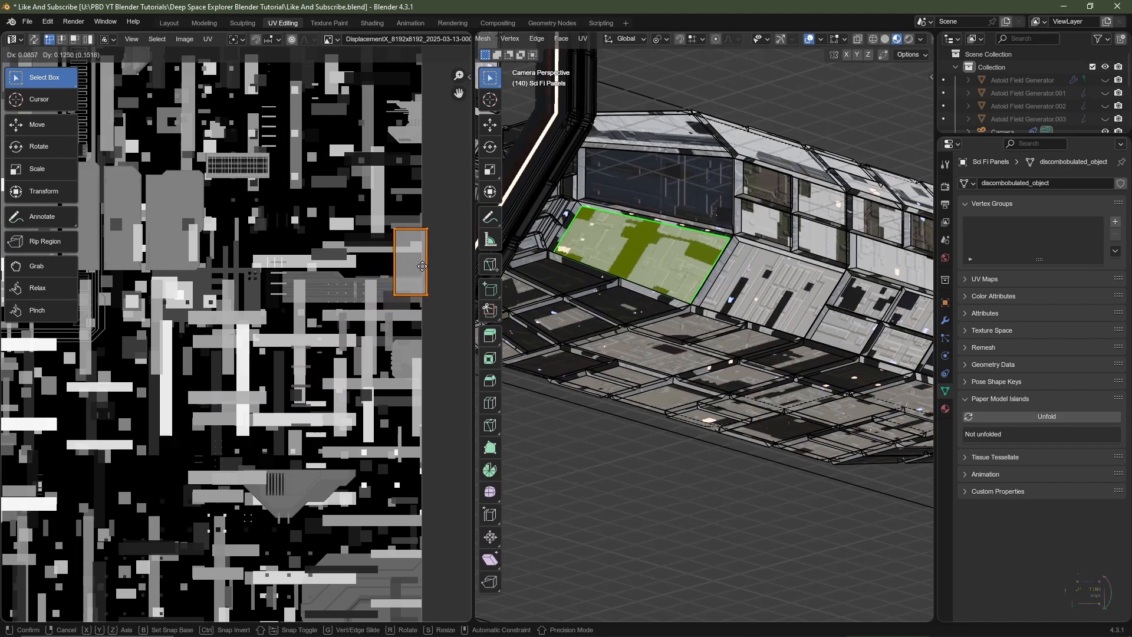
pyautogui.click(328, 398)
# Inspect individual panel faces around the engine opening at the hull's end and where their UVs sit on the texture
pyautogui.scroll(-6, 328, 398)
pyautogui.moveTo(759, 359); pyautogui.dragTo(662, 349, button='middle')
pyautogui.click(643, 342)
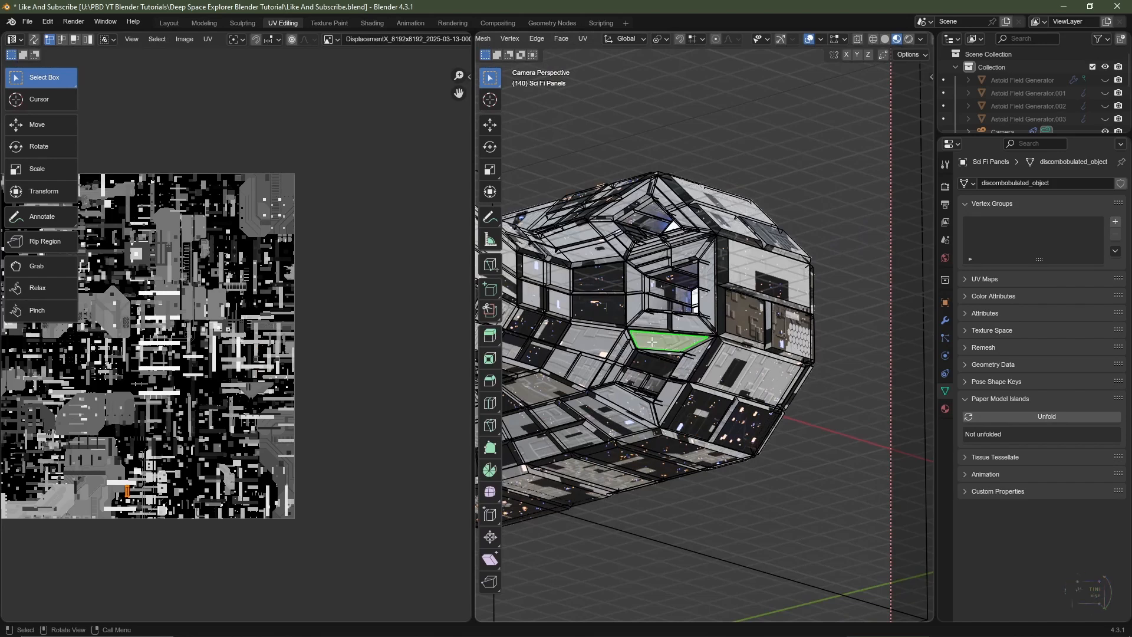
pyautogui.press('KP_Decimal')
pyautogui.moveTo(752, 299); pyautogui.dragTo(729, 321, button='middle')
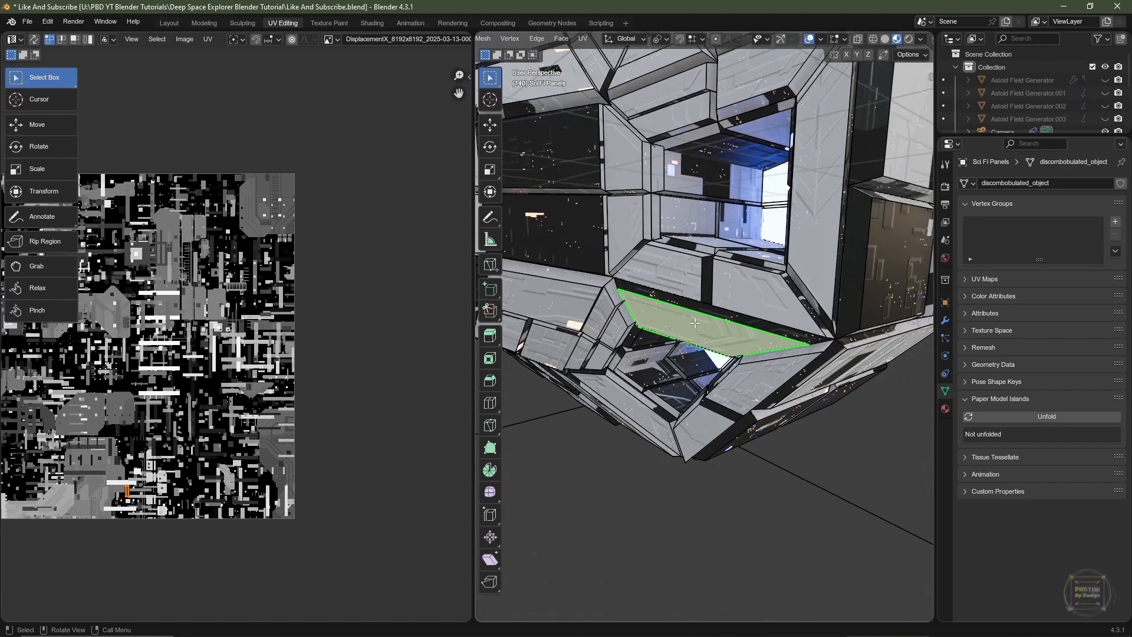
pyautogui.click(661, 267)
pyautogui.click(637, 153)
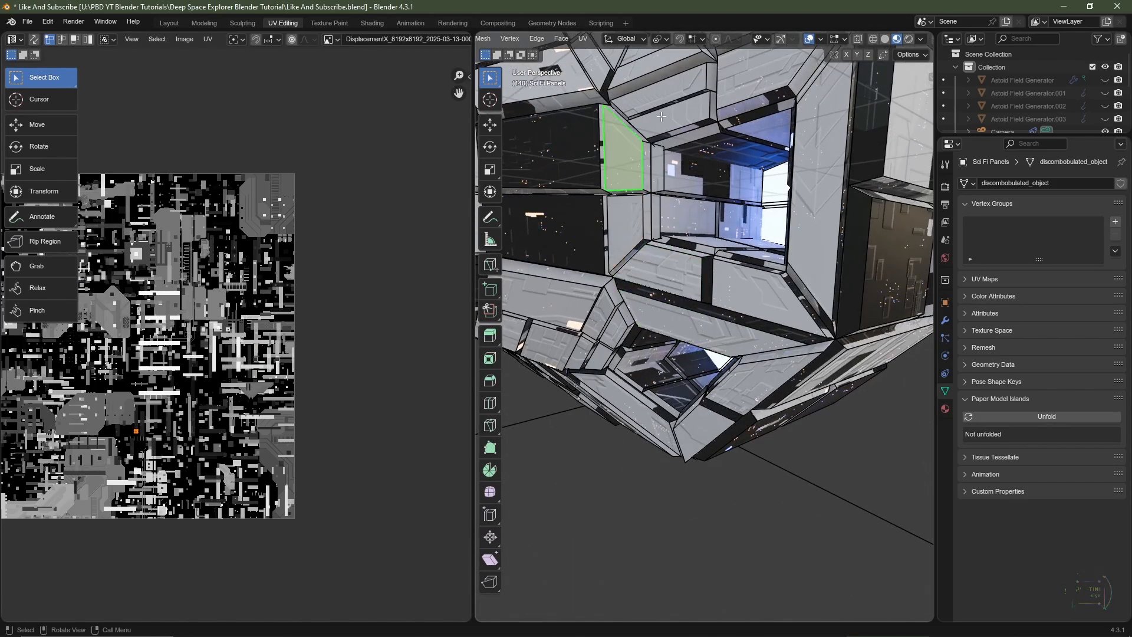
# Select the panel face just below the engine opening and shift its small UV island slightly on the displacement texture
pyautogui.click(651, 284)
pyautogui.scroll(8, 312, 175)
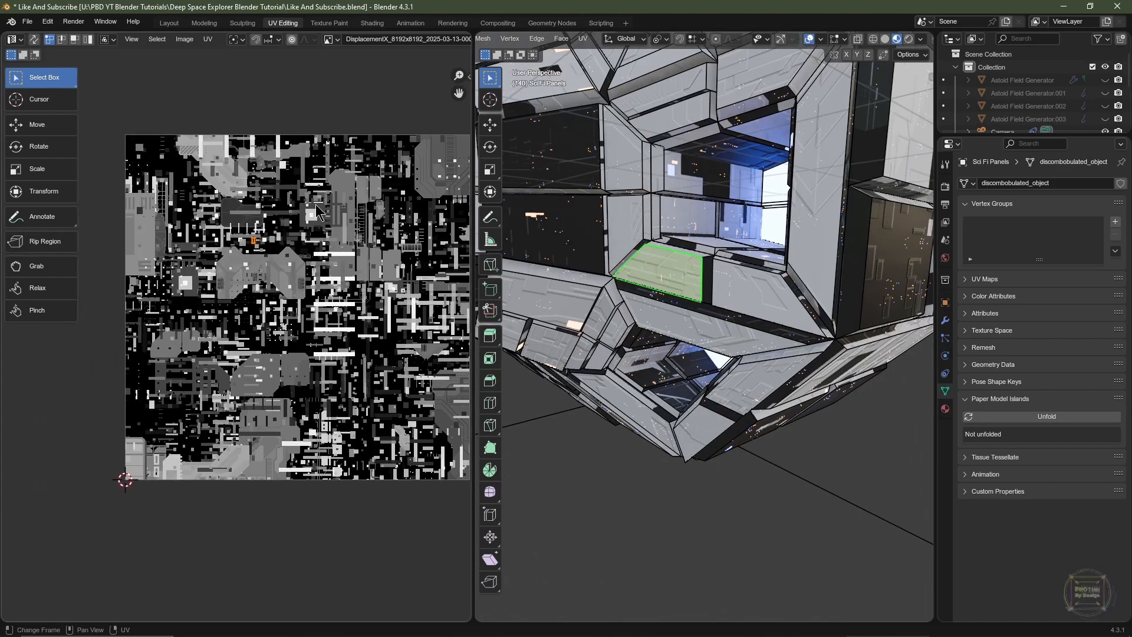
pyautogui.scroll(-3, 313, 175)
pyautogui.scroll(6, 298, 386)
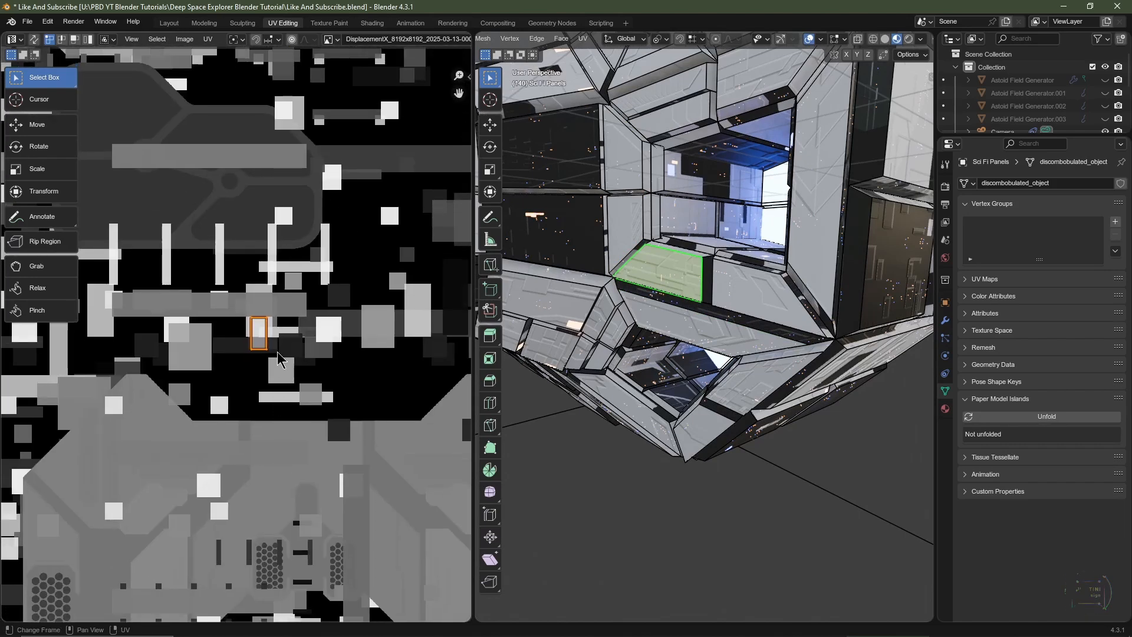
pyautogui.scroll(2, 307, 360)
pyautogui.press('g')
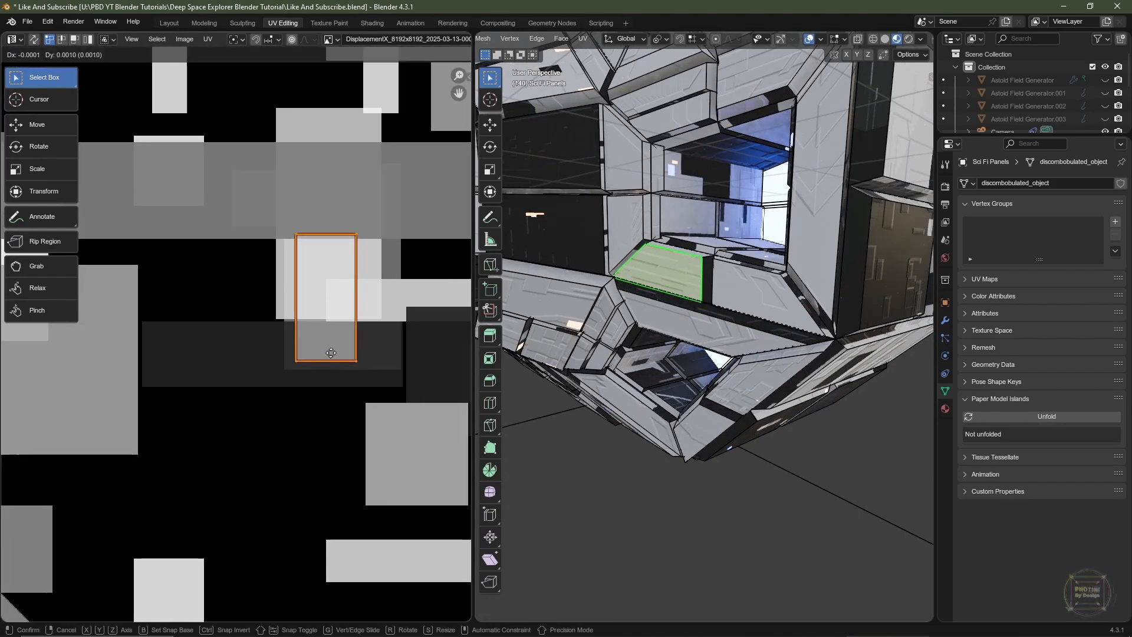
pyautogui.click(336, 358)
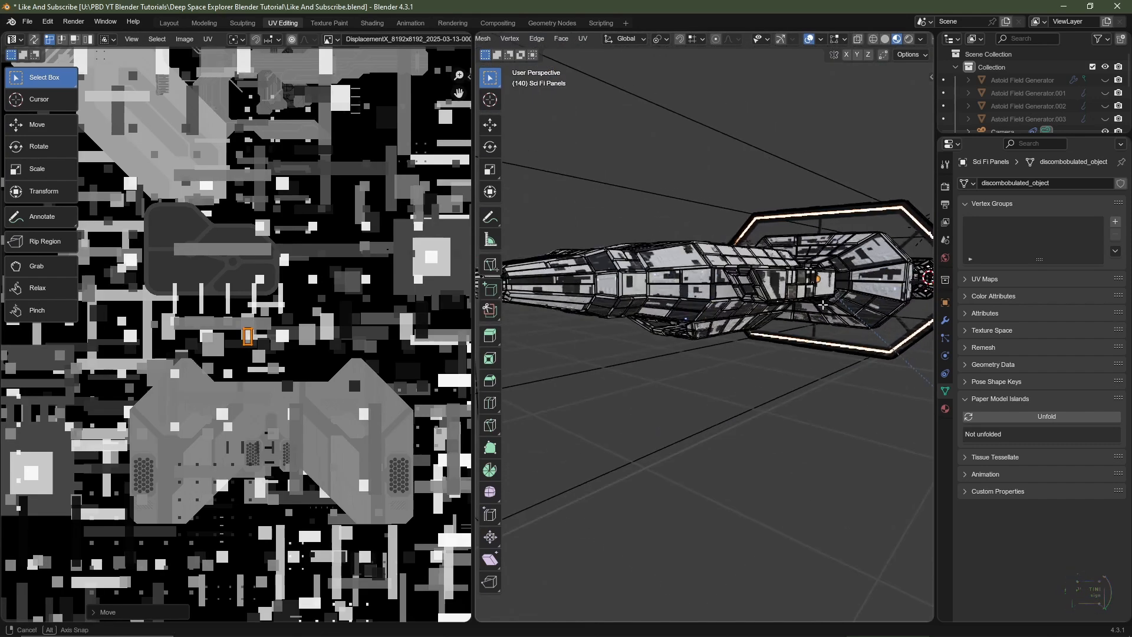
# Leave Edit Mode on the Sci Fi Panels object and return to the Layout workspace
pyautogui.moveTo(705, 295); pyautogui.dragTo(709, 327, button='middle')
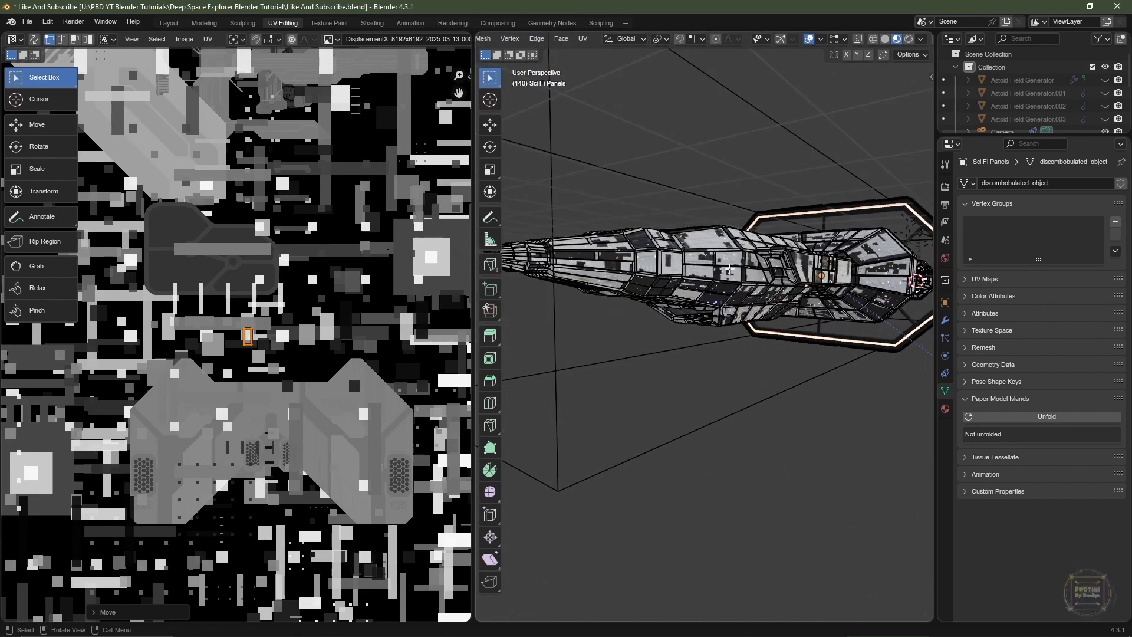
pyautogui.scroll(-3, 739, 304)
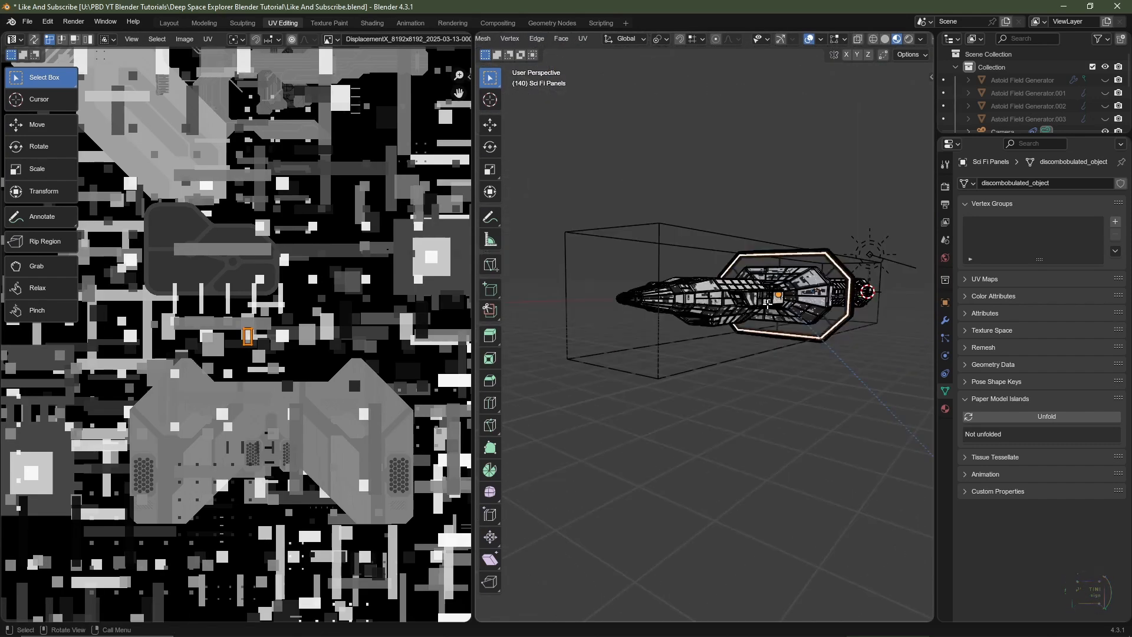
pyautogui.press('Tab')
pyautogui.click(169, 23)
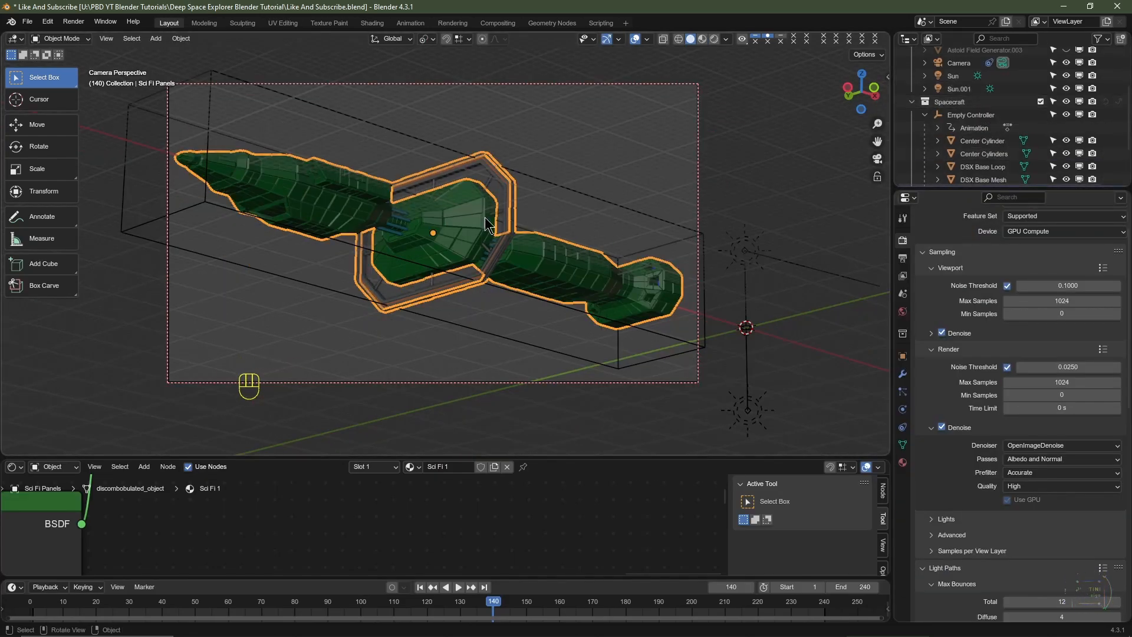
# Enable the Astroids collection, select the Astroid object and frame it together with the other source asteroids
pyautogui.scroll(-3, 1038, 166)
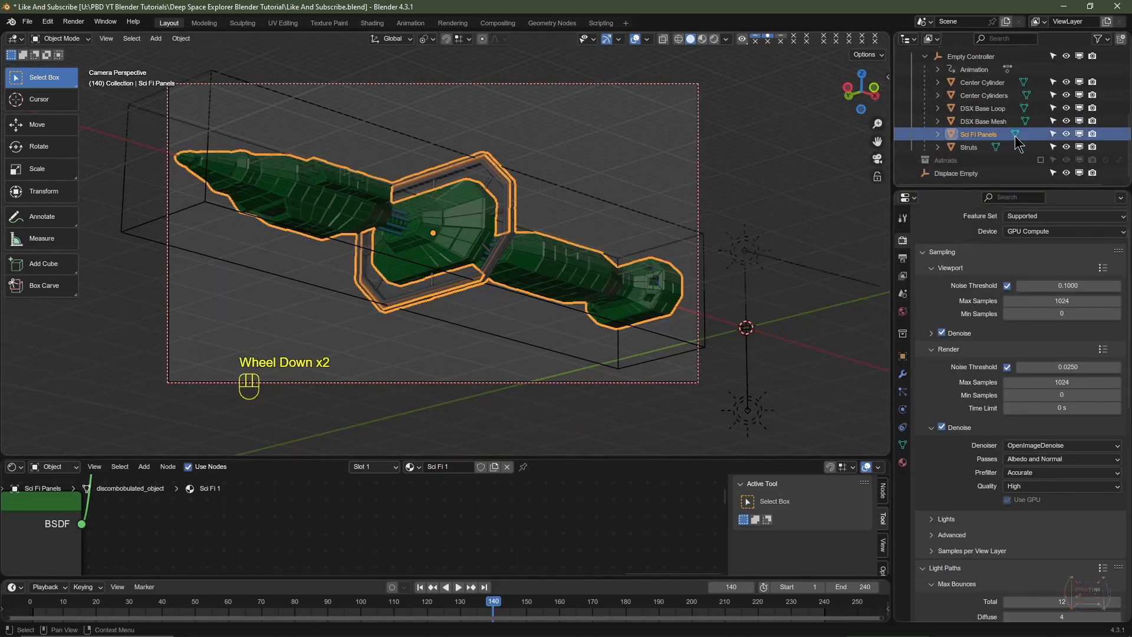
pyautogui.click(1041, 161)
pyautogui.click(958, 174)
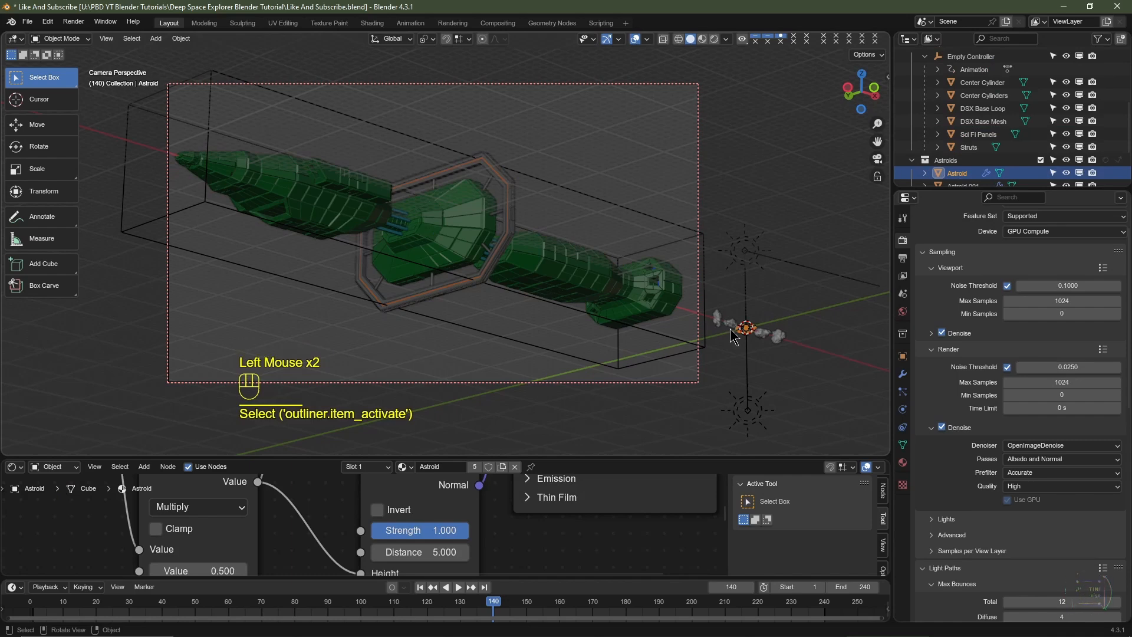
pyautogui.press('KP_Decimal')
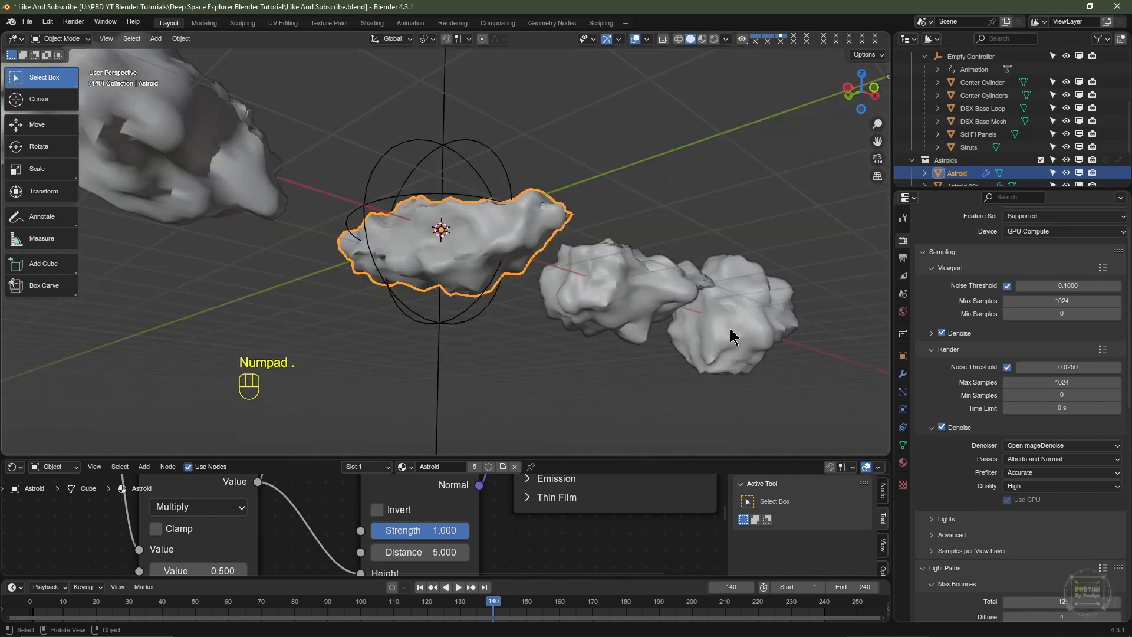
pyautogui.scroll(-3, 684, 316)
pyautogui.moveTo(684, 315); pyautogui.dragTo(661, 295, button='middle')
# Try a Subdivision render level of 3 on the Astroid object and set it back to 5
pyautogui.click(902, 374)
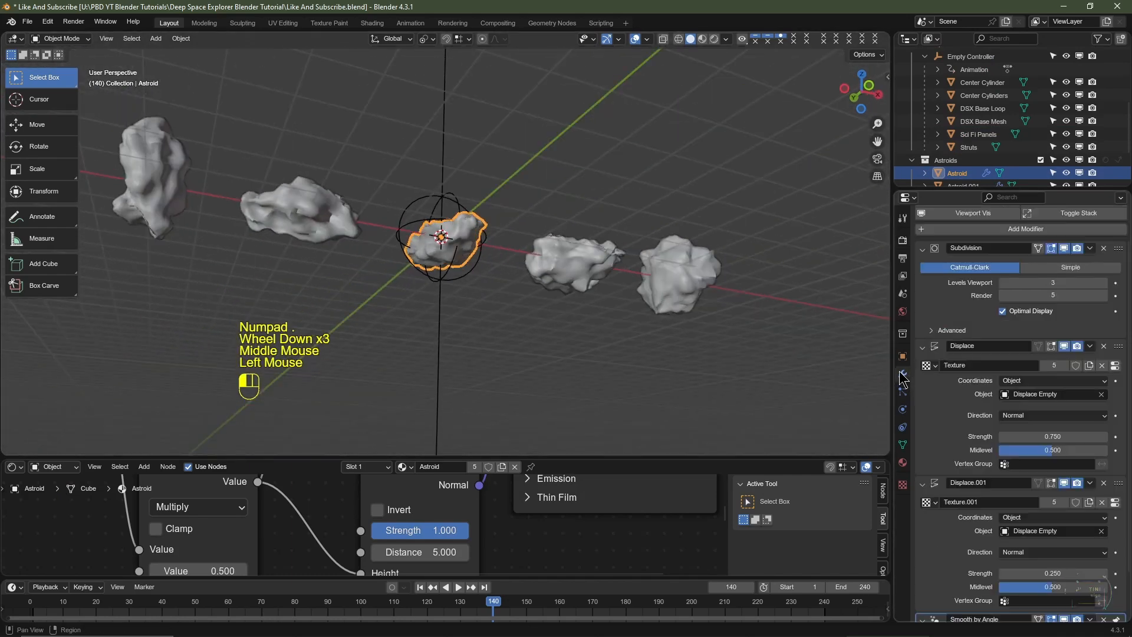
pyautogui.click(1004, 296)
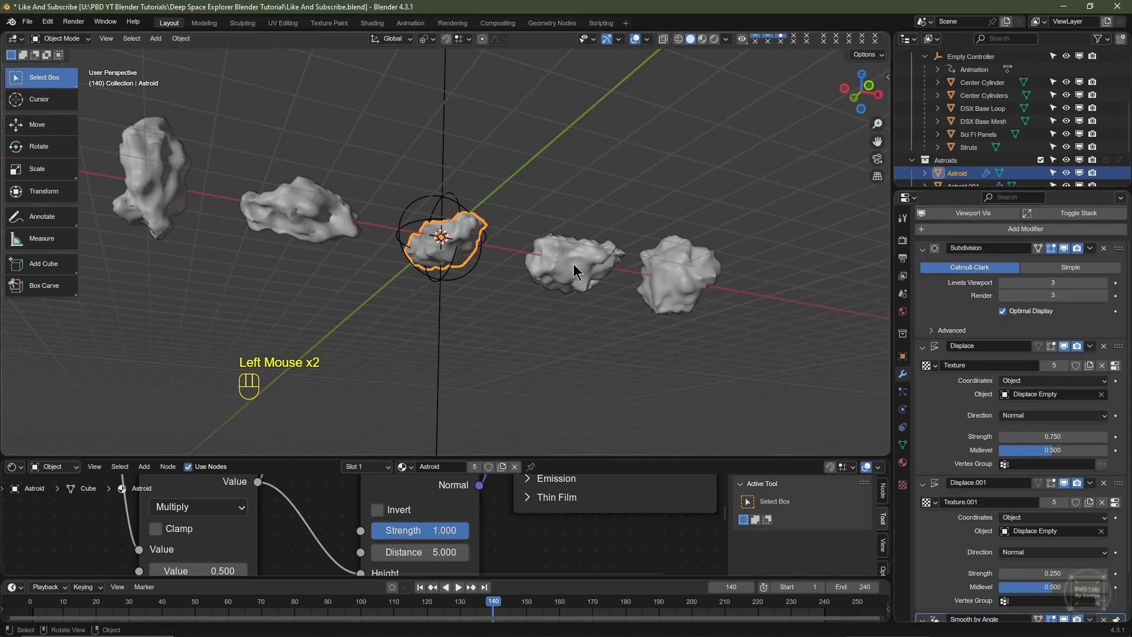
pyautogui.click(551, 263)
pyautogui.click(434, 245)
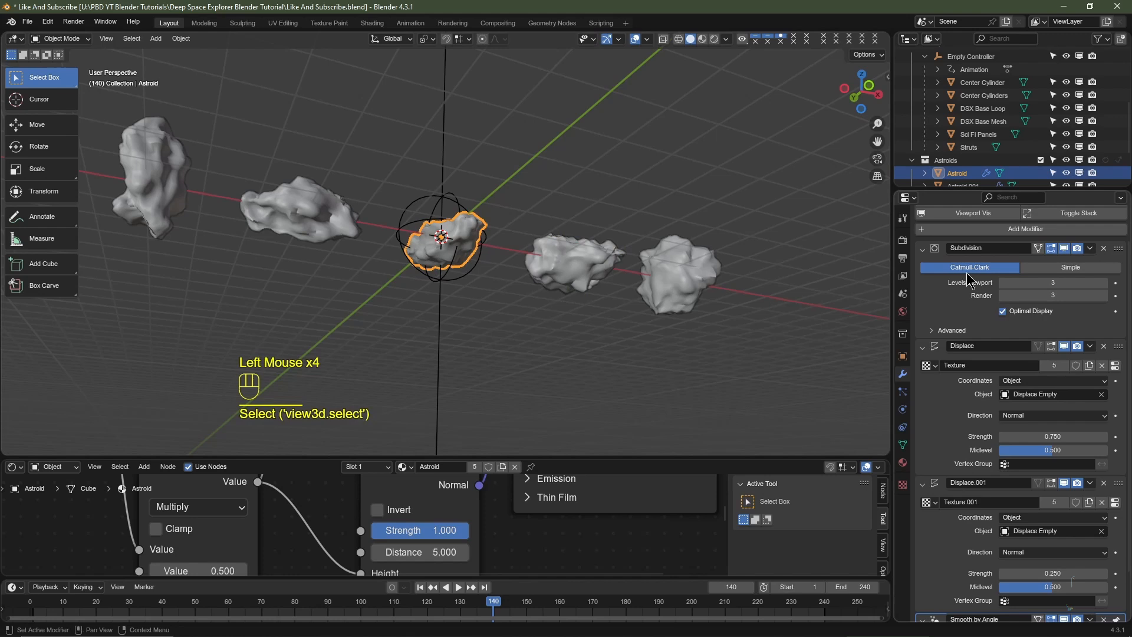
pyautogui.click(1105, 296)
pyautogui.click(1105, 296)
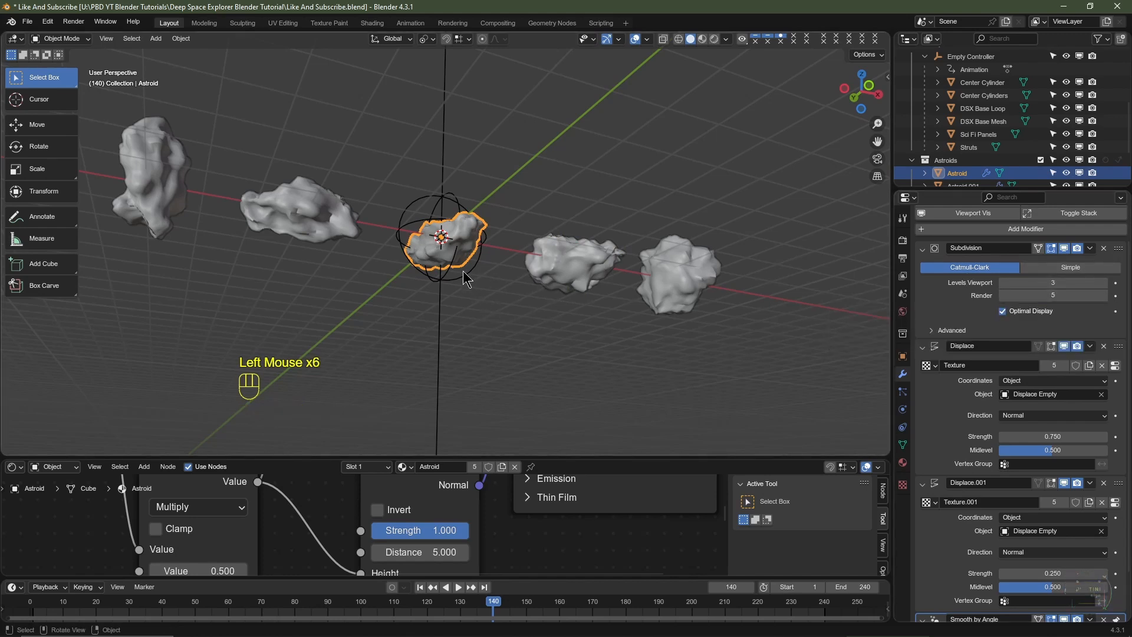
# Return to the camera view with the render properties shown and exclude the Astroids collection from the view layer
pyautogui.press('KP_0')
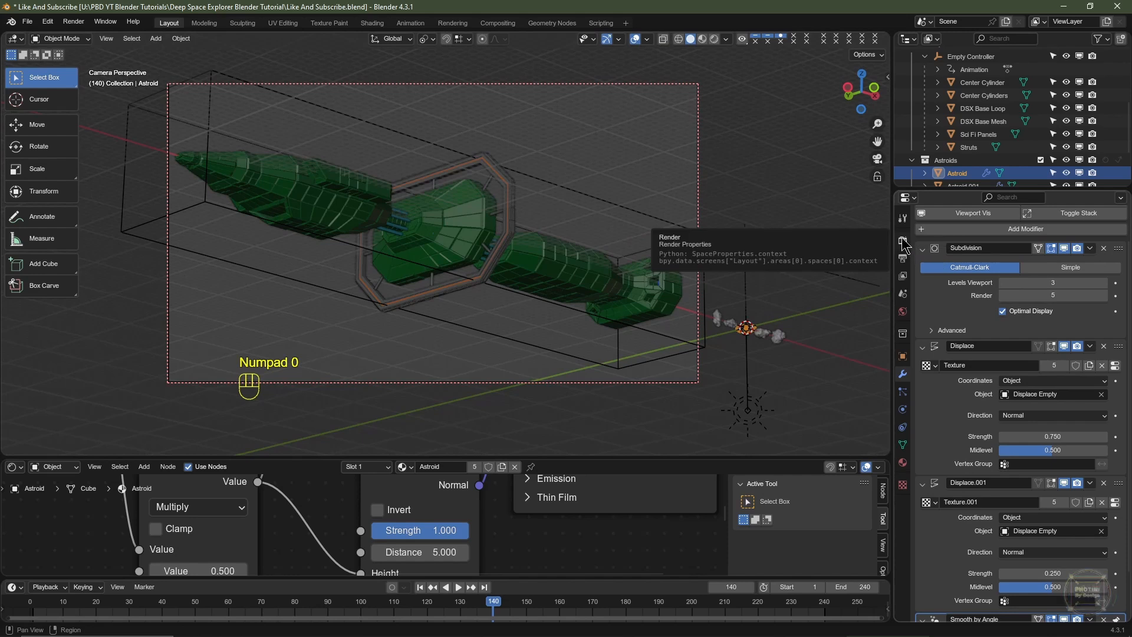
pyautogui.click(903, 241)
pyautogui.keyDown('shift'); pyautogui.scroll(-2, 1080, 109); pyautogui.keyUp('shift')
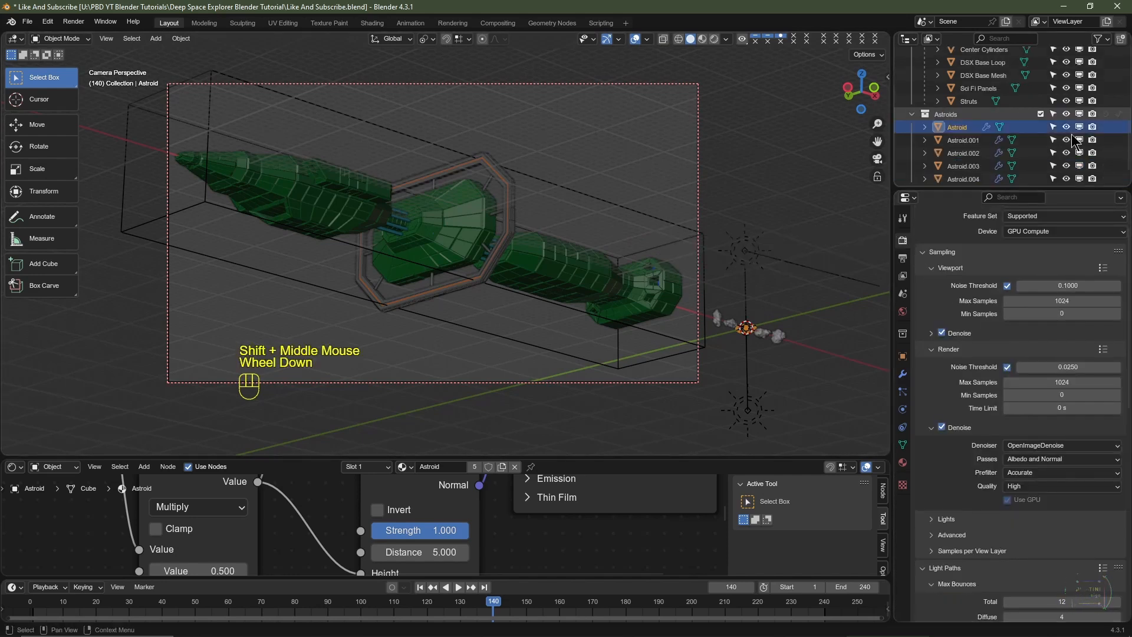
pyautogui.click(1041, 95)
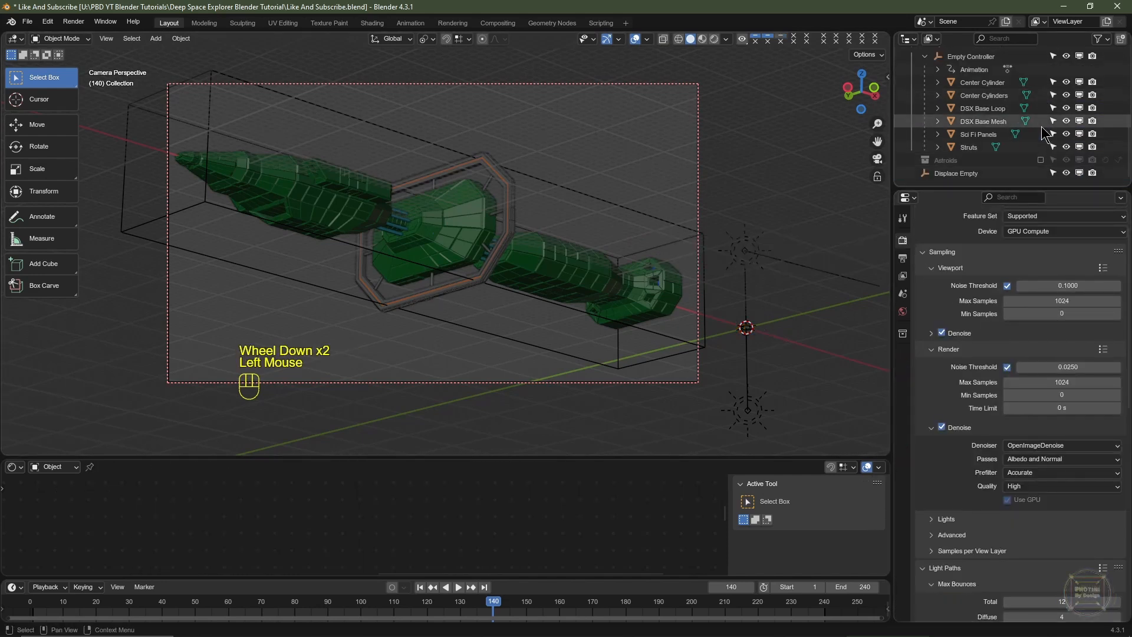
# Unhide the four Astoid Field Generator objects in the viewport
pyautogui.scroll(1, 1044, 137)
pyautogui.scroll(2, 1044, 137)
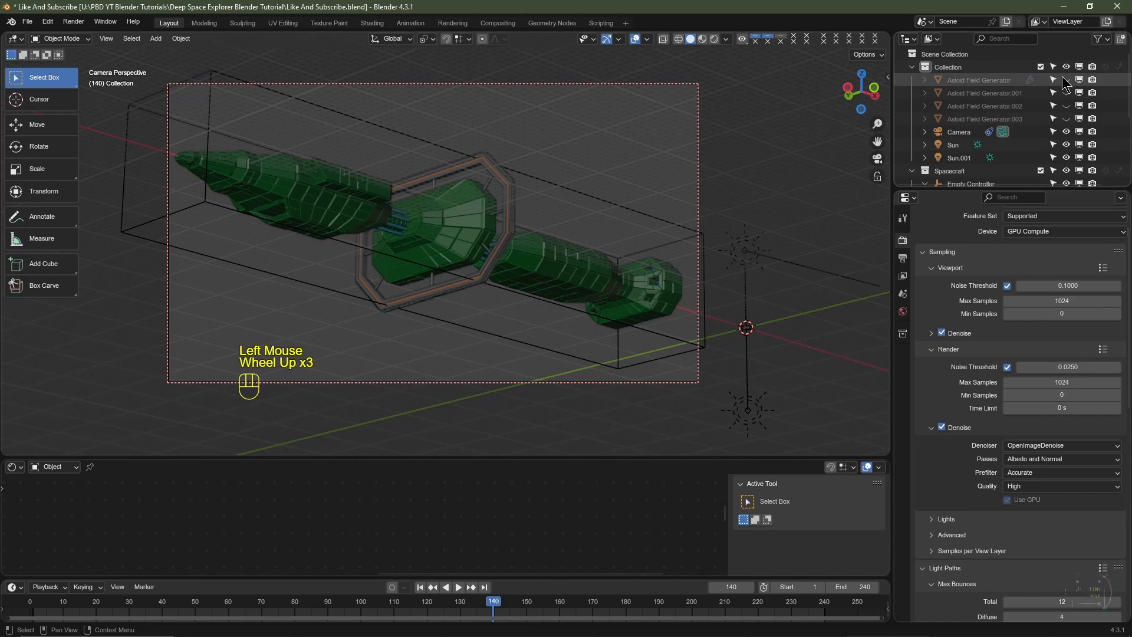
pyautogui.moveTo(1066, 80); pyautogui.dragTo(1066, 118)
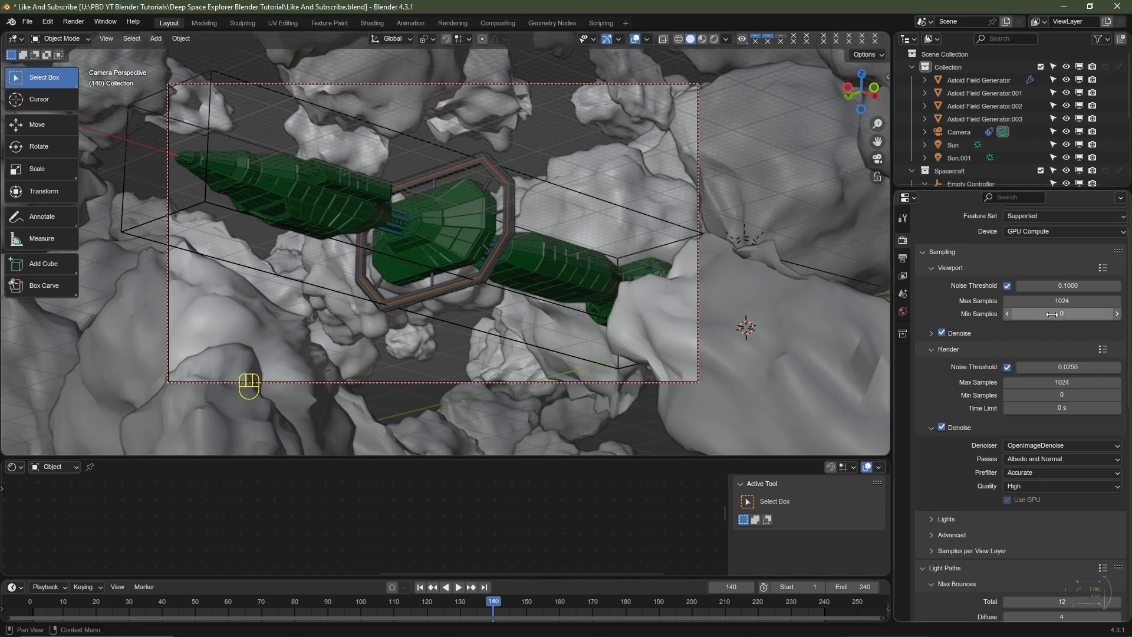
# Set the final render's maximum samples to 4096 and its noise threshold to 0.01
pyautogui.click(1049, 379)
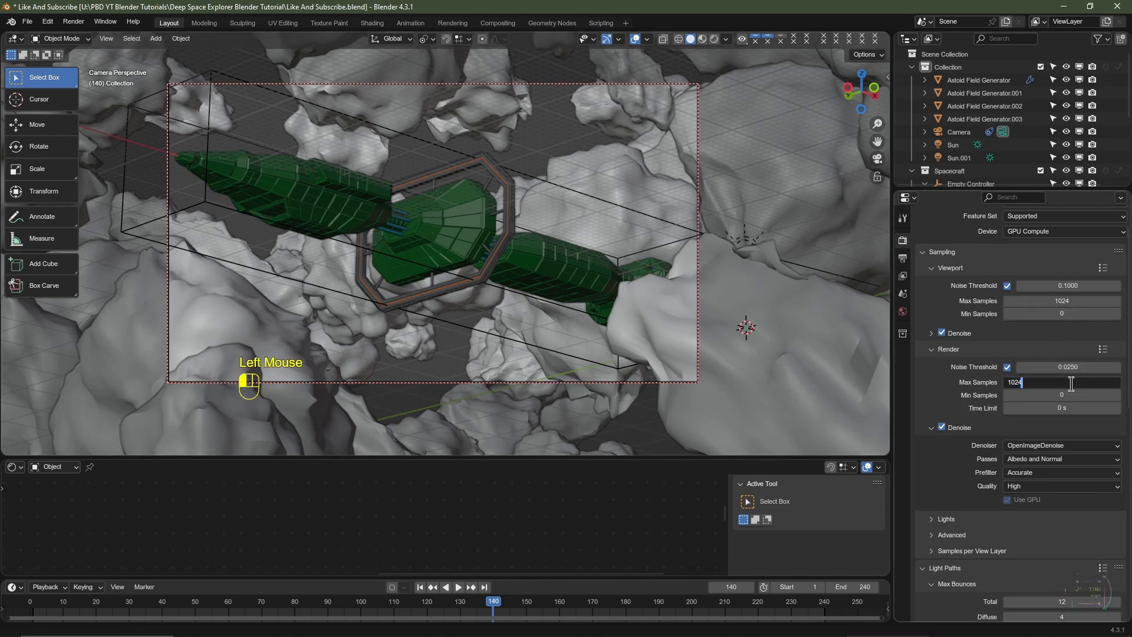
pyautogui.write('4096')
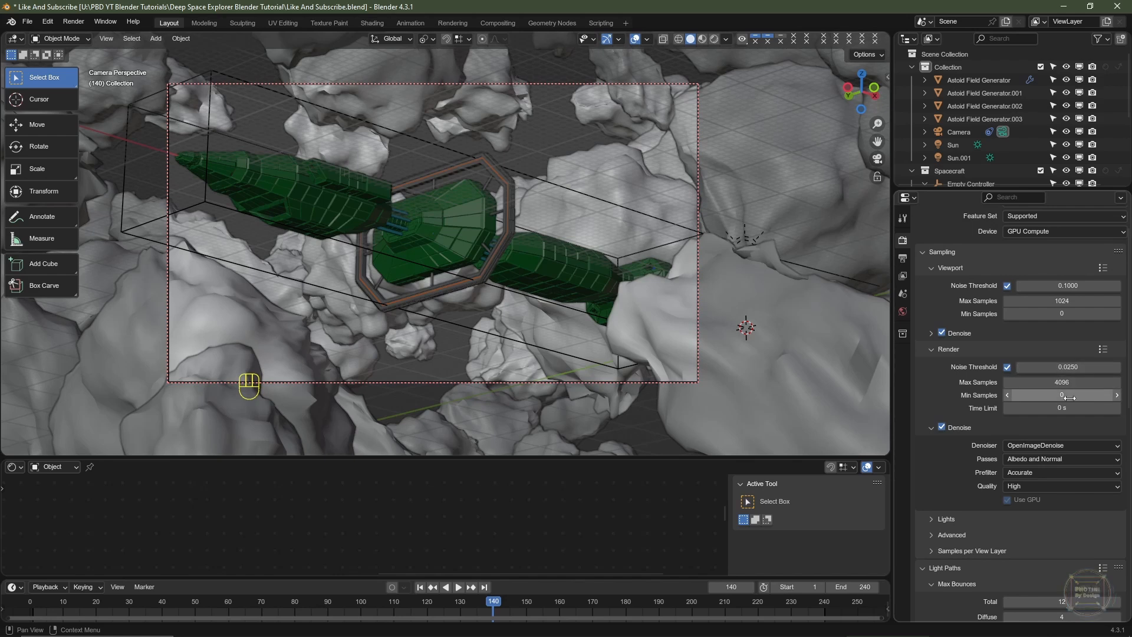
pyautogui.press('Return')
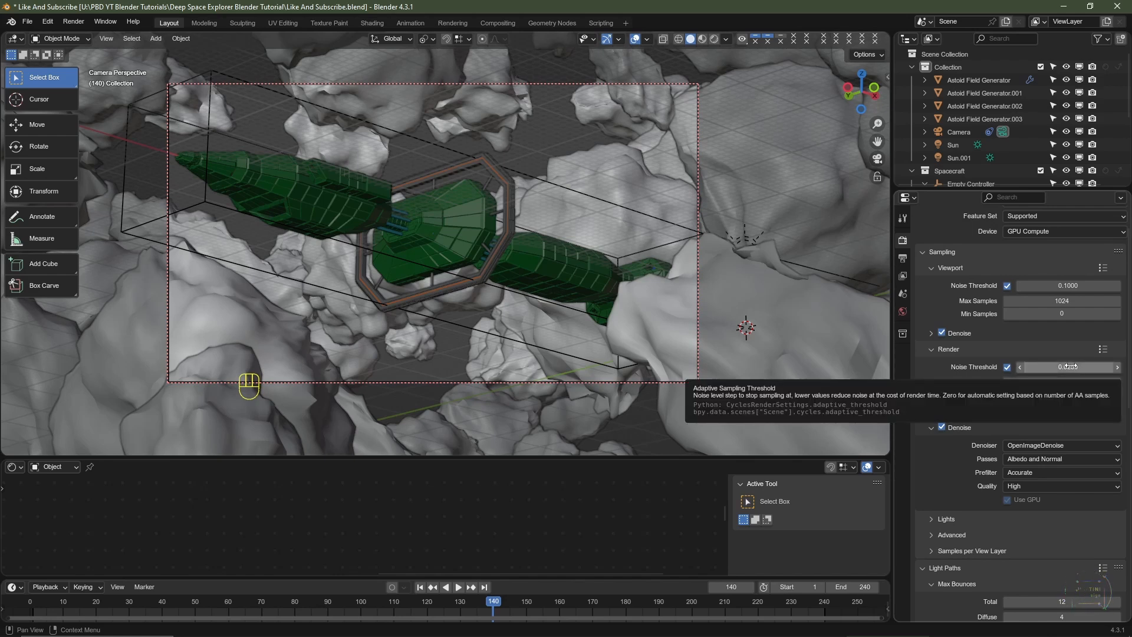
pyautogui.click(1070, 367)
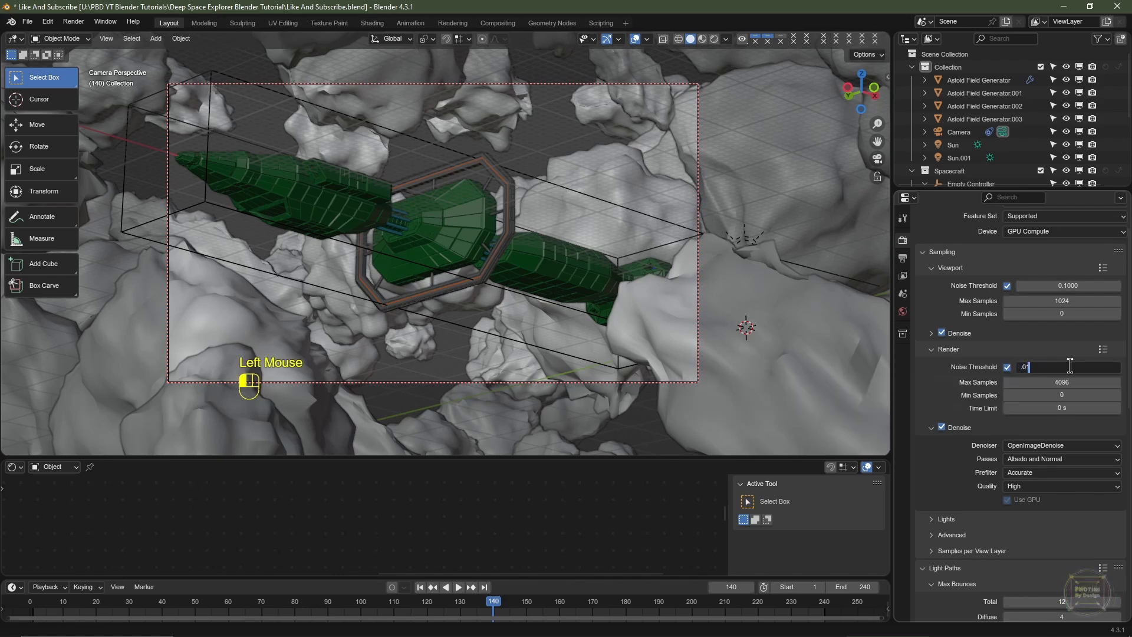
pyautogui.write('.01')
pyautogui.press('Return')
# Set the render output file format to OpenEXR with the DWAA (lossy) codec
pyautogui.click(902, 258)
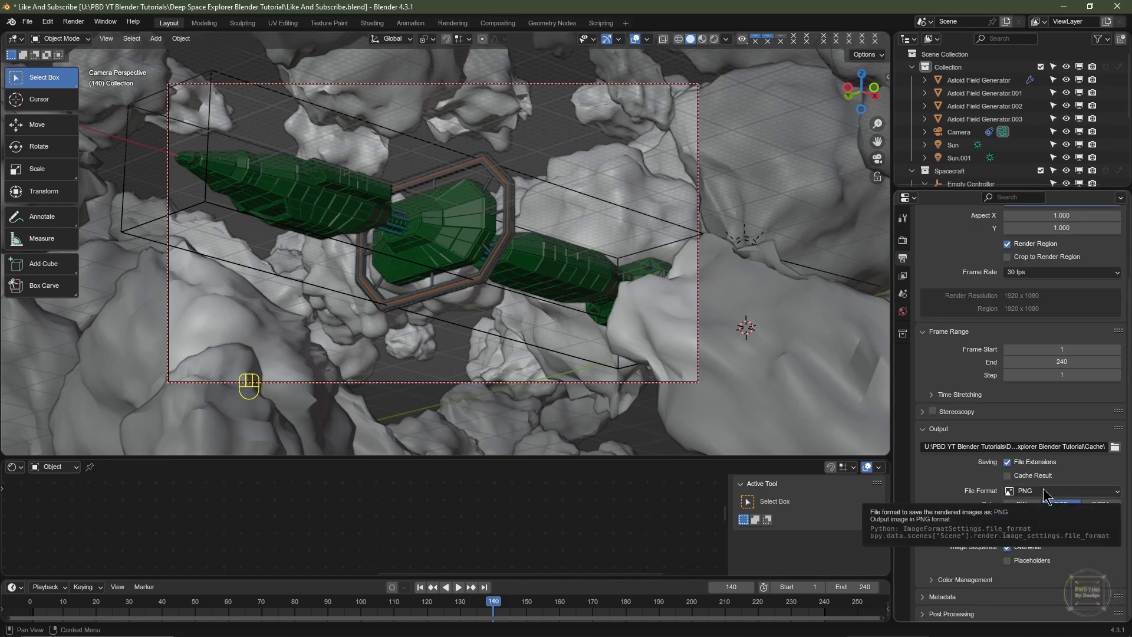
pyautogui.scroll(-2, 968, 466)
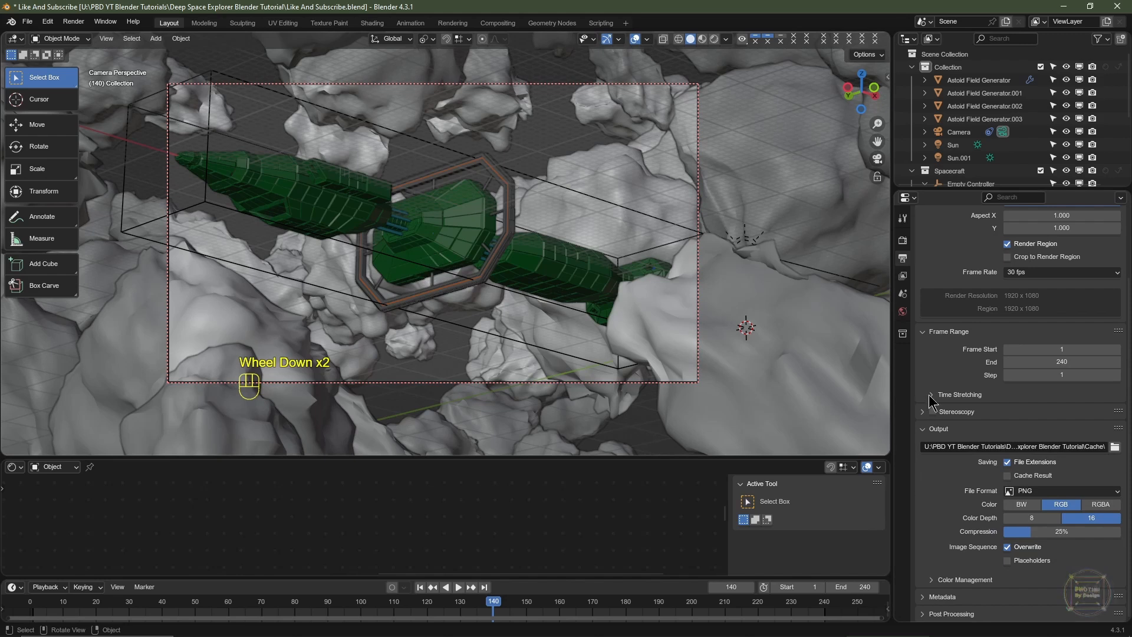
pyautogui.click(967, 482)
pyautogui.click(1059, 493)
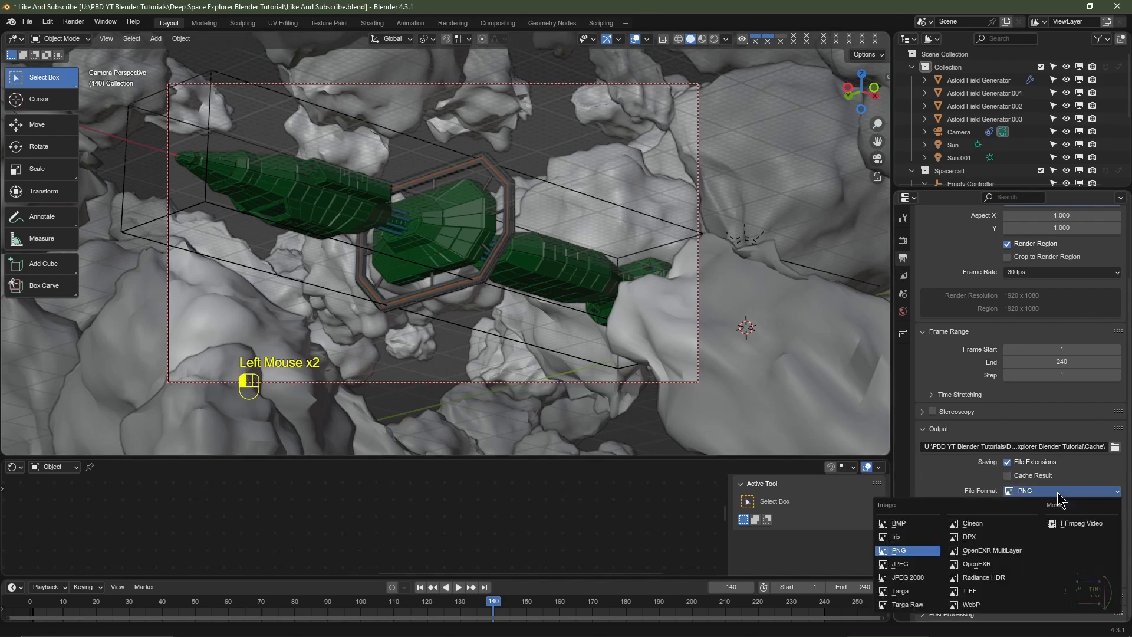
pyautogui.click(989, 559)
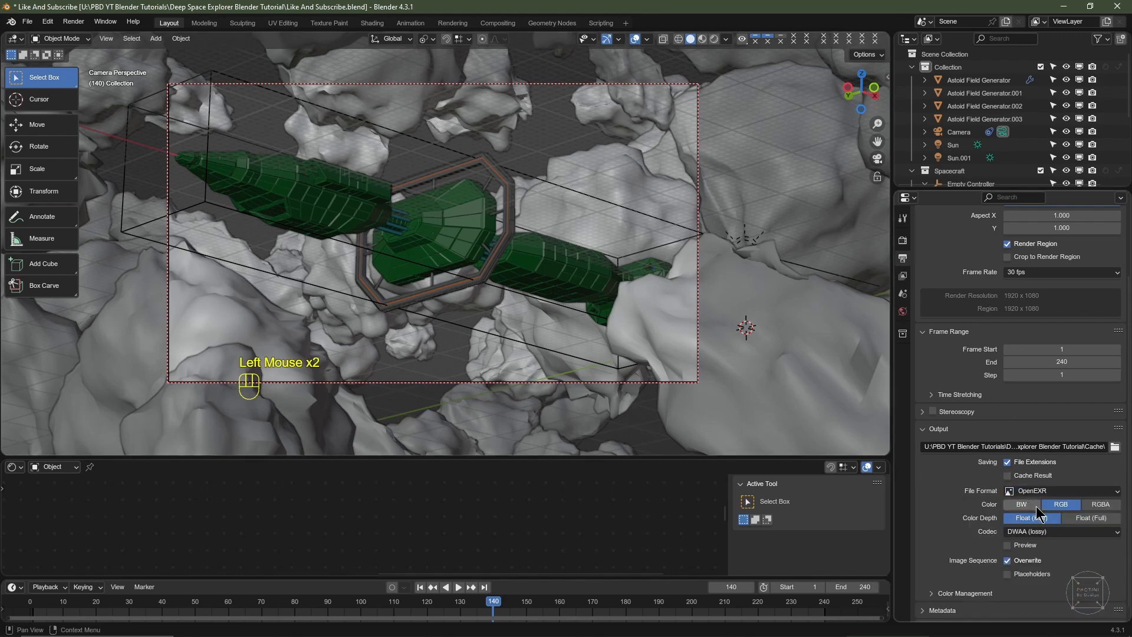
pyautogui.click(1021, 533)
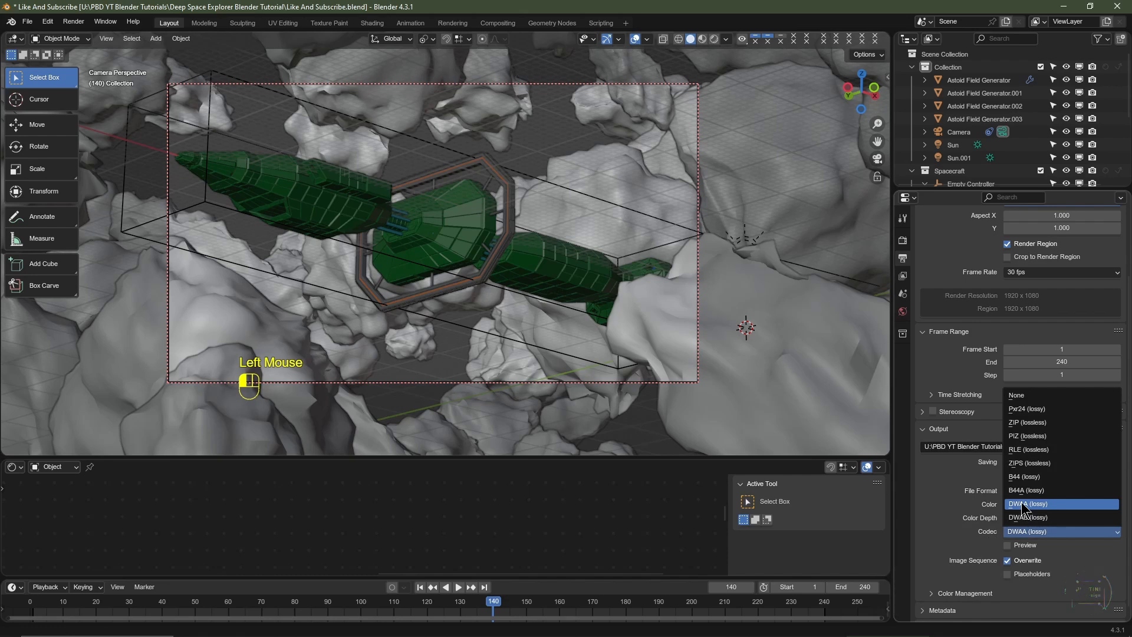
pyautogui.click(1023, 505)
# Look through the View Transform options in the render Color Management settings and return to the sampling settings
pyautogui.click(903, 241)
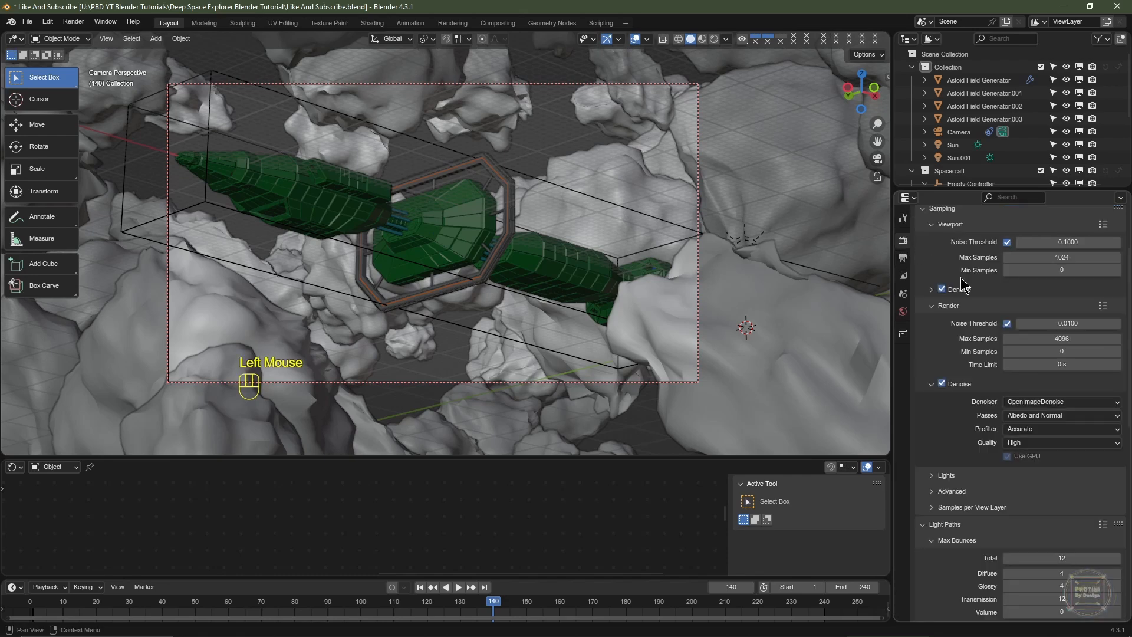
pyautogui.scroll(-7, 1023, 460)
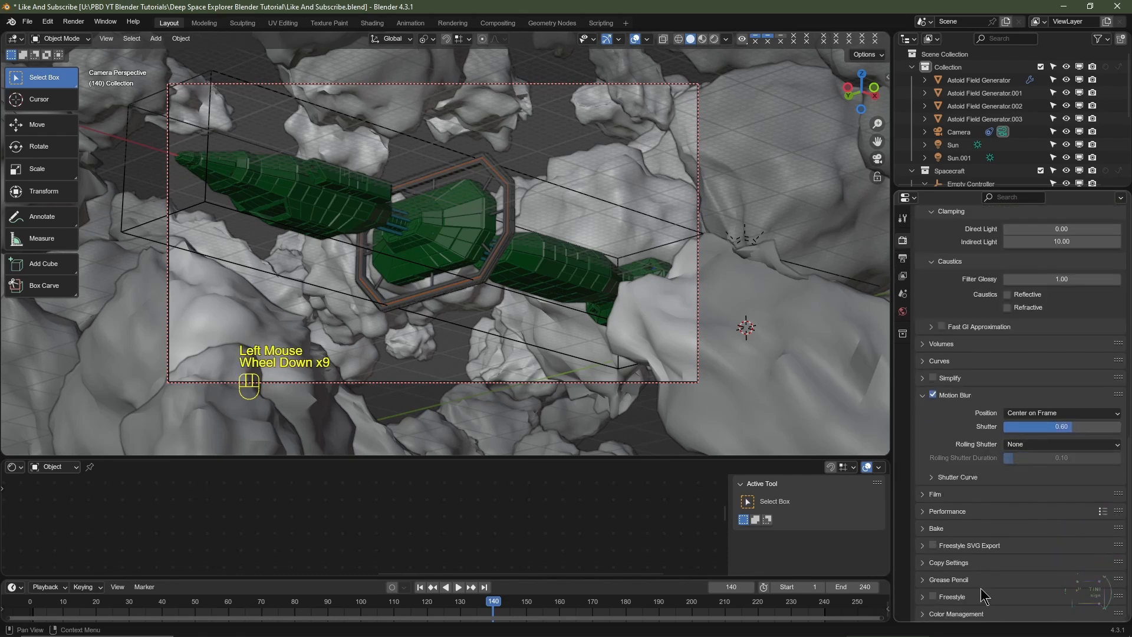
pyautogui.click(955, 614)
pyautogui.scroll(-4, 1003, 560)
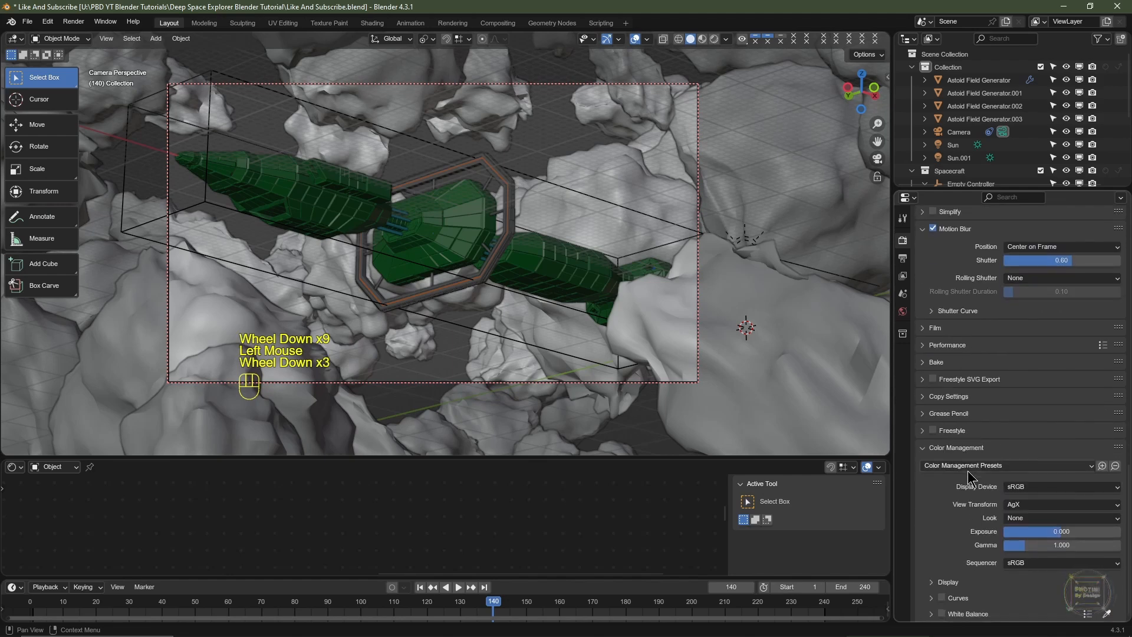
pyautogui.click(1017, 506)
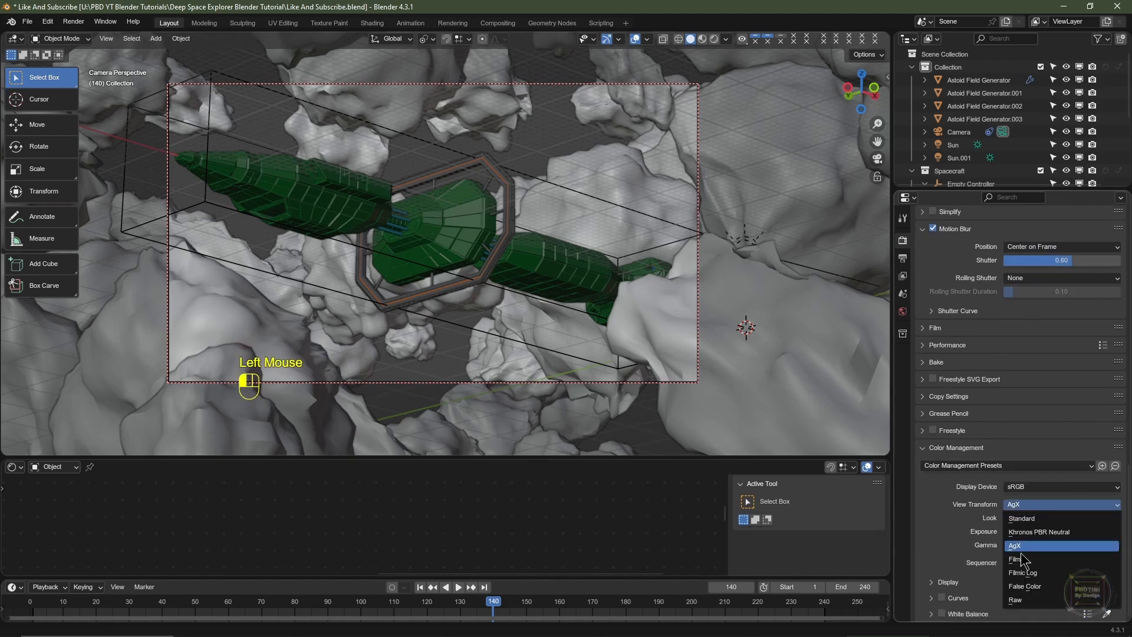
pyautogui.scroll(4, 988, 511)
pyautogui.click(902, 243)
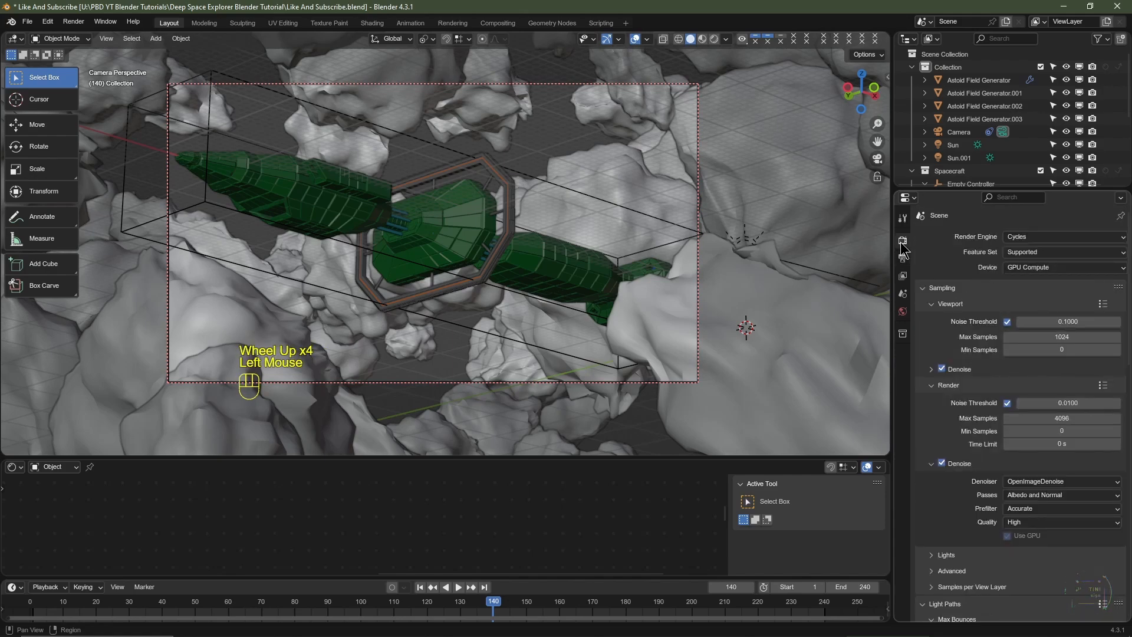